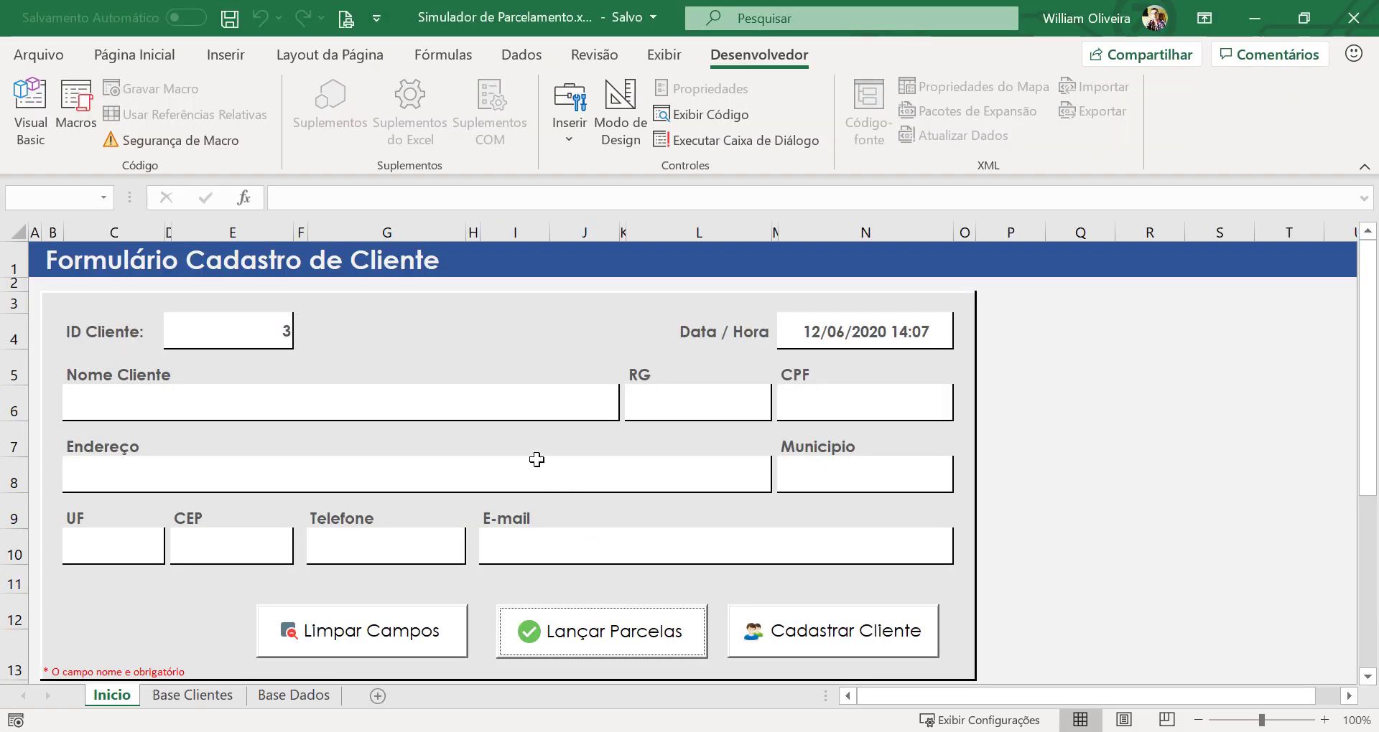
- Bring up the Excel workbook with the client registration form on the Inicio sheet
{"action": "left_click", "coordinate": [520, 427]}
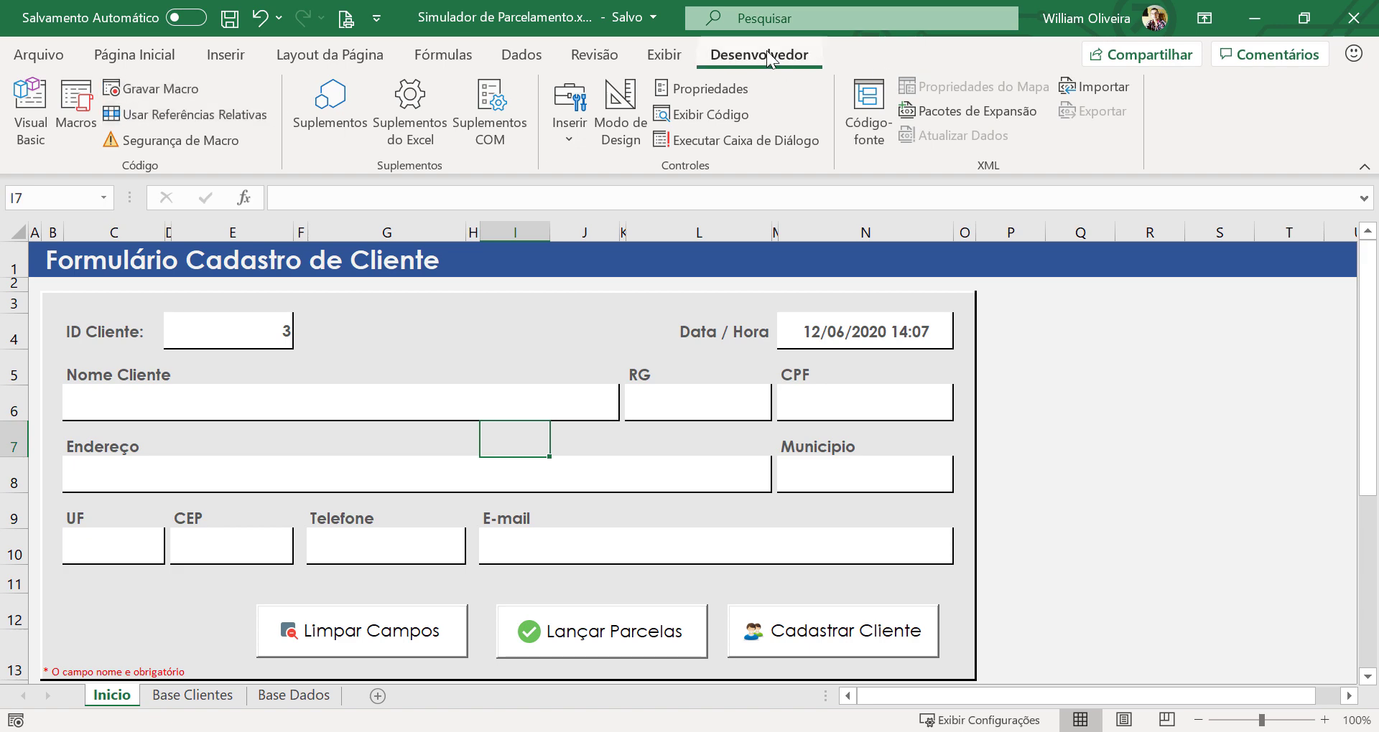
- Open the FrmLancamento form in the VBA editor and run it
{"action": "left_click", "coordinate": [30, 107]}
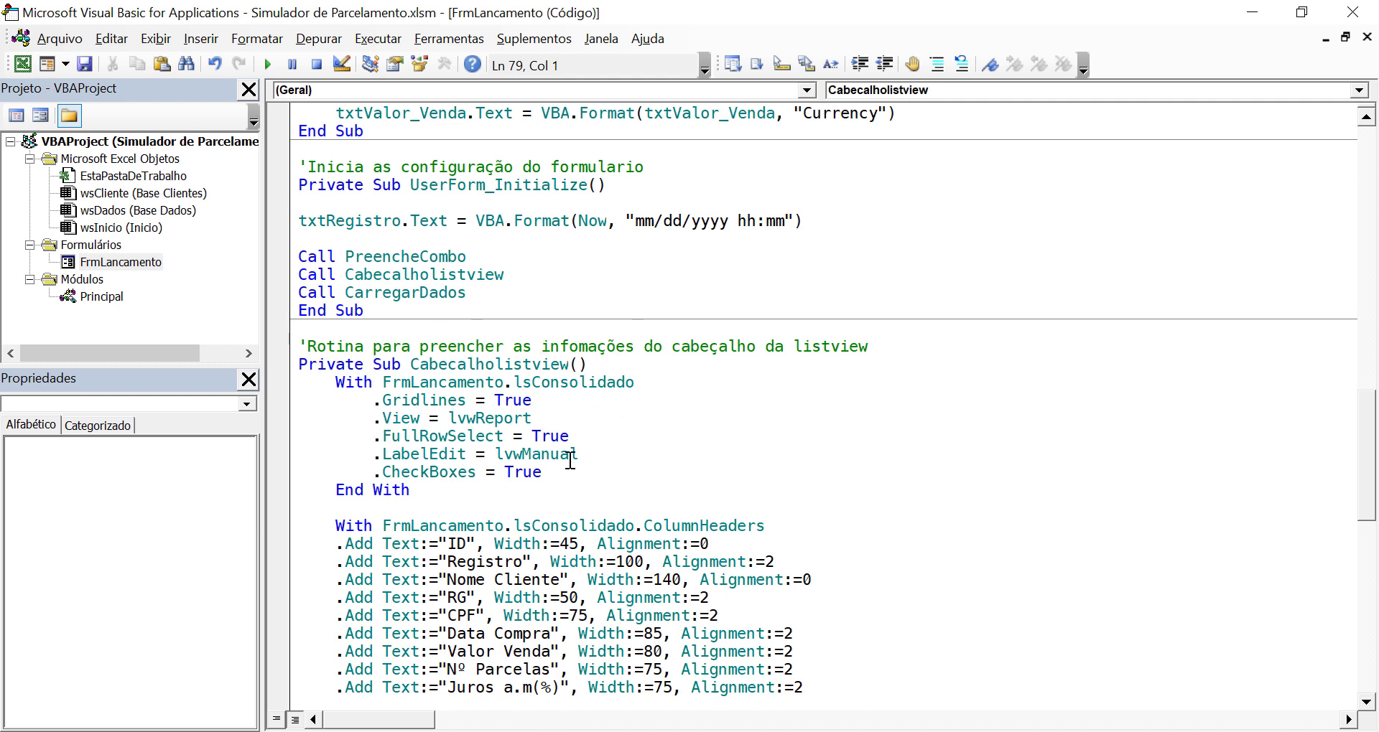
{"action": "double_click", "coordinate": [121, 262]}
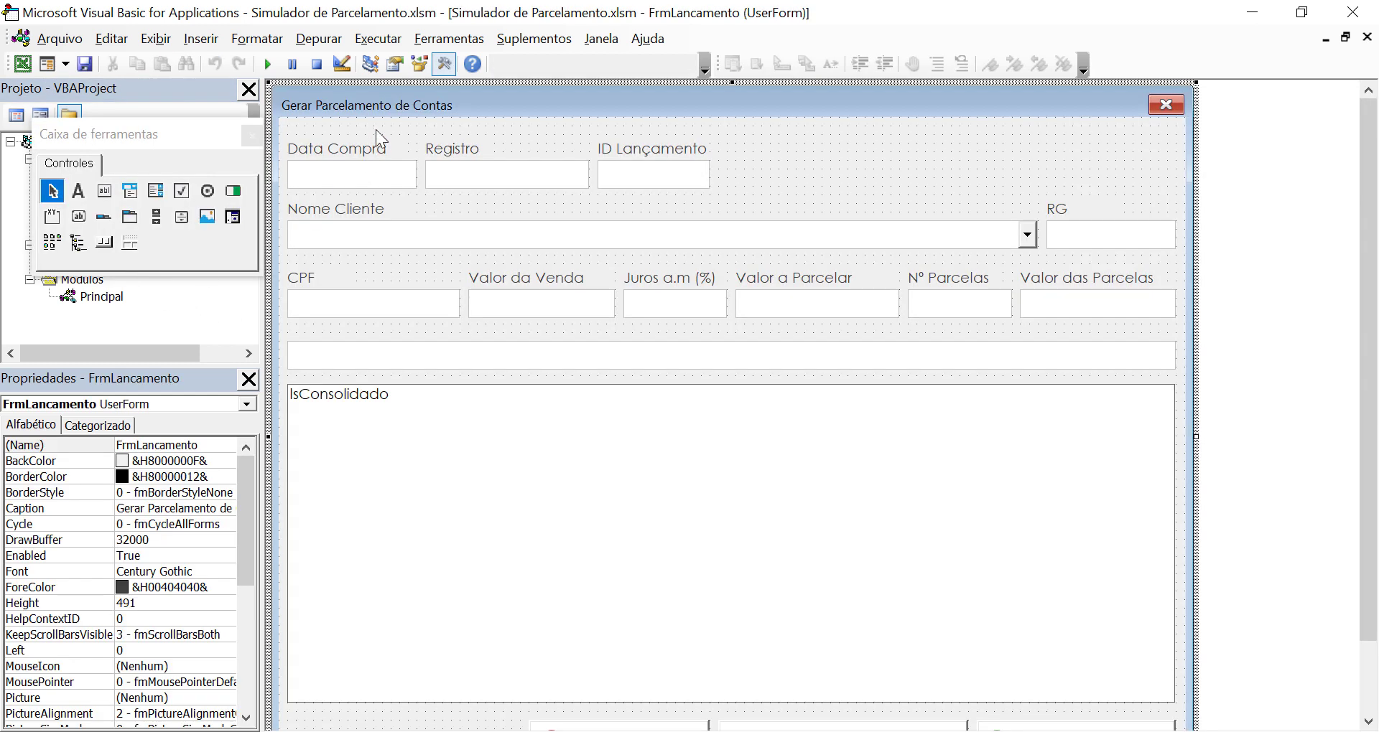
{"action": "left_click", "coordinate": [267, 64]}
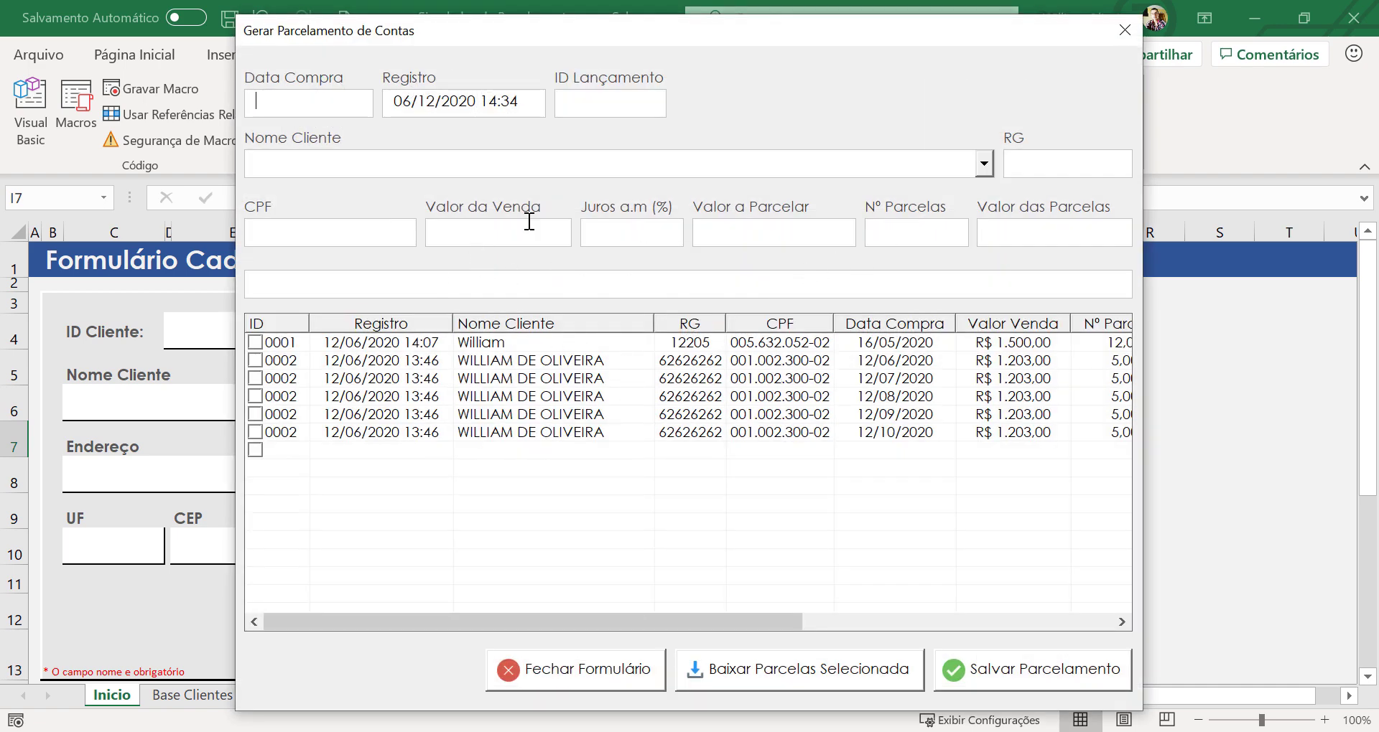
- Pick a client in Nome Cliente and check the auto-filled RG and CPF
{"action": "left_click", "coordinate": [986, 165]}
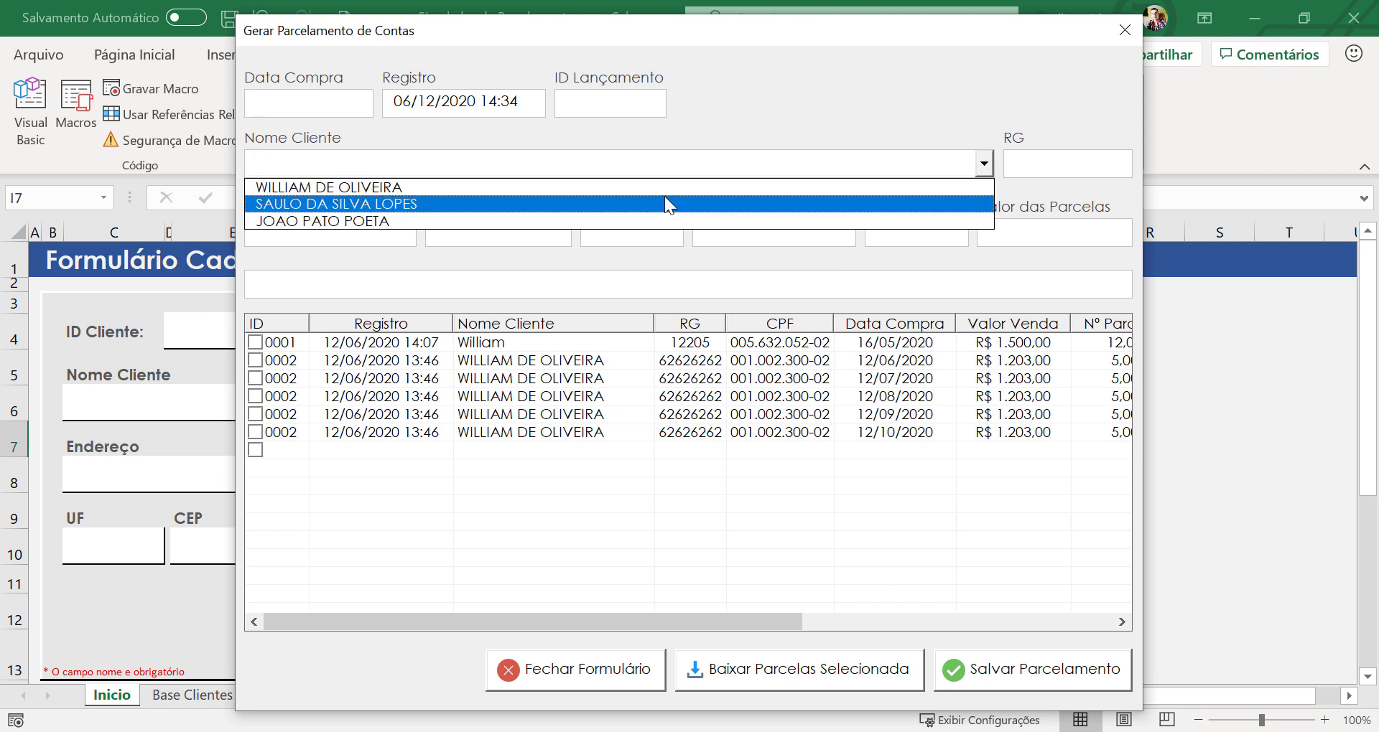
{"action": "left_click", "coordinate": [646, 184]}
{"action": "left_click_drag", "start_coordinate": [1091, 158], "coordinate": [1007, 171]}
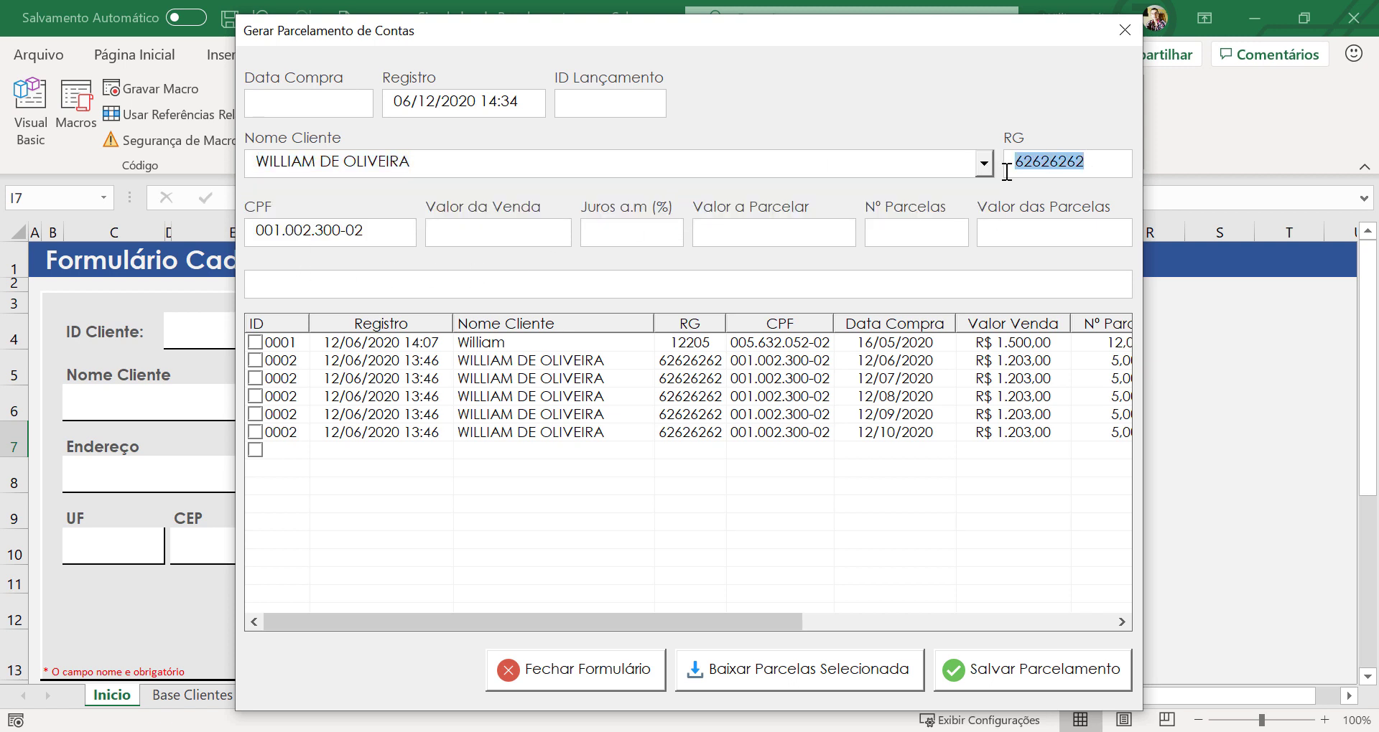
{"action": "left_click_drag", "start_coordinate": [364, 231], "coordinate": [252, 231]}
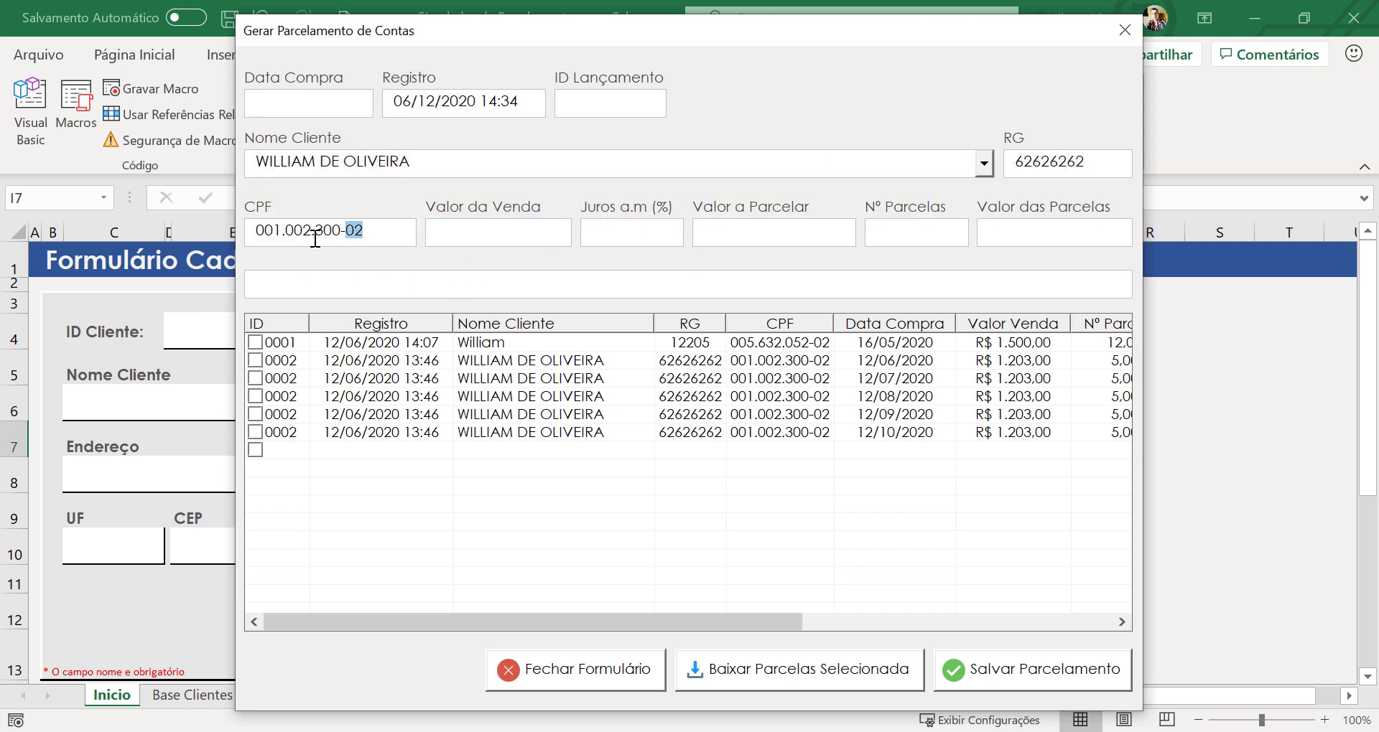
- Enter 6% interest, clear Nº Parcelas to trigger the warning, then close the form
{"action": "left_click", "coordinate": [483, 224]}
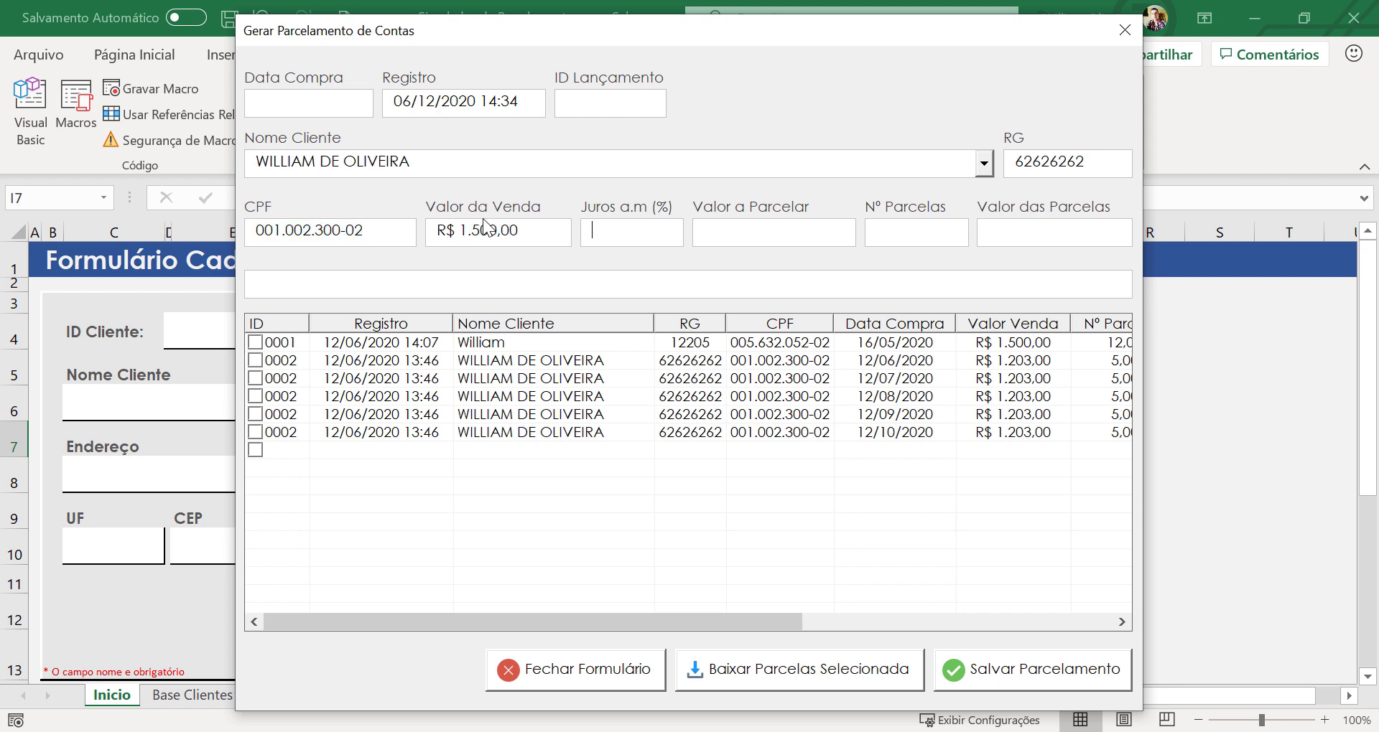
{"action": "type", "text": "6"}
{"action": "key", "text": "Tab"}
{"action": "key", "text": "Tab"}
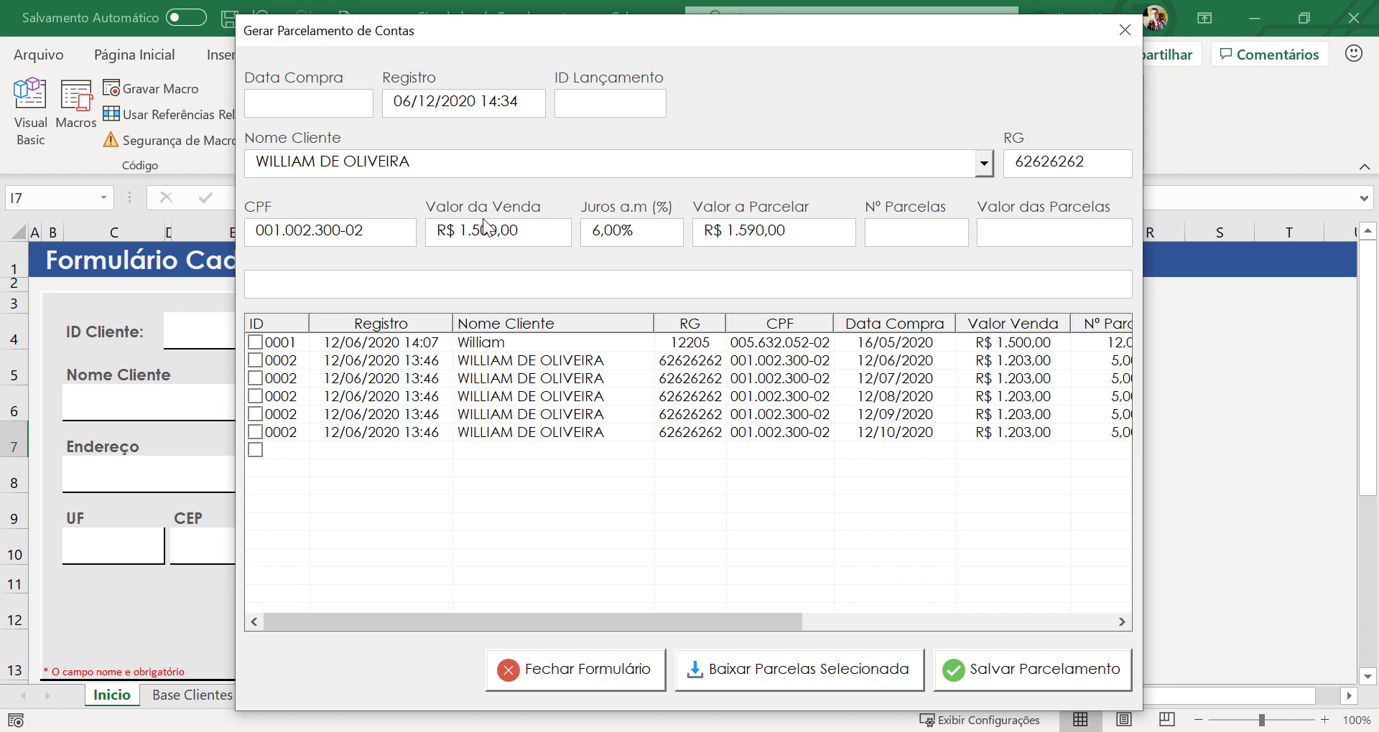
{"action": "type", "text": "2"}
{"action": "key", "text": "BackSpace"}
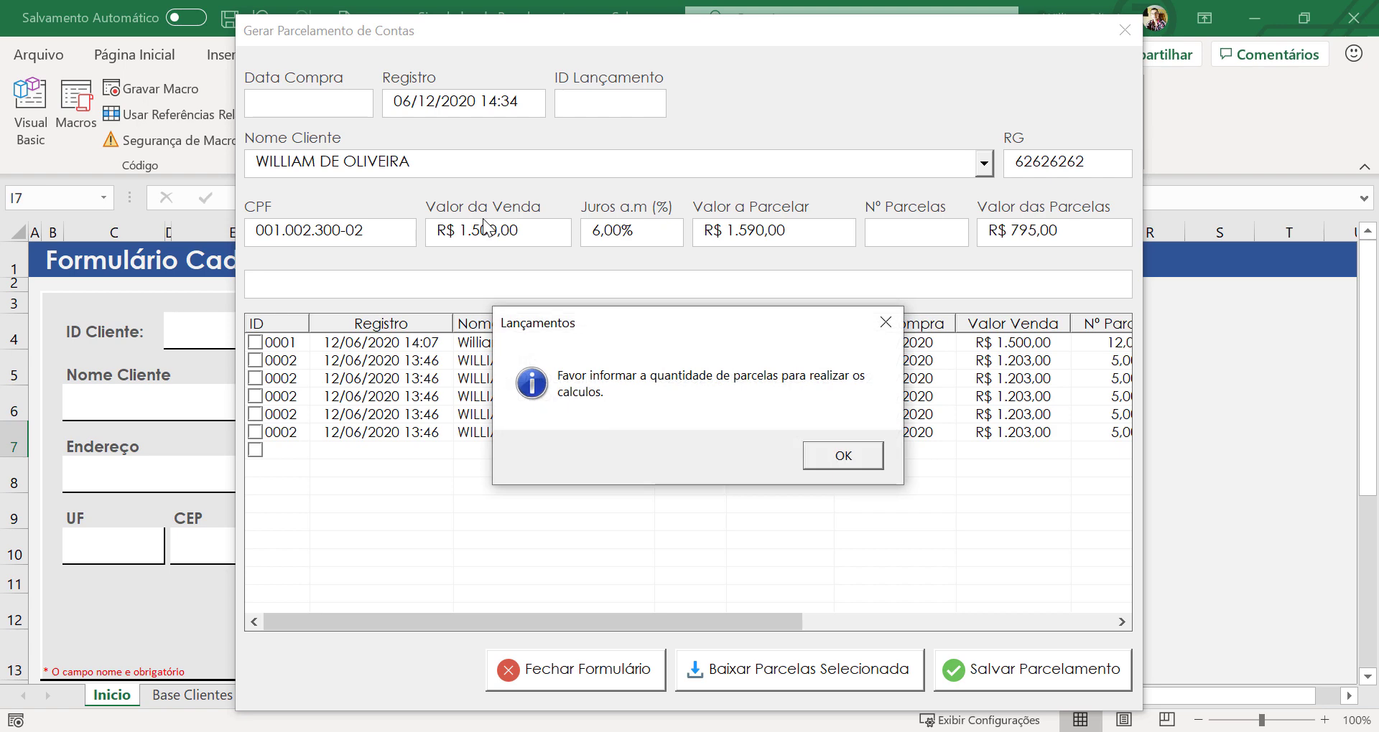
{"action": "key", "text": "Return"}
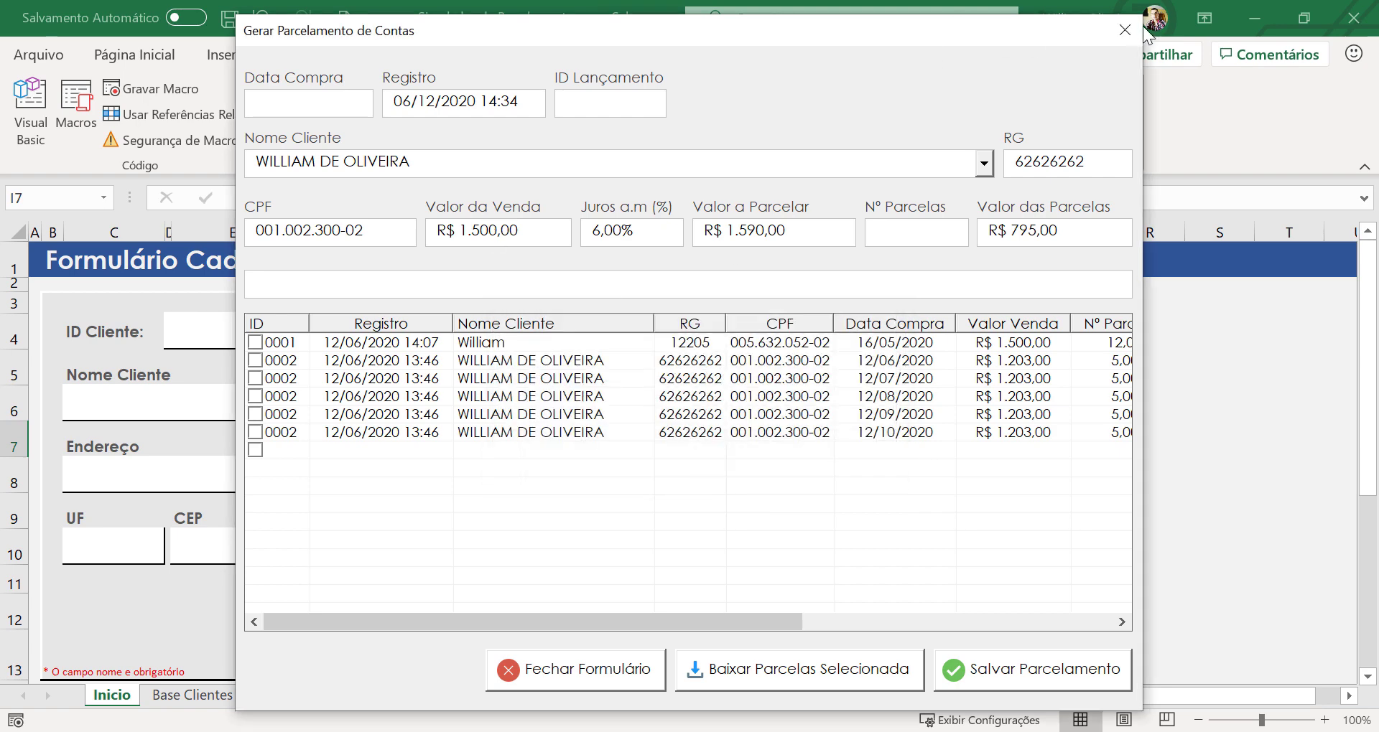
{"action": "left_click", "coordinate": [1125, 30]}
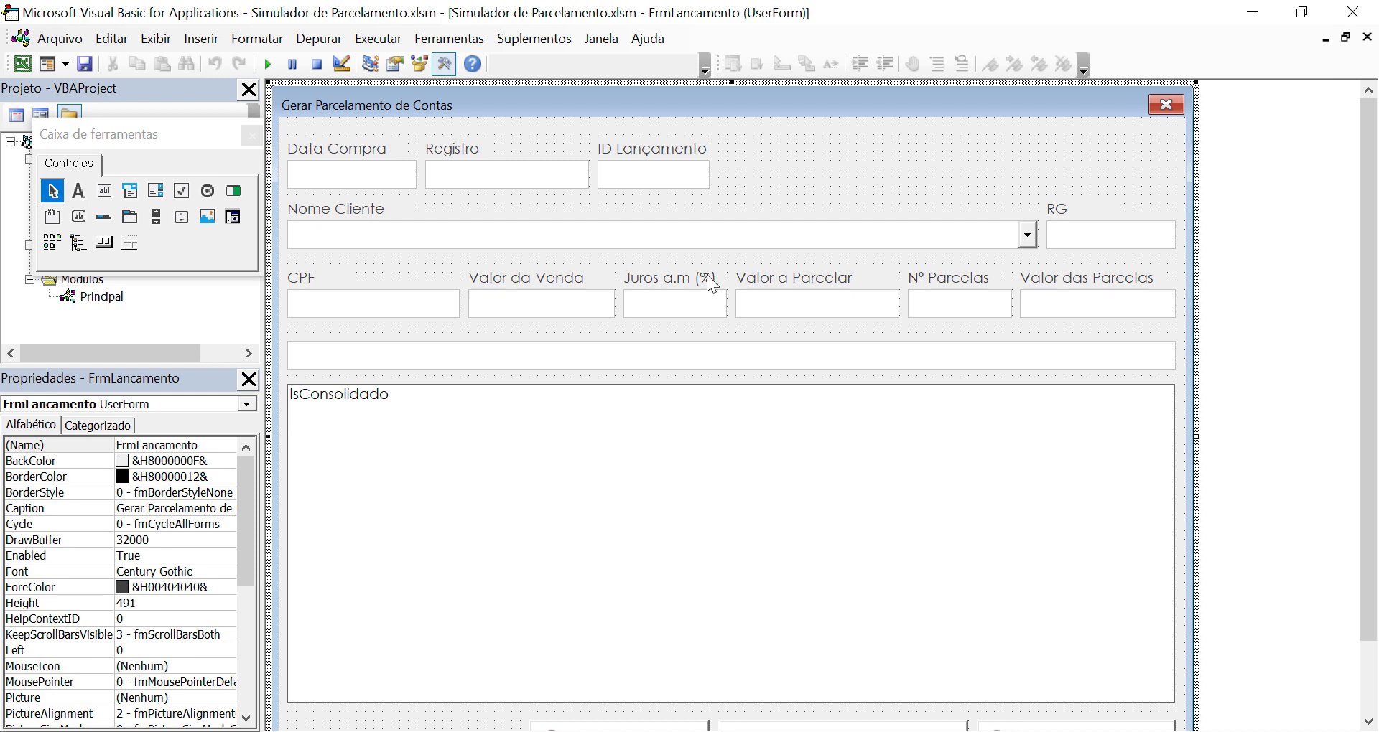
- Switch from the FrmLancamento designer to its code view
{"action": "left_click_drag", "start_coordinate": [1370, 352], "coordinate": [1368, 423]}
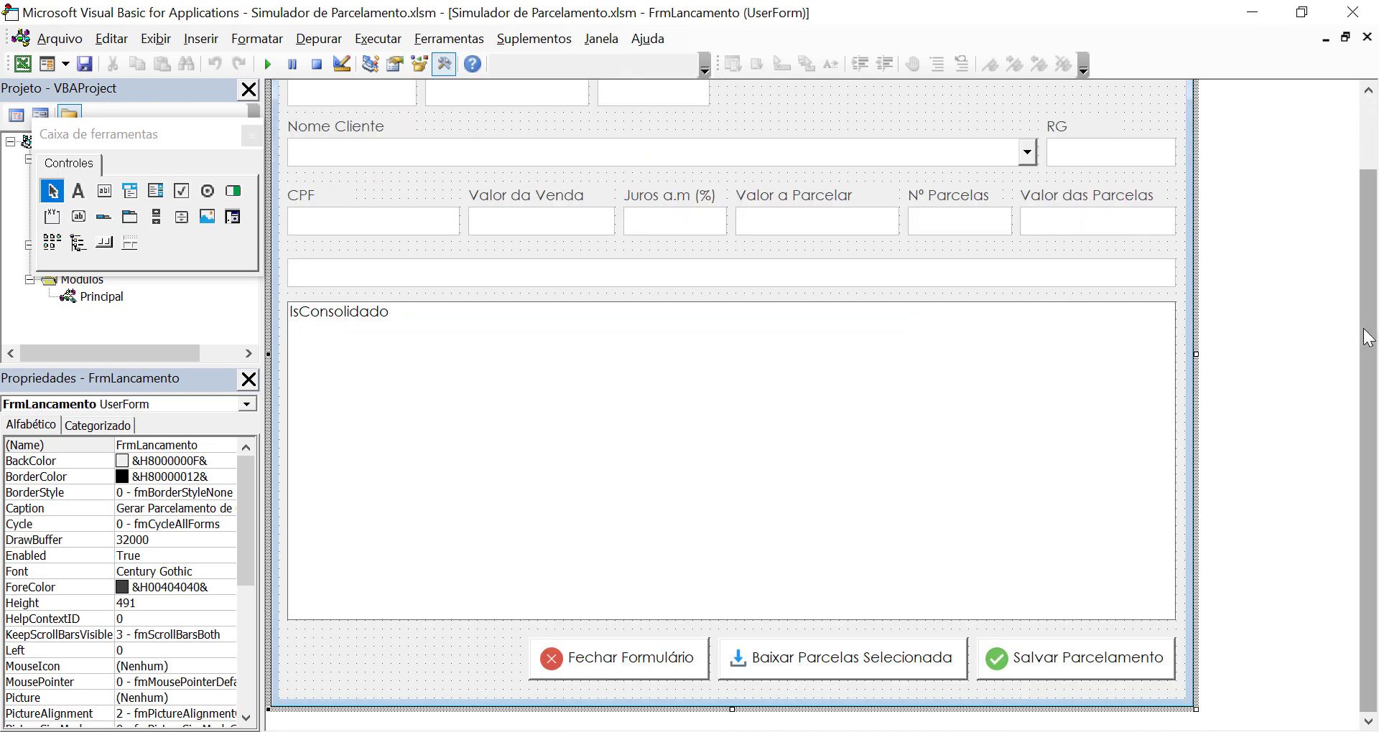
{"action": "mouse_move", "coordinate": [1369, 267]}
{"action": "left_mouse_down"}
{"action": "mouse_move", "coordinate": [1370, 222]}
{"action": "mouse_move", "coordinate": [933, 124]}
{"action": "left_mouse_up"}
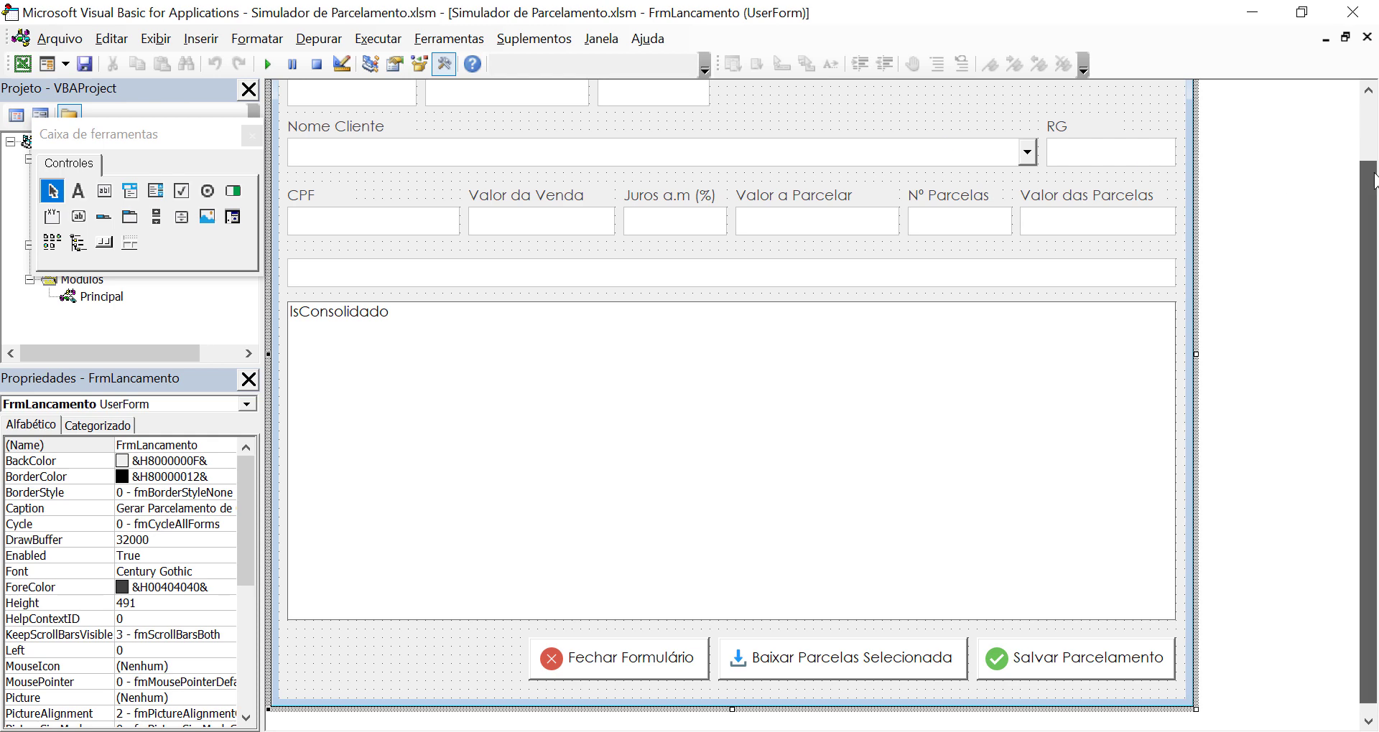
{"action": "left_click", "coordinate": [1155, 118]}
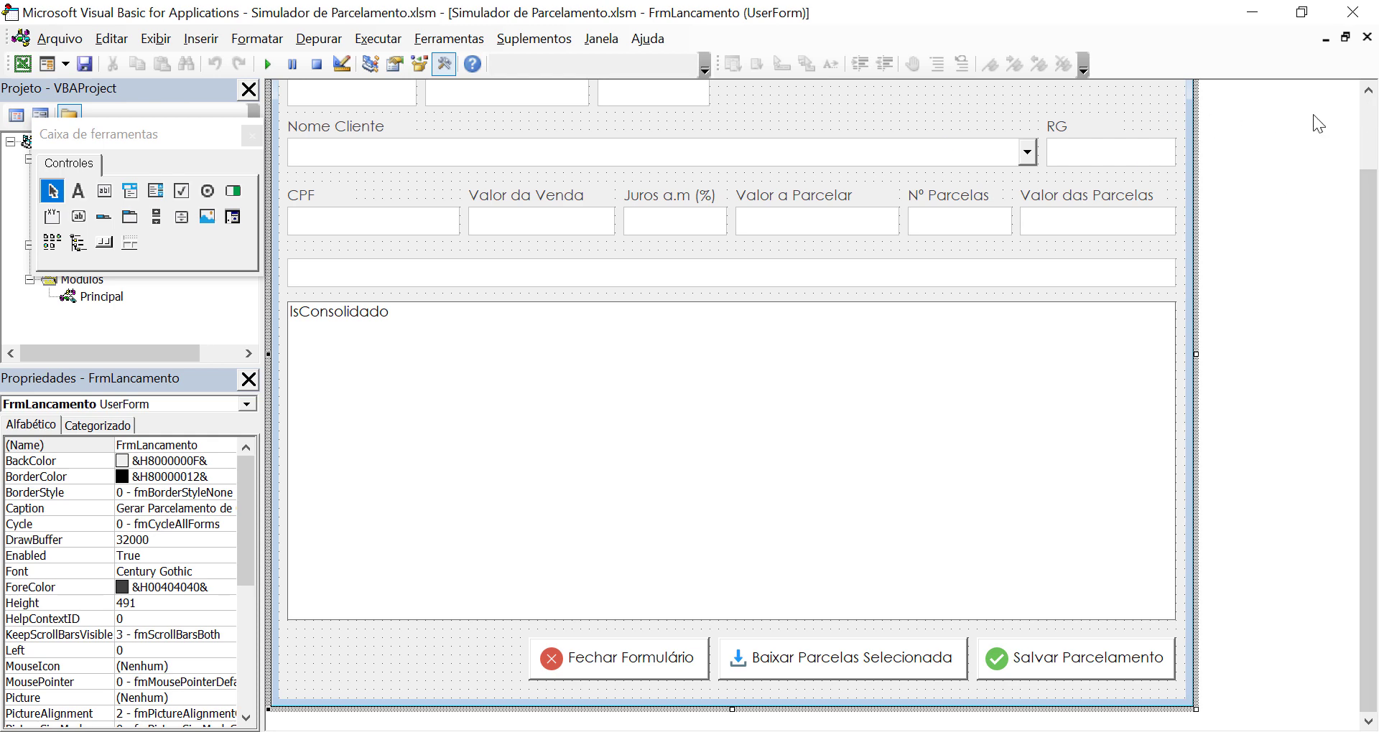
{"action": "left_click", "coordinate": [1368, 91]}
{"action": "key", "text": "F7"}
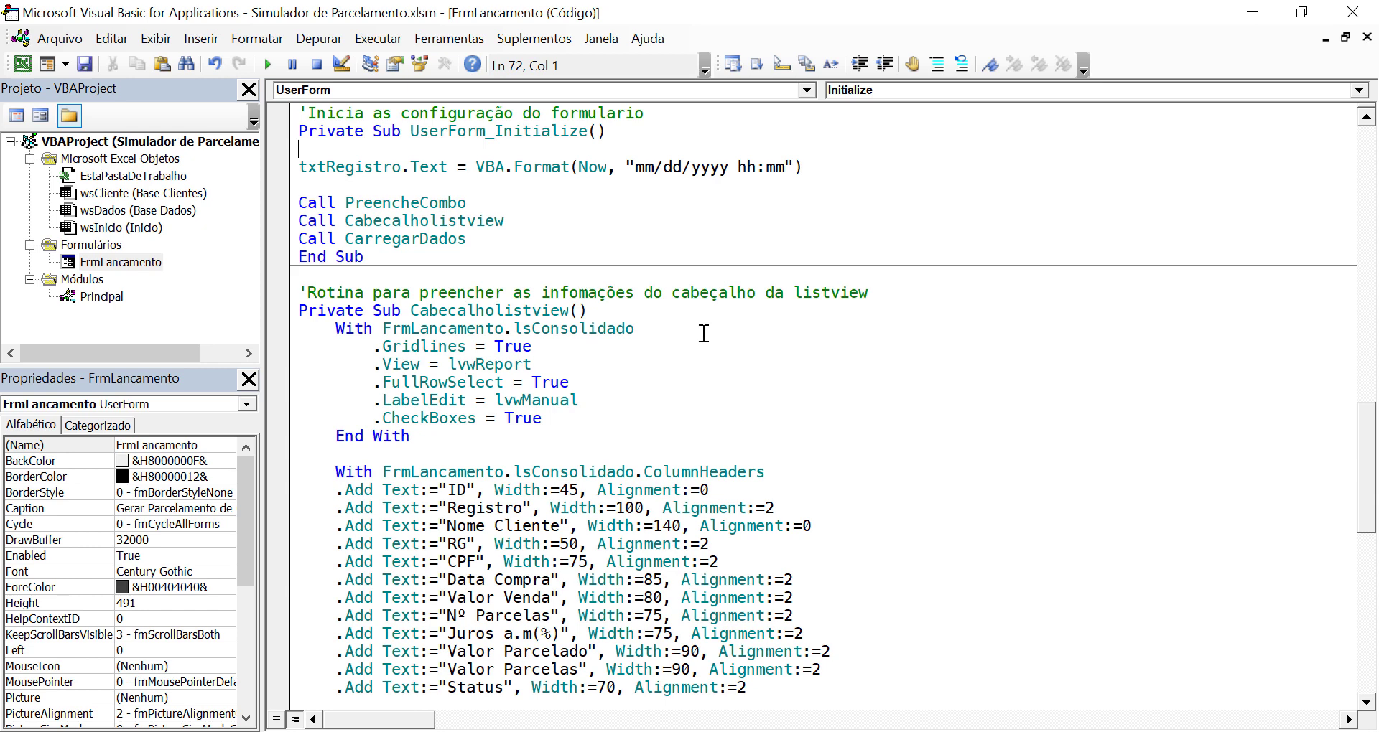
- Insert two blank lines between UserForm_Initialize and the list-header routine
{"action": "left_click", "coordinate": [430, 267]}
{"action": "key", "text": "Return"}
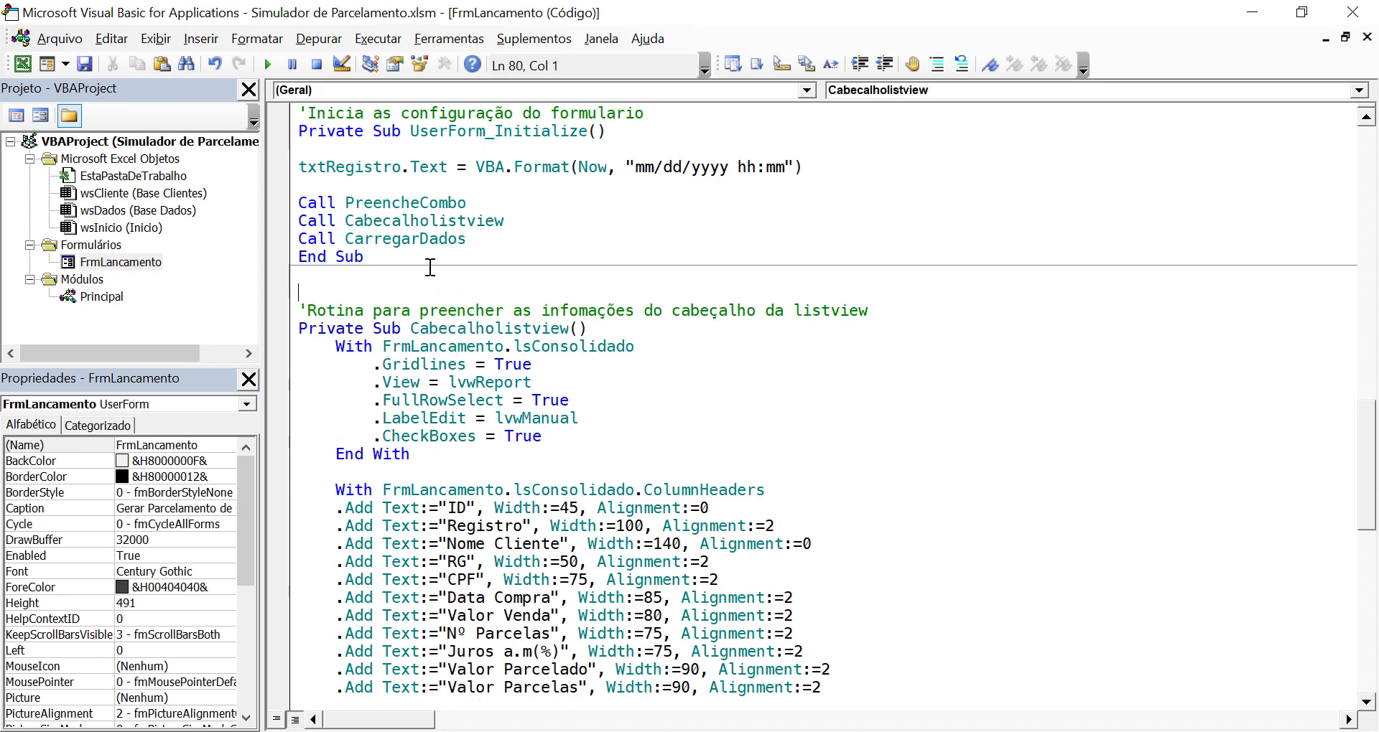
{"action": "key", "text": "Return"}
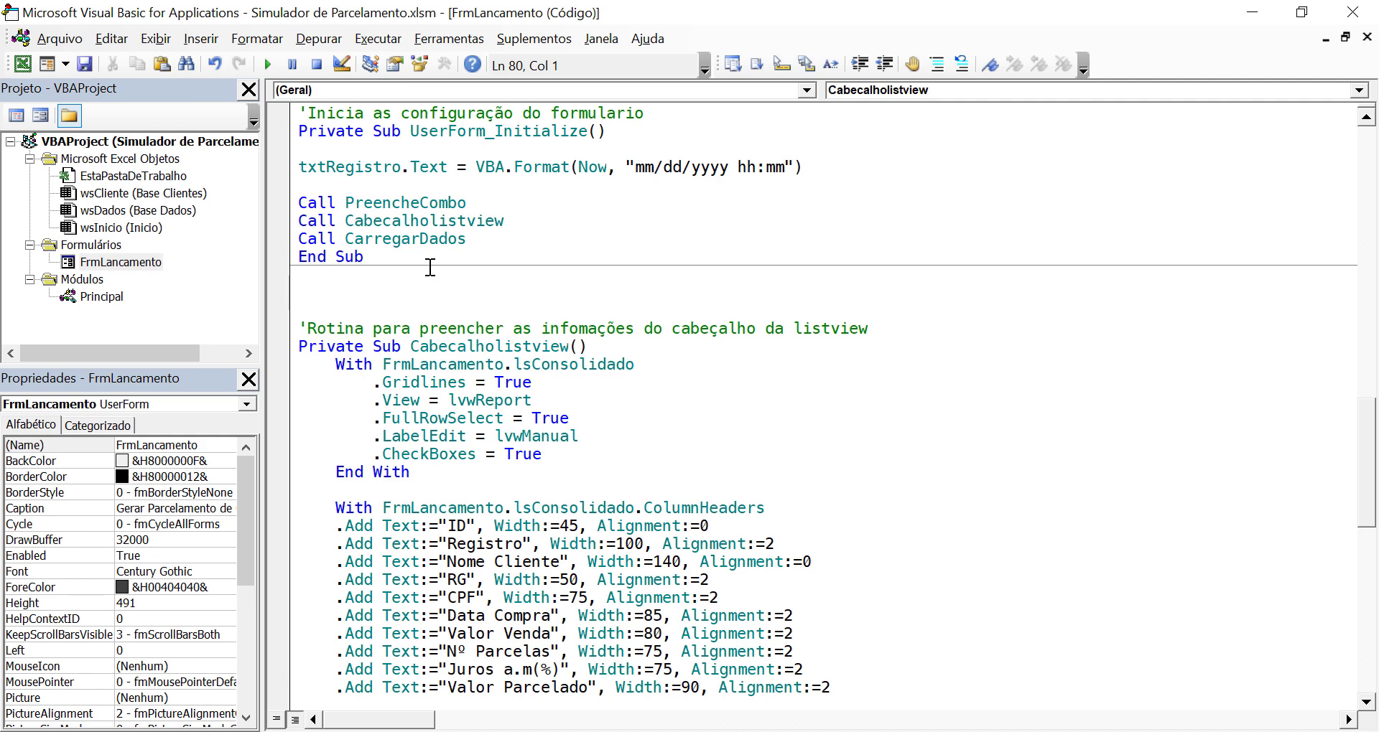
- Declare a new Private Sub Novo_Regitro procedure
{"action": "type", "text": "priu"}
{"action": "key", "text": "BackSpace"}
{"action": "type", "text": "vate"}
{"action": "type", "text": " sub "}
{"action": "type", "text": "No"}
{"action": "key", "text": "BackSpace"}
{"action": "key", "text": "BackSpace"}
{"action": "type", "text": "Novo"}
{"action": "type", "text": "_Re"}
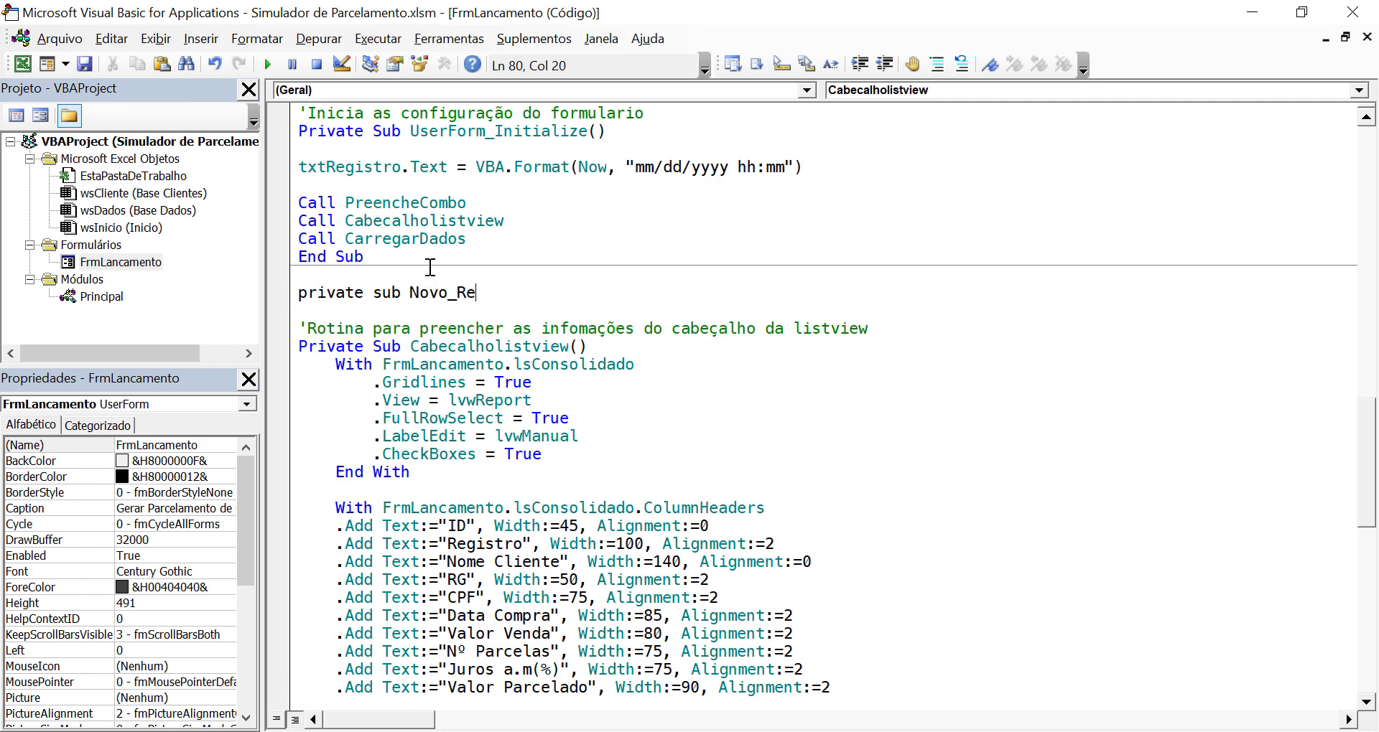
{"action": "type", "text": "gitro"}
{"action": "key", "text": "Return"}
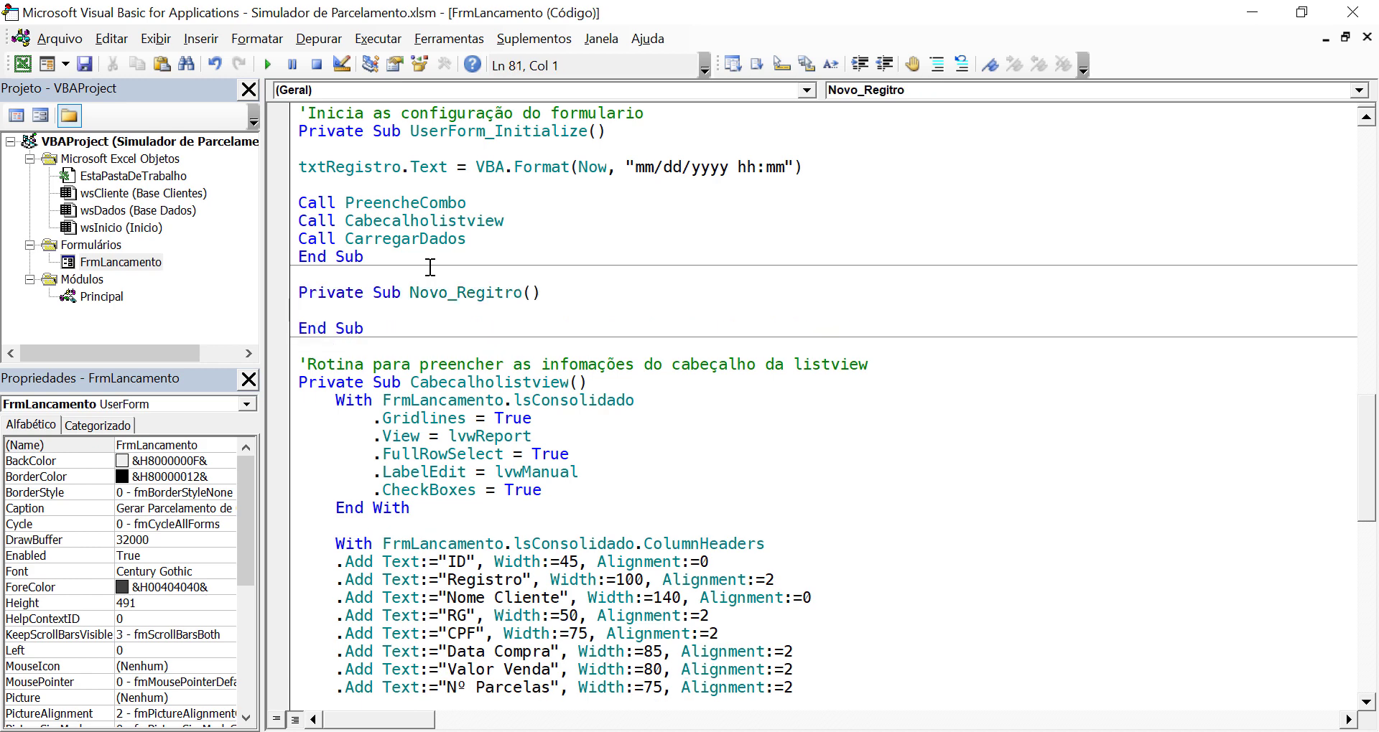
- Declare intervalo As Range and pesquisa As Integer inside Novo_Regitro
{"action": "type", "text": "di"}
{"action": "type", "text": "m "}
{"action": "type", "text": "i"}
{"action": "type", "text": "nterv"}
{"action": "type", "text": "alo as "}
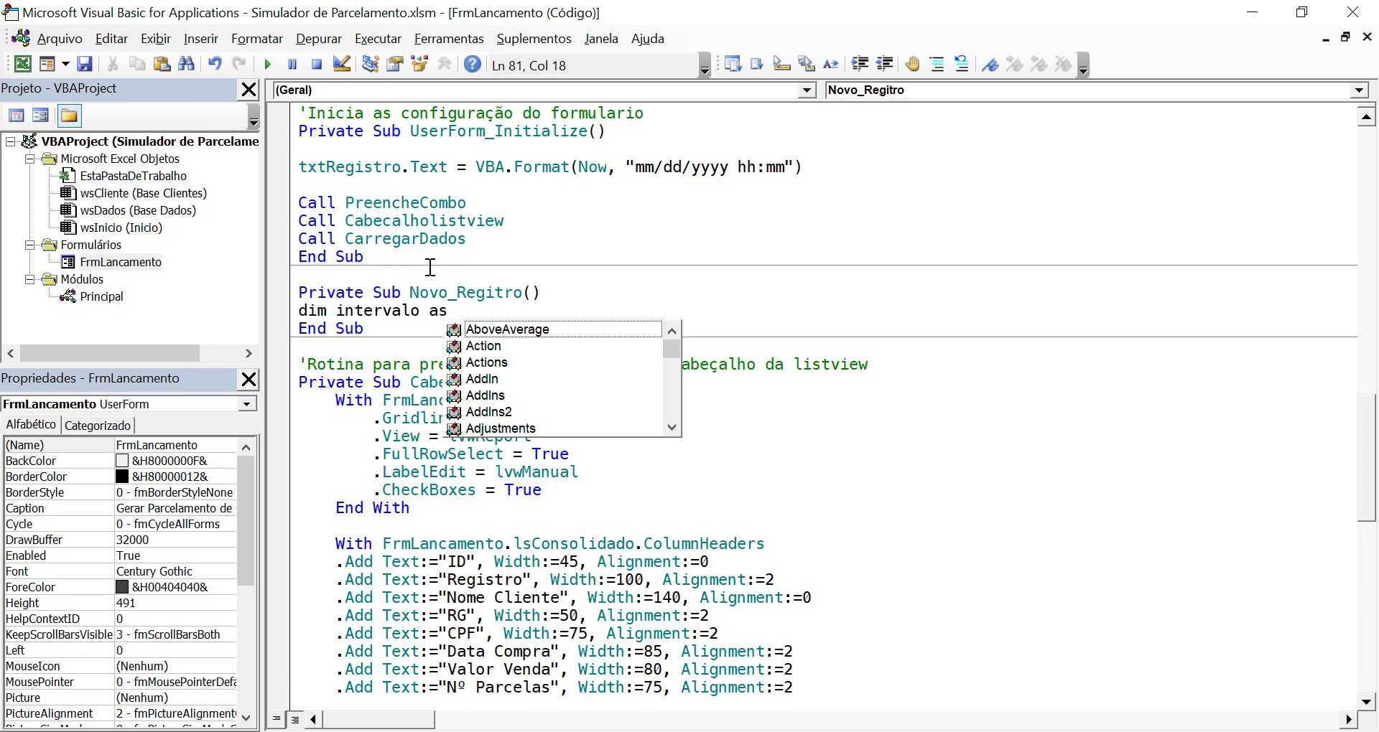
{"action": "type", "text": "ra"}
{"action": "key", "text": "Tab"}
{"action": "key", "text": "Return"}
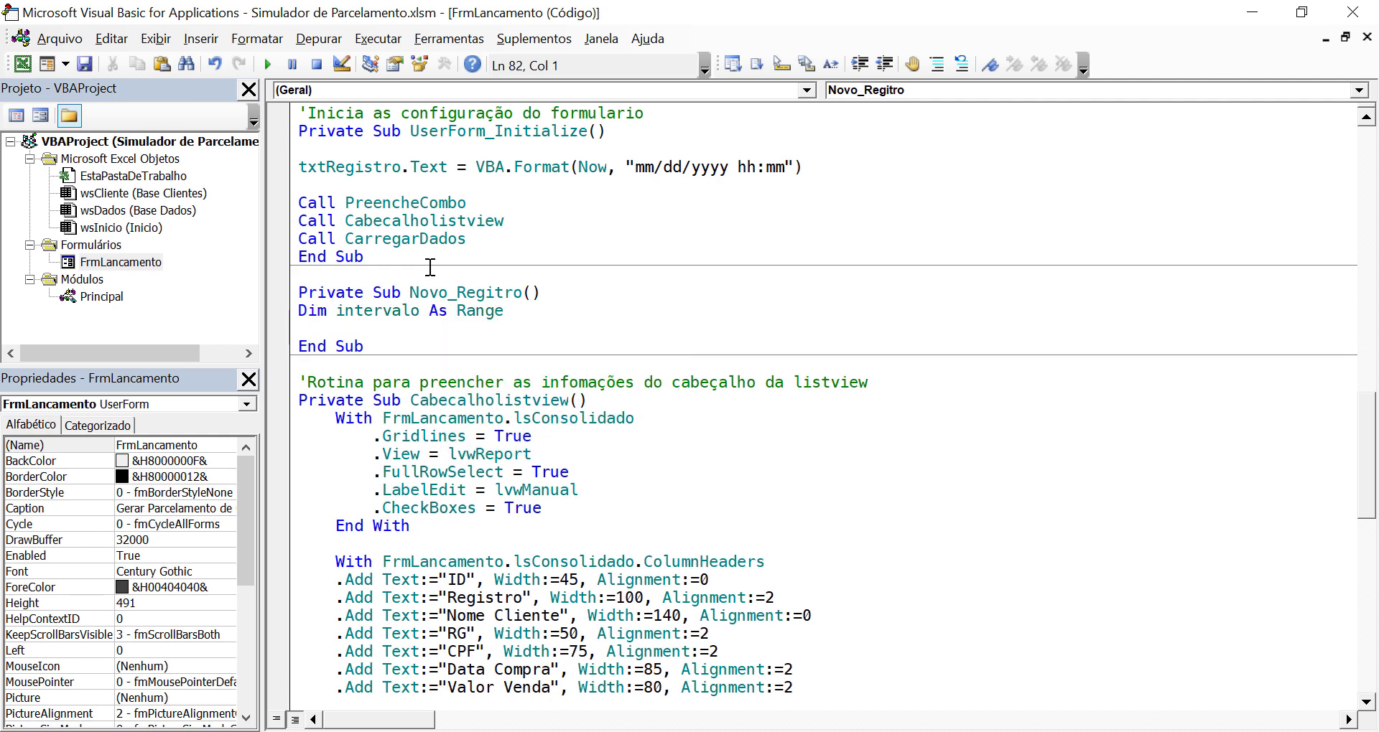
{"action": "type", "text": "dim pe"}
{"action": "type", "text": "squisa "}
{"action": "type", "text": "as "}
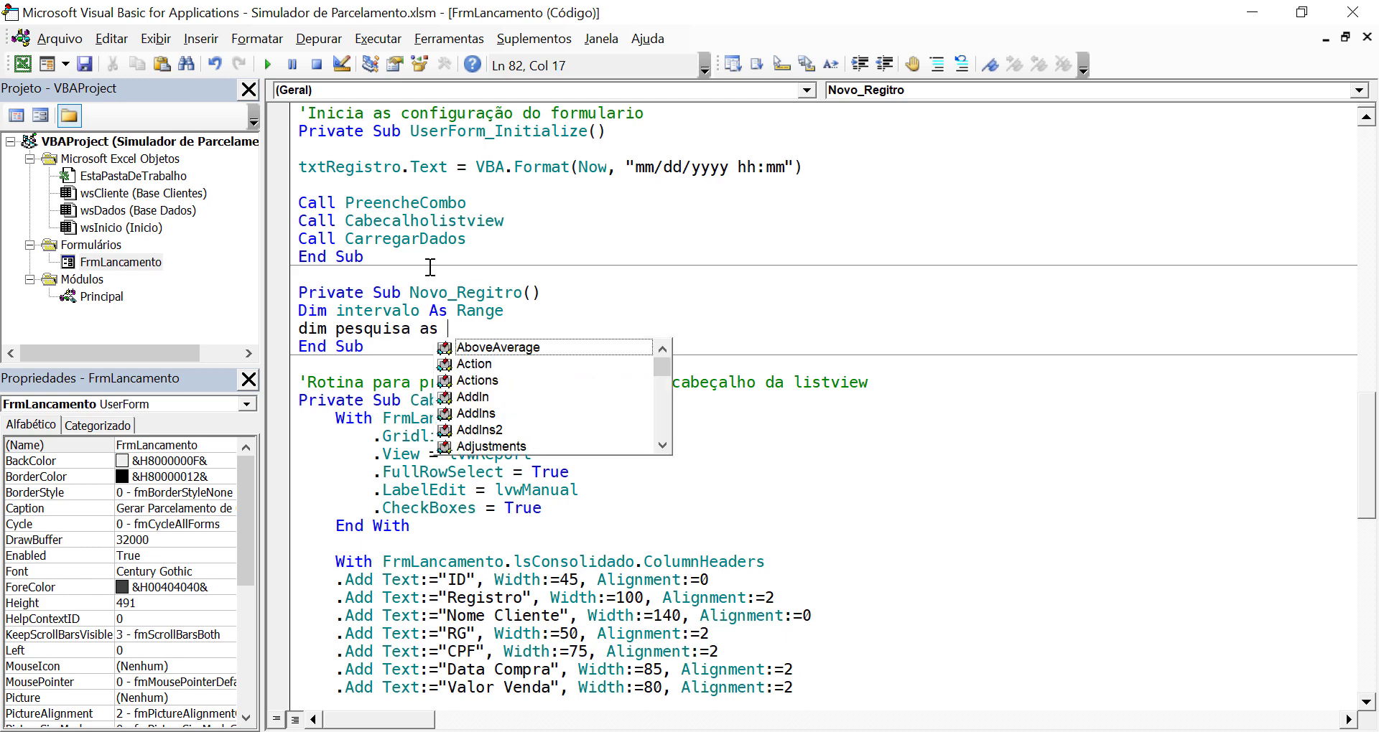
{"action": "type", "text": "in"}
{"action": "key", "text": "Return"}
{"action": "key", "text": "Return"}
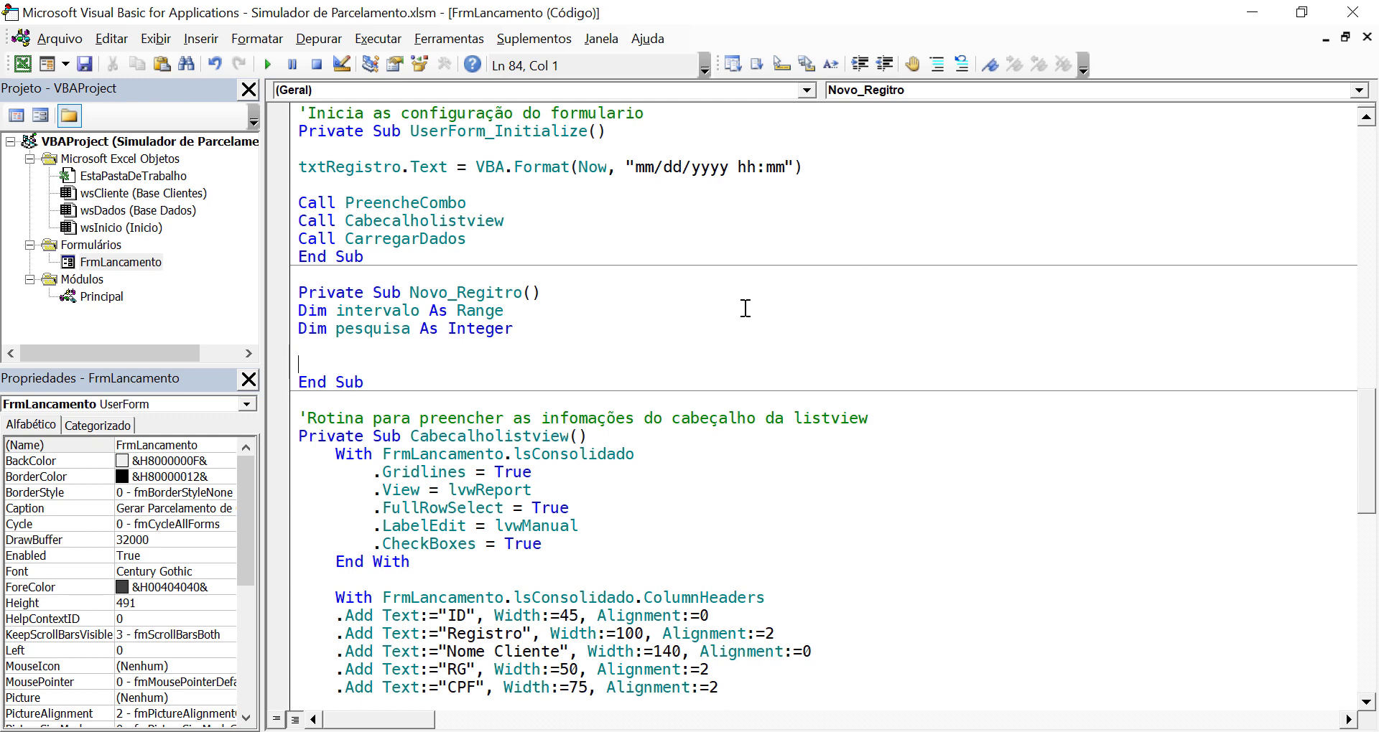
- Start a 'Gera um novo' comment line above the procedure
{"action": "left_click", "coordinate": [374, 273]}
{"action": "key", "text": "Return"}
{"action": "type", "text": "'"}
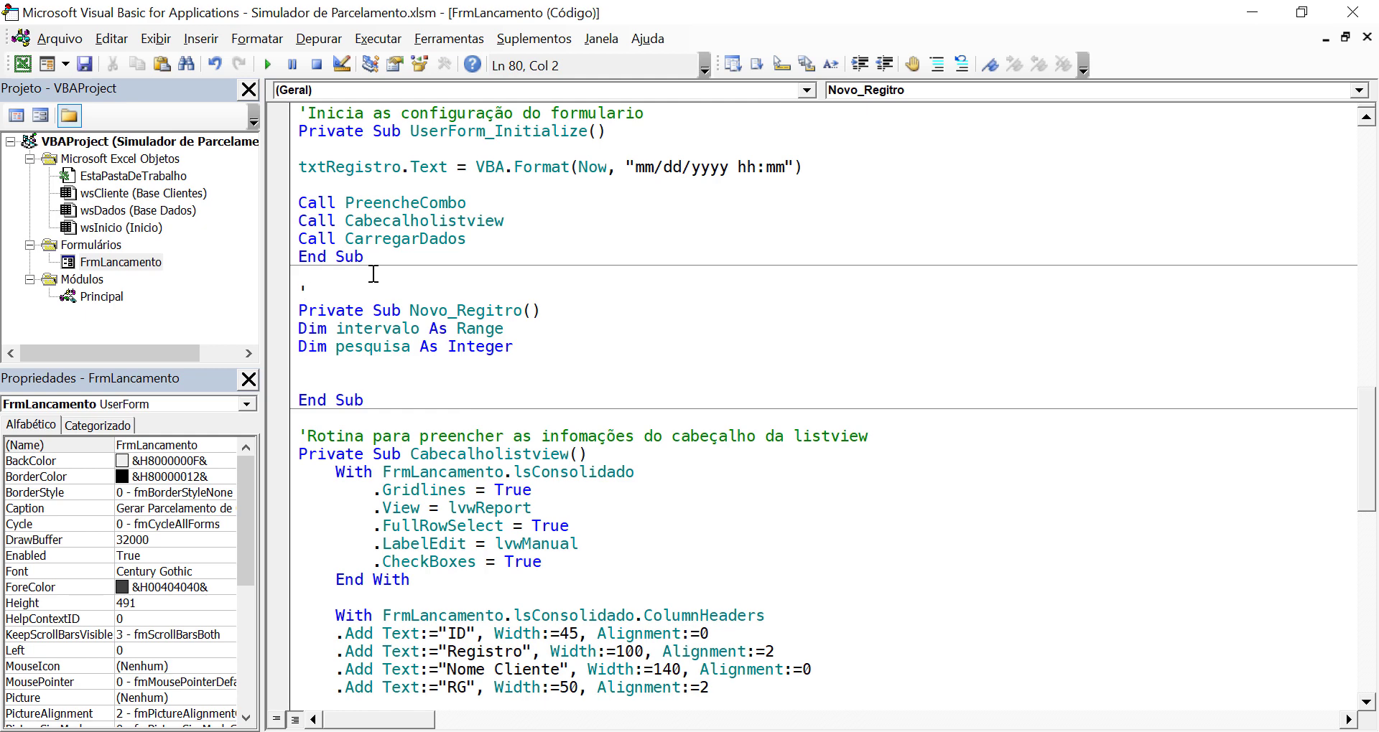
{"action": "type", "text": "Gera"}
{"action": "type", "text": " pra"}
{"action": "key", "text": "BackSpace"}
{"action": "key", "text": "BackSpace"}
{"action": "key", "text": "BackSpace"}
{"action": "type", "text": "um no"}
{"action": "type", "text": "vo"}
- Finish the 'Gera um novo ID' comment and add Set intervalo = ThisWorkbook.Worksheets("Base Dados").Range("A:A")
{"action": "type", "text": "ID"}
{"action": "left_click", "coordinate": [325, 370]}
{"action": "type", "text": "set"}
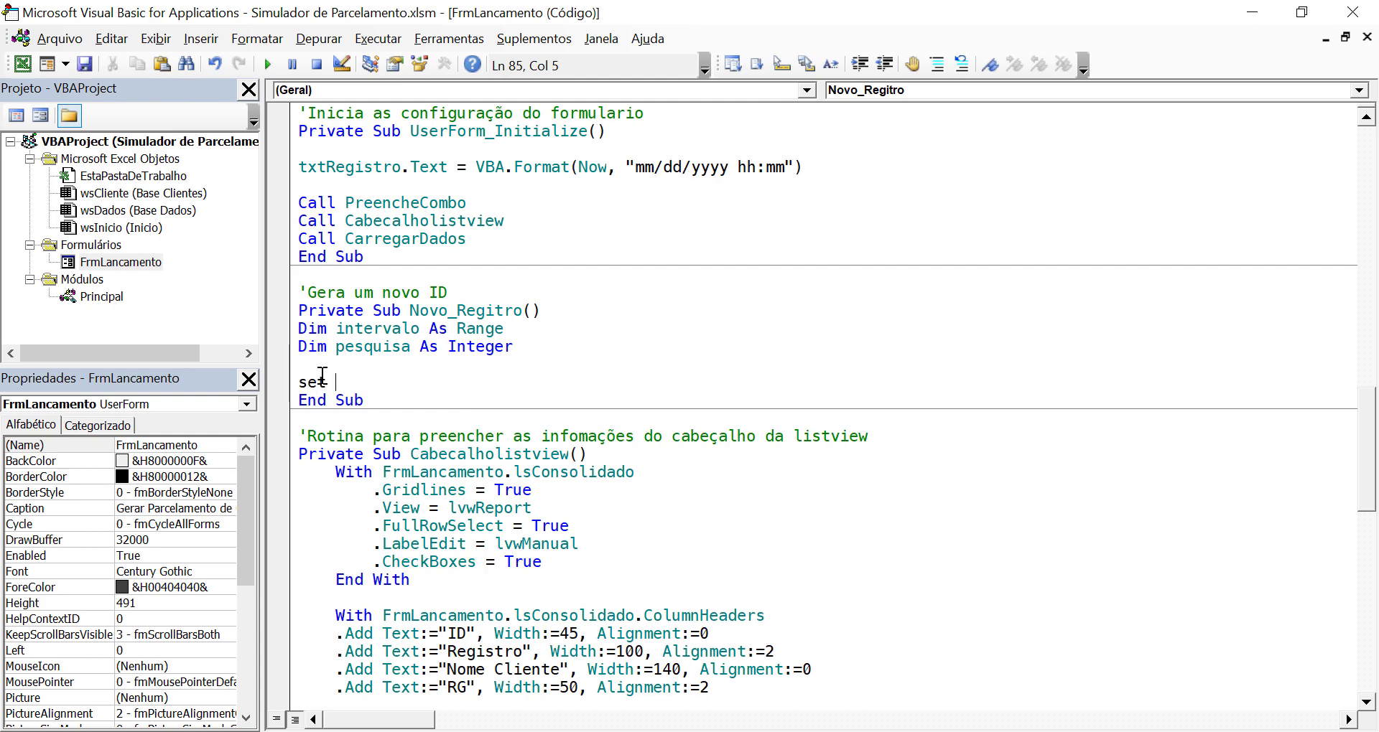
{"action": "type", "text": " inte"}
{"action": "type", "text": "rvalo"}
{"action": "type", "text": " = th"}
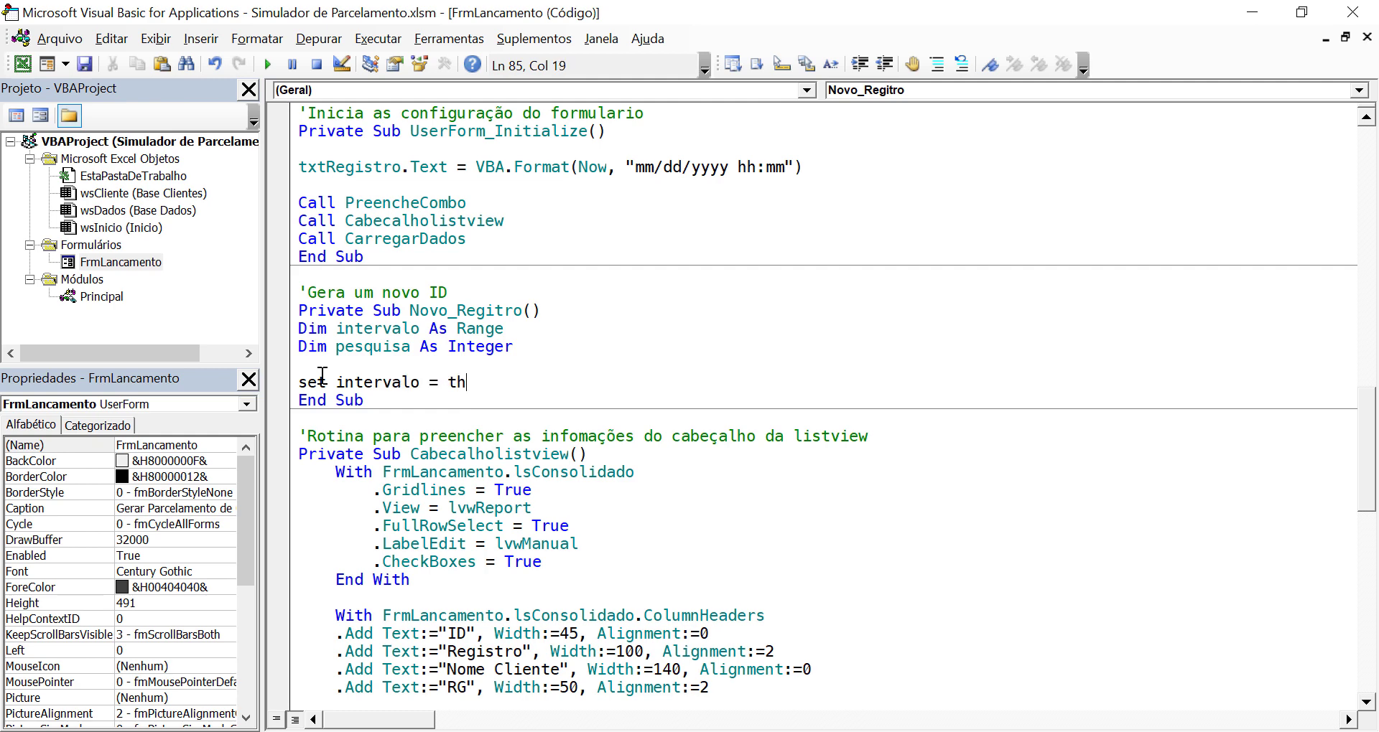
{"action": "type", "text": "is"}
{"action": "key", "text": "ctrl+space"}
{"action": "type", "text": ".wor"}
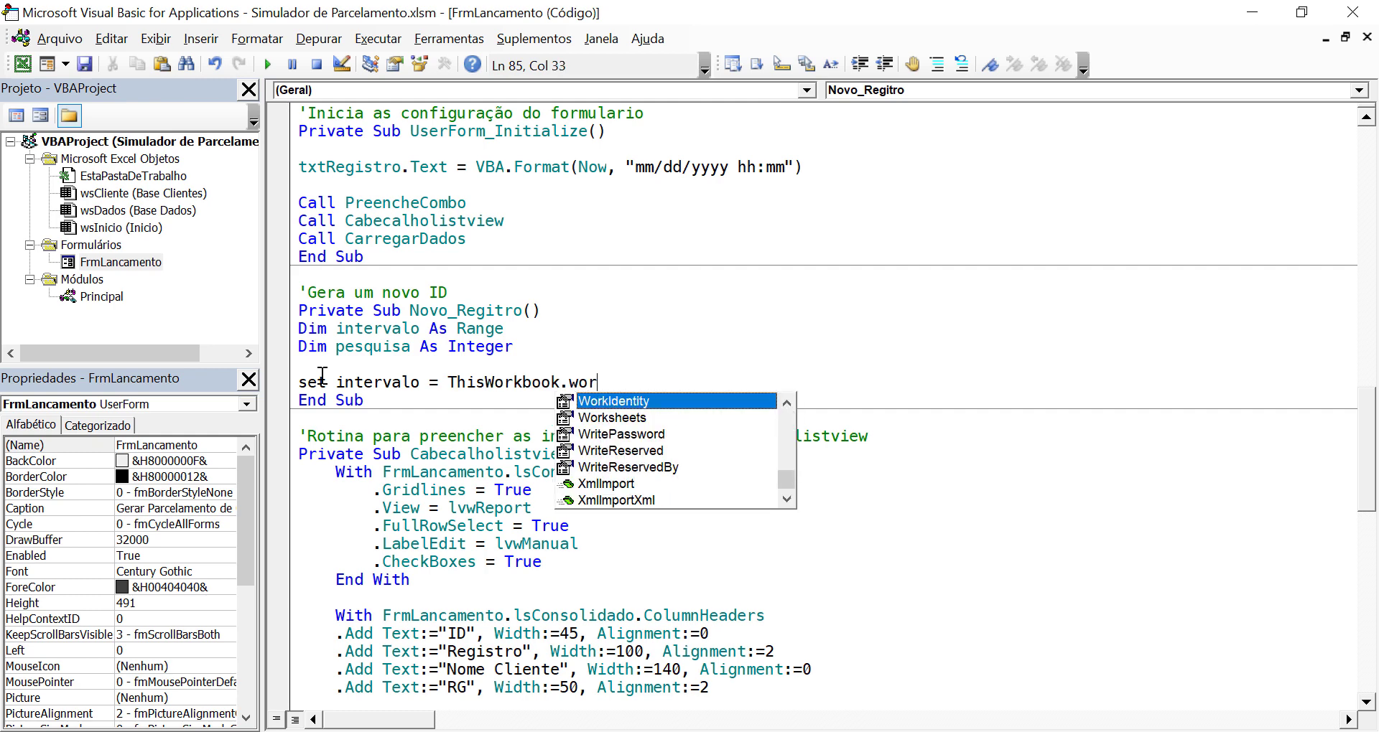
{"action": "type", "text": "ks"}
{"action": "key", "text": "Tab"}
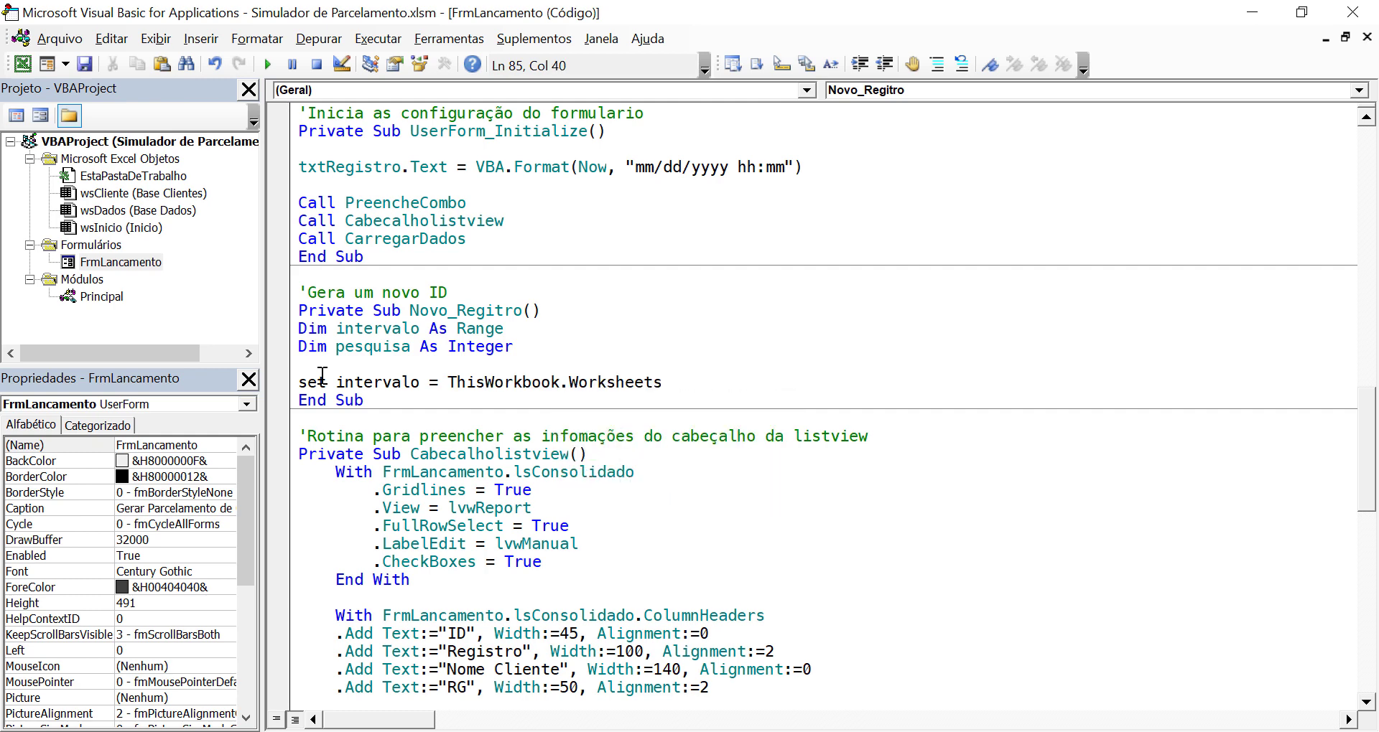
{"action": "type", "text": "9\"B"}
{"action": "key", "text": "BackSpace"}
{"action": "key", "text": "BackSpace"}
{"action": "key", "text": "BackSpace"}
{"action": "type", "text": "("}
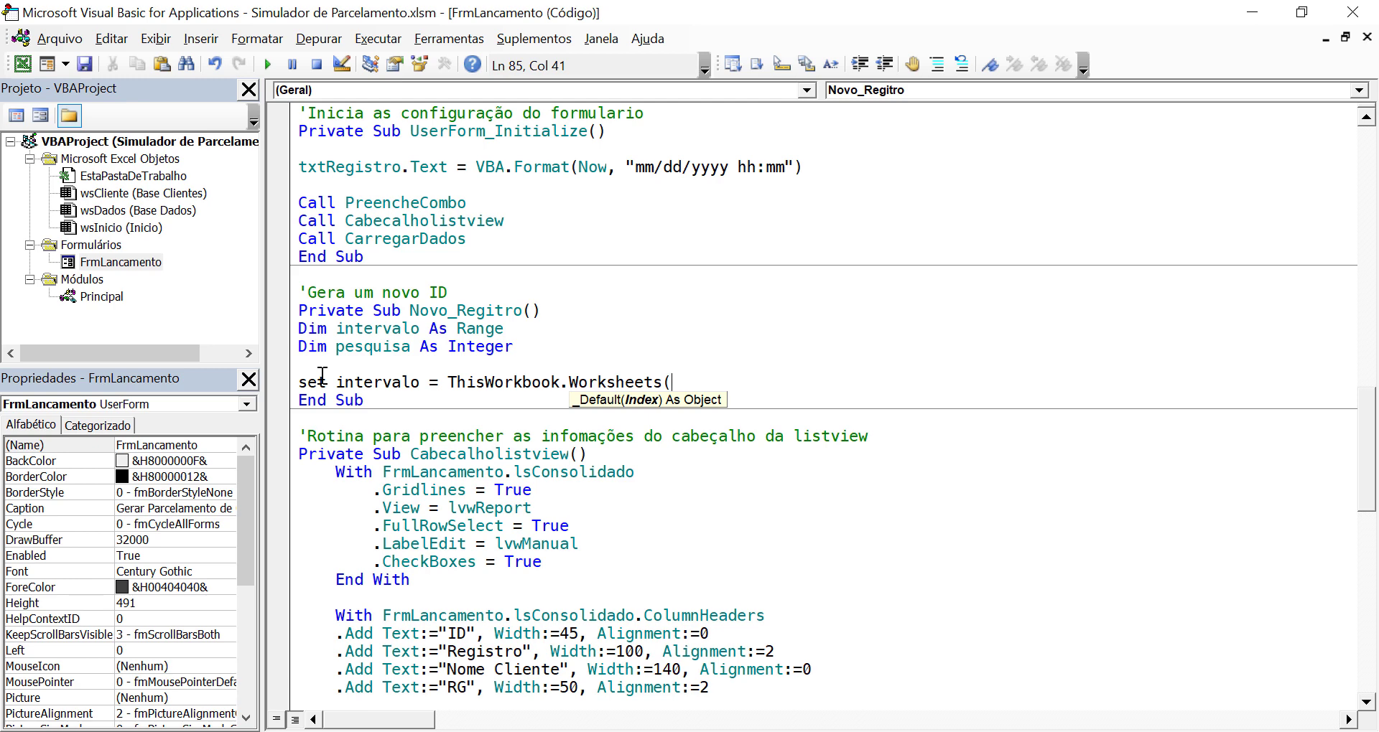
{"action": "key", "text": "BackSpace"}
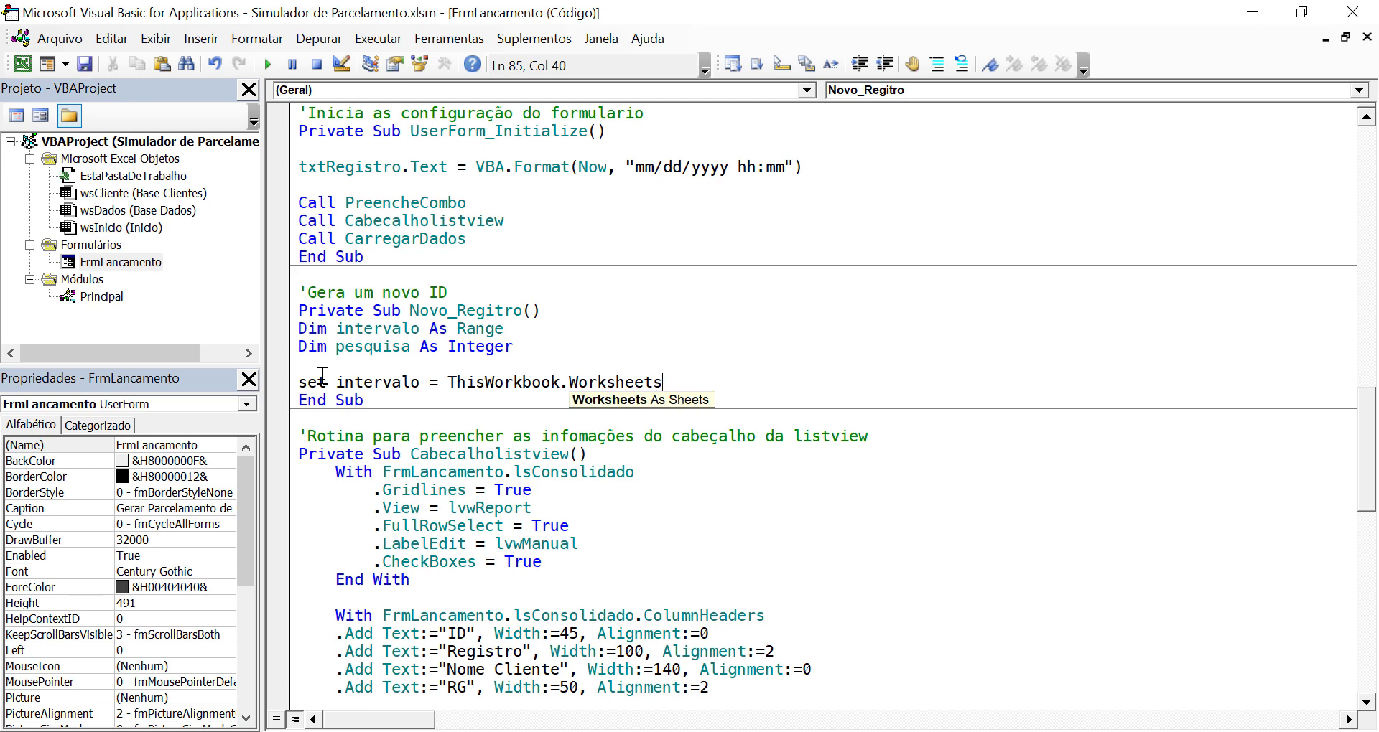
{"action": "type", "text": "("}
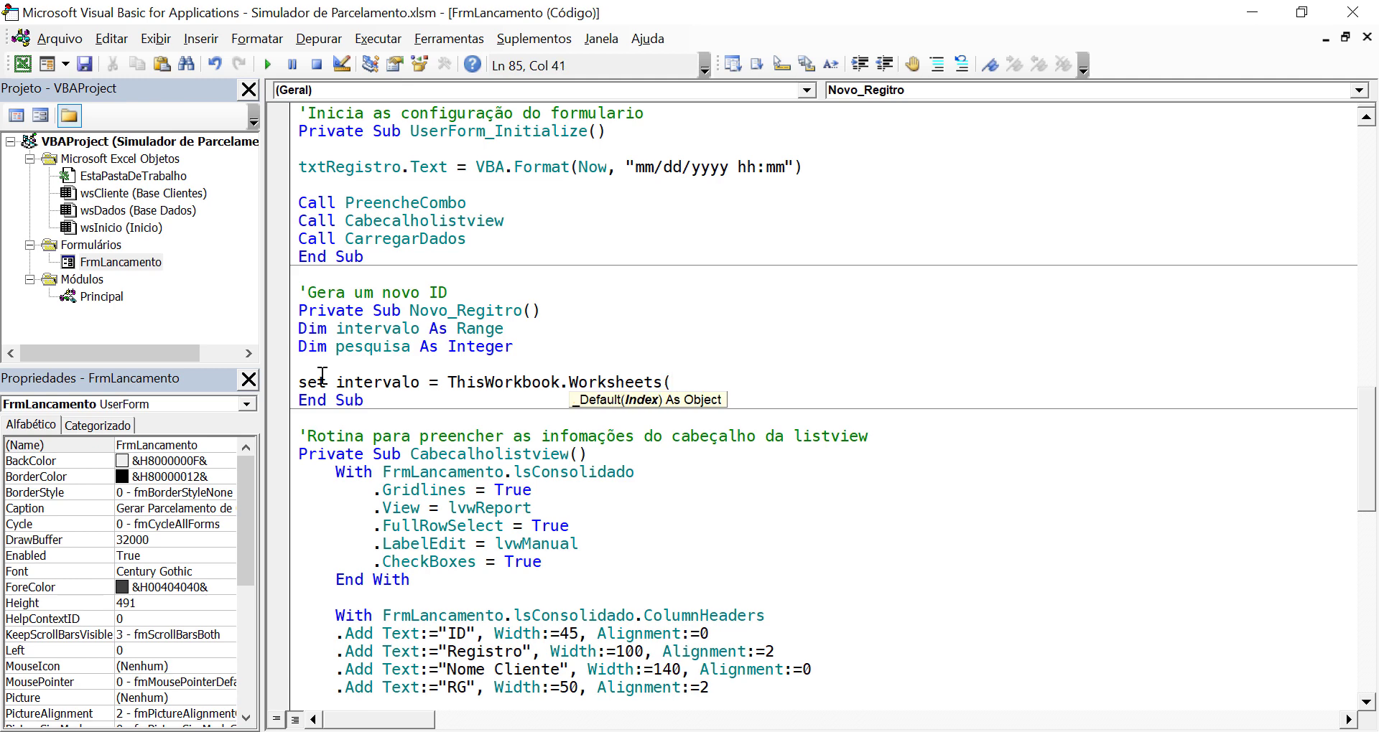
{"action": "type", "text": "\"Ba"}
{"action": "type", "text": "se Dados\""}
{"action": "type", "text": ").ra"}
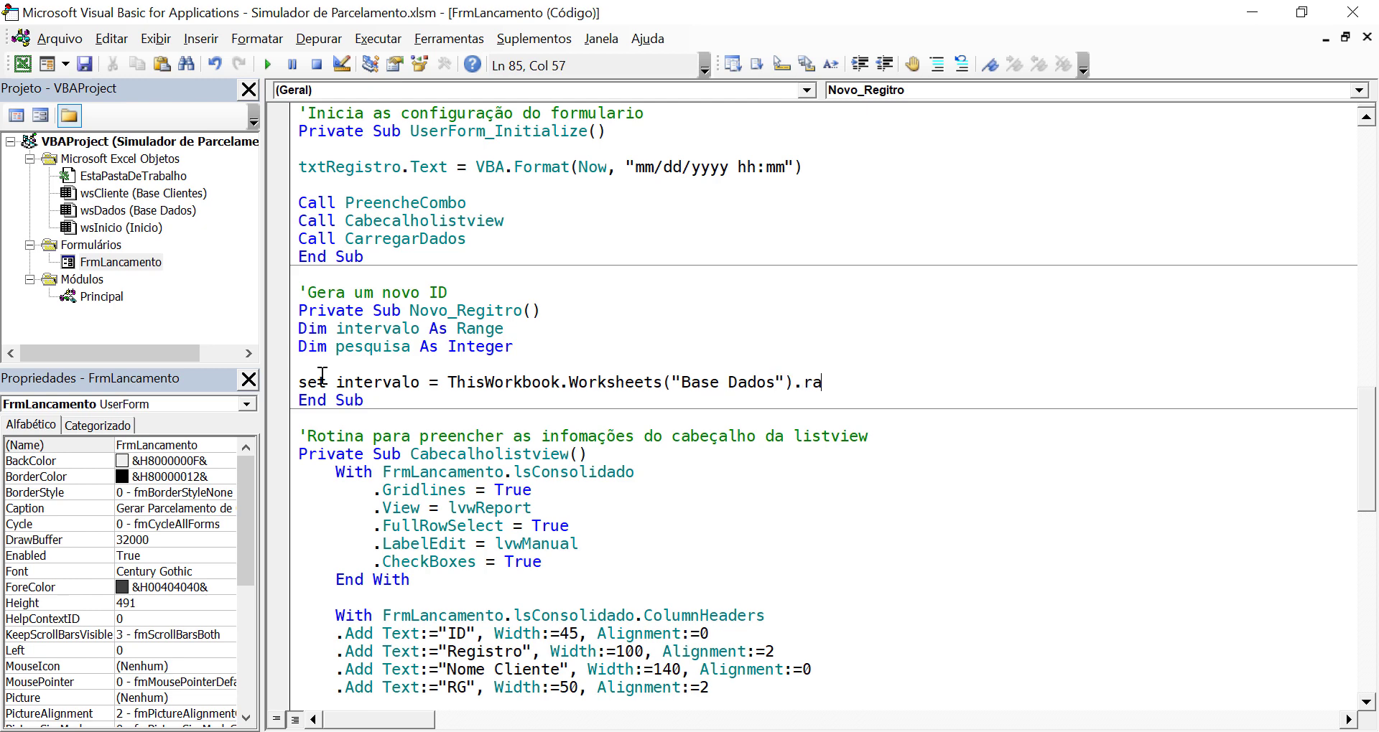
{"action": "type", "text": "nge"}
{"action": "type", "text": "(\""}
{"action": "type", "text": "A:A"}
{"action": "type", "text": "\")"}
{"action": "key", "text": "Return"}
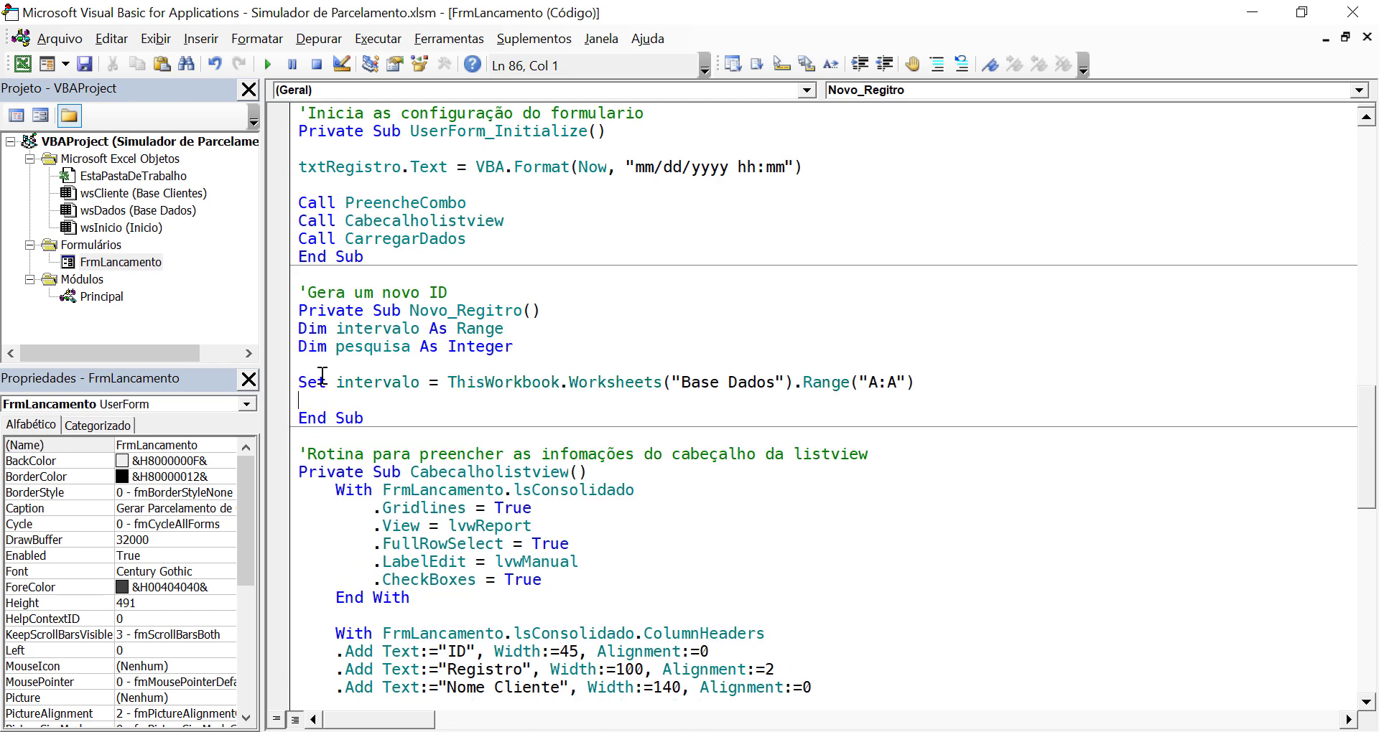
- Add pesquisa = Application.WorksheetFunction.Max(intervalo) to Novo_Regitro
{"action": "key", "text": "Return"}
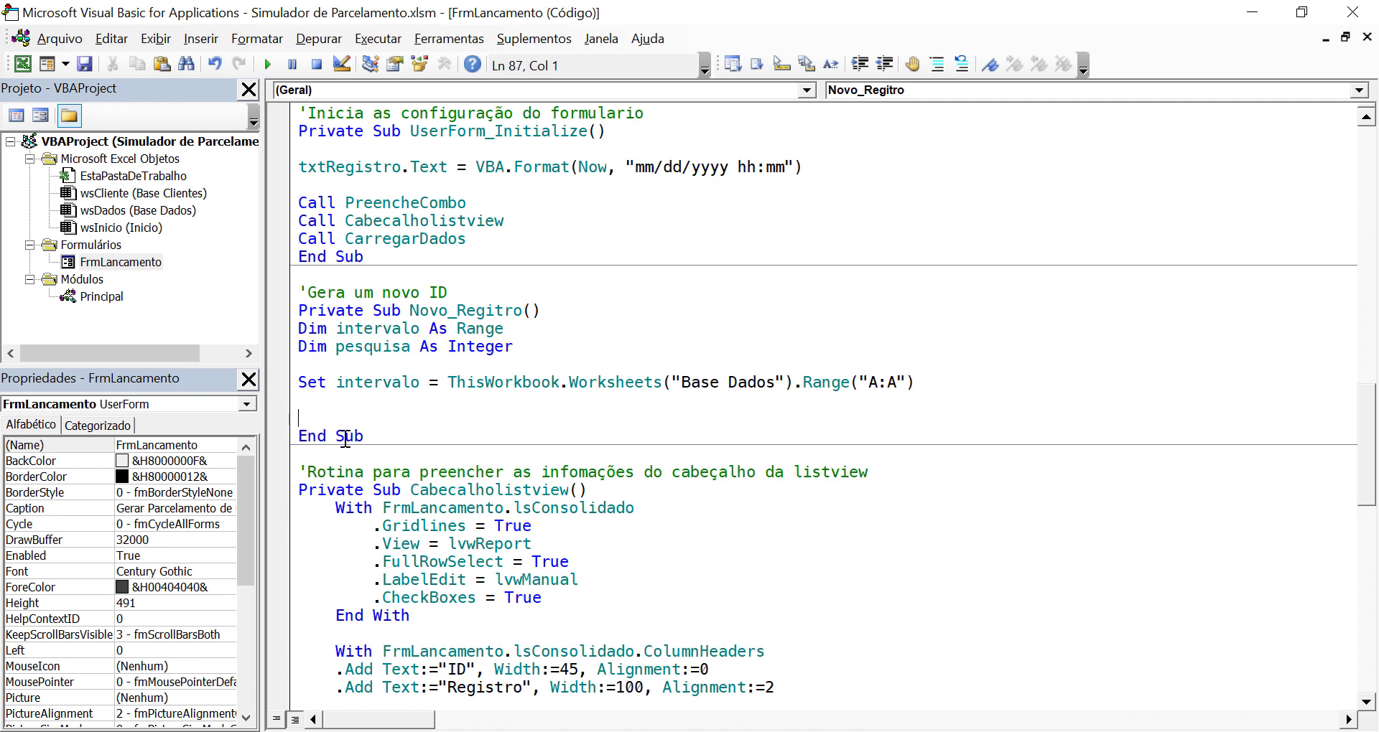
{"action": "type", "text": "pes"}
{"action": "type", "text": "quisa"}
{"action": "type", "text": " = "}
{"action": "type", "text": "appli"}
{"action": "key", "text": "ctrl+space"}
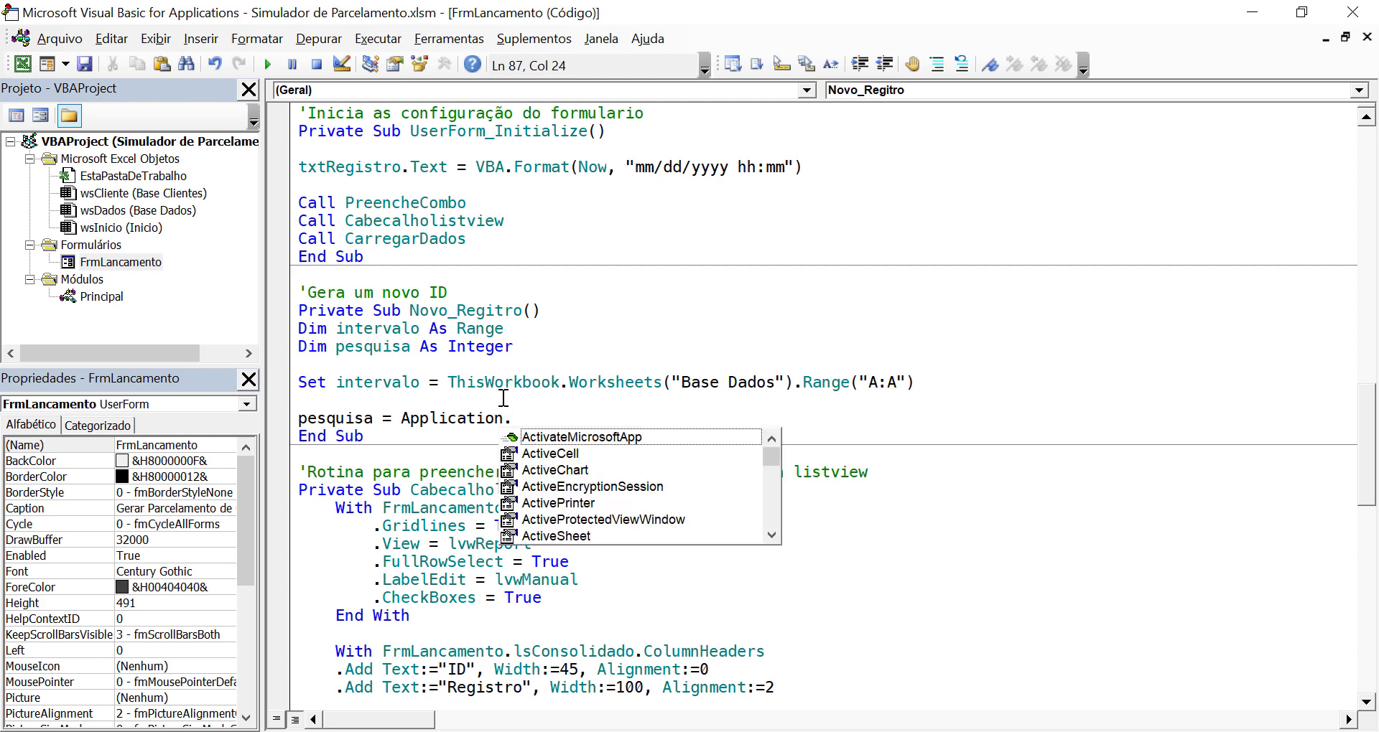
{"action": "type", "text": "wo"}
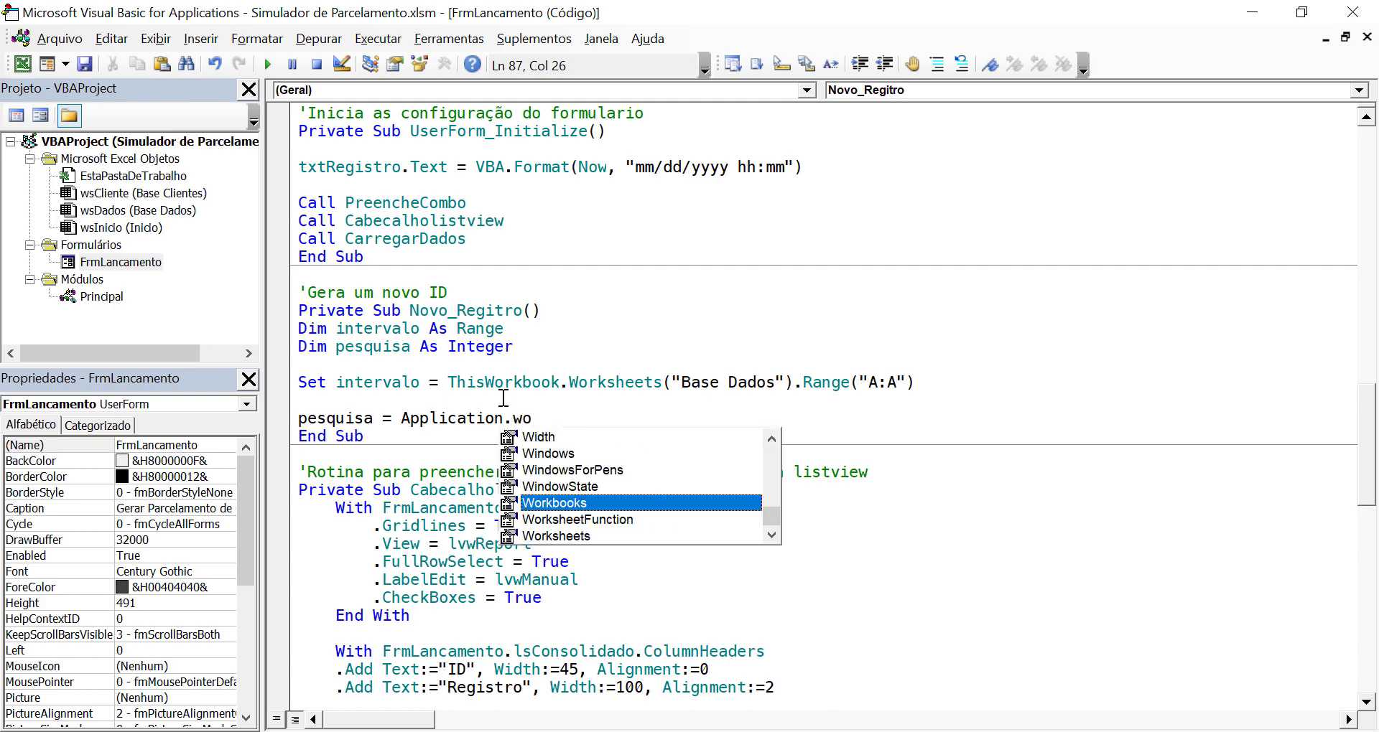
{"action": "key", "text": "Down"}
{"action": "key", "text": "Tab"}
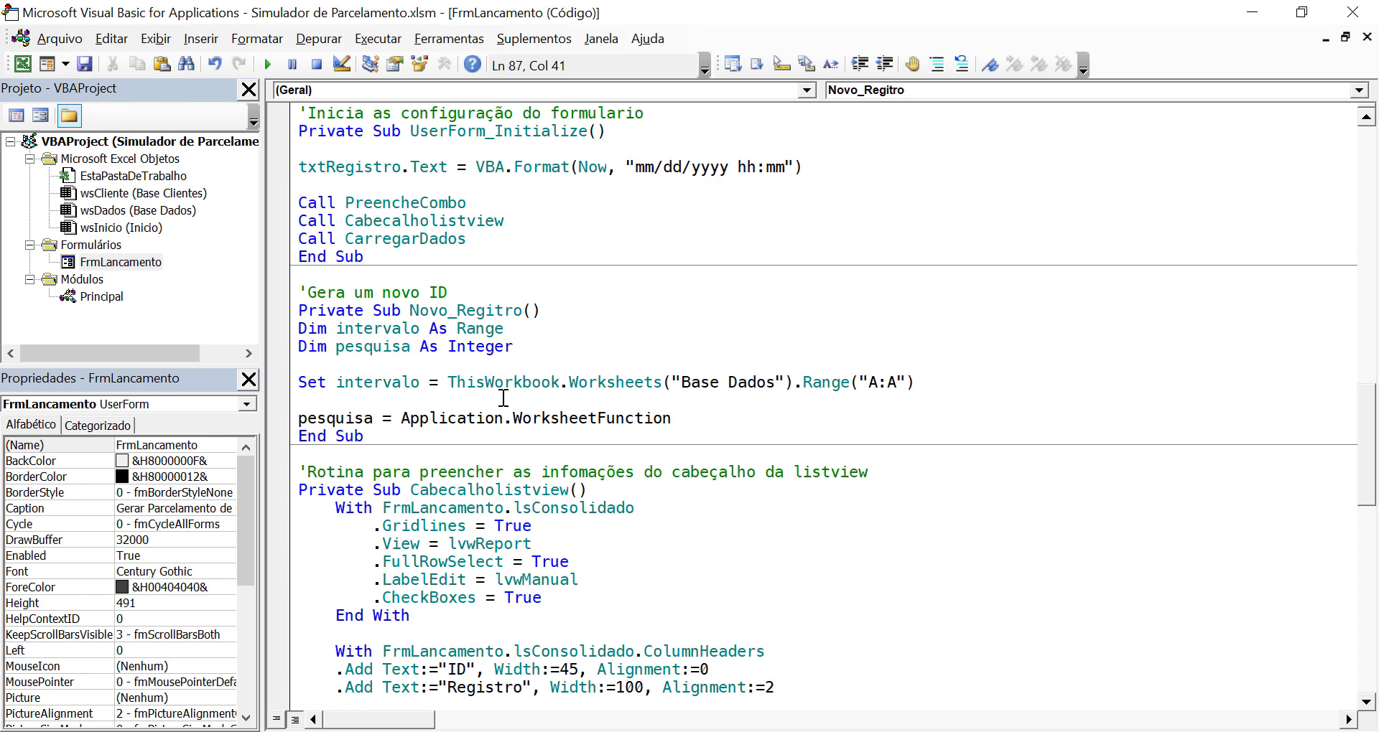
{"action": "type", "text": ".ma"}
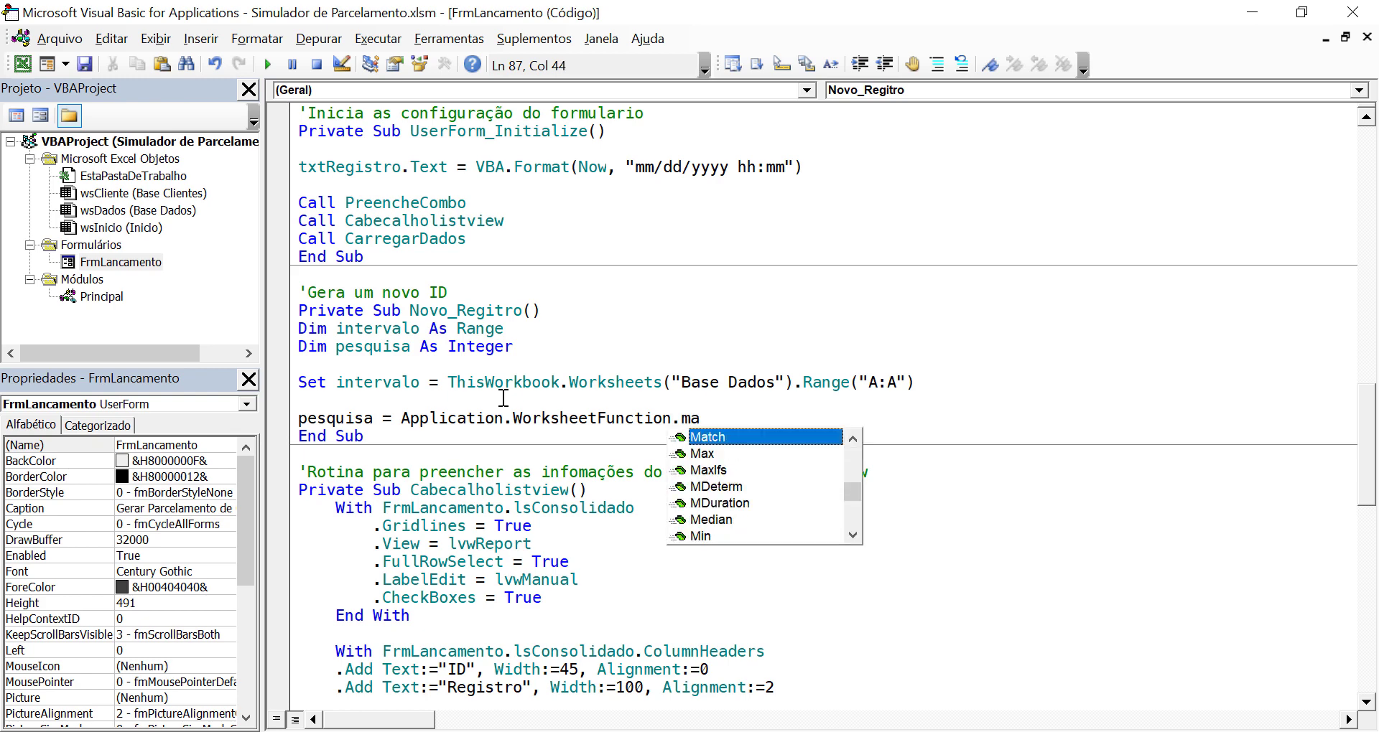
{"action": "type", "text": "x"}
{"action": "key", "text": "Tab"}
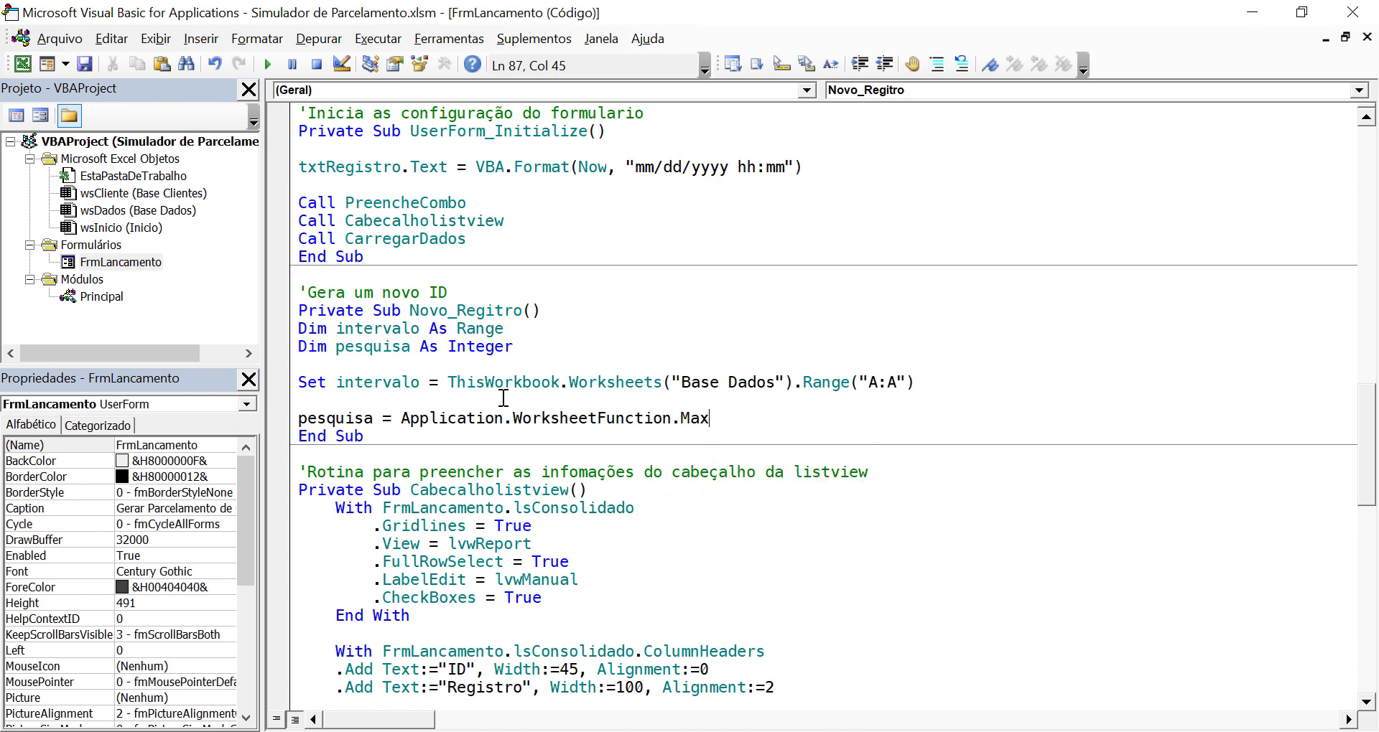
{"action": "type", "text": "("}
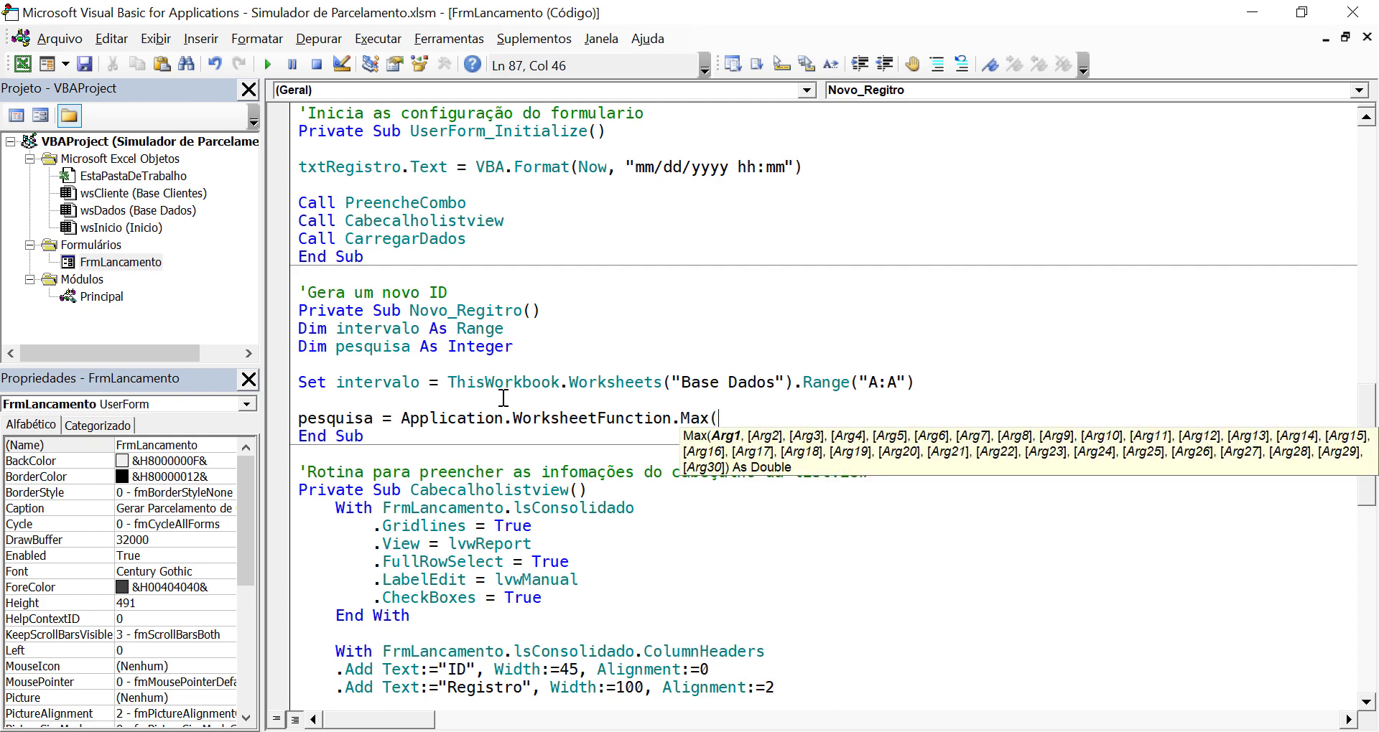
{"action": "type", "text": "inte"}
{"action": "key", "text": "ctrl+space"}
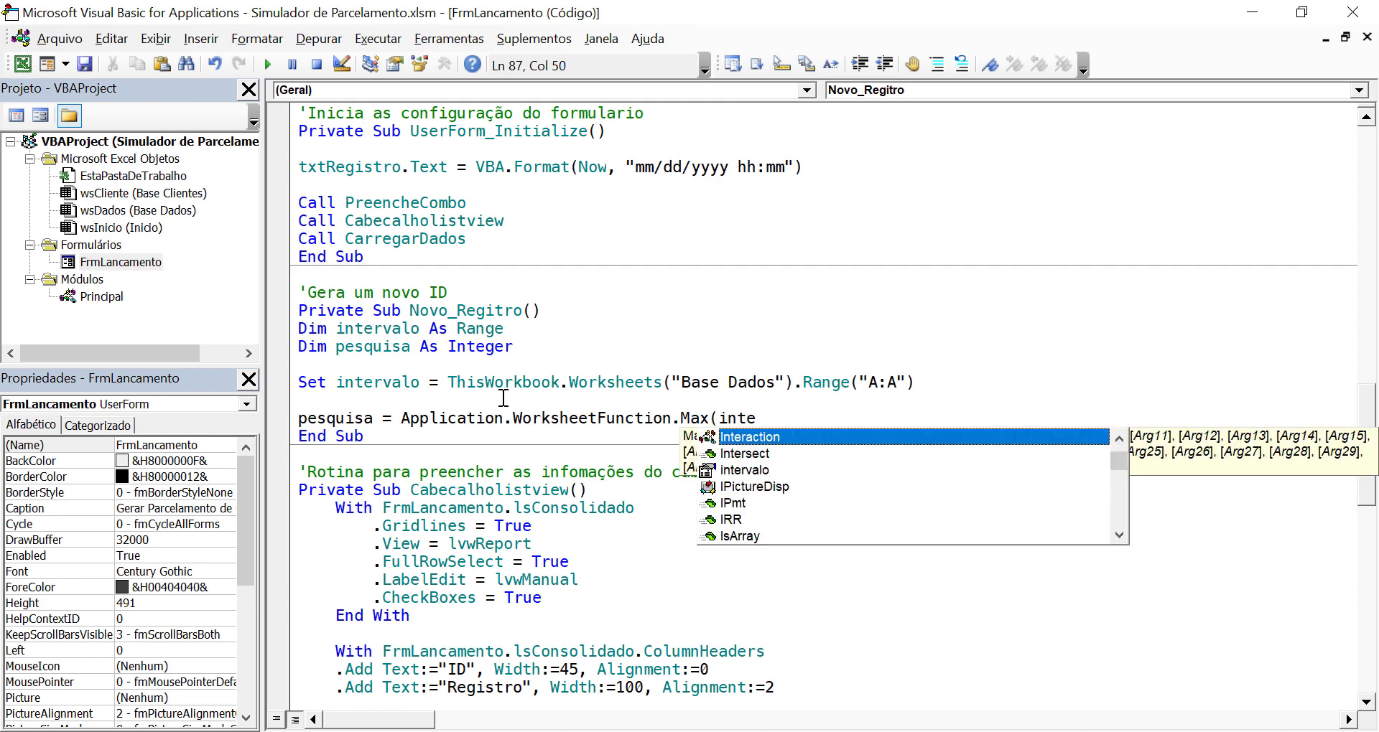
{"action": "type", "text": "r"}
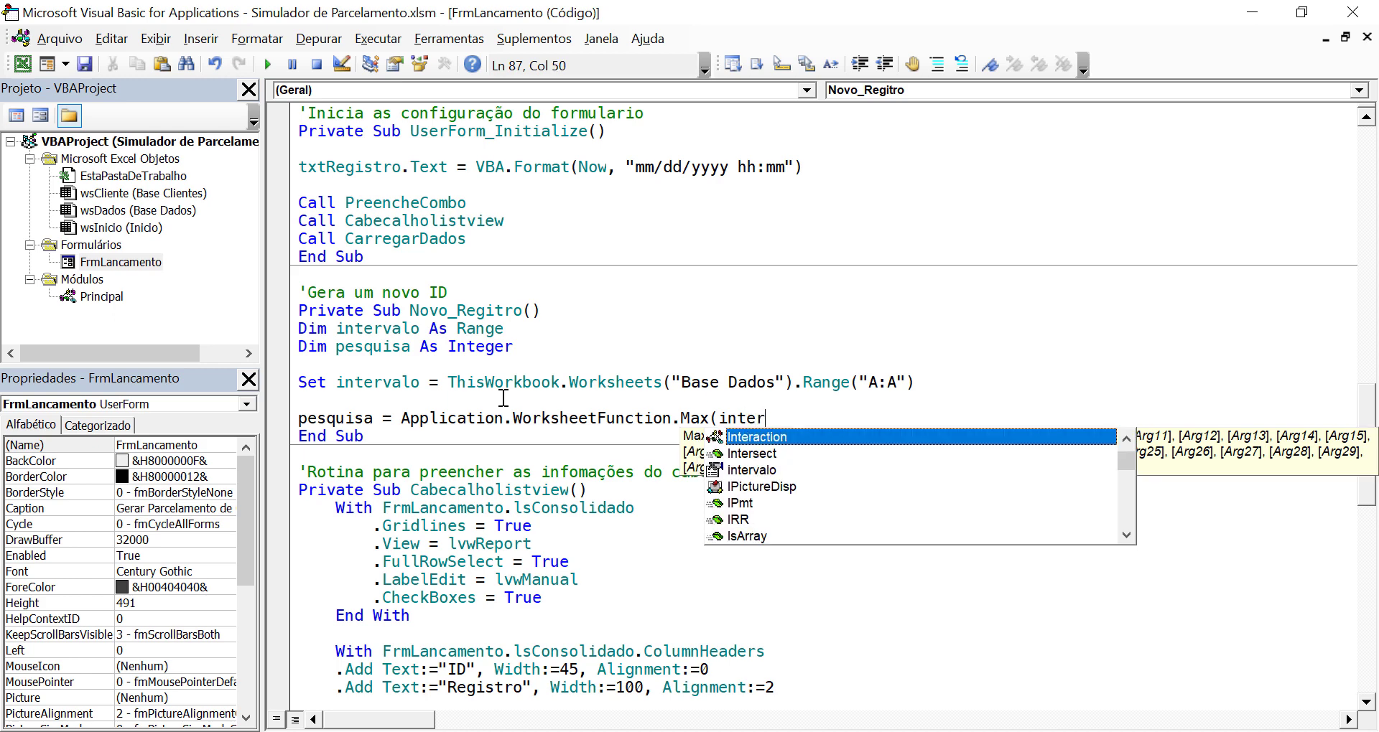
{"action": "type", "text": "va"}
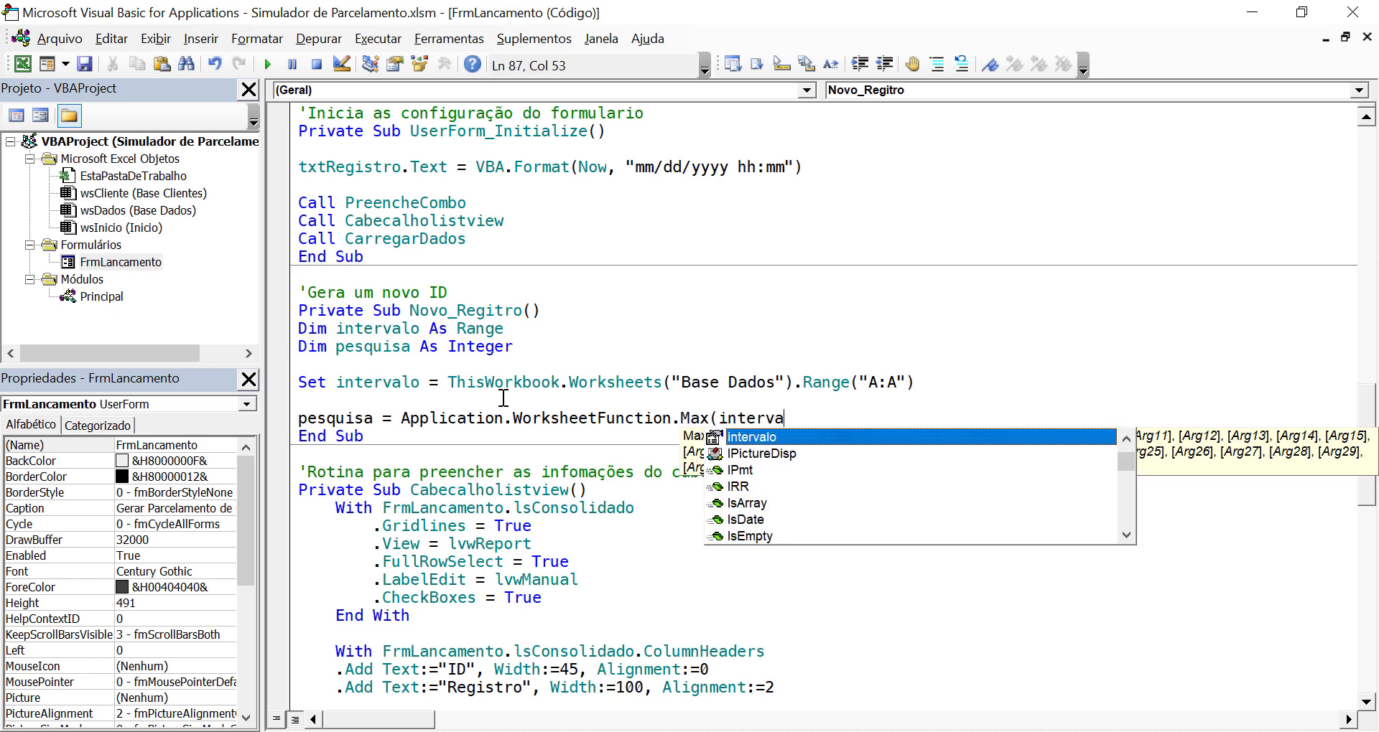
{"action": "key", "text": "Tab"}
{"action": "type", "text": ")"}
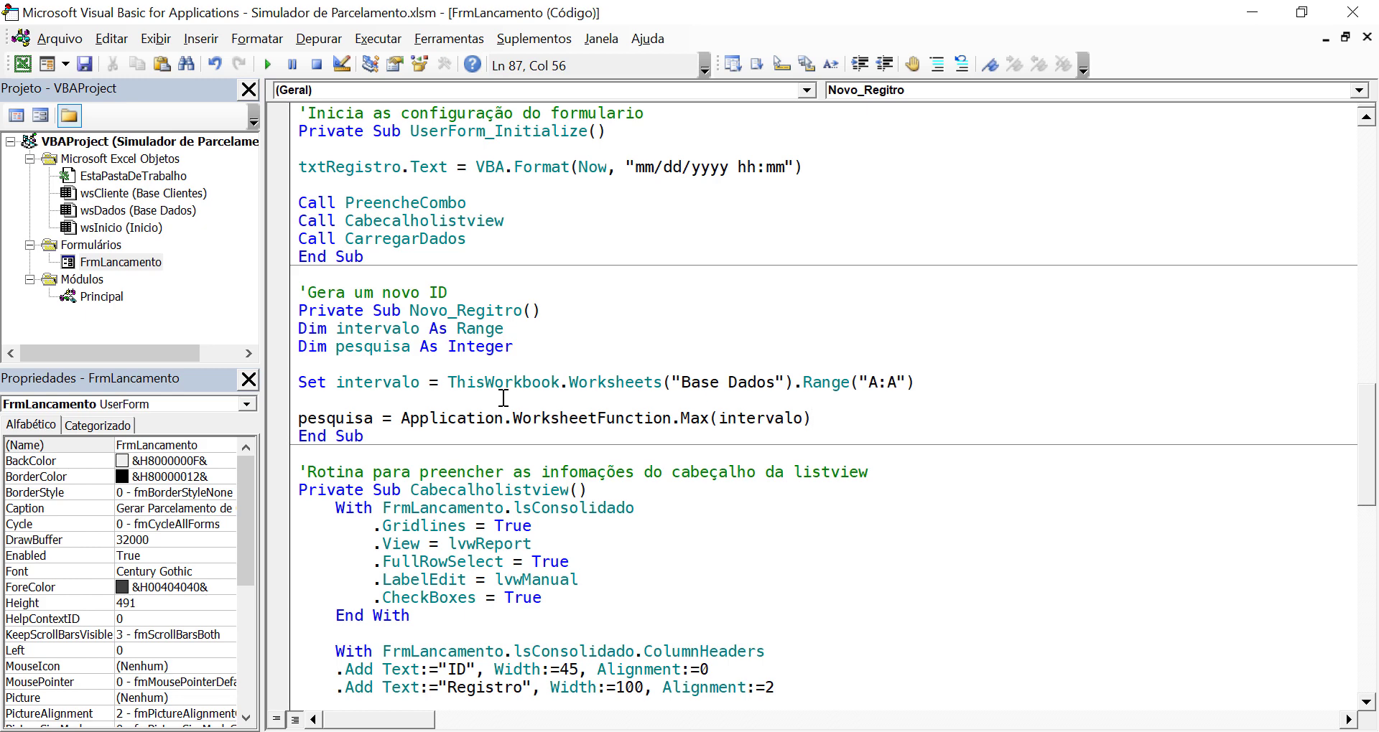
{"action": "key", "text": "Return"}
{"action": "key", "text": "Return"}
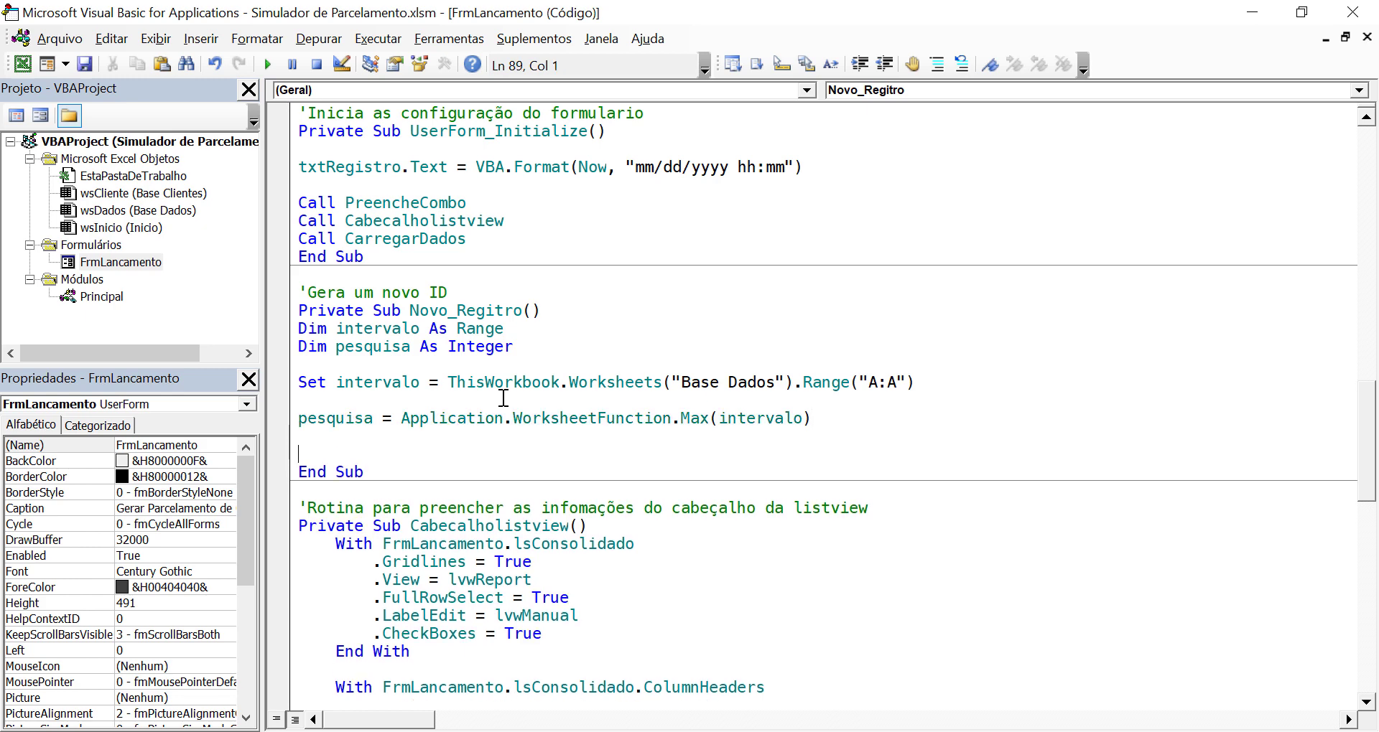
- Add FrmLancamento.txtIDLancamento.Text = pesquisa + 1 to set the new ID
{"action": "type", "text": "Frm"}
{"action": "key", "text": "ctrl+space"}
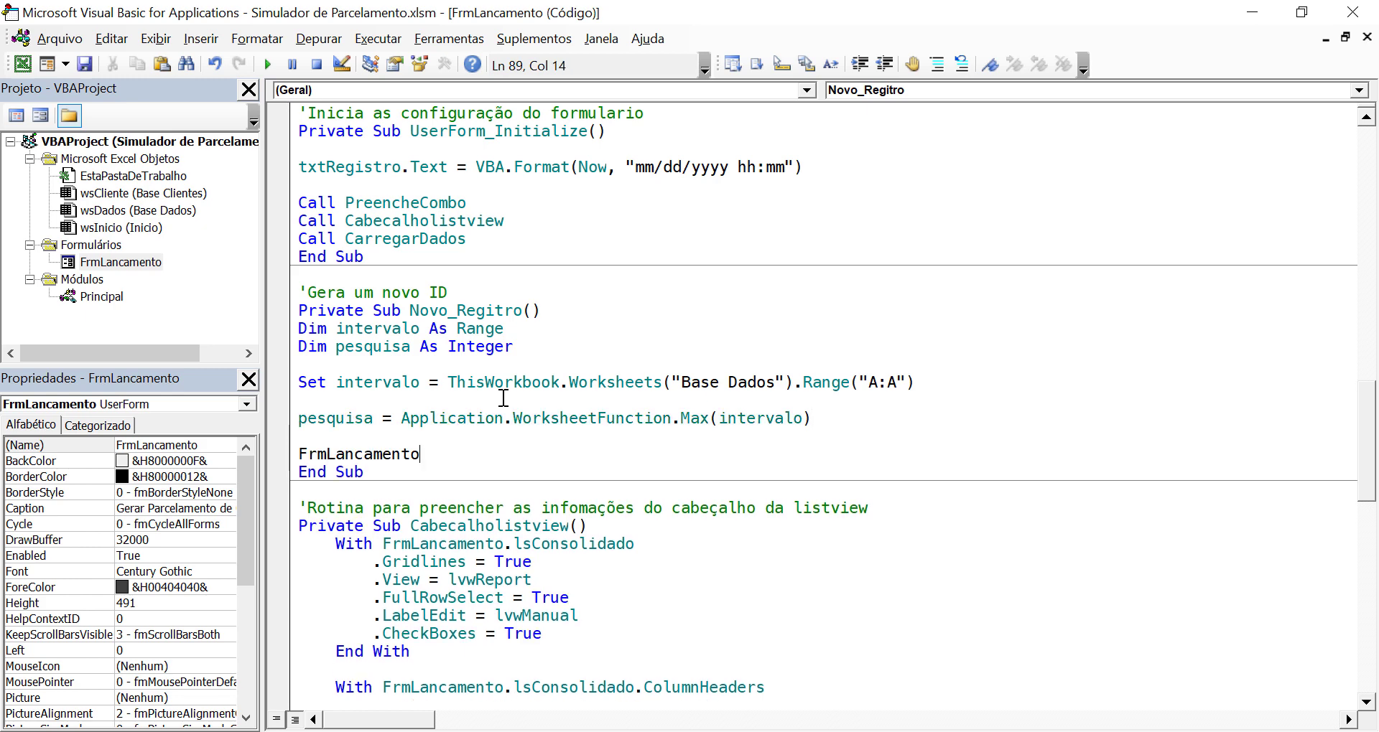
{"action": "type", "text": "."}
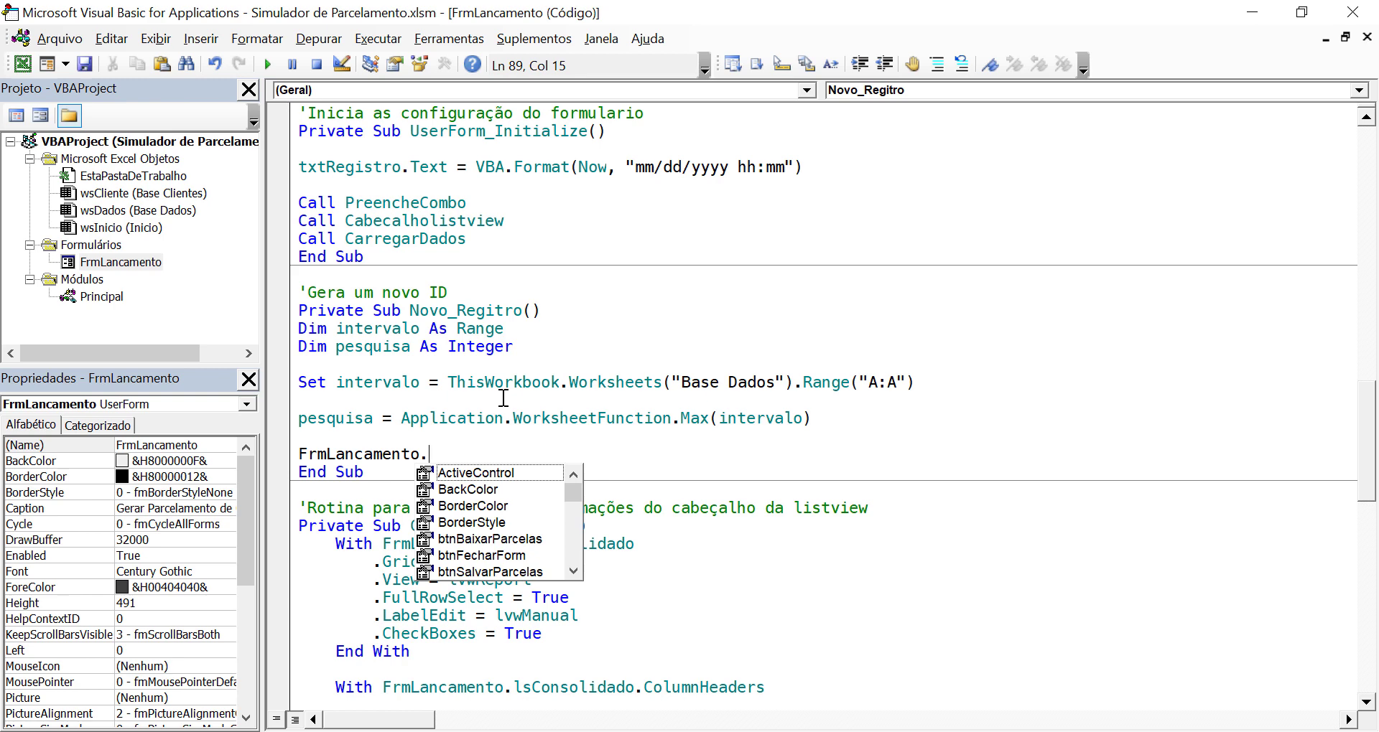
{"action": "type", "text": "txt"}
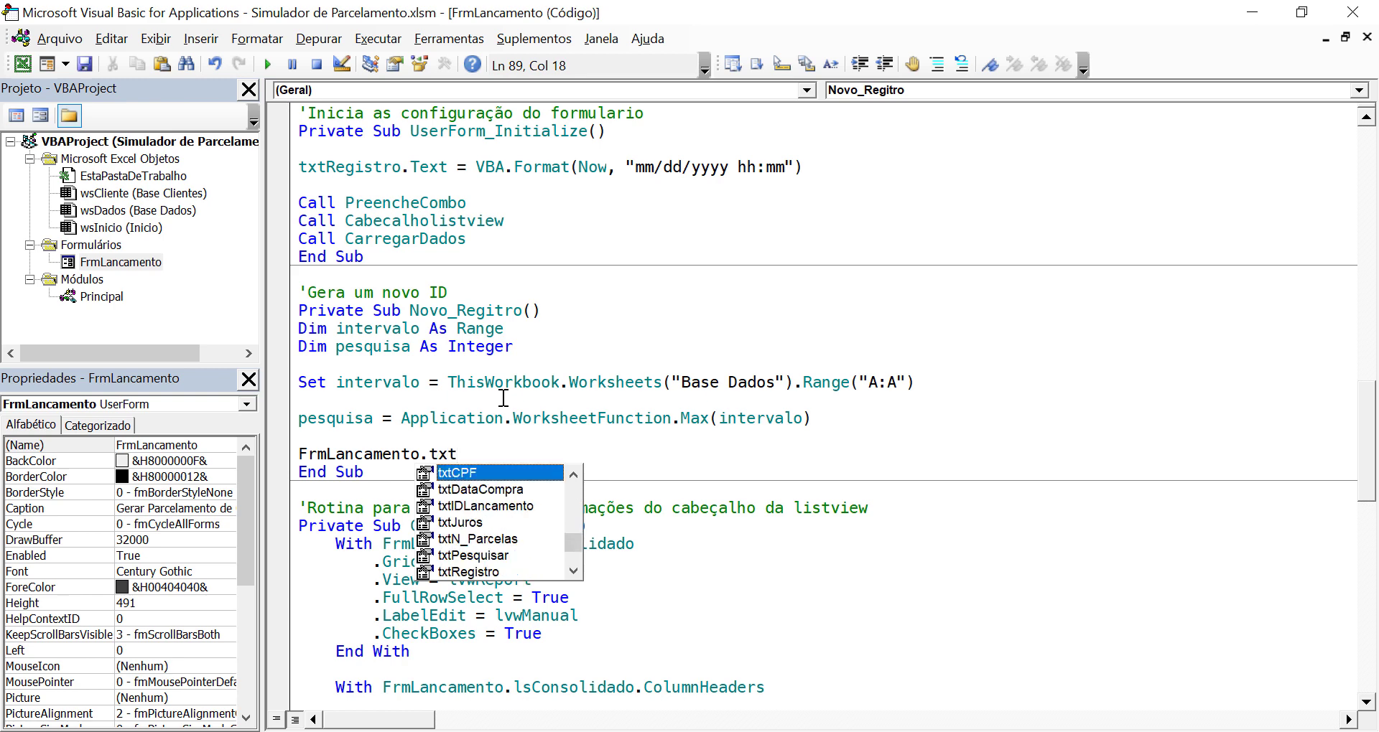
{"action": "type", "text": "I"}
{"action": "key", "text": "Tab"}
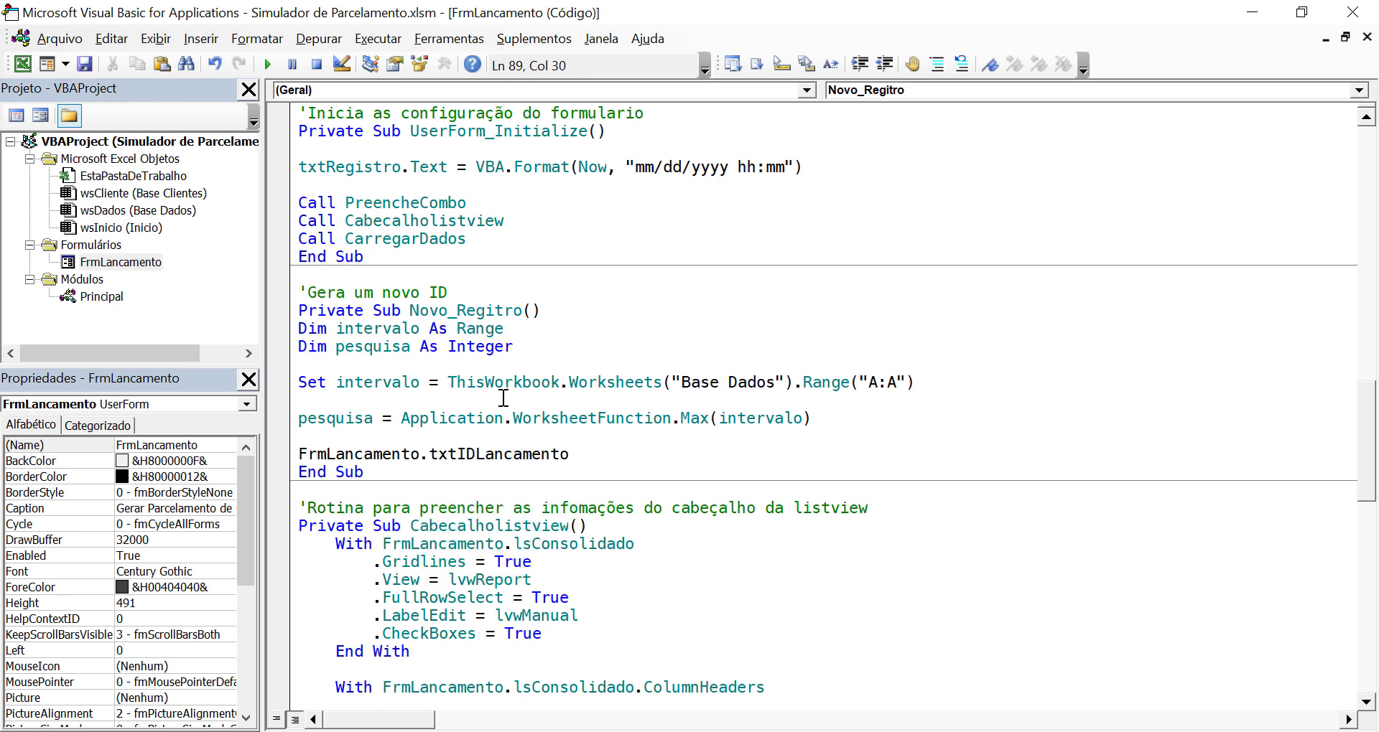
{"action": "type", "text": ".te"}
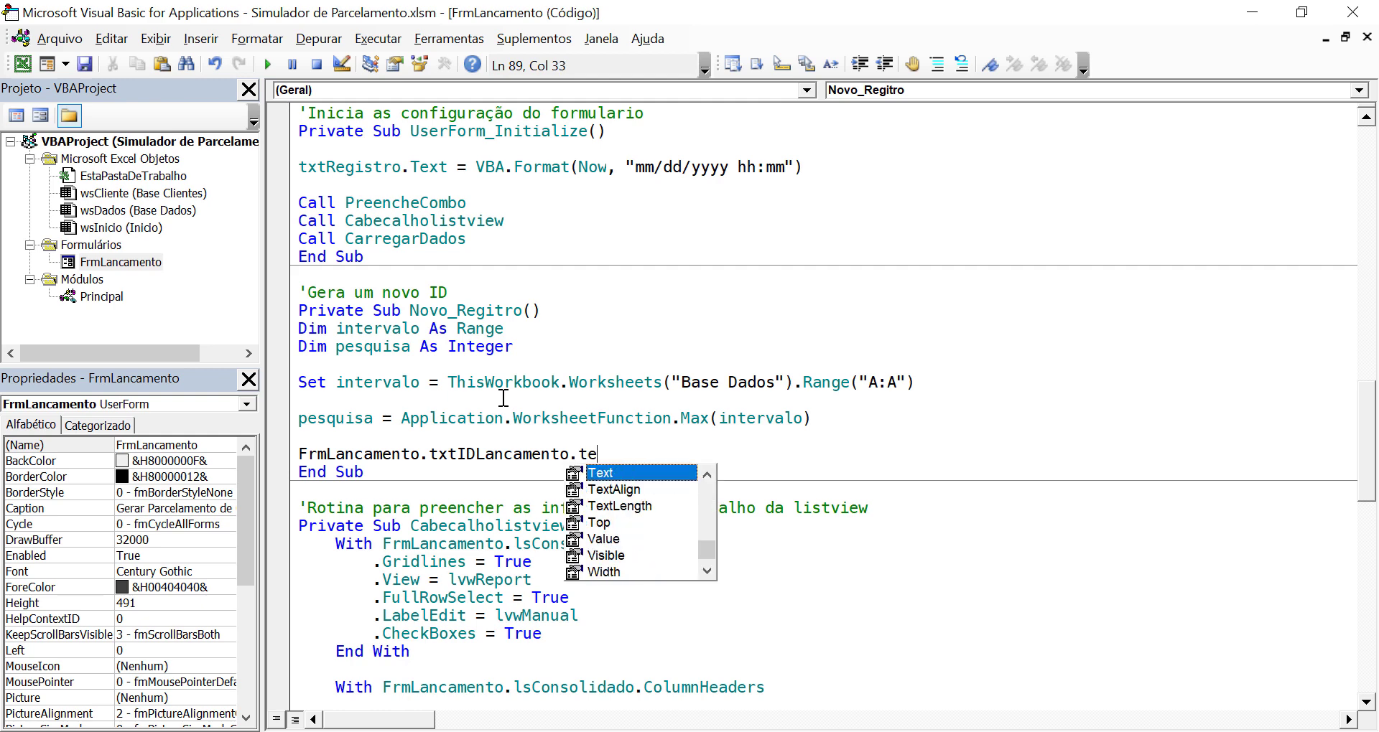
{"action": "key", "text": "Tab"}
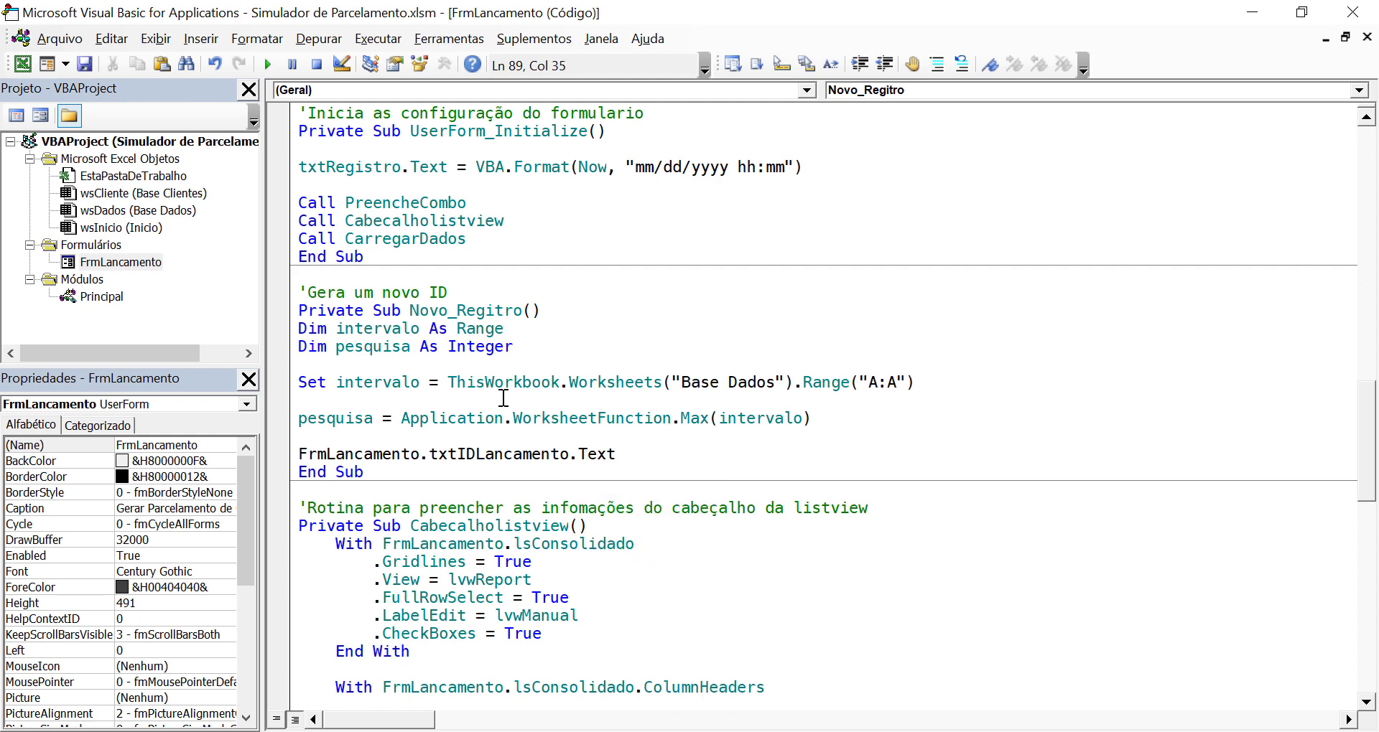
{"action": "type", "text": "= "}
{"action": "type", "text": "pesquisa "}
{"action": "type", "text": "+1"}
{"action": "left_click", "coordinate": [940, 397]}
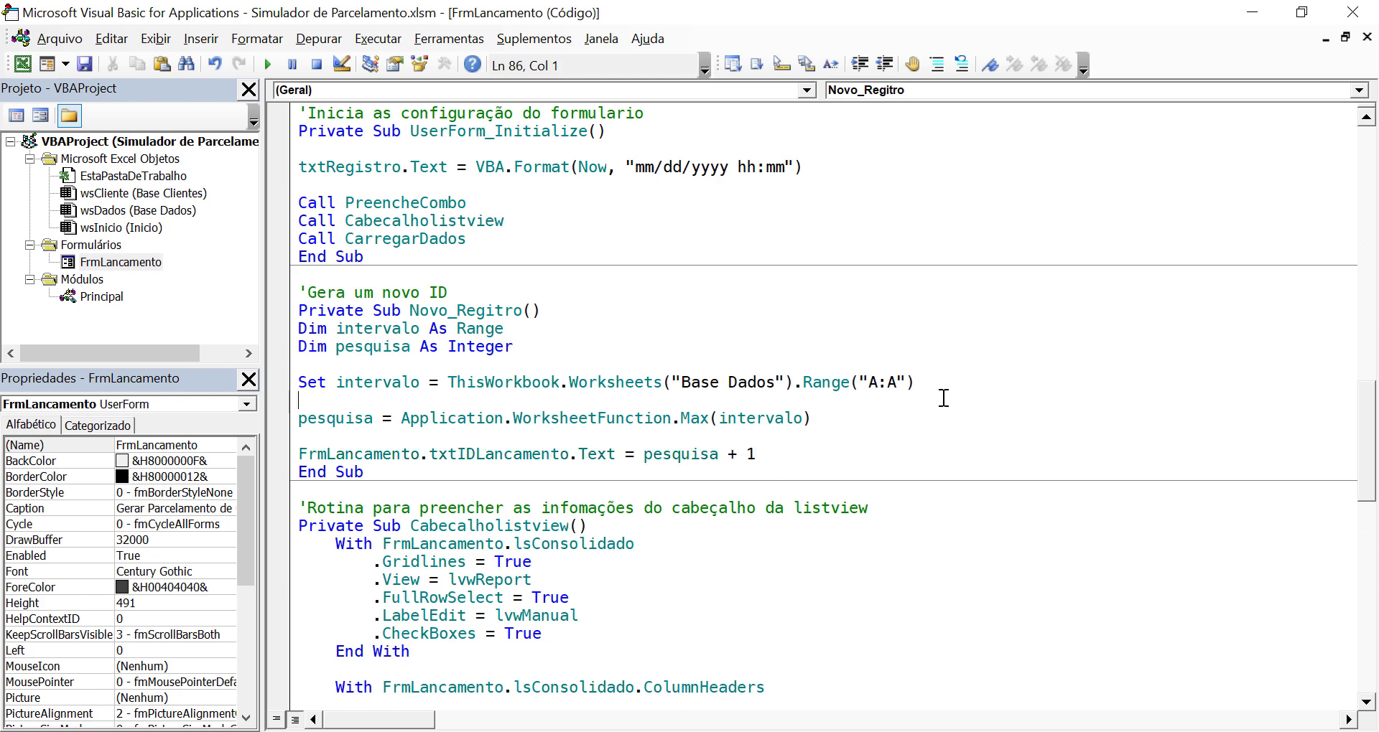
{"action": "double_click", "coordinate": [505, 308]}
{"action": "key", "text": "ctrl+c"}
{"action": "scroll", "coordinate": [506, 301], "scroll_direction": "up", "scroll_amount": 2}
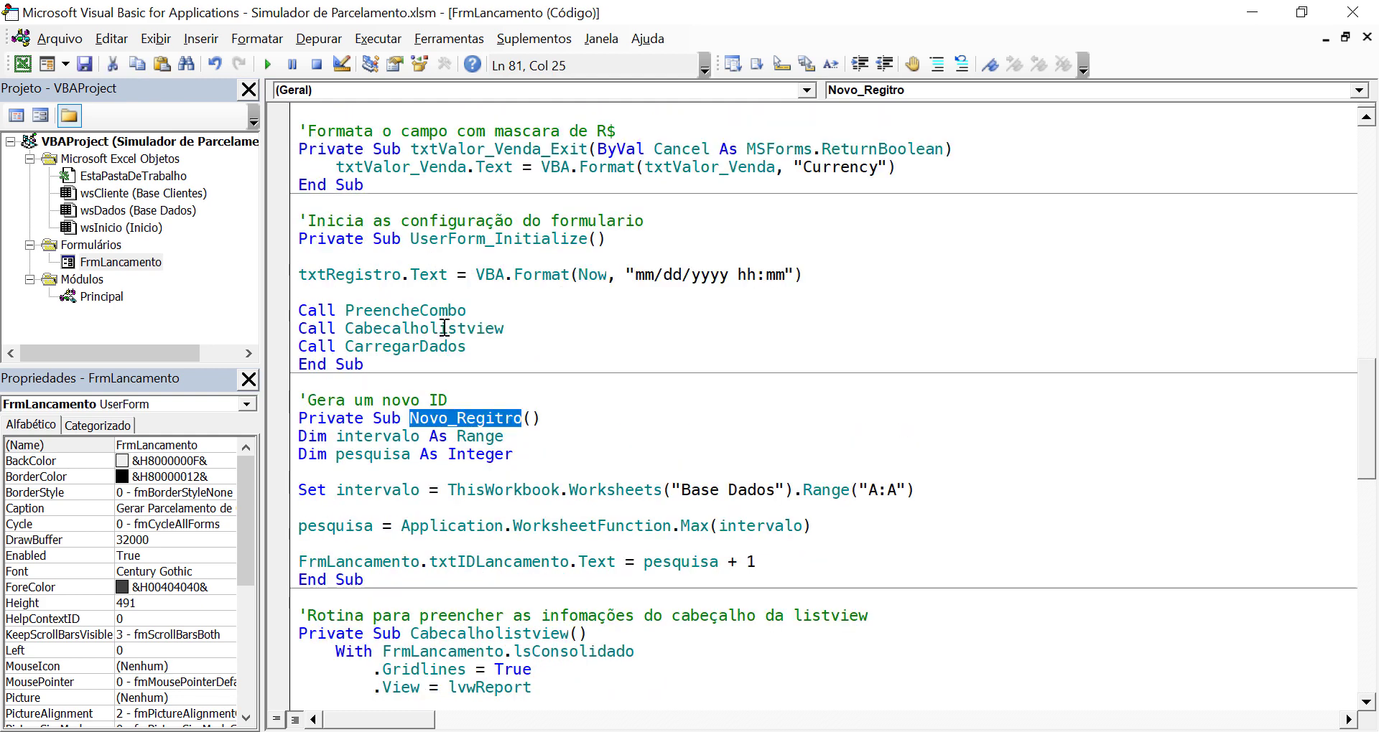
- Add Call Novo_Regitro at the start of UserForm_Initialize
{"action": "left_click", "coordinate": [335, 295]}
{"action": "key", "text": "Return"}
{"action": "type", "text": "ca"}
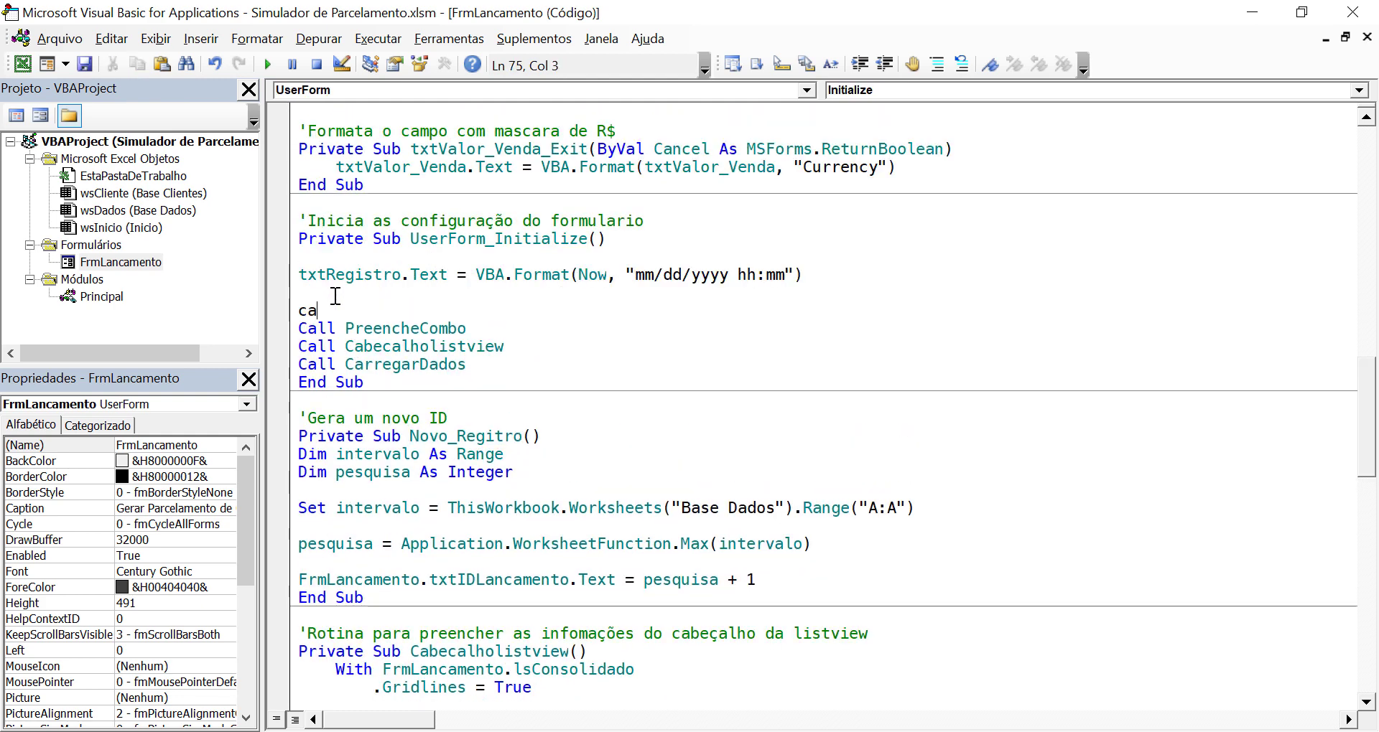
{"action": "type", "text": "ll"}
{"action": "key", "text": "ctrl+v"}
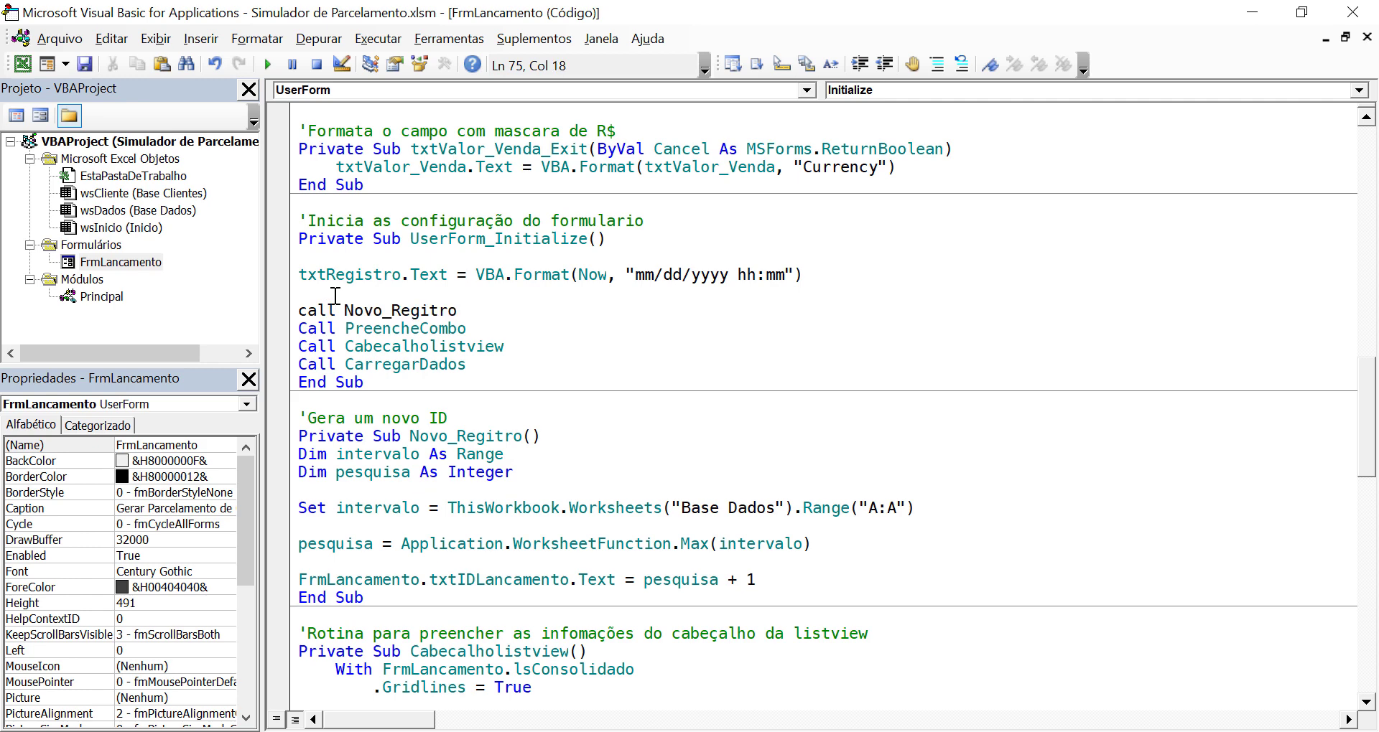
{"action": "left_click", "coordinate": [600, 338]}
{"action": "left_click", "coordinate": [590, 327]}
- Test-run the form and confirm it generates ID 3
{"action": "left_click", "coordinate": [268, 63]}
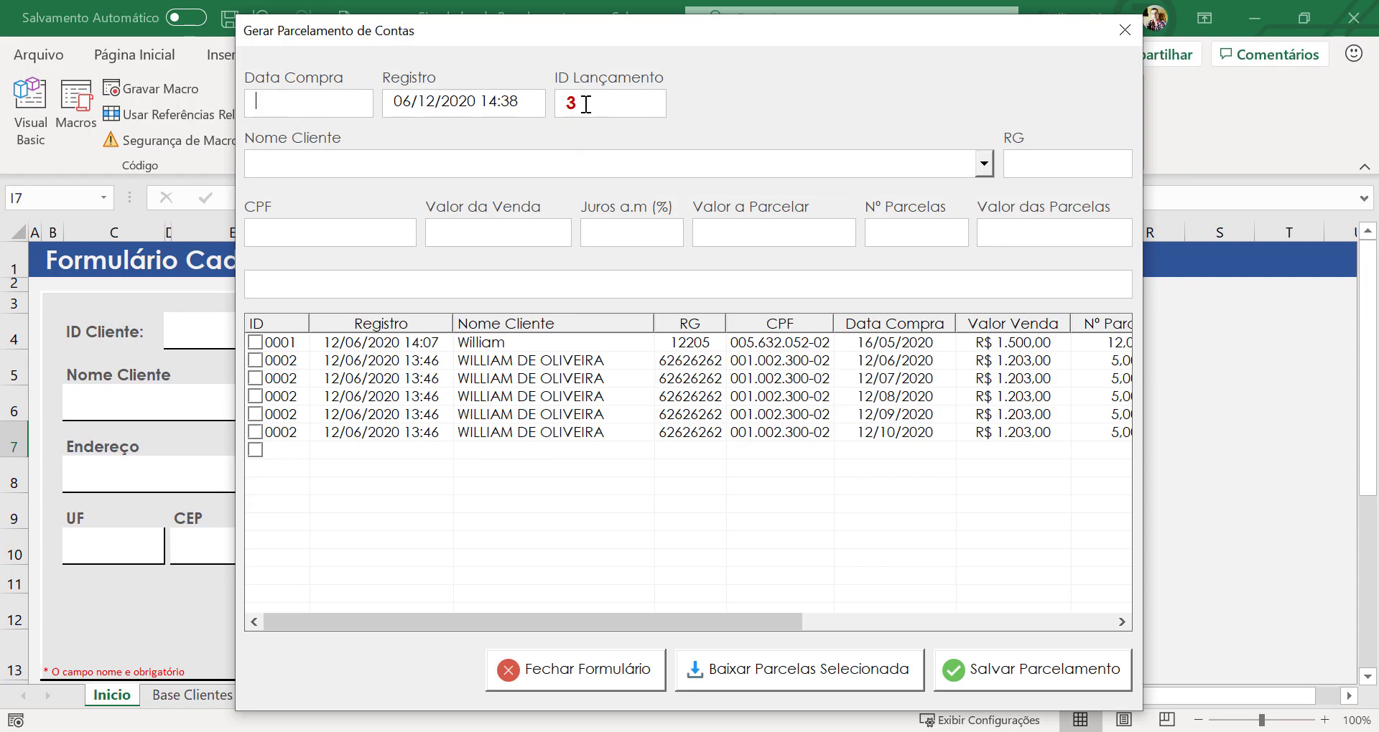
{"action": "double_click", "coordinate": [586, 104]}
{"action": "left_click", "coordinate": [1124, 30]}
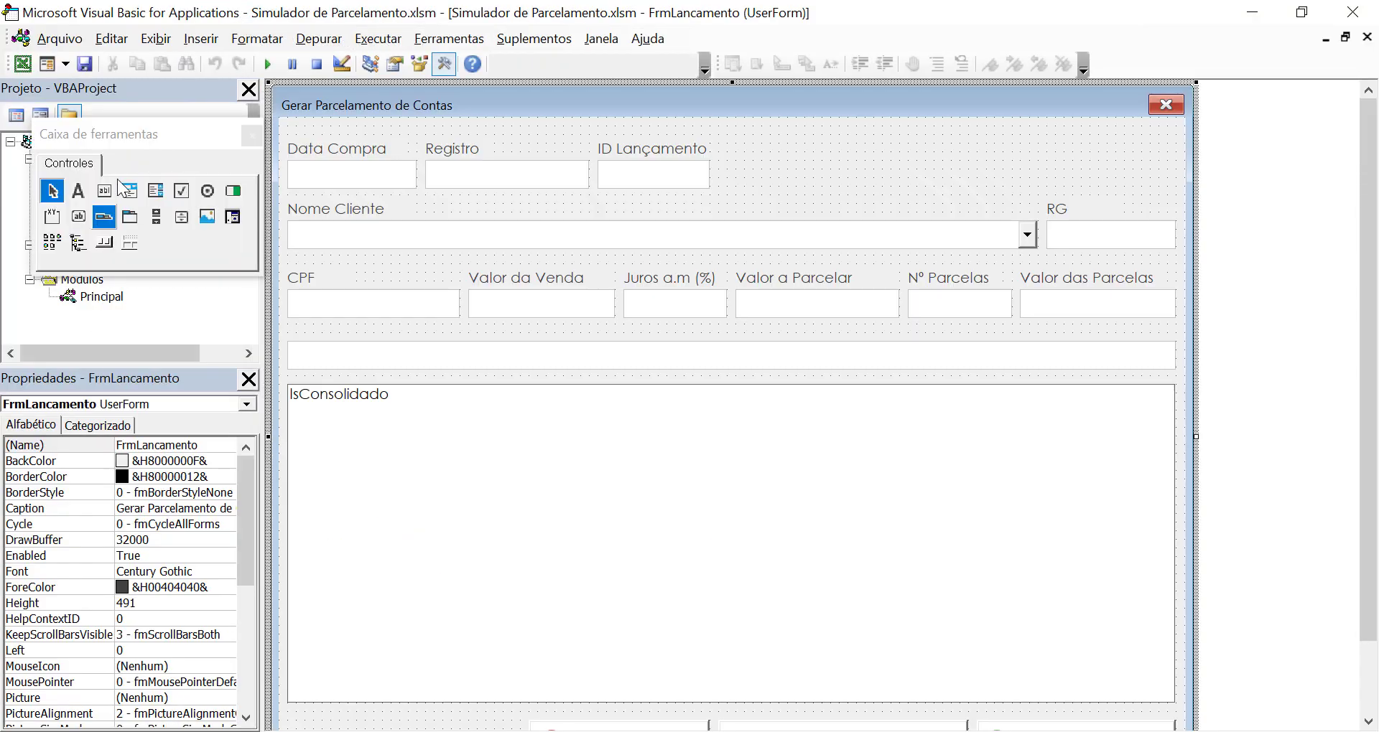
- Check the Base Clientes and Base Dados sheets, selecting the first empty row A8
{"action": "left_click", "coordinate": [22, 63]}
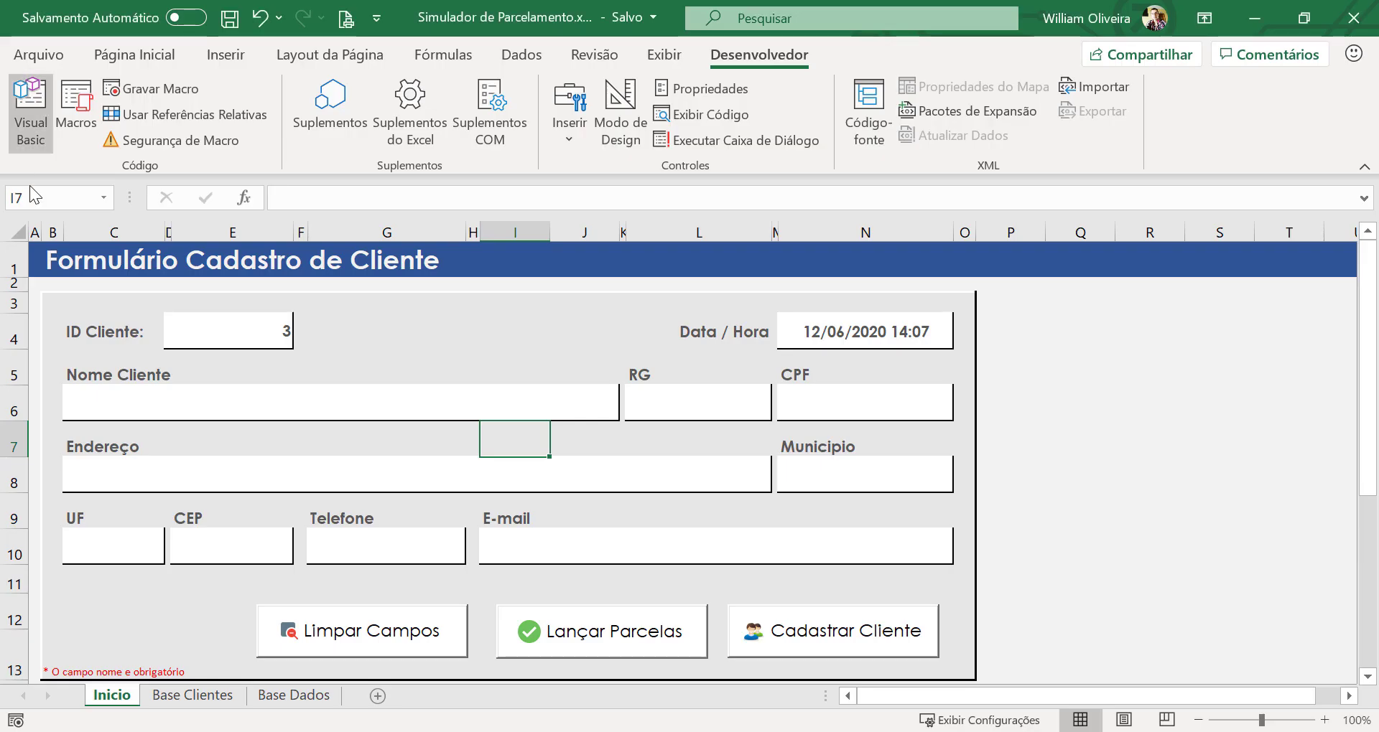
{"action": "left_click", "coordinate": [173, 696]}
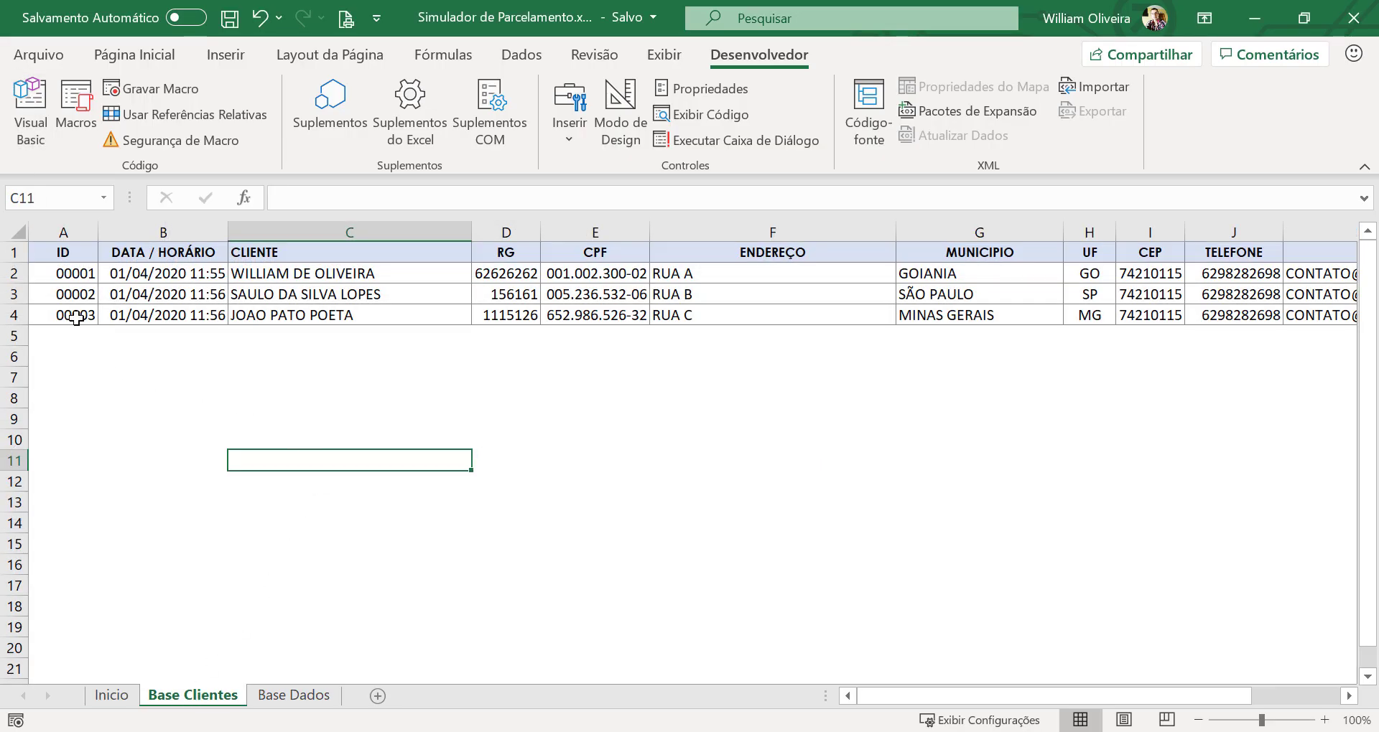
{"action": "left_click", "coordinate": [279, 696]}
{"action": "left_click", "coordinate": [311, 347]}
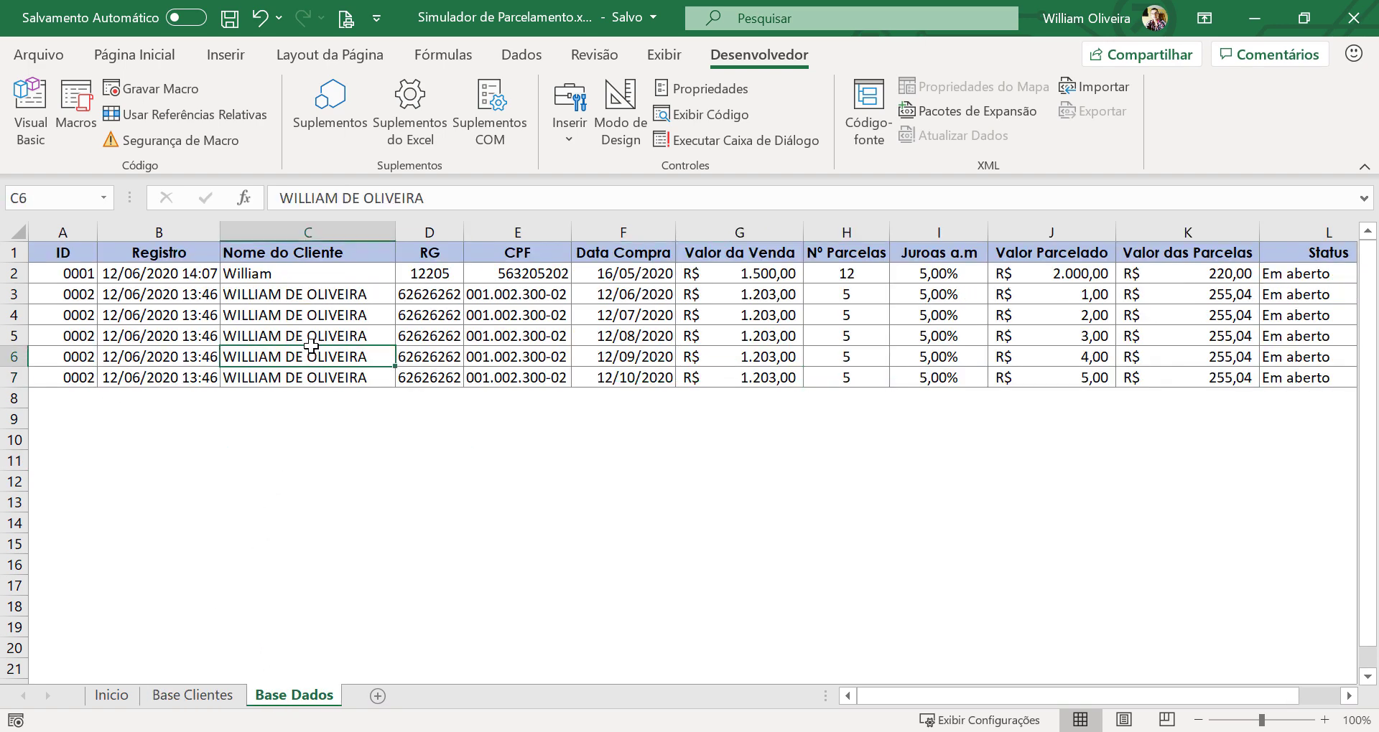
{"action": "left_click", "coordinate": [85, 378]}
{"action": "left_click", "coordinate": [74, 398]}
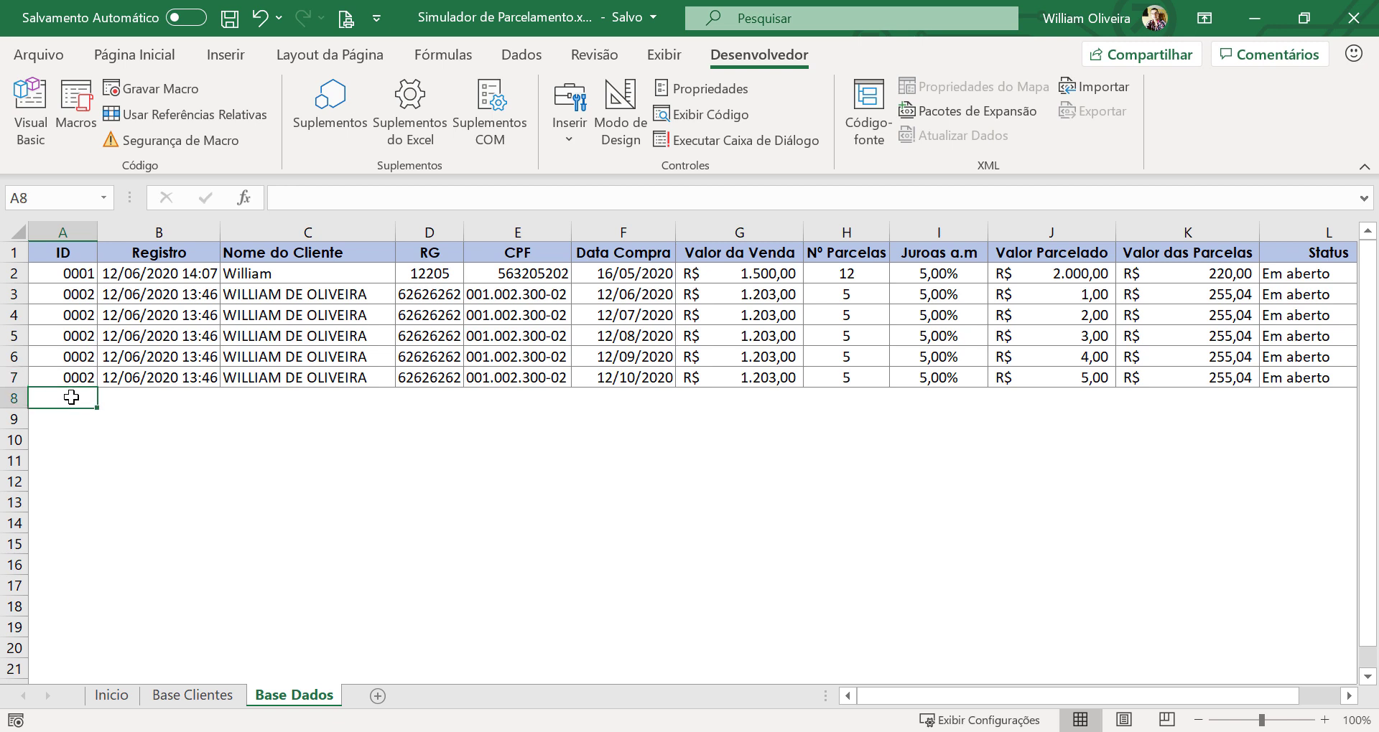
- Run the form again from the VBA editor, close it, and return to its code
{"action": "left_click", "coordinate": [30, 111]}
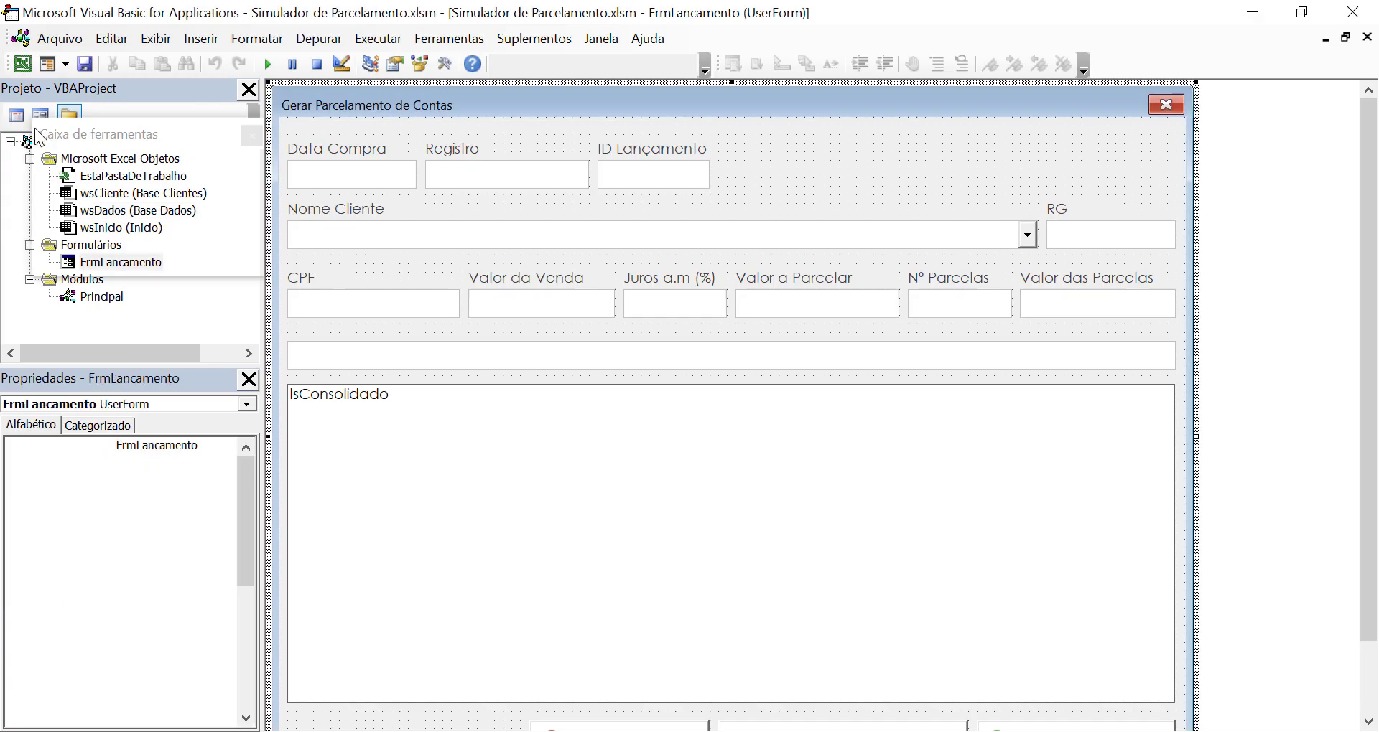
{"action": "left_click", "coordinate": [267, 64]}
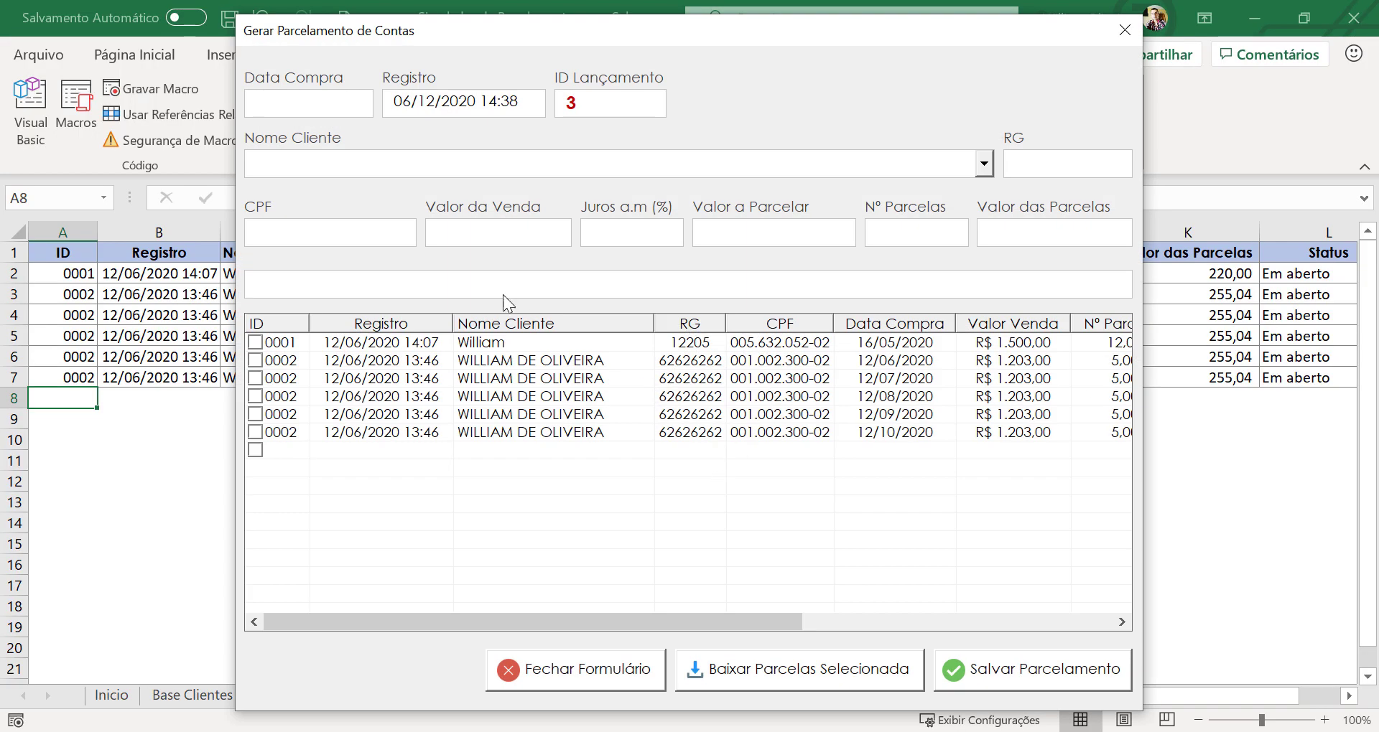
{"action": "left_click", "coordinate": [1123, 31]}
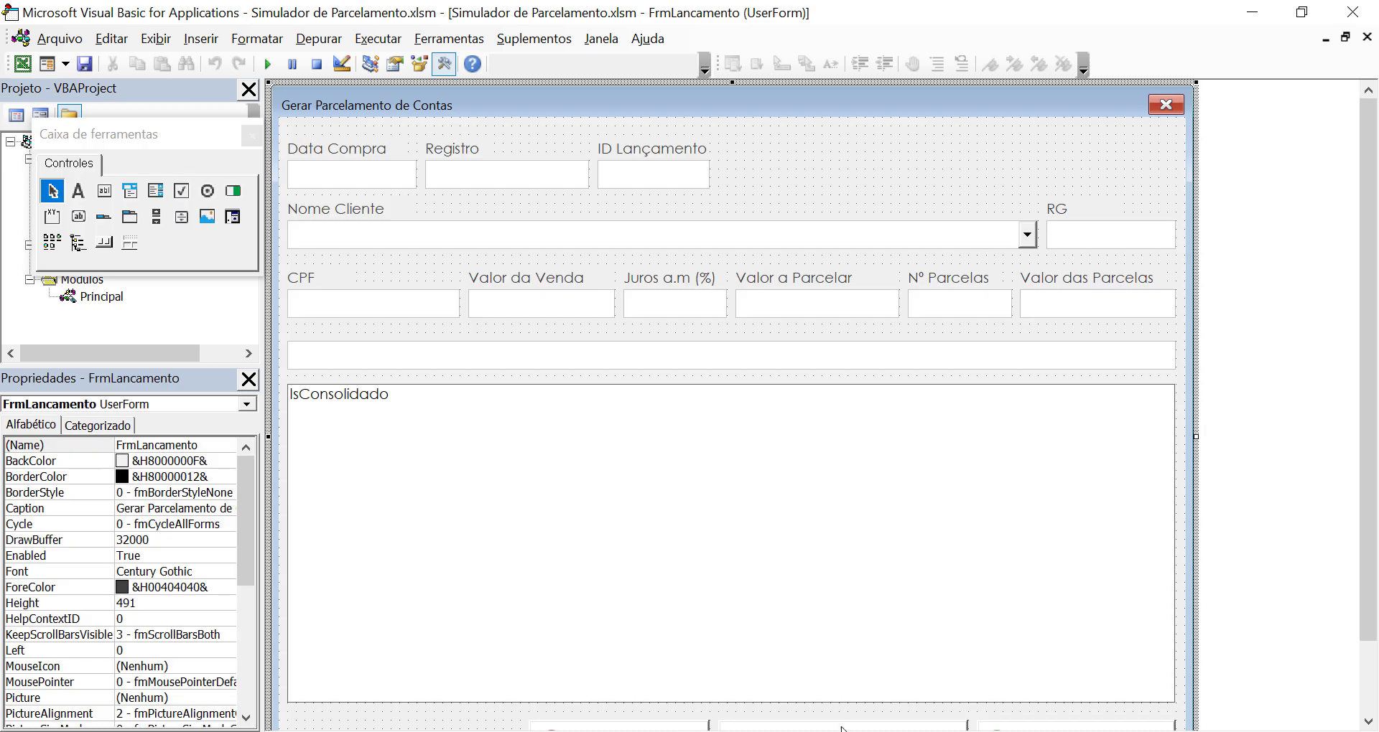
{"action": "key", "text": "F7"}
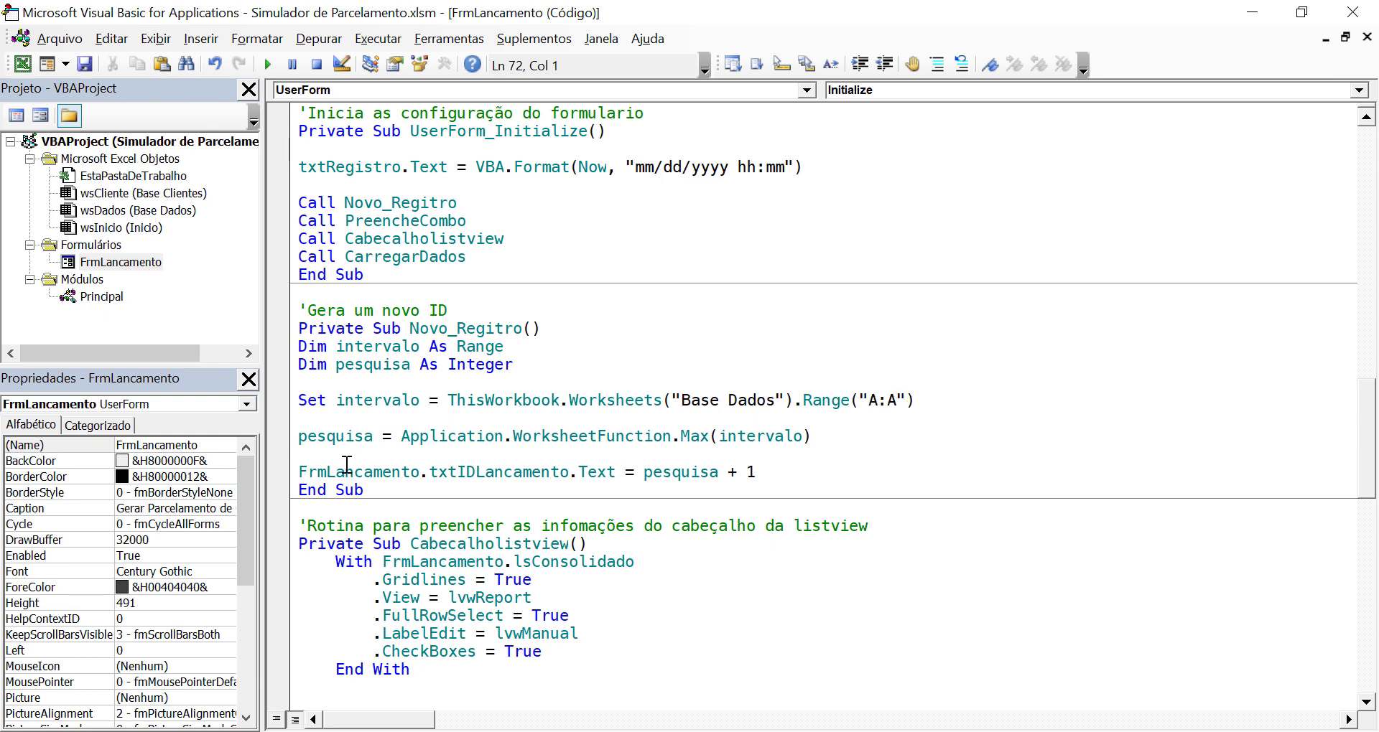
- Comment out the original Set intervalo line and add Set intervalo = wsDados.Range("A:A") below it
{"action": "left_click", "coordinate": [299, 401]}
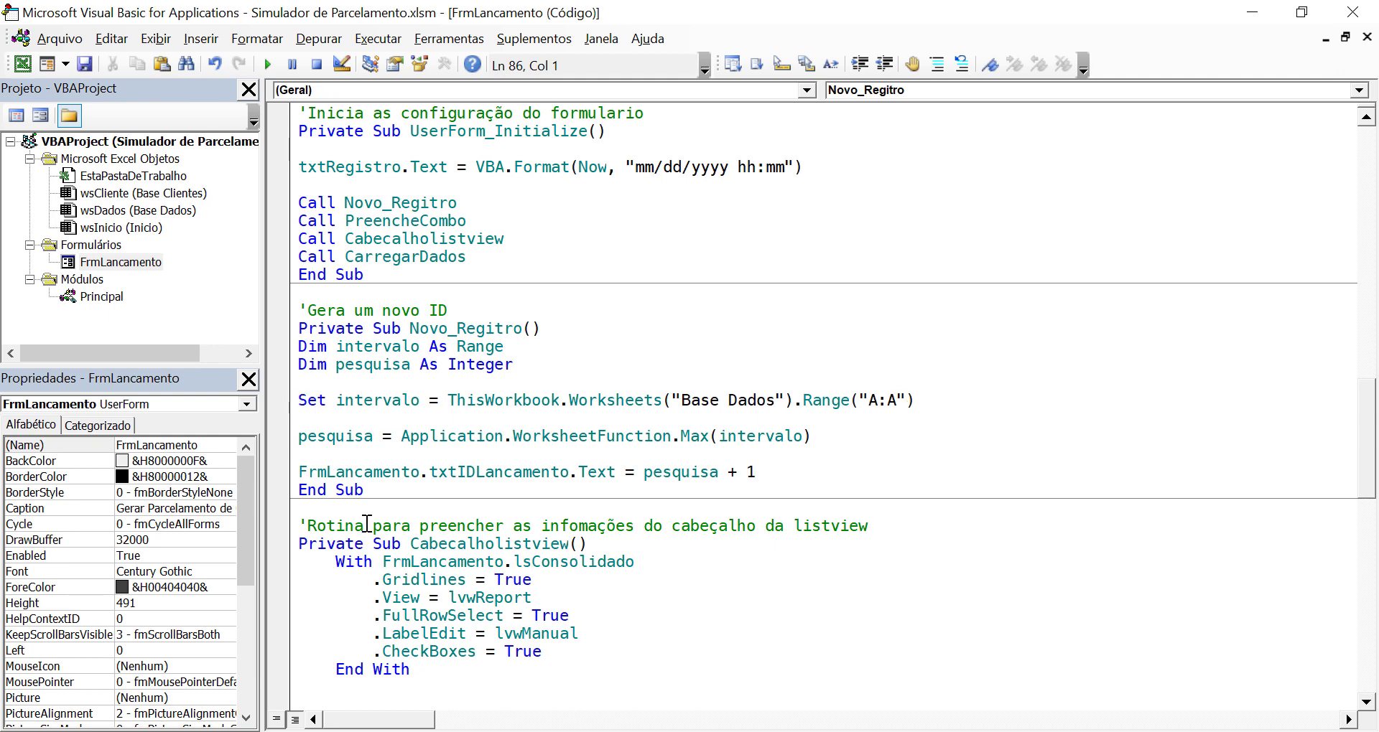
{"action": "type", "text": "'"}
{"action": "mouse_move", "coordinate": [927, 401]}
{"action": "left_mouse_down"}
{"action": "mouse_move", "coordinate": [344, 429]}
{"action": "mouse_move", "coordinate": [308, 402]}
{"action": "left_mouse_up"}
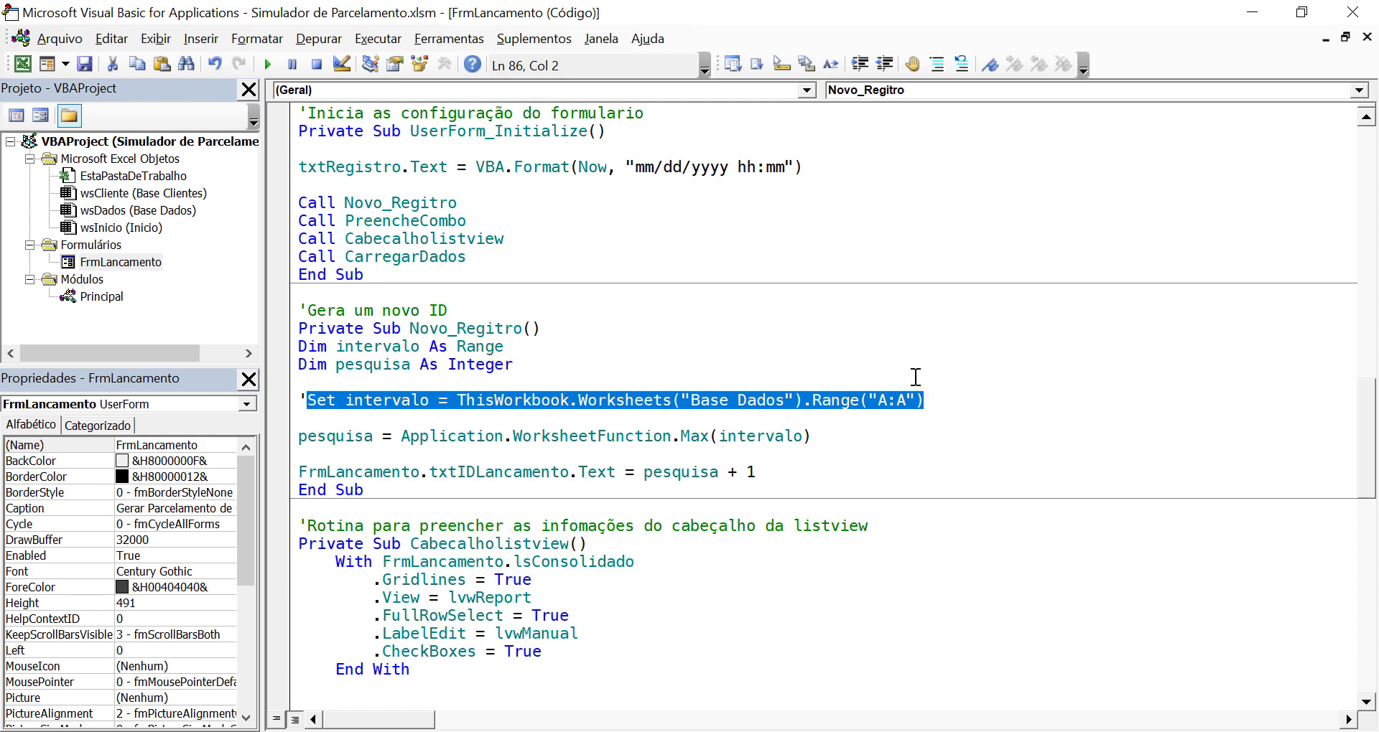
{"action": "key", "text": "ctrl+c"}
{"action": "left_click", "coordinate": [937, 395]}
{"action": "key", "text": "Return"}
{"action": "key", "text": "ctrl+v"}
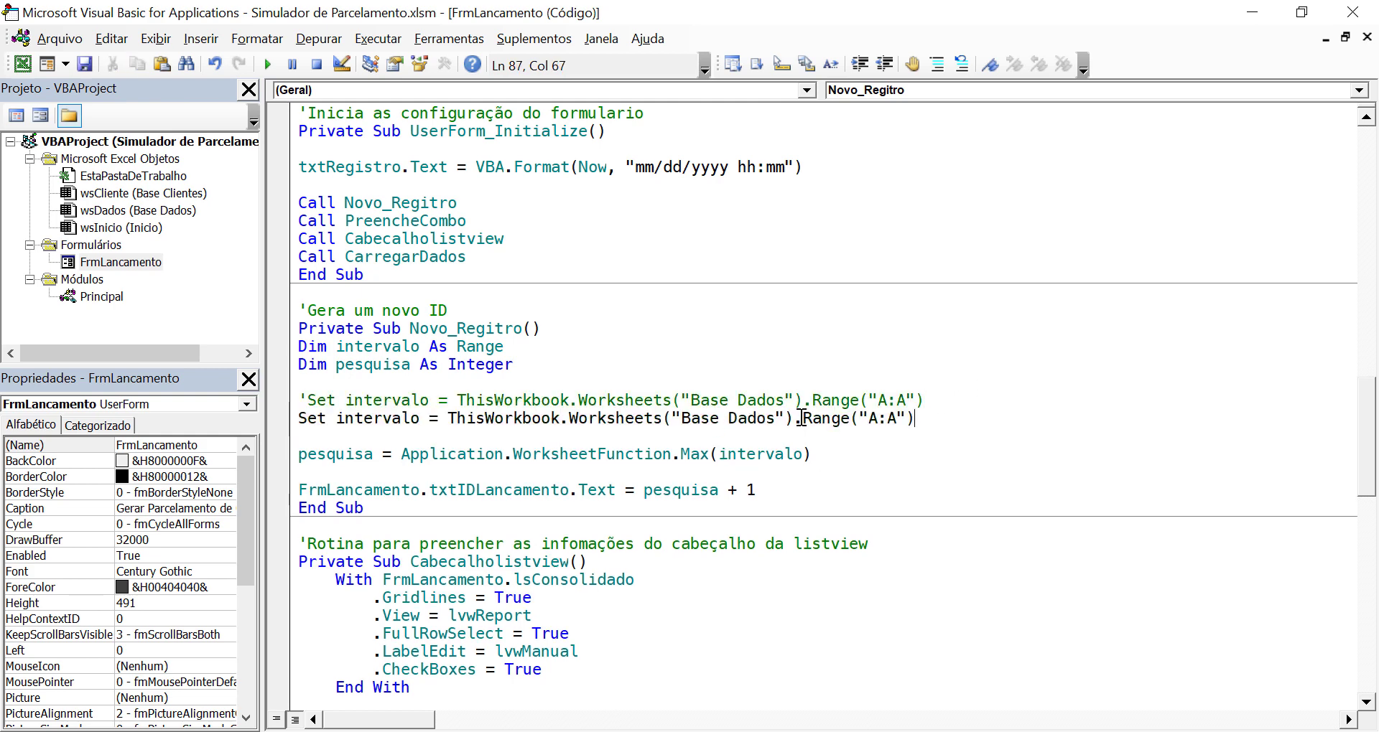
{"action": "left_click_drag", "start_coordinate": [794, 418], "coordinate": [445, 424]}
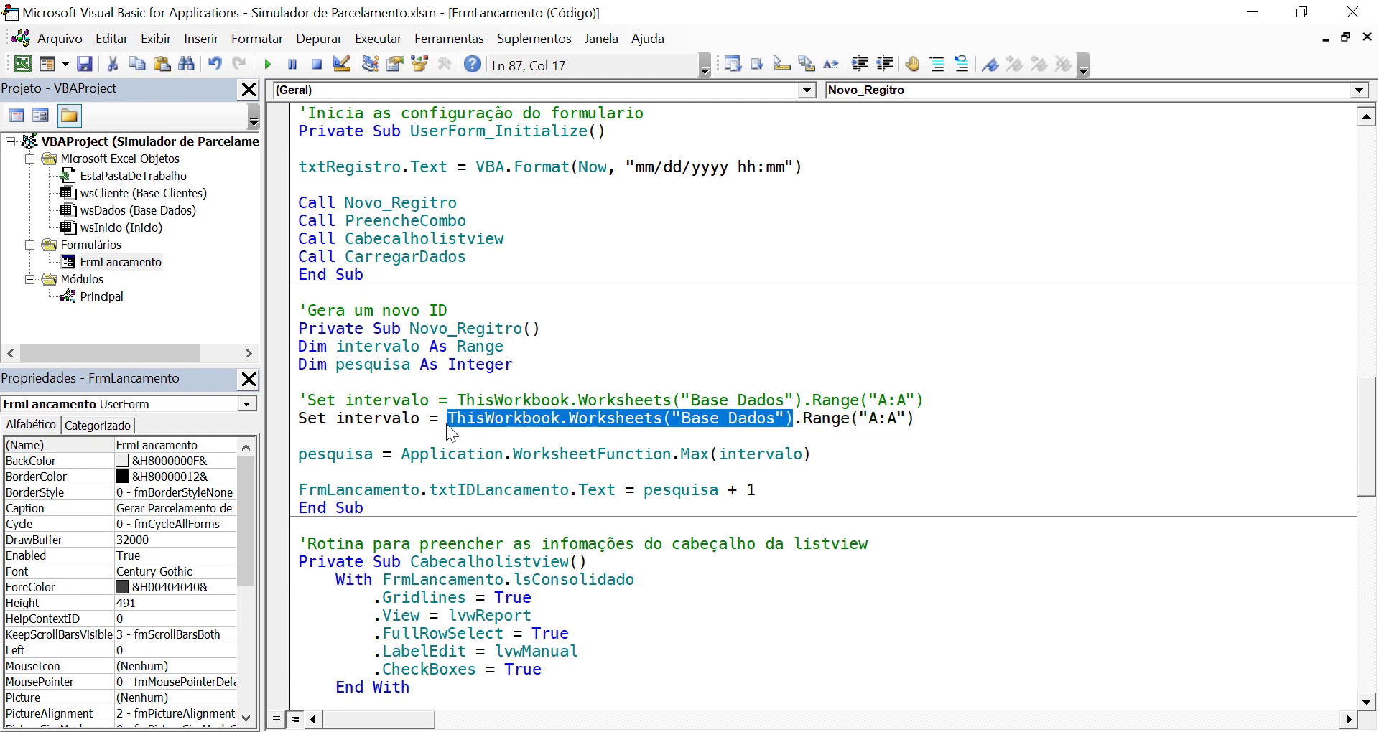
{"action": "type", "text": "wsd"}
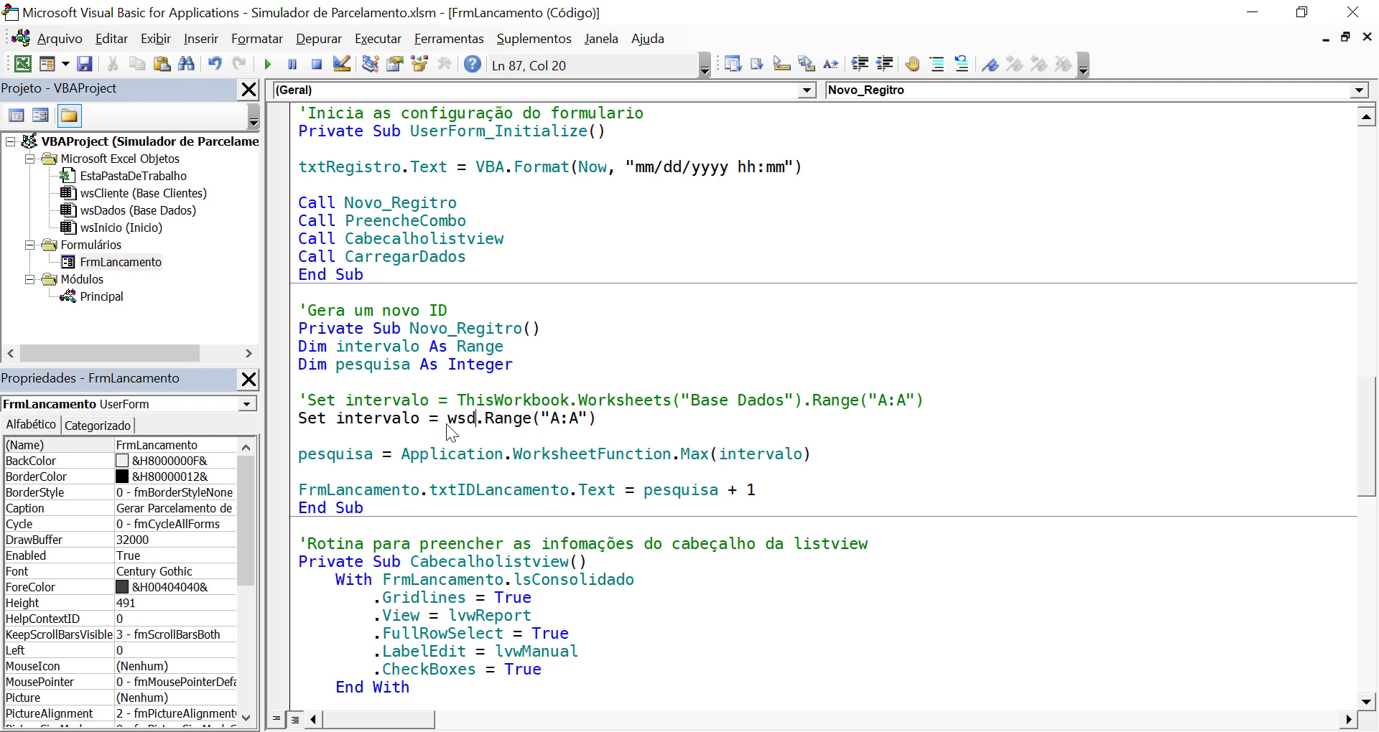
{"action": "type", "text": "adps"}
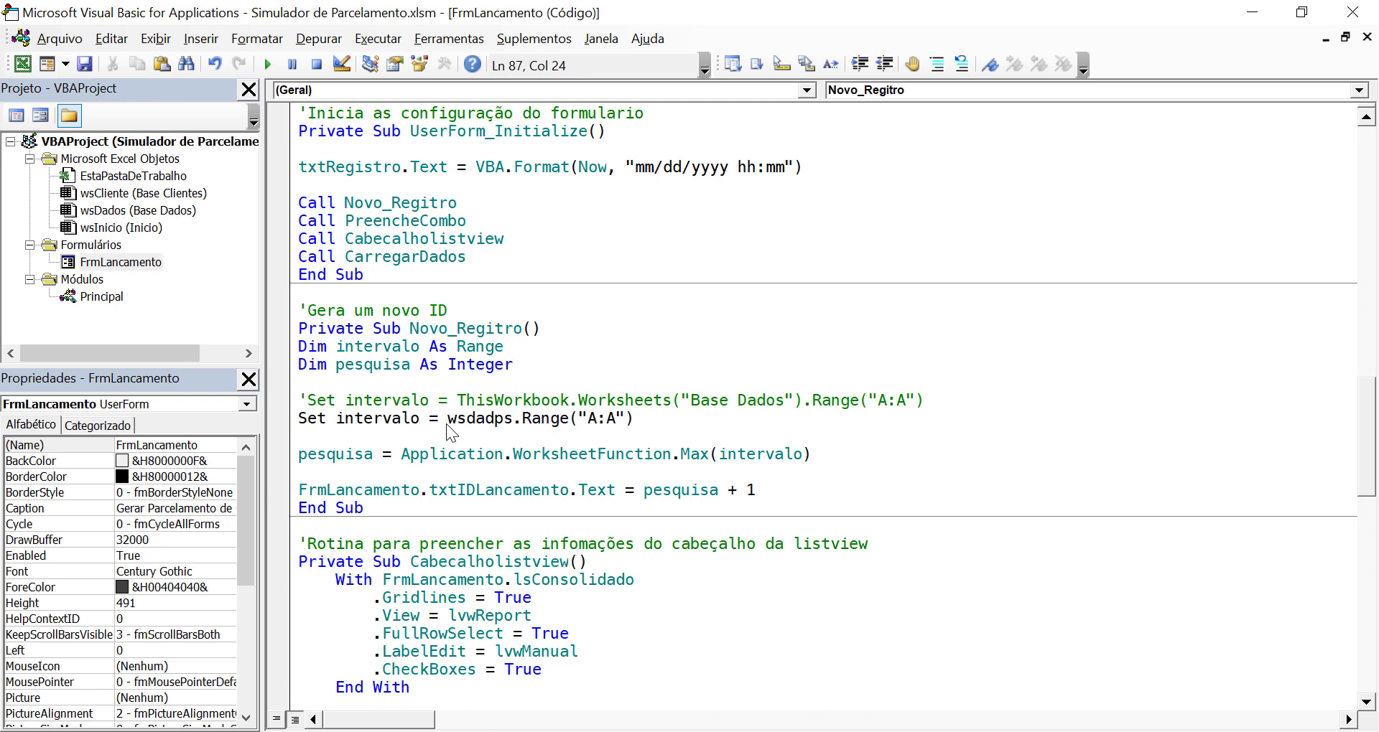
{"action": "type", "text": "os"}
{"action": "key", "text": "Down"}
{"action": "key", "text": "Down"}
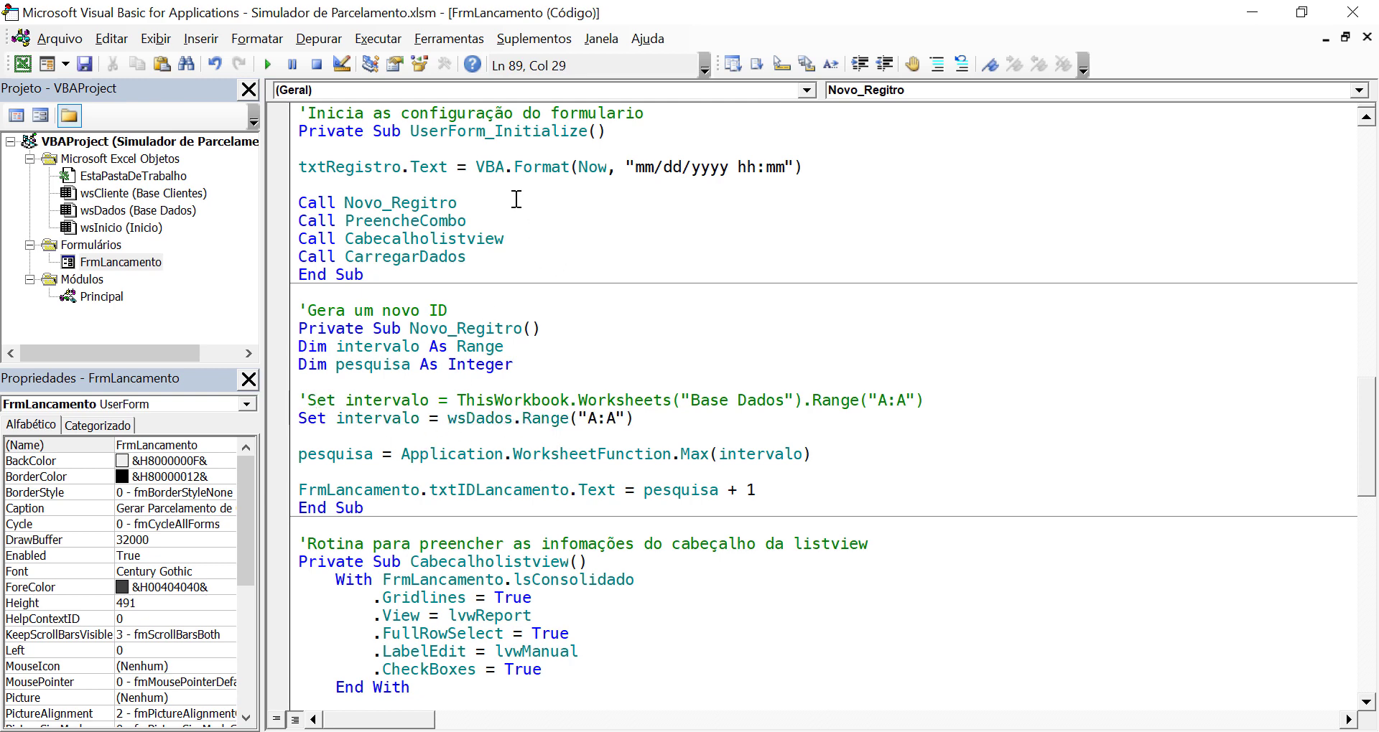
- Test-run the form with the wsDados version and return to the code
{"action": "left_click", "coordinate": [459, 192]}
{"action": "left_click", "coordinate": [268, 65]}
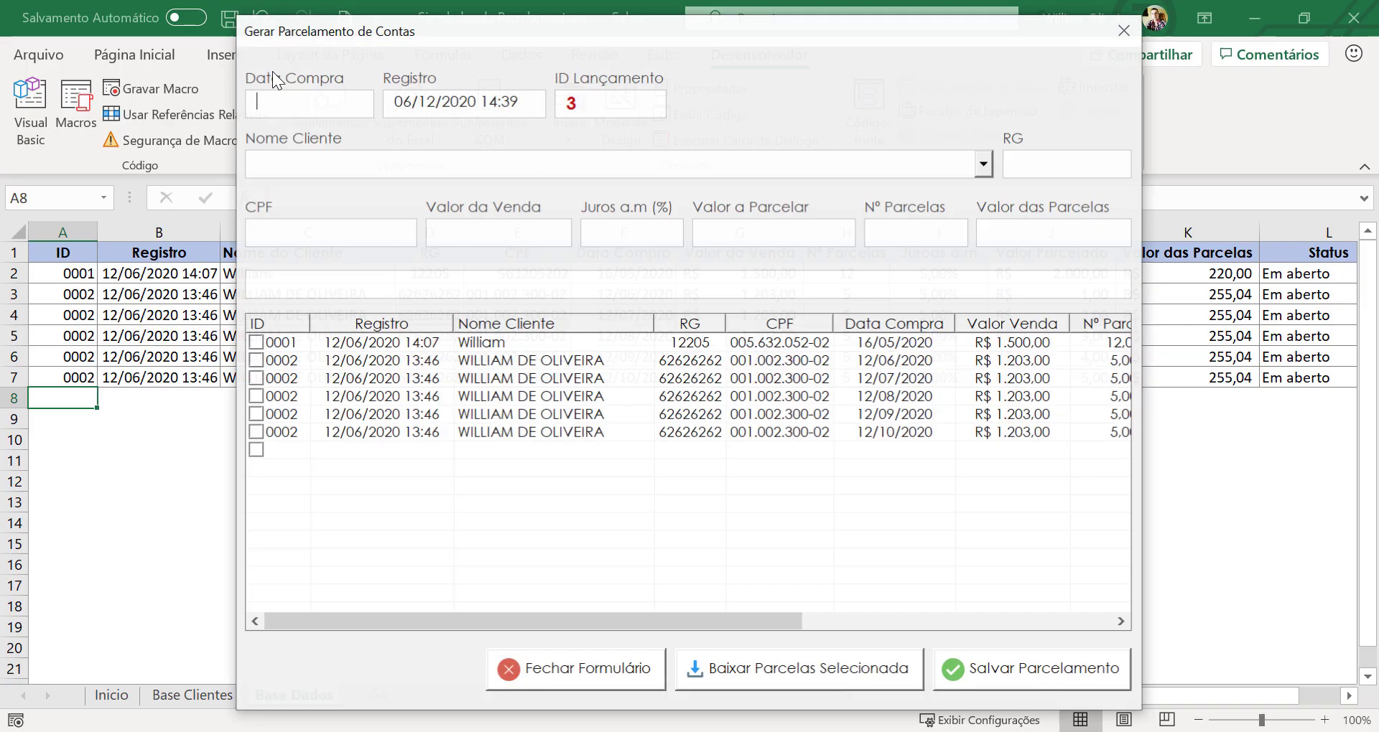
{"action": "left_click", "coordinate": [1126, 29]}
{"action": "key", "text": "F7"}
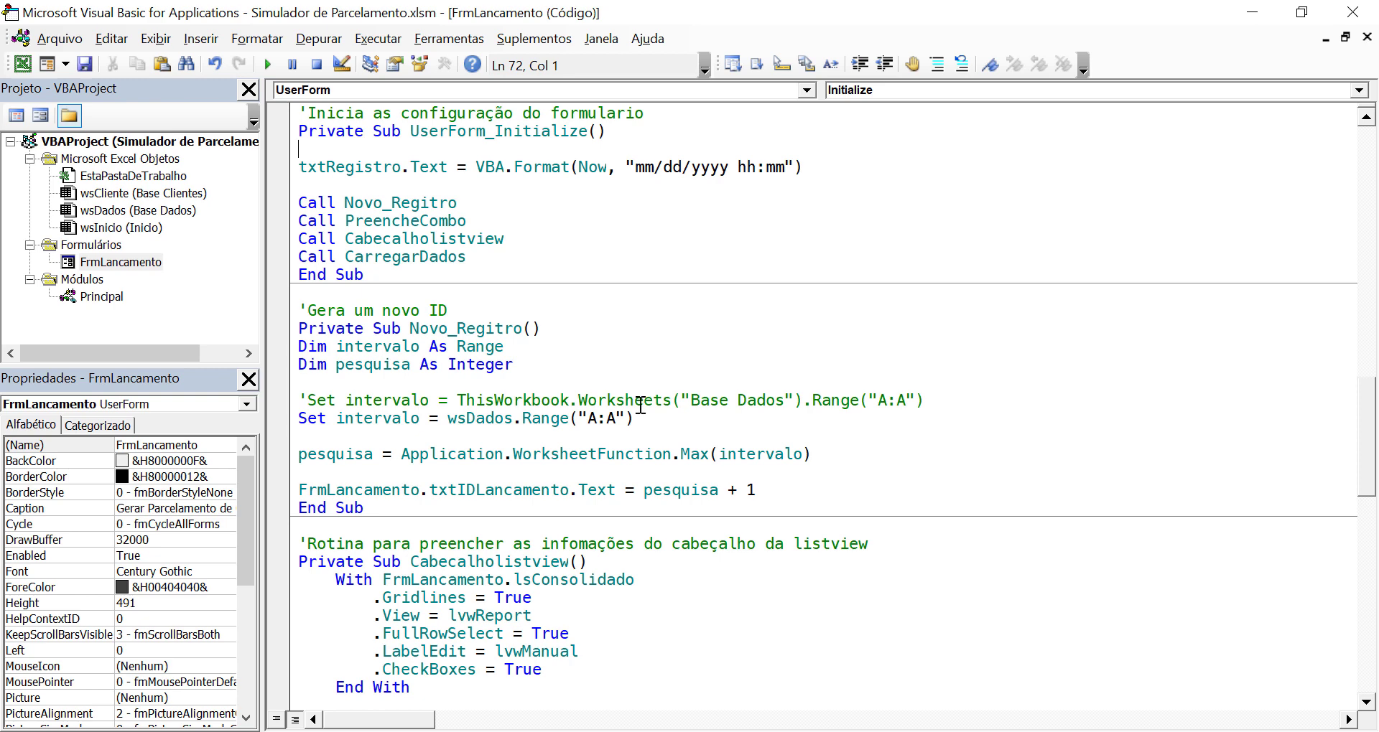
- Reactivate the ThisWorkbook Set intervalo line and comment out the wsDados line
{"action": "left_click_drag", "start_coordinate": [926, 395], "coordinate": [859, 400]}
{"action": "left_click_drag", "start_coordinate": [299, 418], "coordinate": [400, 418]}
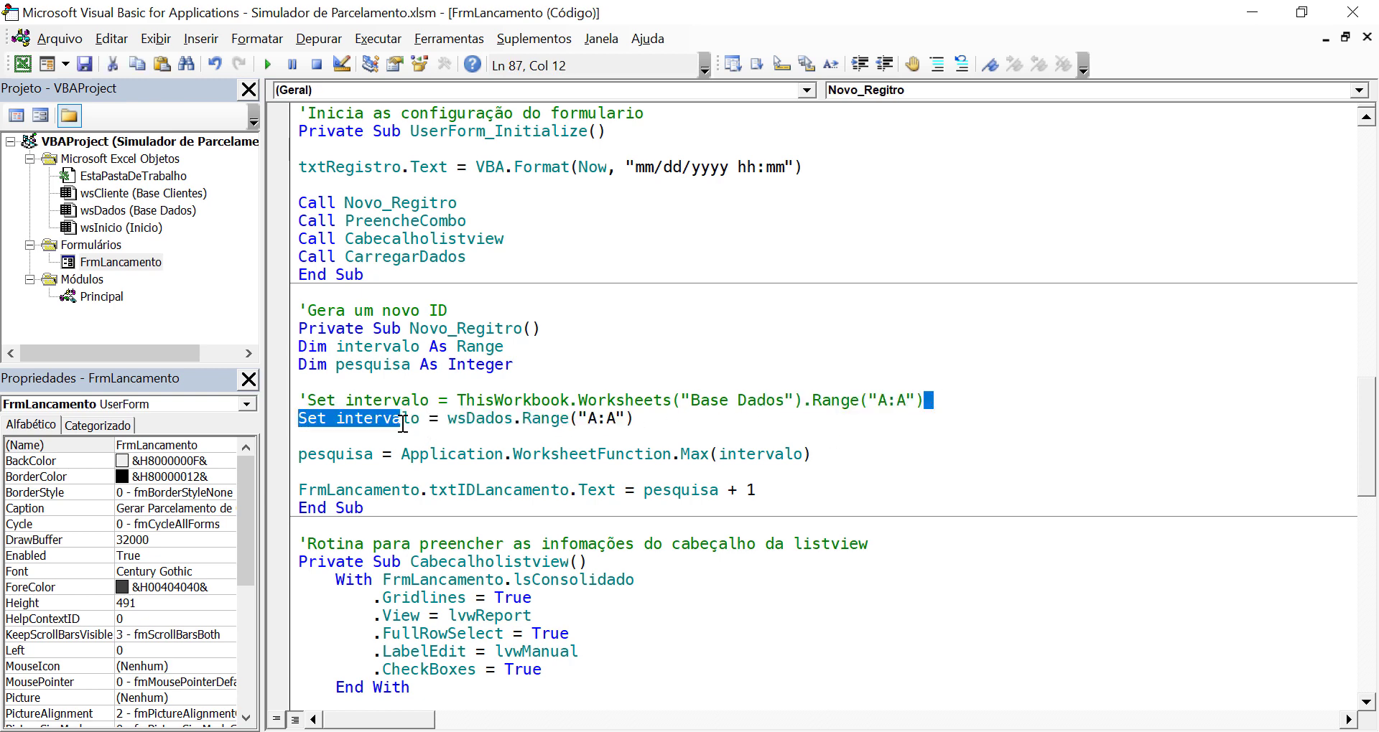
{"action": "left_click", "coordinate": [400, 455]}
{"action": "left_click", "coordinate": [312, 395]}
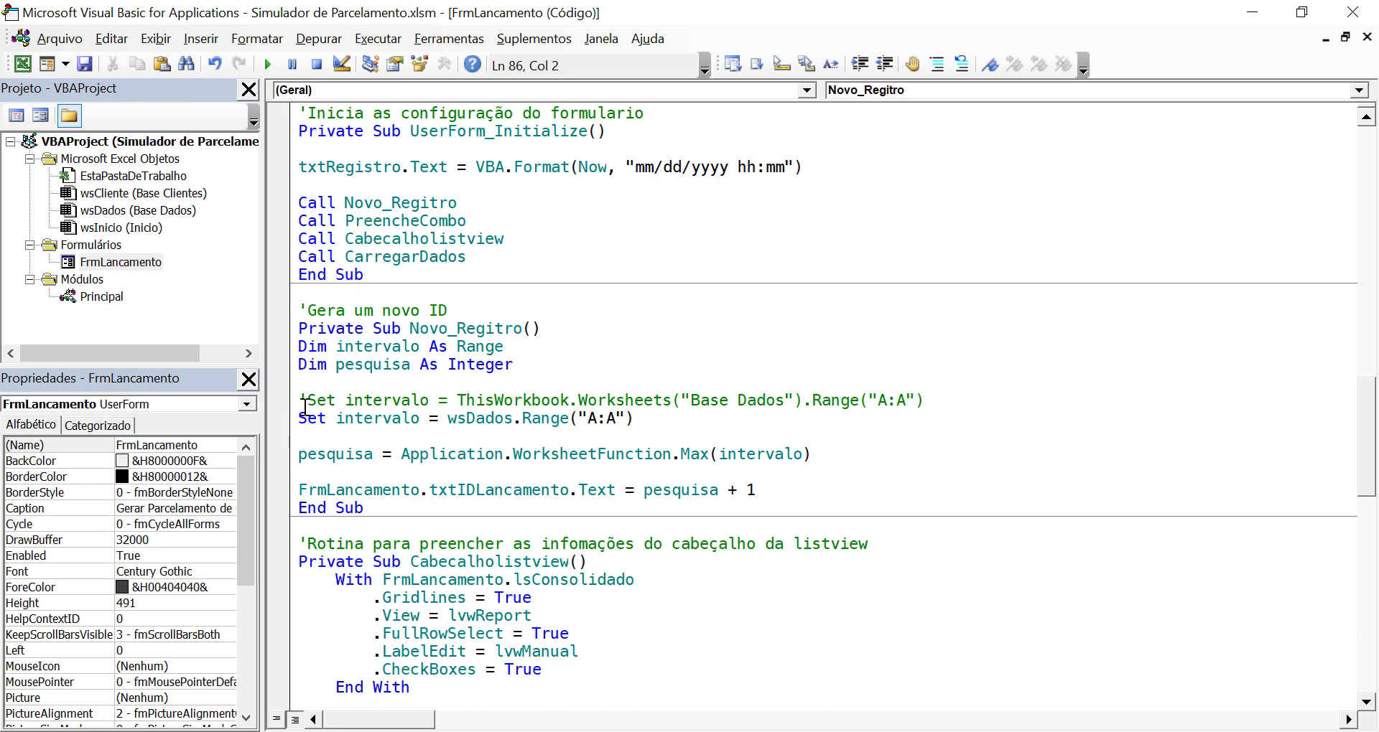
{"action": "left_click", "coordinate": [299, 400]}
{"action": "left_click", "coordinate": [299, 418]}
{"action": "type", "text": "'"}
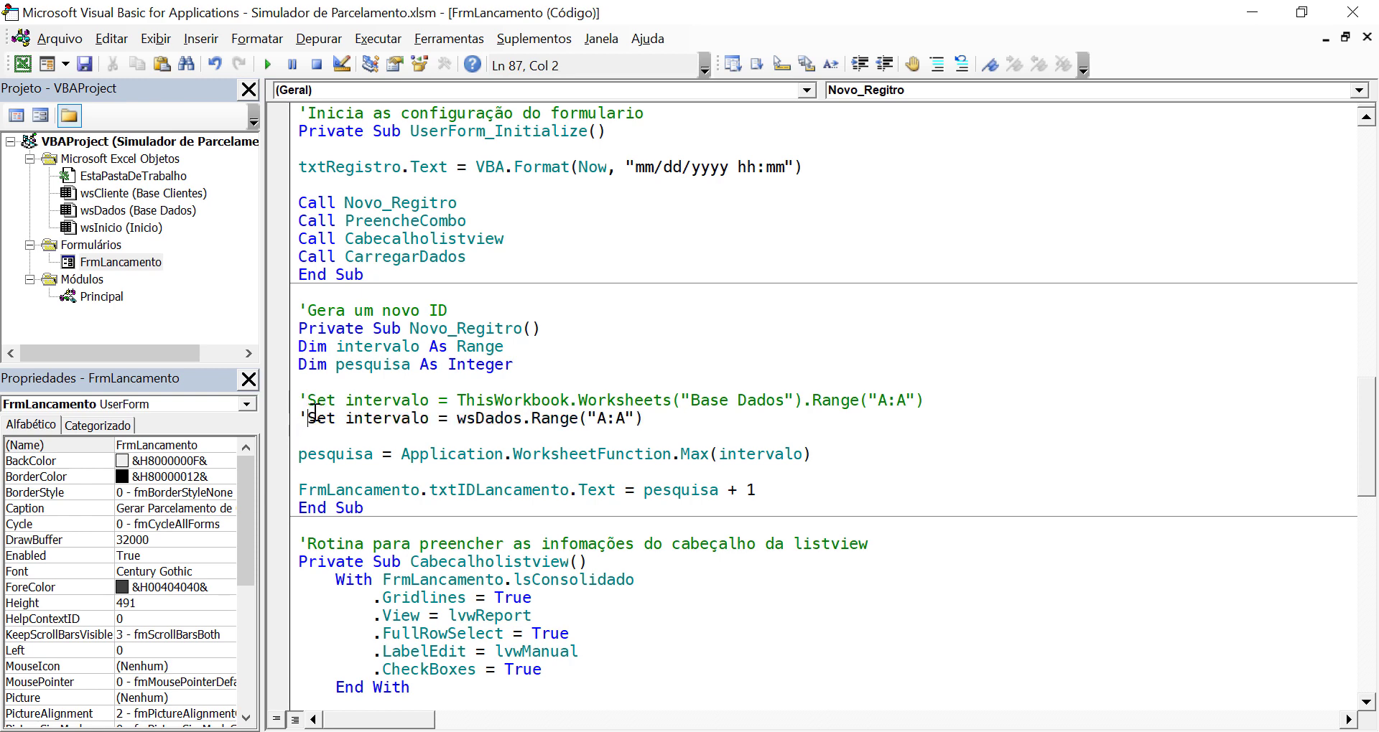
{"action": "key", "text": "Up"}
{"action": "key", "text": "BackSpace"}
{"action": "left_click", "coordinate": [345, 491]}
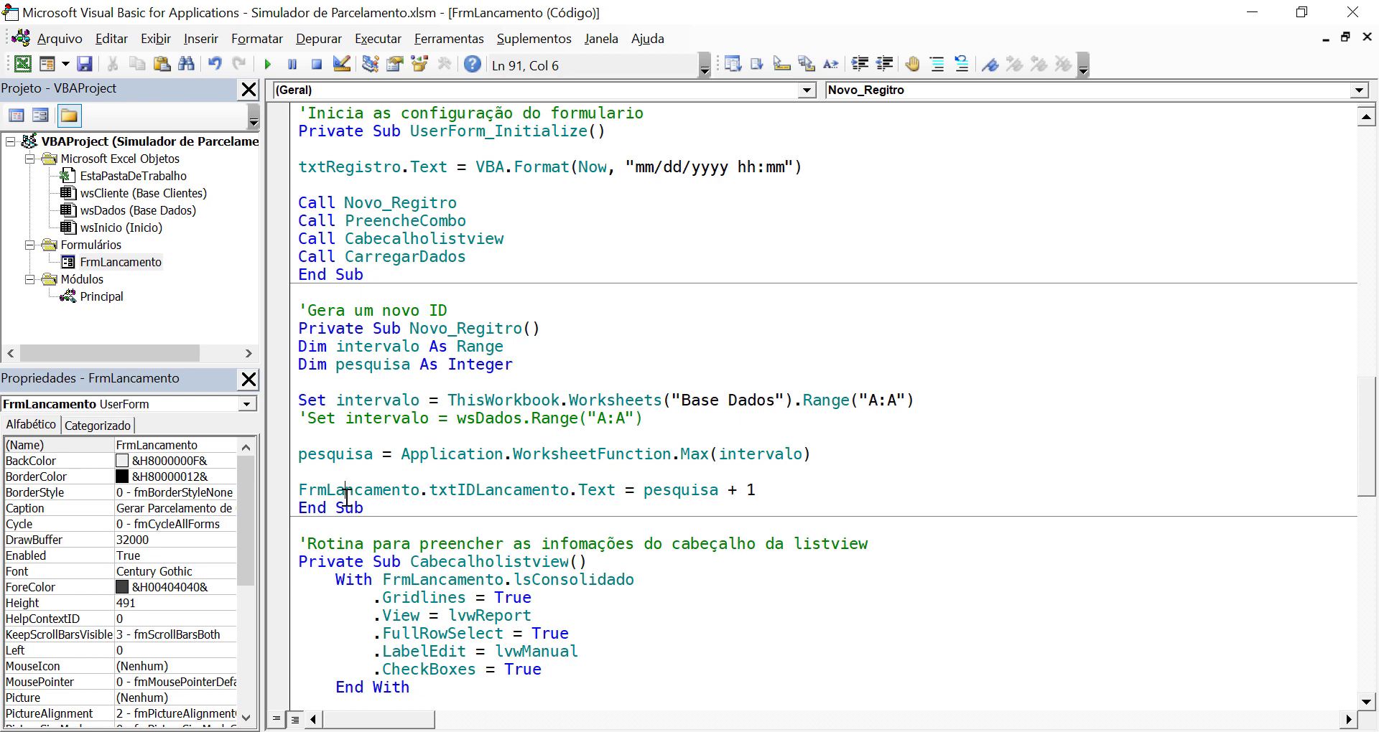
{"action": "left_click", "coordinate": [677, 420]}
{"action": "left_click", "coordinate": [519, 433]}
- Open the FrmLancamento designer, test-run the form showing ID 3, and close it
{"action": "scroll", "coordinate": [557, 363], "scroll_direction": "up", "scroll_amount": 1}
{"action": "scroll", "coordinate": [557, 363], "scroll_direction": "up", "scroll_amount": 3}
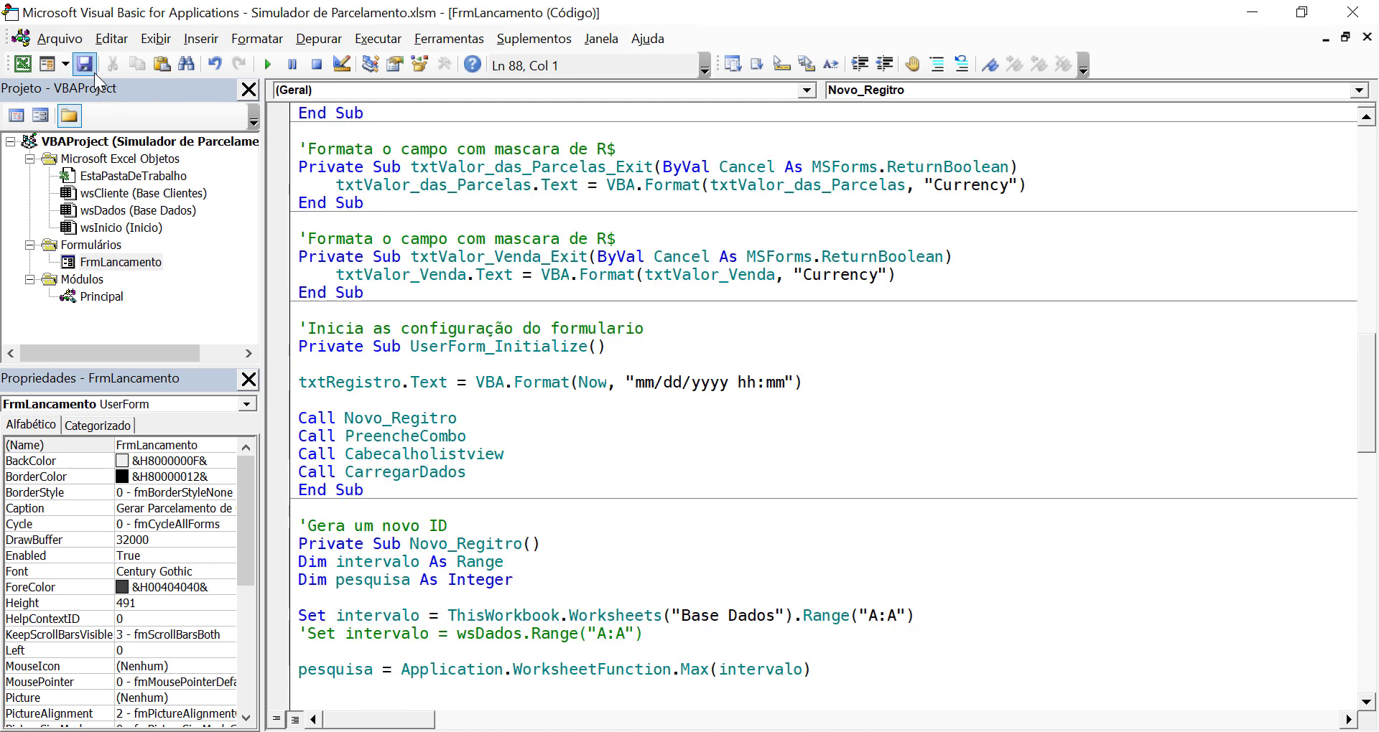
{"action": "left_click", "coordinate": [521, 274]}
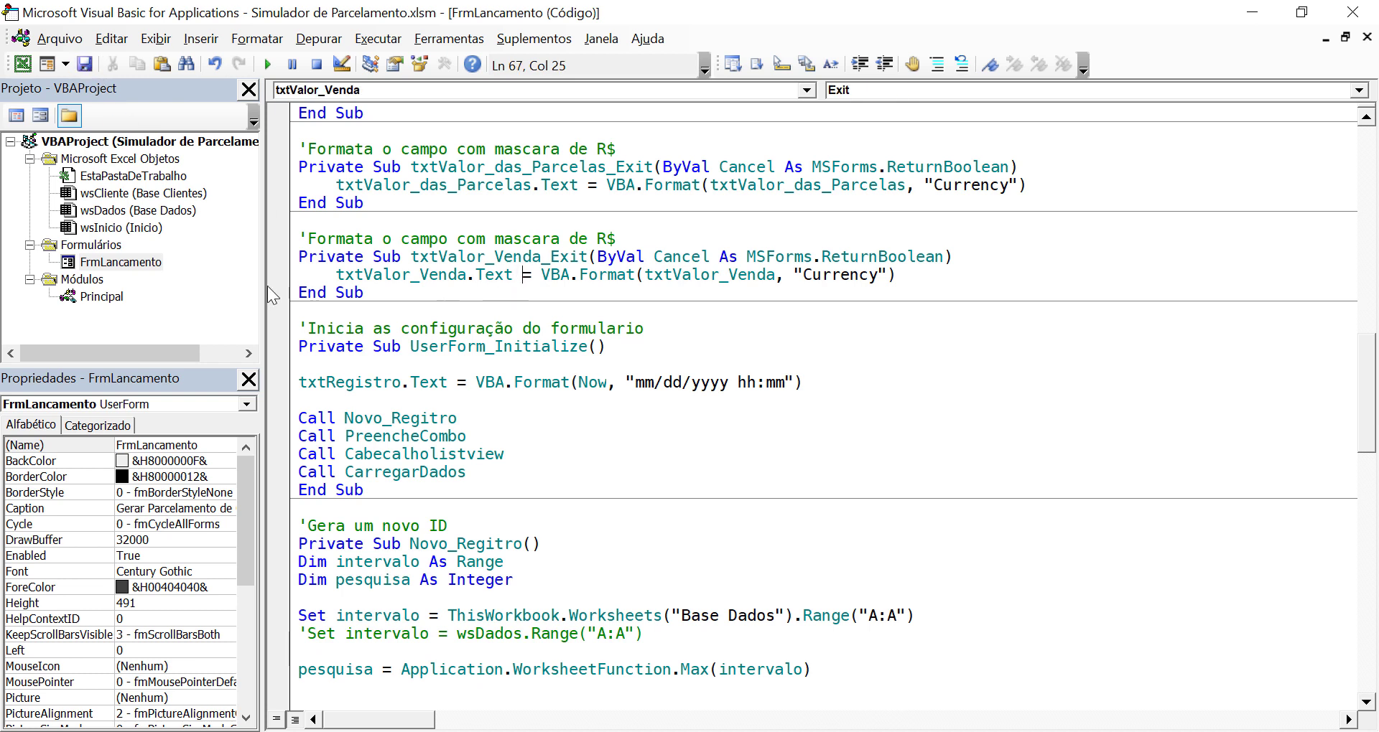
{"action": "double_click", "coordinate": [108, 263]}
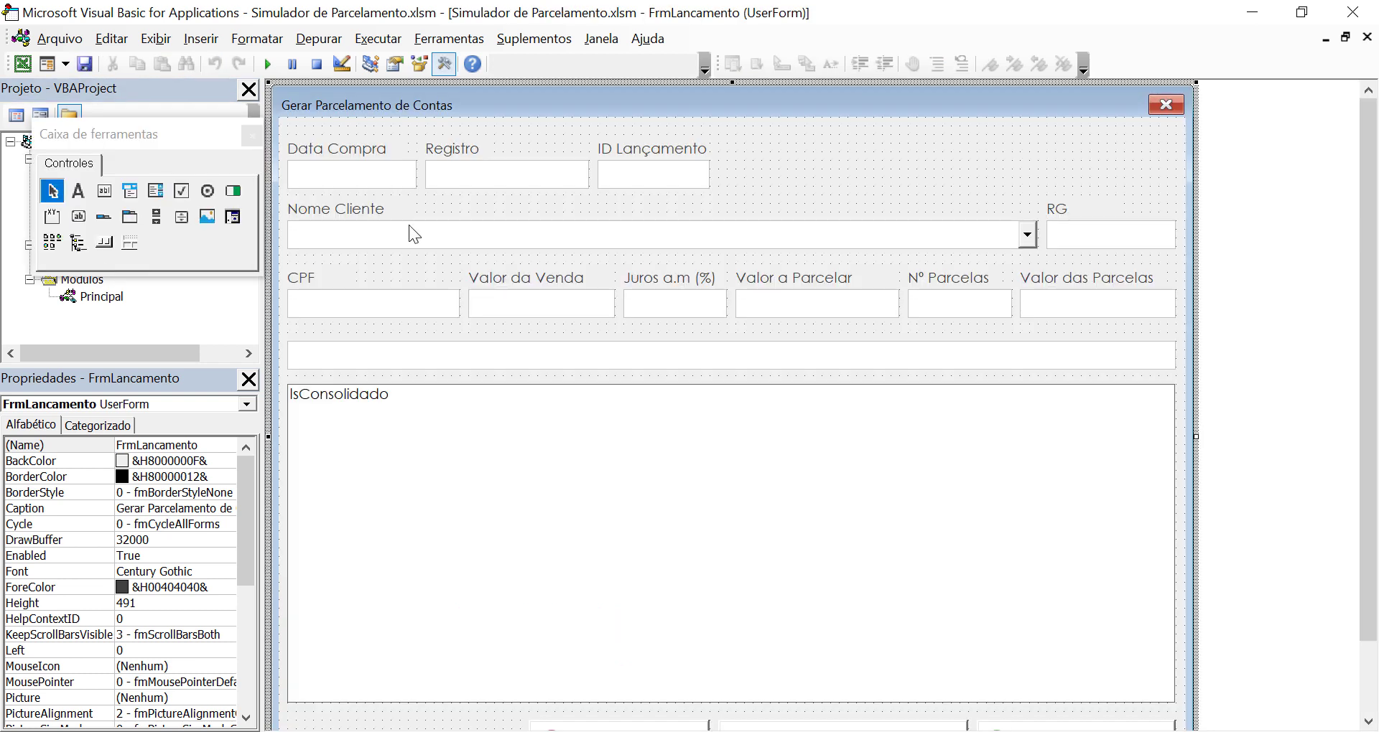
{"action": "left_click", "coordinate": [272, 66]}
{"action": "left_click", "coordinate": [584, 105]}
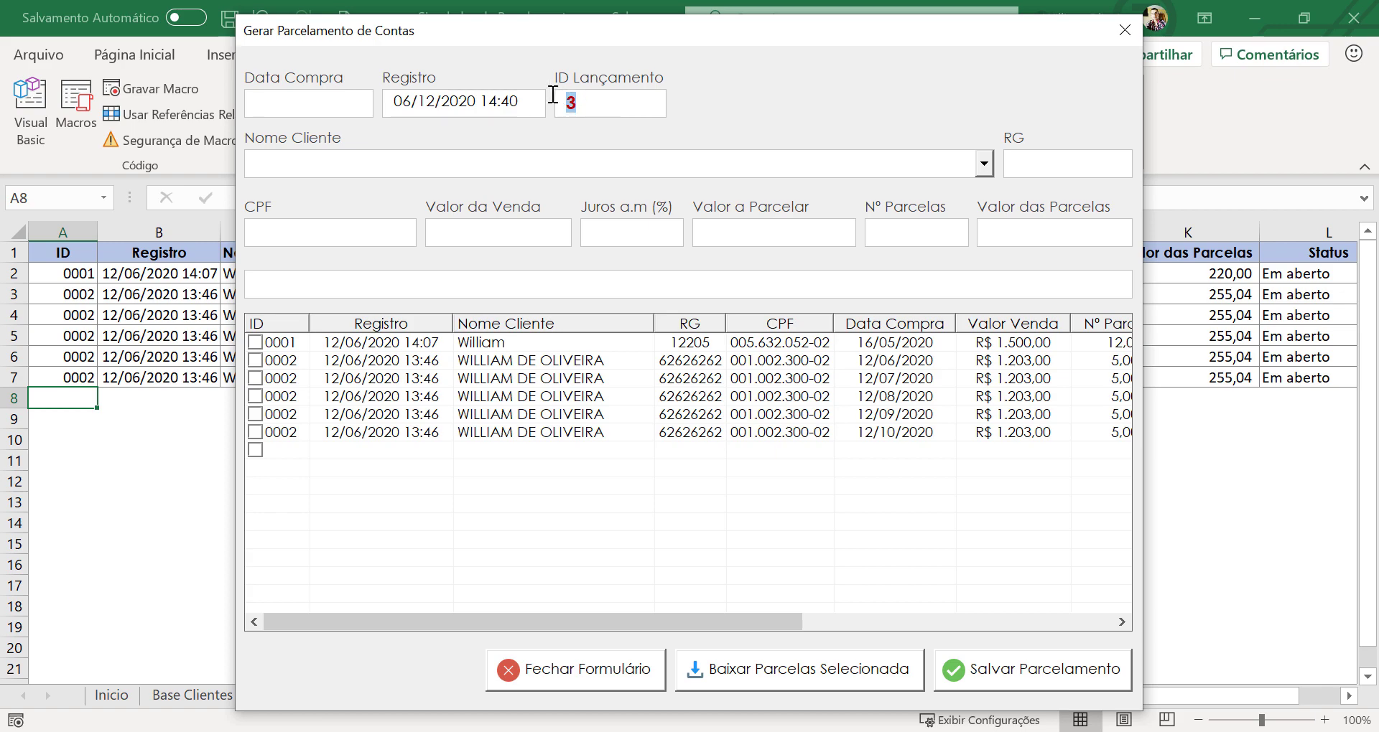
{"action": "left_click", "coordinate": [1126, 29]}
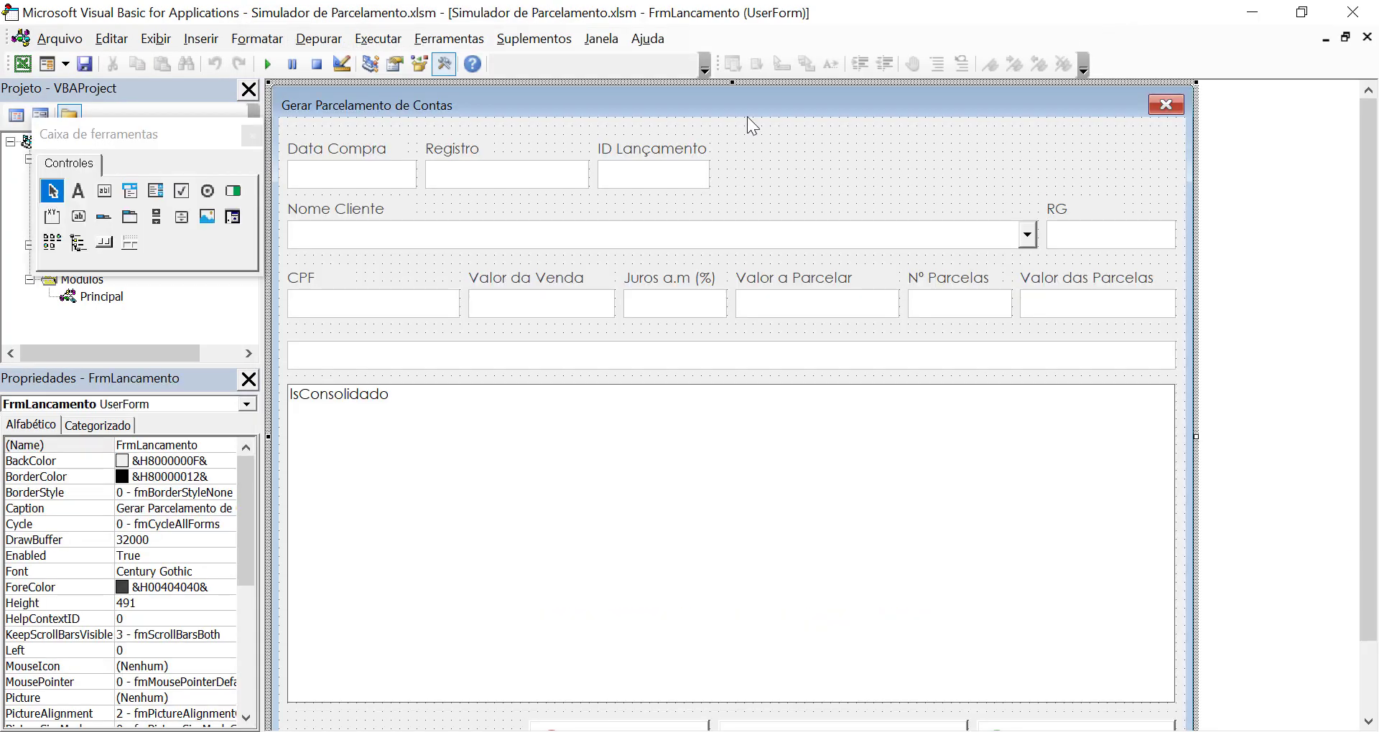
- Create the txtIDLancamento_Change handler with a 'Formata ID' comment above it
{"action": "double_click", "coordinate": [661, 166]}
{"action": "scroll", "coordinate": [393, 265], "scroll_direction": "up", "scroll_amount": 1}
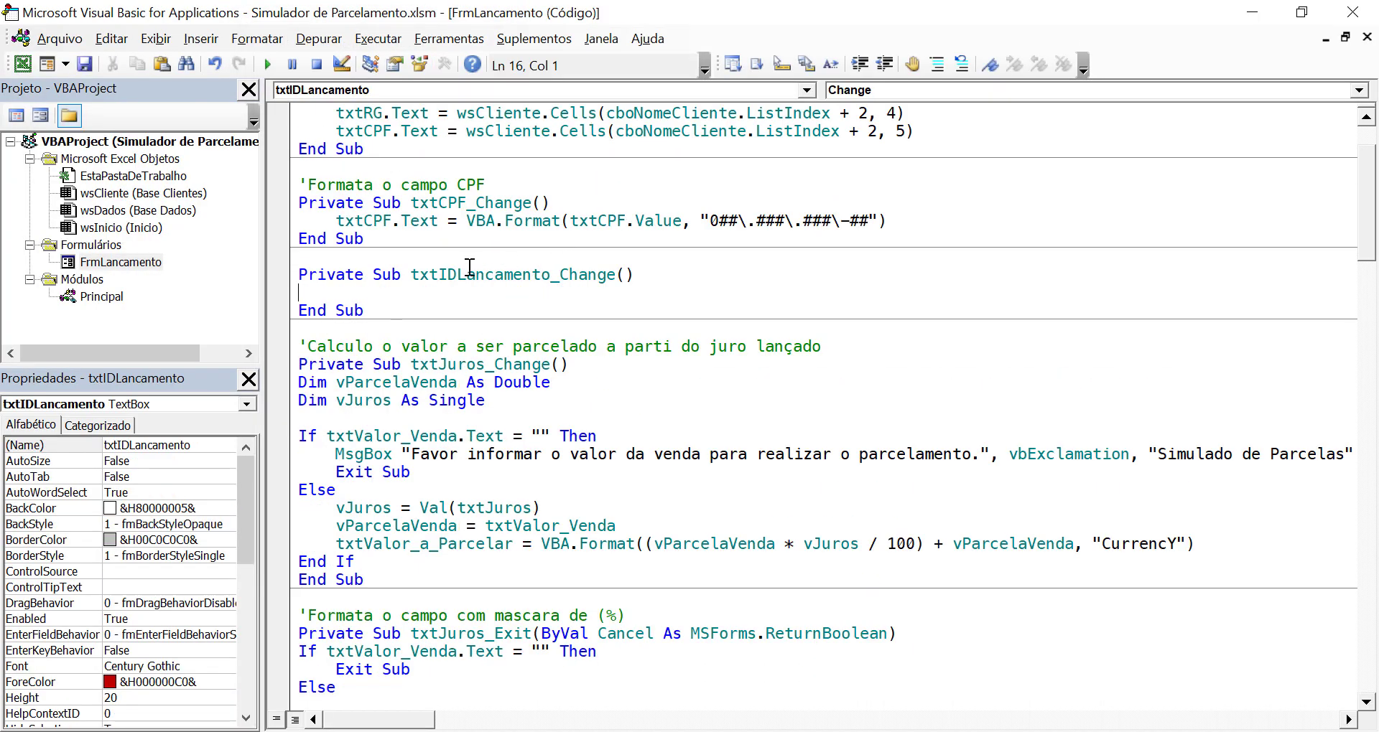
{"action": "left_click", "coordinate": [394, 264]}
{"action": "key", "text": "Return"}
{"action": "type", "text": "'"}
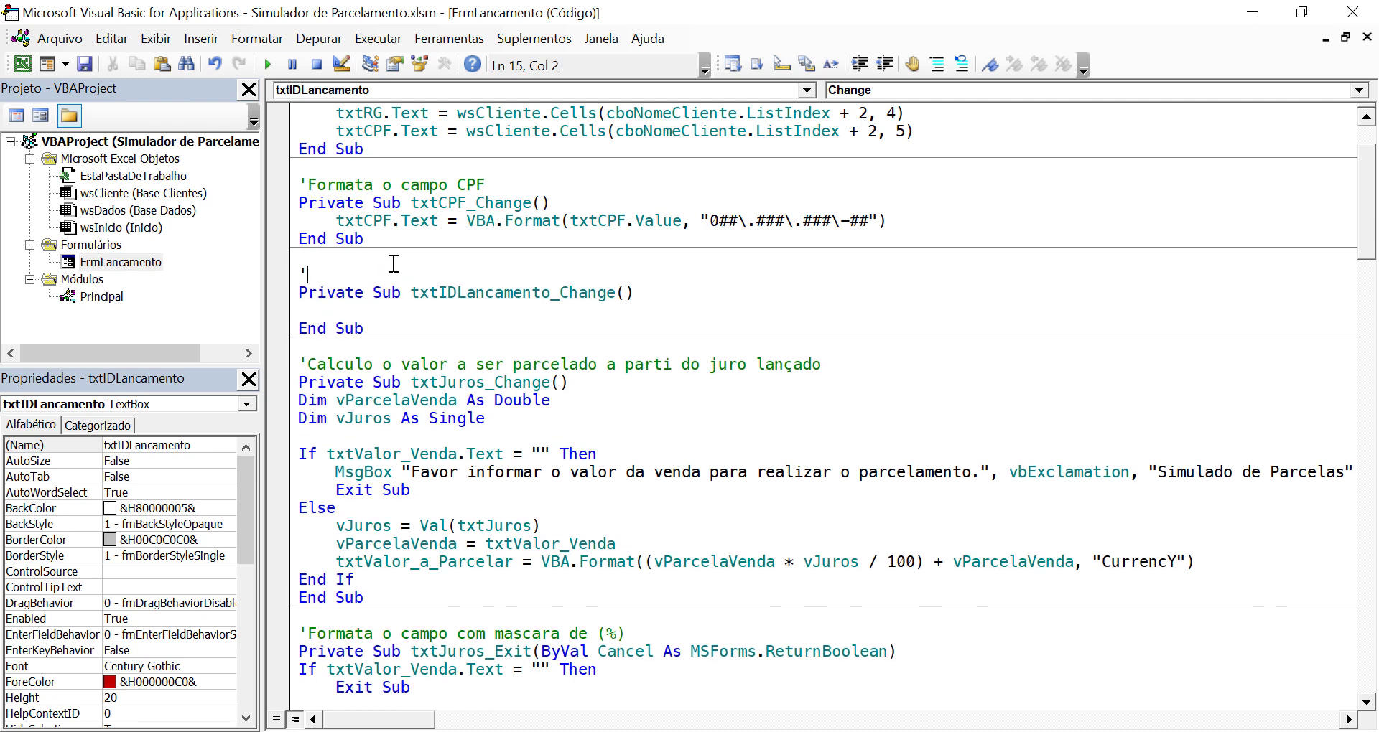
{"action": "type", "text": "Formata I"}
{"action": "type", "text": "D"}
{"action": "left_click", "coordinate": [385, 309]}
- Copy the txtCPF formatting line into the sub, replacing txtCPF with txtIDLancamento in both places
{"action": "left_click_drag", "start_coordinate": [896, 223], "coordinate": [340, 228]}
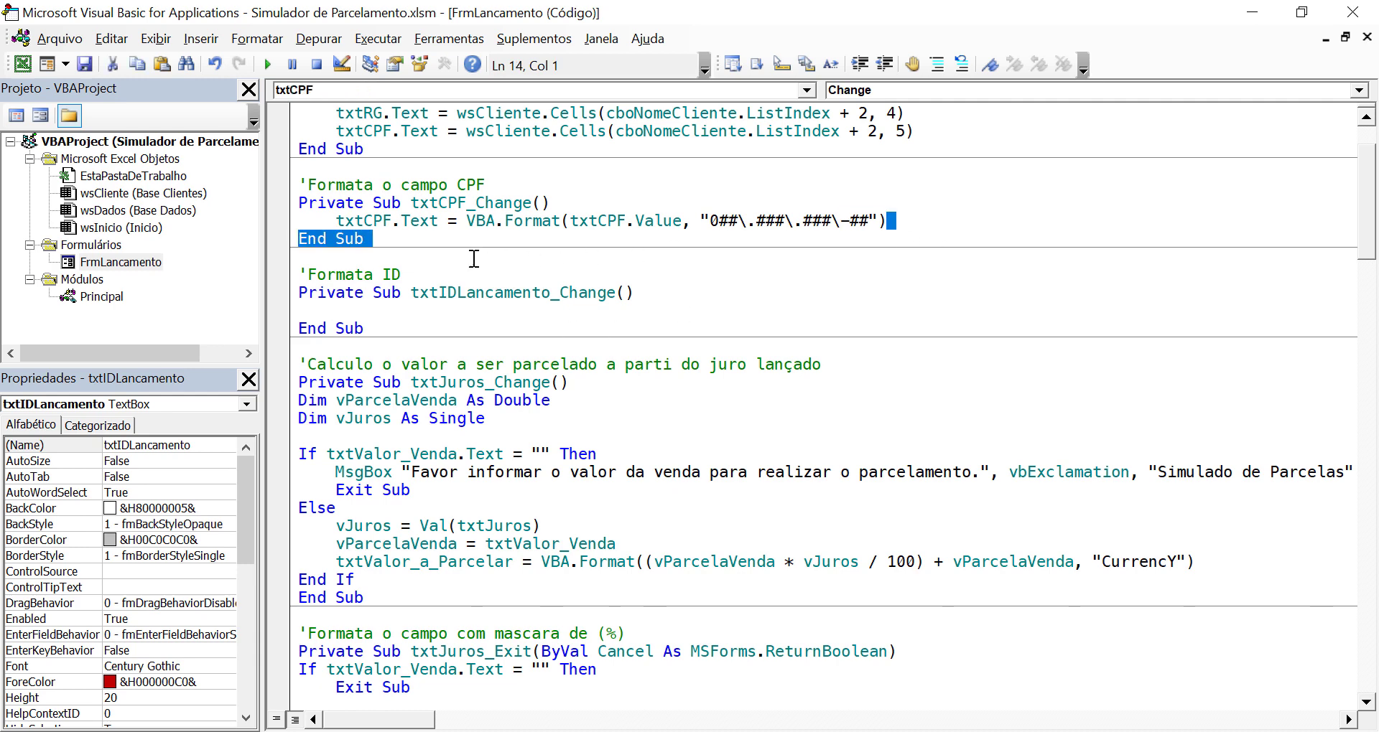
{"action": "left_click", "coordinate": [382, 300]}
{"action": "left_click", "coordinate": [367, 313]}
{"action": "type", "text": "txtCPF.Text = VBA.Format(txtCPF.Value, \"0##\\.###\\.###\\-##\")"}
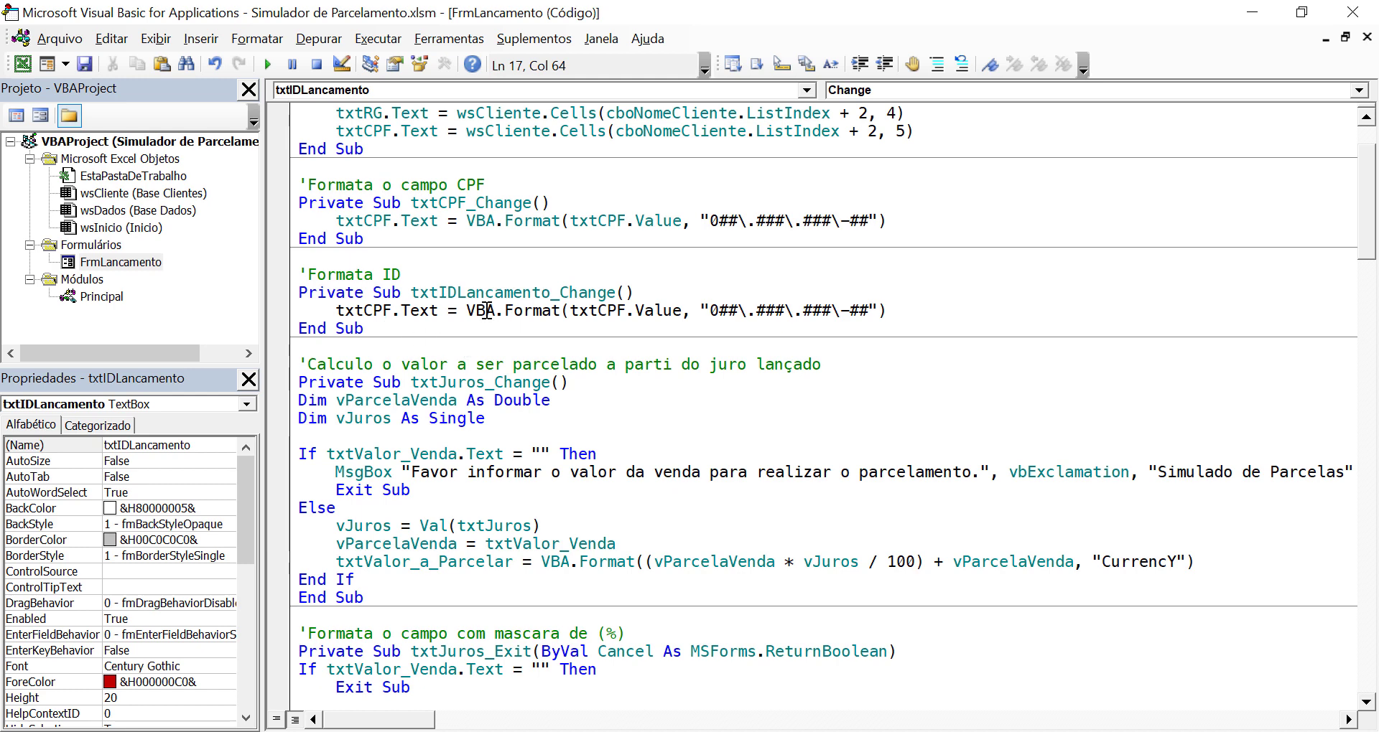
{"action": "left_click_drag", "start_coordinate": [551, 289], "coordinate": [414, 293]}
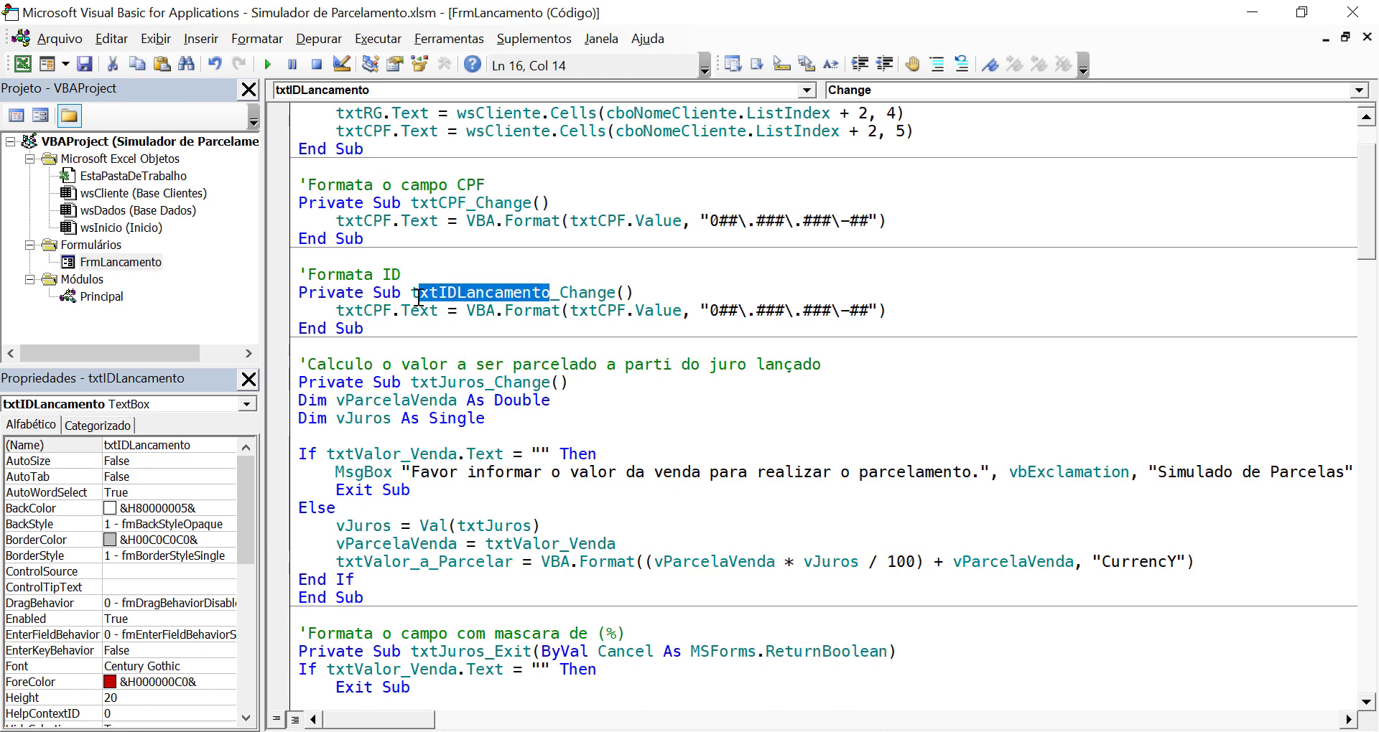
{"action": "key", "text": "ctrl+c"}
{"action": "double_click", "coordinate": [363, 310]}
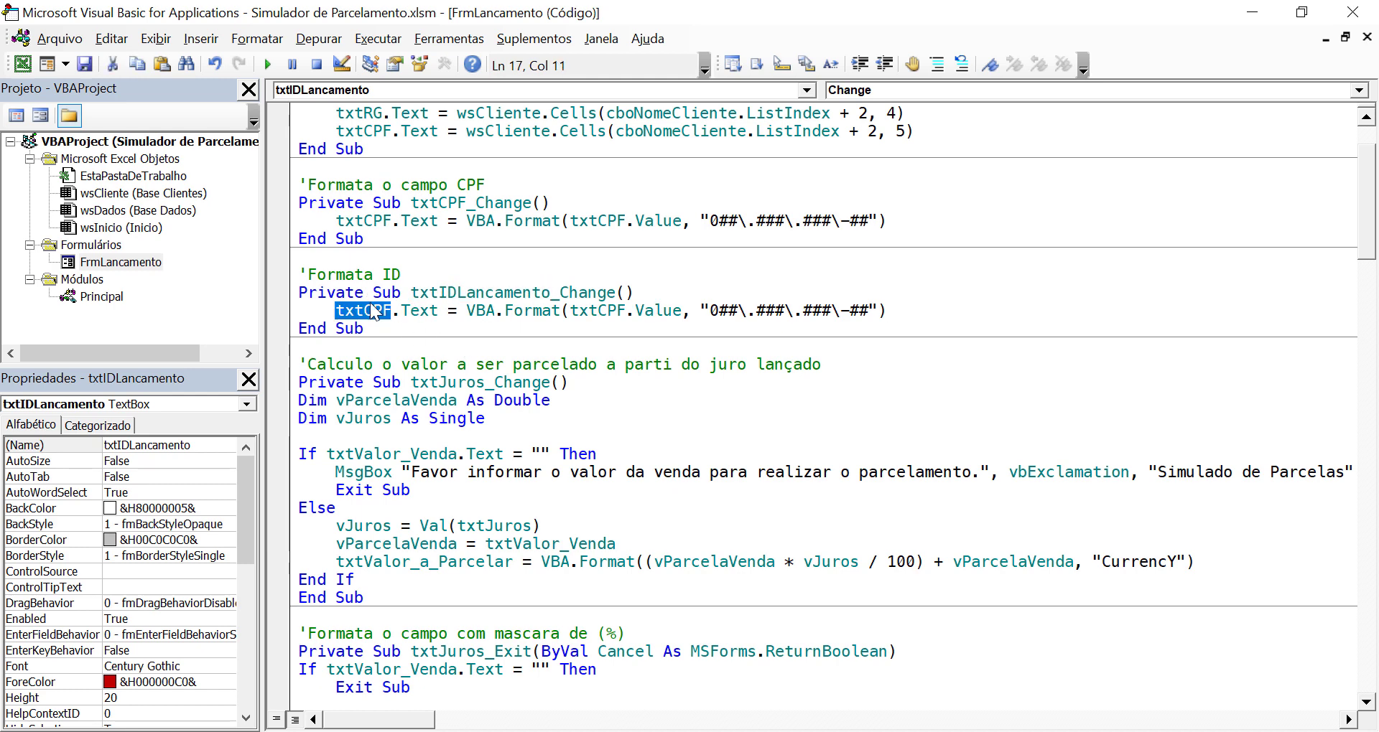
{"action": "key", "text": "ctrl+v"}
{"action": "left_click", "coordinate": [673, 311]}
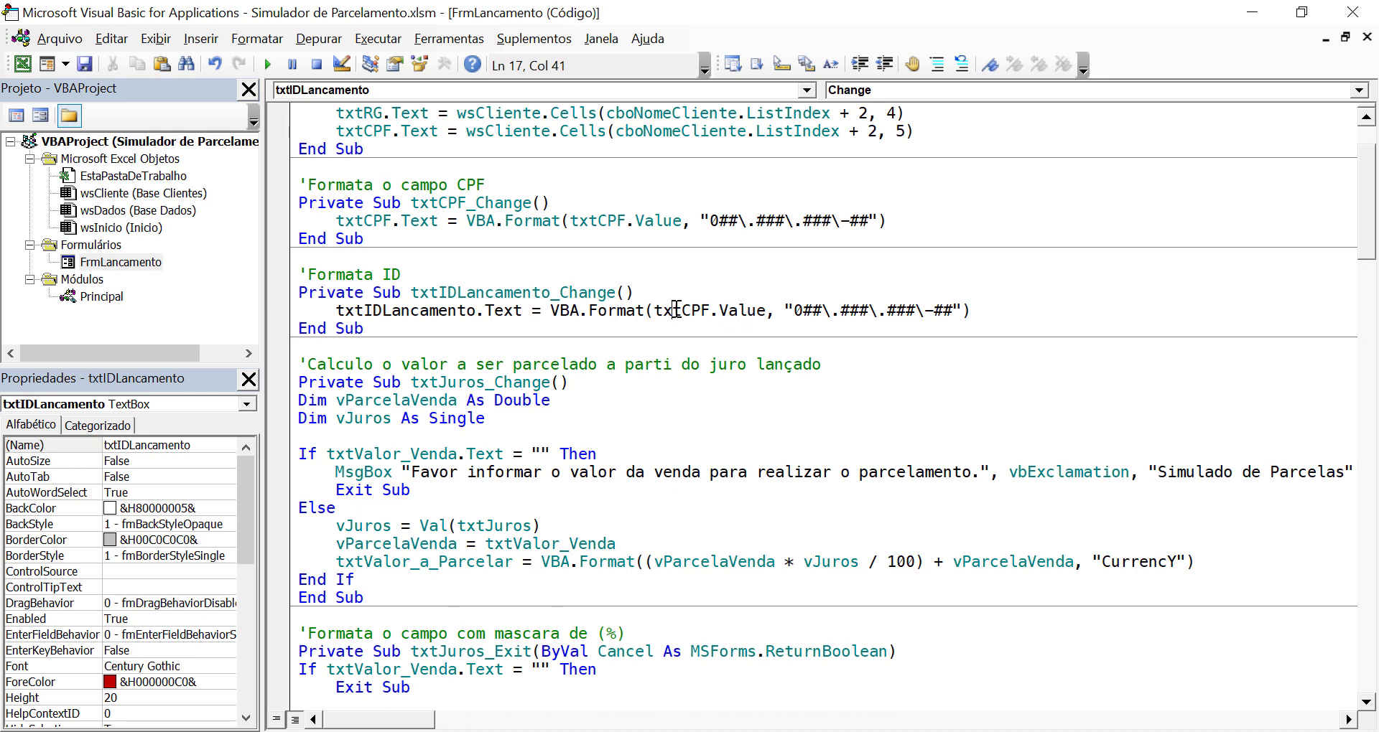
{"action": "key", "text": "ctrl+v"}
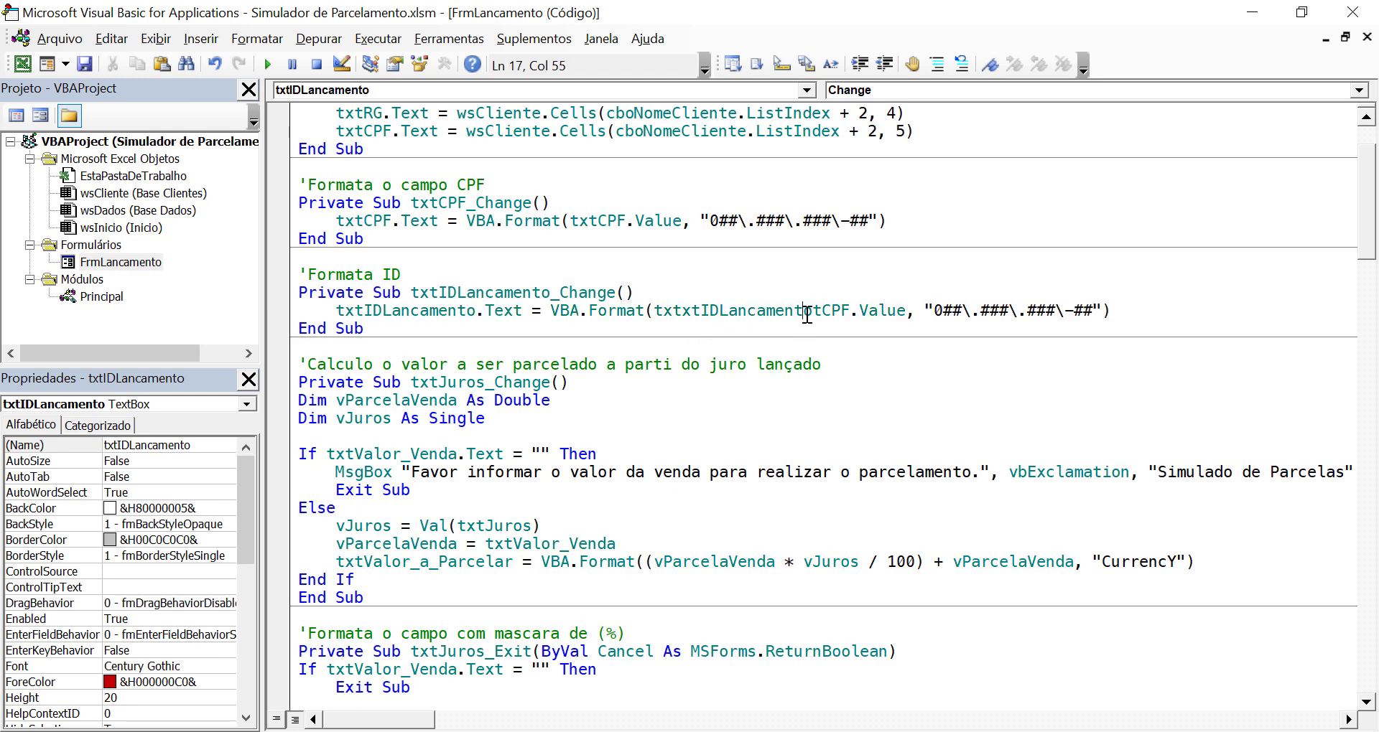
{"action": "double_click", "coordinate": [807, 311]}
{"action": "key", "text": "ctrl+v"}
- Replace the CPF mask in the format string with "00000"
{"action": "left_click_drag", "start_coordinate": [1037, 310], "coordinate": [896, 307]}
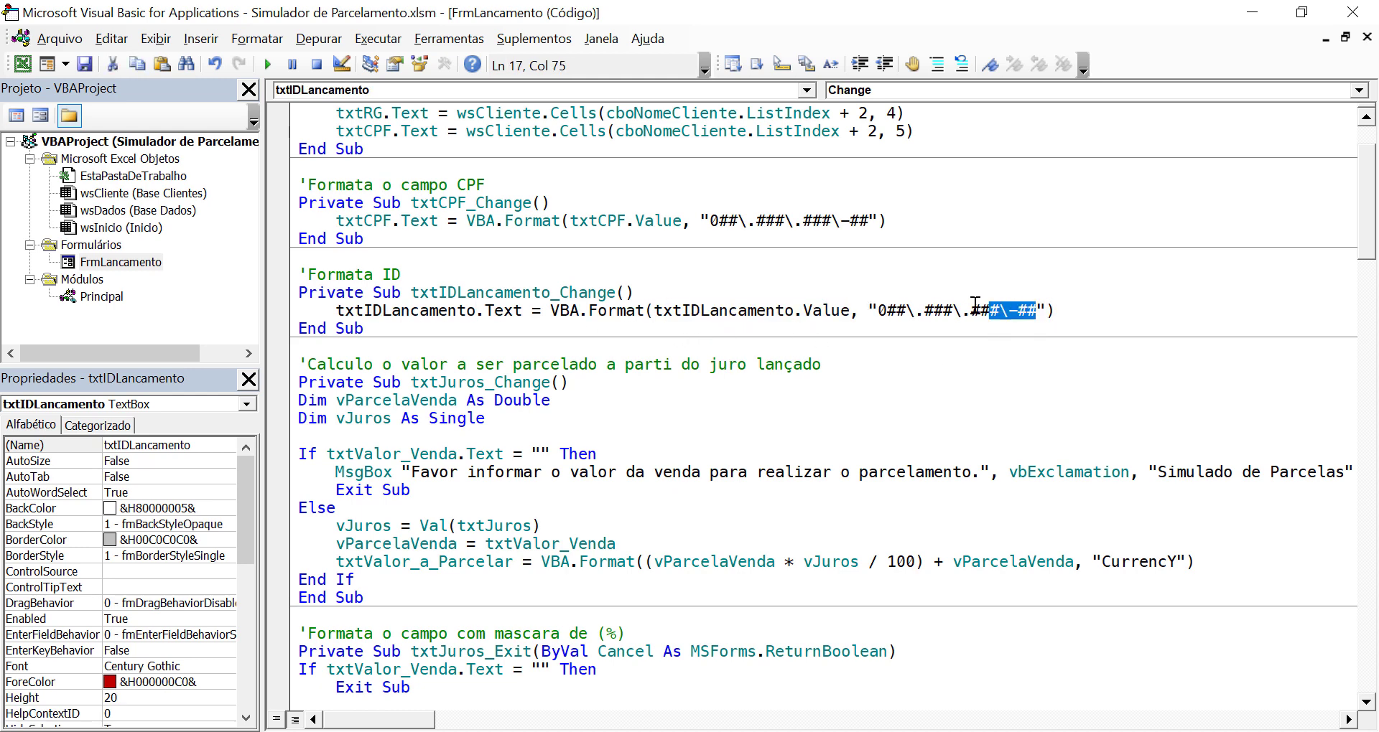
{"action": "key", "text": "BackSpace"}
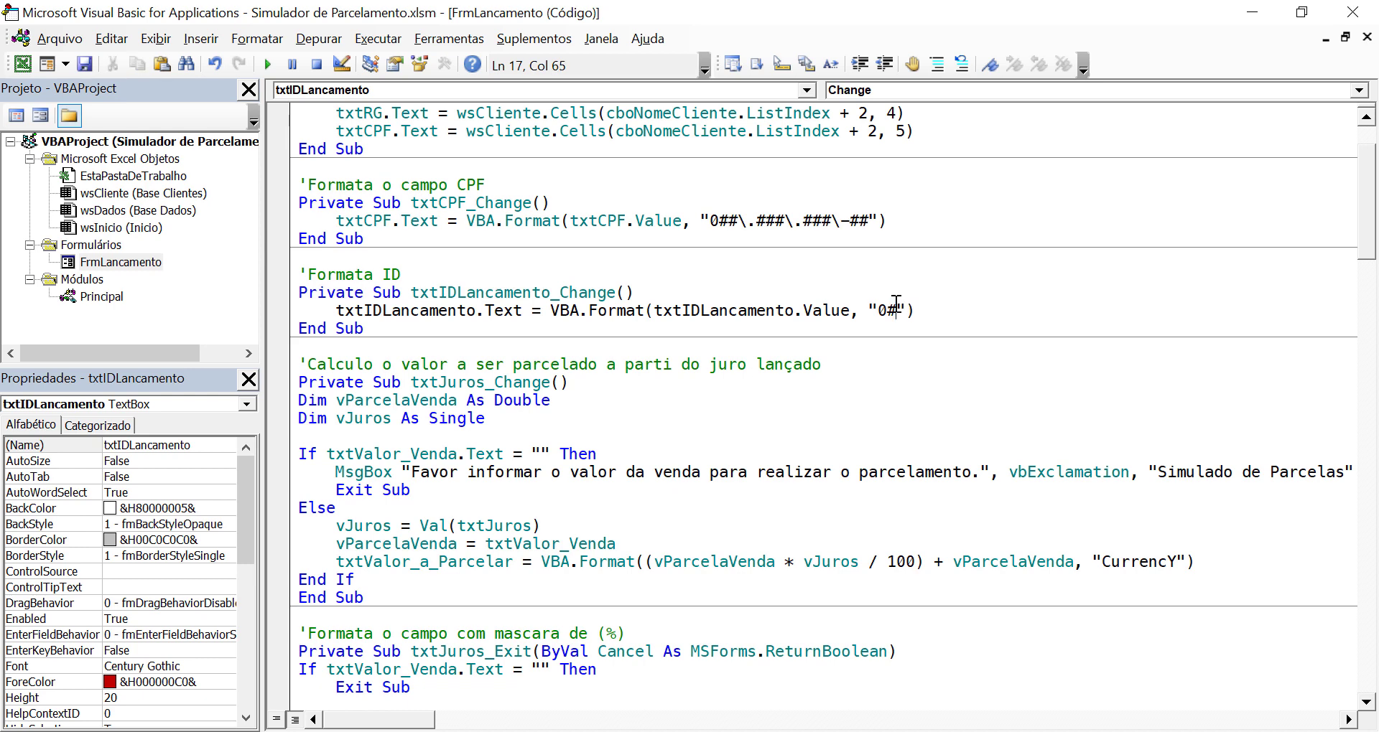
{"action": "key", "text": "BackSpace"}
{"action": "type", "text": "00"}
{"action": "type", "text": "000"}
{"action": "left_click", "coordinate": [781, 288]}
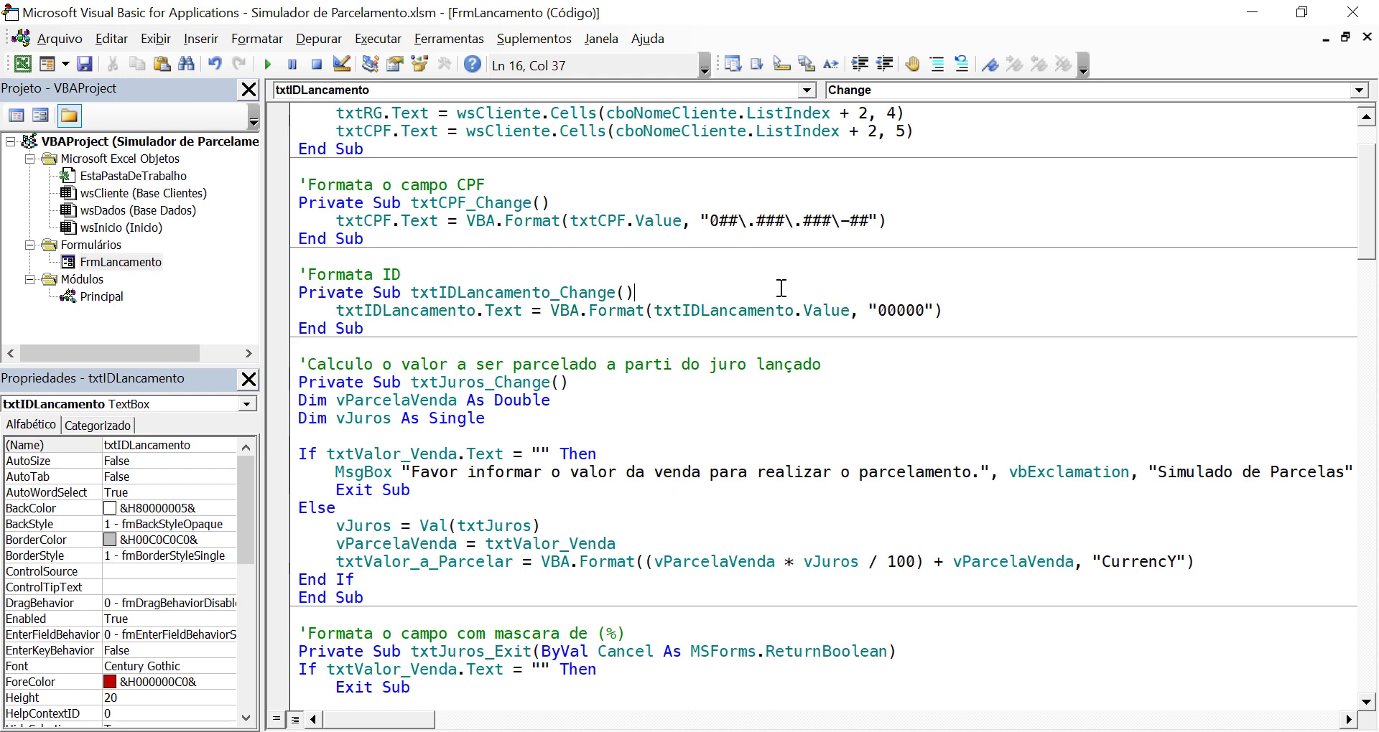
- Test-run the form to confirm the ID shows 00003, then inspect the ID box's Font settings
{"action": "left_click", "coordinate": [268, 64]}
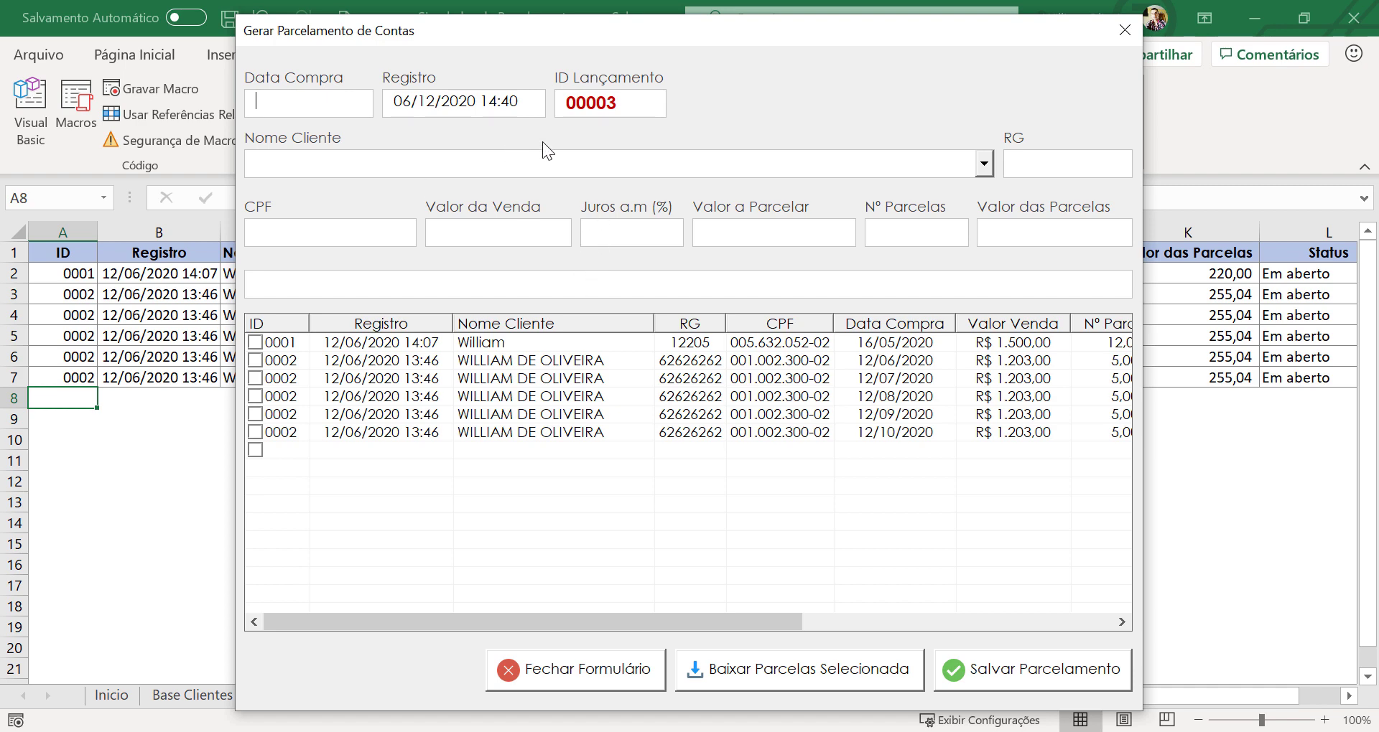
{"action": "left_click", "coordinate": [1124, 30]}
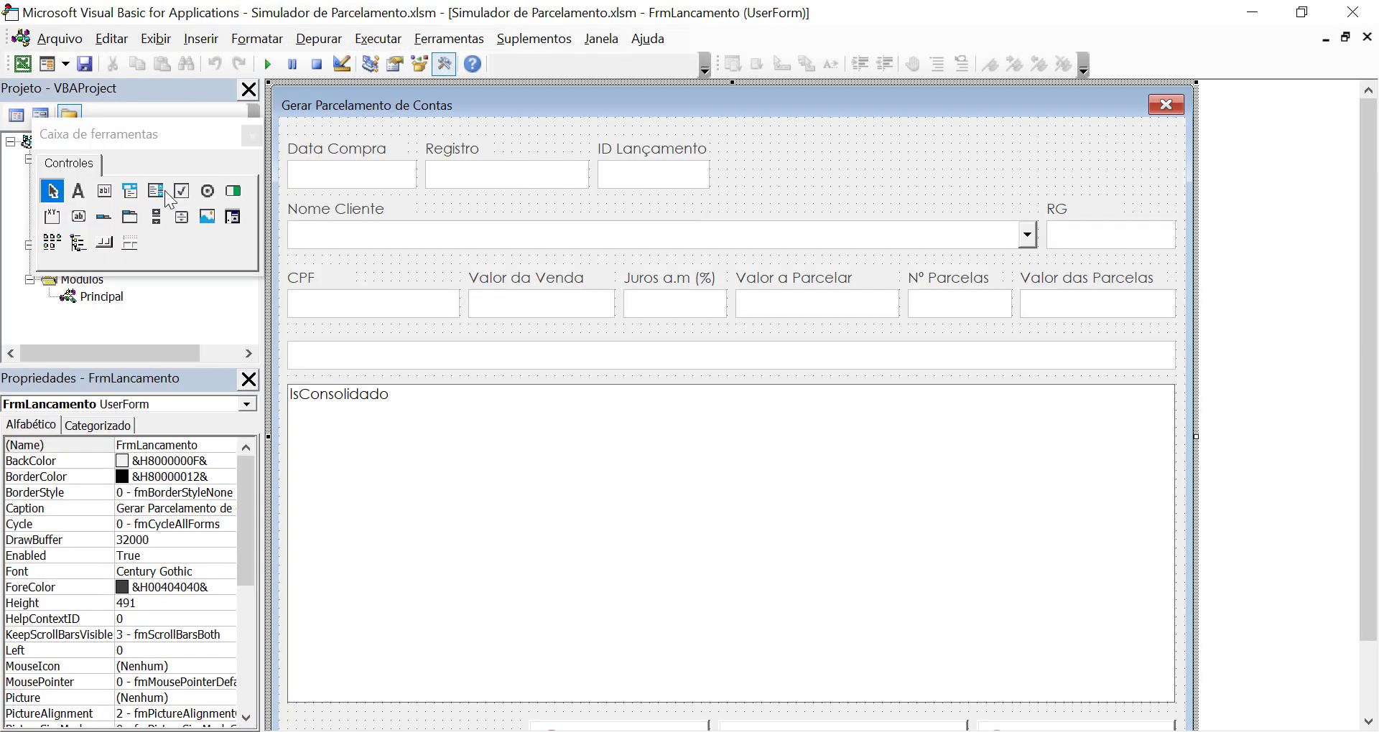
{"action": "left_click", "coordinate": [659, 175]}
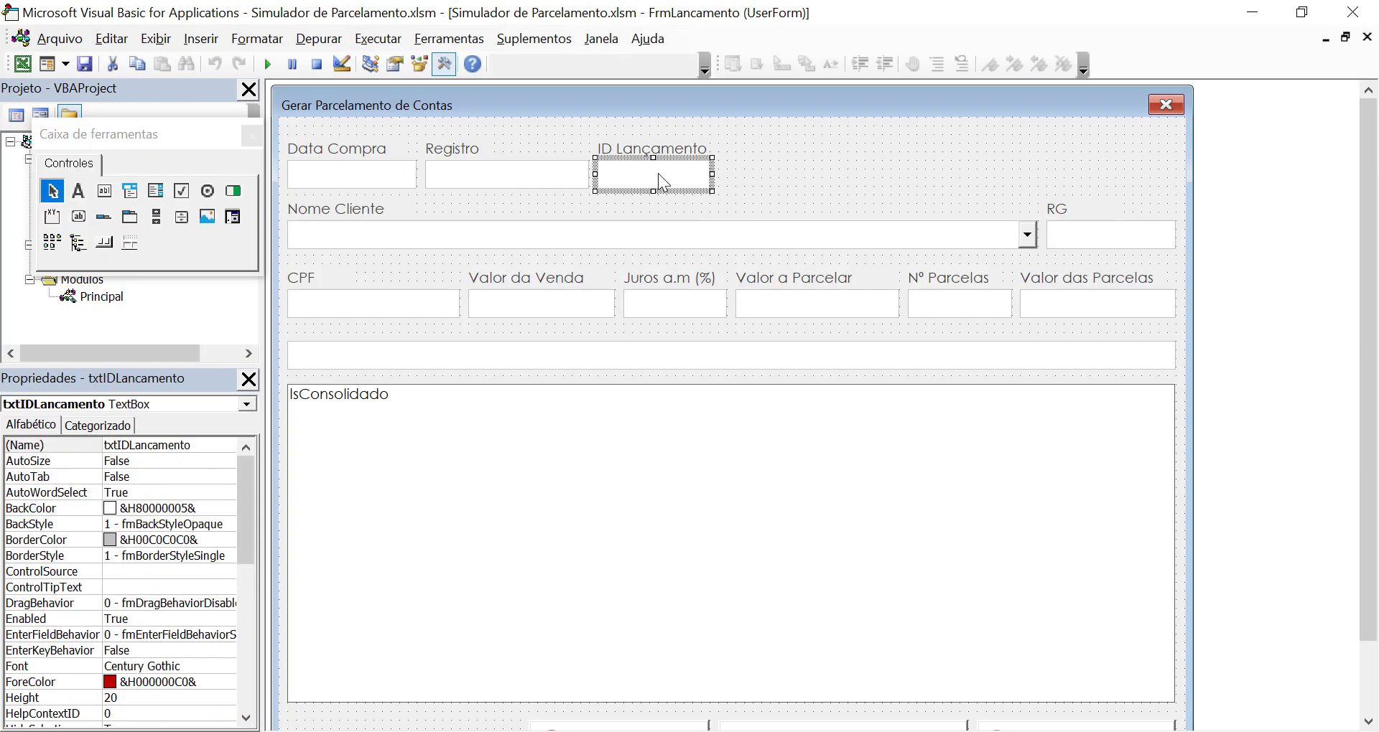
{"action": "left_click", "coordinate": [50, 668]}
{"action": "left_click", "coordinate": [228, 667]}
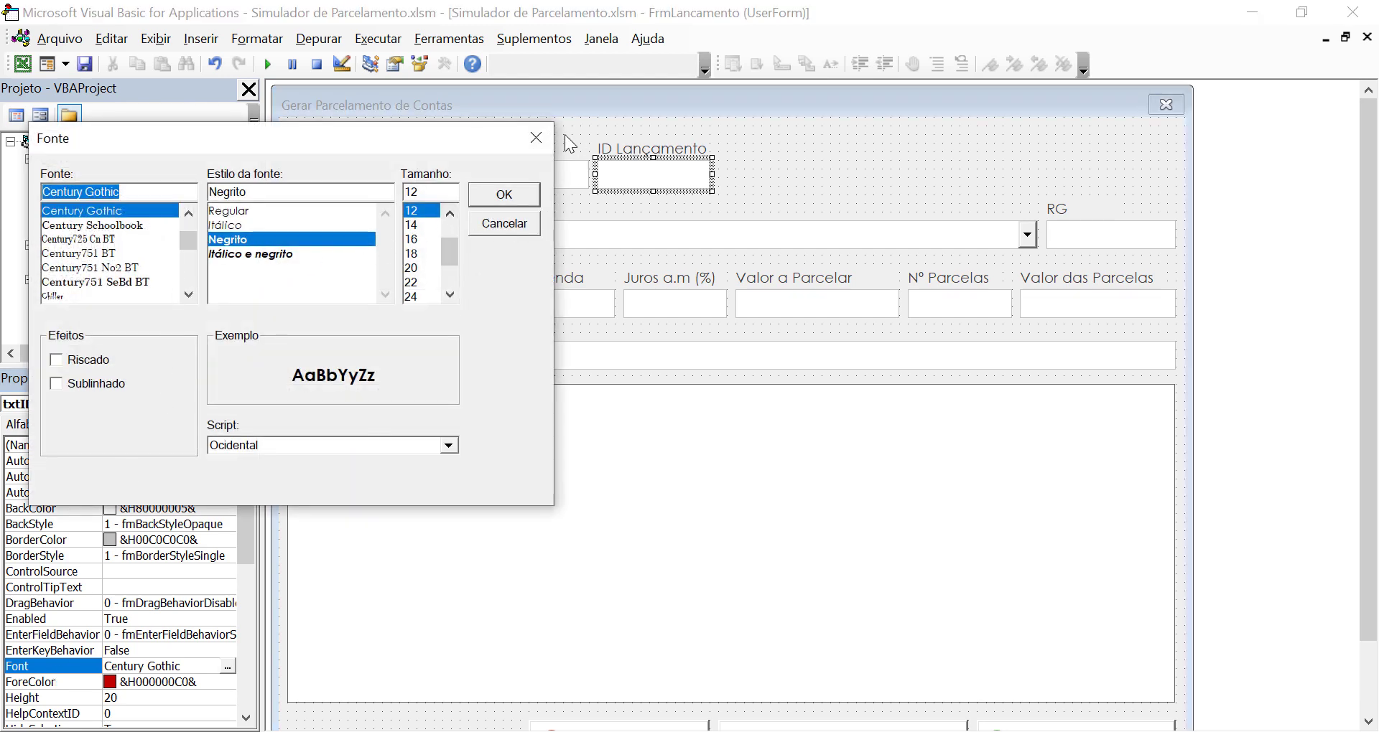
{"action": "left_click", "coordinate": [536, 138]}
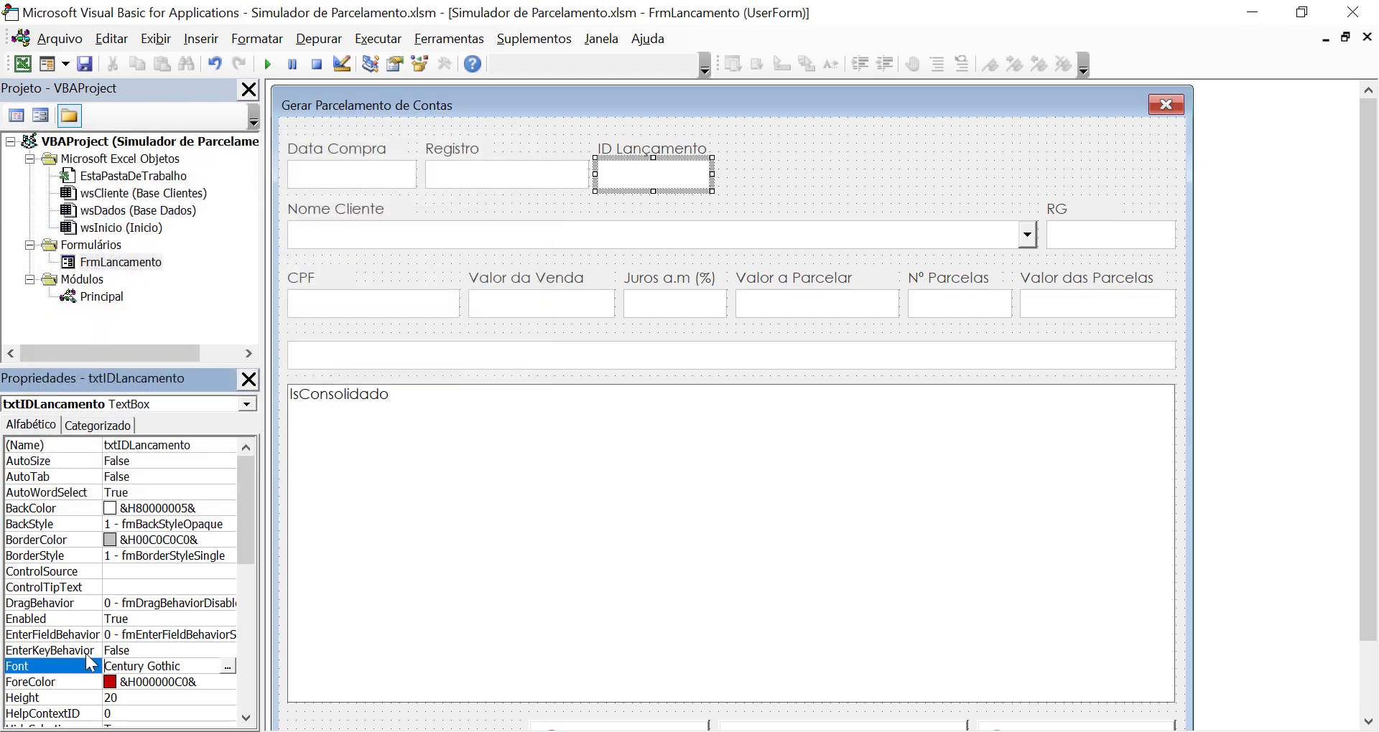
- Set the ID box's ForeColor to &H000000C0&, save the workbook, and scroll to the bottom buttons
{"action": "left_click", "coordinate": [61, 682]}
{"action": "left_click", "coordinate": [228, 682]}
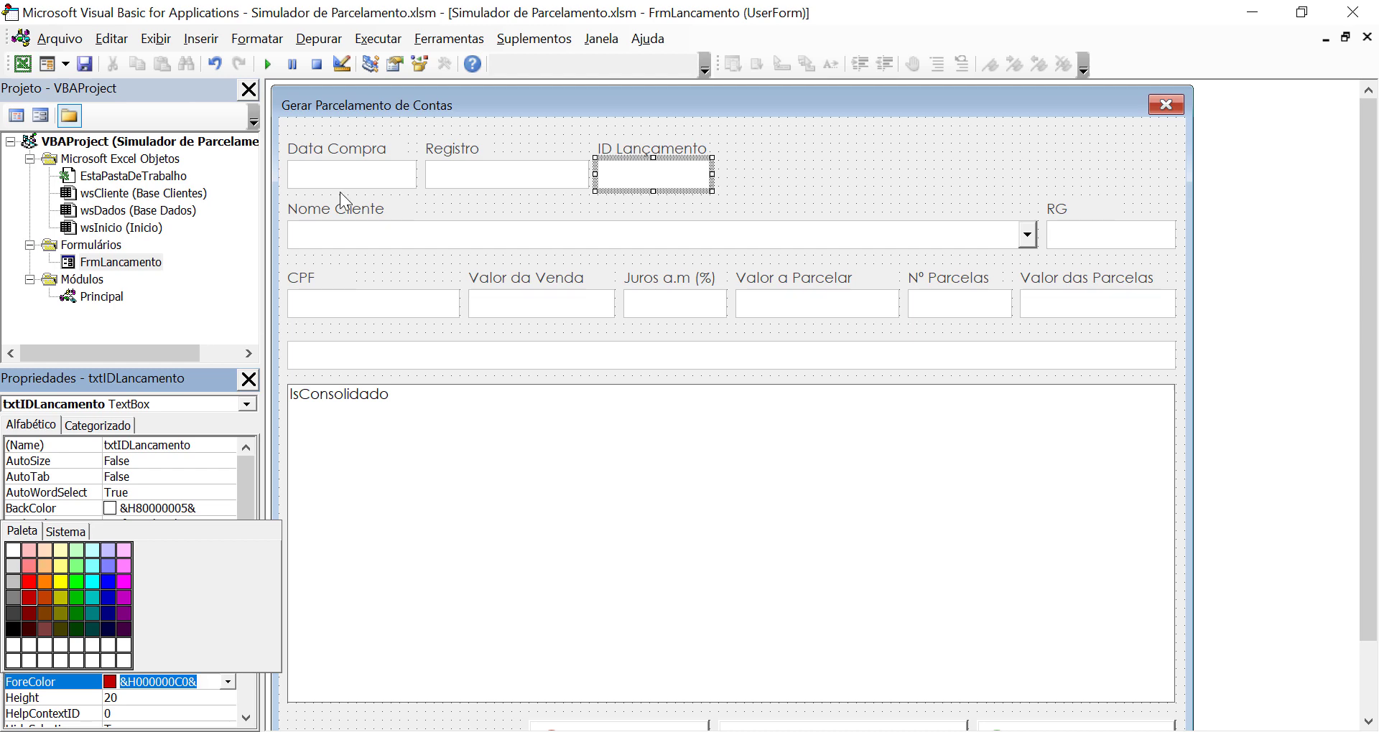
{"action": "left_click", "coordinate": [471, 109]}
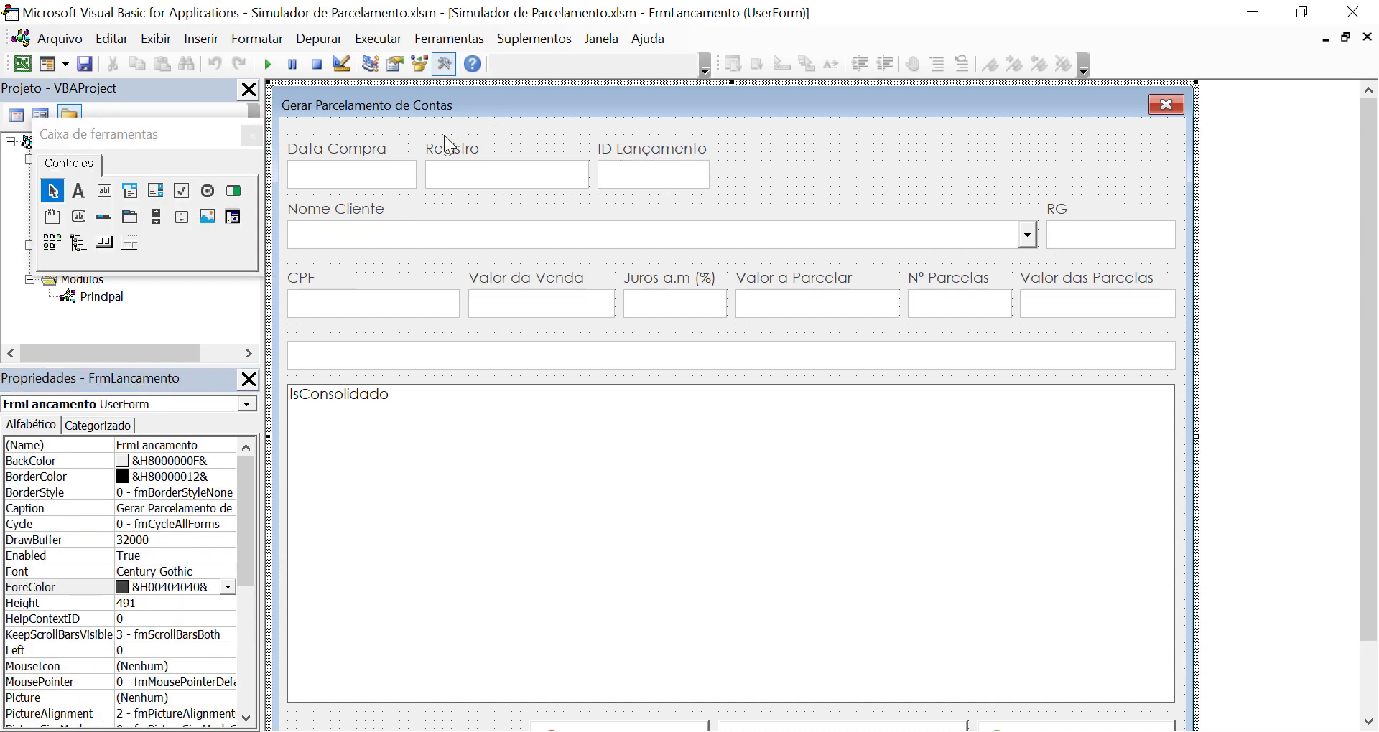
{"action": "left_click", "coordinate": [85, 71]}
{"action": "left_click_drag", "start_coordinate": [1369, 581], "coordinate": [1369, 653]}
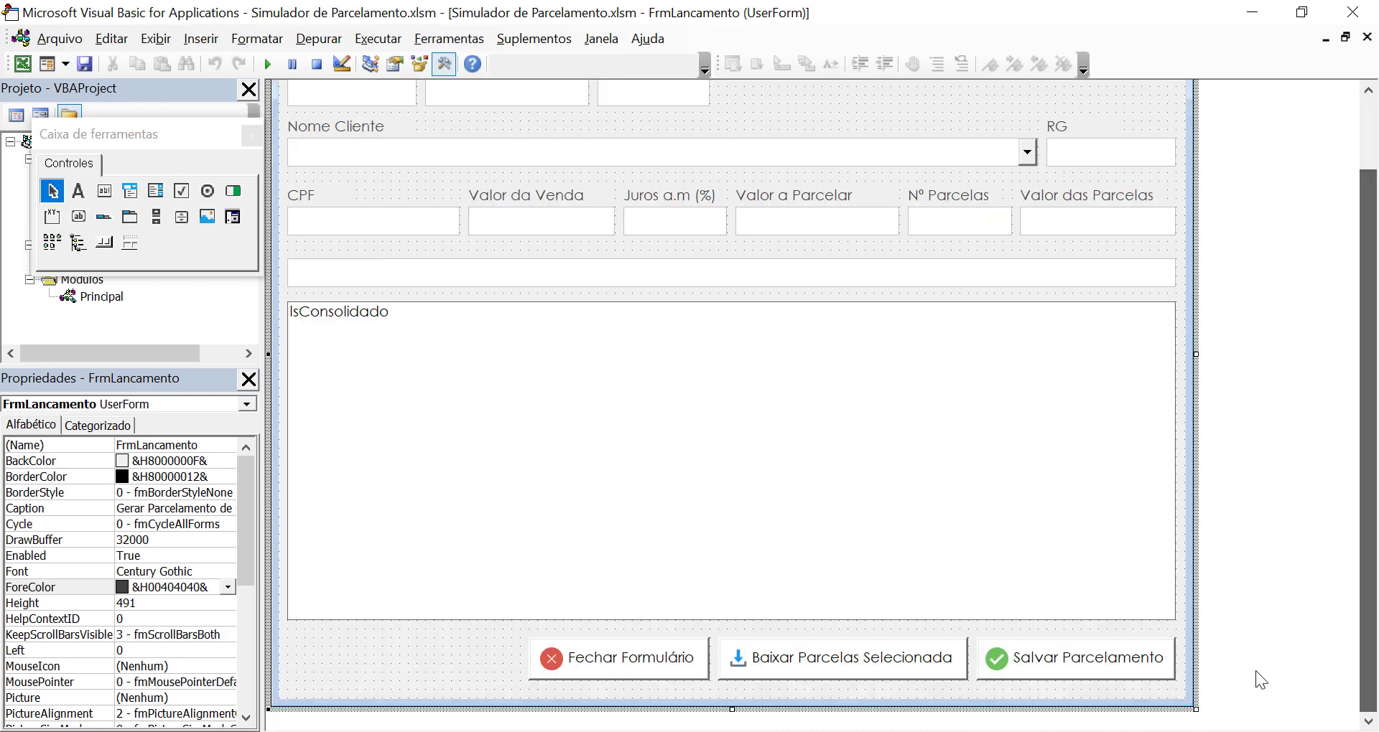
- Open the Salvar Parcelamento button's click routine and add the comment 'Salva as parcelas na tabela de dados' above it
{"action": "double_click", "coordinate": [1111, 665]}
{"action": "scroll", "coordinate": [663, 339], "scroll_direction": "up", "scroll_amount": 1}
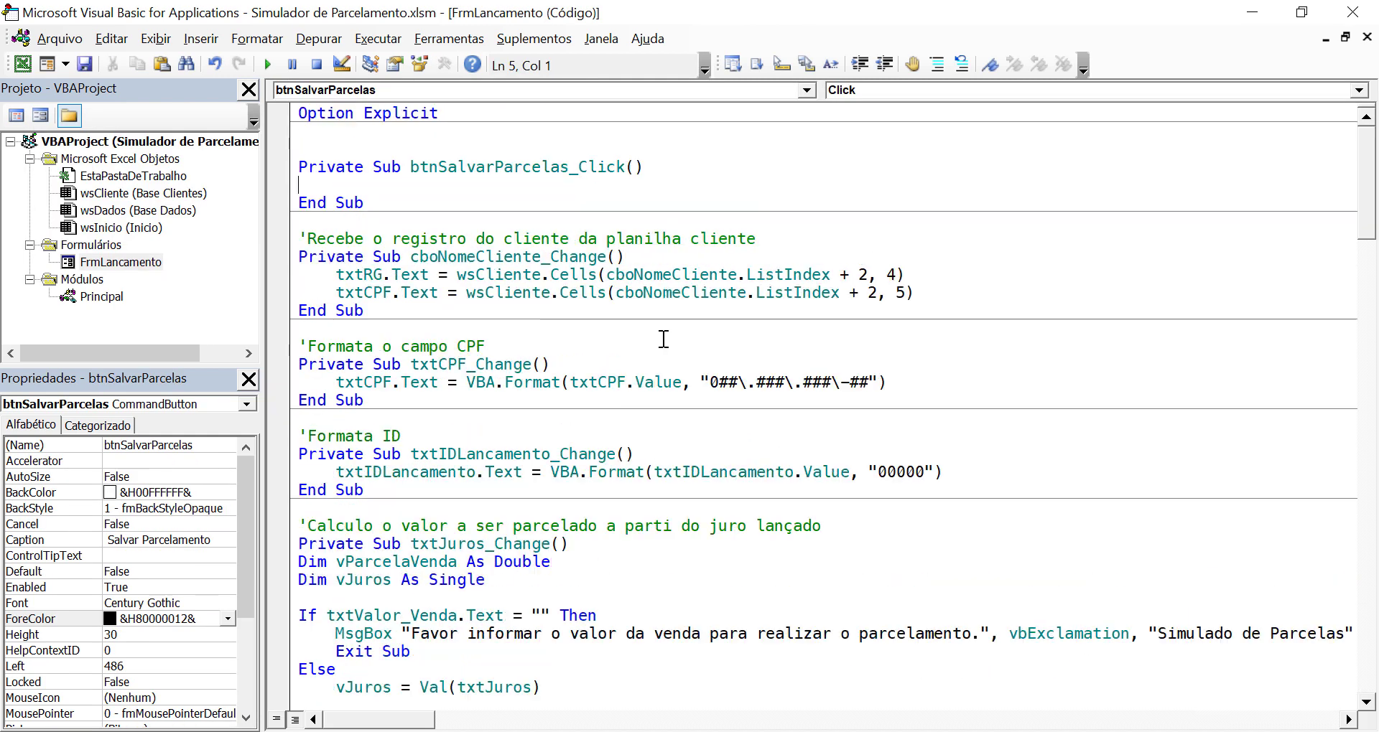
{"action": "left_click", "coordinate": [322, 154]}
{"action": "type", "text": "'"}
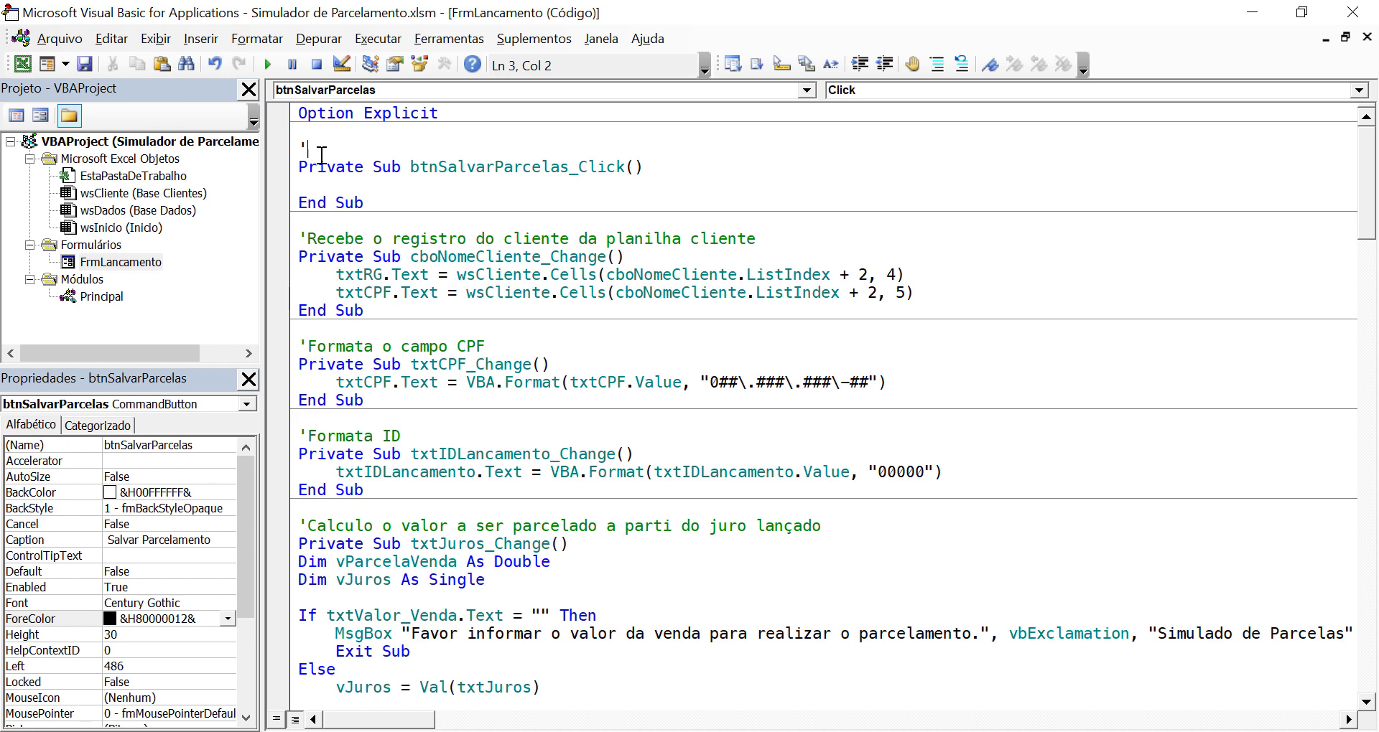
{"action": "type", "text": "Salva as"}
{"action": "type", "text": " parcelas "}
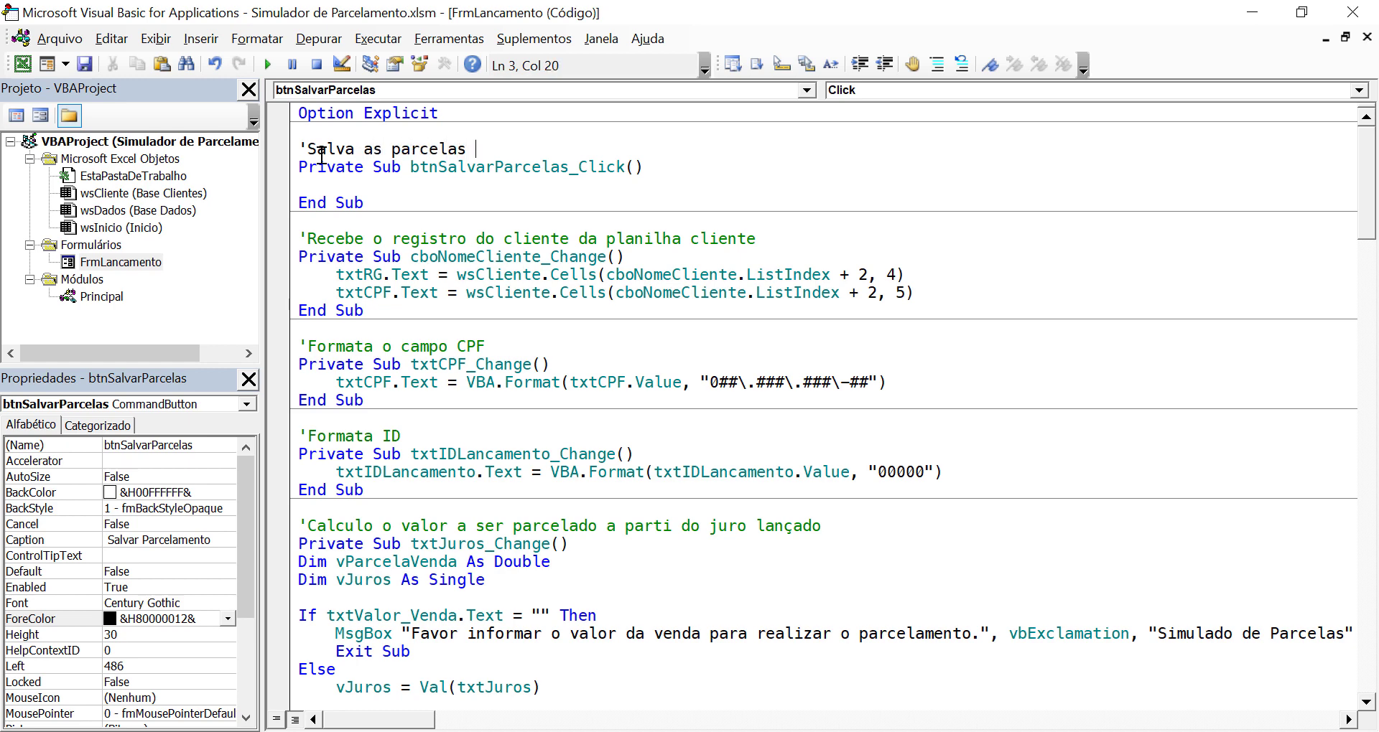
{"action": "type", "text": "na tabel"}
{"action": "type", "text": "a de dados"}
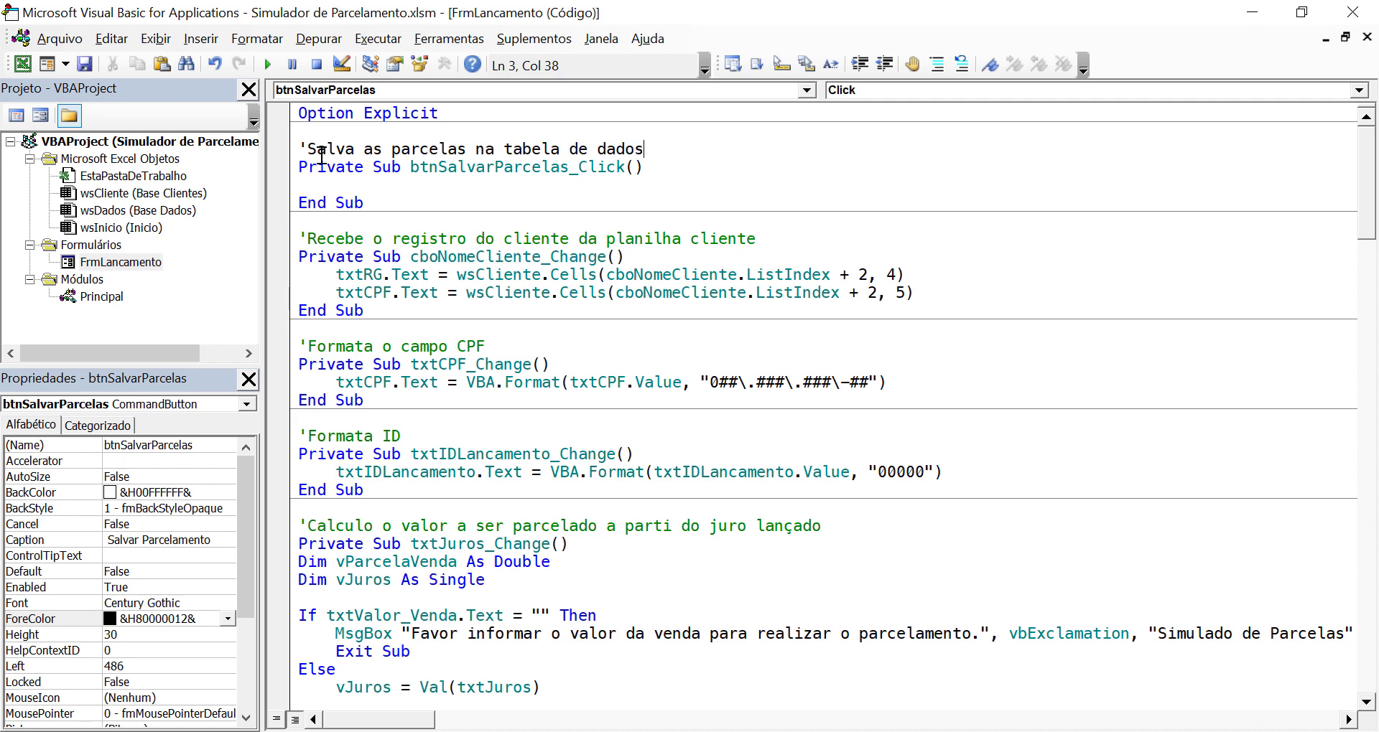
- Declare lin As Long and i As Integer inside btnSalvarParcelas_Click
{"action": "left_click", "coordinate": [295, 184]}
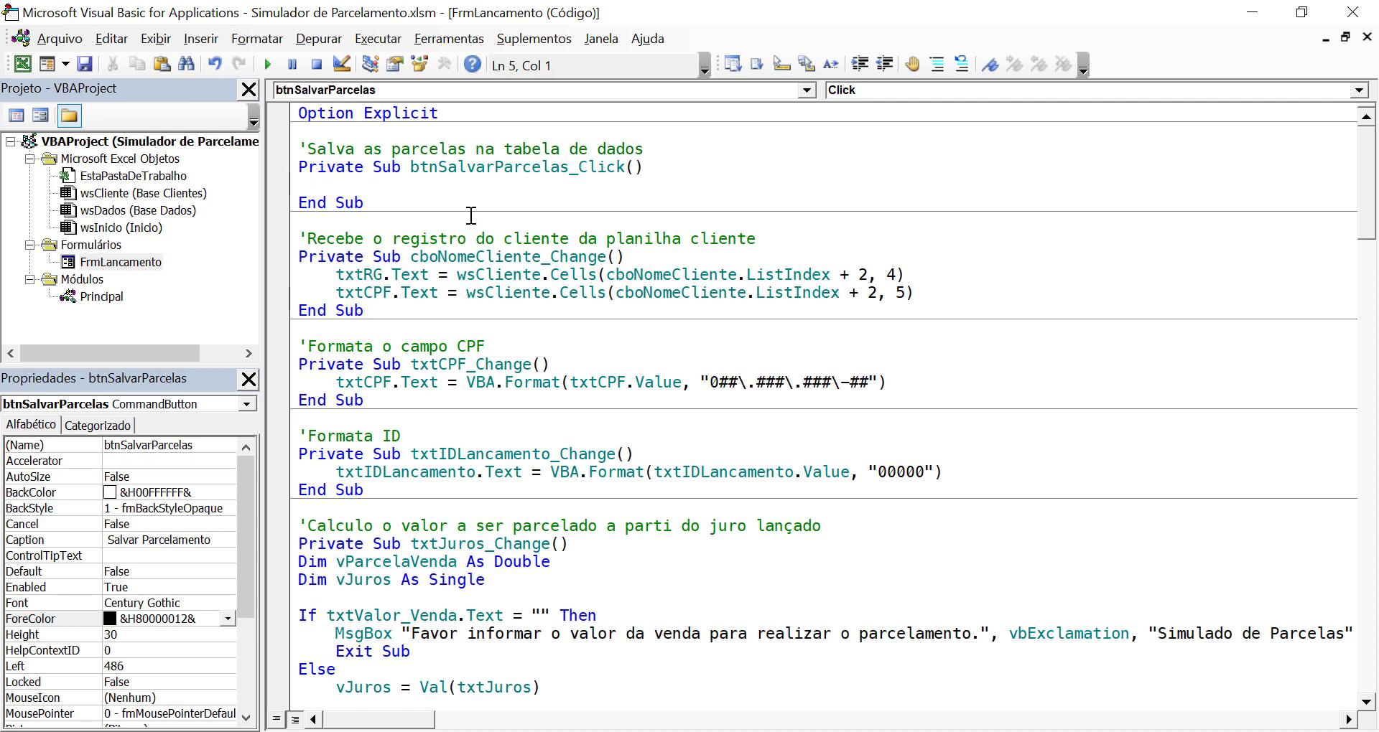
{"action": "type", "text": "dim "}
{"action": "type", "text": "li"}
{"action": "type", "text": "n "}
{"action": "type", "text": "as l"}
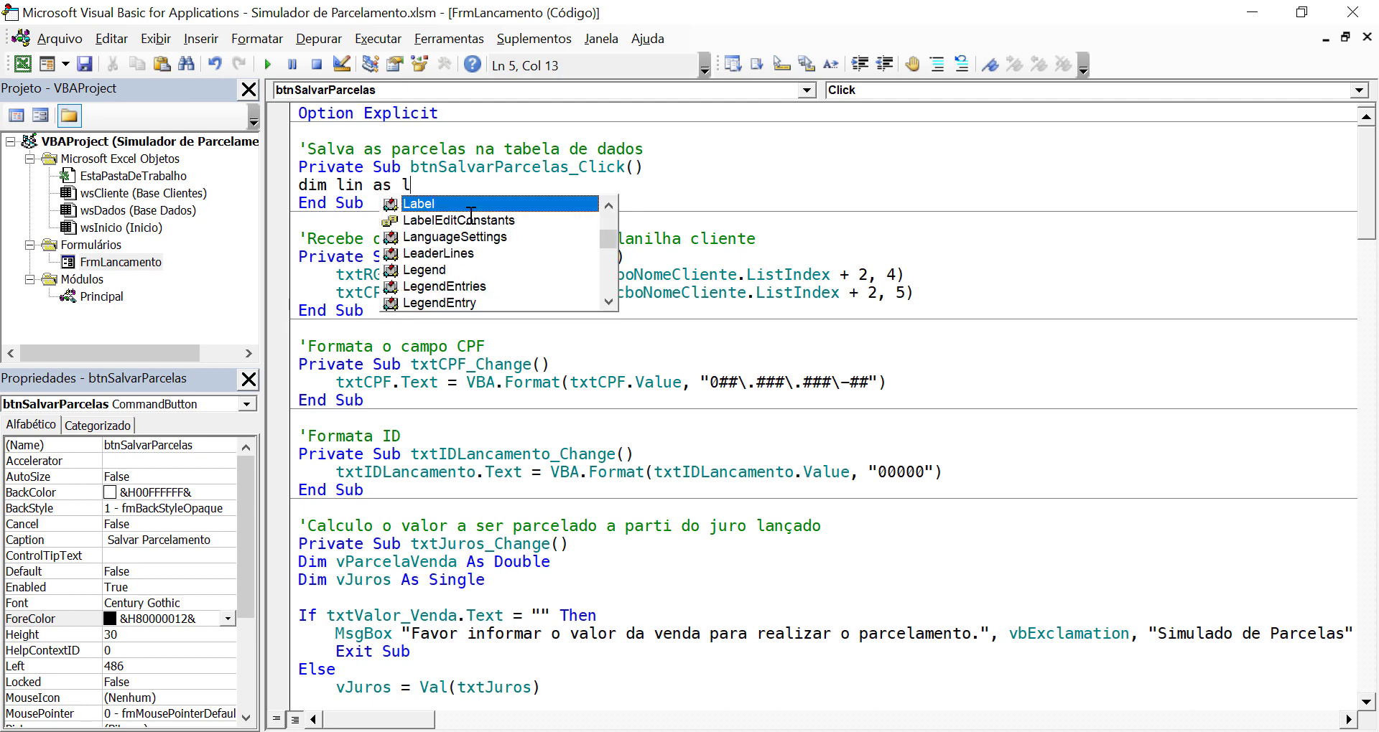
{"action": "type", "text": "on"}
{"action": "key", "text": "Tab"}
{"action": "key", "text": "Return"}
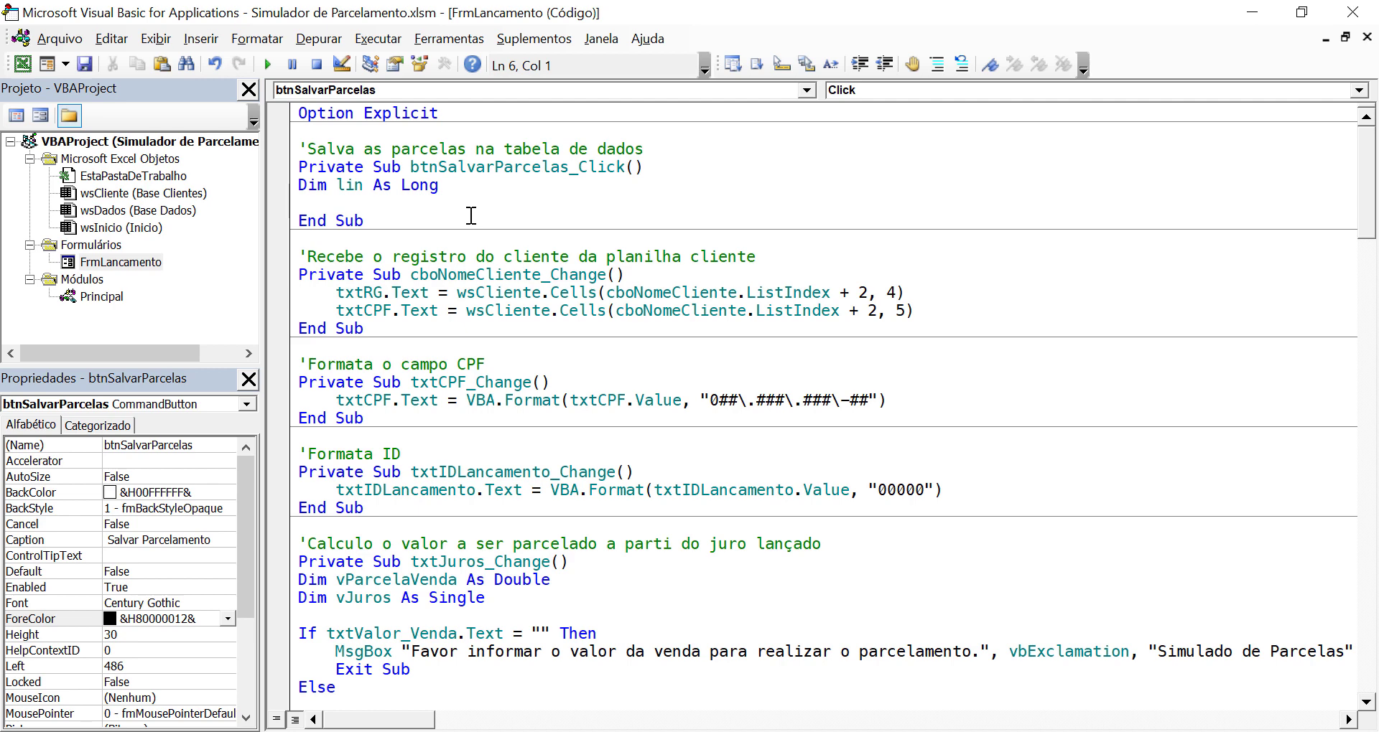
{"action": "type", "text": "dim i"}
{"action": "type", "text": " as in"}
{"action": "key", "text": "Tab"}
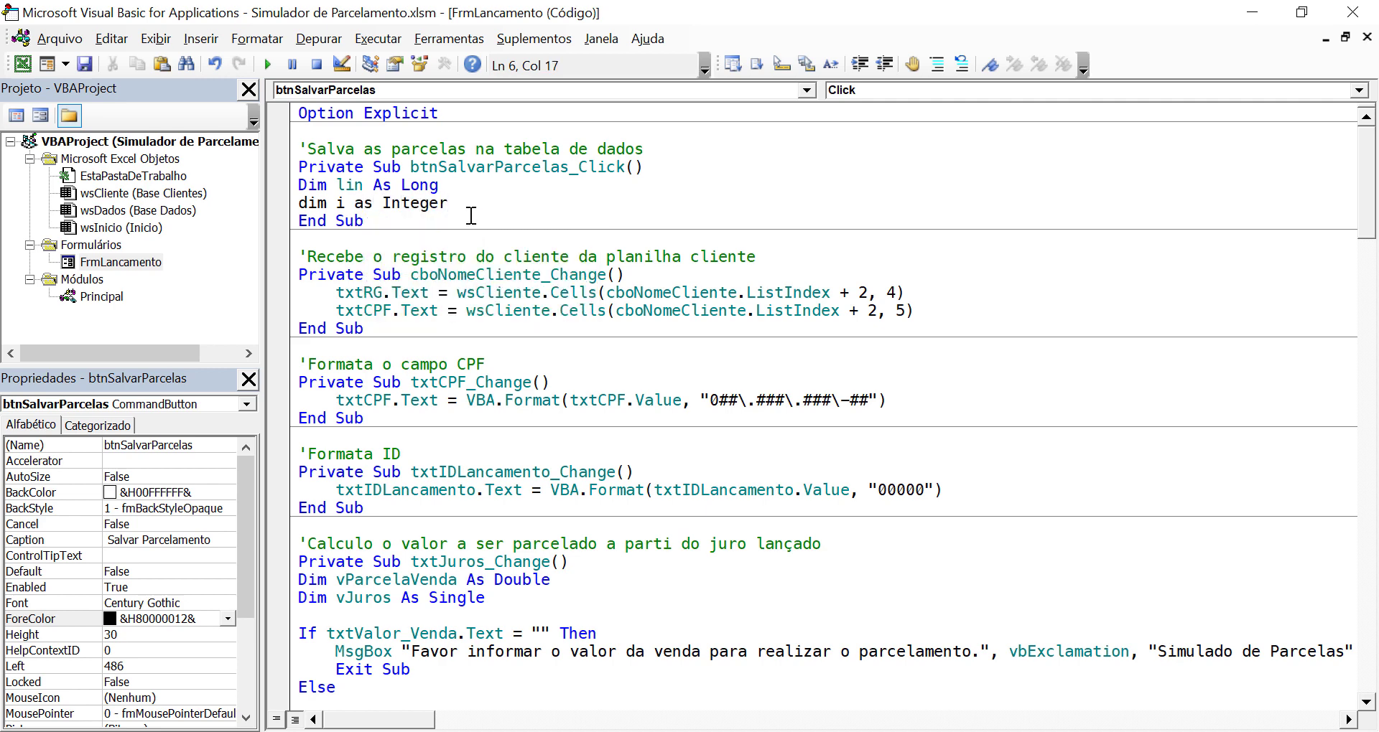
{"action": "key", "text": "Return"}
{"action": "key", "text": "Return"}
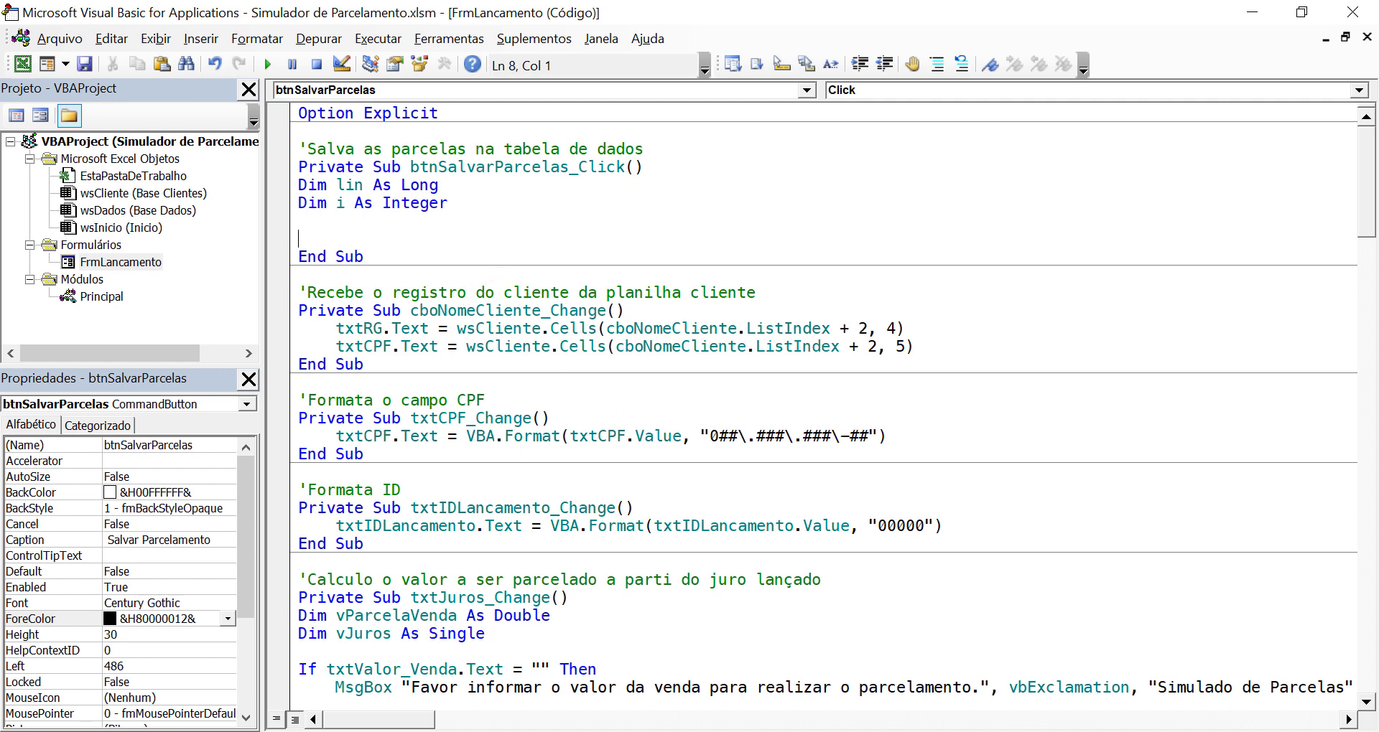
- Add the statement lin = wsDados.Range("A:A").Find(Empty).Row below the declarations
{"action": "left_click", "coordinate": [324, 216]}
{"action": "key", "text": "Return"}
{"action": "type", "text": "lin"}
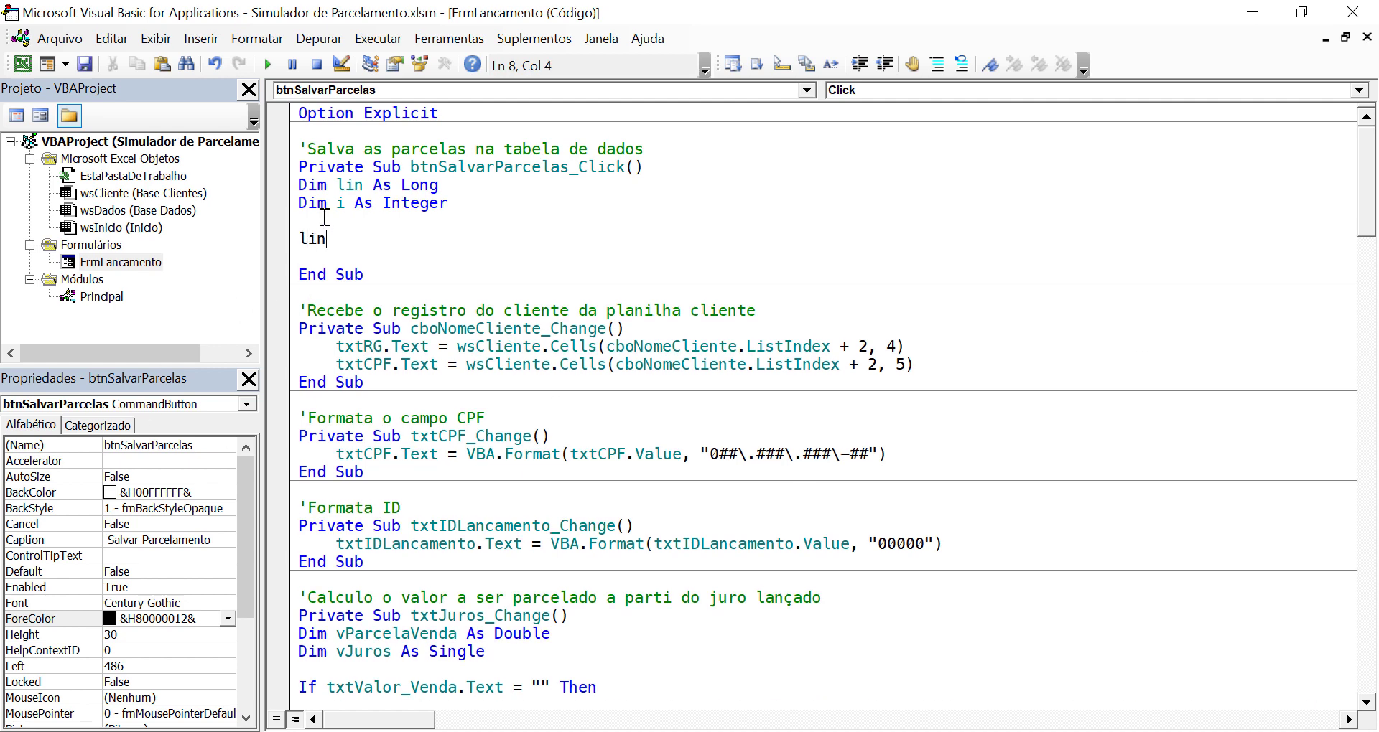
{"action": "type", "text": " ="}
{"action": "type", "text": "wsdado"}
{"action": "type", "text": "s"}
{"action": "type", "text": ".ra"}
{"action": "key", "text": "Tab"}
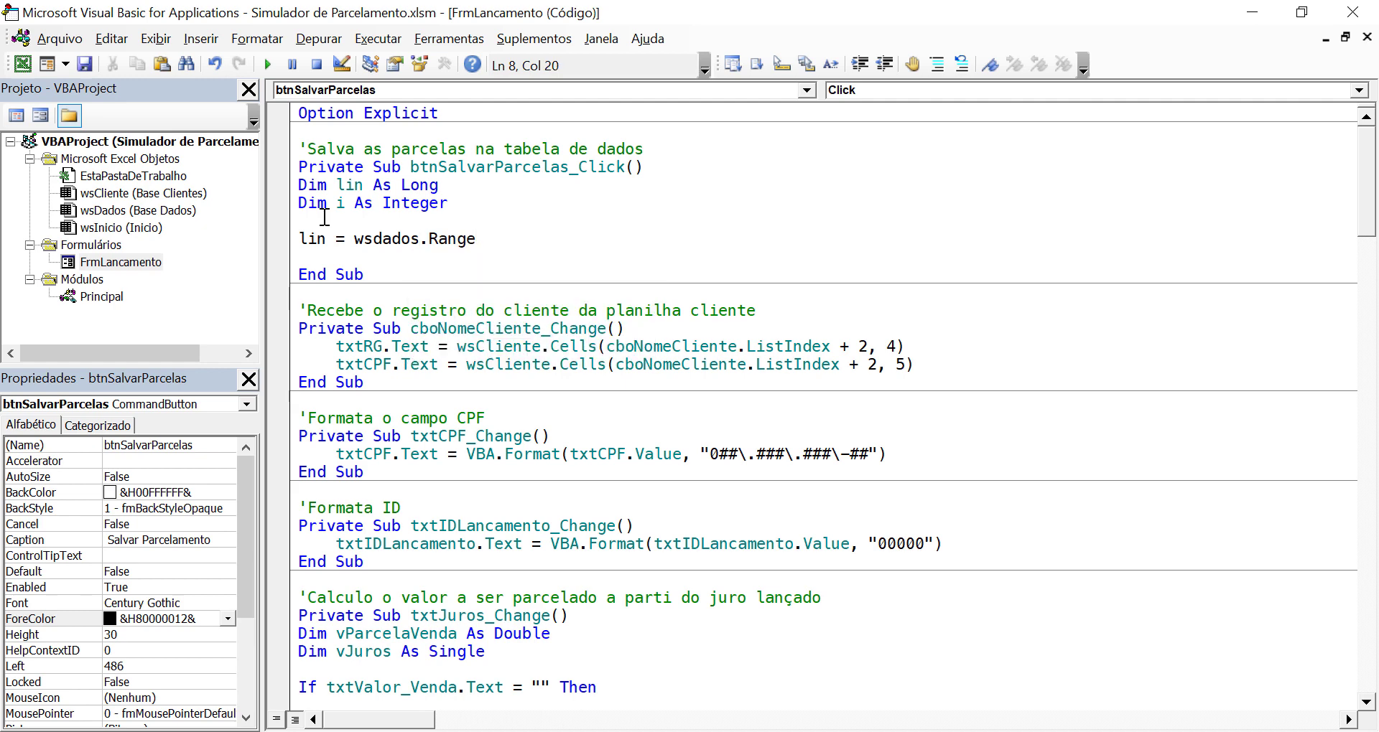
{"action": "type", "text": "(\"A:"}
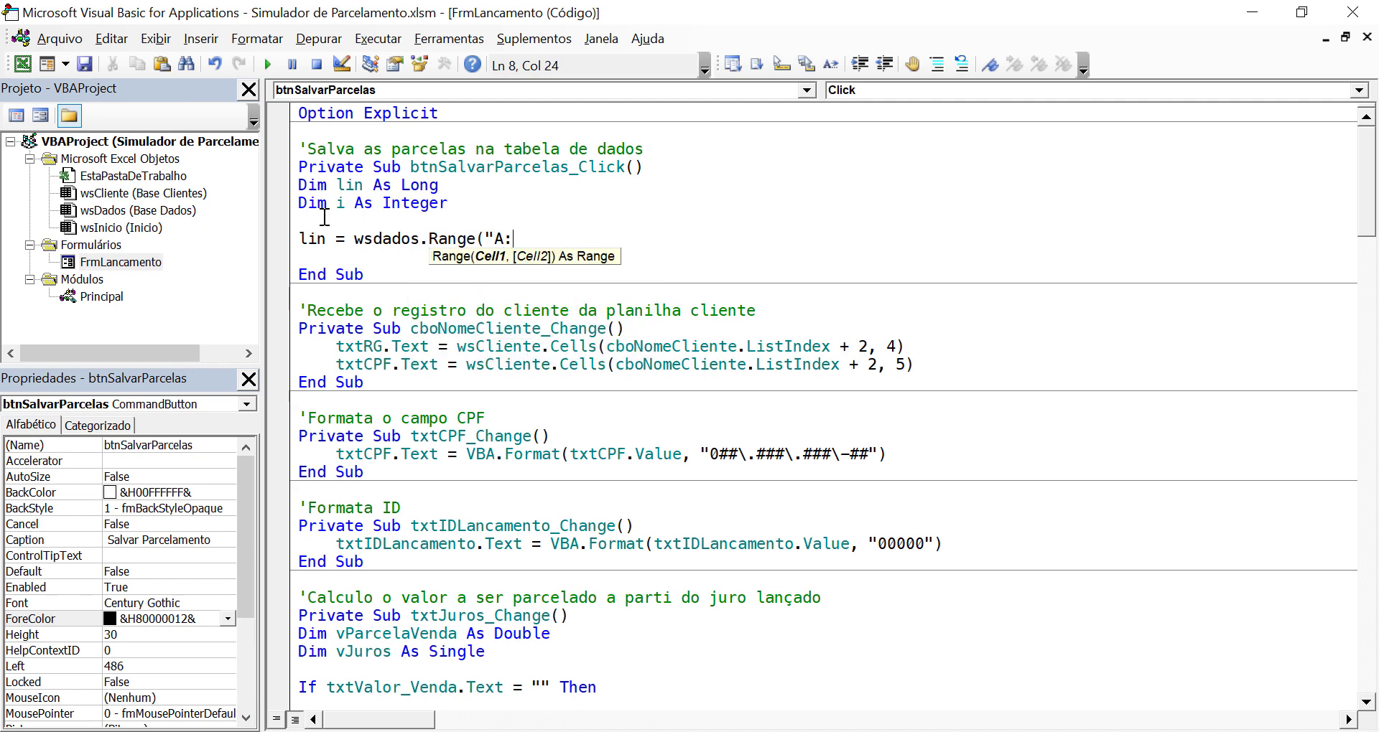
{"action": "type", "text": "A\")"}
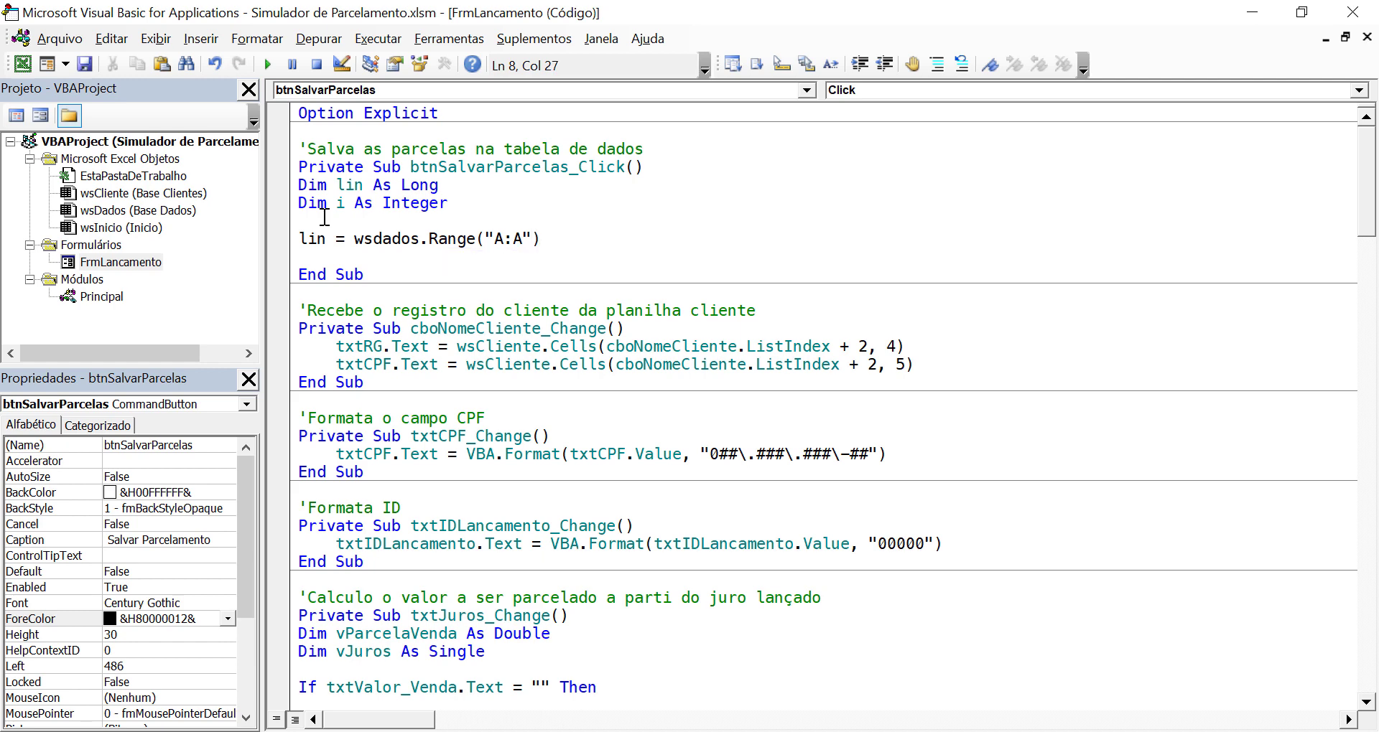
{"action": "type", "text": ".fin"}
{"action": "key", "text": "Tab"}
{"action": "type", "text": "("}
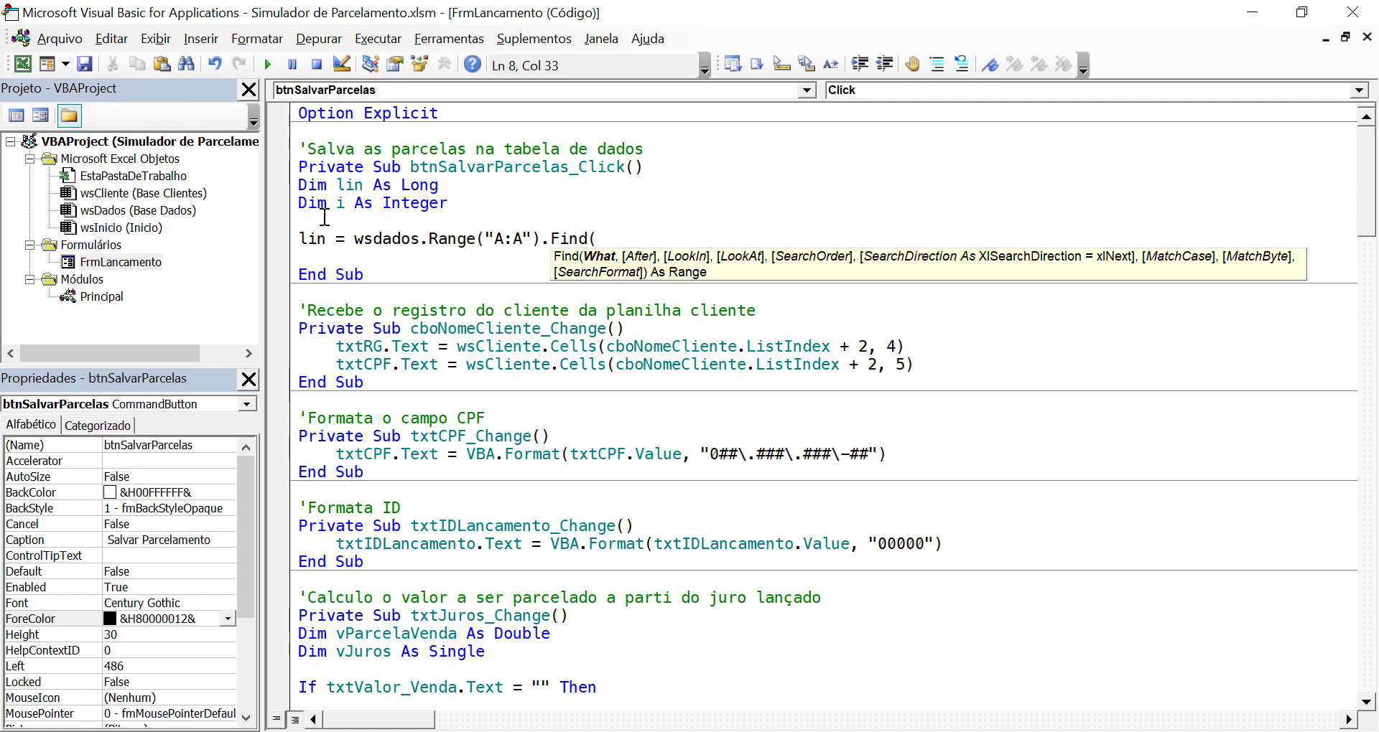
{"action": "type", "text": "em"}
{"action": "key", "text": "ctrl+space"}
{"action": "type", "text": ")"}
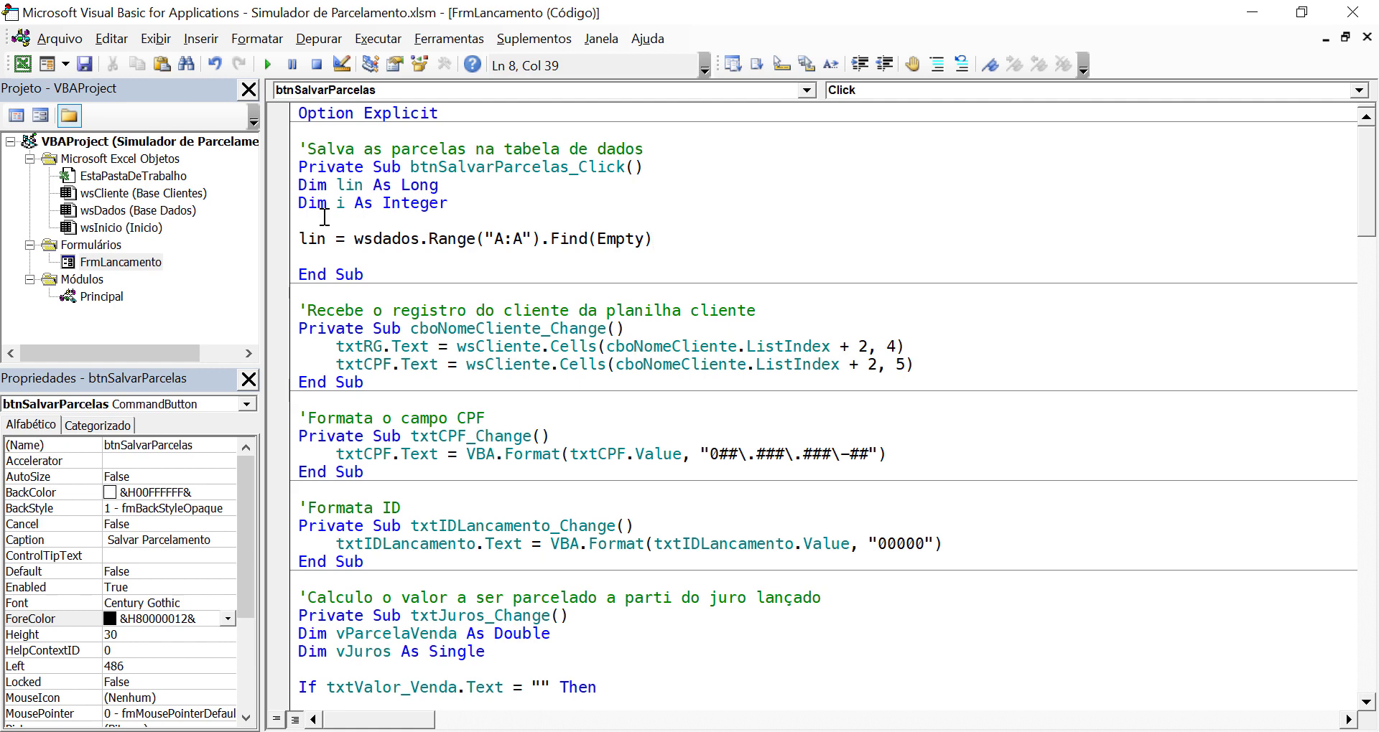
{"action": "type", "text": ".r"}
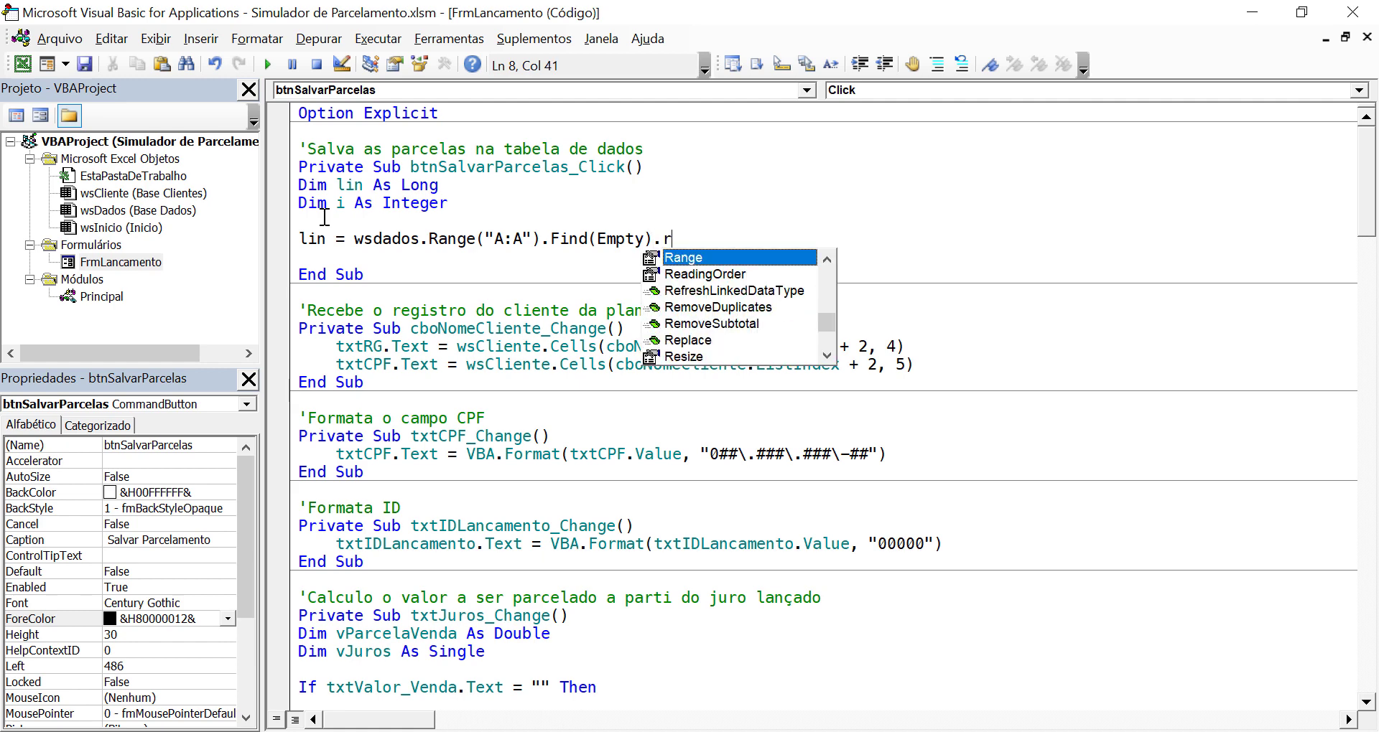
{"action": "type", "text": "o"}
{"action": "key", "text": "Tab"}
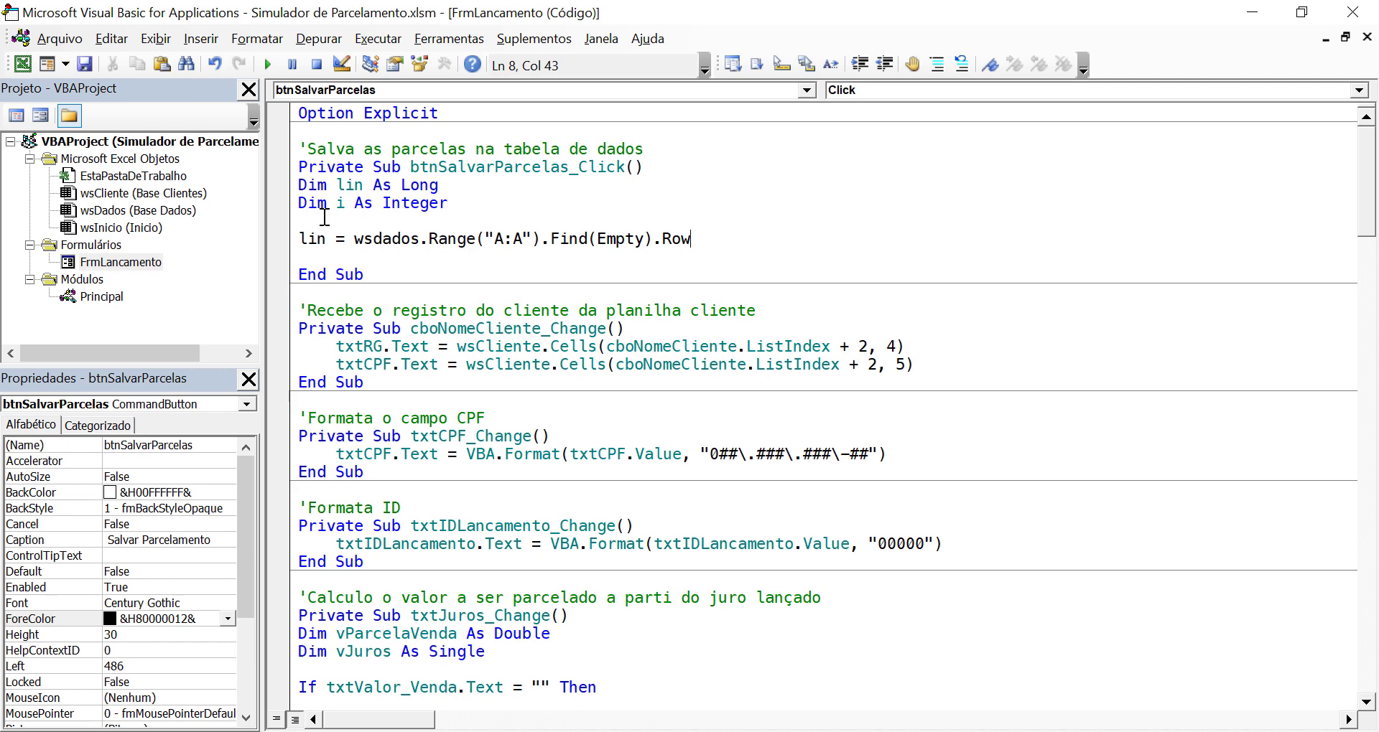
{"action": "key", "text": "Return"}
{"action": "key", "text": "Return"}
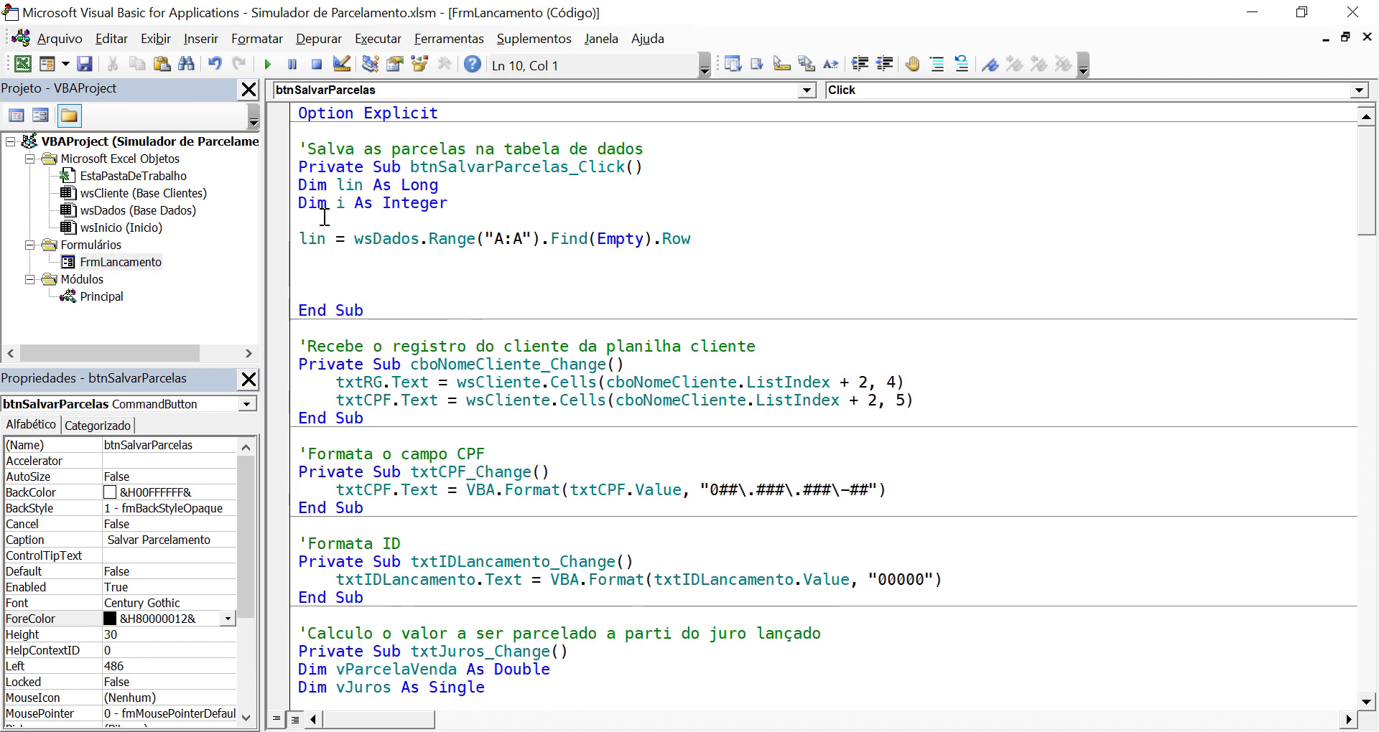
- Write the loop For i = 1 To txtN_Parcelas.Text closed by Next i
{"action": "type", "text": "for i "}
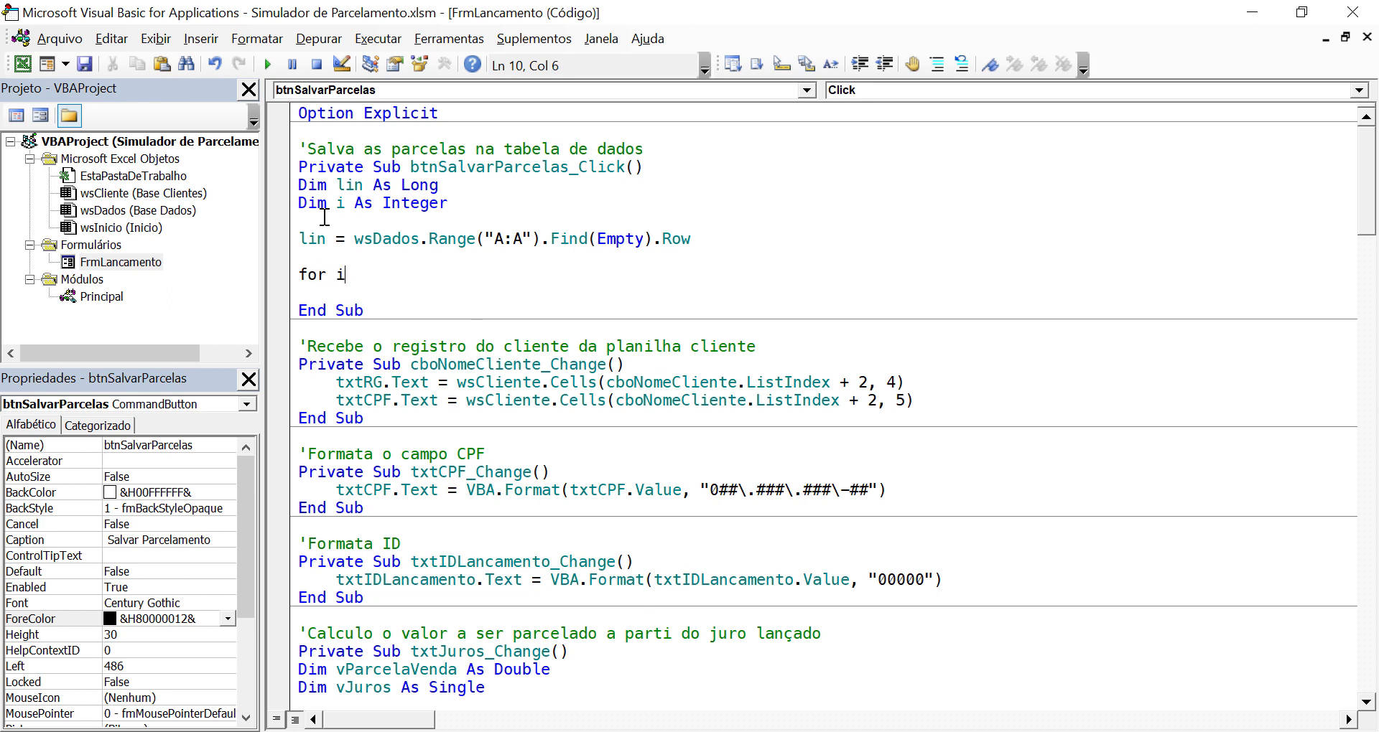
{"action": "type", "text": "="}
{"action": "key", "text": "BackSpace"}
{"action": "type", "text": "= "}
{"action": "type", "text": "1 to "}
{"action": "type", "text": "txt"}
{"action": "type", "text": "N"}
{"action": "key", "text": "ctrl+space"}
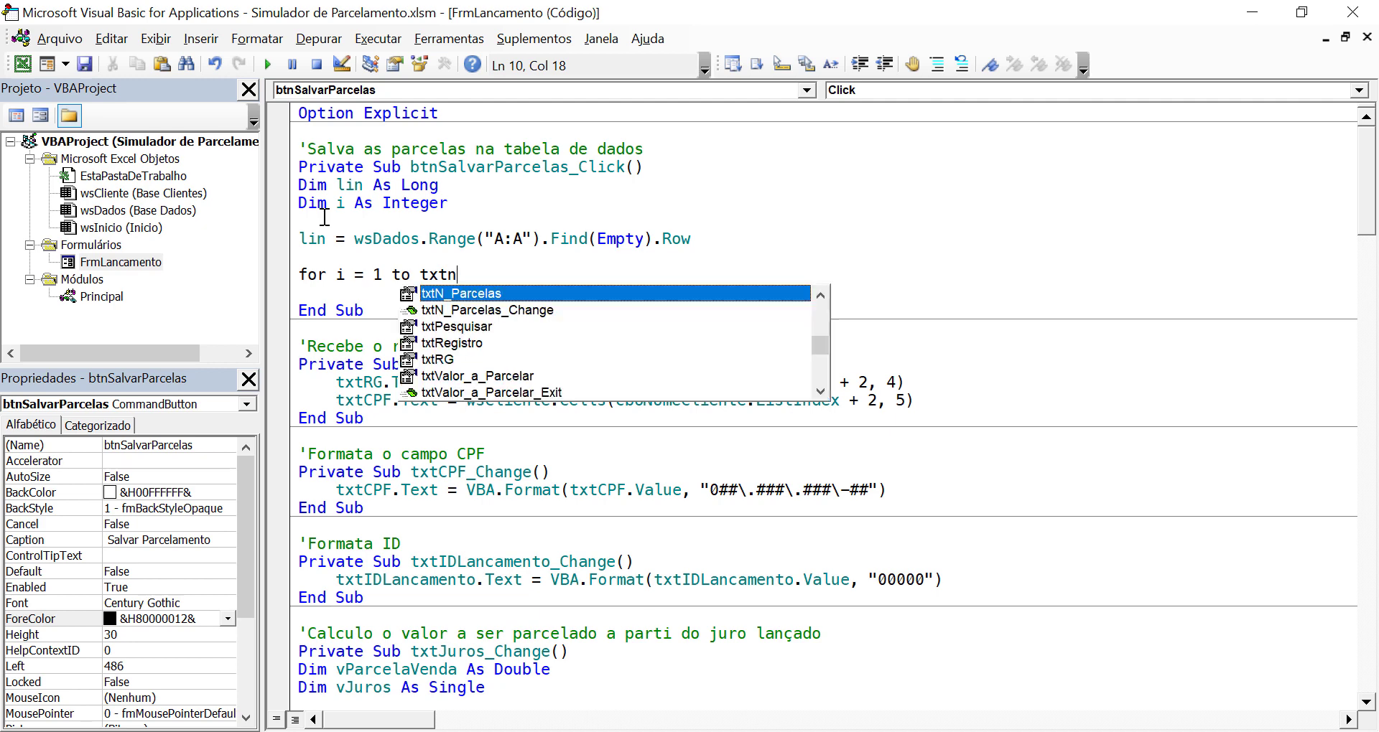
{"action": "key", "text": "Tab"}
{"action": "type", "text": "."}
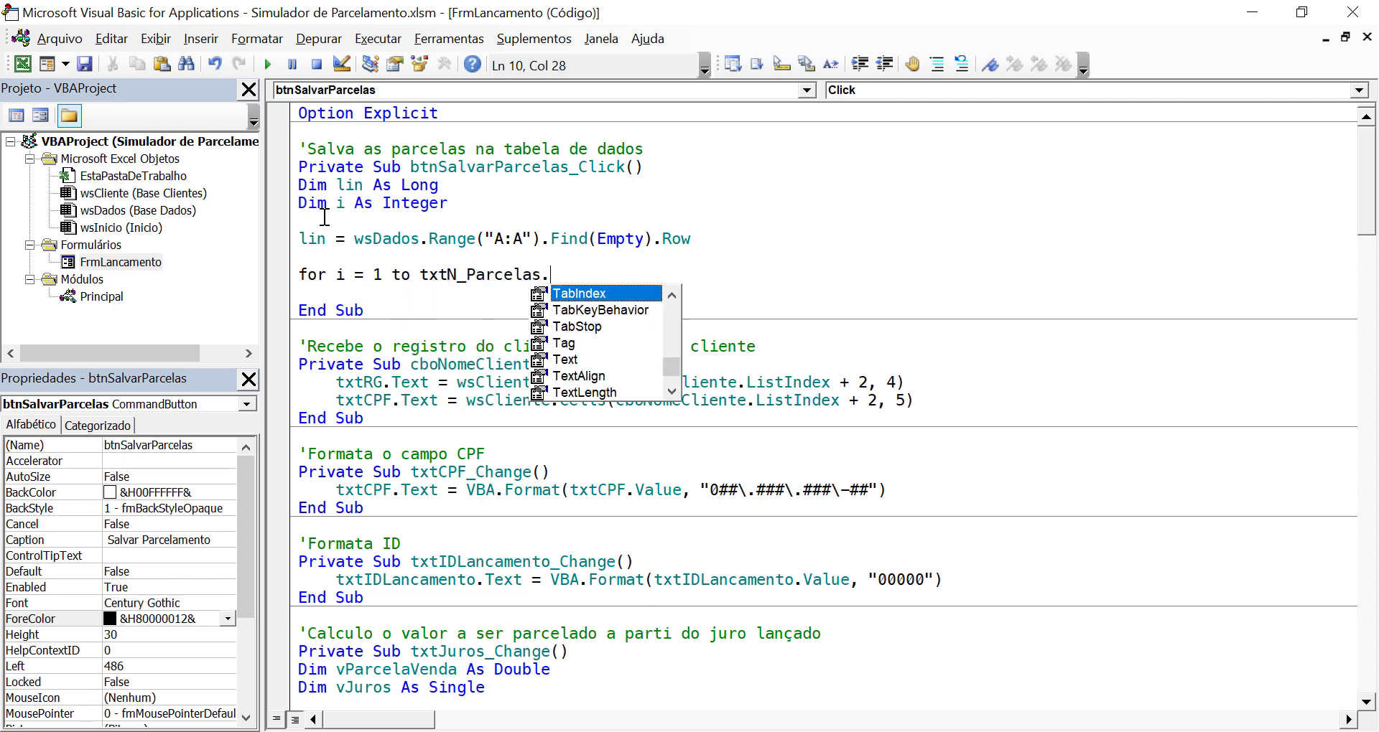
{"action": "type", "text": "tex"}
{"action": "key", "text": "Tab"}
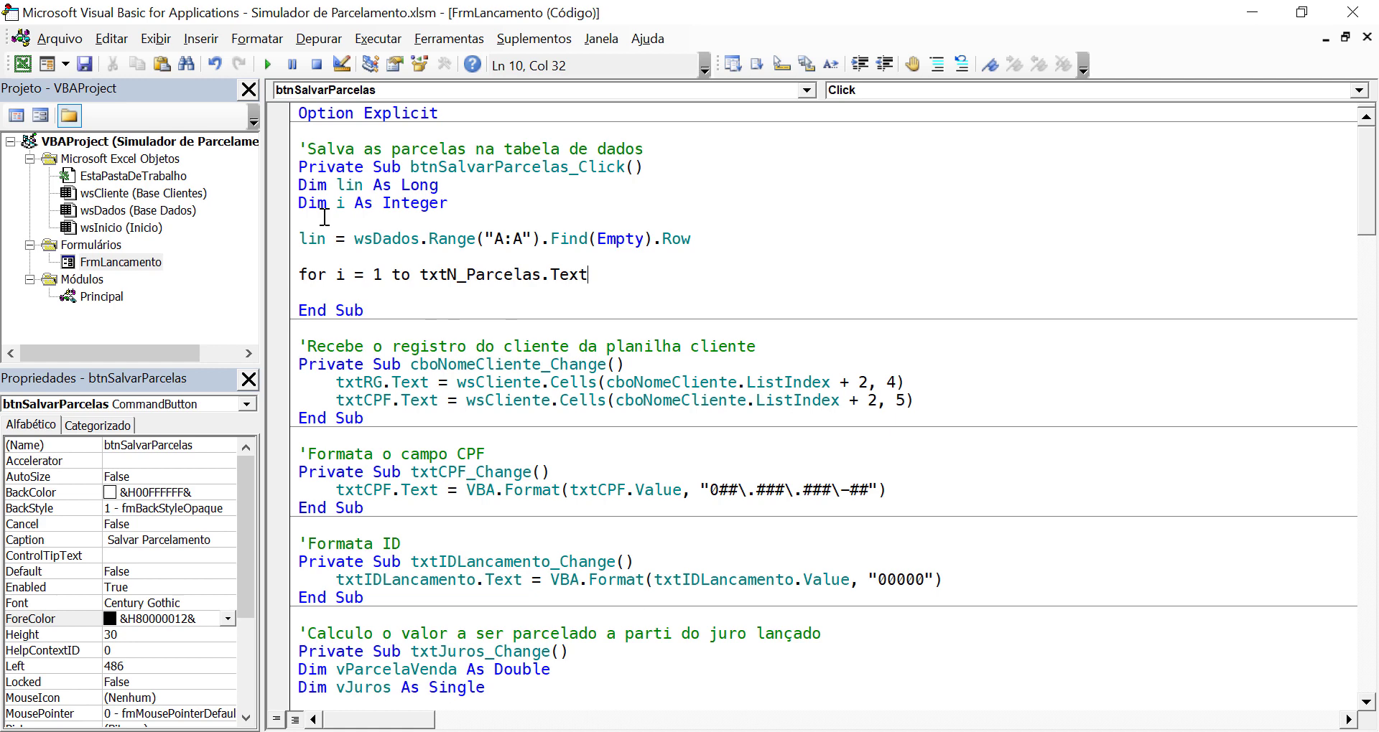
{"action": "key", "text": "Return"}
{"action": "key", "text": "Return"}
{"action": "type", "text": "ne"}
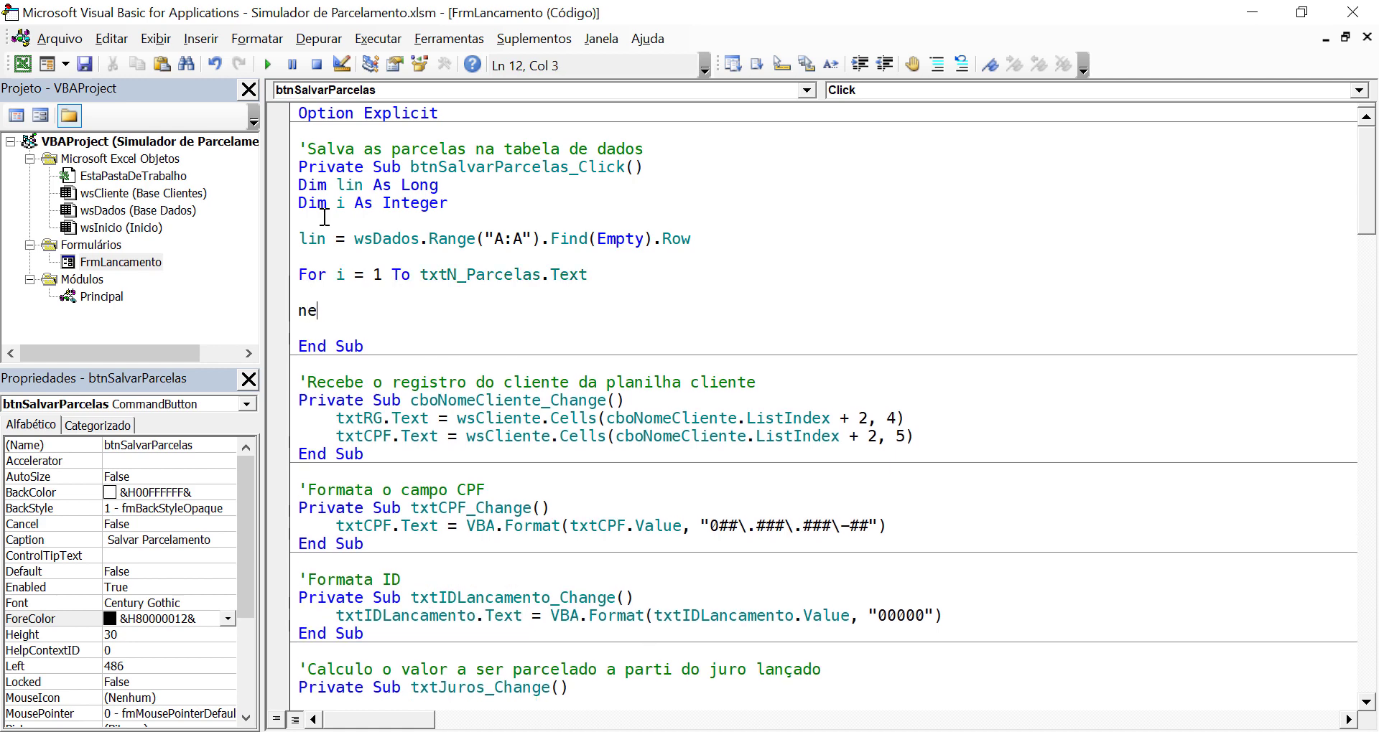
{"action": "type", "text": "xti"}
{"action": "key", "text": "BackSpace"}
{"action": "type", "text": "i"}
- Insert an empty With wsDados … End With block inside the loop
{"action": "key", "text": "Up"}
{"action": "key", "text": "Tab"}
{"action": "type", "text": "wit"}
{"action": "key", "text": "BackSpace"}
{"action": "type", "text": "th"}
{"action": "key", "text": "BackSpace"}
{"action": "type", "text": "h wsd"}
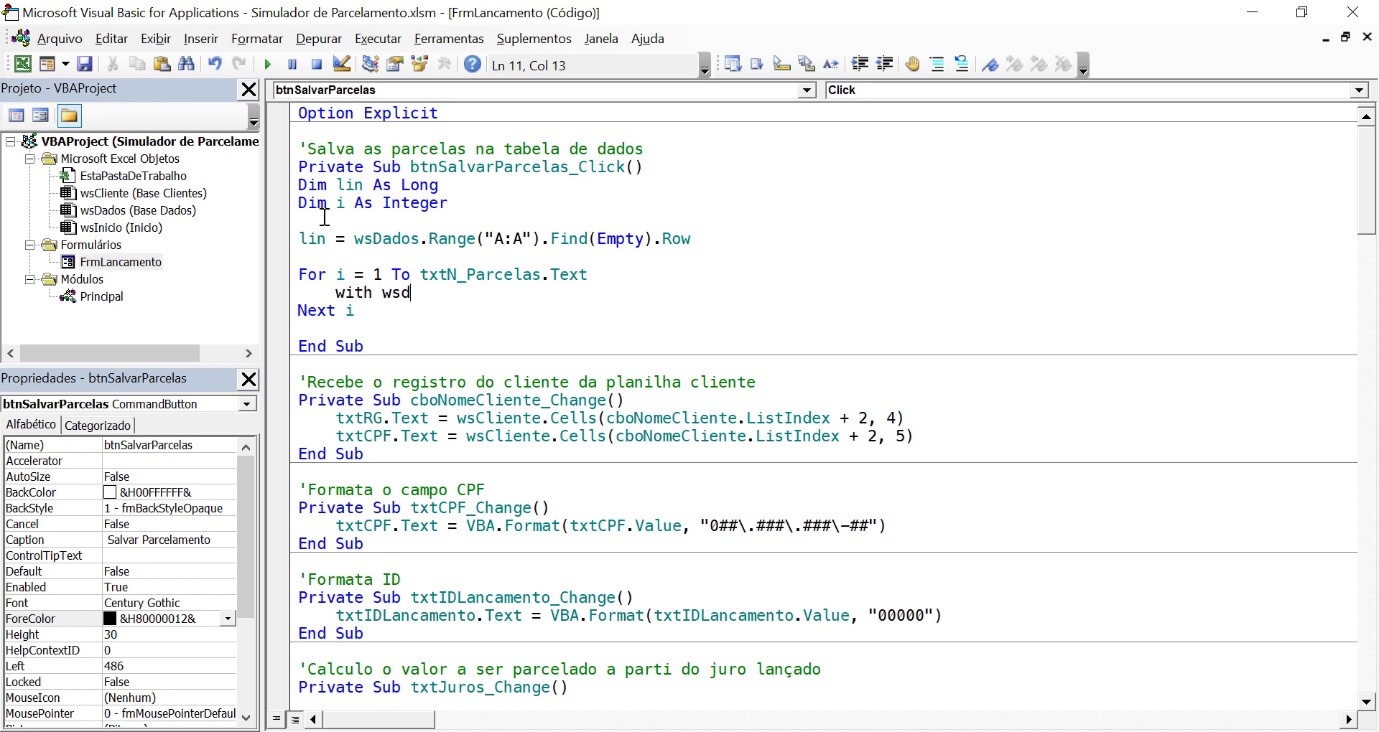
{"action": "type", "text": "ados"}
{"action": "key", "text": "Return"}
{"action": "key", "text": "Return"}
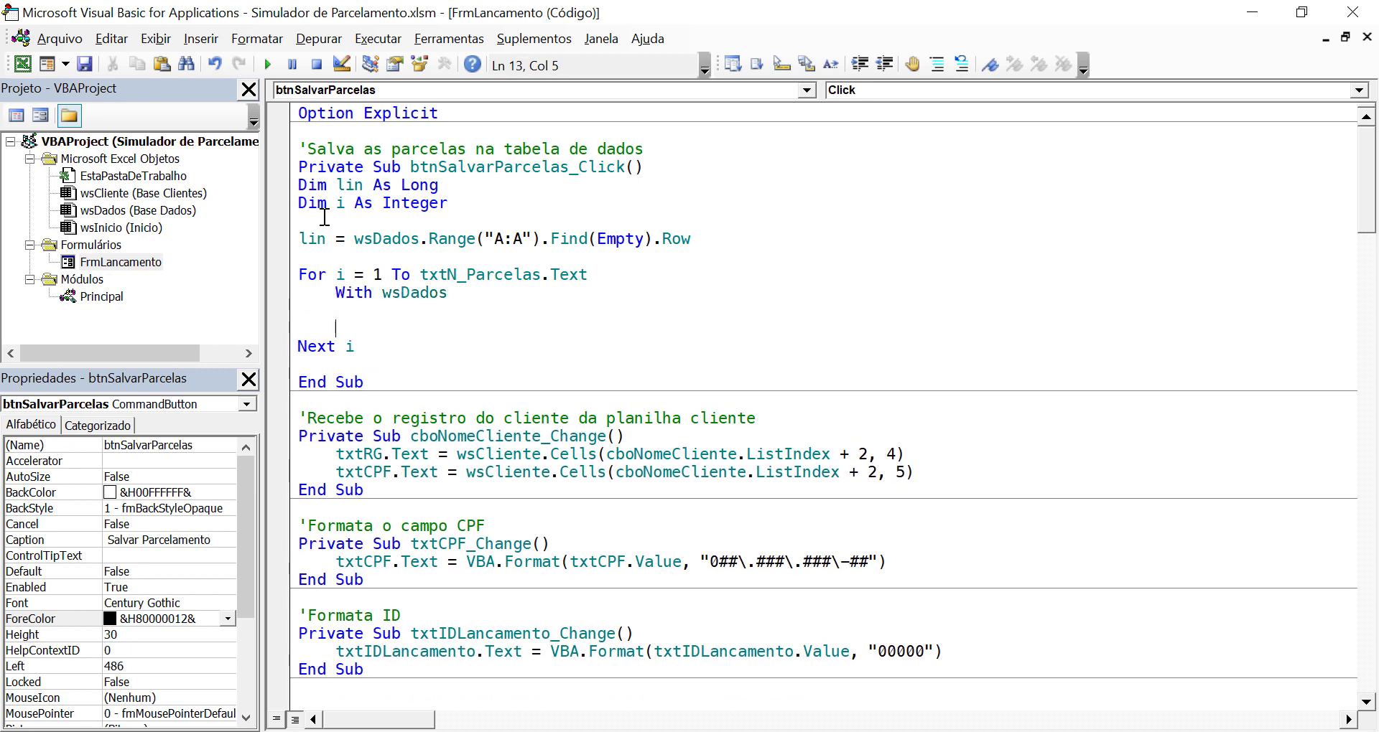
{"action": "key", "text": "Return"}
{"action": "type", "text": "end "}
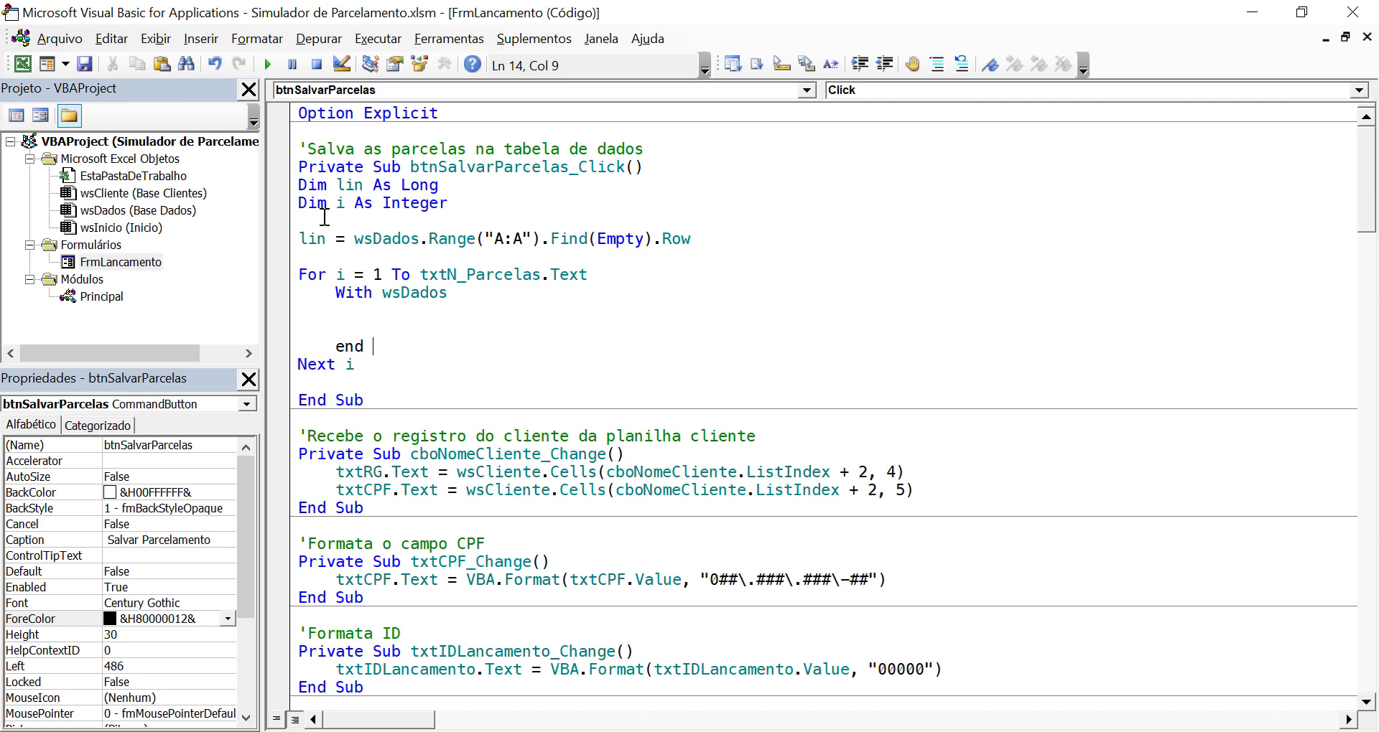
{"action": "type", "text": "with"}
{"action": "key", "text": "Up"}
- Type .Cells(lin, "A") = txtIDLancamento.Text inside the With block
{"action": "type", "text": ".Ce"}
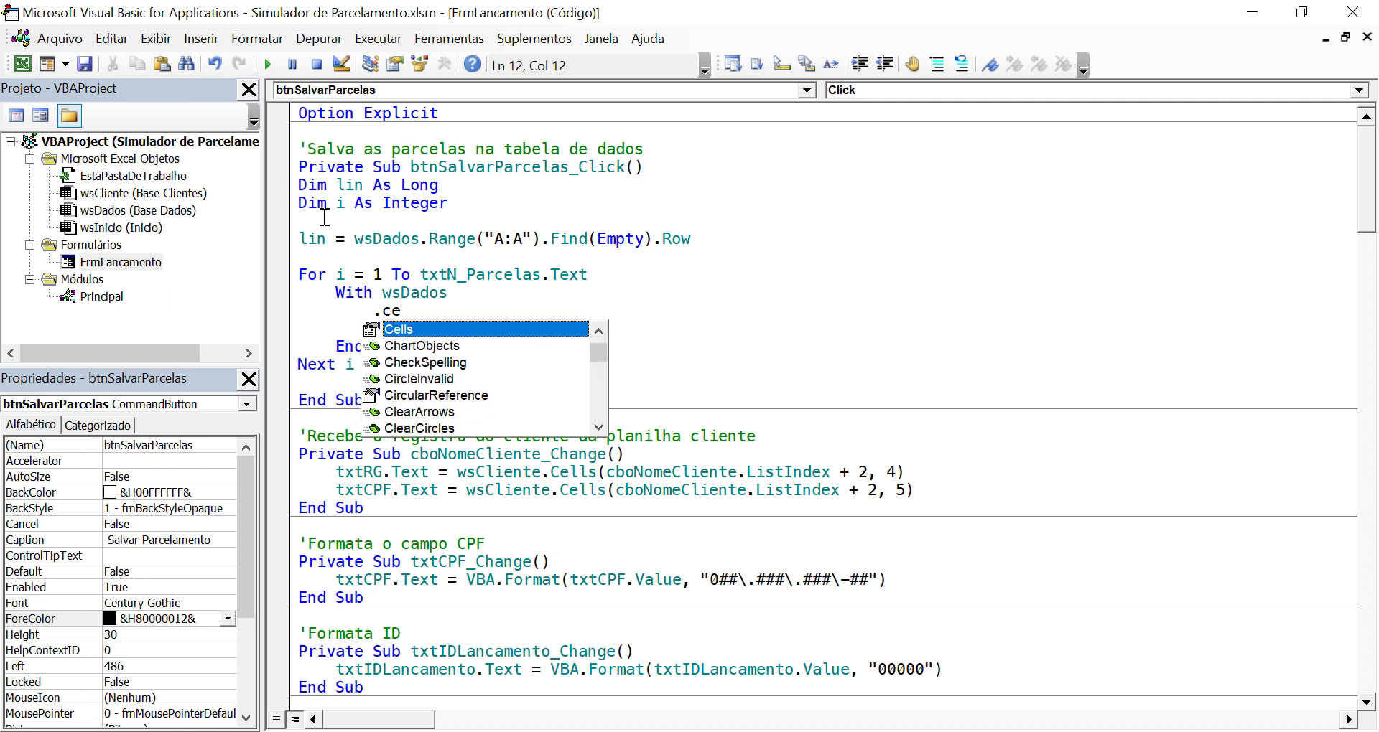
{"action": "type", "text": "lls9"}
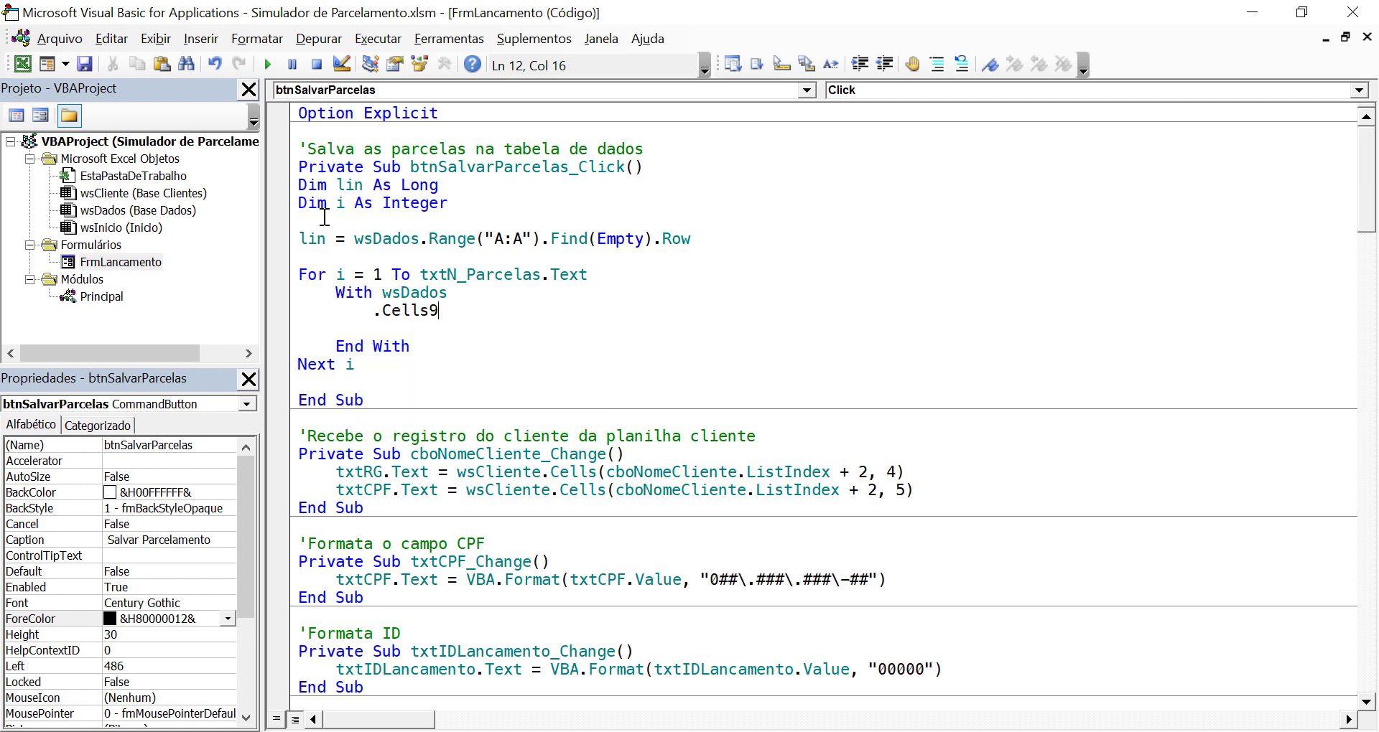
{"action": "type", "text": "k"}
{"action": "type", "text": "i"}
{"action": "key", "text": "BackSpace"}
{"action": "key", "text": "BackSpace"}
{"action": "key", "text": "BackSpace"}
{"action": "type", "text": "(lin"}
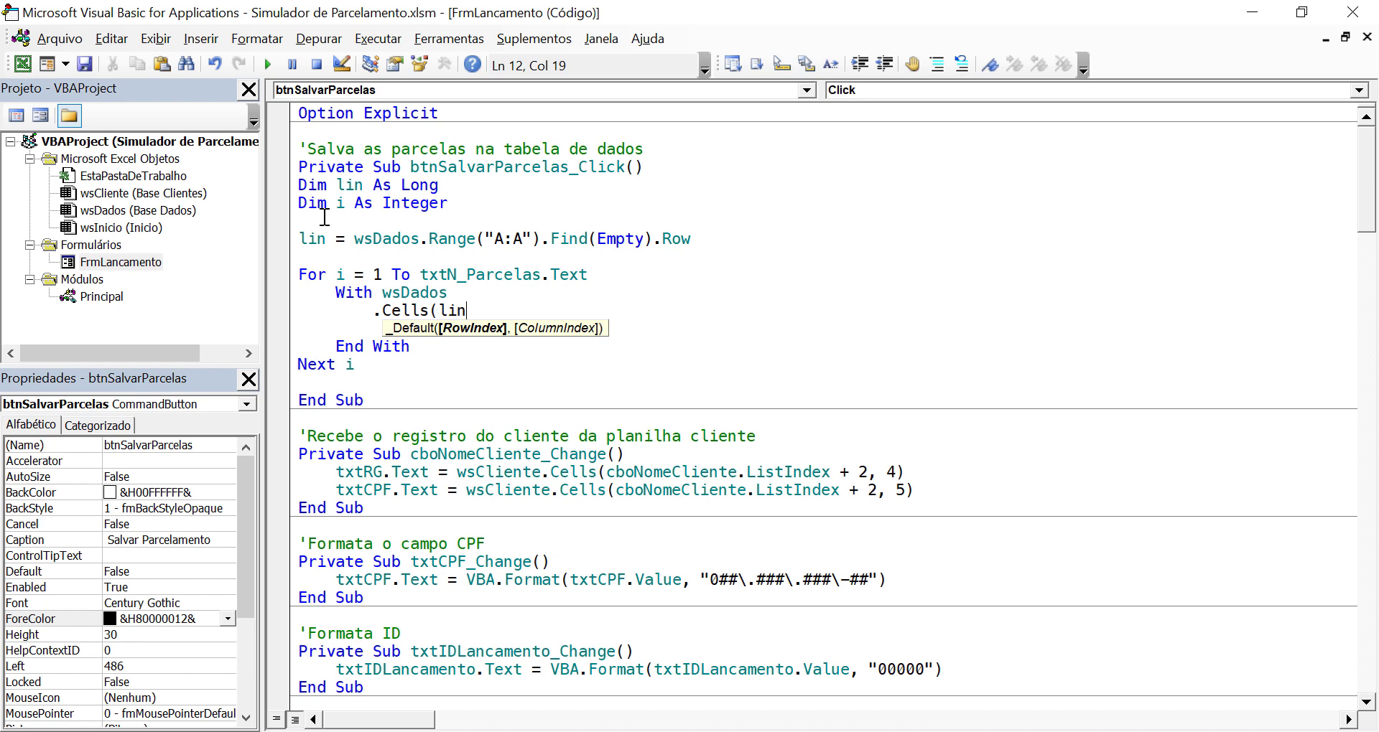
{"action": "type", "text": ","}
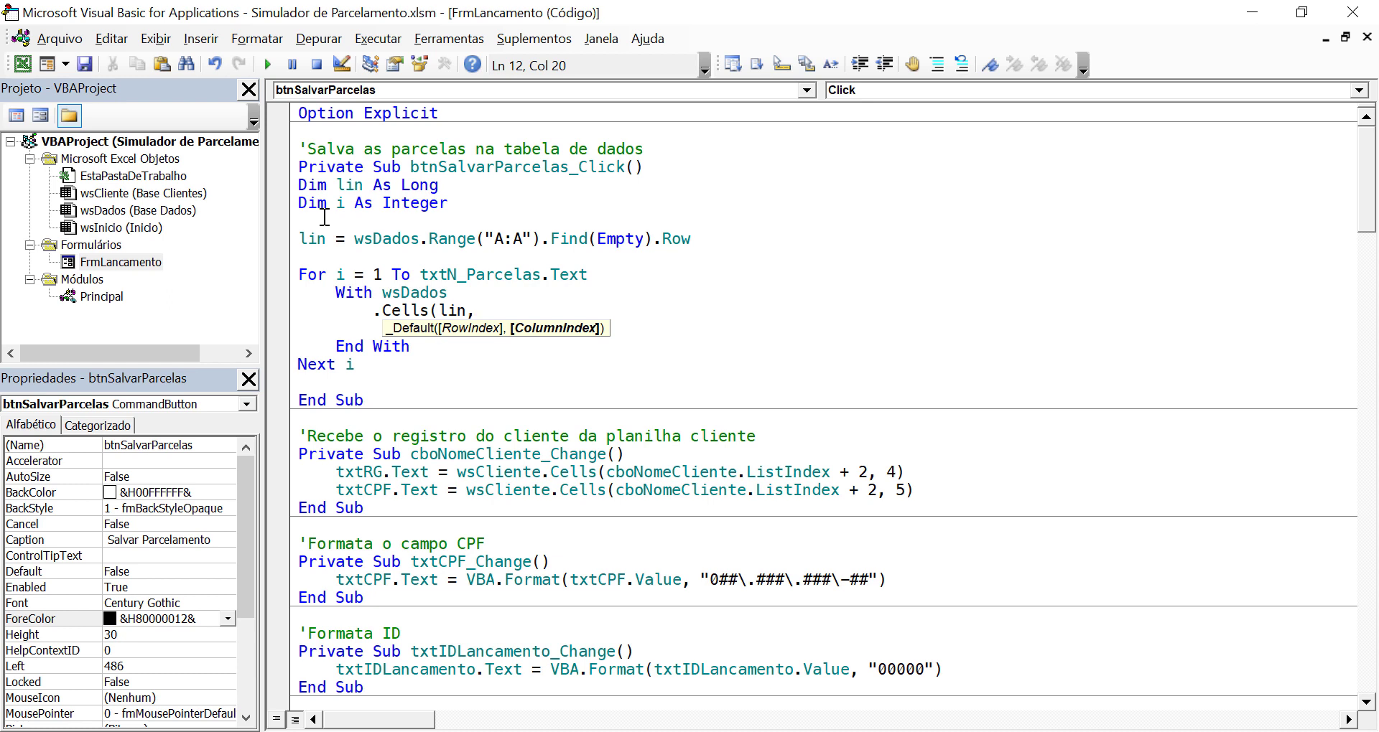
{"action": "type", "text": "\""}
{"action": "type", "text": "A\")"}
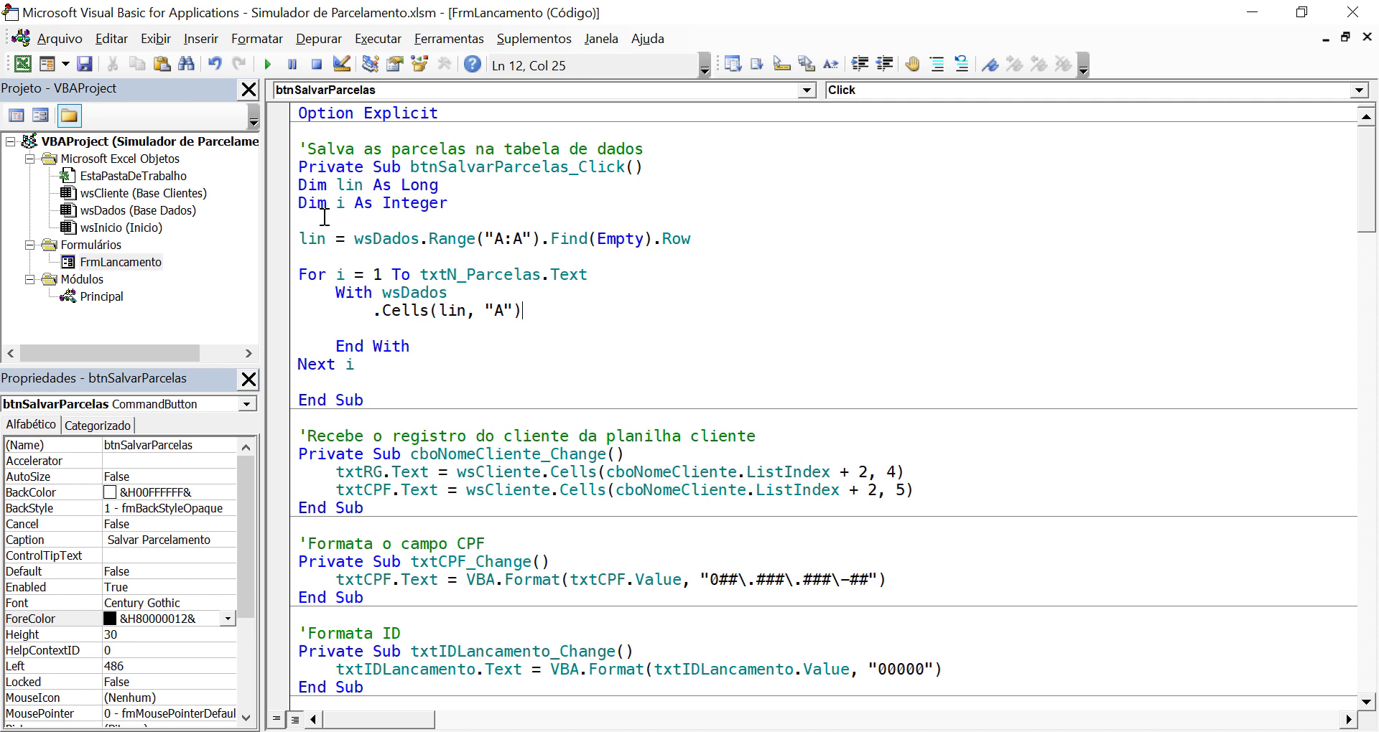
{"action": "type", "text": "= "}
{"action": "type", "text": "txtI"}
{"action": "key", "text": "BackSpace"}
{"action": "key", "text": "BackSpace"}
{"action": "key", "text": "BackSpace"}
{"action": "key", "text": "BackSpace"}
{"action": "type", "text": "t"}
{"action": "type", "text": "xtid"}
{"action": "key", "text": "ctrl+space"}
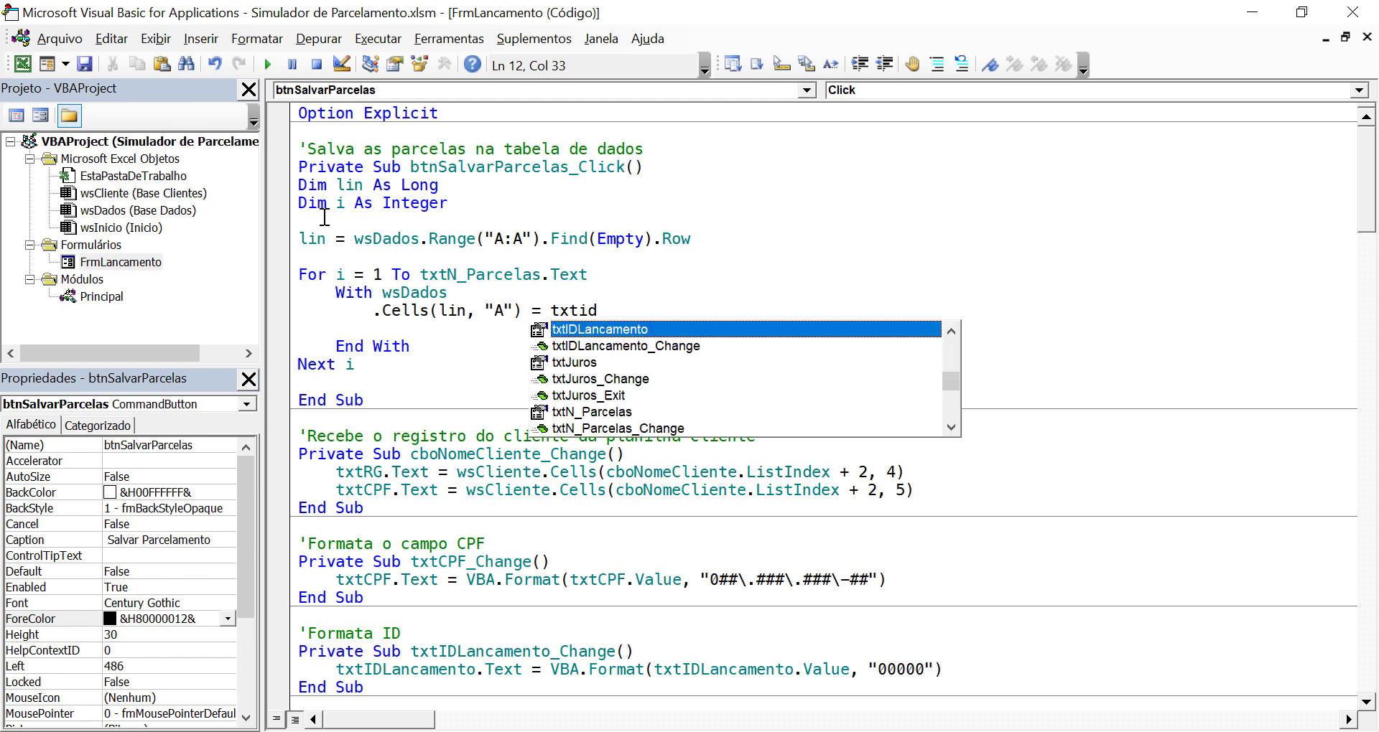
{"action": "key", "text": "Tab"}
{"action": "type", "text": "."}
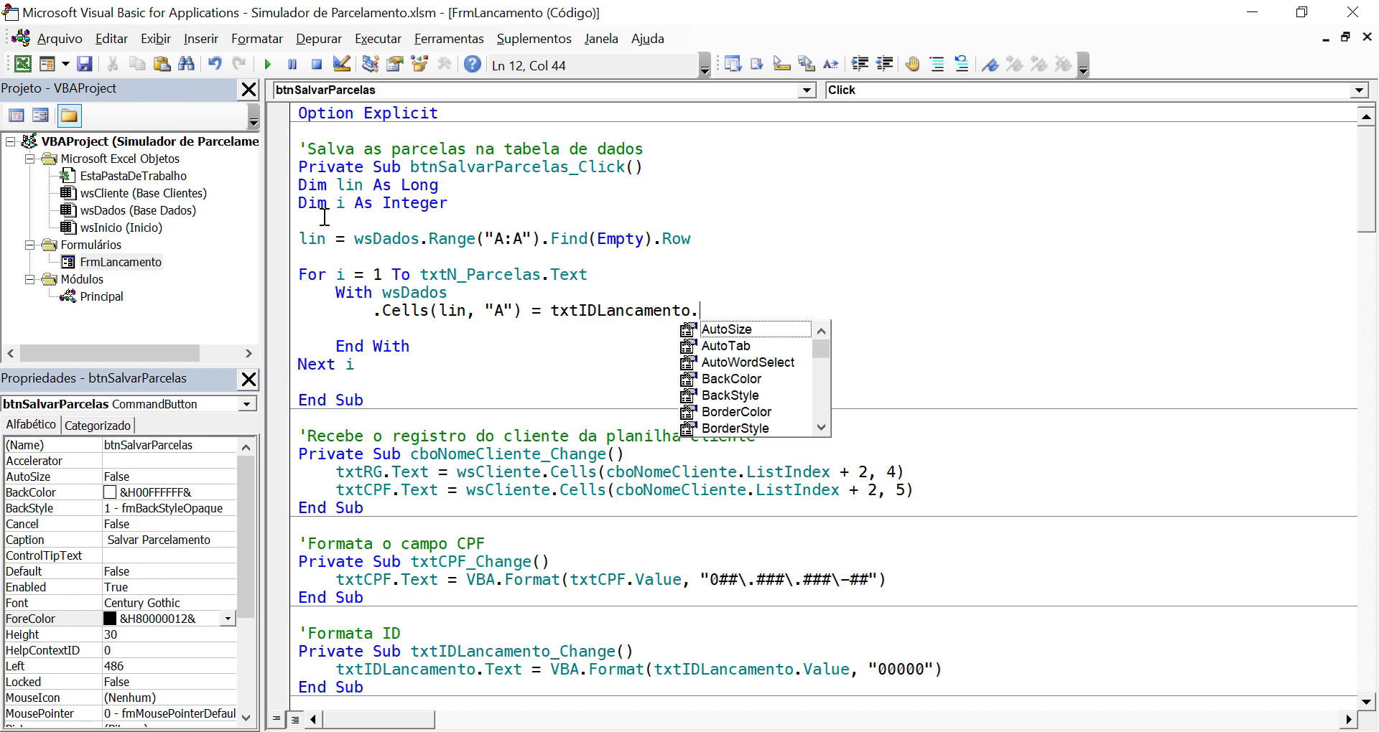
{"action": "type", "text": "tes"}
{"action": "type", "text": "te"}
{"action": "key", "text": "Tab"}
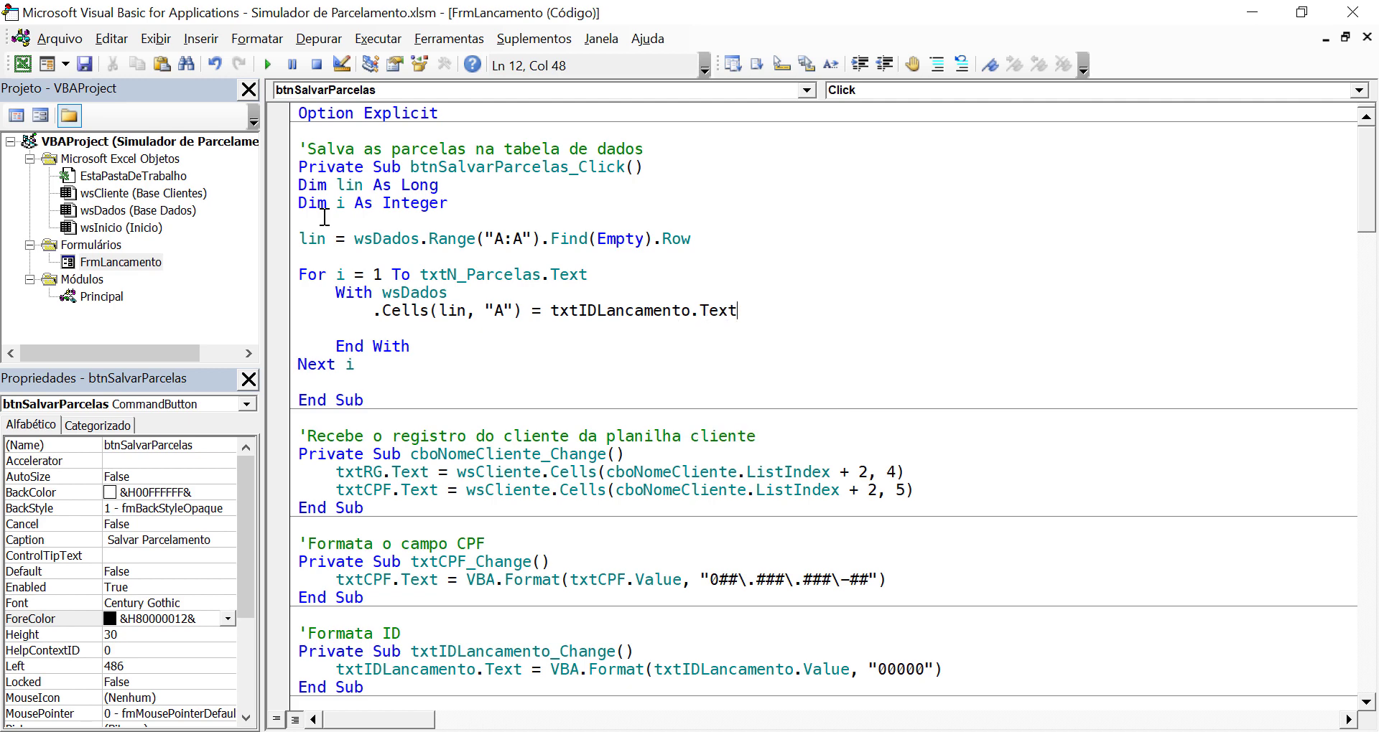
- Duplicate the .Cells assignment line so it appears three times
{"action": "left_click", "coordinate": [617, 345]}
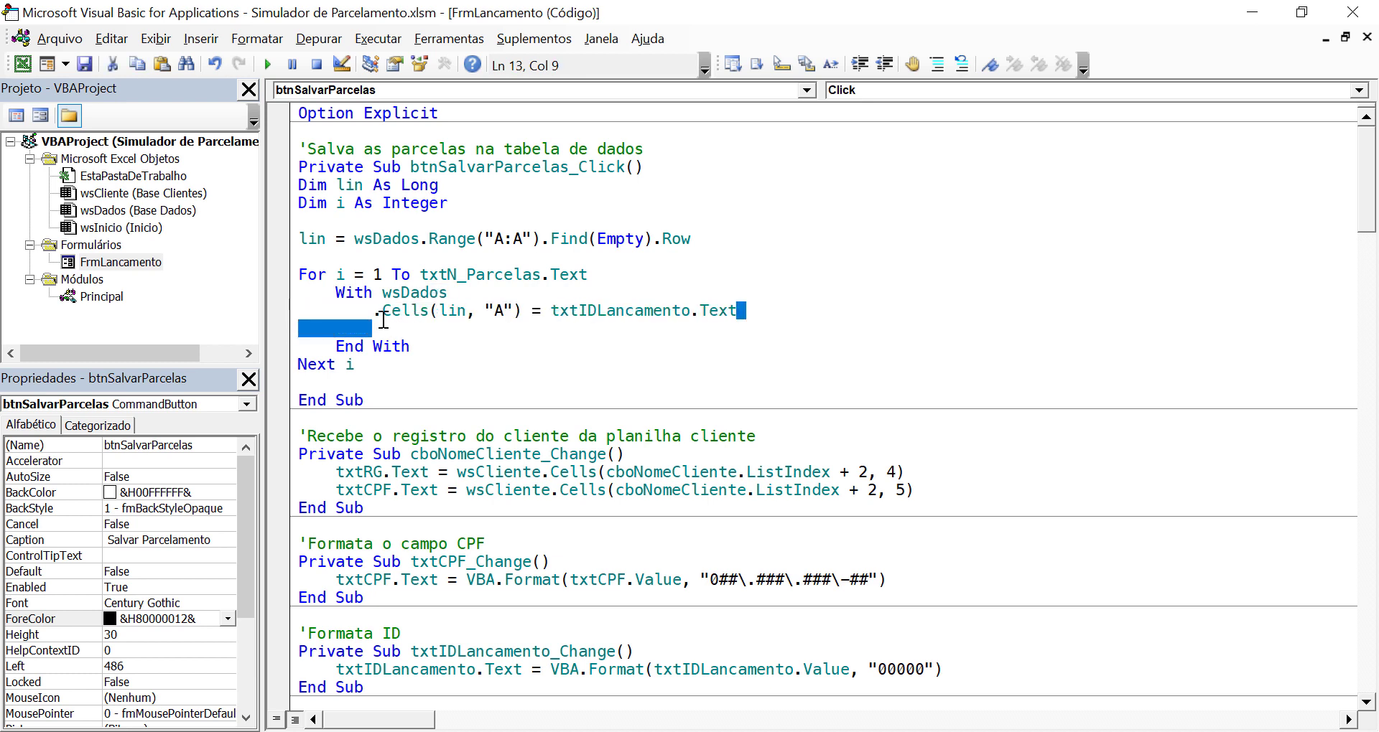
{"action": "left_click_drag", "start_coordinate": [746, 307], "coordinate": [378, 316]}
{"action": "key", "text": "ctrl+c"}
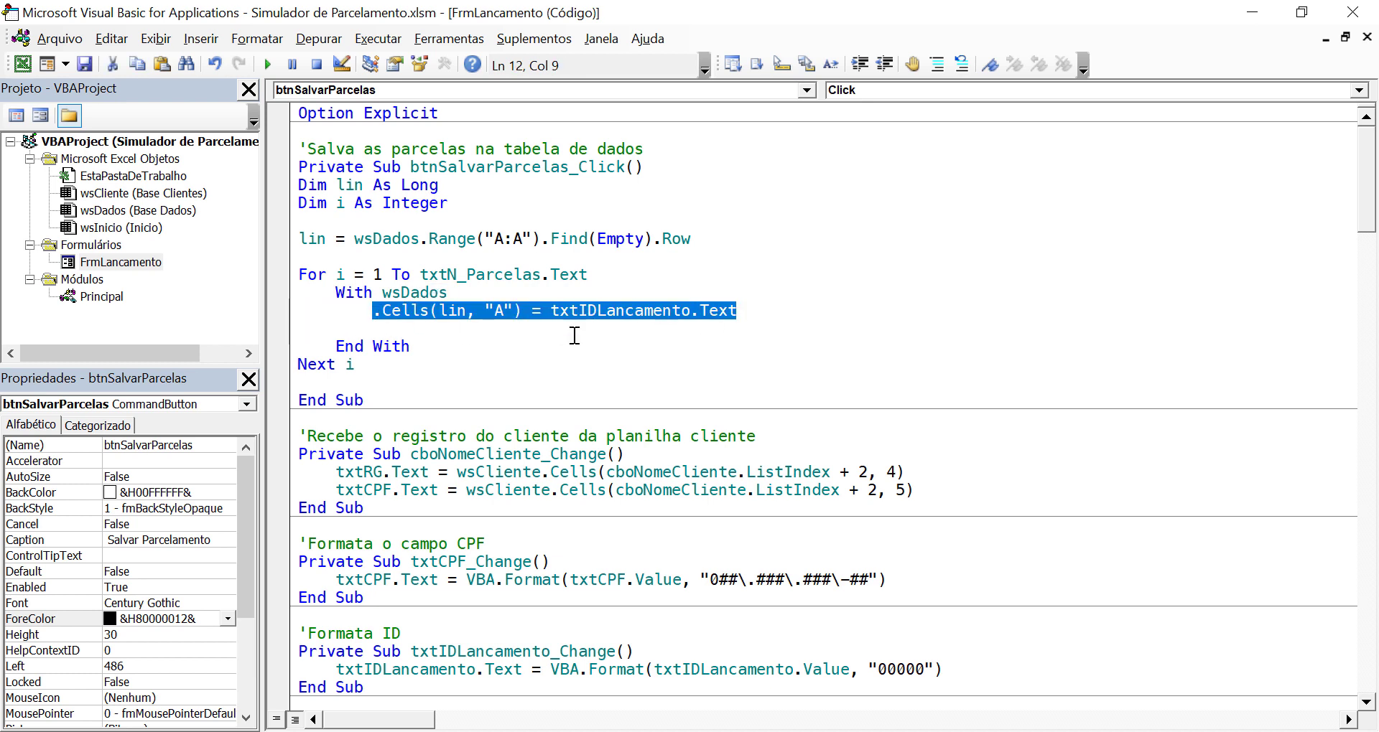
{"action": "left_click", "coordinate": [479, 328]}
{"action": "key", "text": "ctrl+v"}
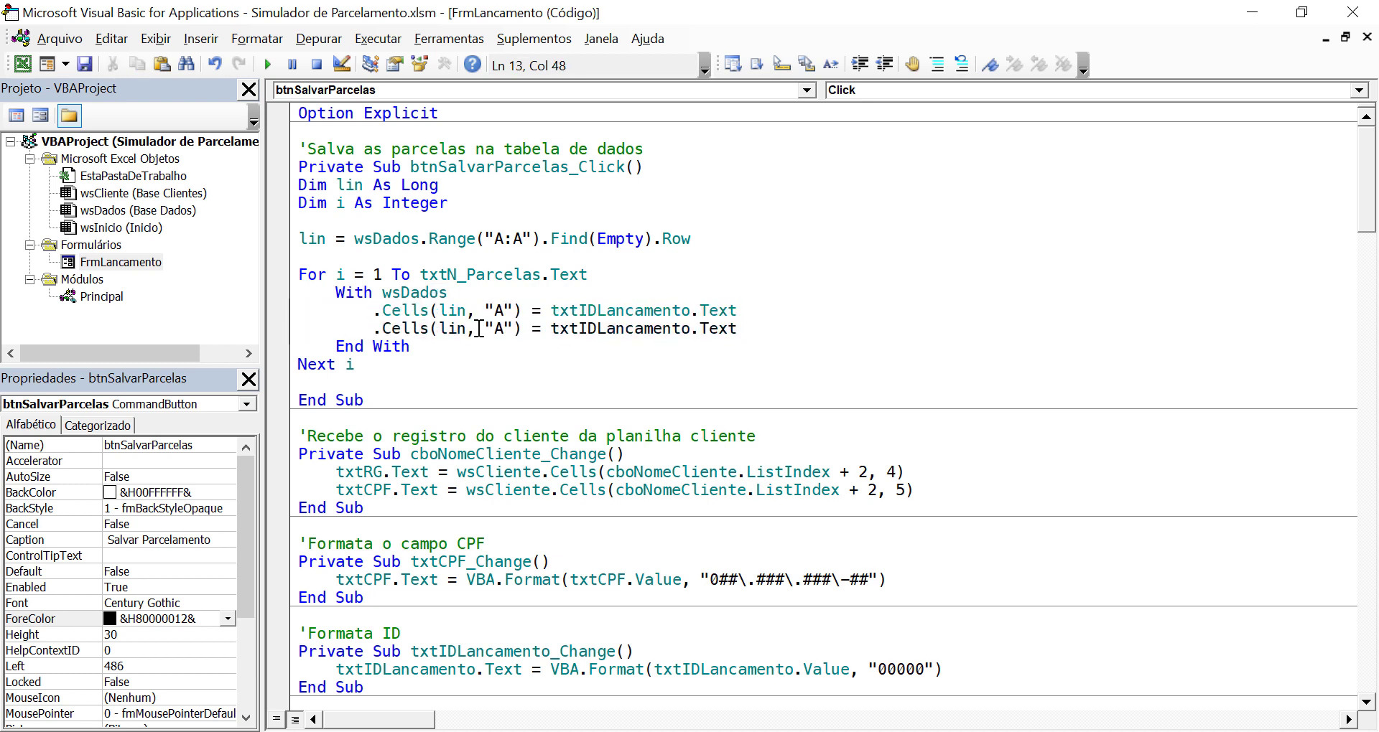
{"action": "key", "text": "Return"}
{"action": "key", "text": "ctrl+v"}
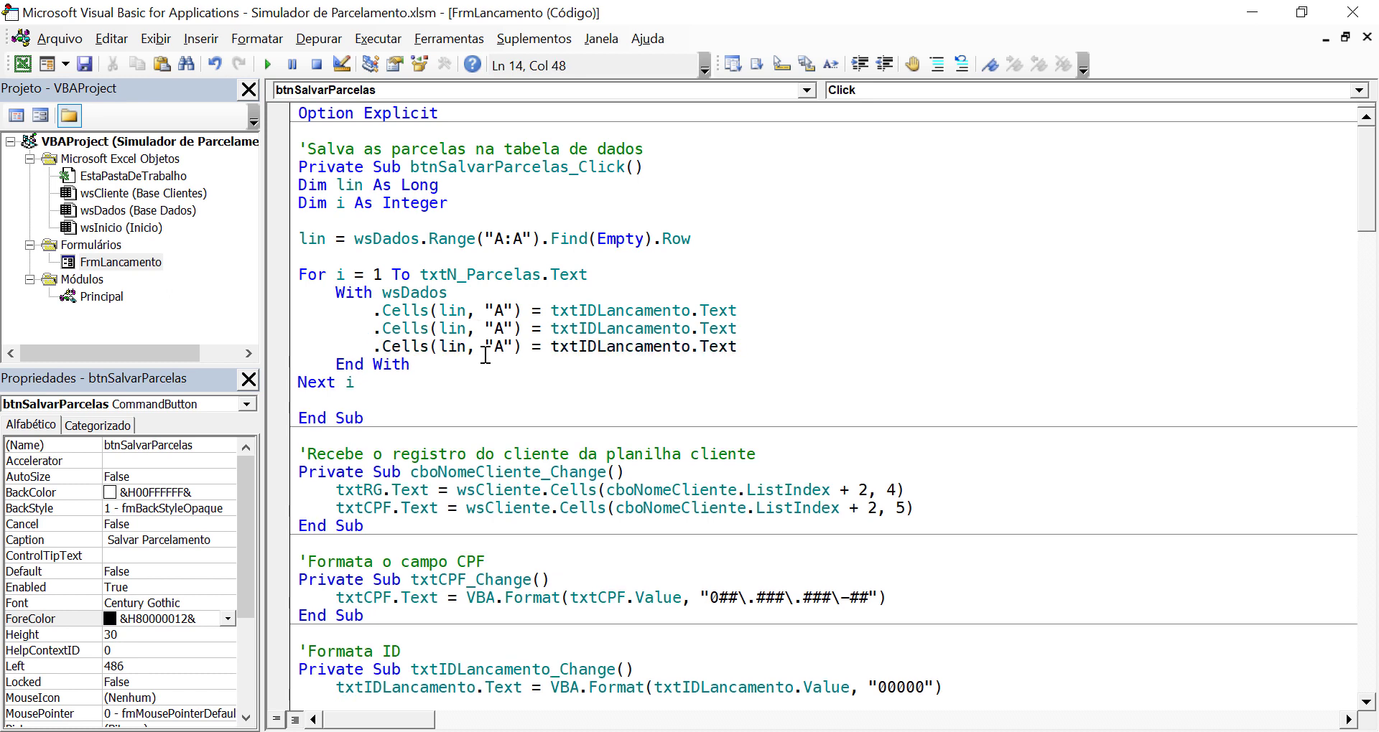
{"action": "left_click", "coordinate": [22, 64]}
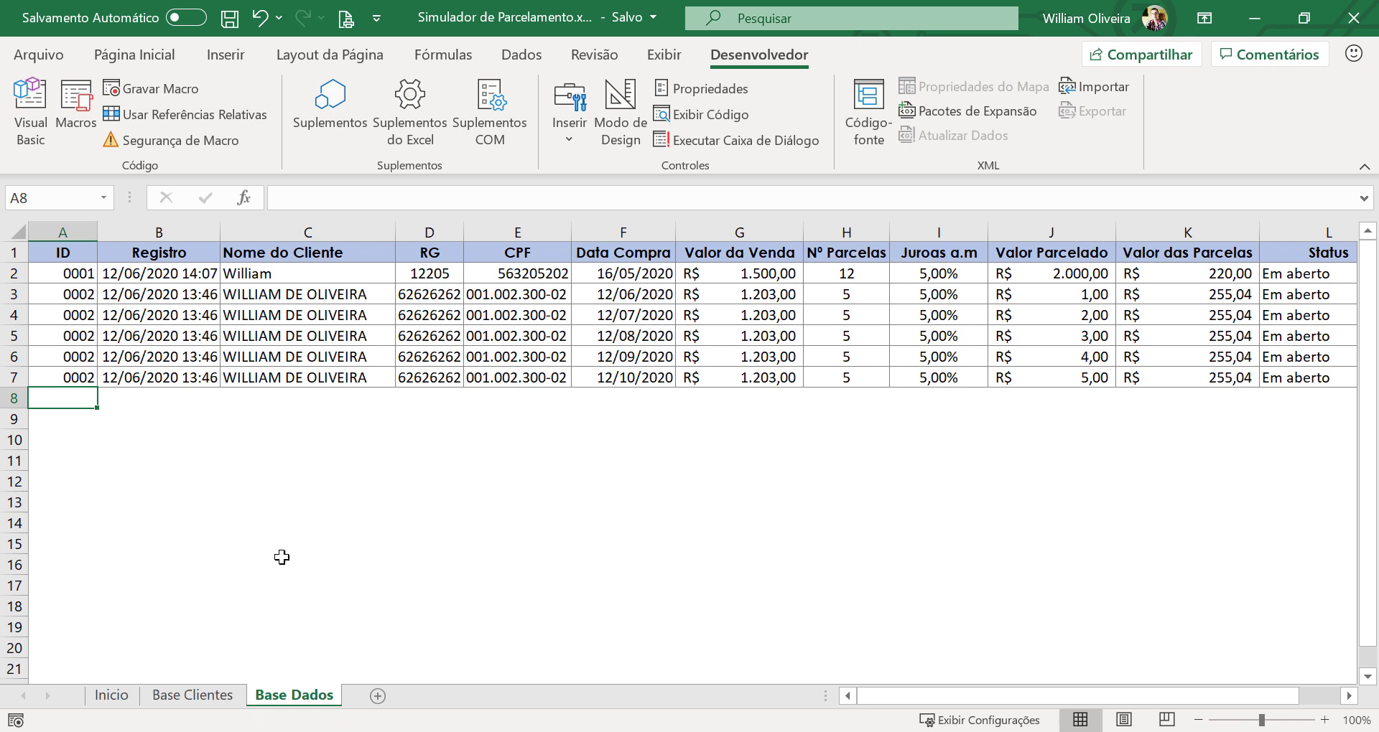
{"action": "left_click", "coordinate": [65, 232]}
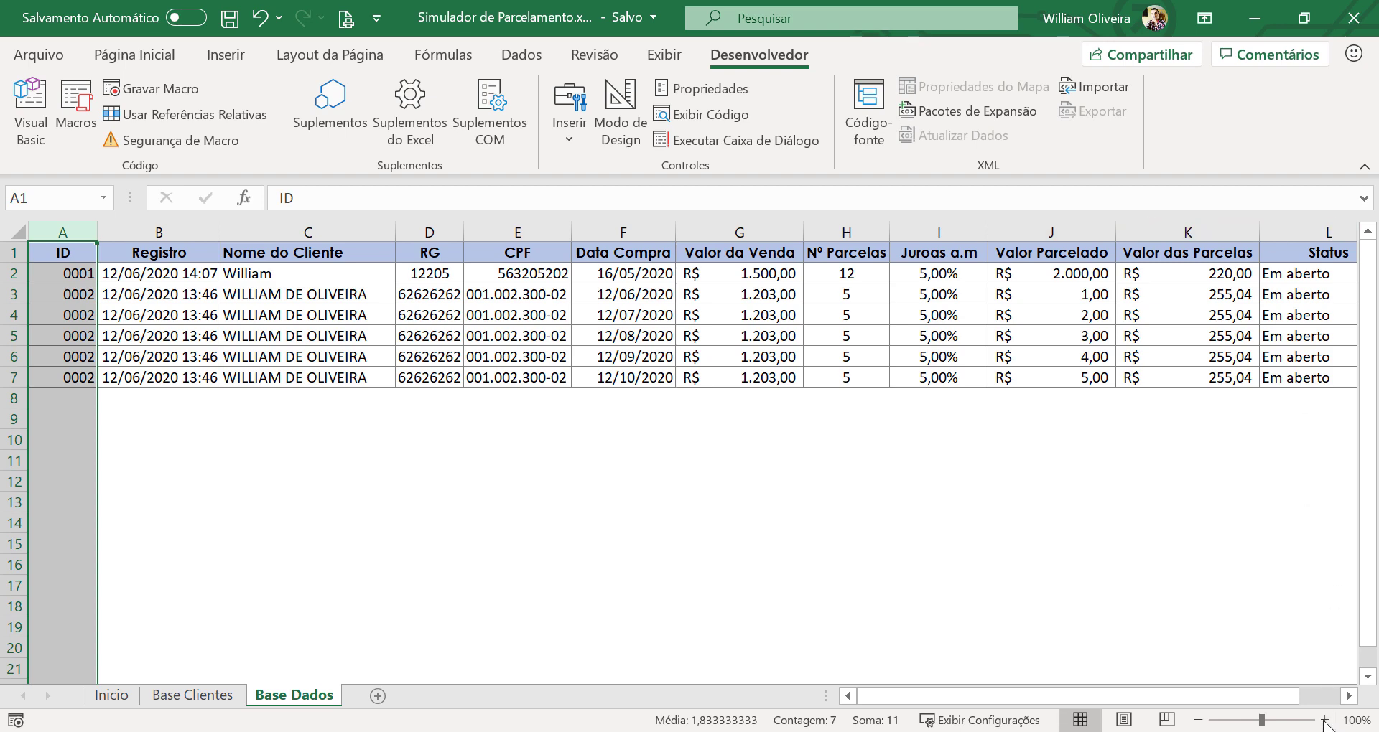
{"action": "scroll", "coordinate": [1349, 696], "scroll_direction": "right", "scroll_amount": 3}
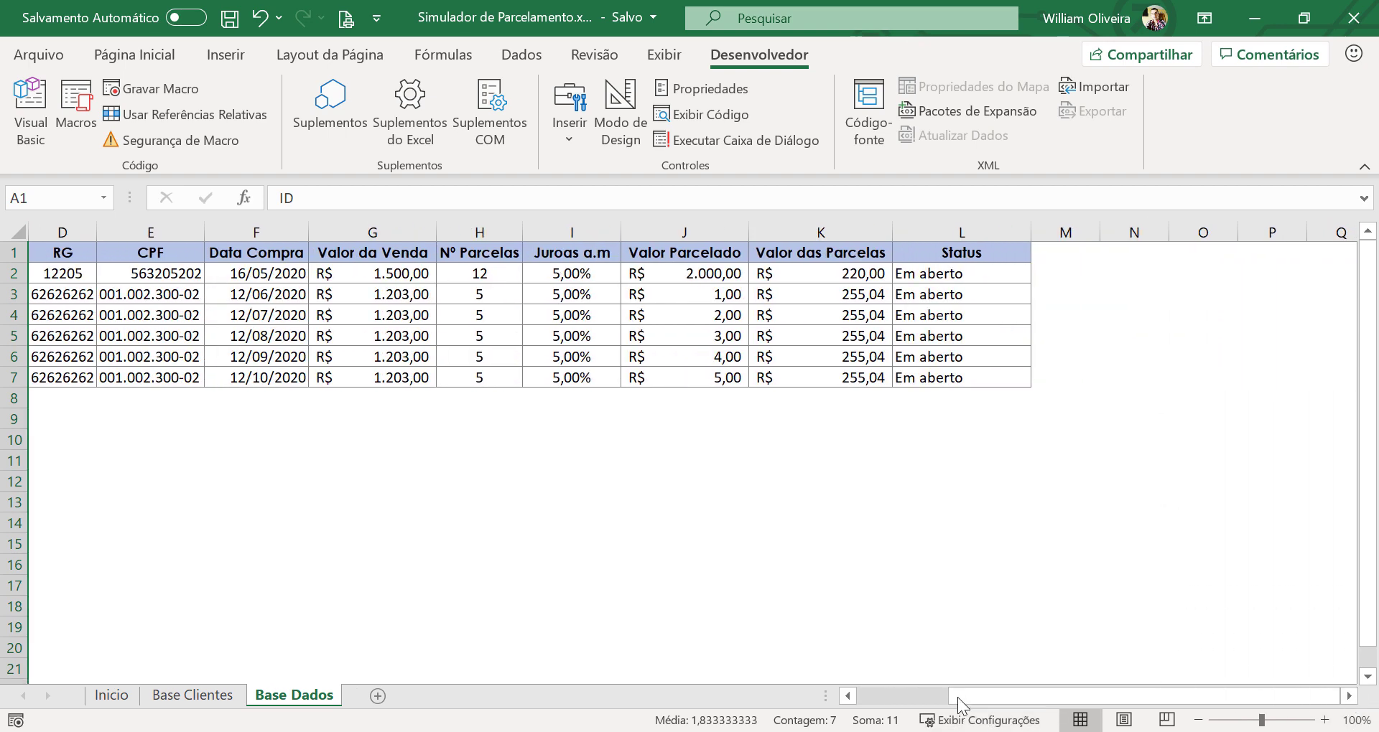
{"action": "left_click_drag", "start_coordinate": [955, 696], "coordinate": [866, 696]}
{"action": "left_click", "coordinate": [32, 114]}
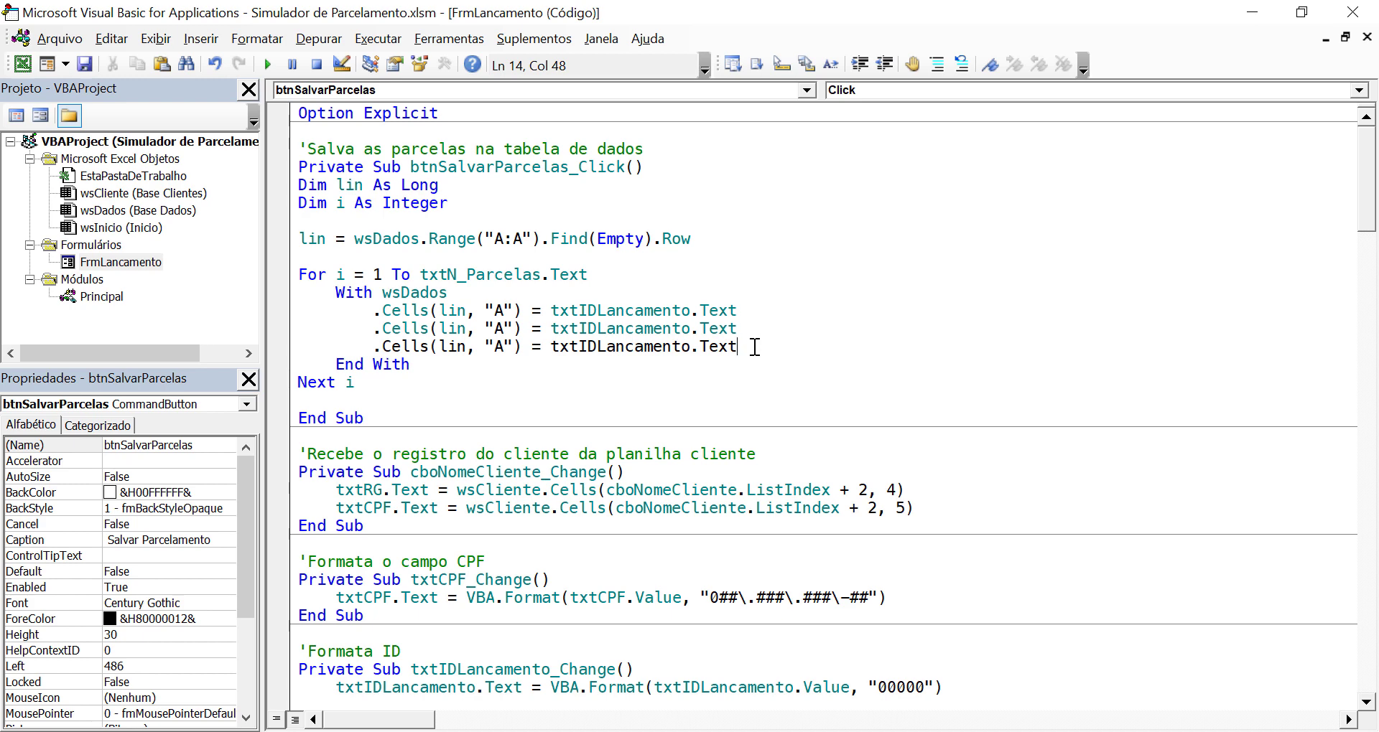
- Paste more copies of the .Cells line until the With block holds twelve
{"action": "key", "text": "Return"}
{"action": "key", "text": "ctrl+v"}
{"action": "key", "text": "Return"}
{"action": "key", "text": "ctrl+v"}
{"action": "key", "text": "Return"}
{"action": "key", "text": "ctrl+v"}
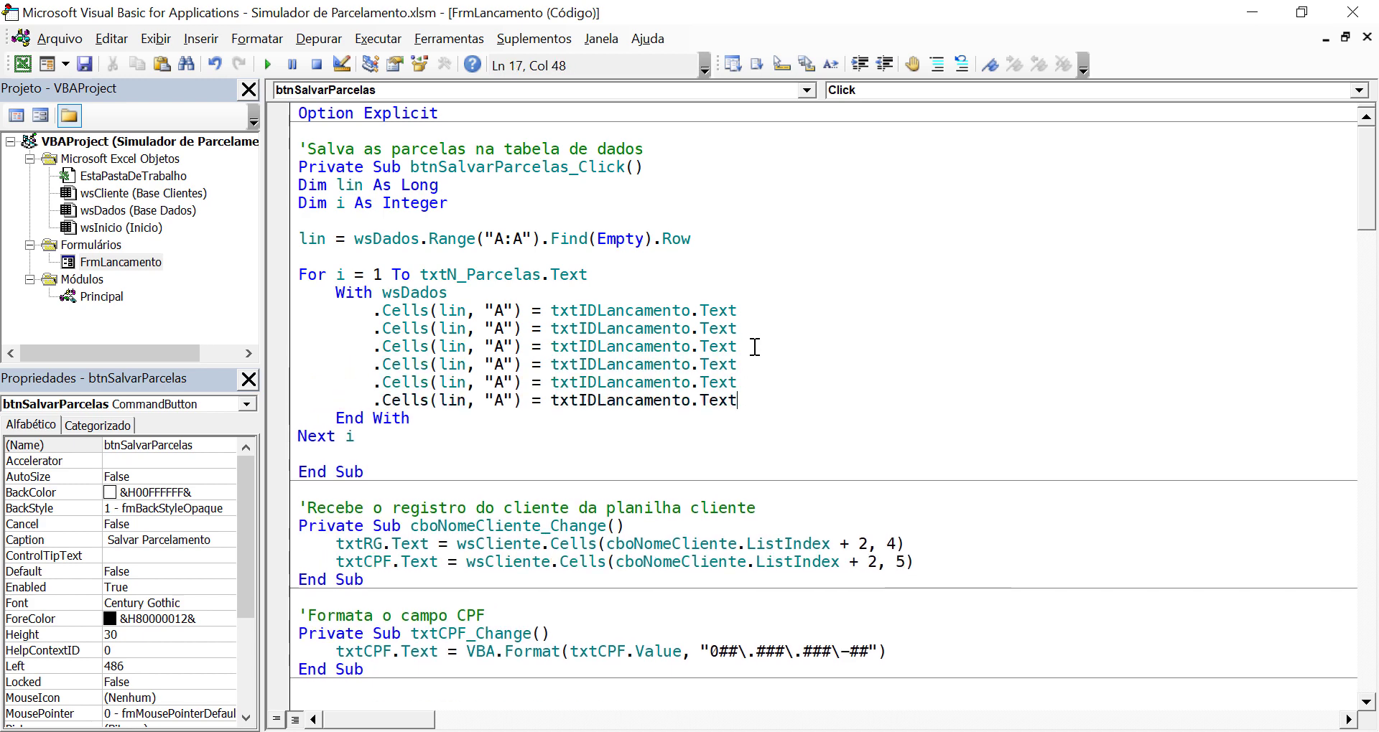
{"action": "key", "text": "Return"}
{"action": "key", "text": "ctrl+v"}
{"action": "key", "text": "Return"}
{"action": "key", "text": "ctrl+v"}
{"action": "key", "text": "Return"}
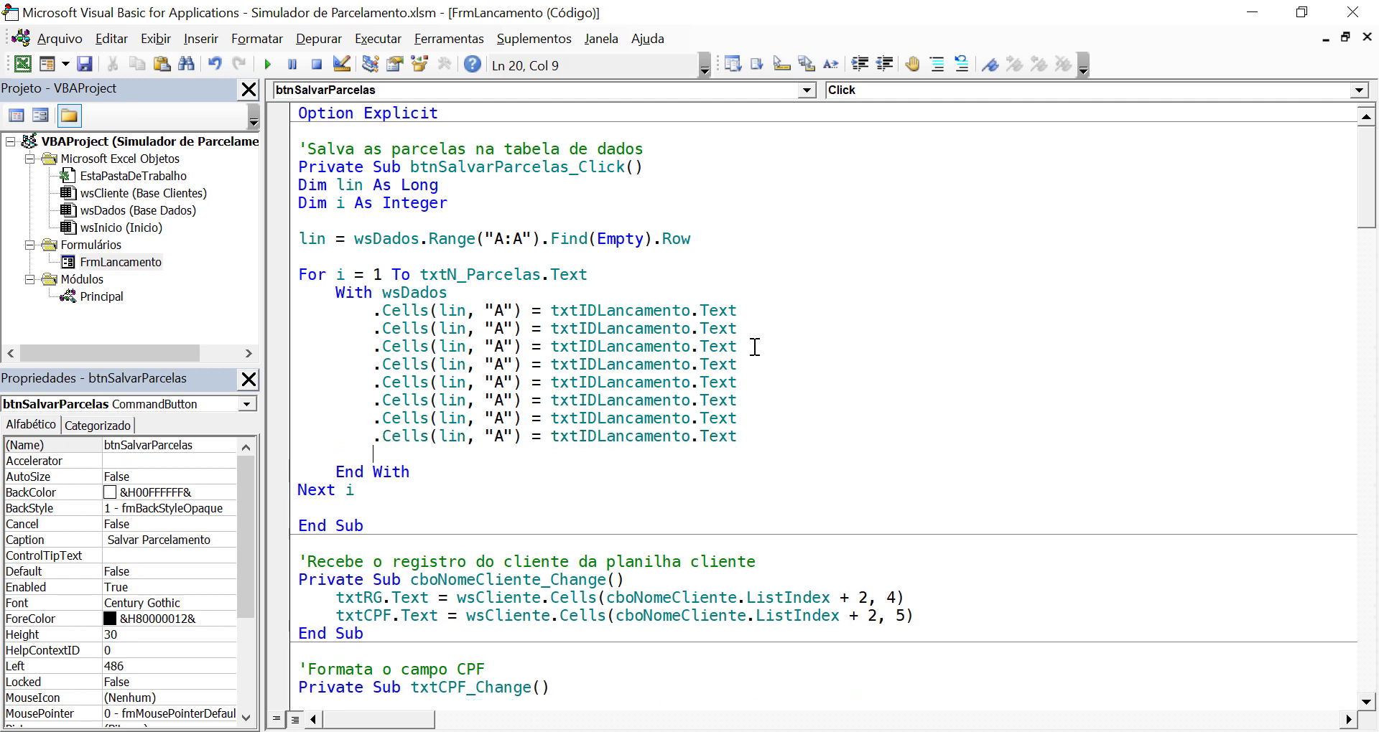
{"action": "key", "text": "ctrl+v"}
{"action": "key", "text": "Return"}
{"action": "key", "text": "ctrl+v"}
{"action": "key", "text": "Return"}
{"action": "key", "text": "ctrl+v"}
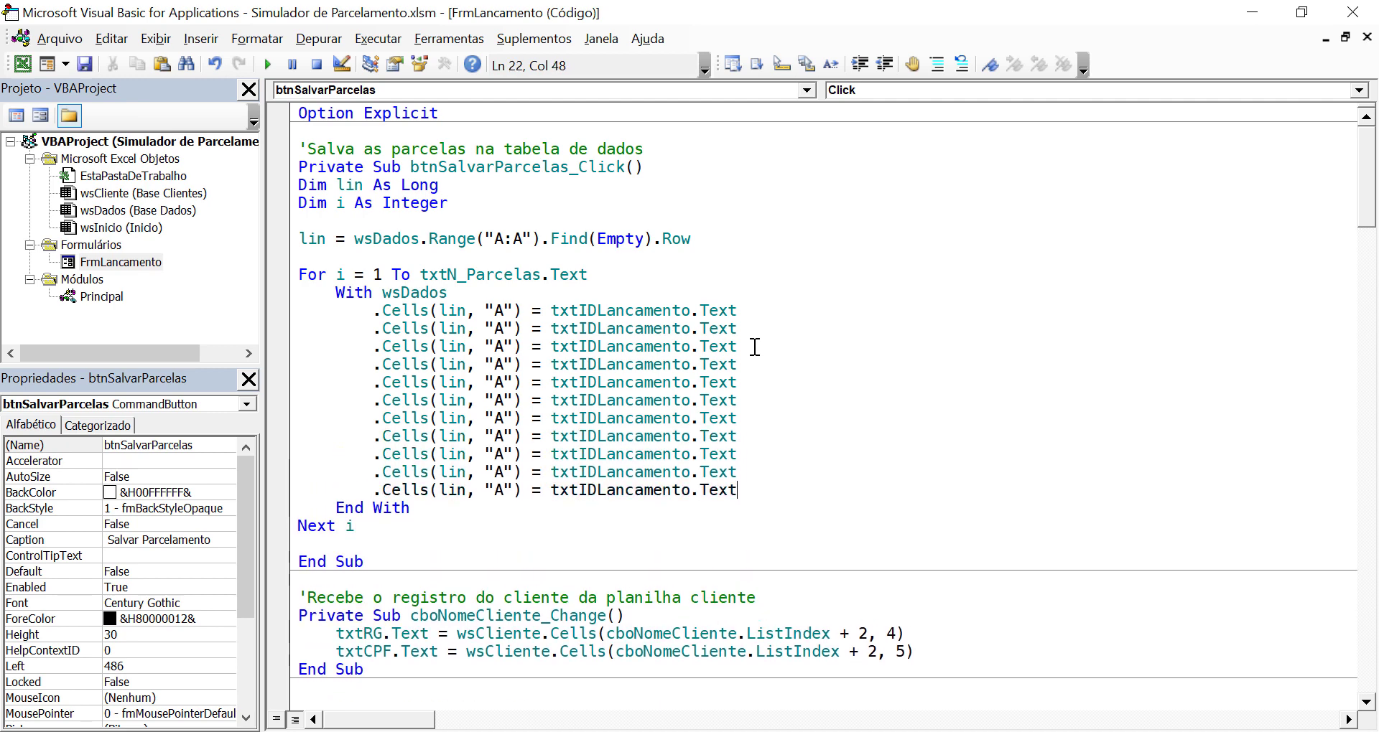
{"action": "key", "text": "Return"}
{"action": "key", "text": "ctrl+v"}
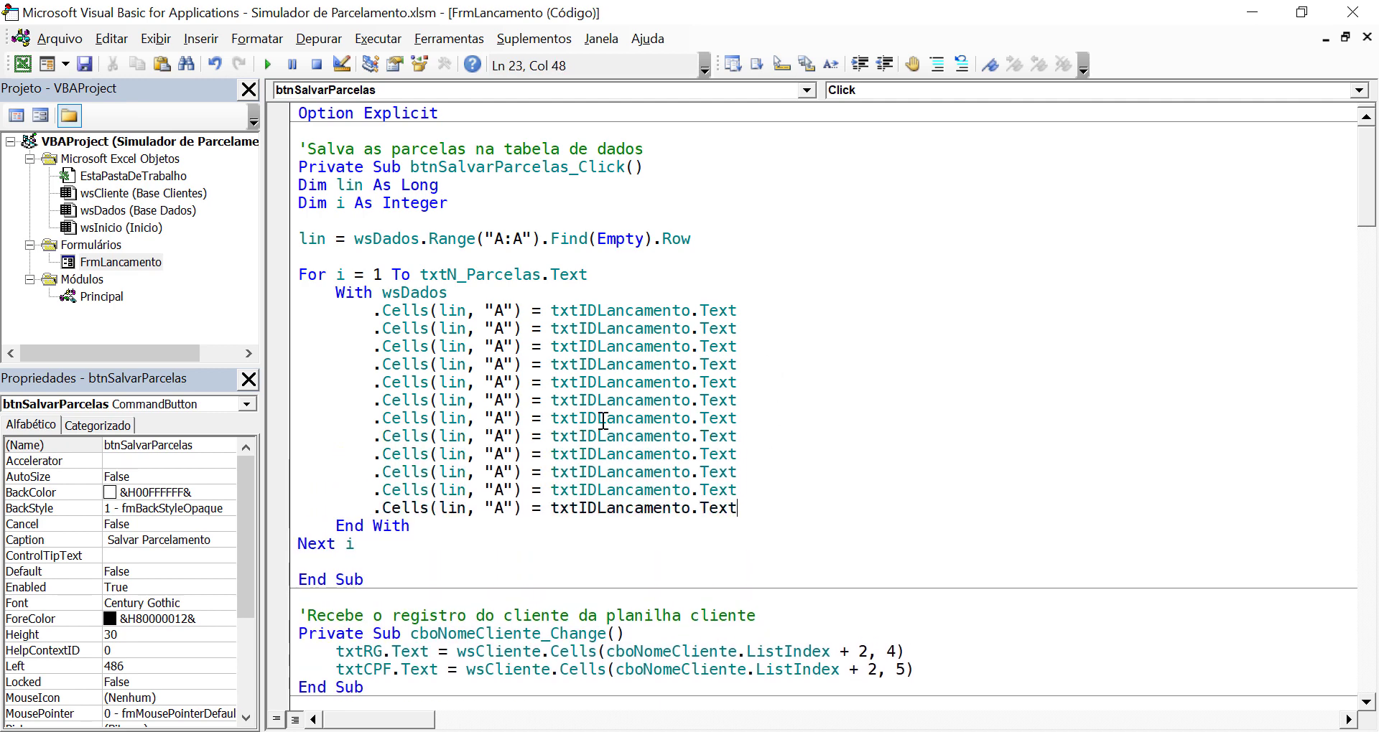
- Change the column letters on the second, third and fourth .Cells lines to B, C and D
{"action": "left_click", "coordinate": [603, 422]}
{"action": "left_click", "coordinate": [499, 330]}
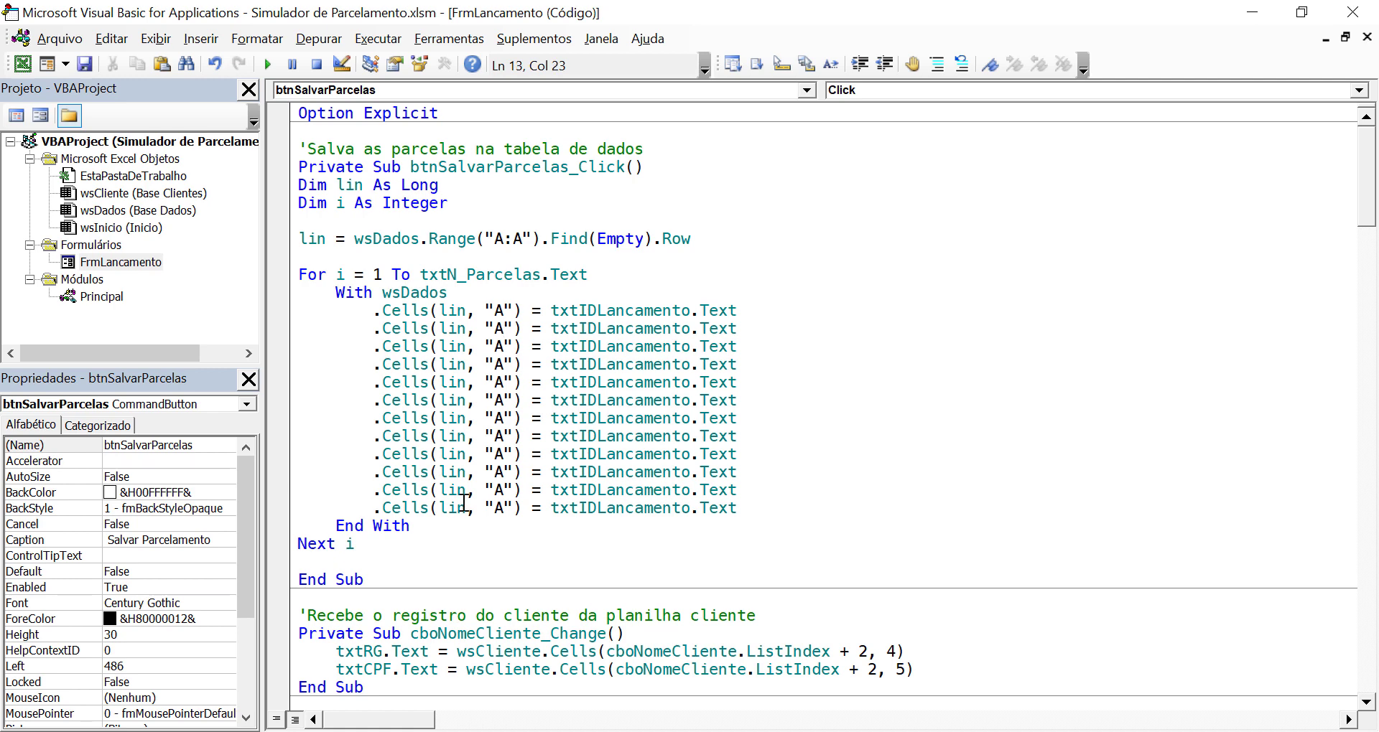
{"action": "key", "text": "BackSpace"}
{"action": "type", "text": "b"}
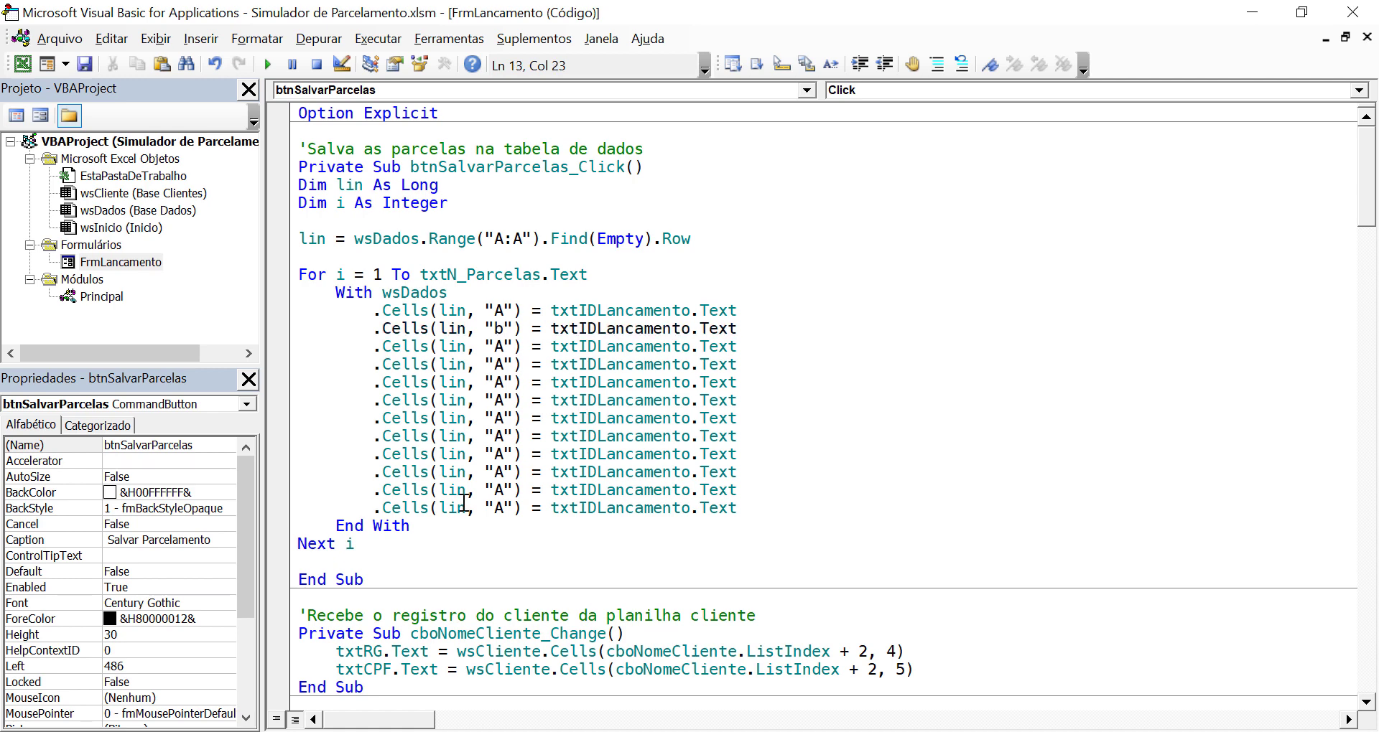
{"action": "key", "text": "BackSpace"}
{"action": "type", "text": "B"}
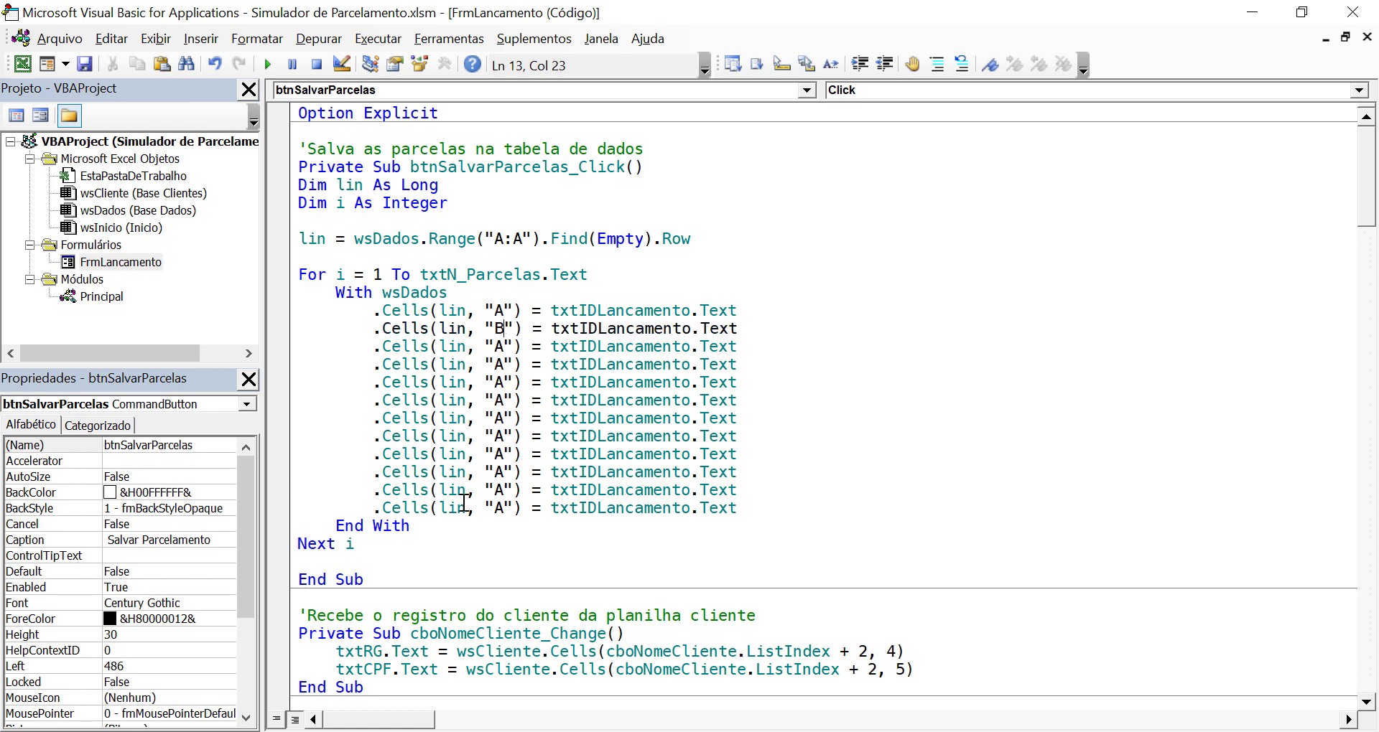
{"action": "key", "text": "Down"}
{"action": "key", "text": "BackSpace"}
{"action": "type", "text": "B"}
{"action": "key", "text": "BackSpace"}
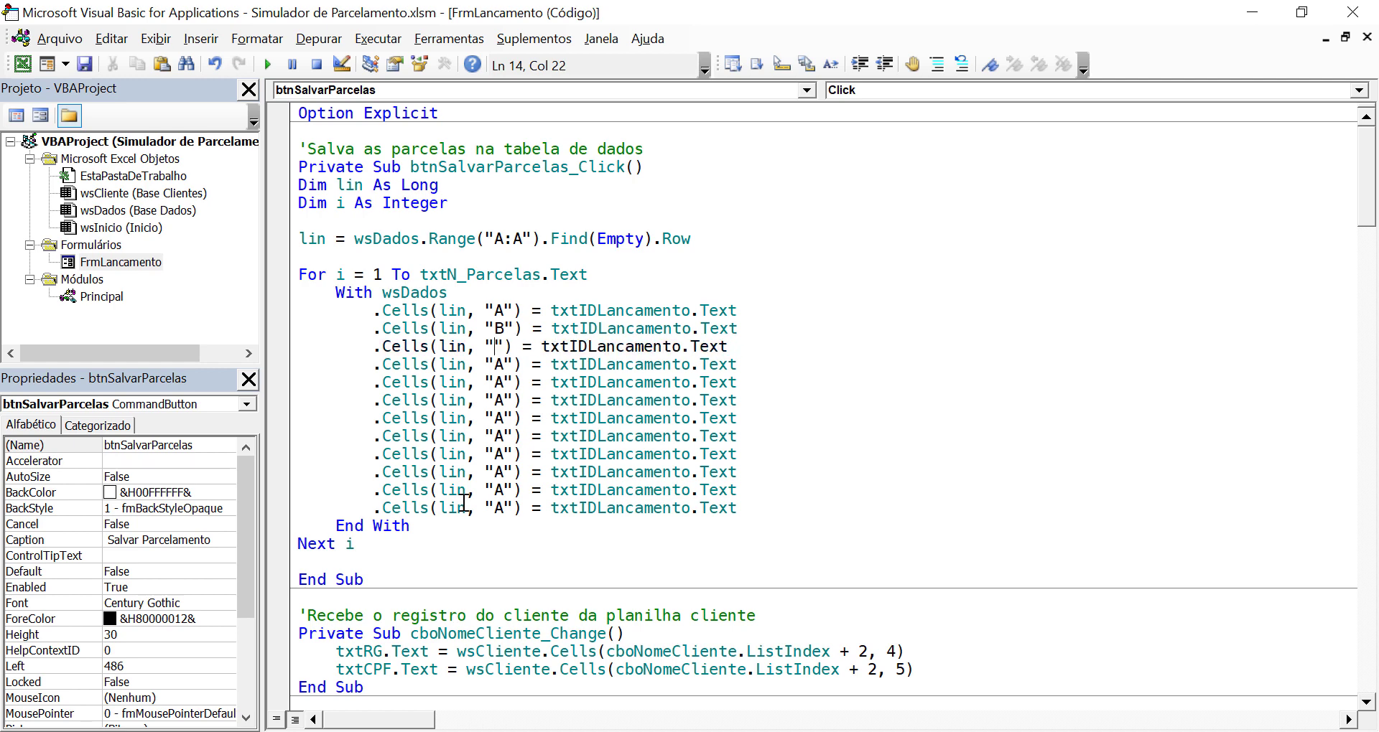
{"action": "type", "text": "C"}
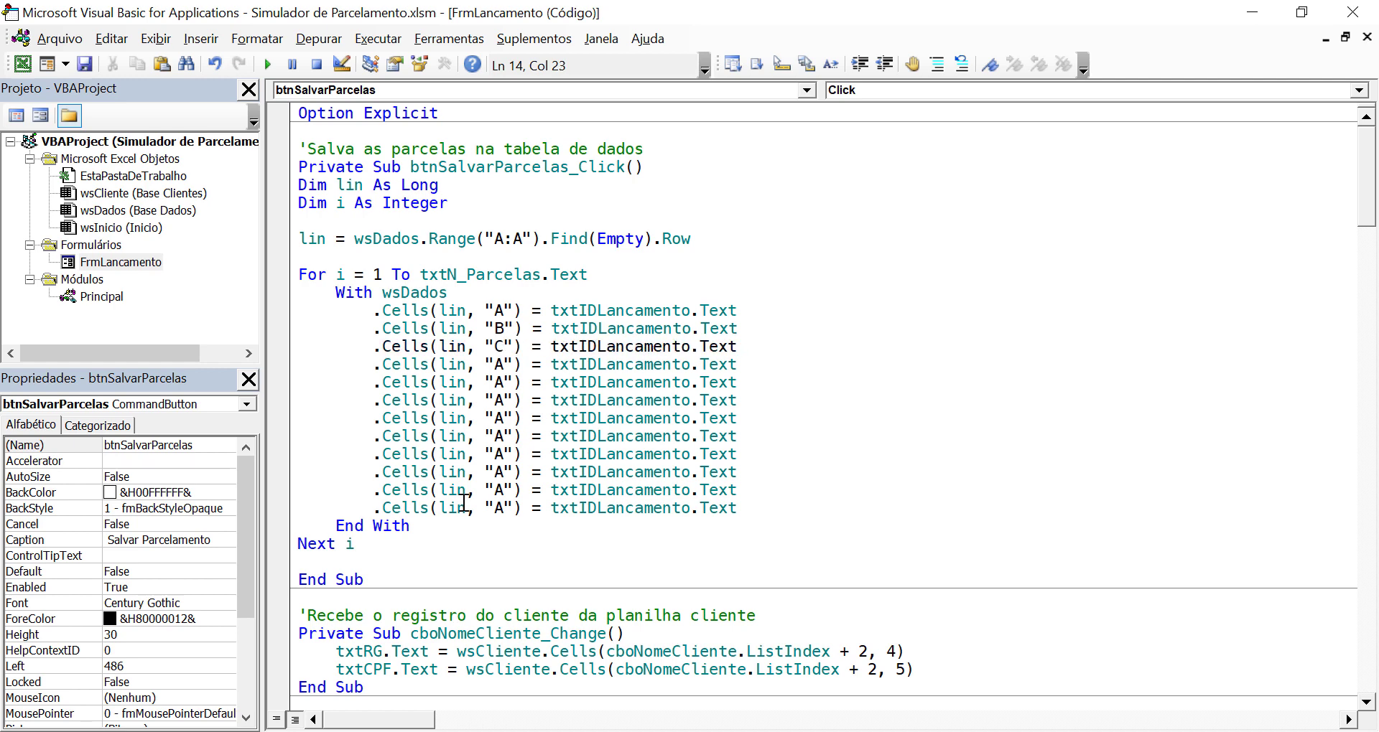
{"action": "key", "text": "Down"}
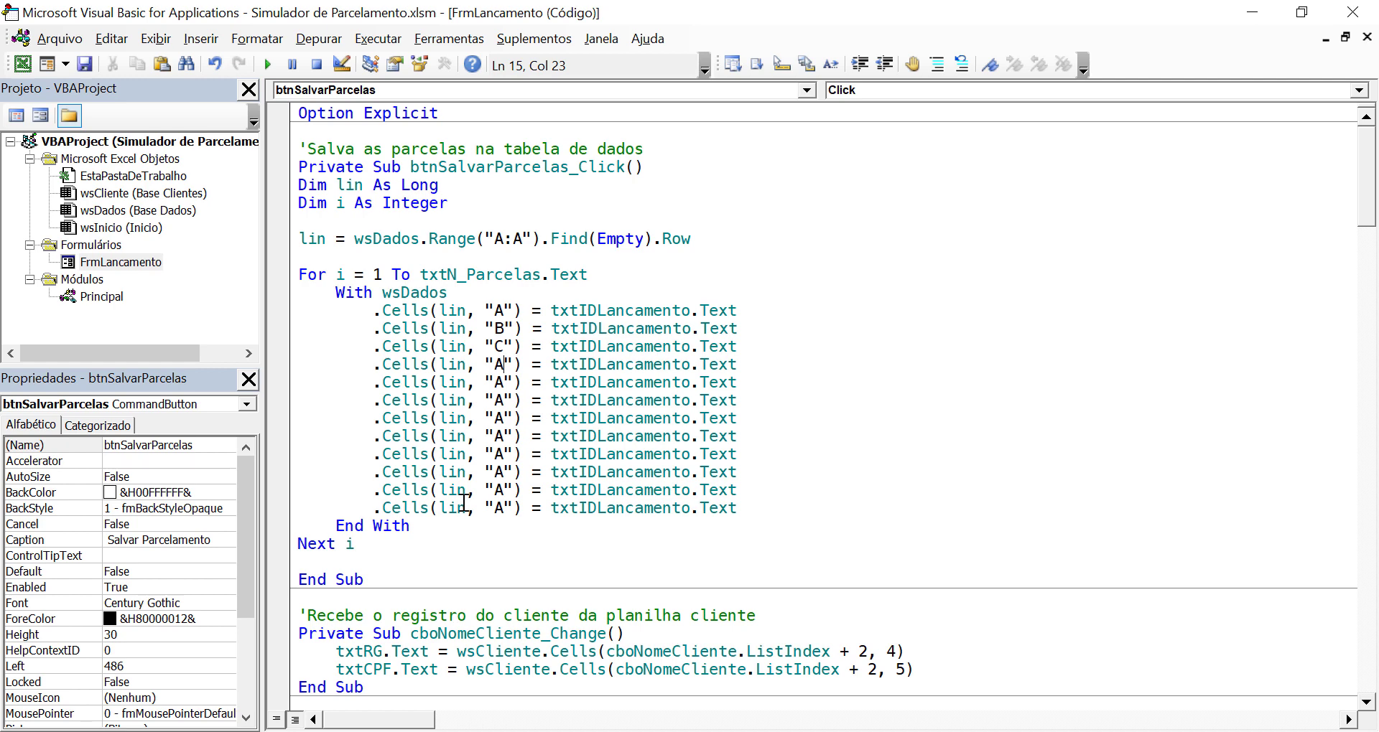
{"action": "key", "text": "BackSpace"}
{"action": "type", "text": "D"}
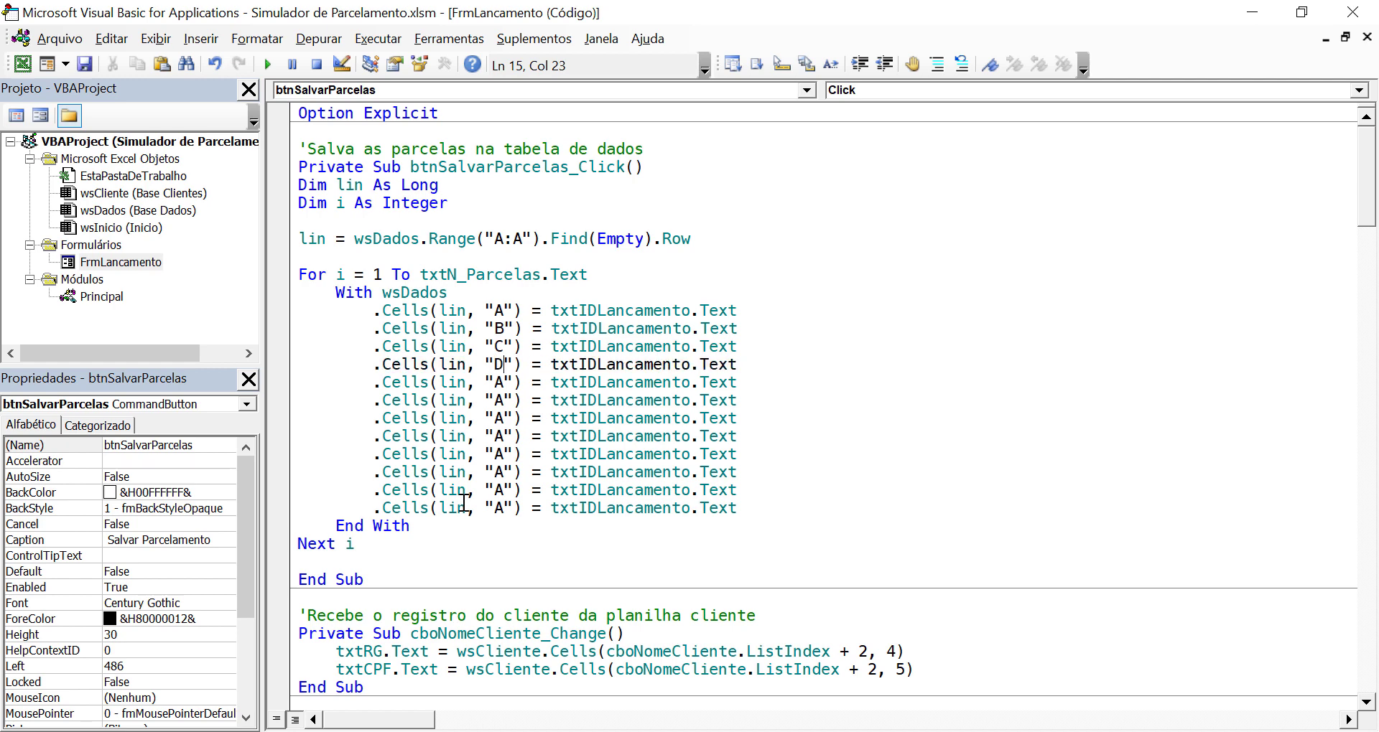
{"action": "left_click", "coordinate": [729, 459]}
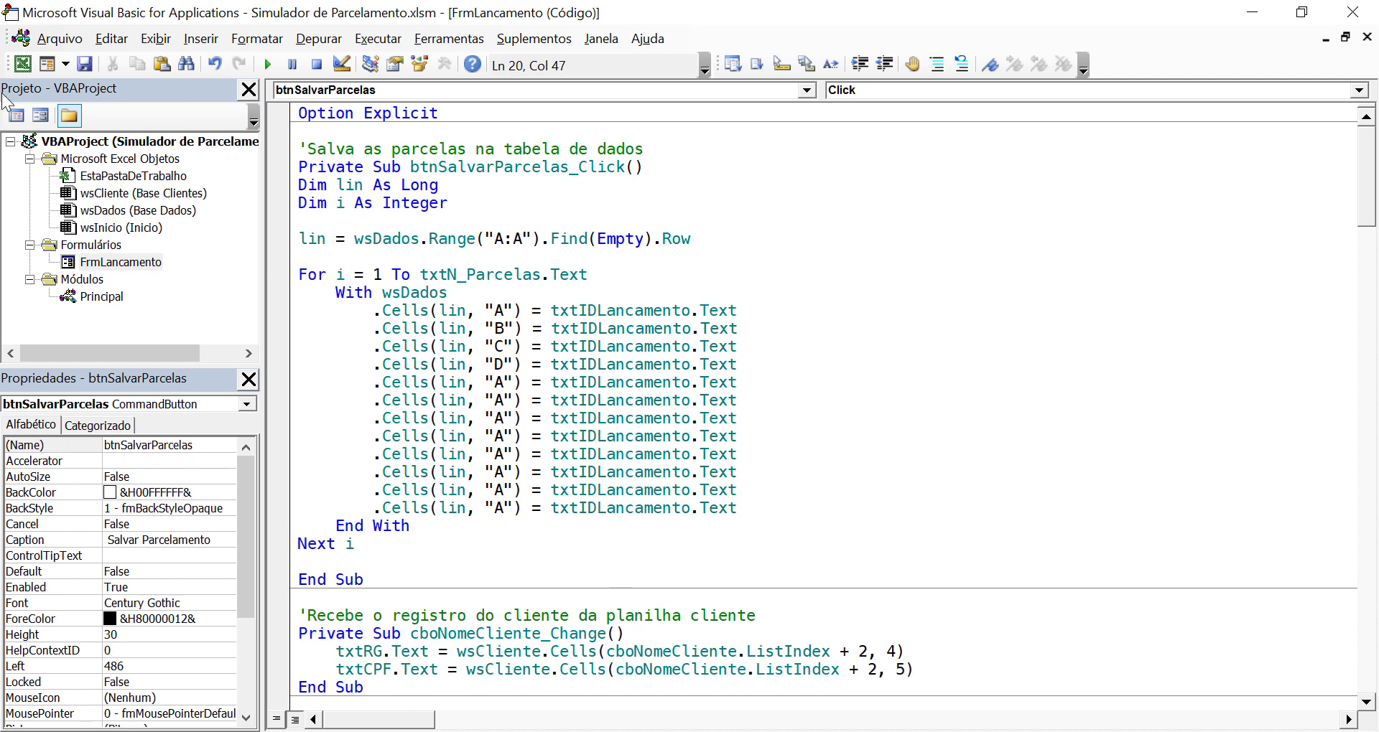
- Check the Registro values on the Base Dados sheet, then return to the VBA code
{"action": "left_click", "coordinate": [22, 64]}
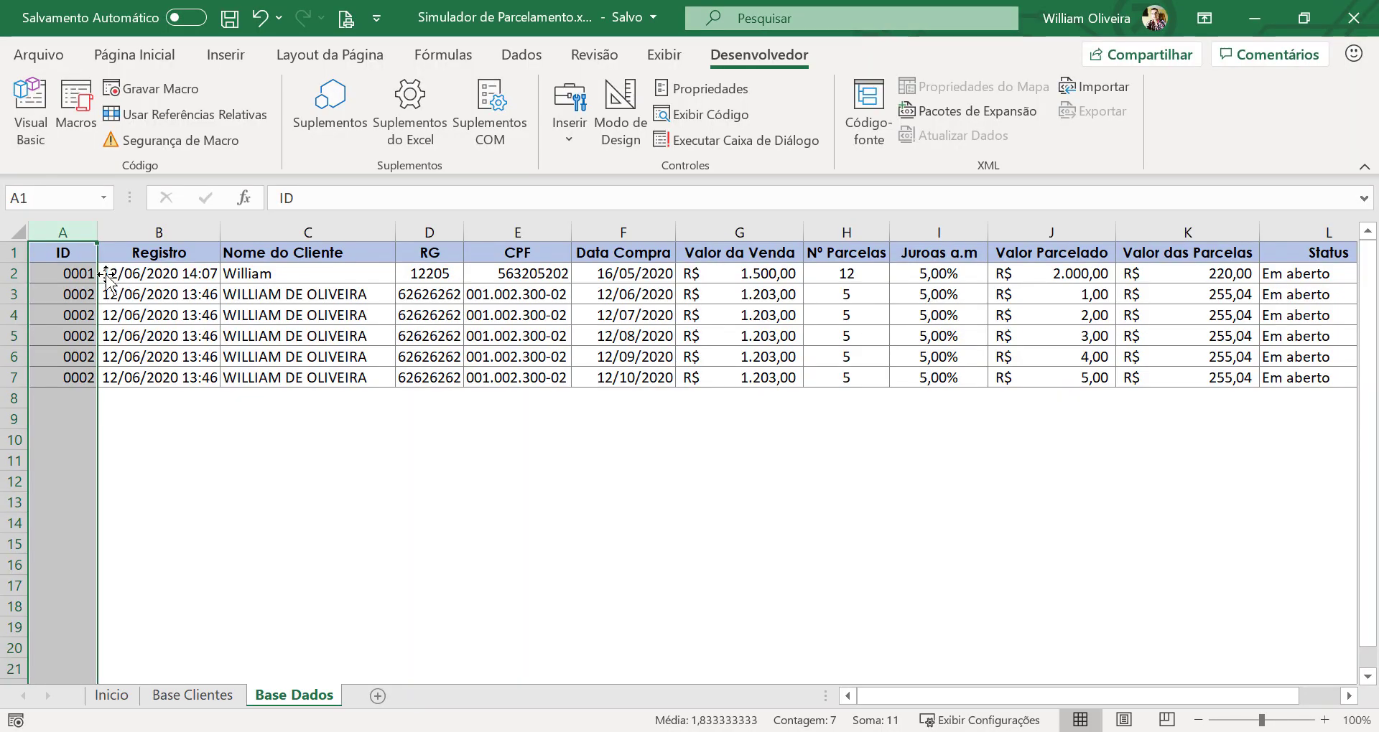
{"action": "left_click", "coordinate": [163, 272]}
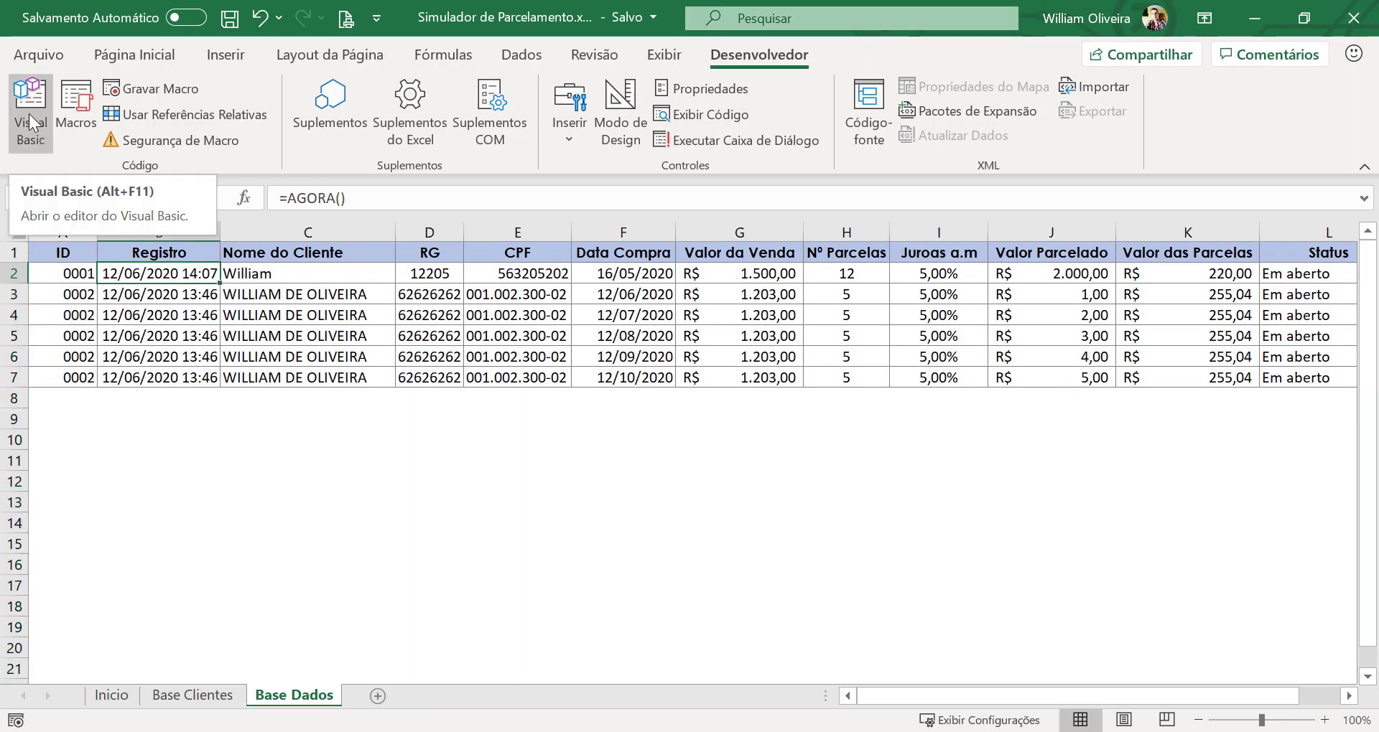
{"action": "left_click", "coordinate": [171, 352]}
{"action": "left_click", "coordinate": [155, 277]}
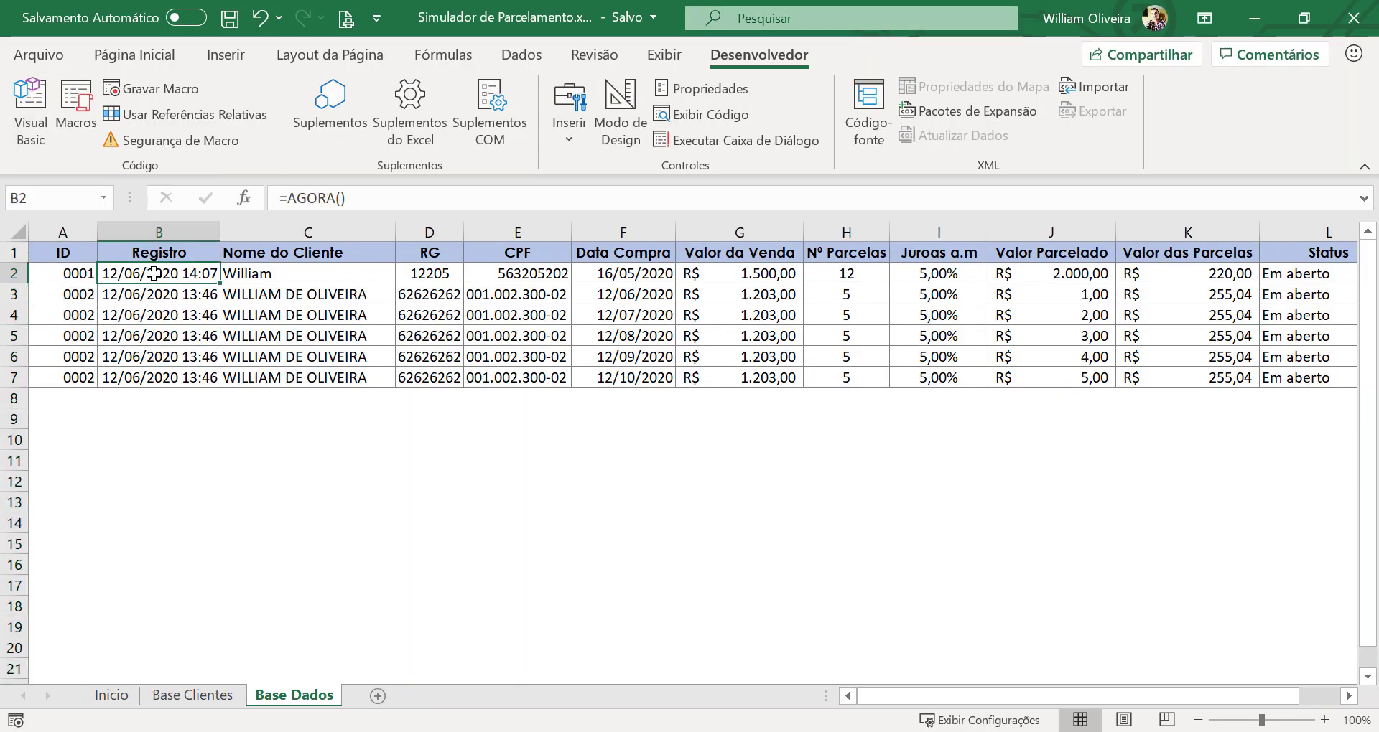
{"action": "left_click", "coordinate": [22, 119]}
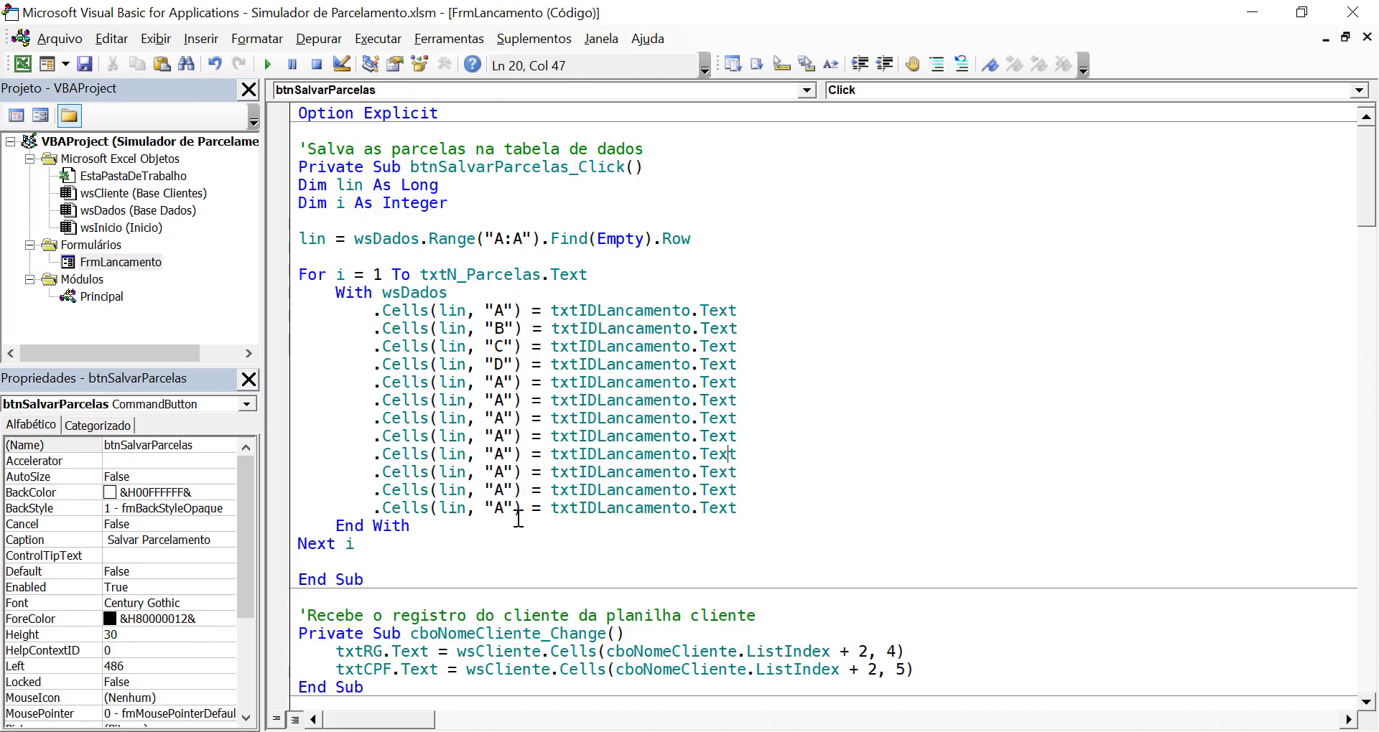
- Replace the field on the column B line with txtRegistro using IntelliSense completion
{"action": "double_click", "coordinate": [601, 328]}
{"action": "type", "text": "TXT"}
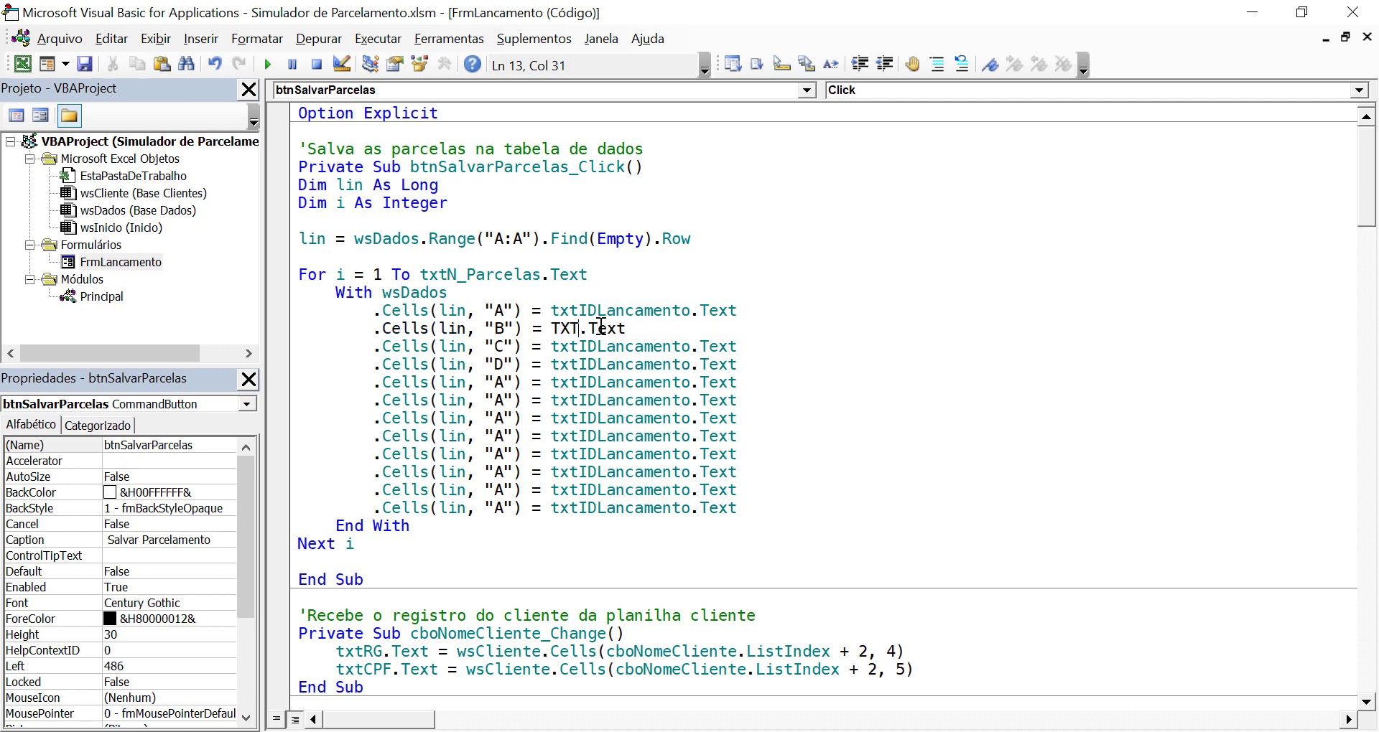
{"action": "type", "text": "Re"}
{"action": "key", "text": "ctrl+space"}
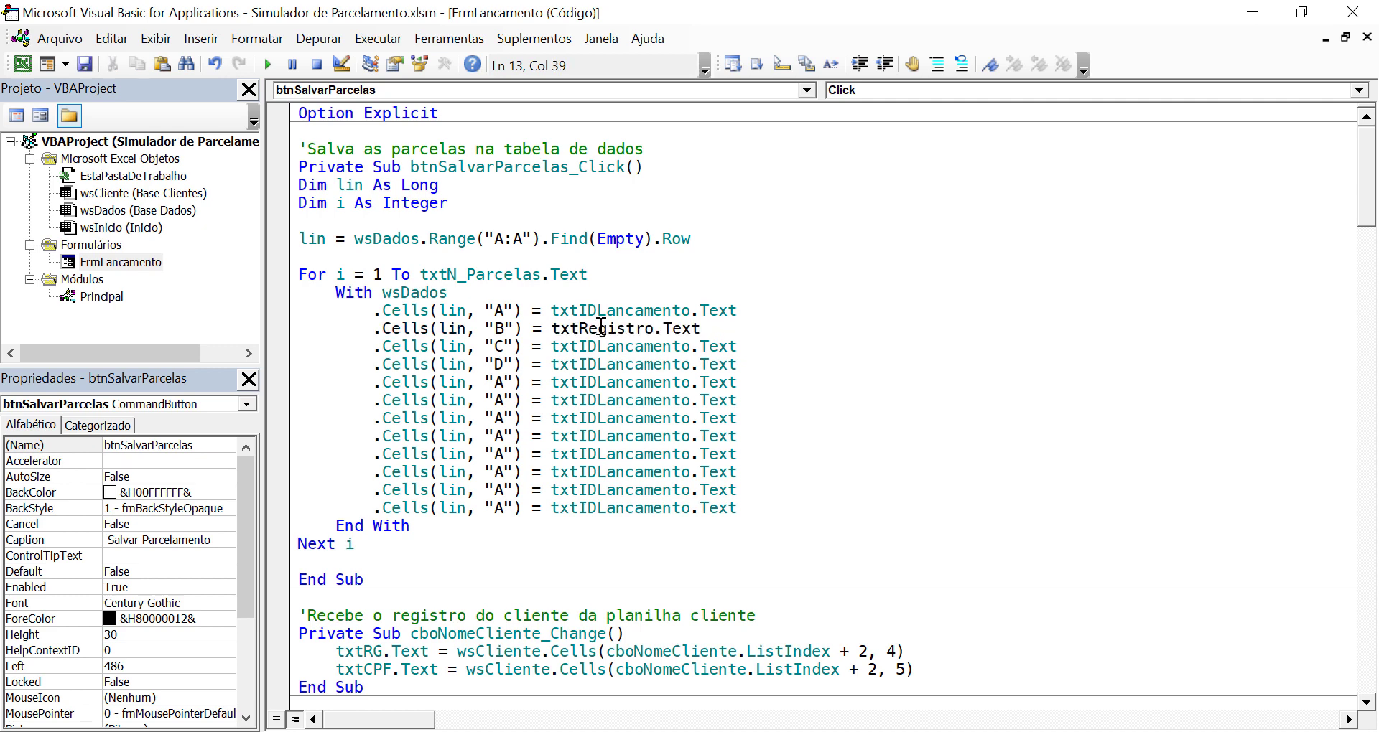
- Make the column C line write cboNomeCliente.Value instead of a .Text field
{"action": "double_click", "coordinate": [643, 346]}
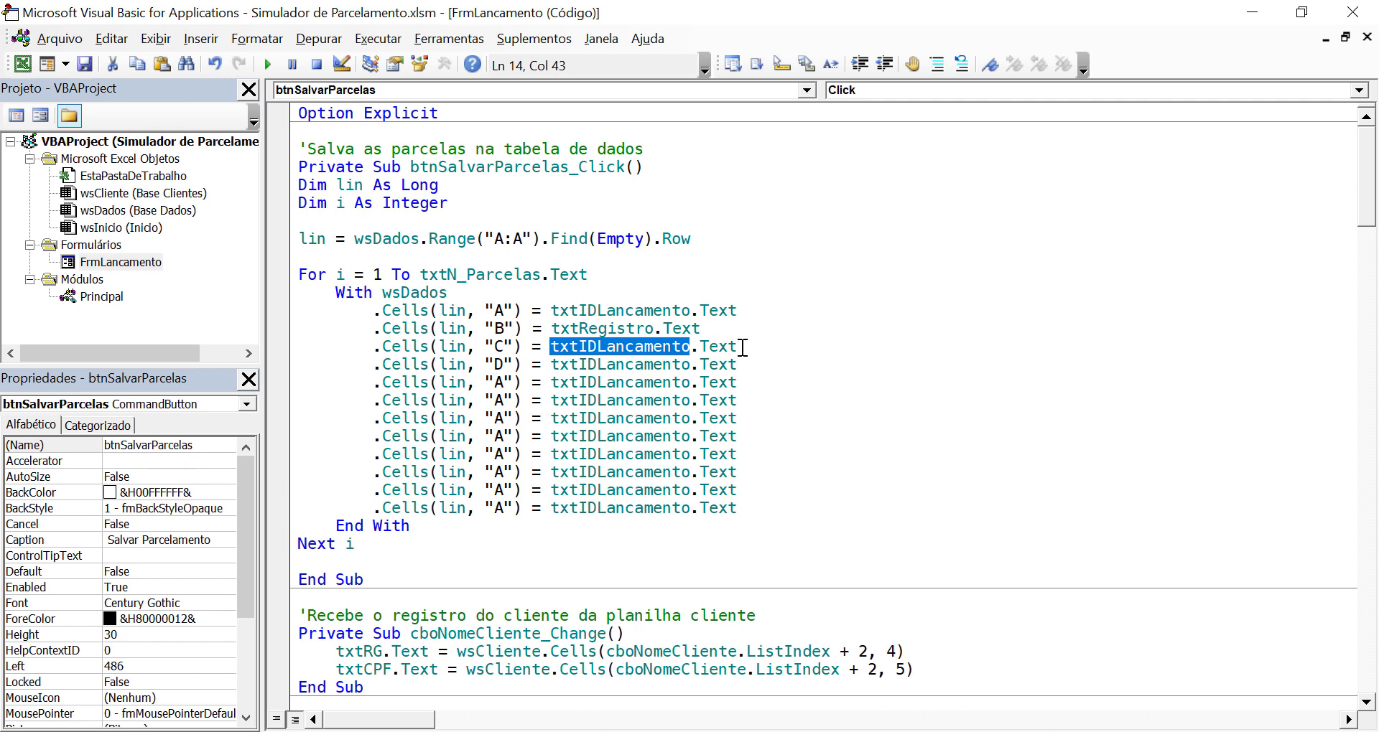
{"action": "type", "text": "cb"}
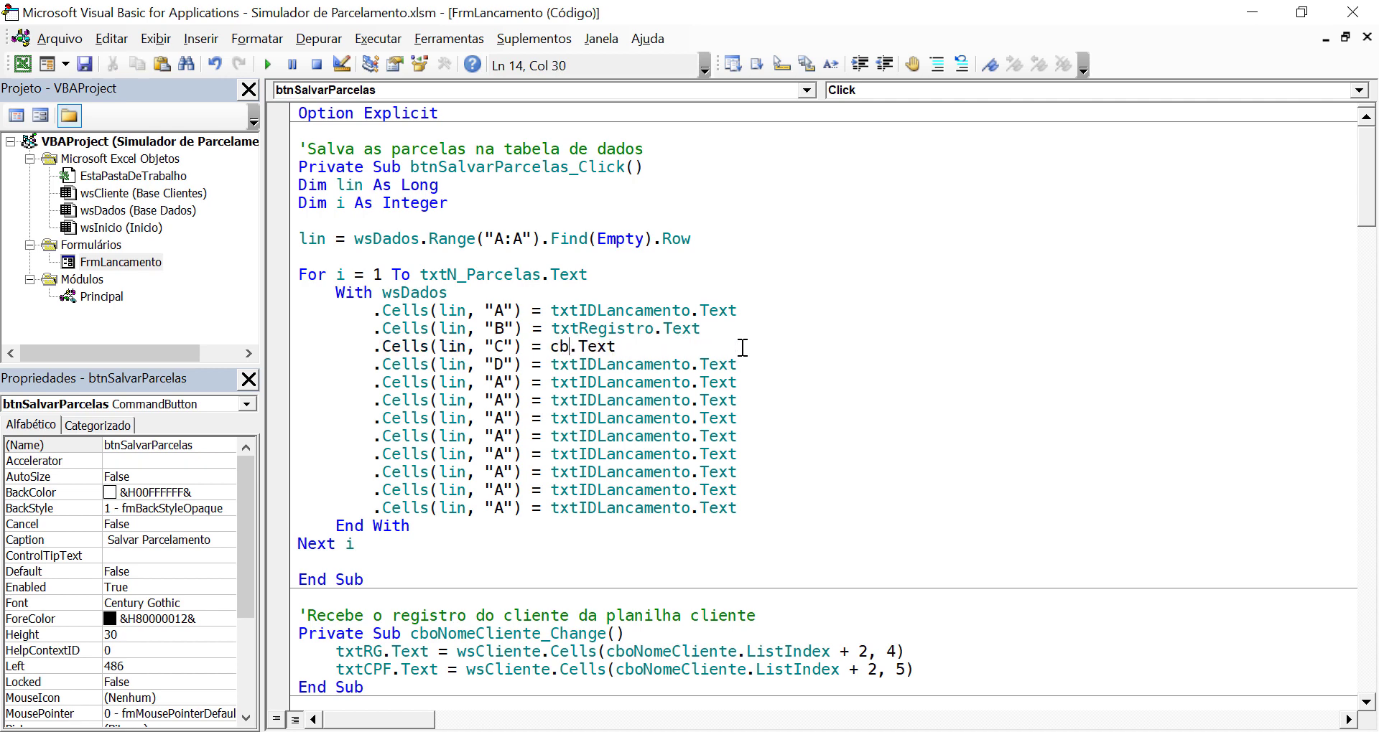
{"action": "key", "text": "ctrl+space"}
{"action": "key", "text": "Tab"}
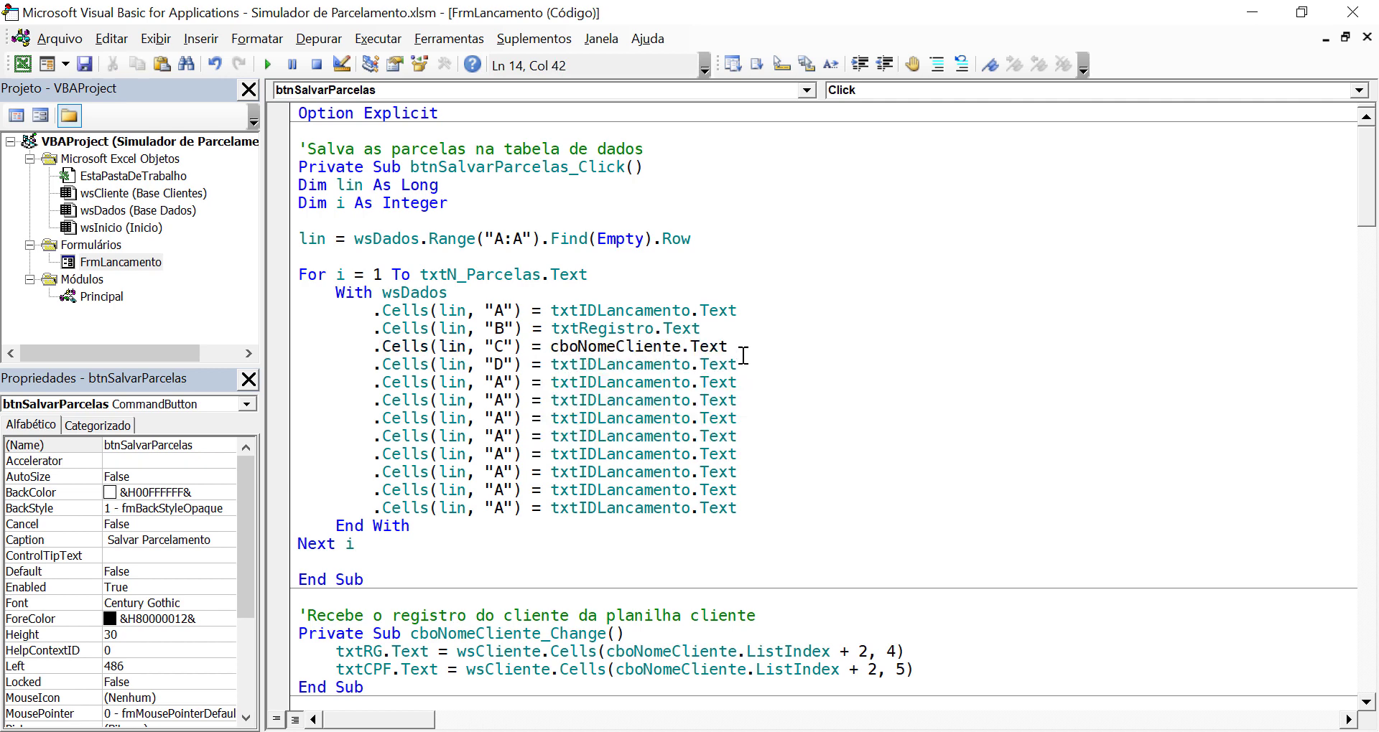
{"action": "left_click", "coordinate": [661, 400]}
{"action": "left_click_drag", "start_coordinate": [737, 346], "coordinate": [682, 346]}
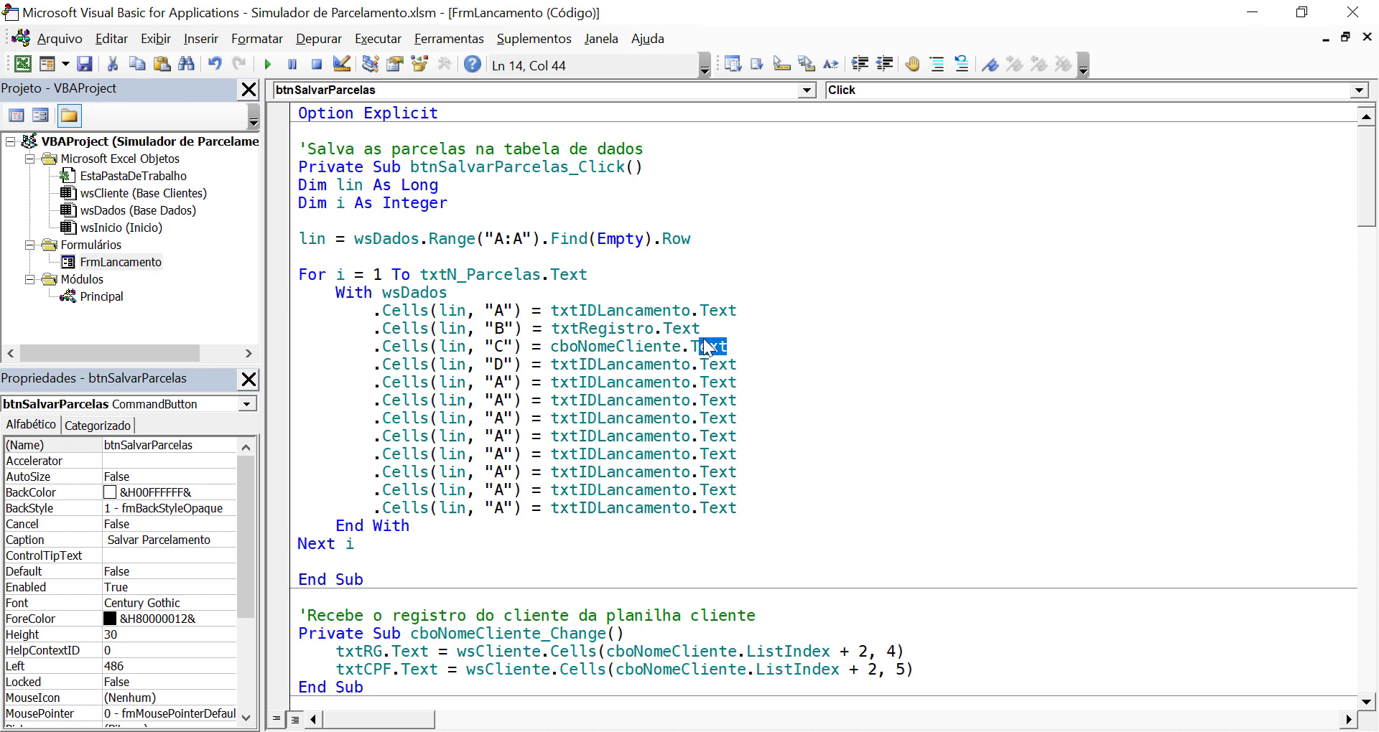
{"action": "key", "text": "Delete"}
{"action": "type", "text": ".V"}
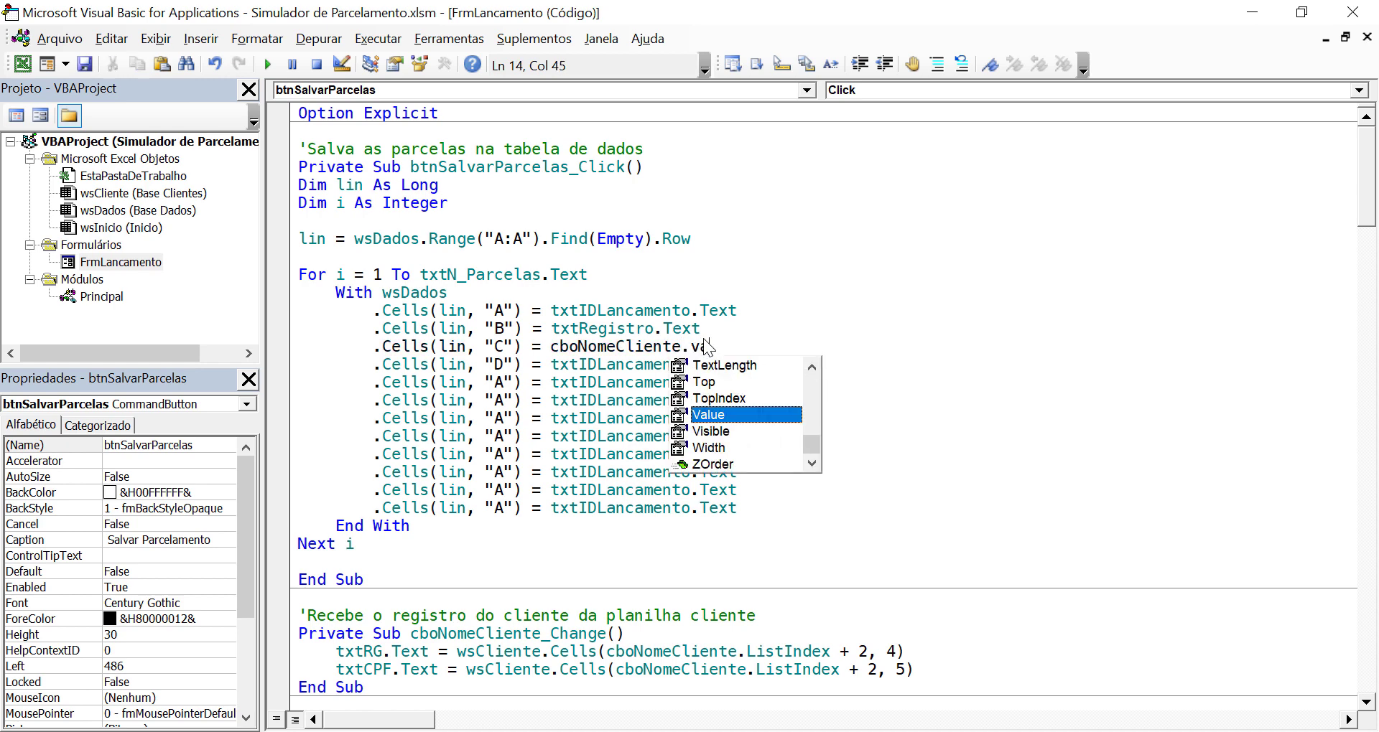
{"action": "type", "text": "alue"}
{"action": "left_click", "coordinate": [662, 435]}
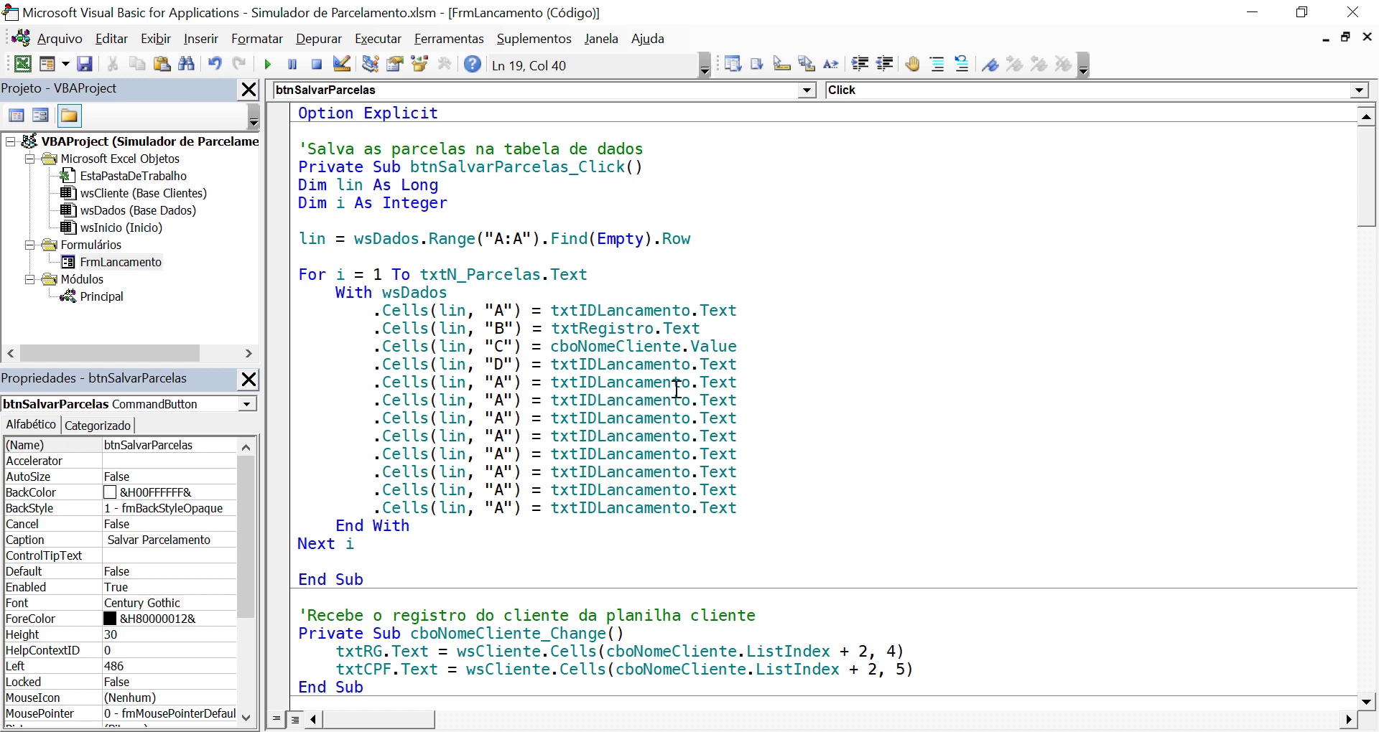
{"action": "double_click", "coordinate": [632, 364]}
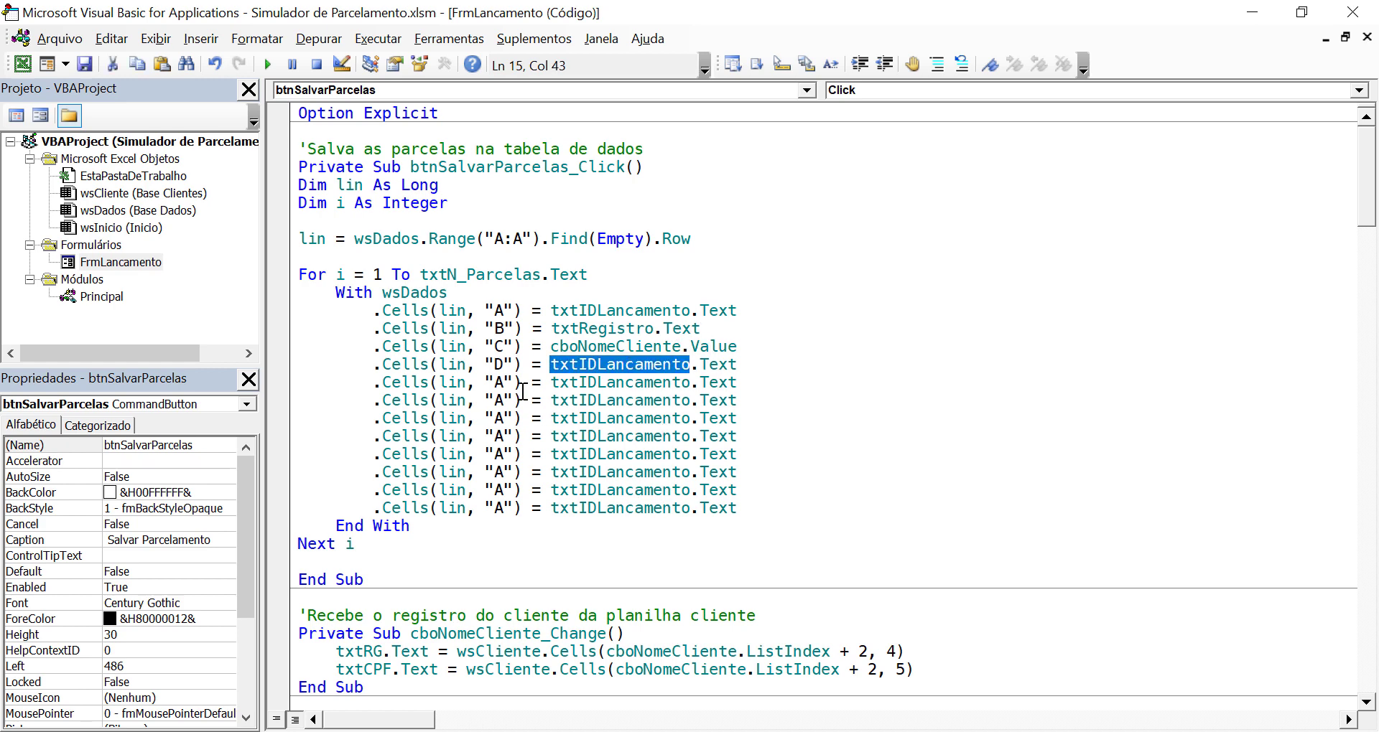
{"action": "left_click", "coordinate": [508, 368]}
- Check the Nome do Cliente column in the Base Dados sheet, then return to the code
{"action": "key", "text": "alt+F11"}
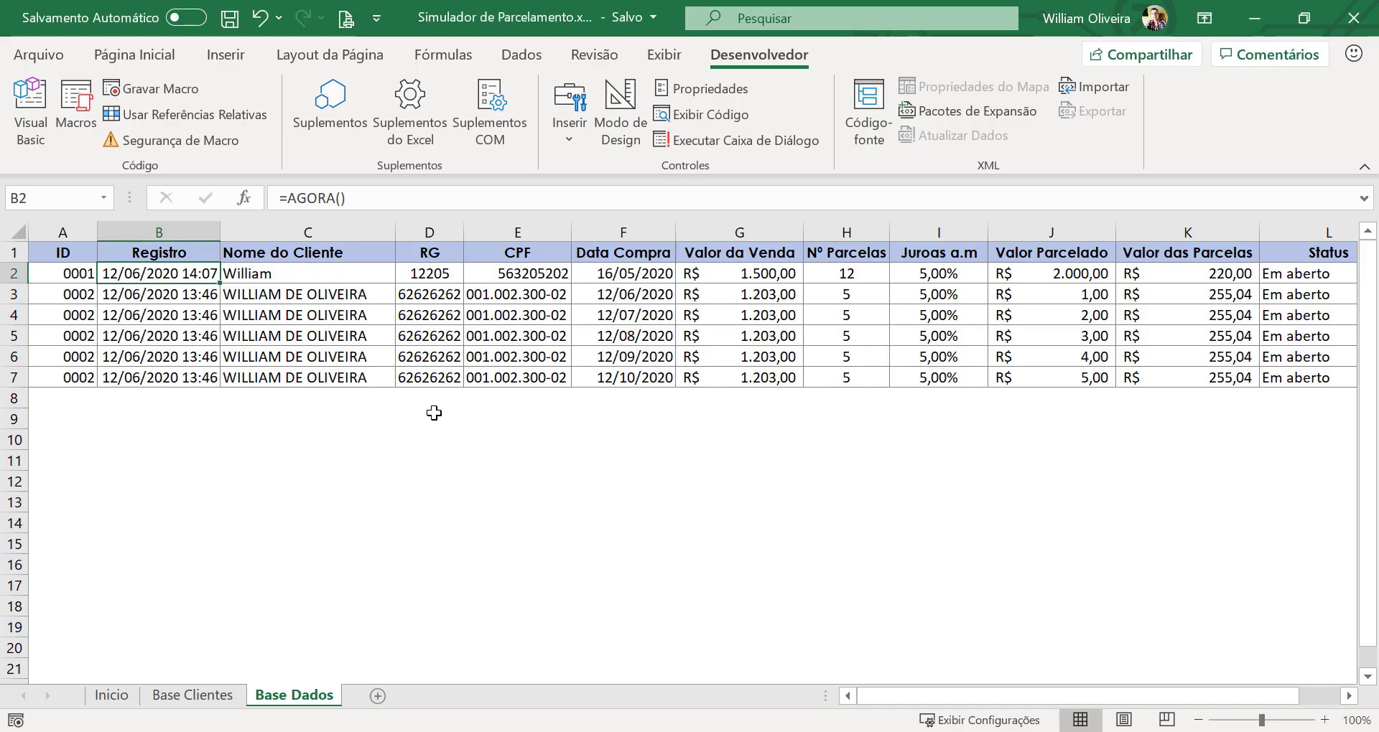
{"action": "left_click", "coordinate": [302, 296]}
{"action": "left_click", "coordinate": [291, 260]}
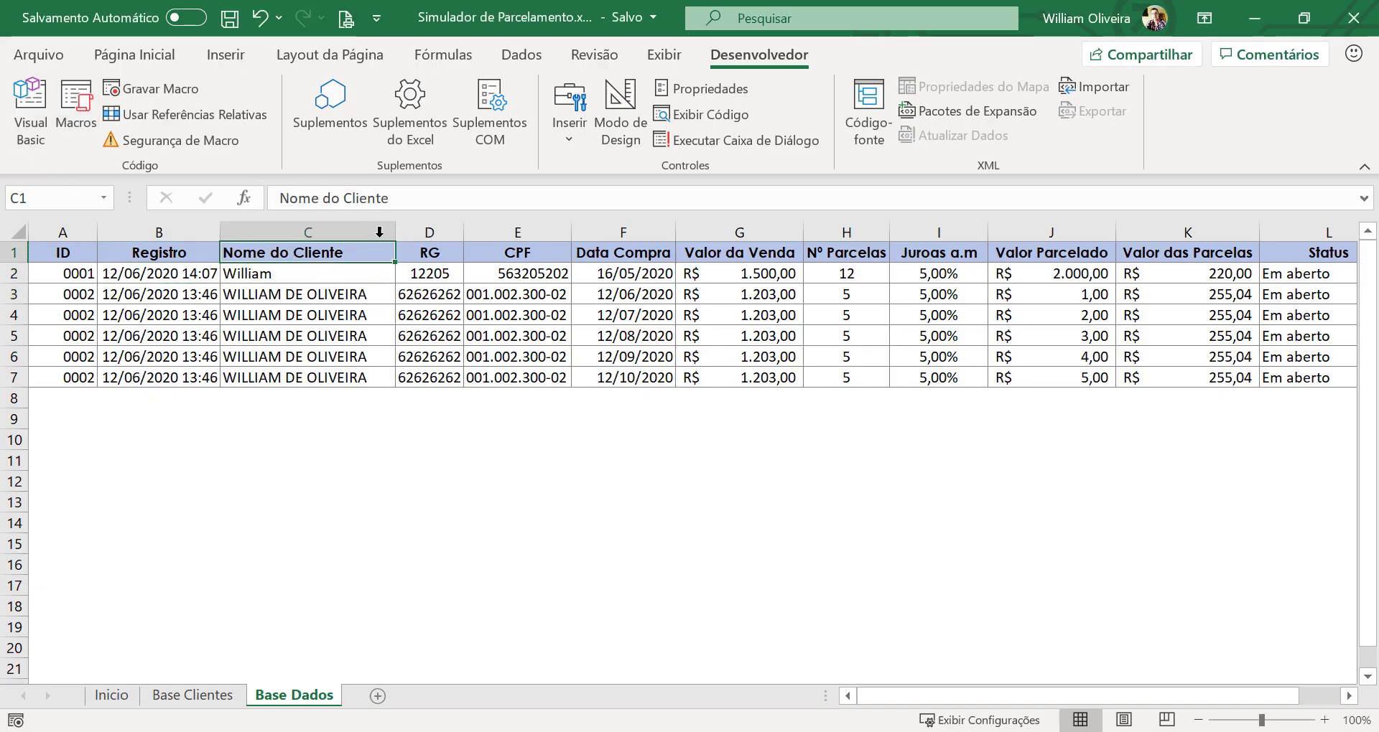
{"action": "left_click", "coordinate": [33, 144]}
{"action": "key", "text": "Up"}
{"action": "key", "text": "Up"}
{"action": "key", "text": "Up"}
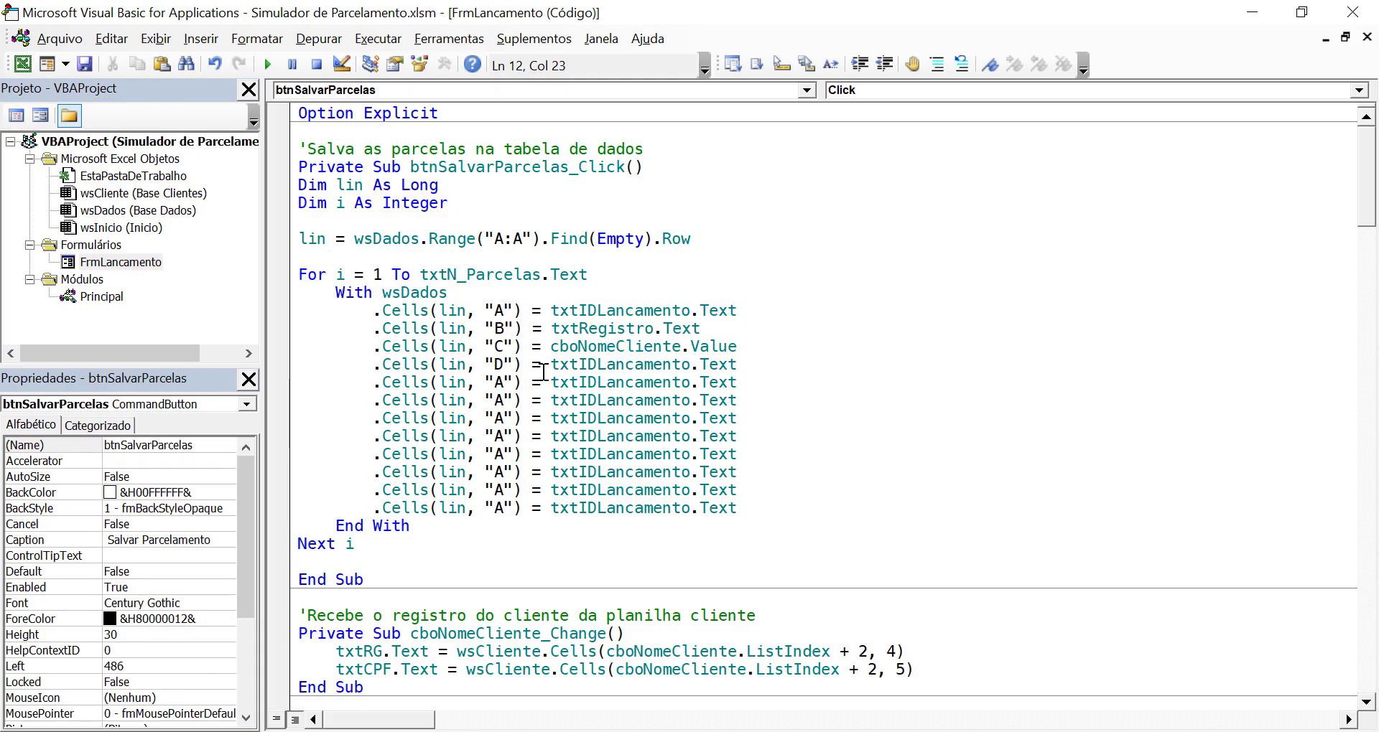
- Set the D line's field to txtRG and the next line's field to txtCPF
{"action": "double_click", "coordinate": [589, 364]}
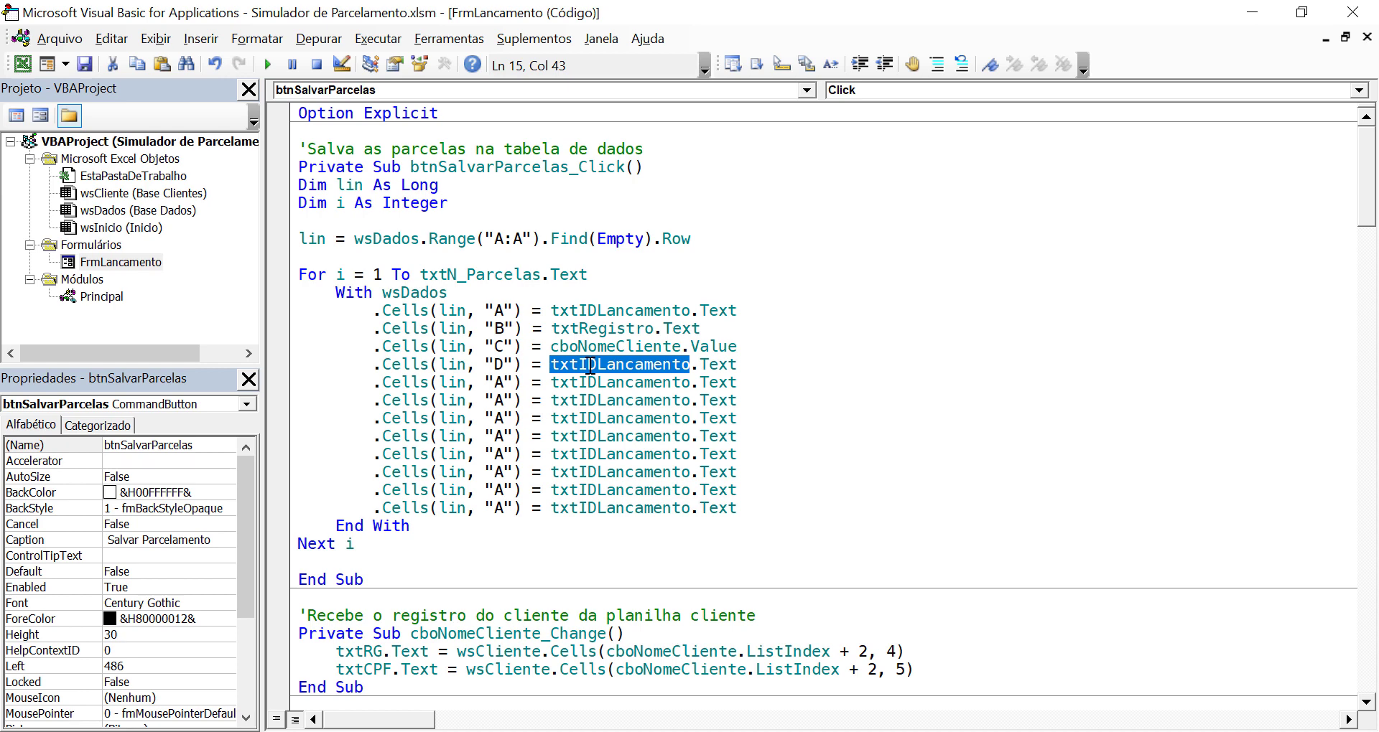
{"action": "type", "text": "txtrg"}
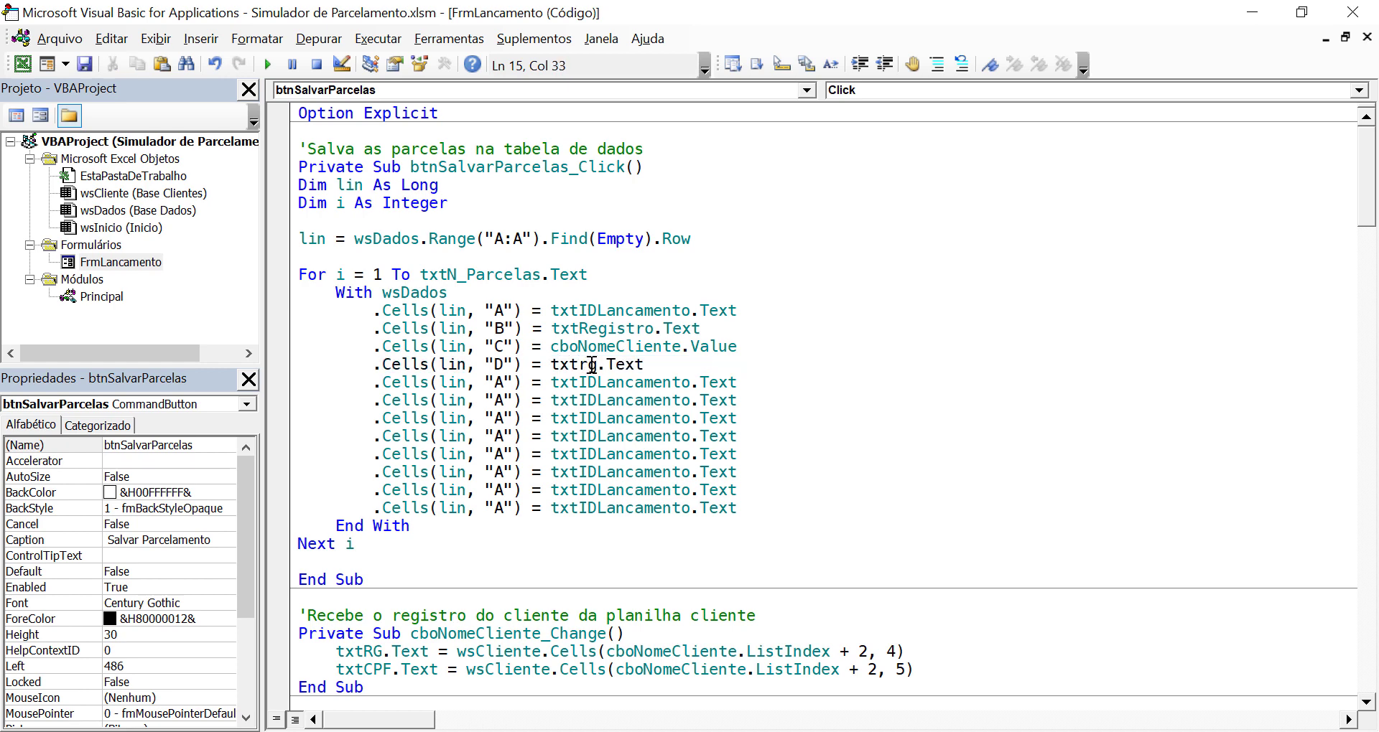
{"action": "double_click", "coordinate": [588, 381]}
{"action": "type", "text": "tx"}
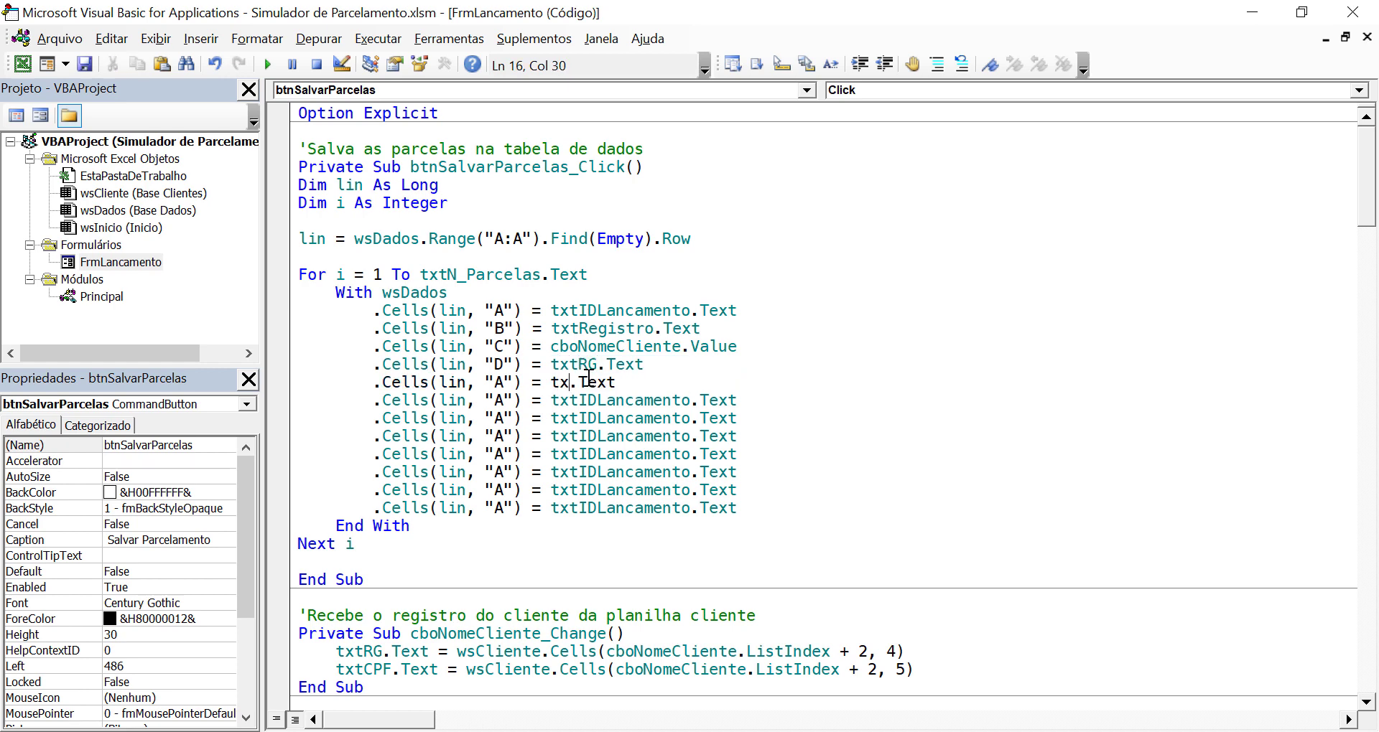
{"action": "type", "text": "tcpf"}
{"action": "left_click", "coordinate": [625, 454]}
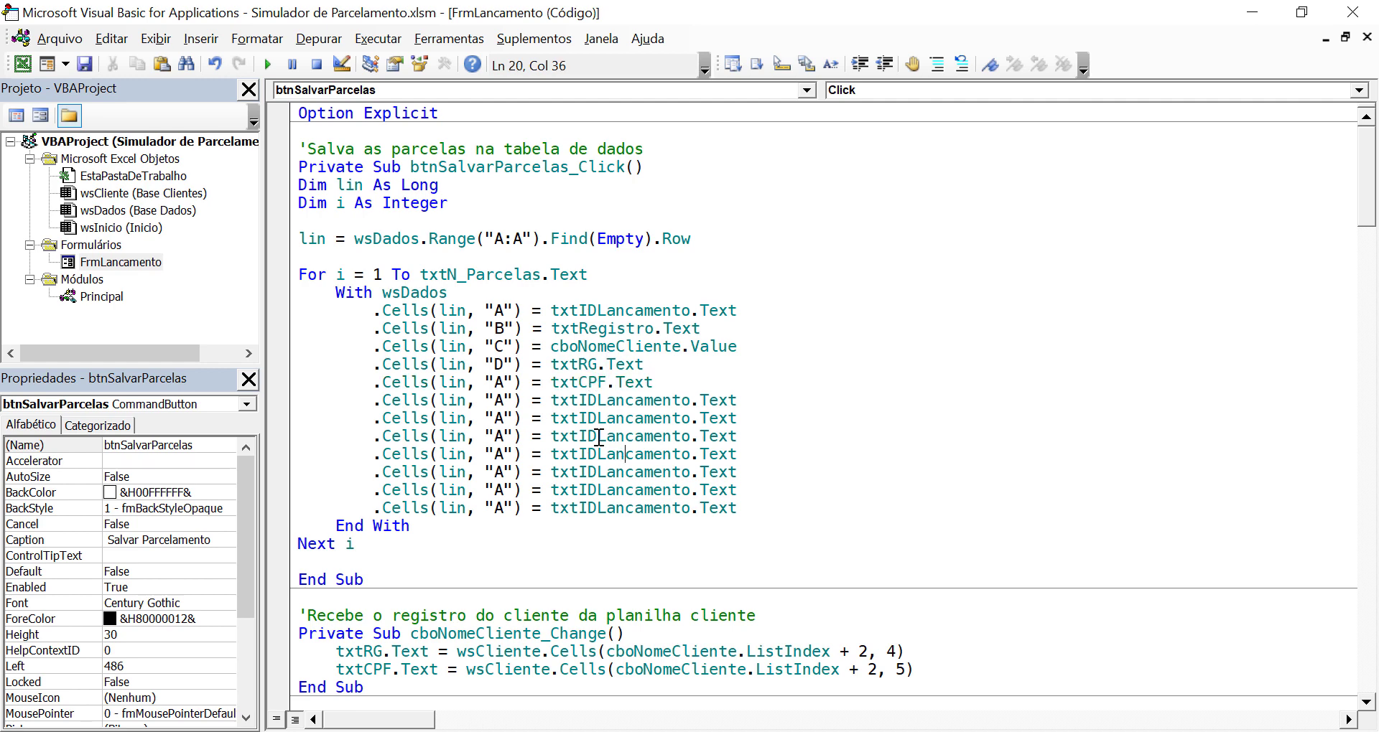
- Change the txtCPF line's target column from A to E
{"action": "left_click", "coordinate": [506, 382]}
{"action": "key", "text": "BackSpace"}
{"action": "type", "text": "e"}
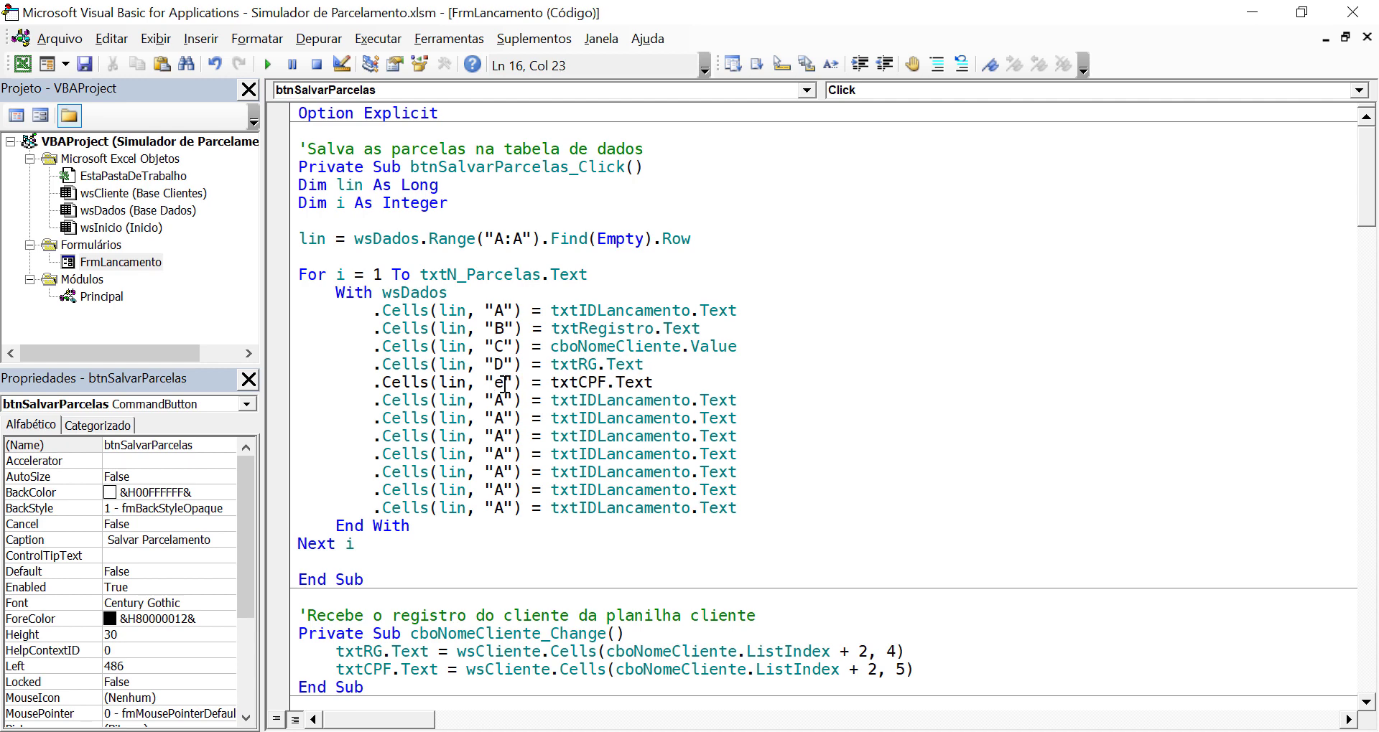
{"action": "key", "text": "BackSpace"}
{"action": "type", "text": "E"}
{"action": "key", "text": "Down"}
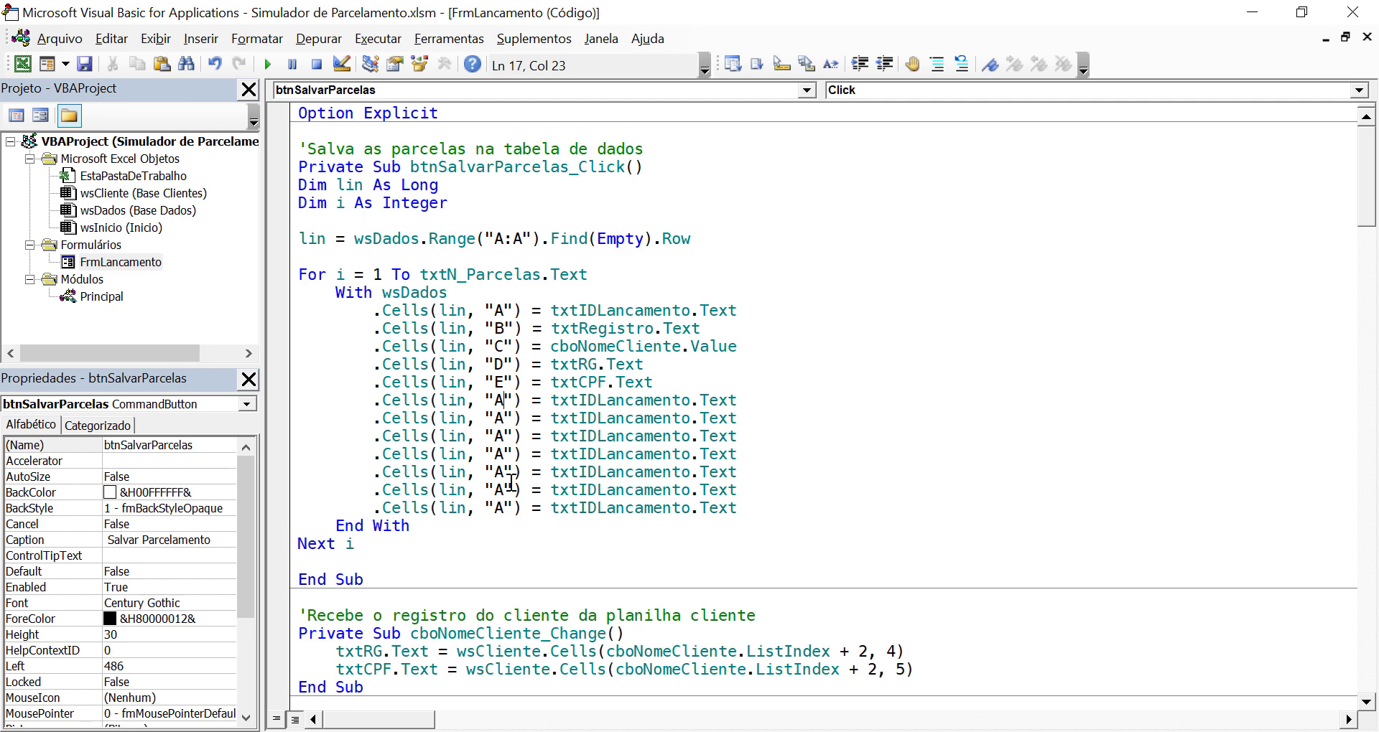
- Make the following save line target column F, then switch back to the workbook
{"action": "key", "text": "BackSpace"}
{"action": "type", "text": "F"}
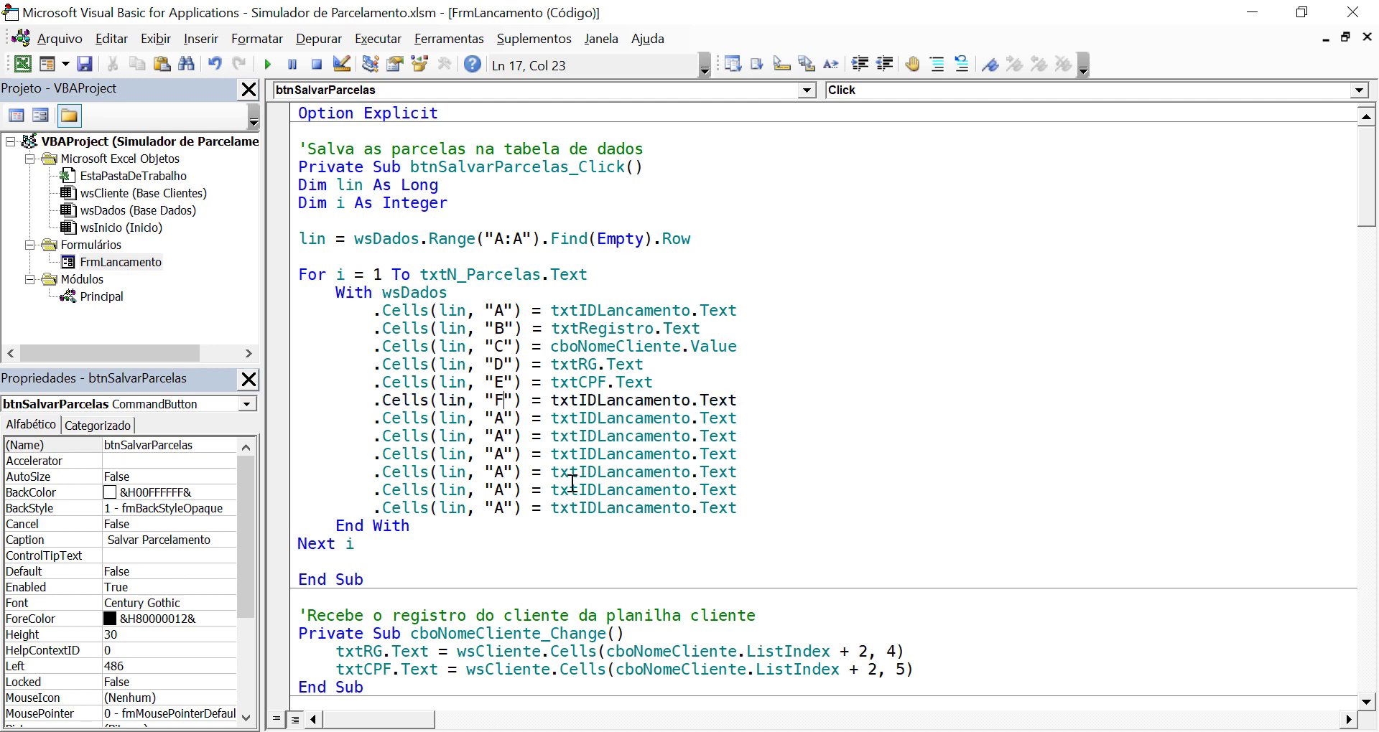
{"action": "left_click_drag", "start_coordinate": [569, 474], "coordinate": [569, 489]}
{"action": "left_click", "coordinate": [22, 64]}
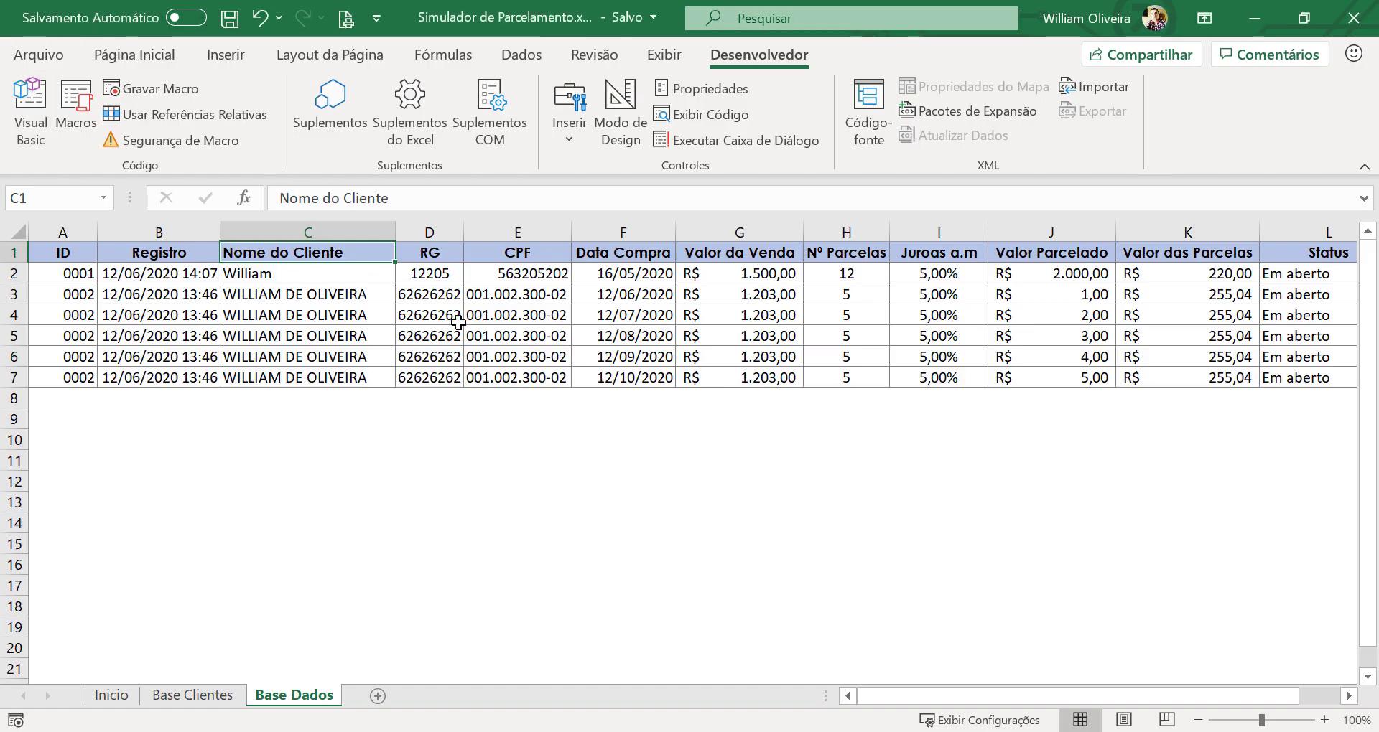
- Check which sheet columns hold CPF, Data Compra and Valor da Venda, then return to the code
{"action": "left_click", "coordinate": [502, 315]}
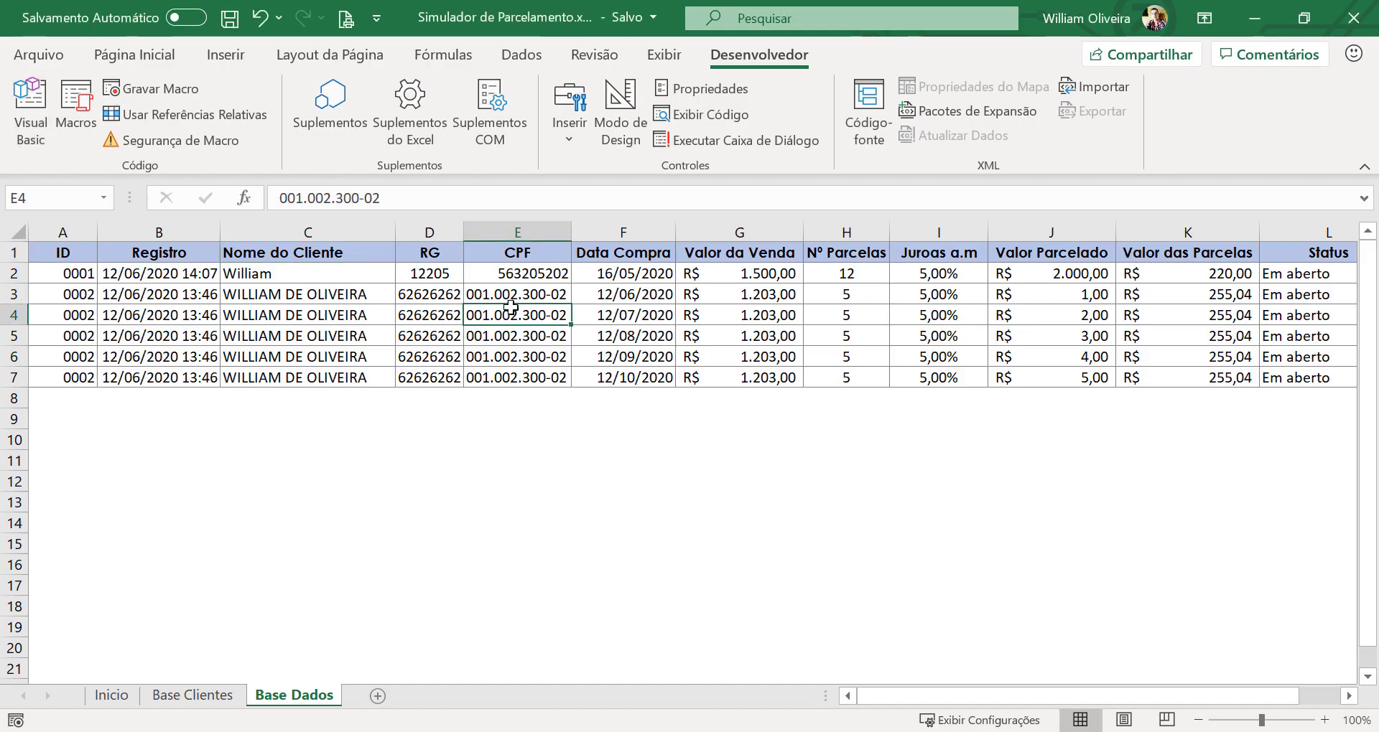
{"action": "left_click", "coordinate": [652, 232]}
{"action": "left_click", "coordinate": [738, 230]}
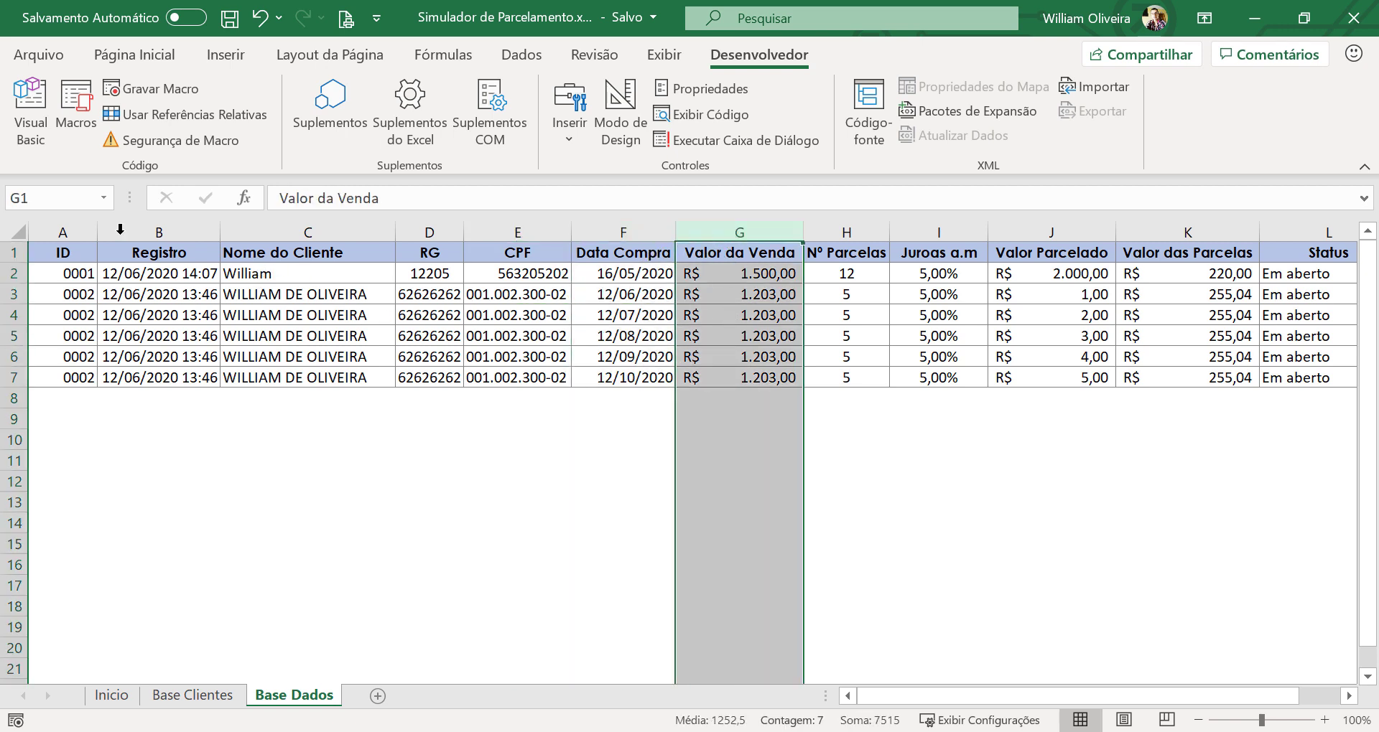
{"action": "left_click", "coordinate": [29, 140]}
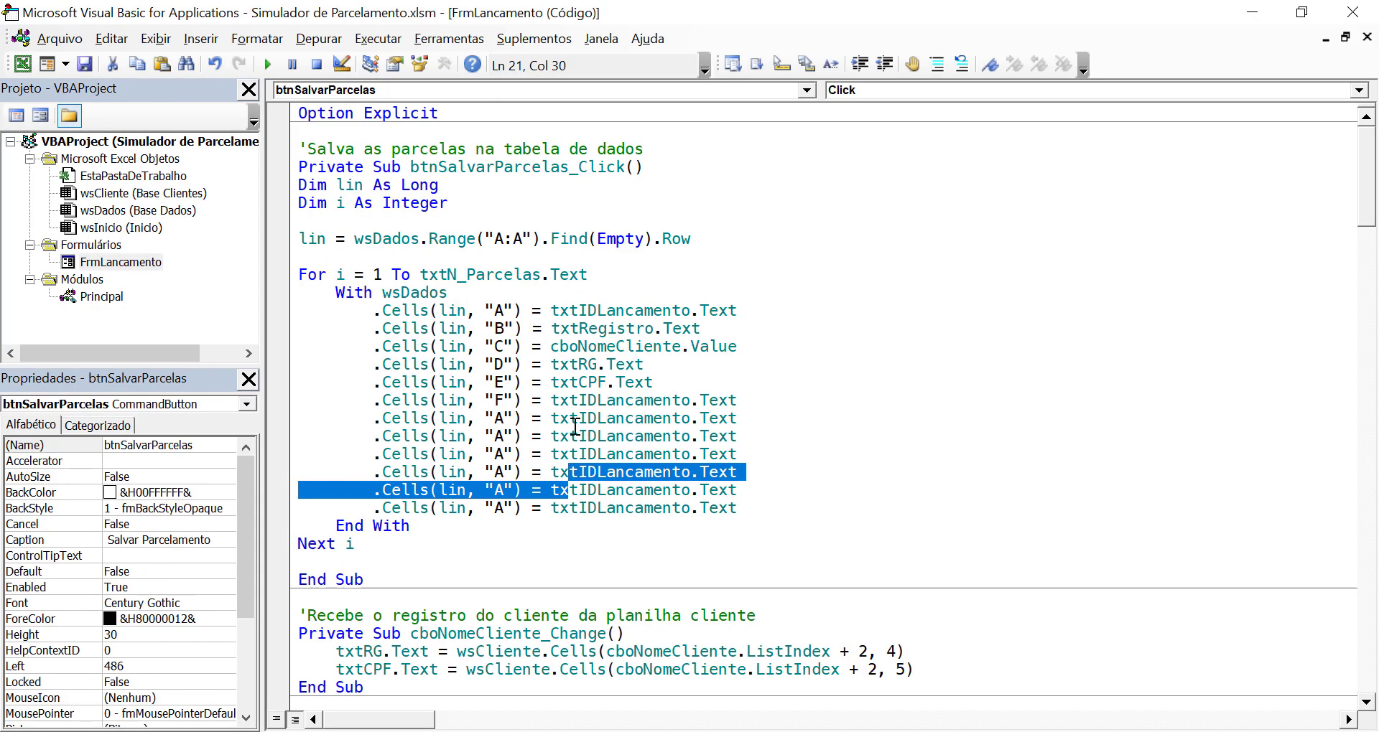
- Set the column F line's field to txtDataCompra
{"action": "double_click", "coordinate": [591, 403]}
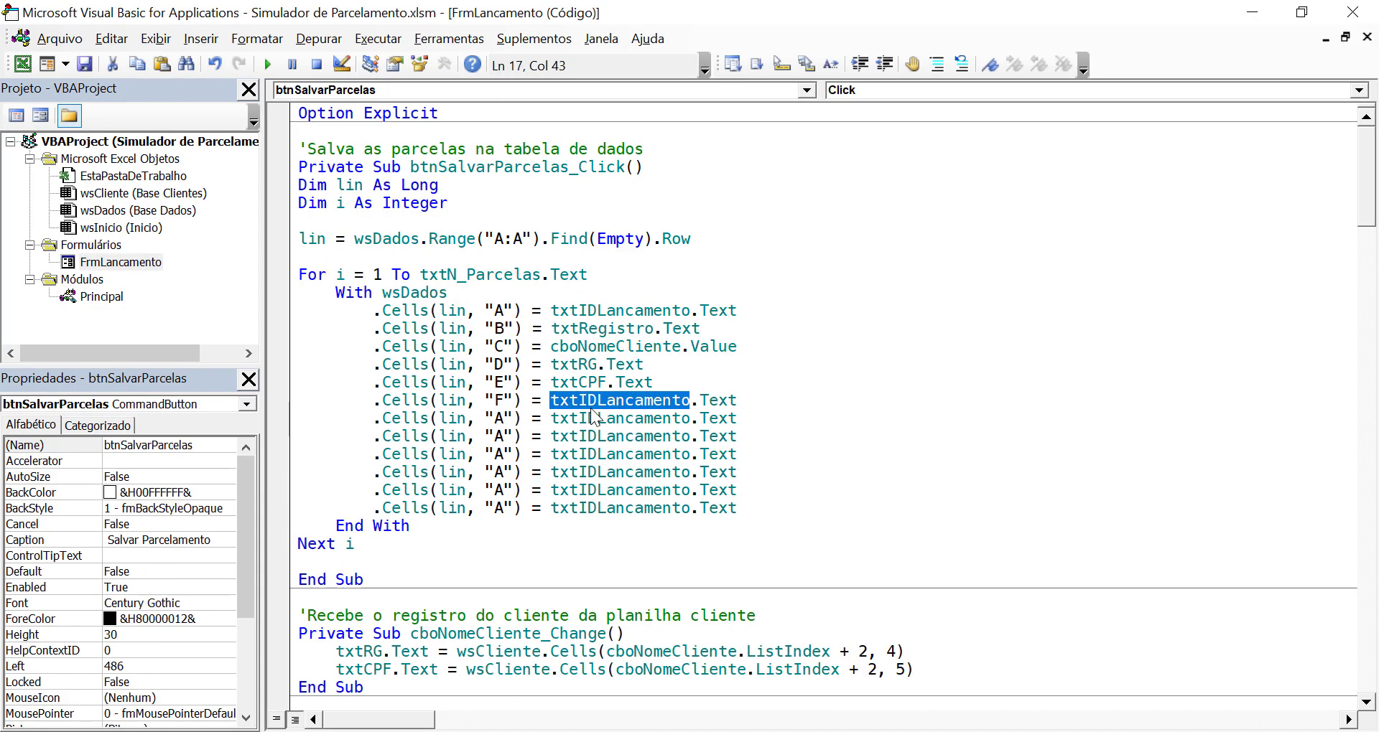
{"action": "type", "text": "TXTD"}
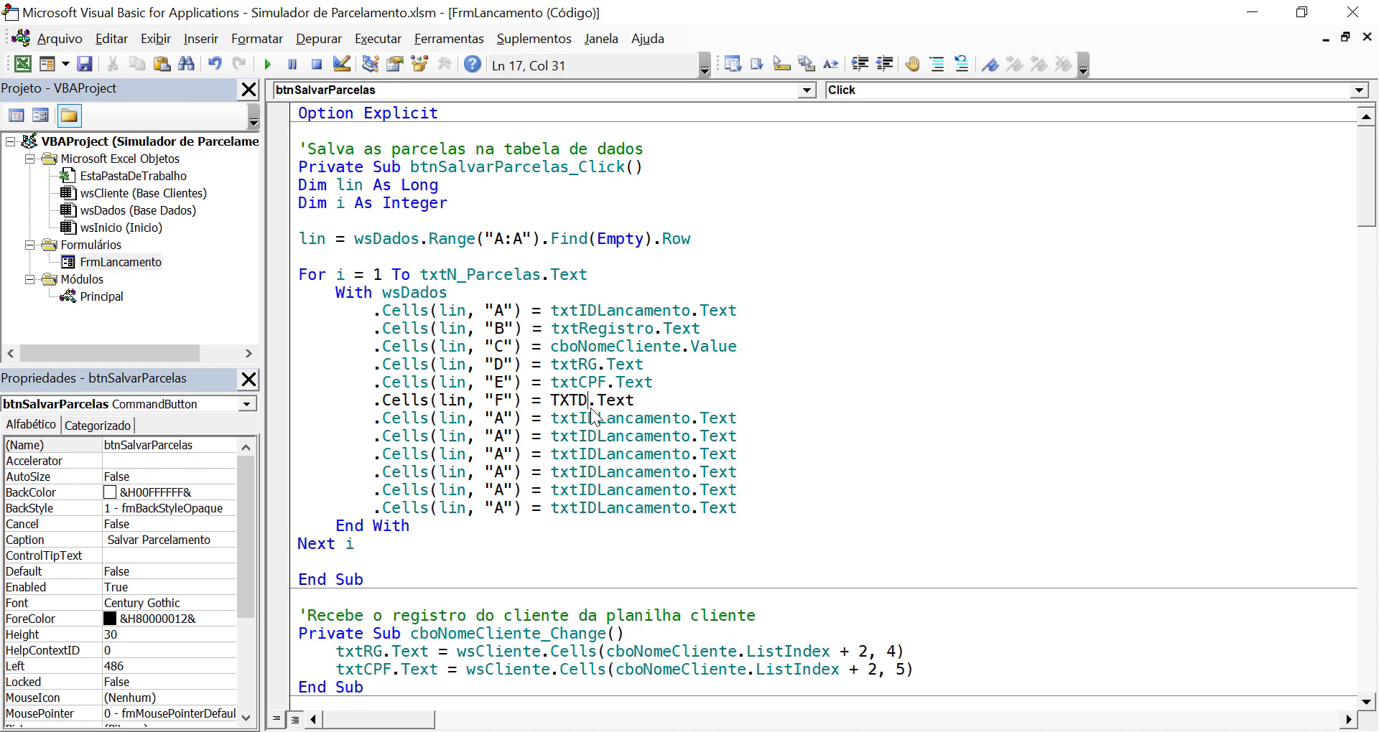
{"action": "type", "text": "ATACOM"}
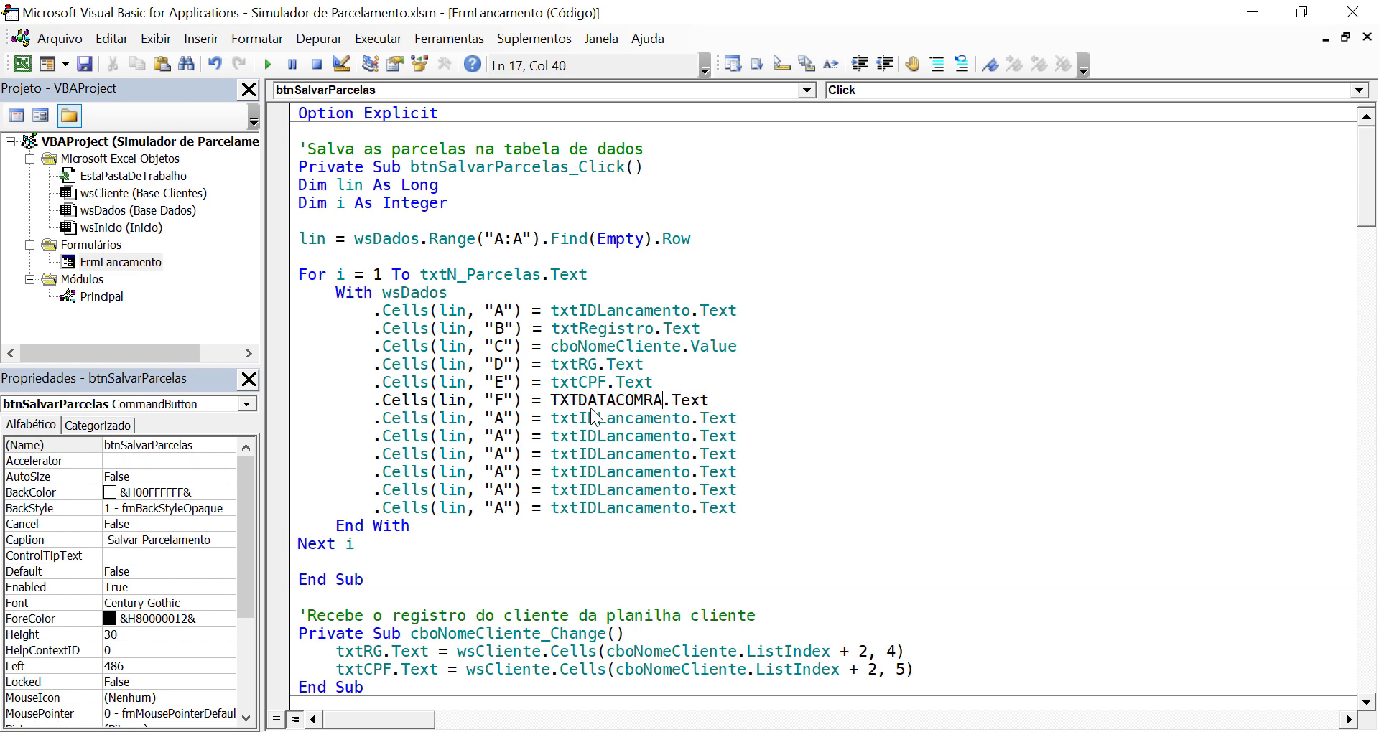
{"action": "type", "text": "P"}
{"action": "type", "text": "RA"}
{"action": "left_click", "coordinate": [658, 437]}
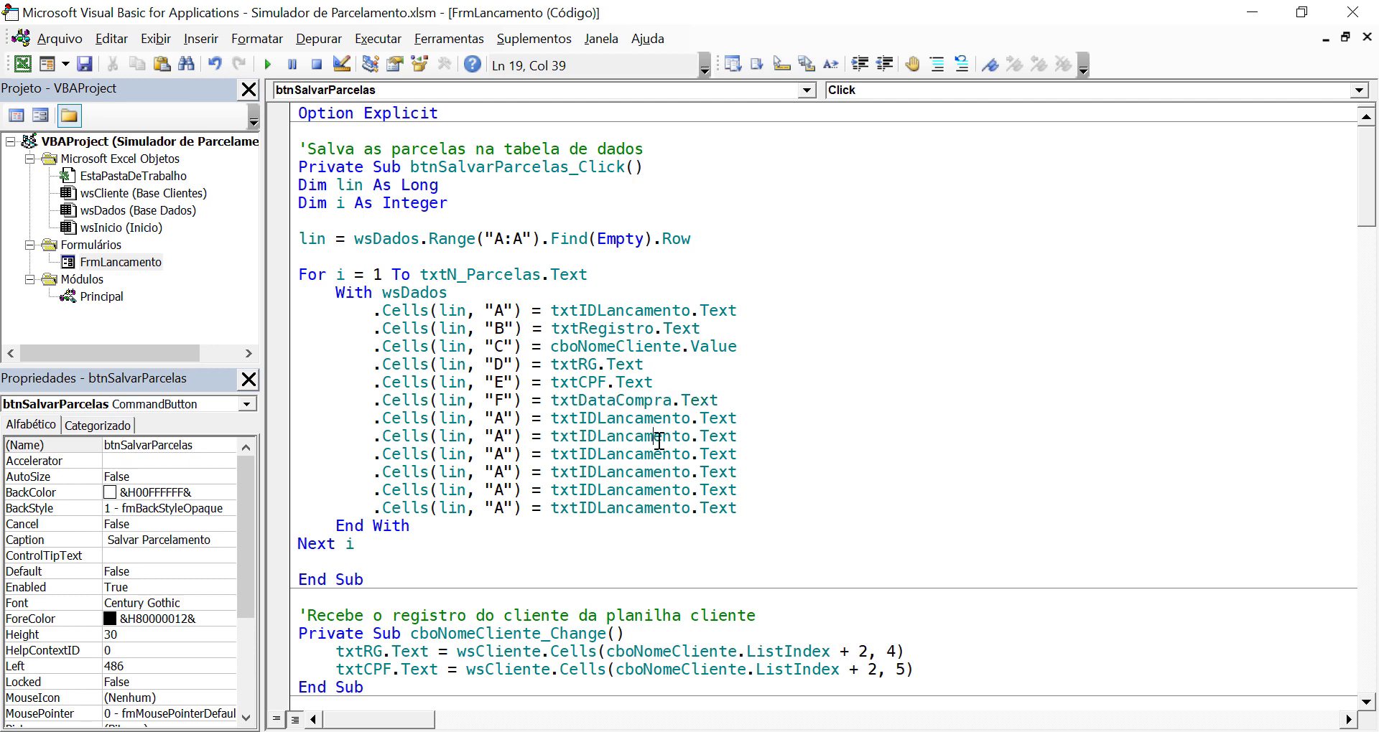
- Make the next line write txtValor_Venda.Text to column G
{"action": "double_click", "coordinate": [616, 419]}
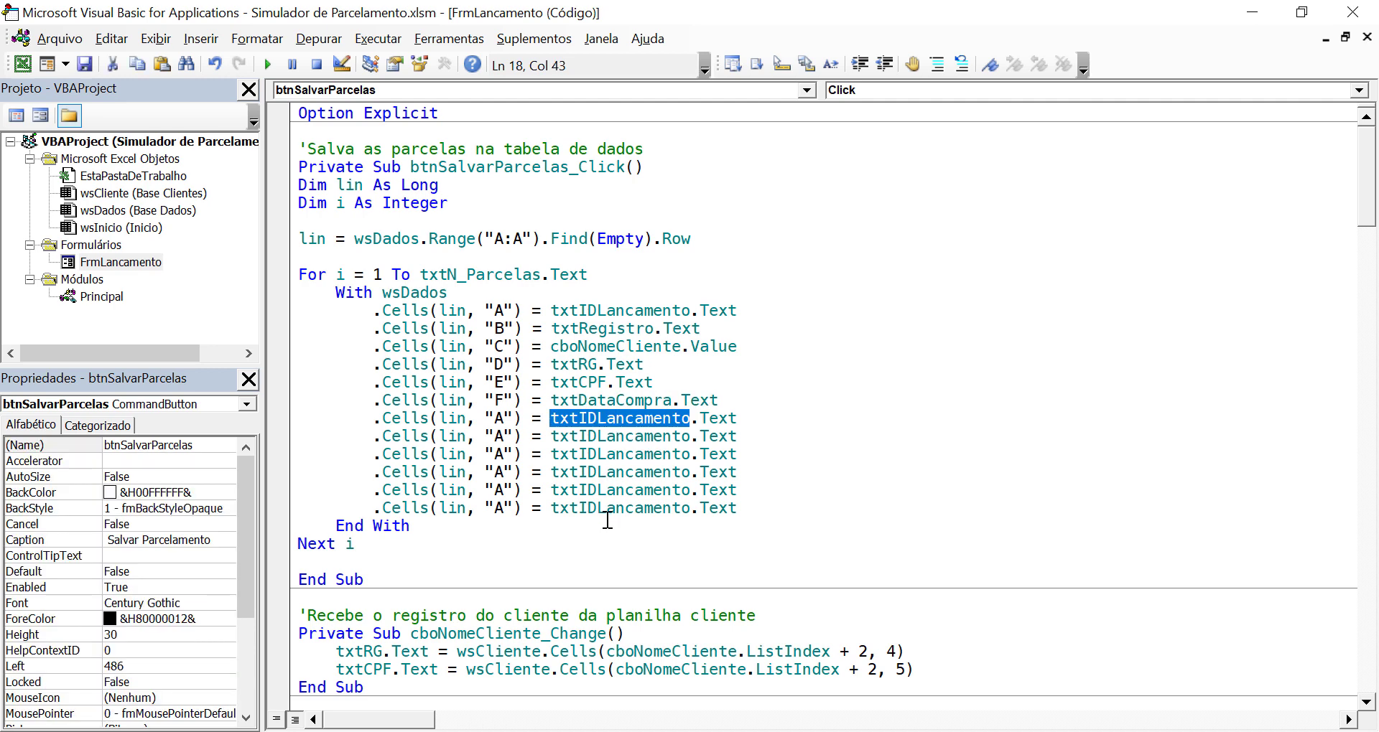
{"action": "left_click", "coordinate": [507, 421]}
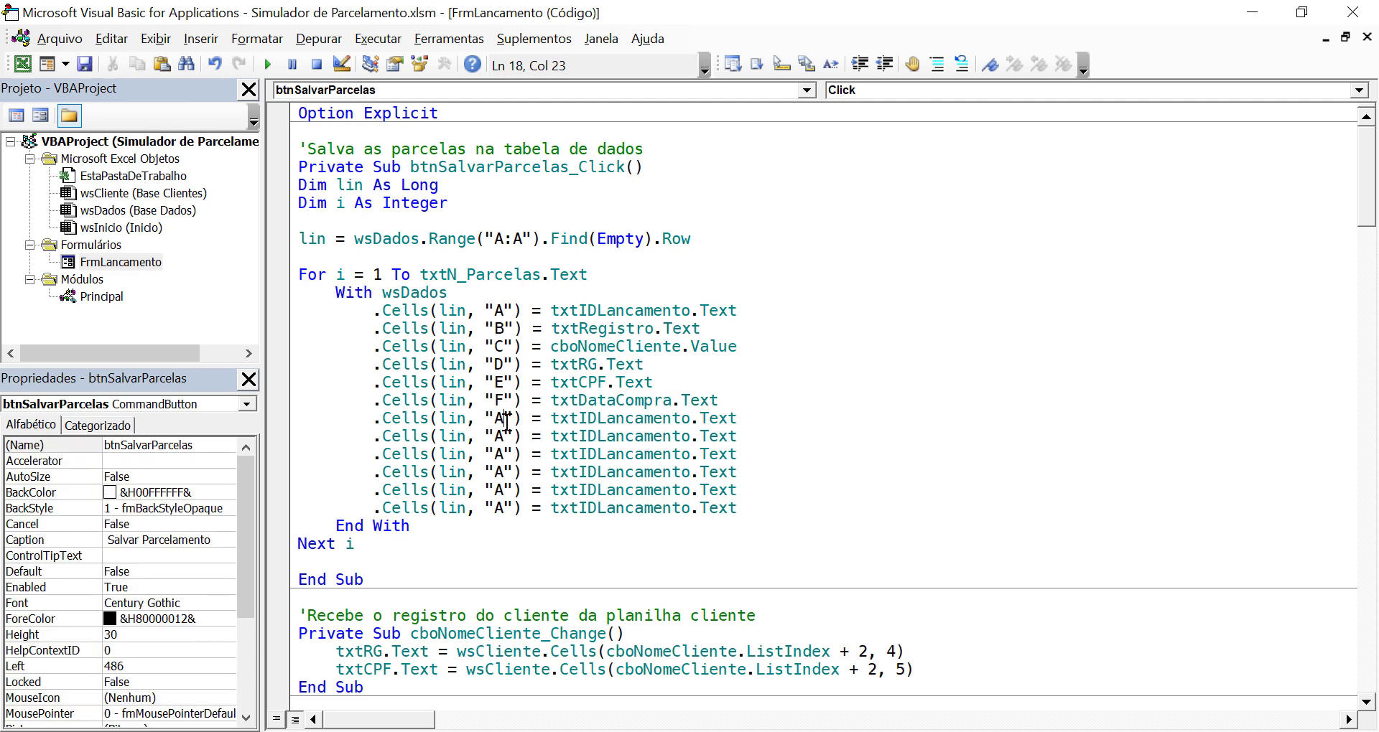
{"action": "key", "text": "BackSpace"}
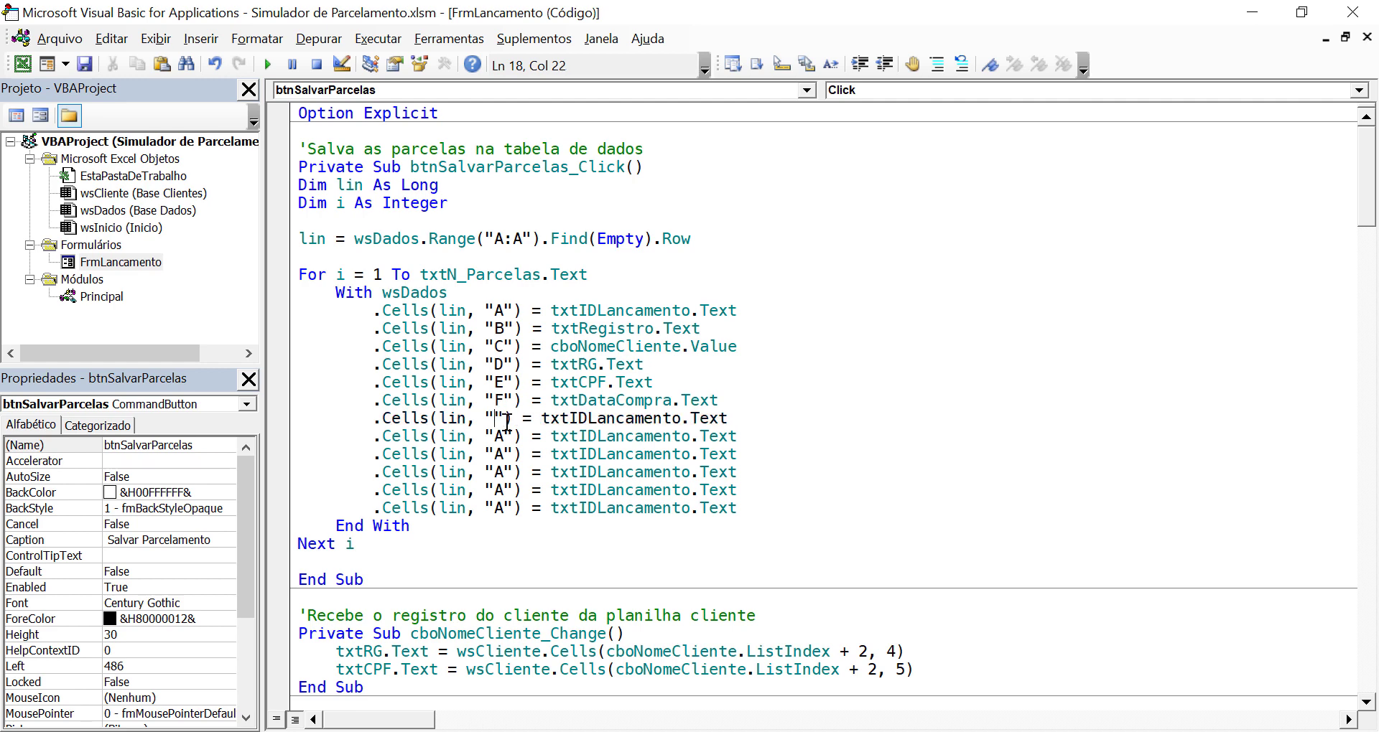
{"action": "type", "text": "G"}
{"action": "double_click", "coordinate": [584, 420]}
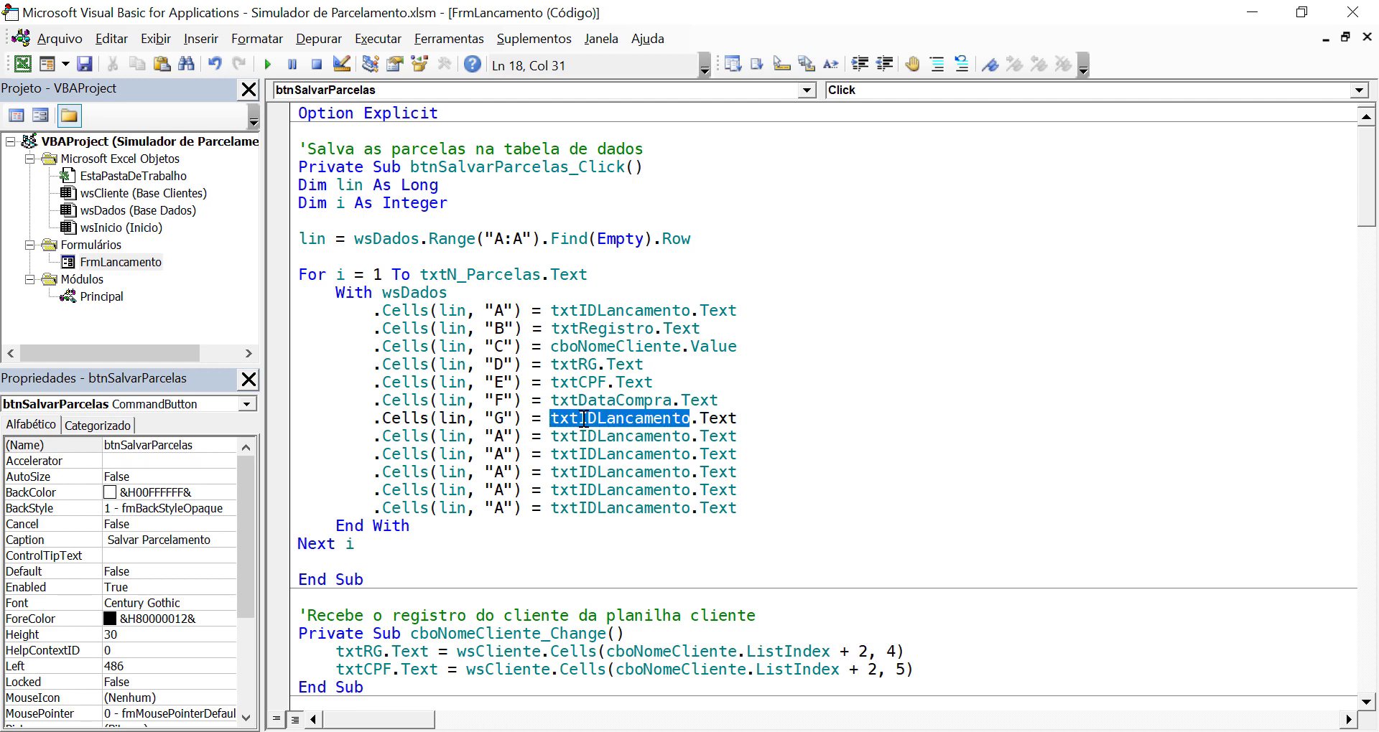
{"action": "type", "text": "TXT"}
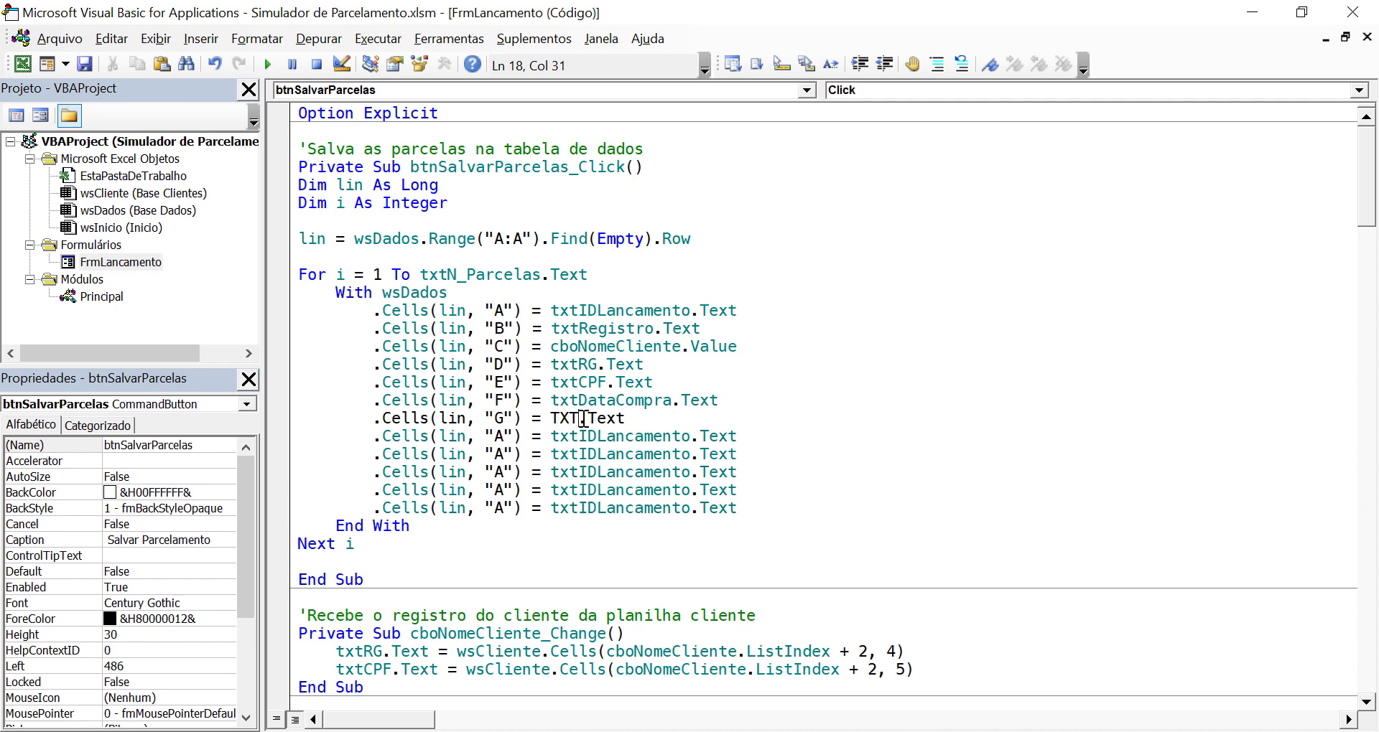
{"action": "type", "text": "VALOR"}
{"action": "key", "text": "ctrl+space"}
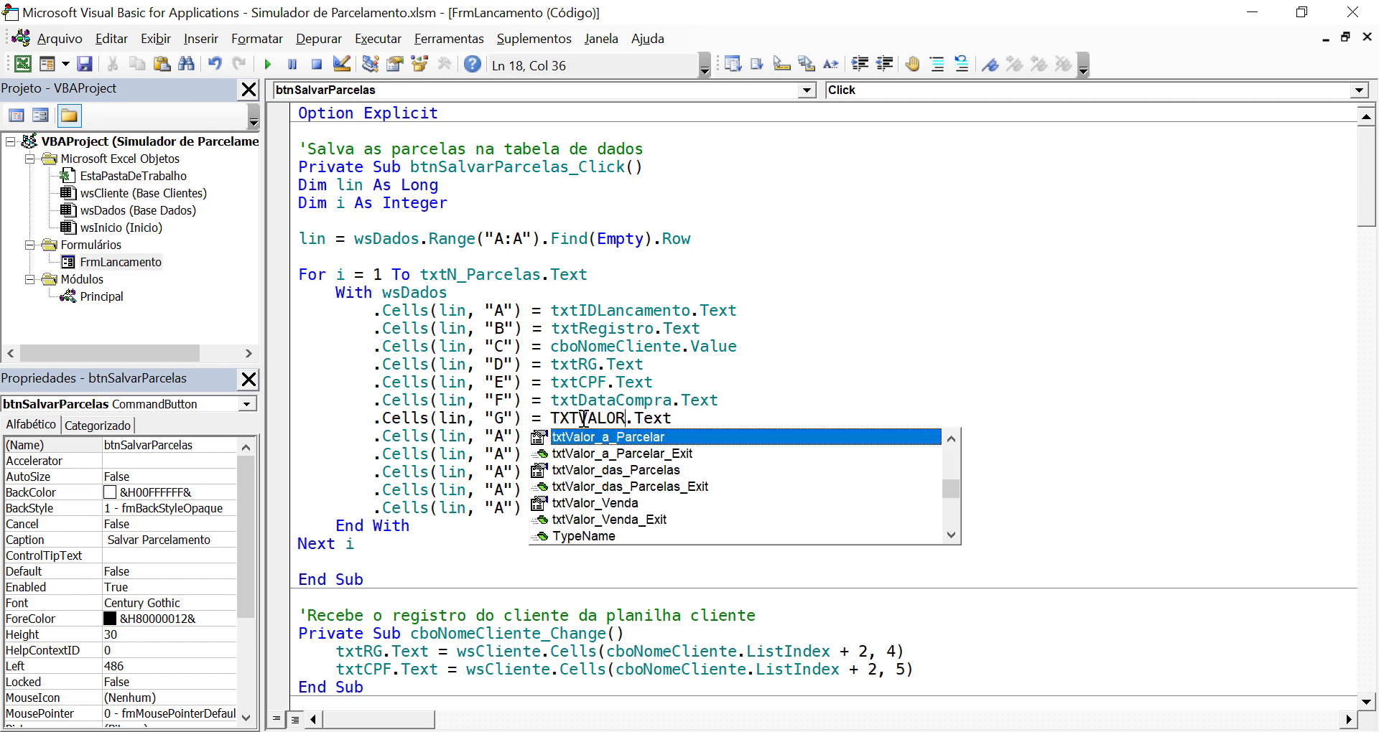
{"action": "key", "text": "Down"}
{"action": "key", "text": "Down"}
{"action": "key", "text": "Down"}
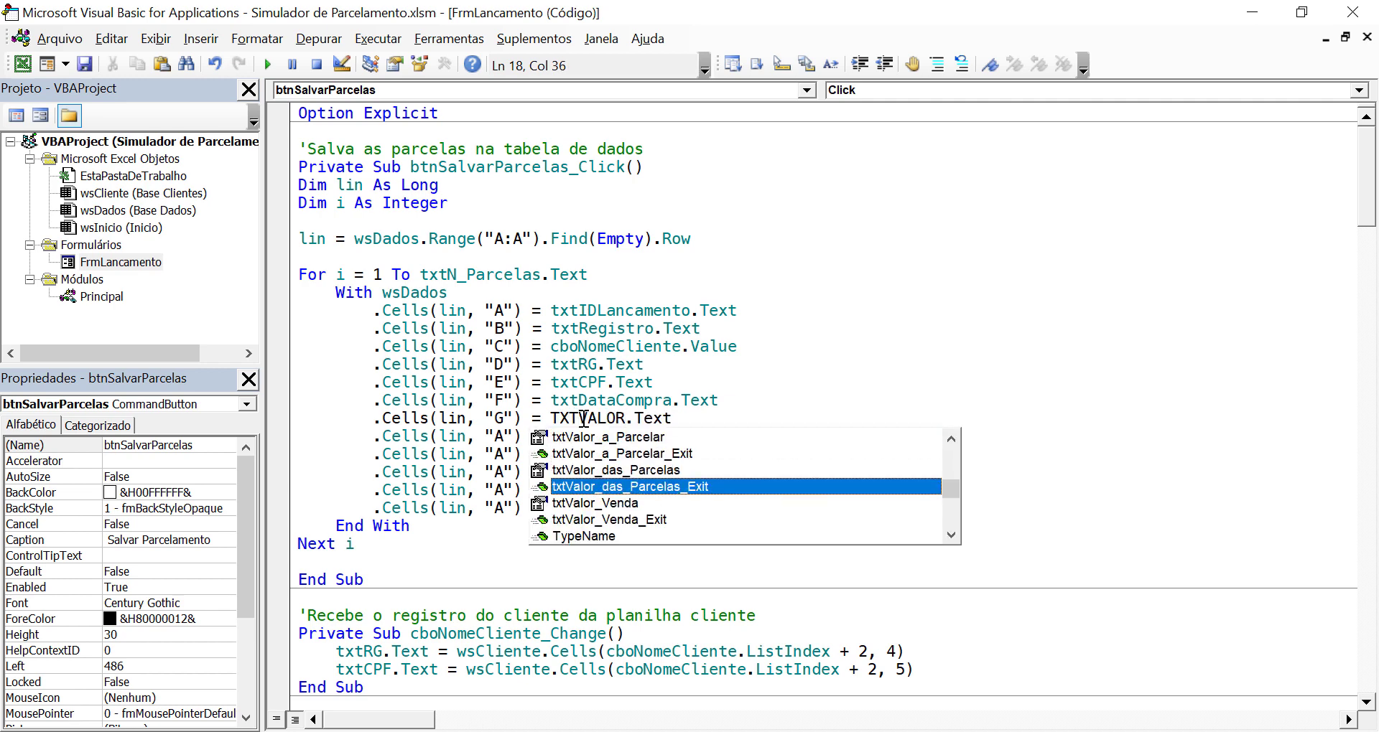
{"action": "key", "text": "Down"}
{"action": "key", "text": "Tab"}
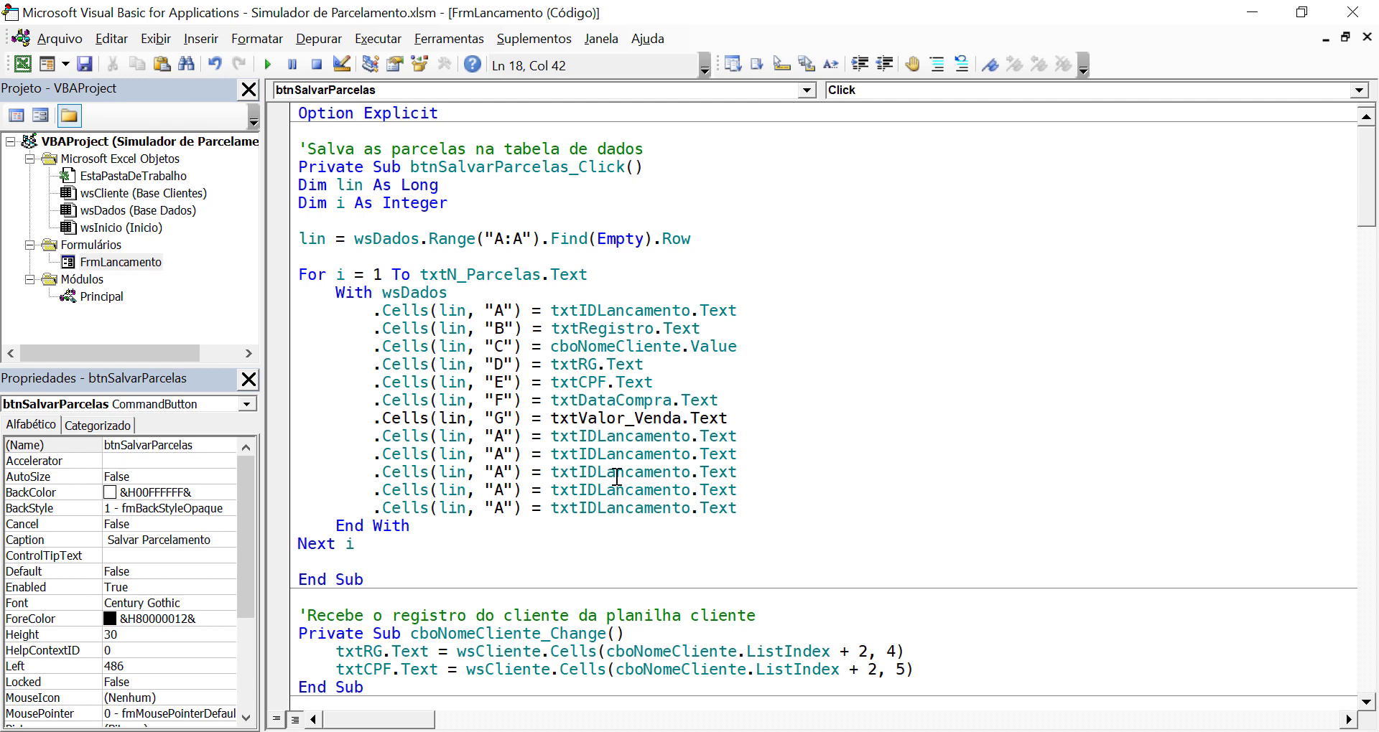
{"action": "left_click", "coordinate": [616, 477]}
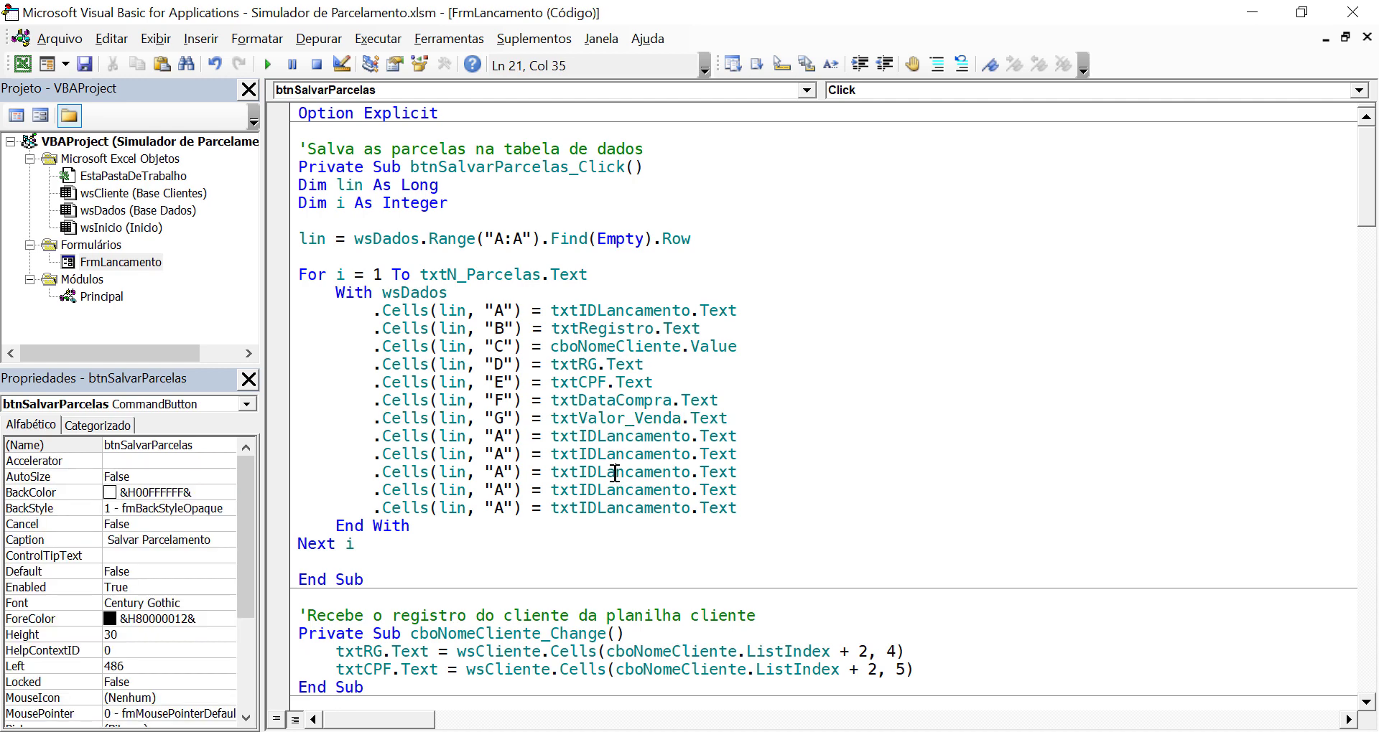
- Change the following line's target to column H and check the Juroas a.m values in Excel
{"action": "left_click", "coordinate": [504, 436]}
{"action": "key", "text": "BackSpace"}
{"action": "type", "text": "H"}
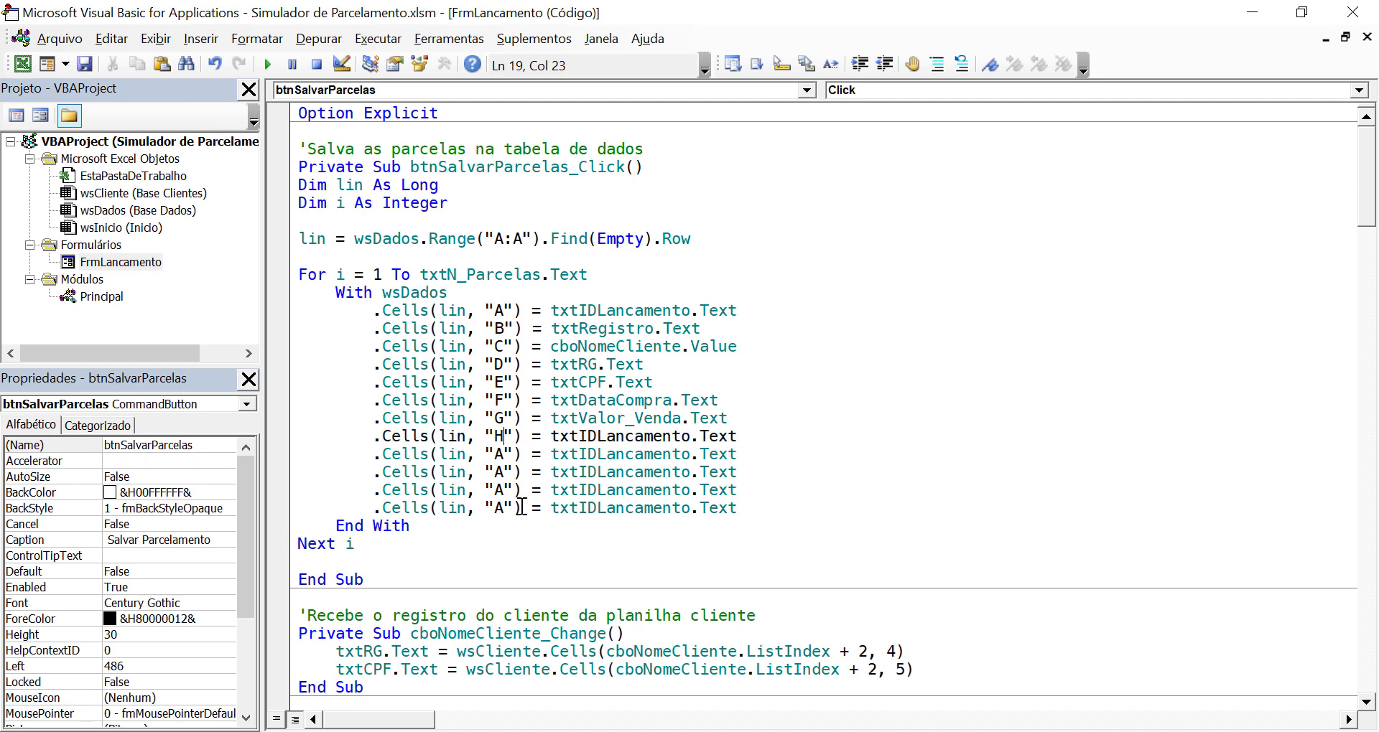
{"action": "left_click", "coordinate": [546, 514]}
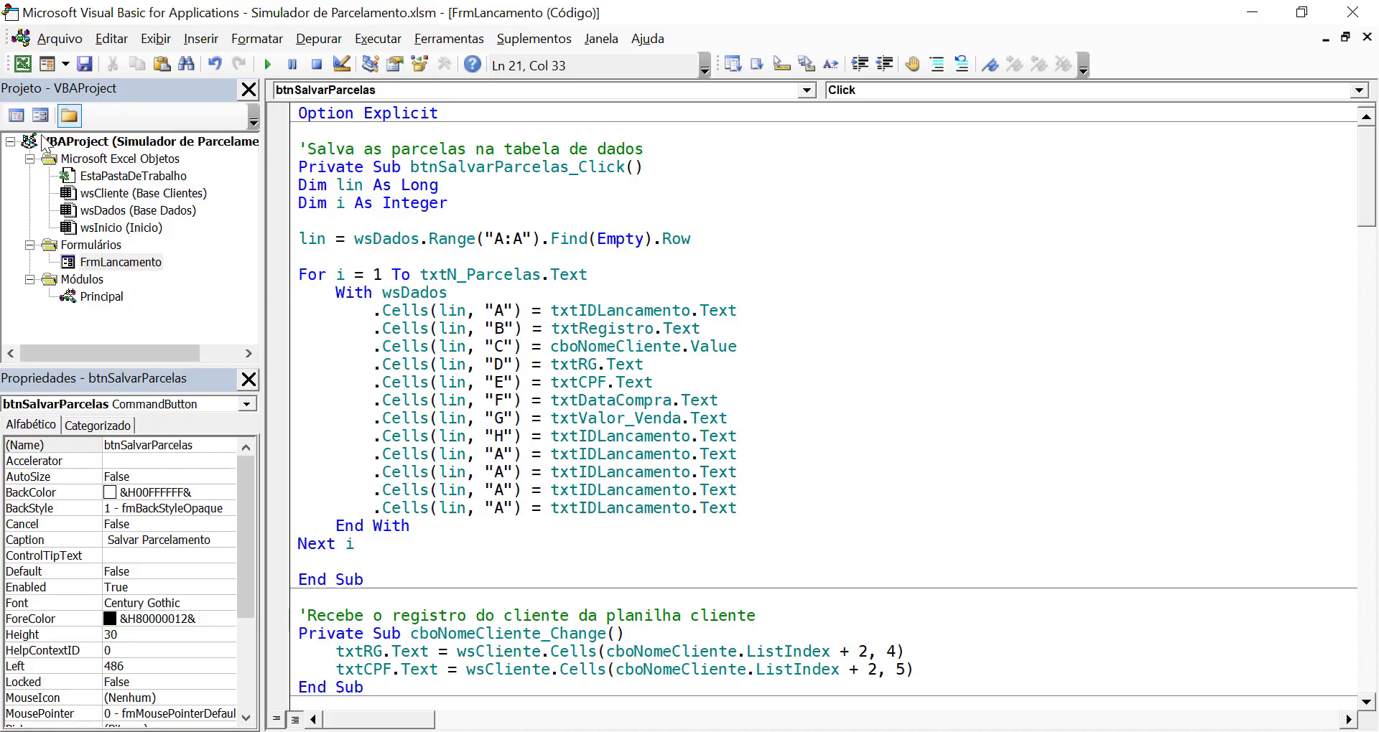
{"action": "key", "text": "alt+F11"}
{"action": "left_click", "coordinate": [909, 279]}
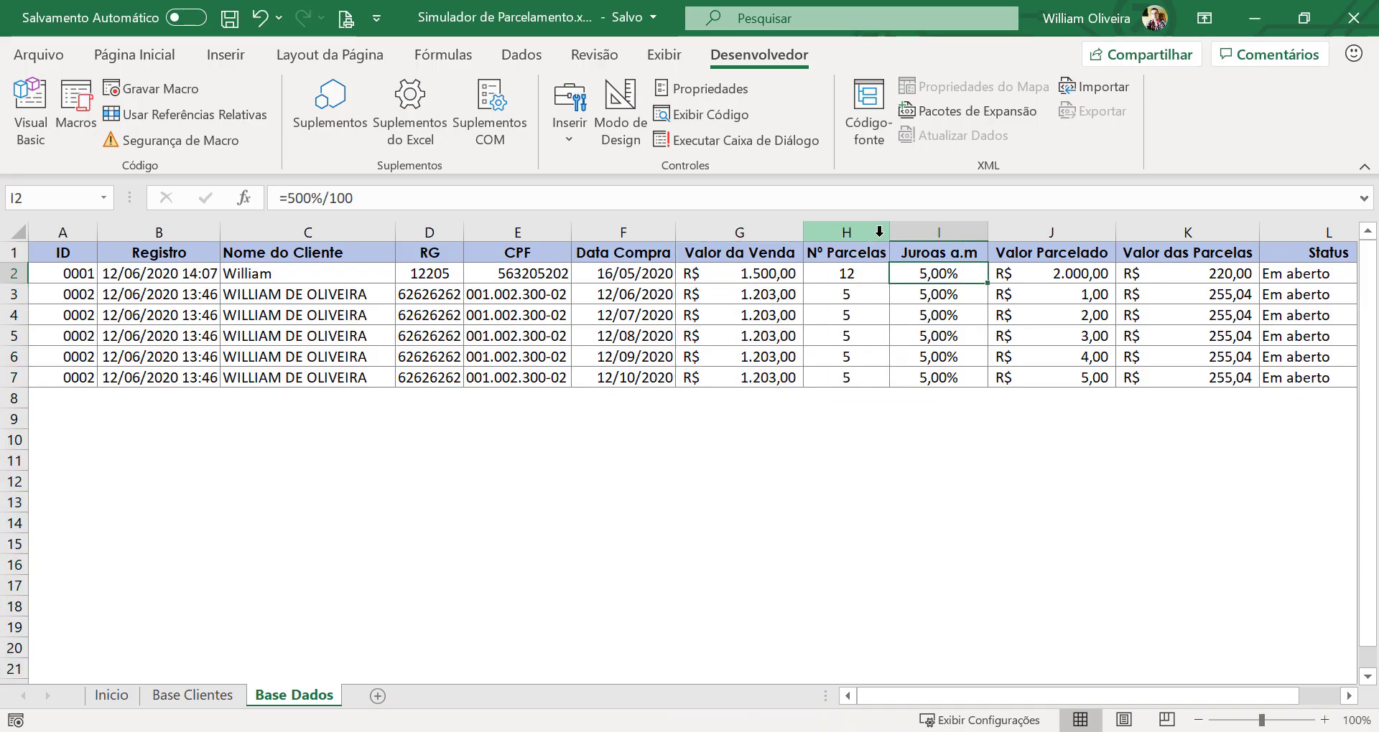
- Check the Juroas a.m column, then review the H line, txtN_Parcelas and loop counter i in the code
{"action": "left_click", "coordinate": [930, 232]}
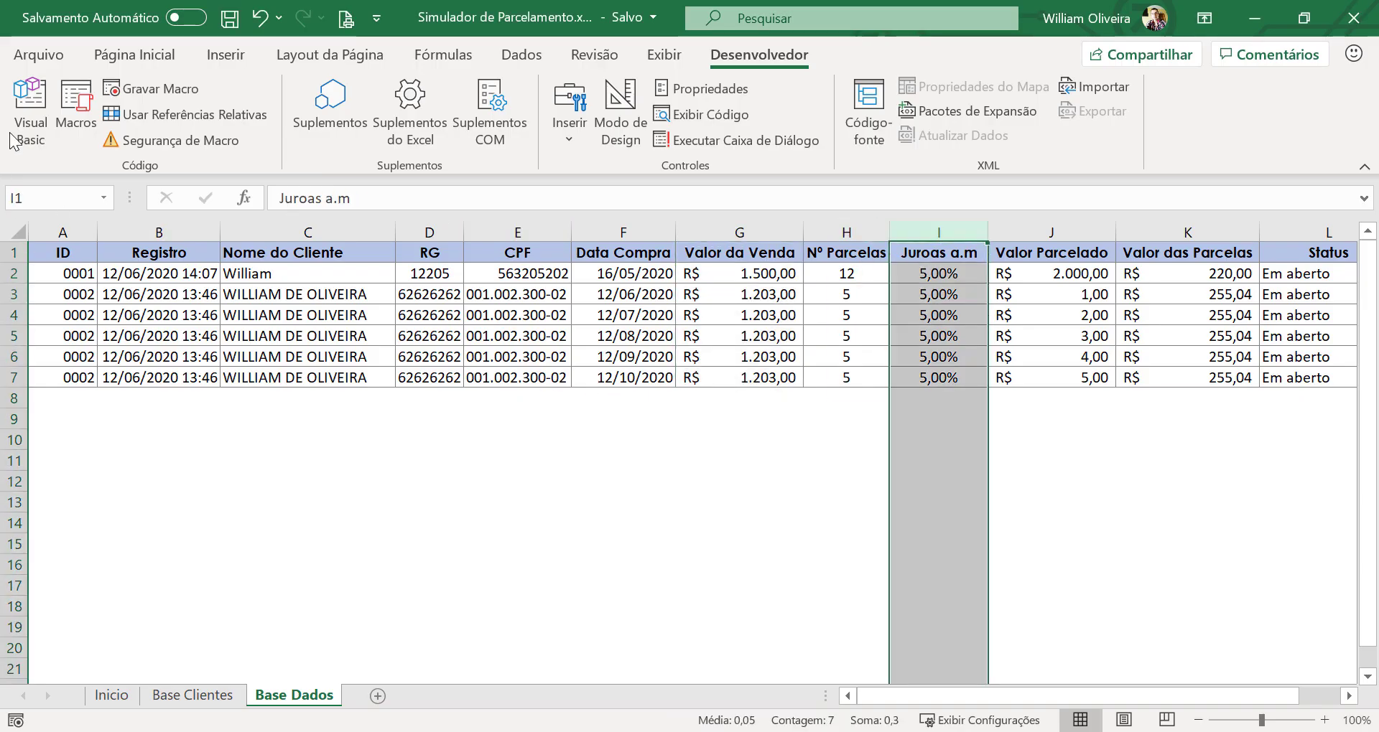
{"action": "left_click", "coordinate": [30, 108]}
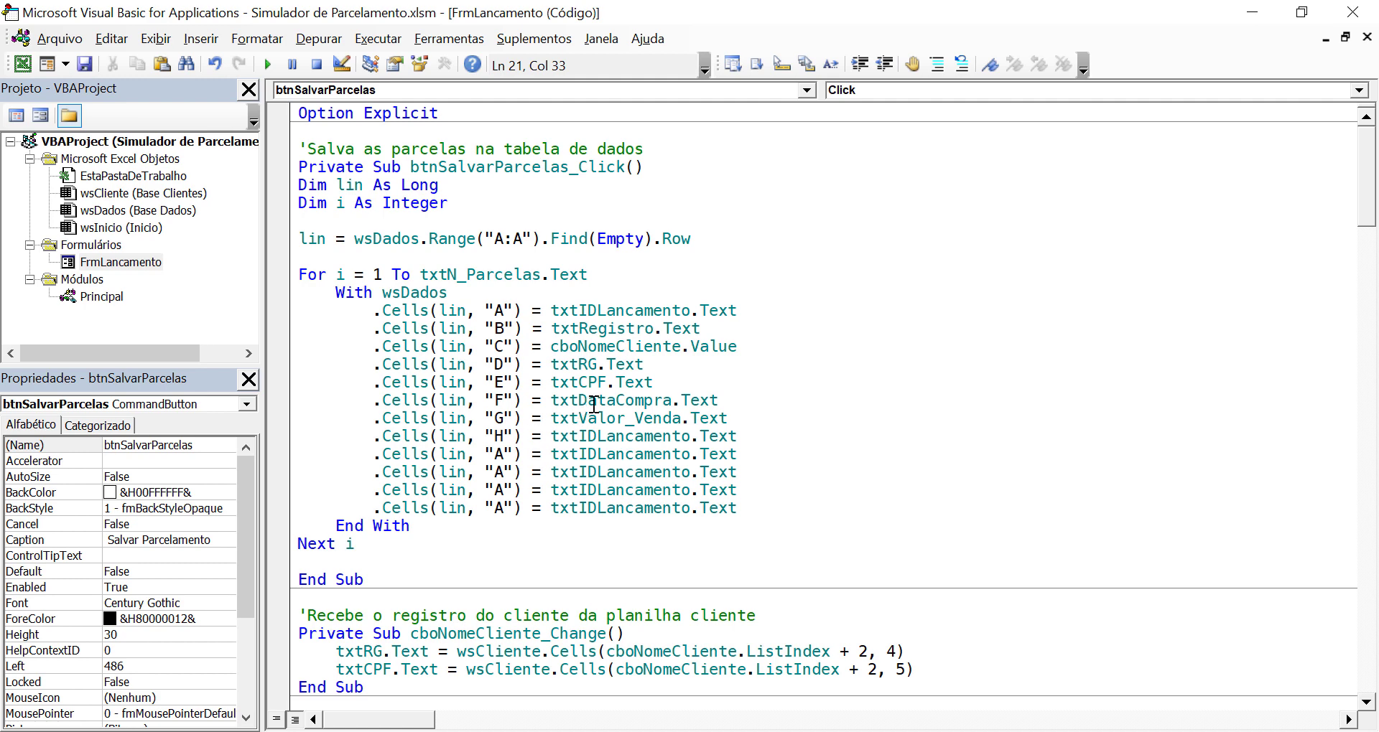
{"action": "double_click", "coordinate": [608, 439]}
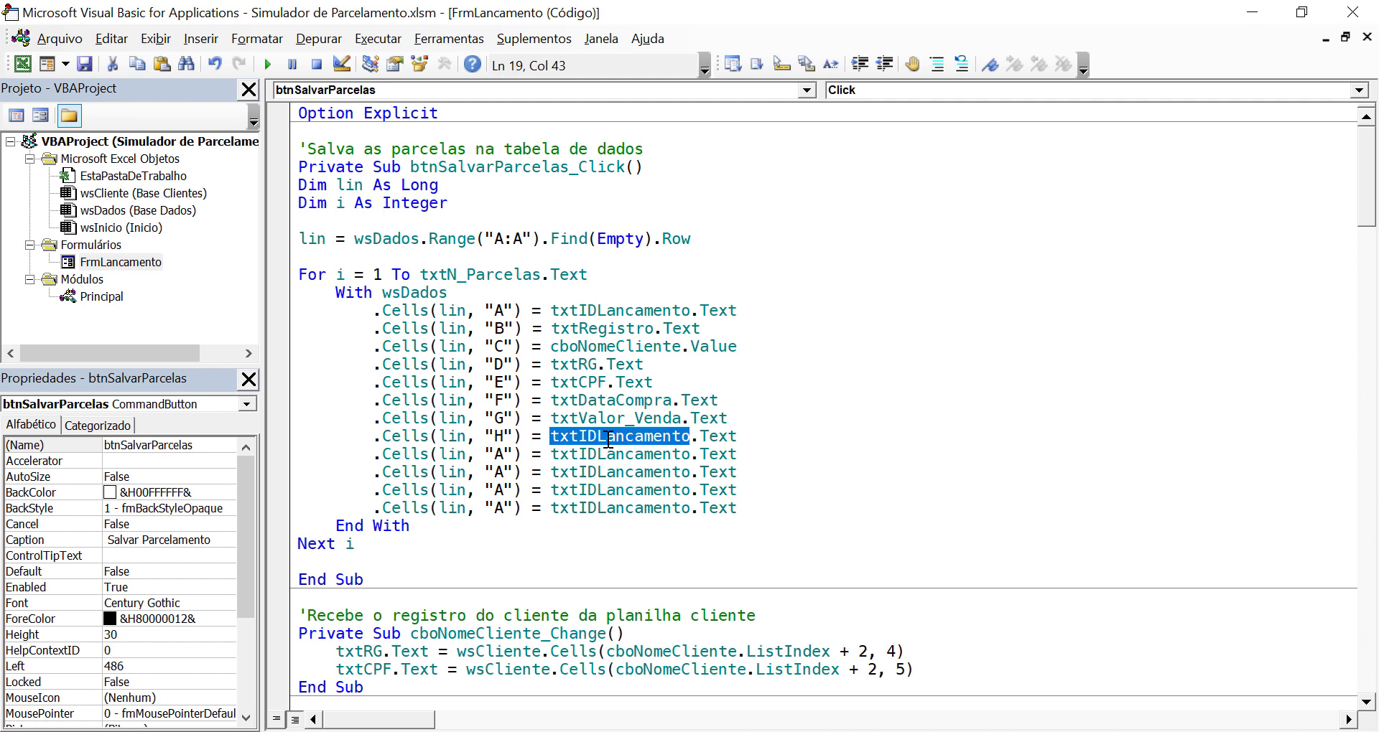
{"action": "double_click", "coordinate": [478, 279]}
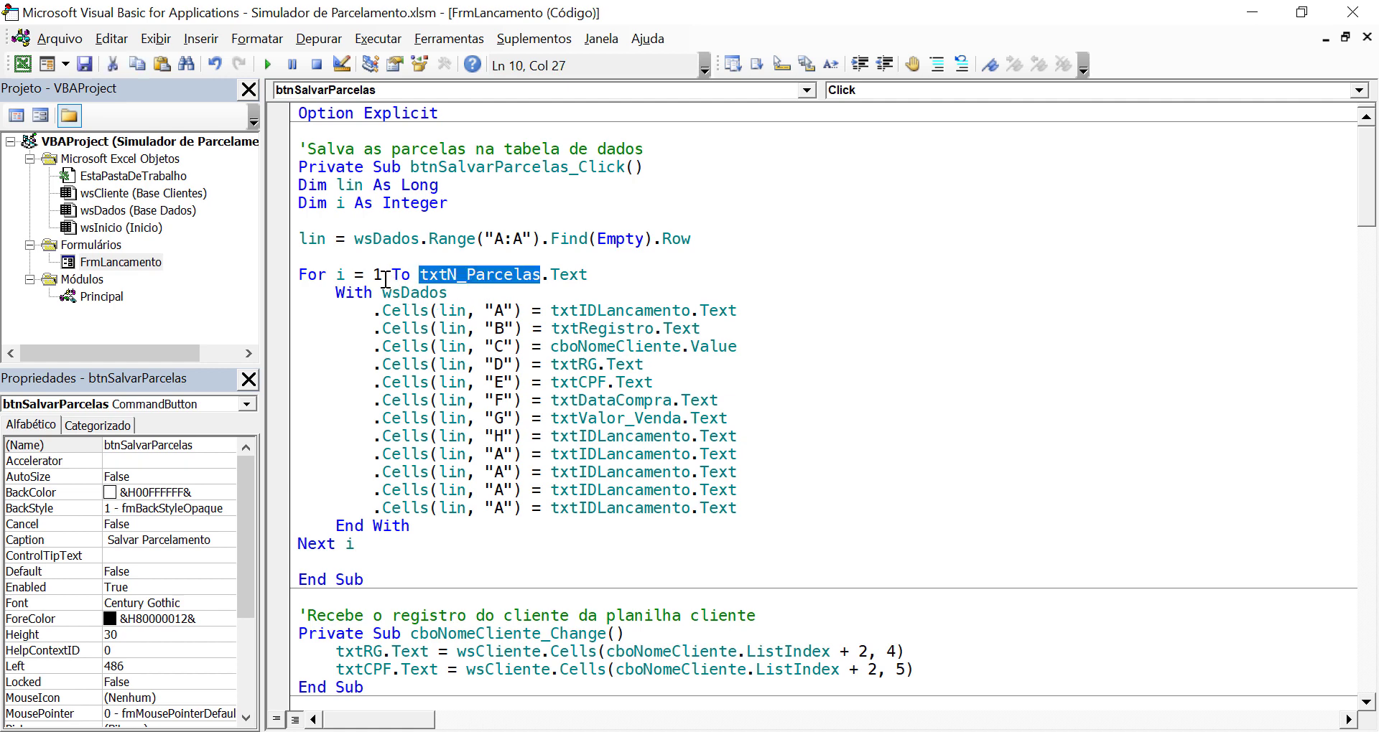
{"action": "double_click", "coordinate": [334, 274]}
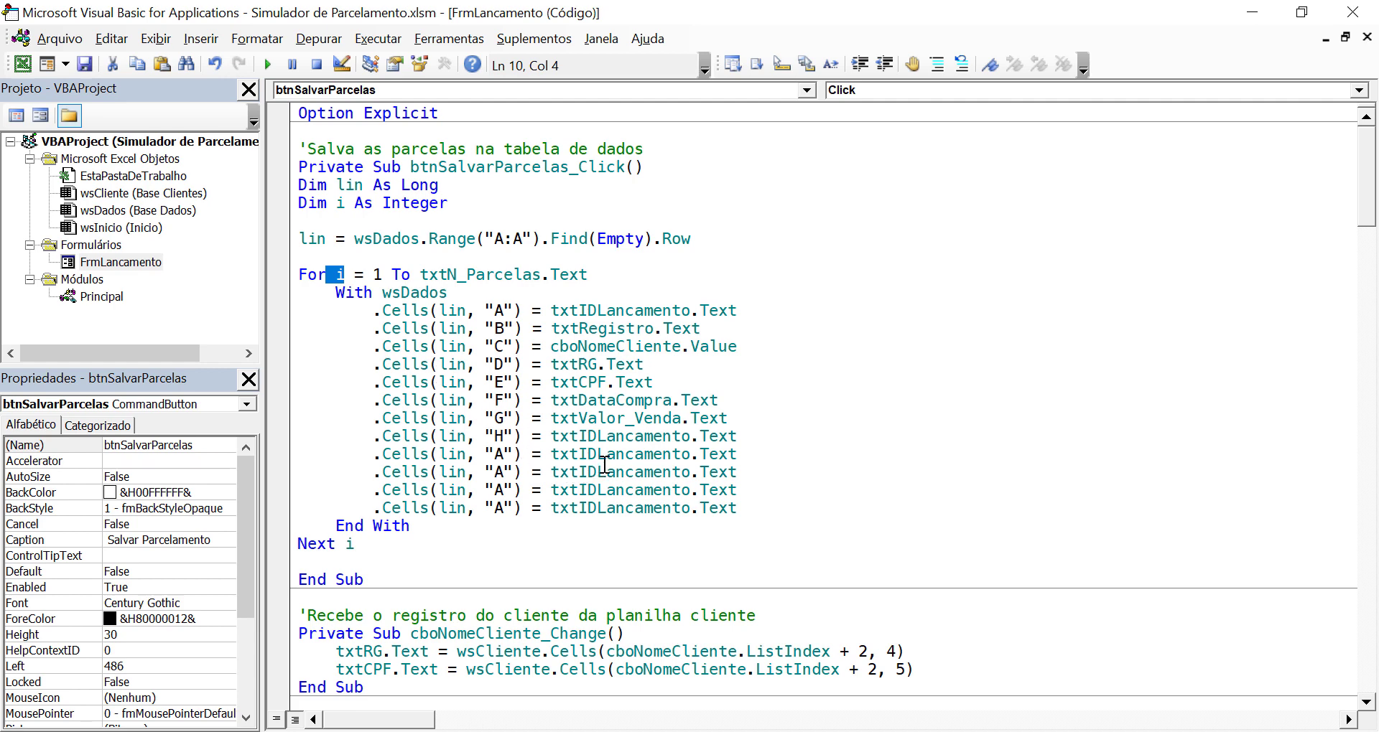
- After checking Base Dados columns H and I, replace column H's txtIDLancamento.Text value with i
{"action": "double_click", "coordinate": [618, 436]}
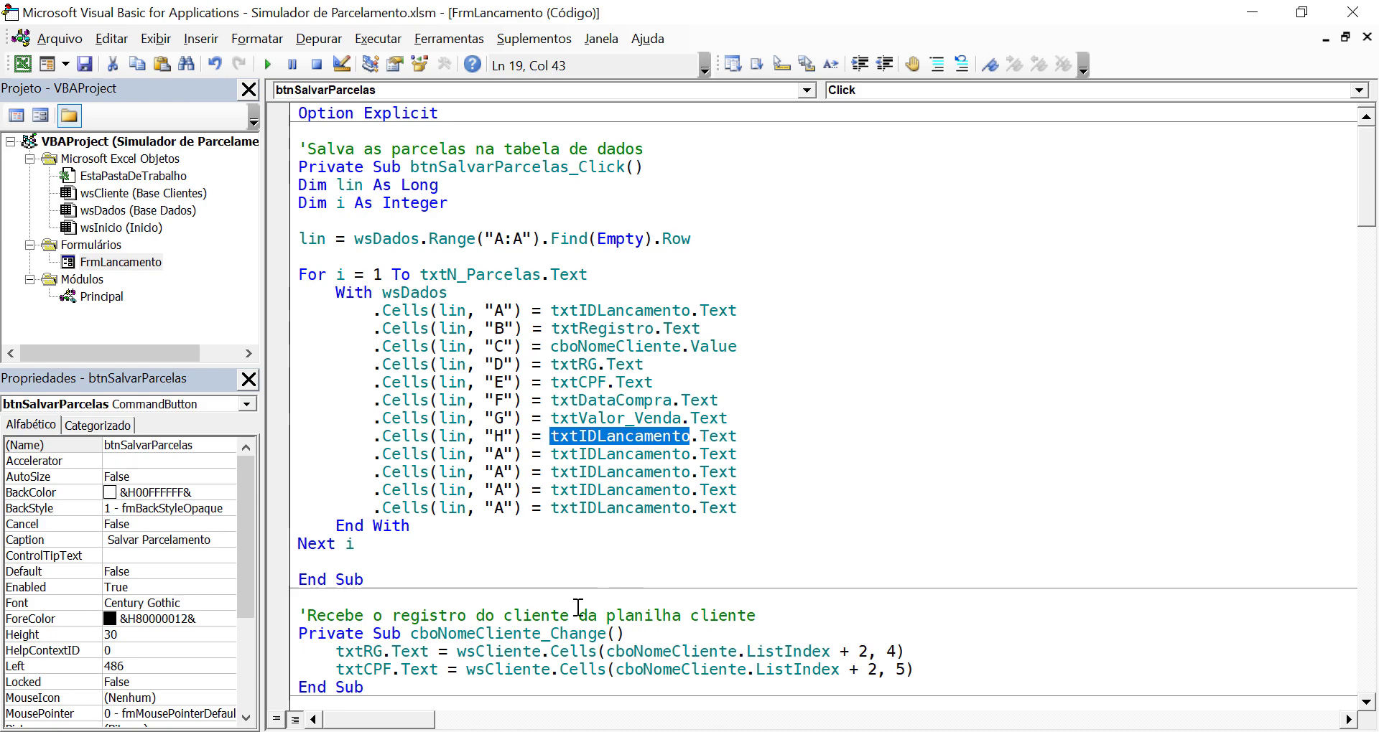
{"action": "left_click", "coordinate": [22, 64]}
{"action": "left_click", "coordinate": [978, 290]}
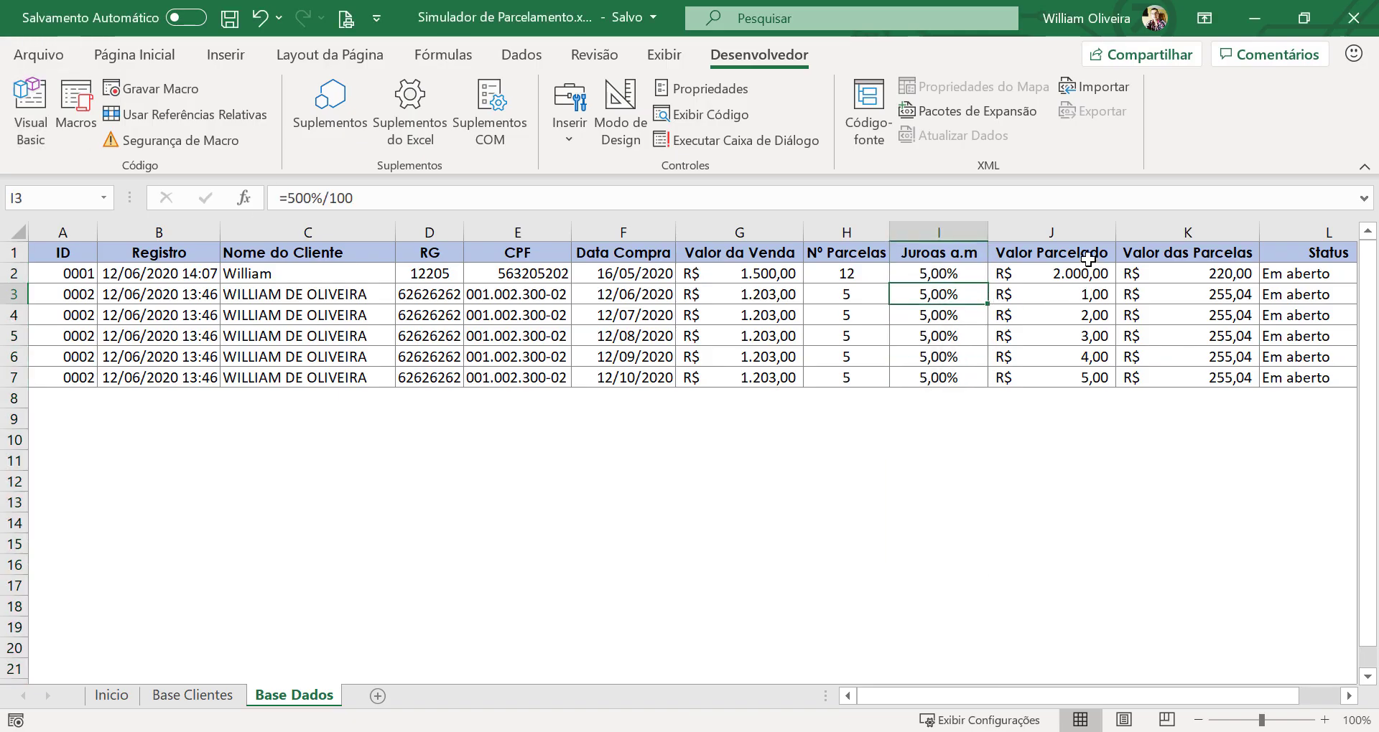
{"action": "left_click", "coordinate": [958, 227]}
{"action": "left_click", "coordinate": [846, 232]}
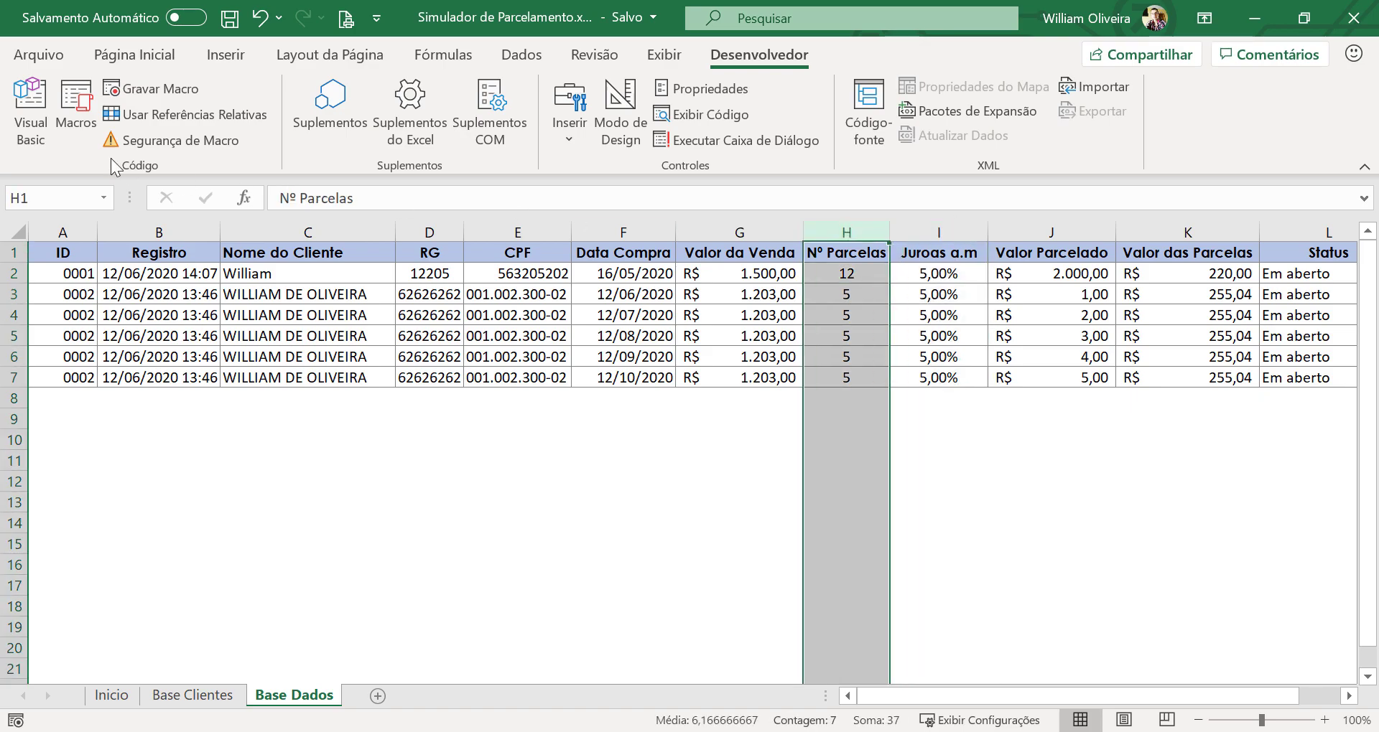
{"action": "left_click", "coordinate": [31, 111]}
{"action": "left_click_drag", "start_coordinate": [739, 436], "coordinate": [554, 437]}
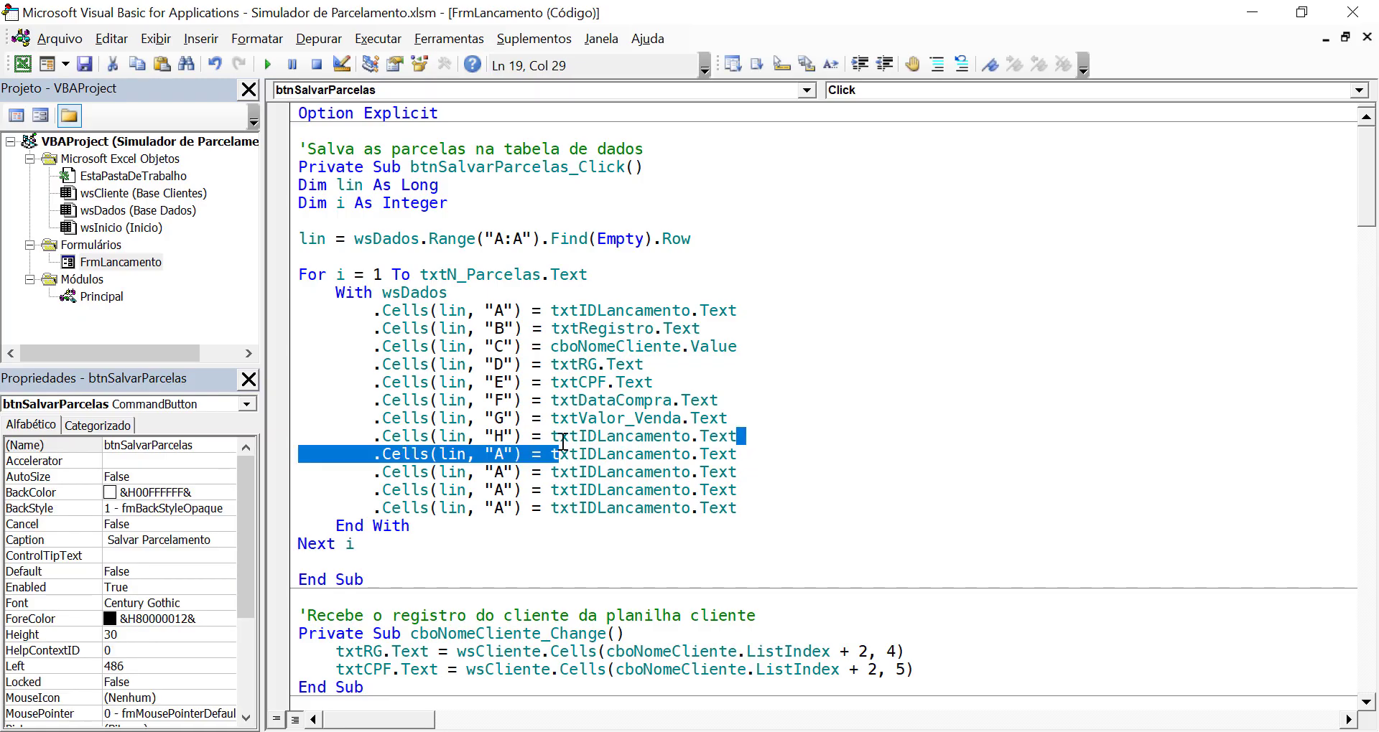
{"action": "type", "text": "i"}
{"action": "left_click", "coordinate": [736, 530]}
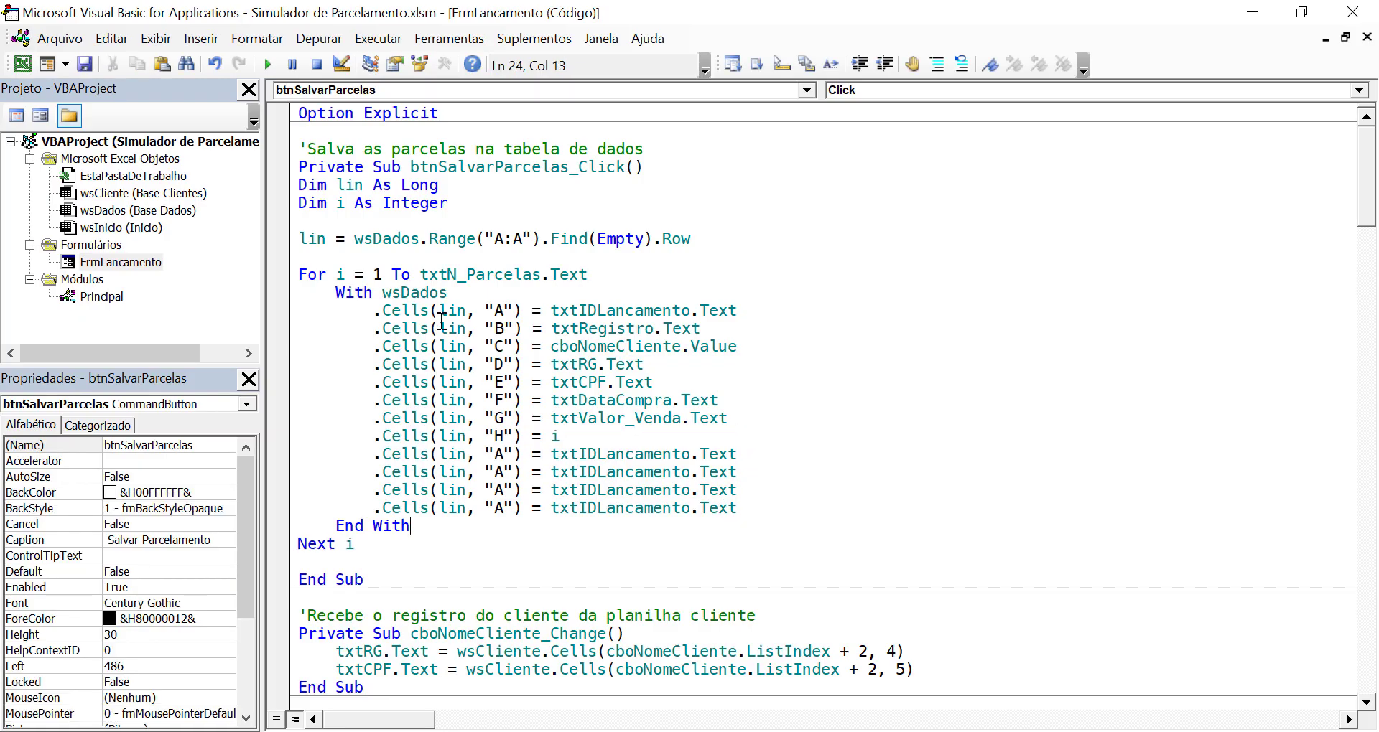
- Change the next Cells line to column "I" = txtJuros.Text, then return to Excel
{"action": "left_click_drag", "start_coordinate": [588, 274], "coordinate": [418, 275]}
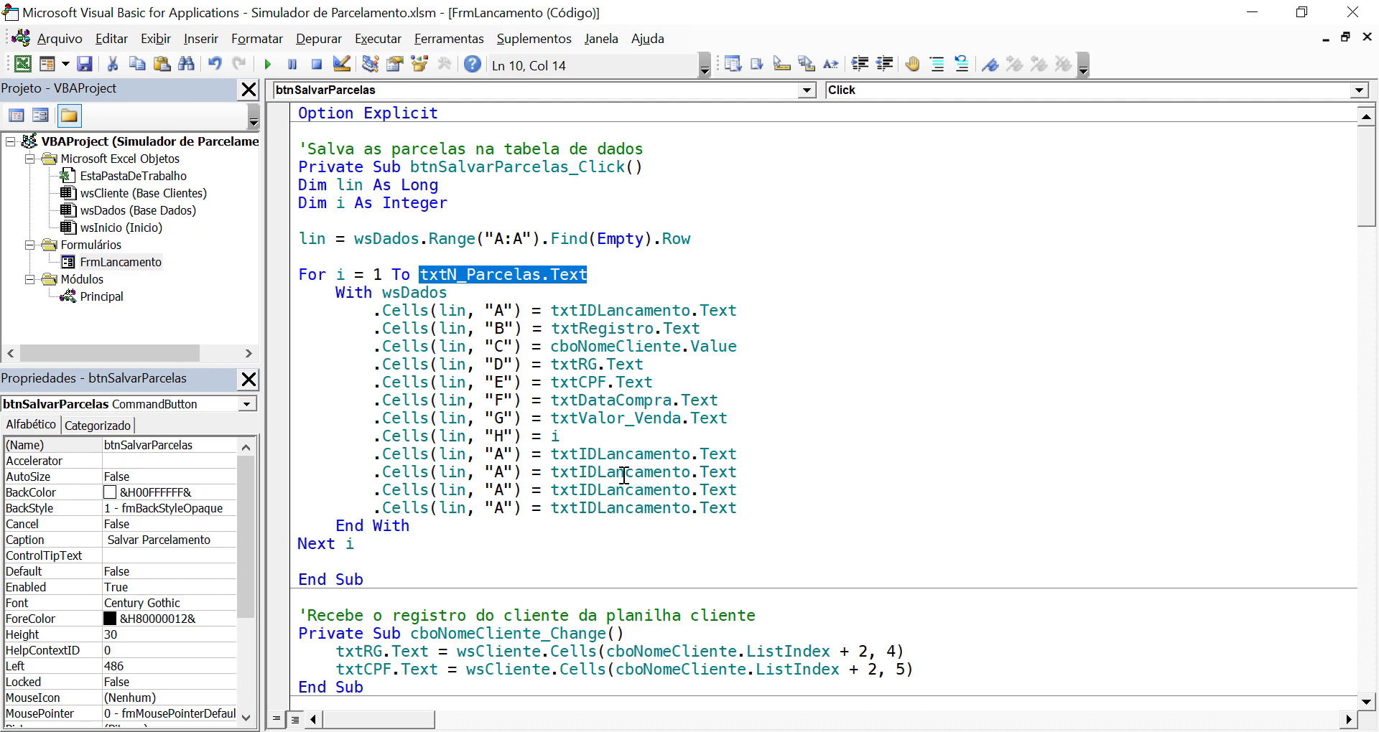
{"action": "left_click", "coordinate": [504, 454]}
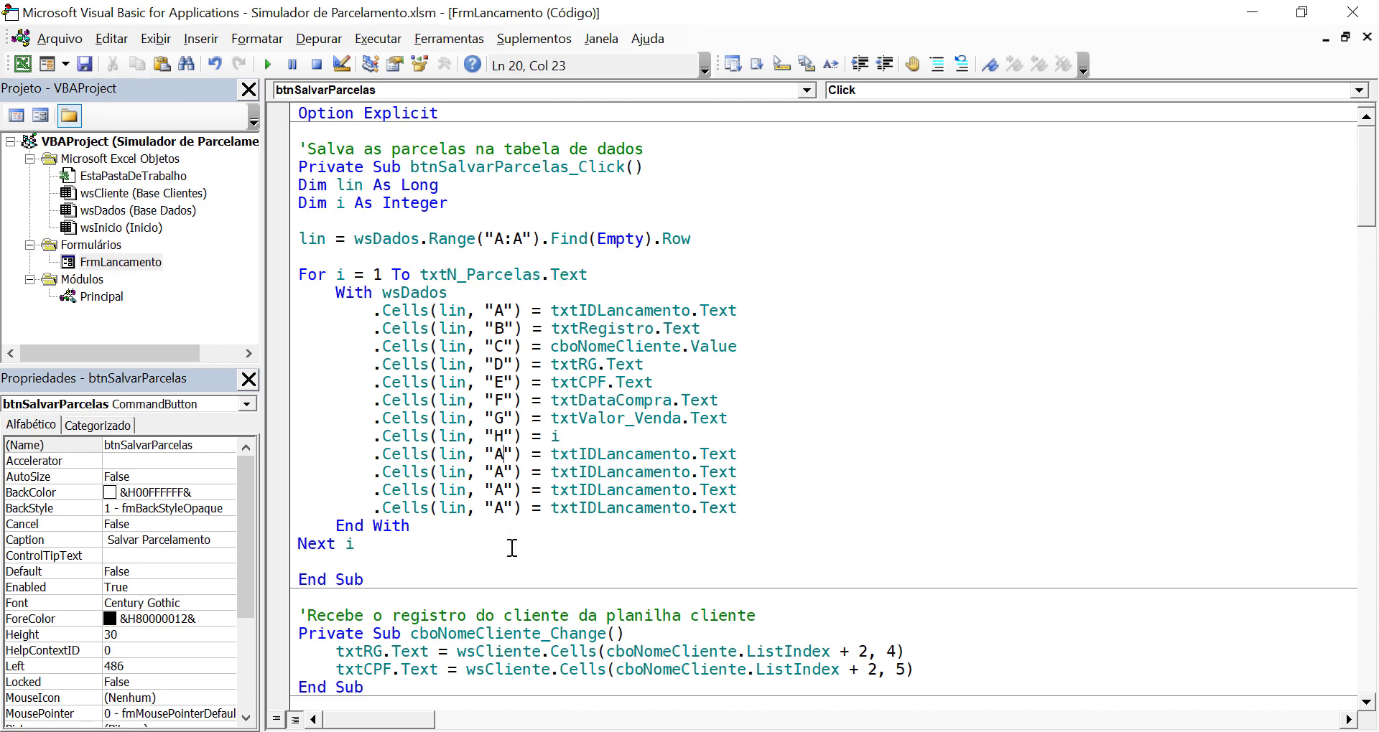
{"action": "key", "text": "BackSpace"}
{"action": "type", "text": "I"}
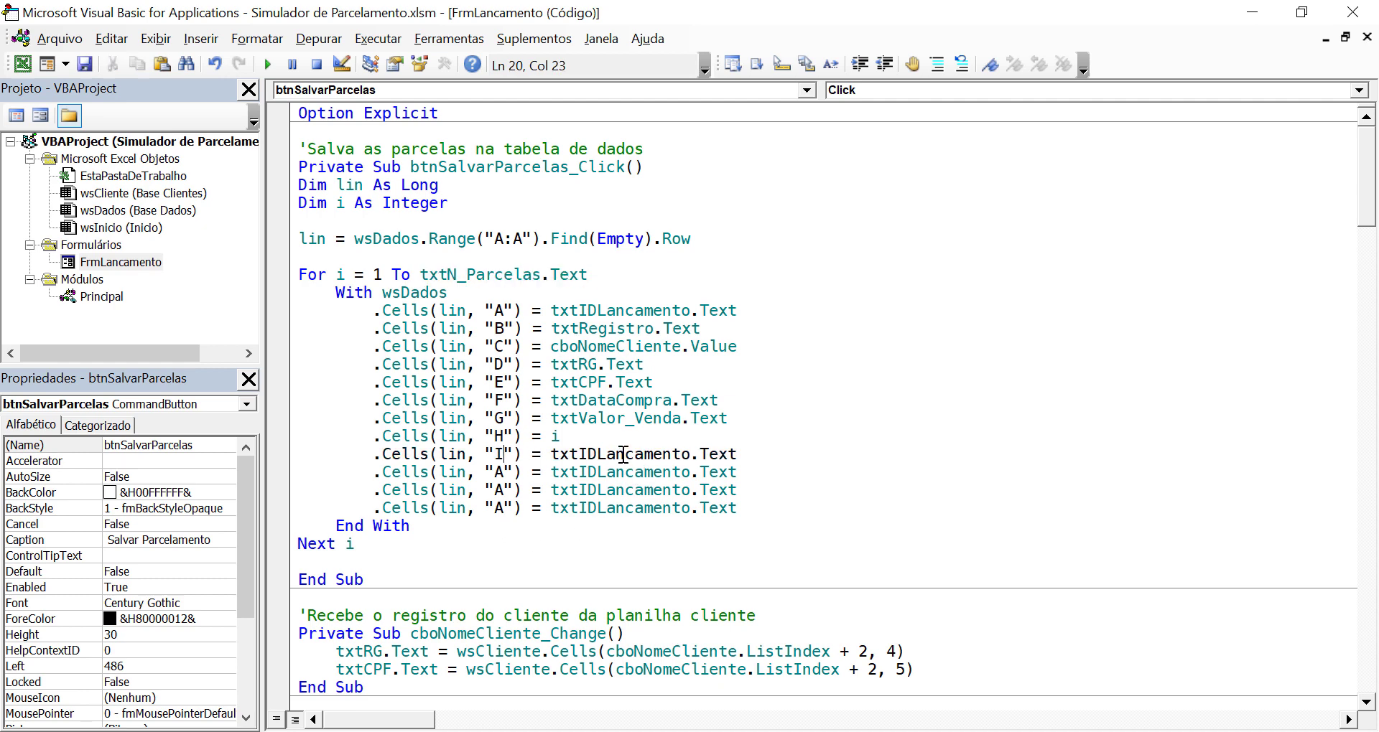
{"action": "double_click", "coordinate": [622, 454]}
{"action": "type", "text": "TXT"}
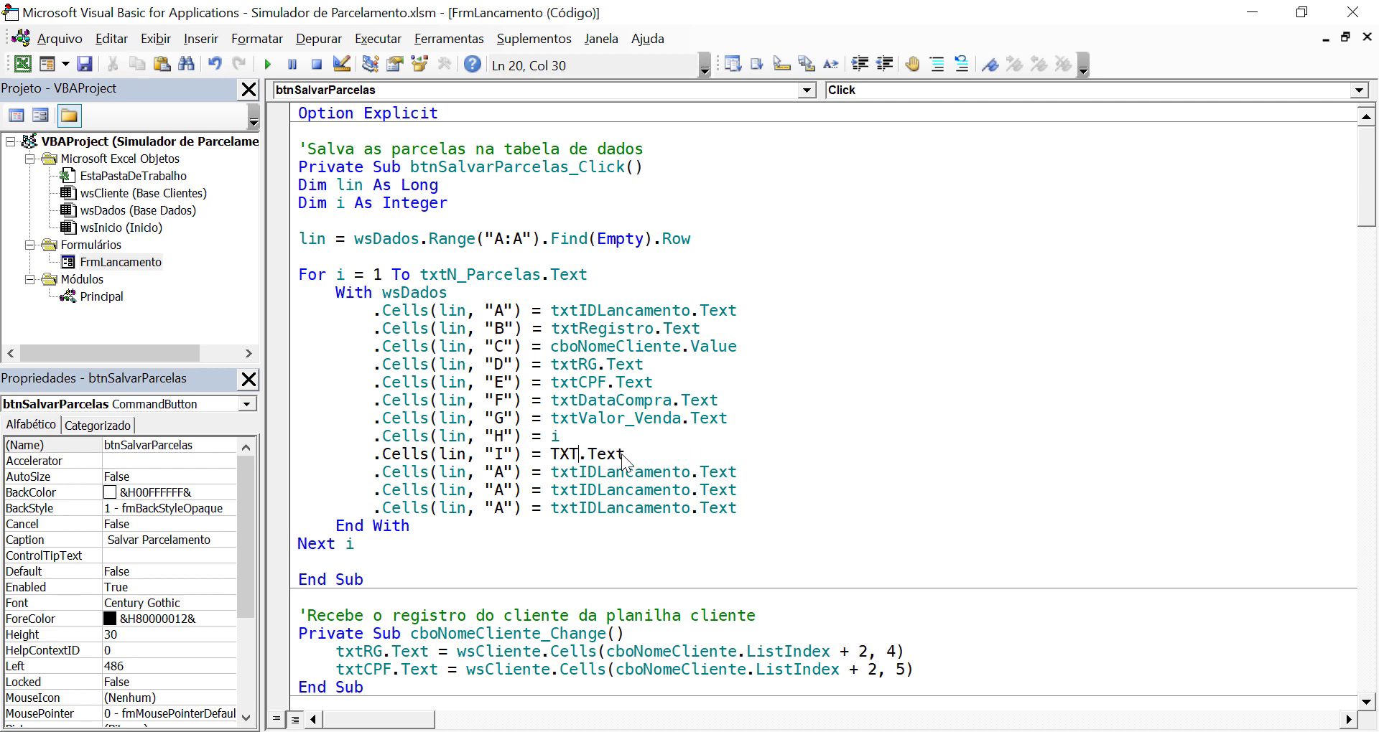
{"action": "type", "text": "JUROS"}
{"action": "left_click", "coordinate": [559, 507]}
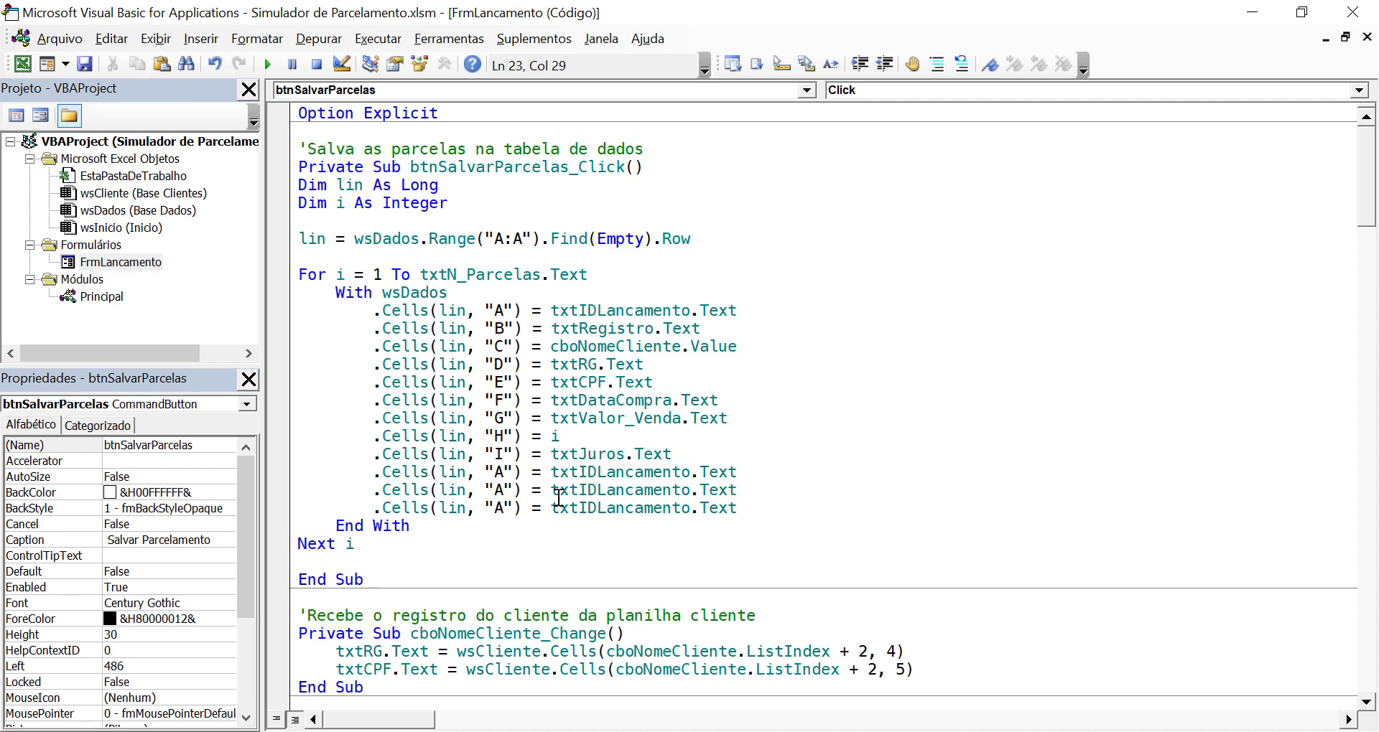
{"action": "left_click", "coordinate": [23, 64]}
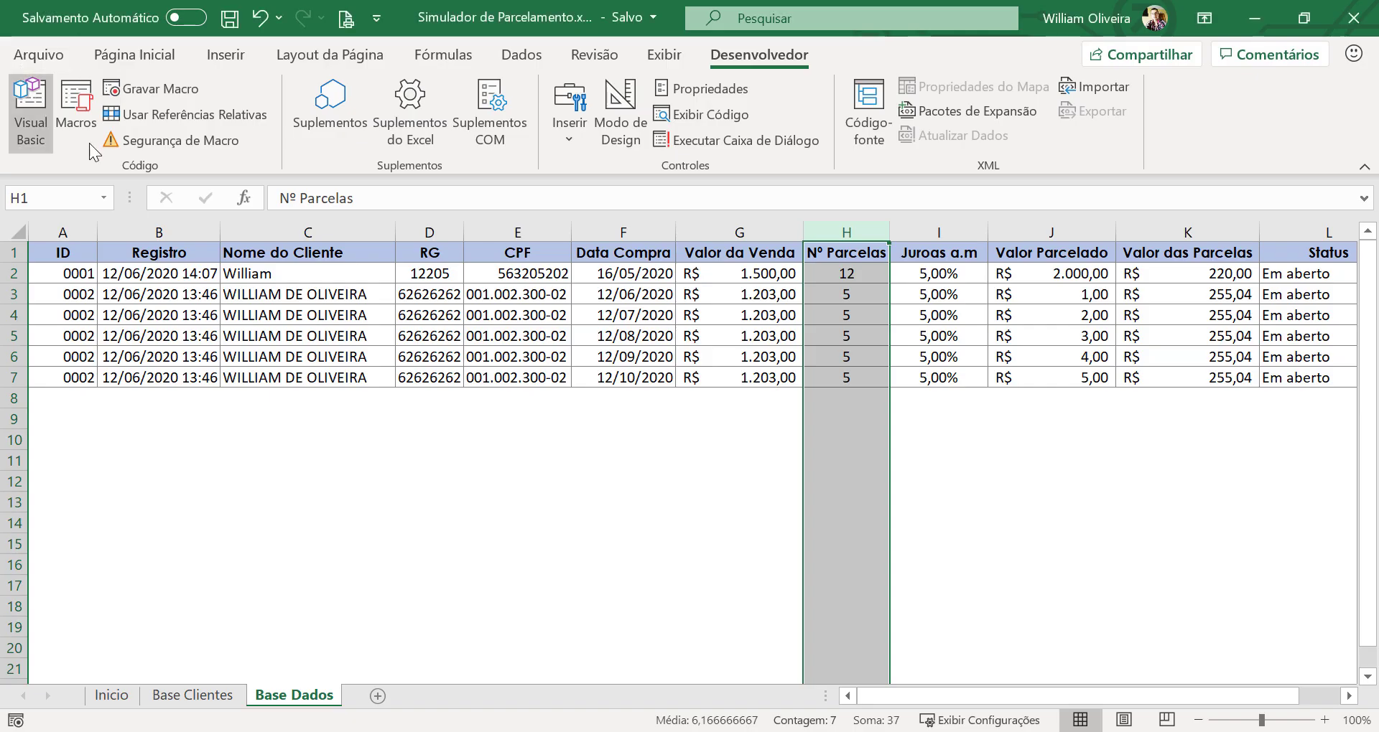
- After checking Base Dados columns J and K, change the next two Cells lines to columns "J" and "K"
{"action": "left_click", "coordinate": [1087, 231]}
{"action": "left_click", "coordinate": [1136, 227]}
{"action": "left_click", "coordinate": [30, 101]}
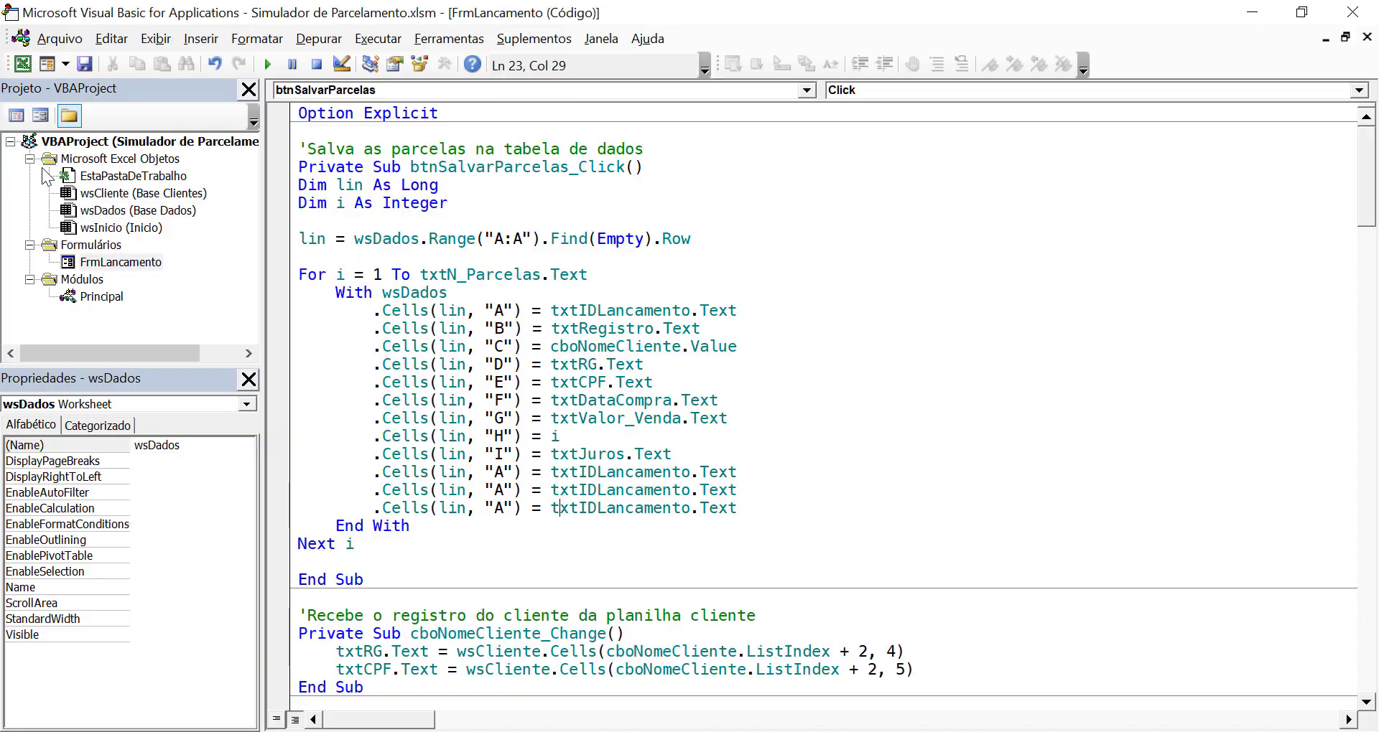
{"action": "double_click", "coordinate": [612, 472]}
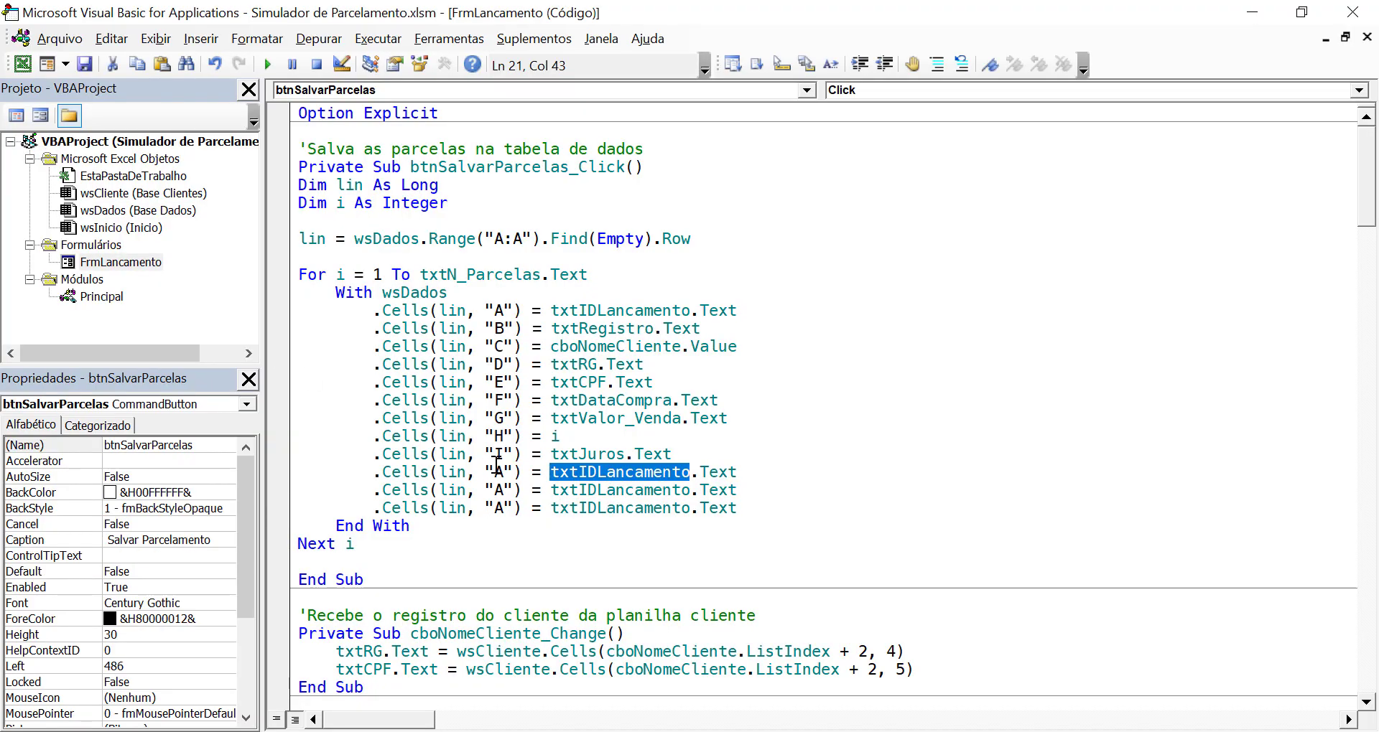
{"action": "left_click", "coordinate": [505, 470]}
{"action": "key", "text": "BackSpace"}
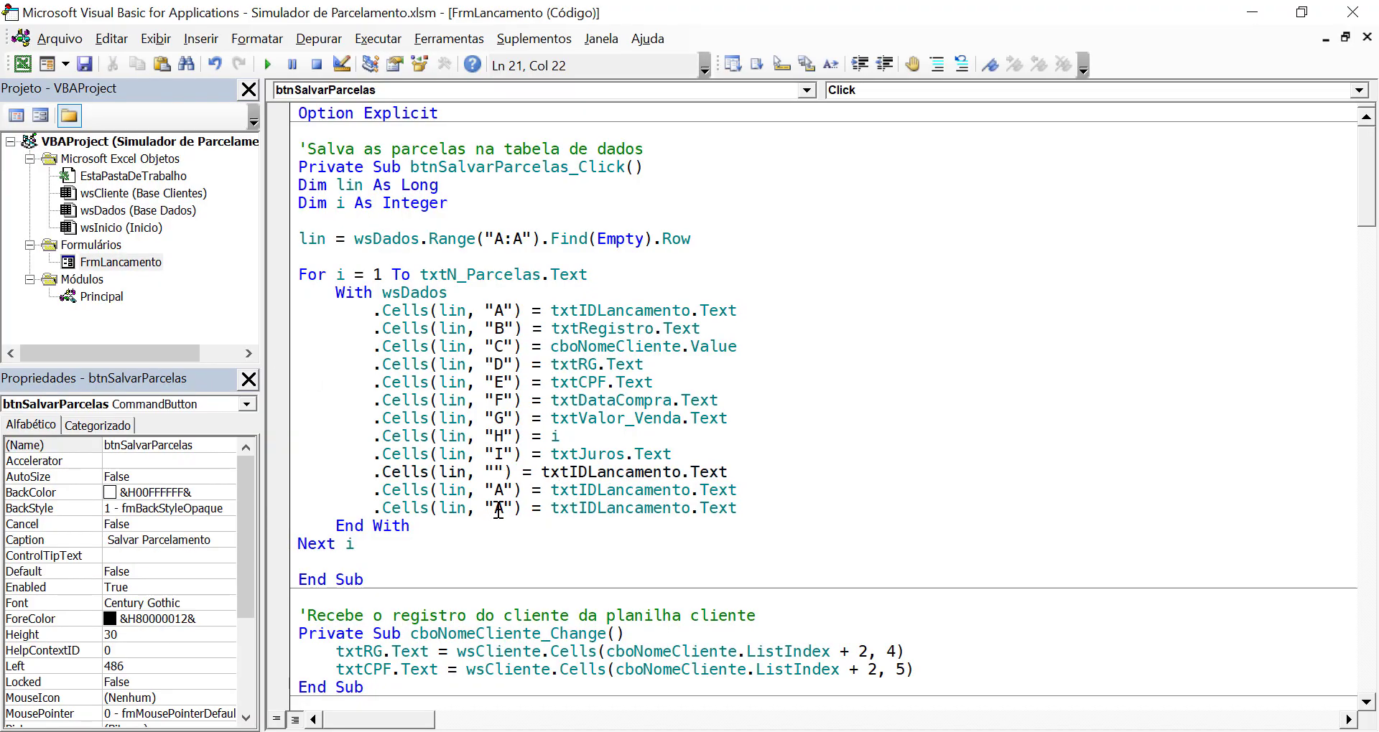
{"action": "type", "text": "J"}
{"action": "key", "text": "Down"}
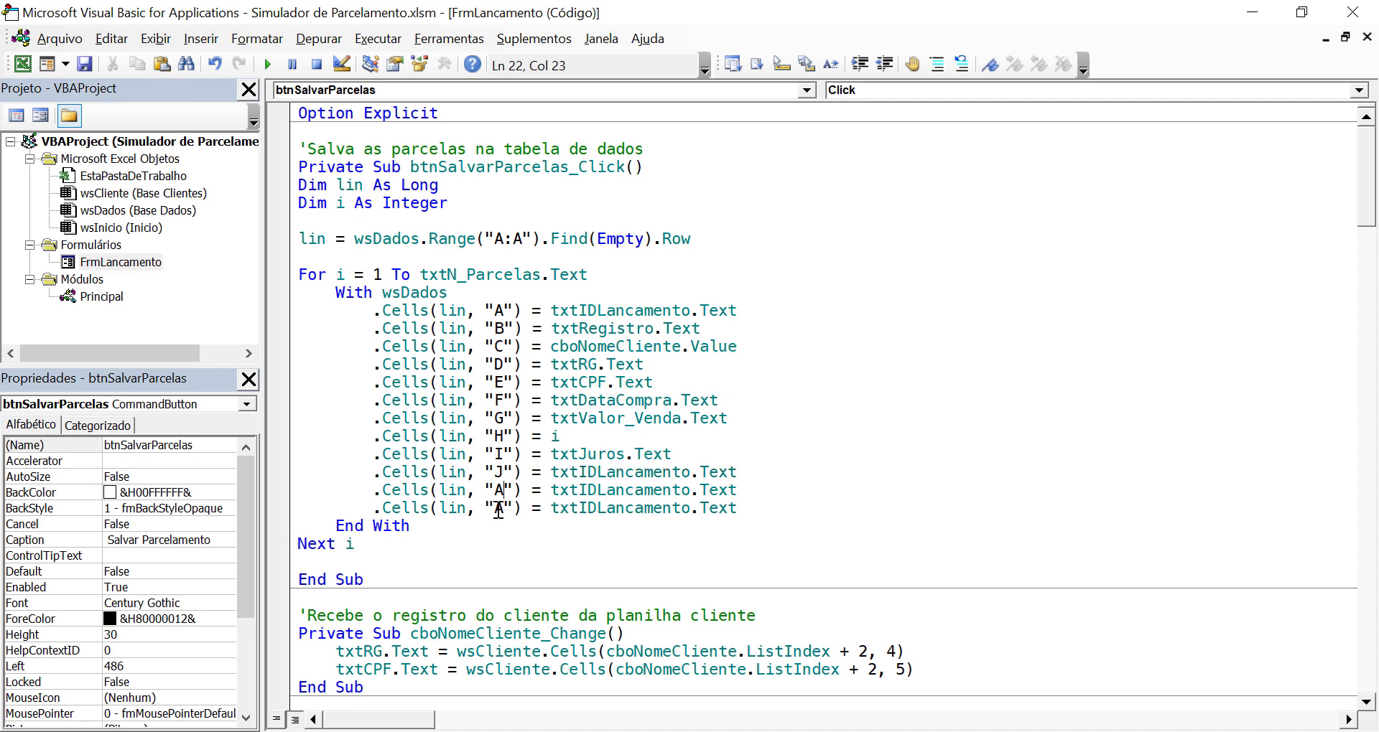
{"action": "key", "text": "BackSpace"}
{"action": "type", "text": "K"}
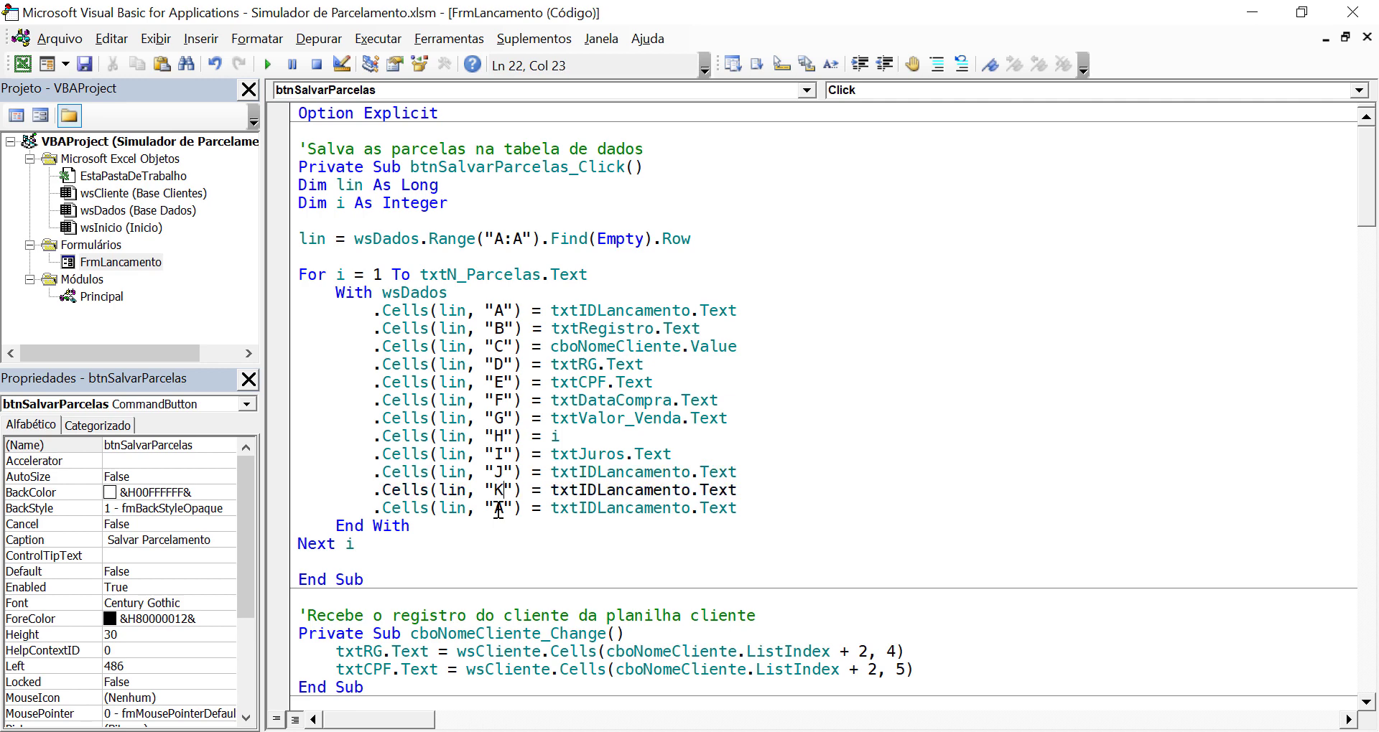
{"action": "left_click", "coordinate": [594, 474]}
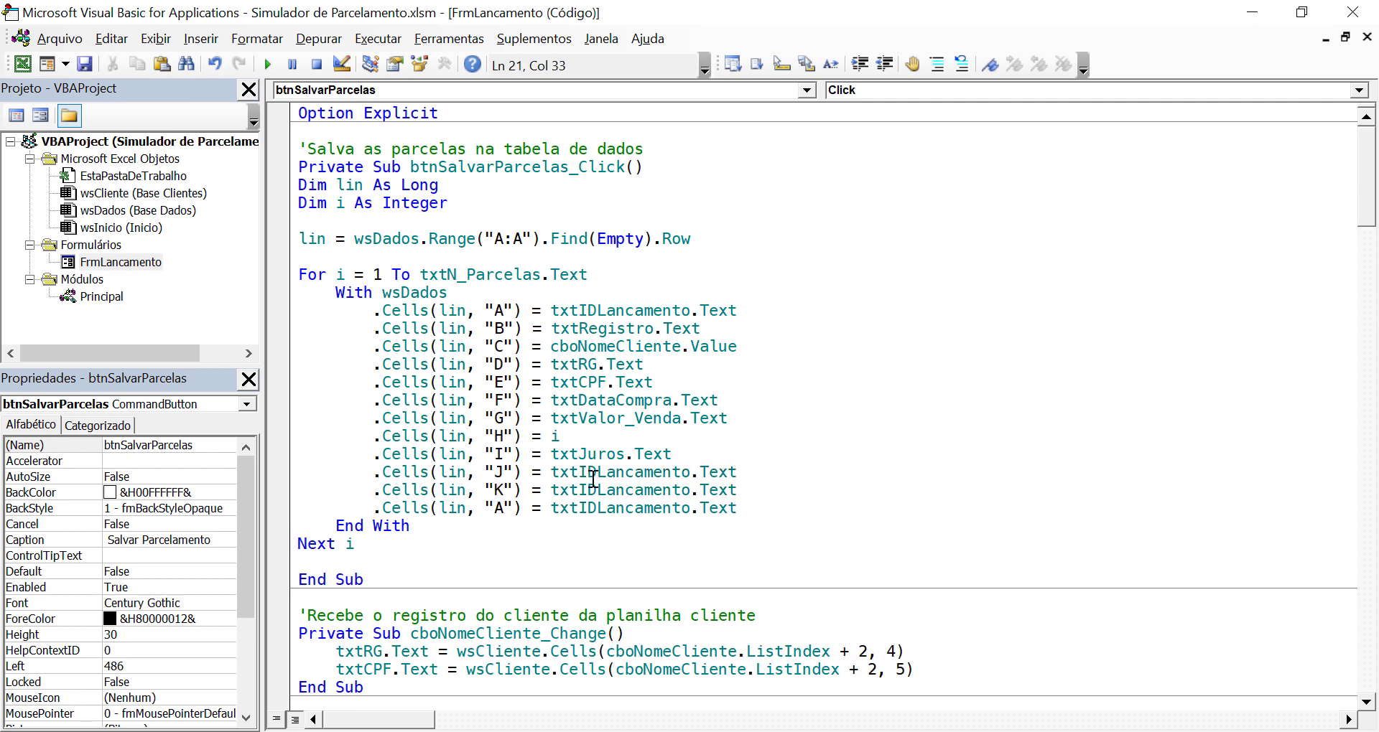
- Use Ctrl+Space completion to set column J to txtValor_a_Parcelar.Text and column K to txtValor_das_Parcelas.Text
{"action": "double_click", "coordinate": [635, 474]}
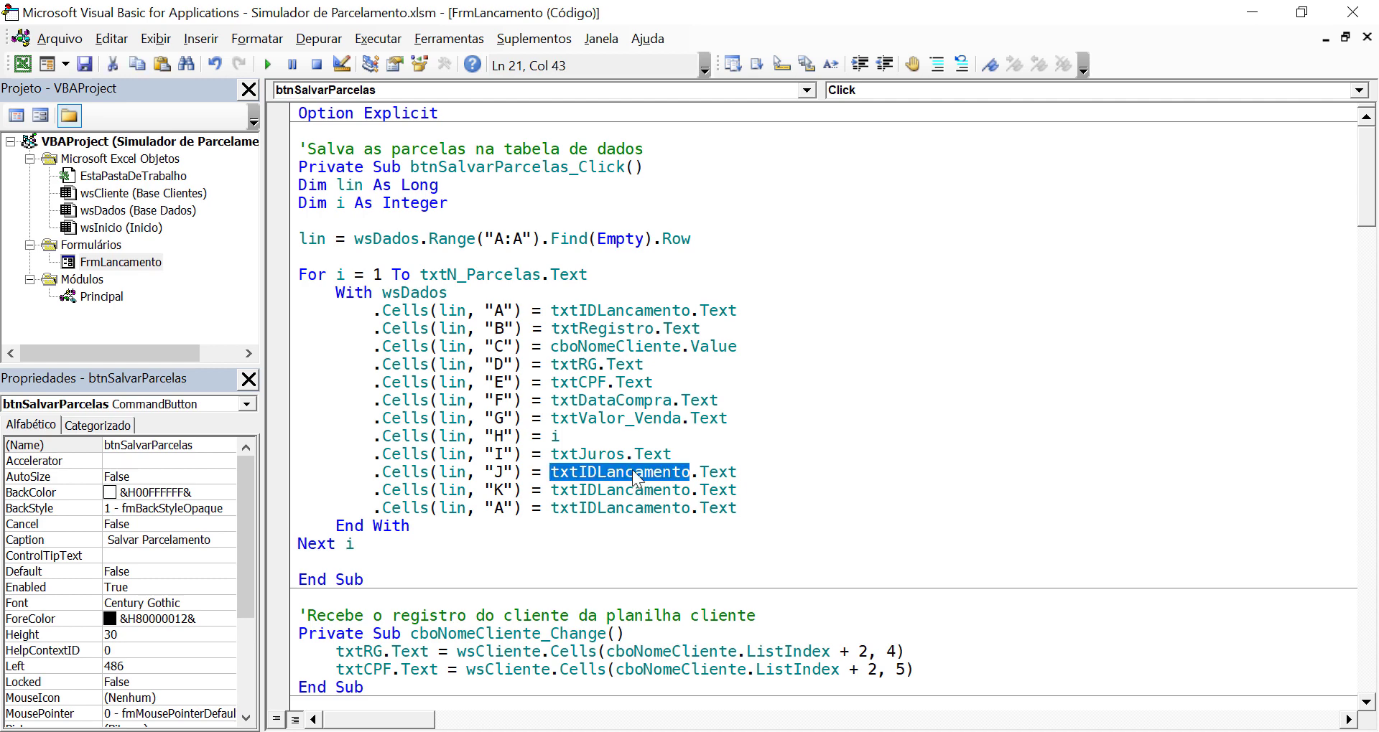
{"action": "type", "text": "TXTVALO"}
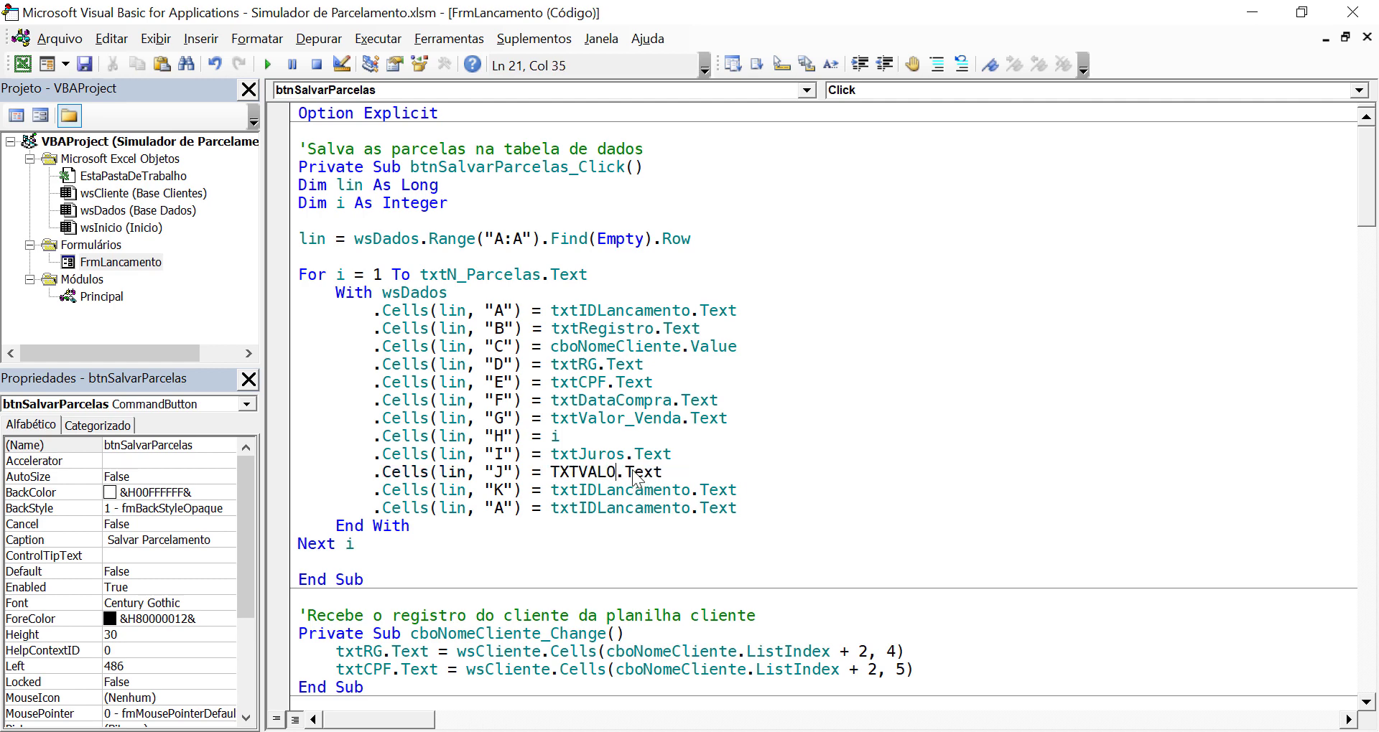
{"action": "key", "text": "ctrl+space"}
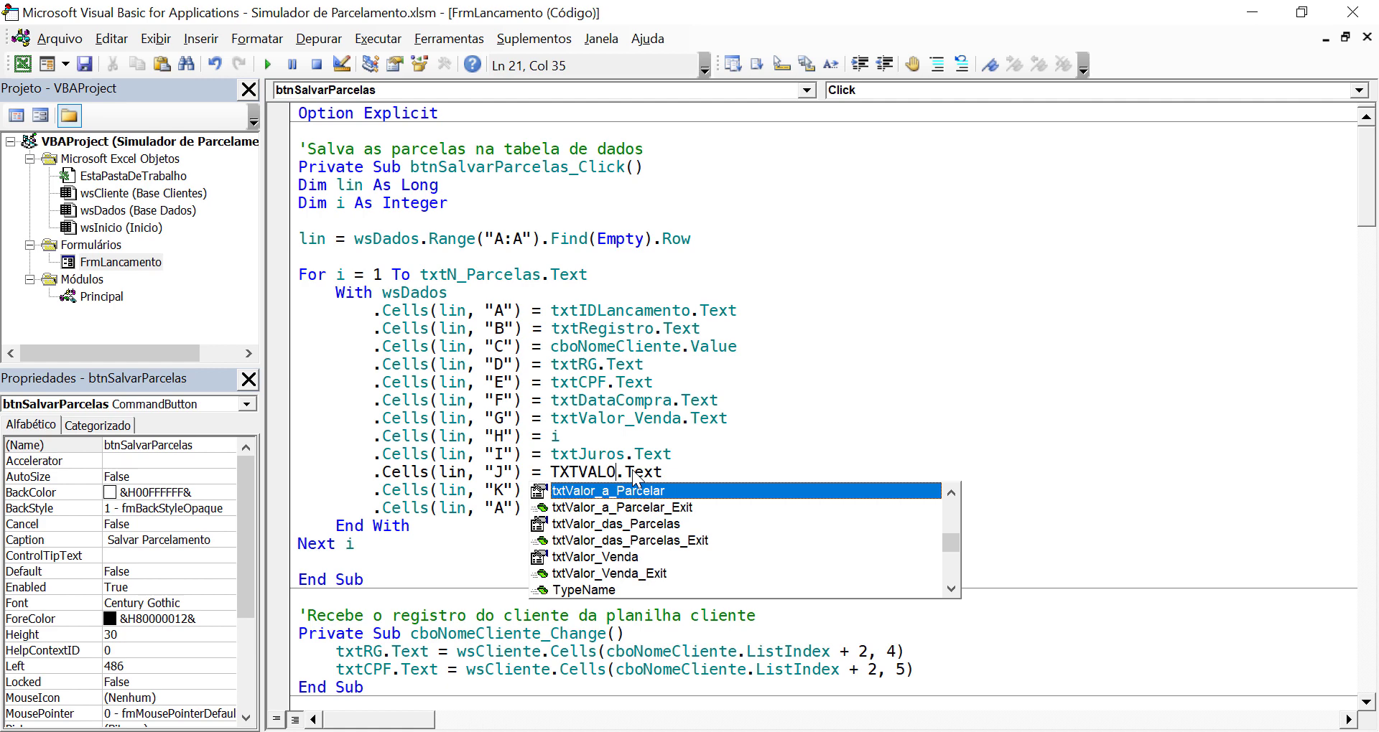
{"action": "key", "text": "Tab"}
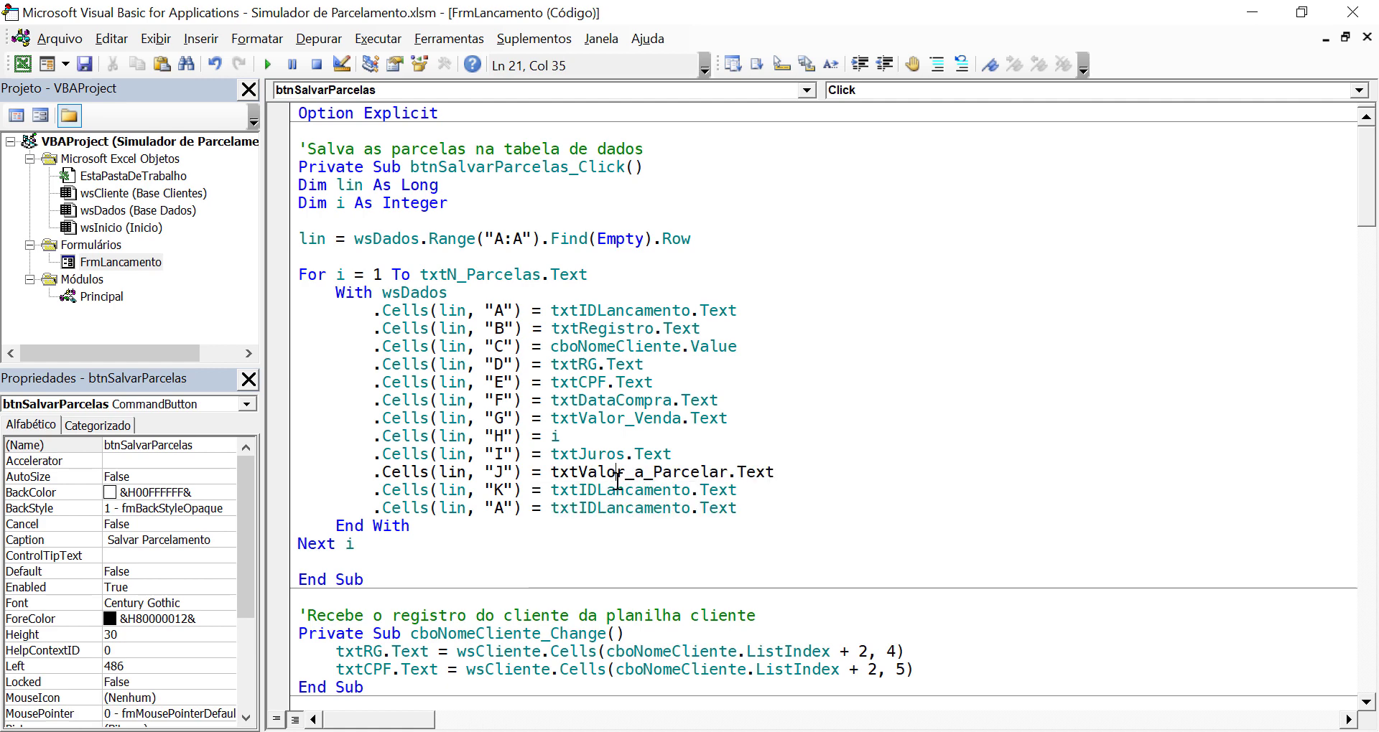
{"action": "double_click", "coordinate": [617, 478]}
{"action": "double_click", "coordinate": [618, 491]}
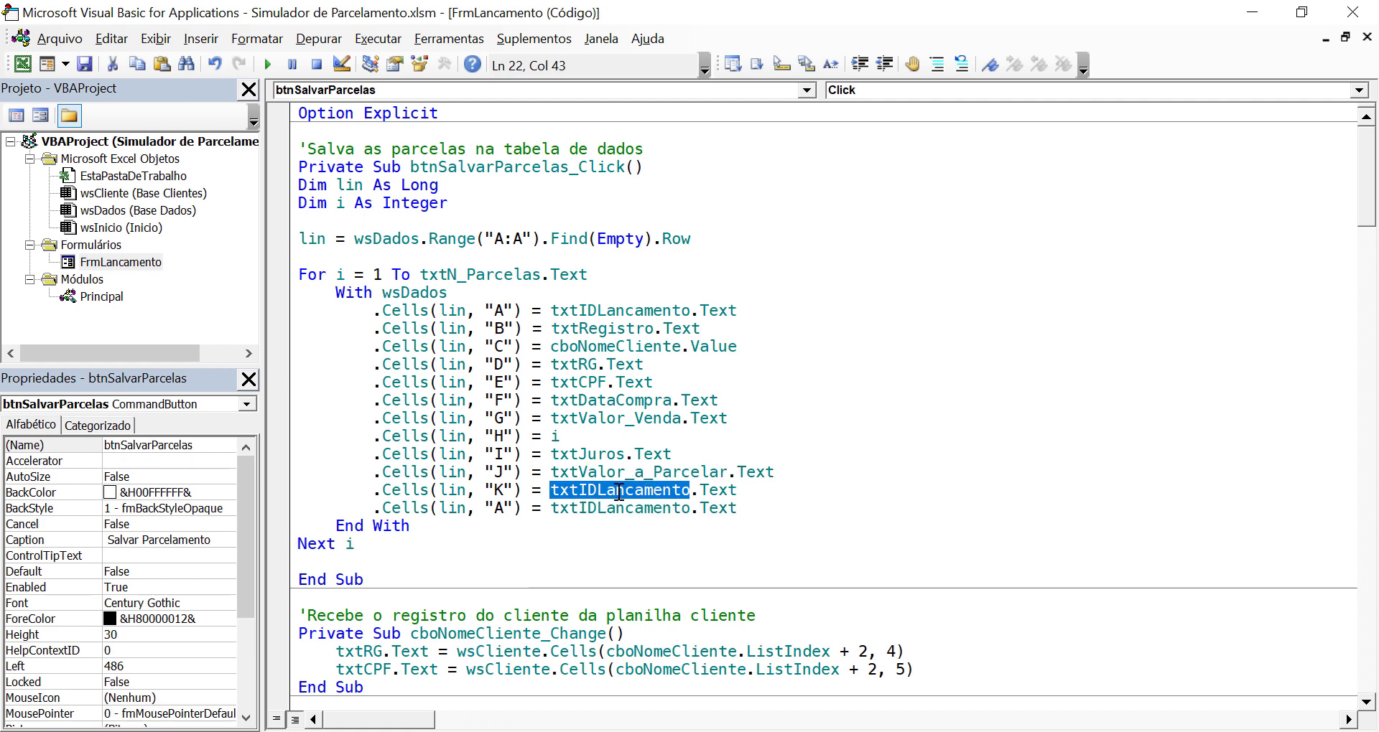
{"action": "type", "text": "TXTVALO"}
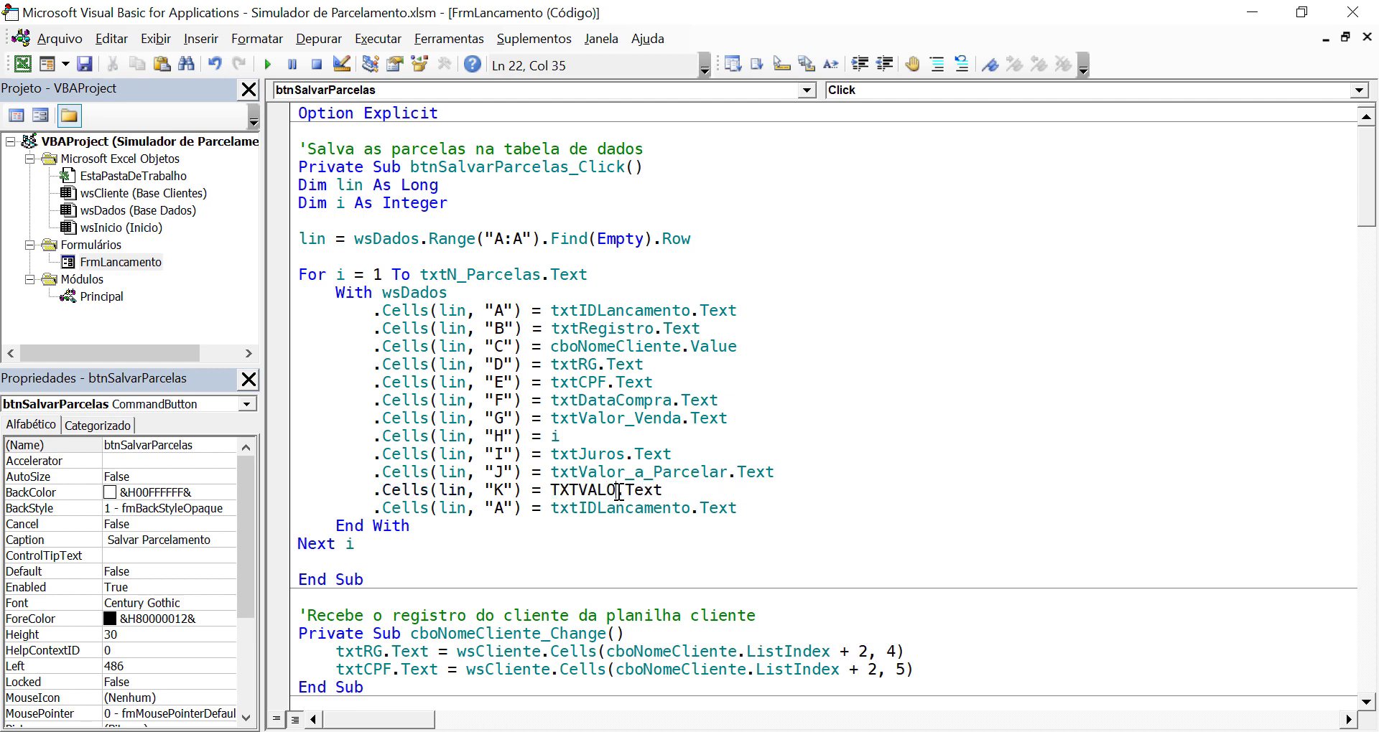
{"action": "key", "text": "ctrl+space"}
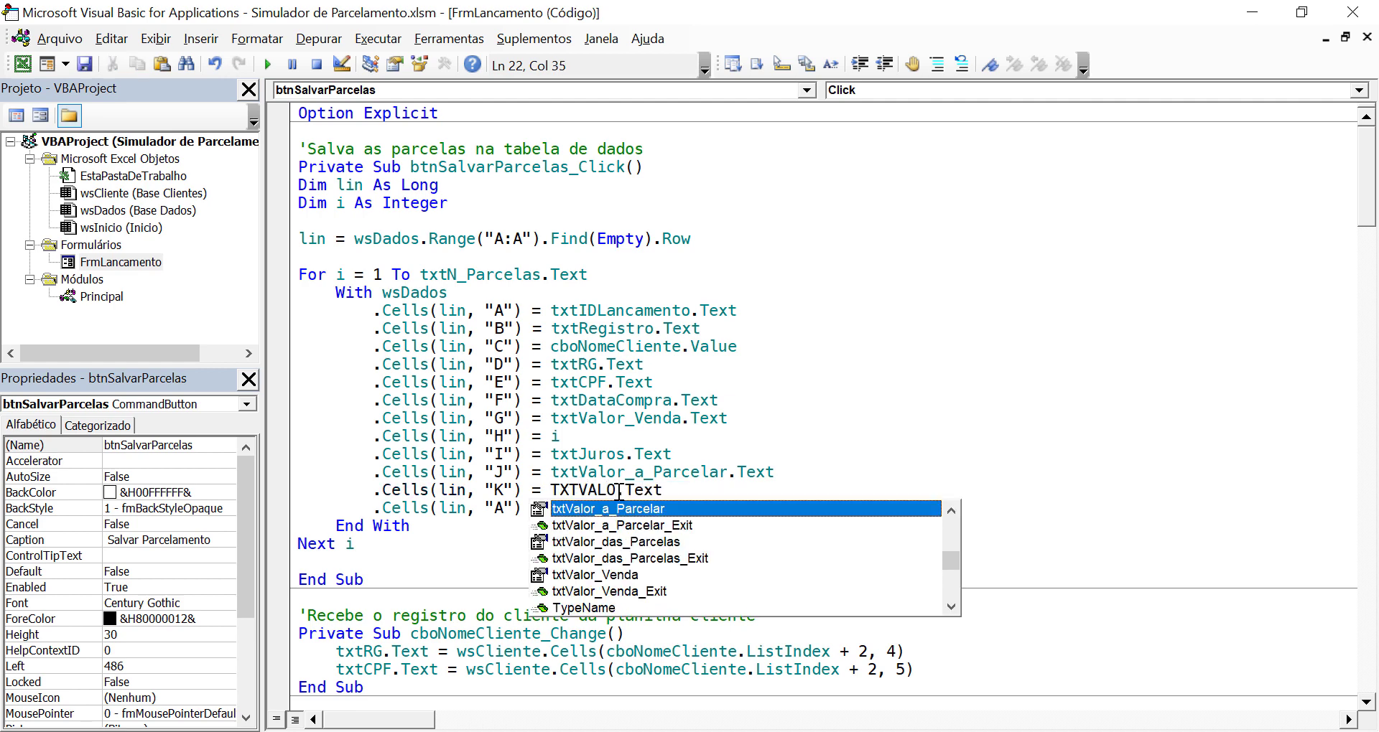
{"action": "key", "text": "Down"}
{"action": "key", "text": "Down"}
{"action": "key", "text": "Tab"}
{"action": "left_click", "coordinate": [624, 418]}
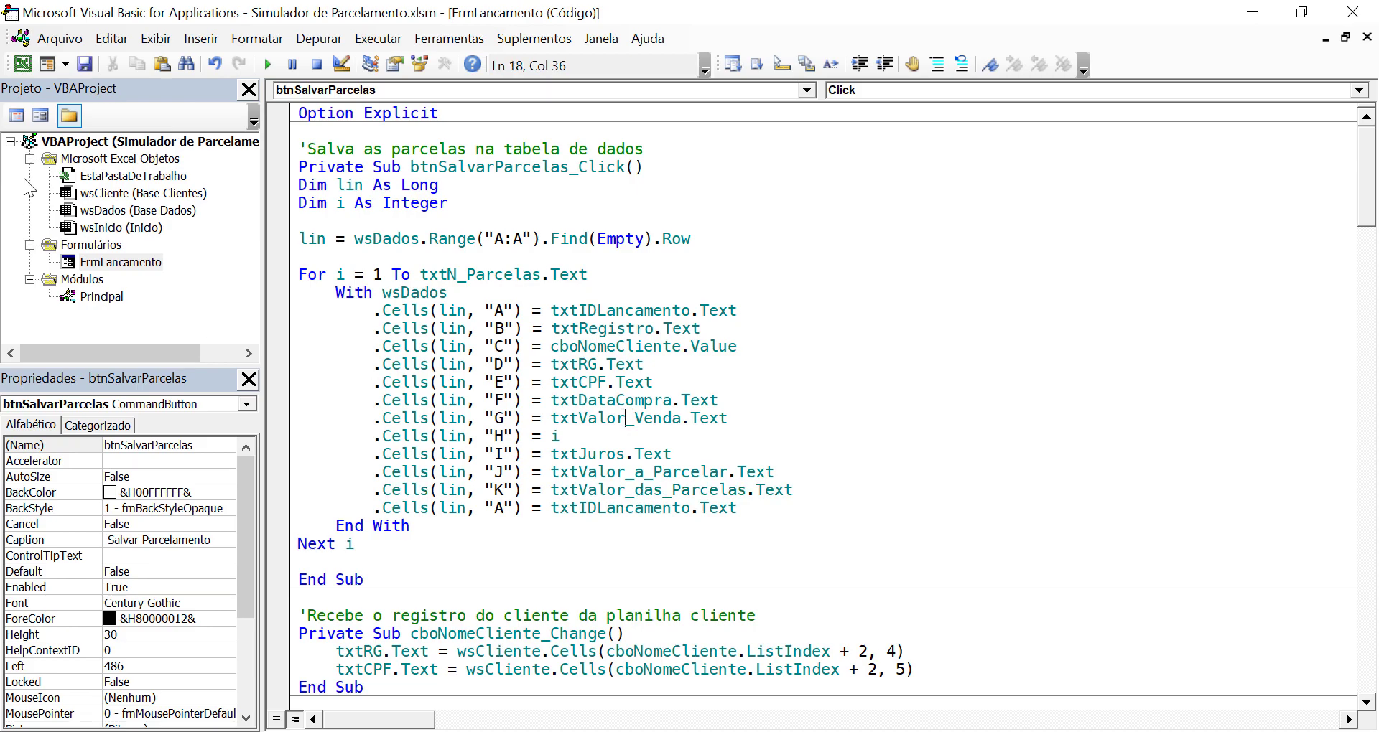
{"action": "left_click", "coordinate": [22, 70]}
{"action": "left_click", "coordinate": [1322, 316]}
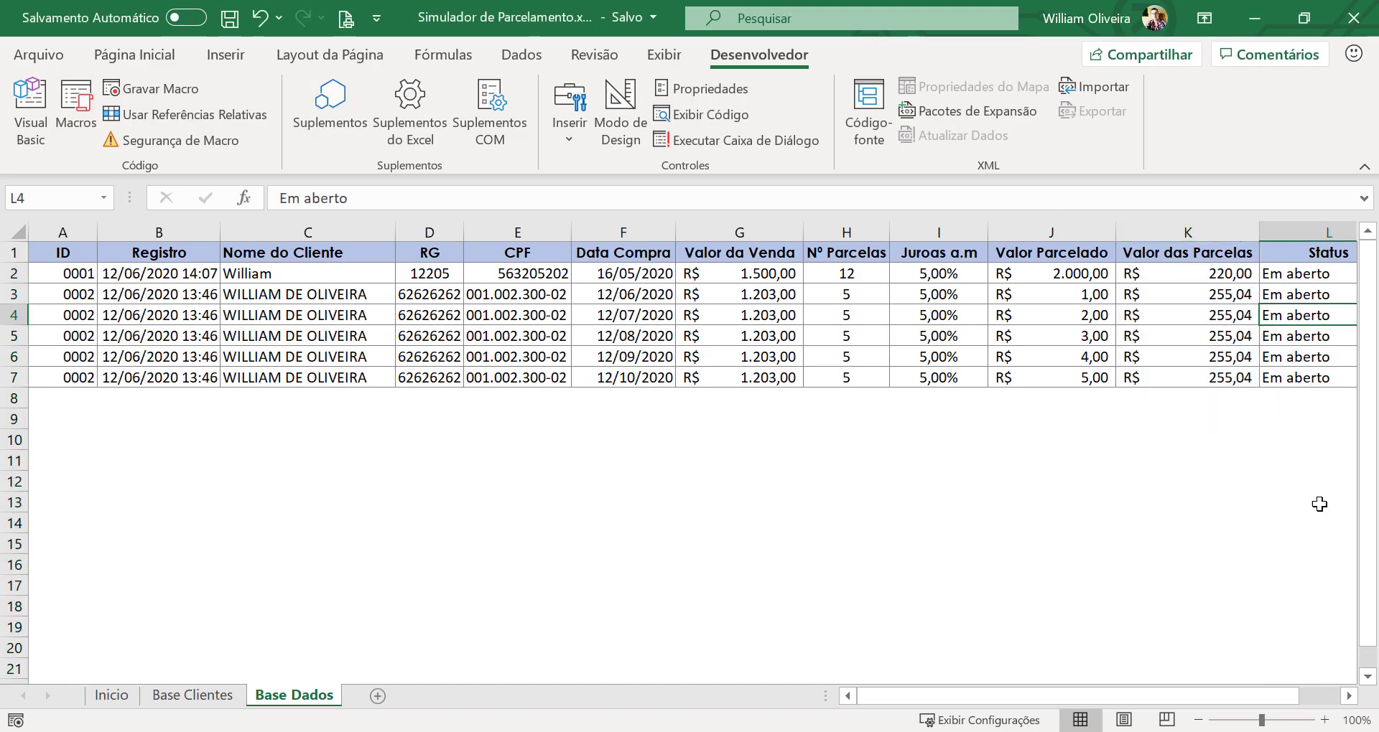
- Change the last Cells line to column "L" with the value "Em aberto"
{"action": "left_click", "coordinate": [14, 130]}
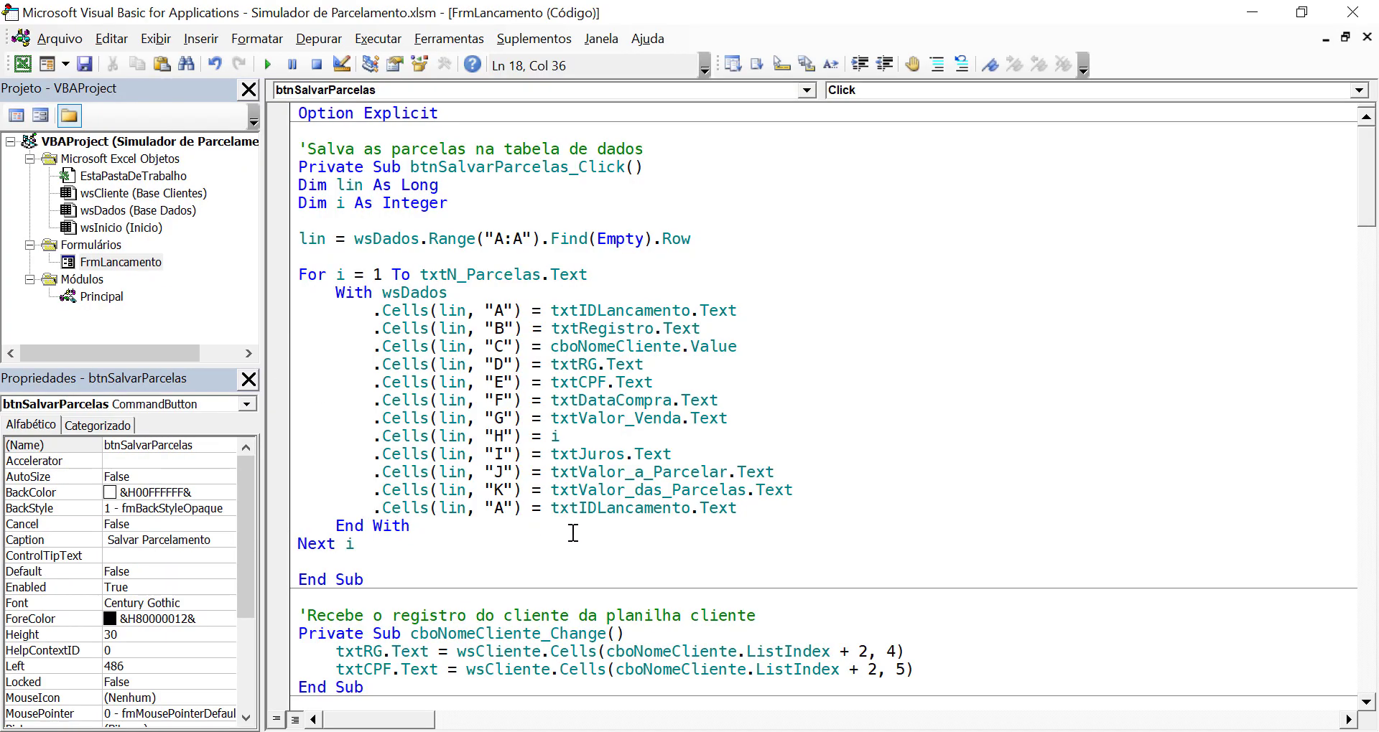
{"action": "left_click", "coordinate": [572, 508]}
{"action": "left_click", "coordinate": [505, 508]}
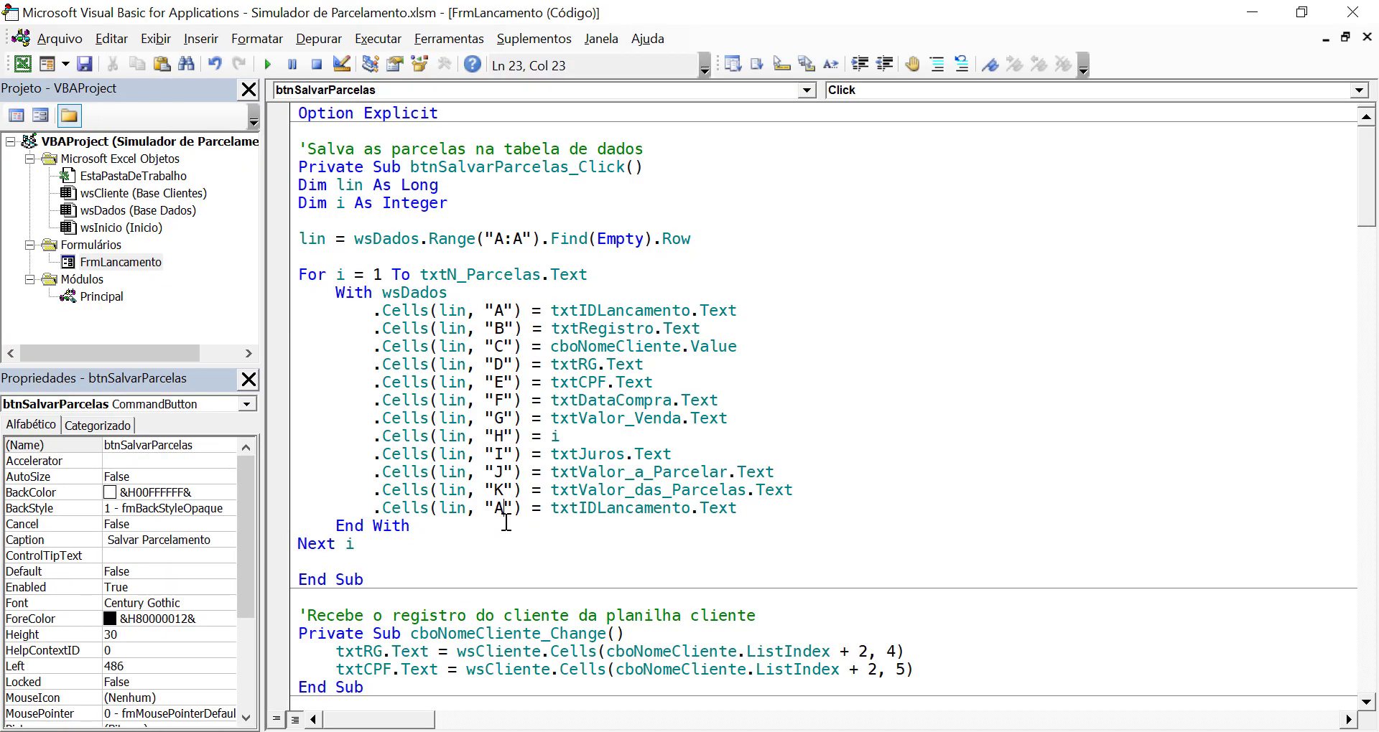
{"action": "left_click", "coordinate": [23, 65]}
{"action": "left_click", "coordinate": [21, 78]}
{"action": "key", "text": "BackSpace"}
{"action": "type", "text": "L"}
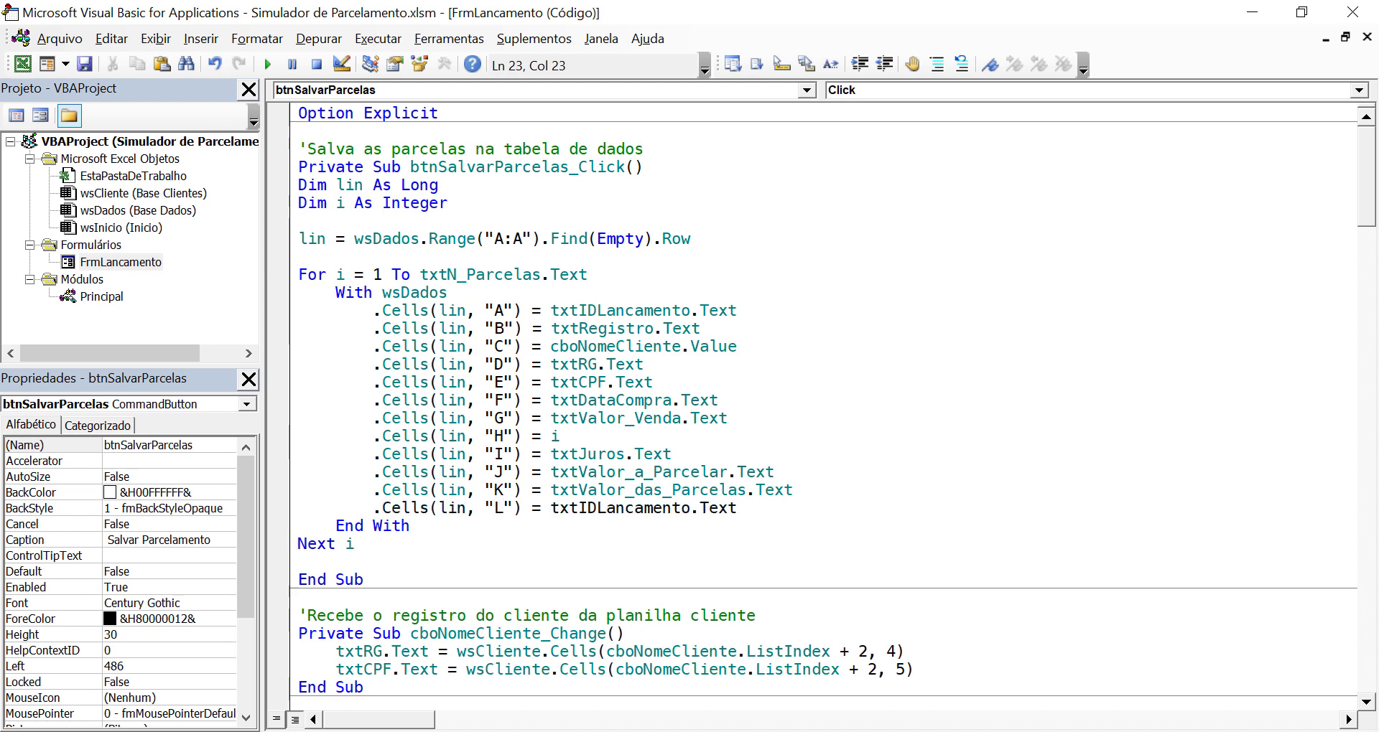
{"action": "left_click_drag", "start_coordinate": [747, 507], "coordinate": [548, 512]}
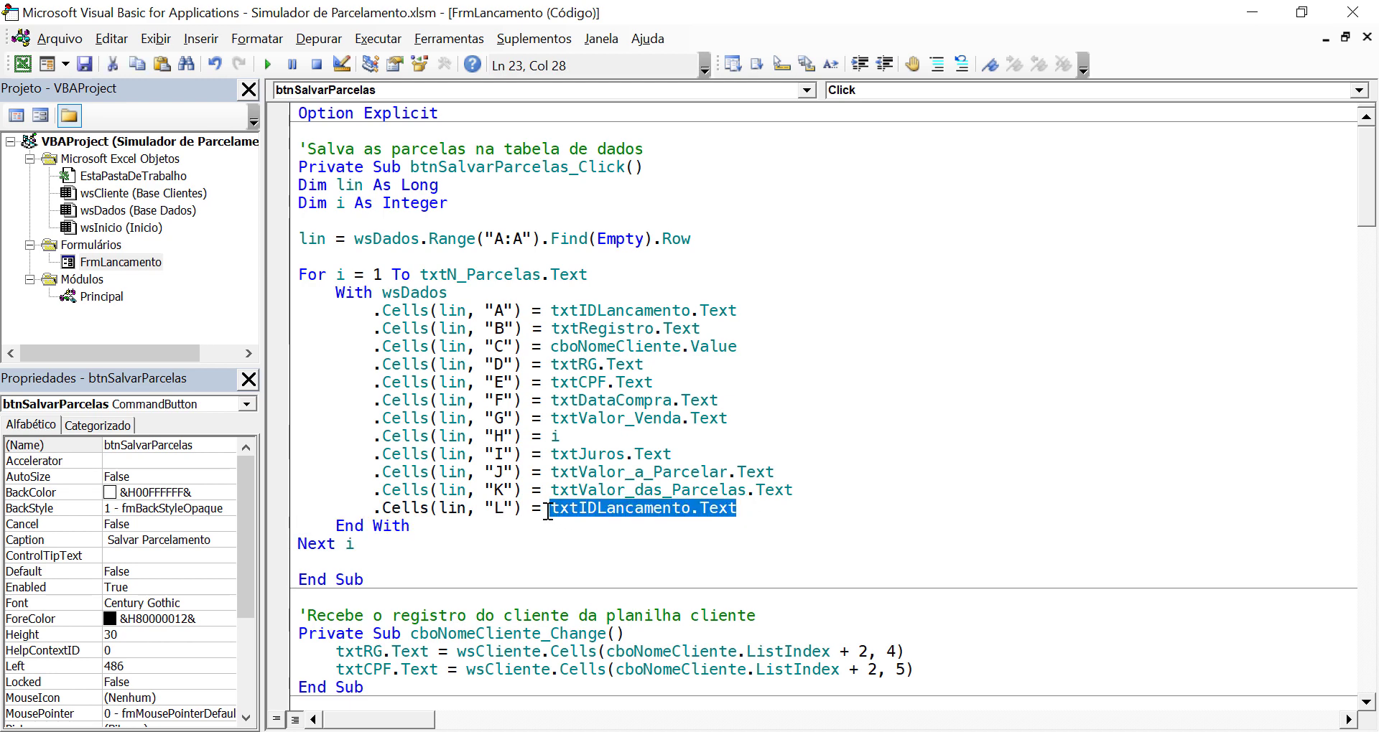
{"action": "type", "text": "\"L\") ="}
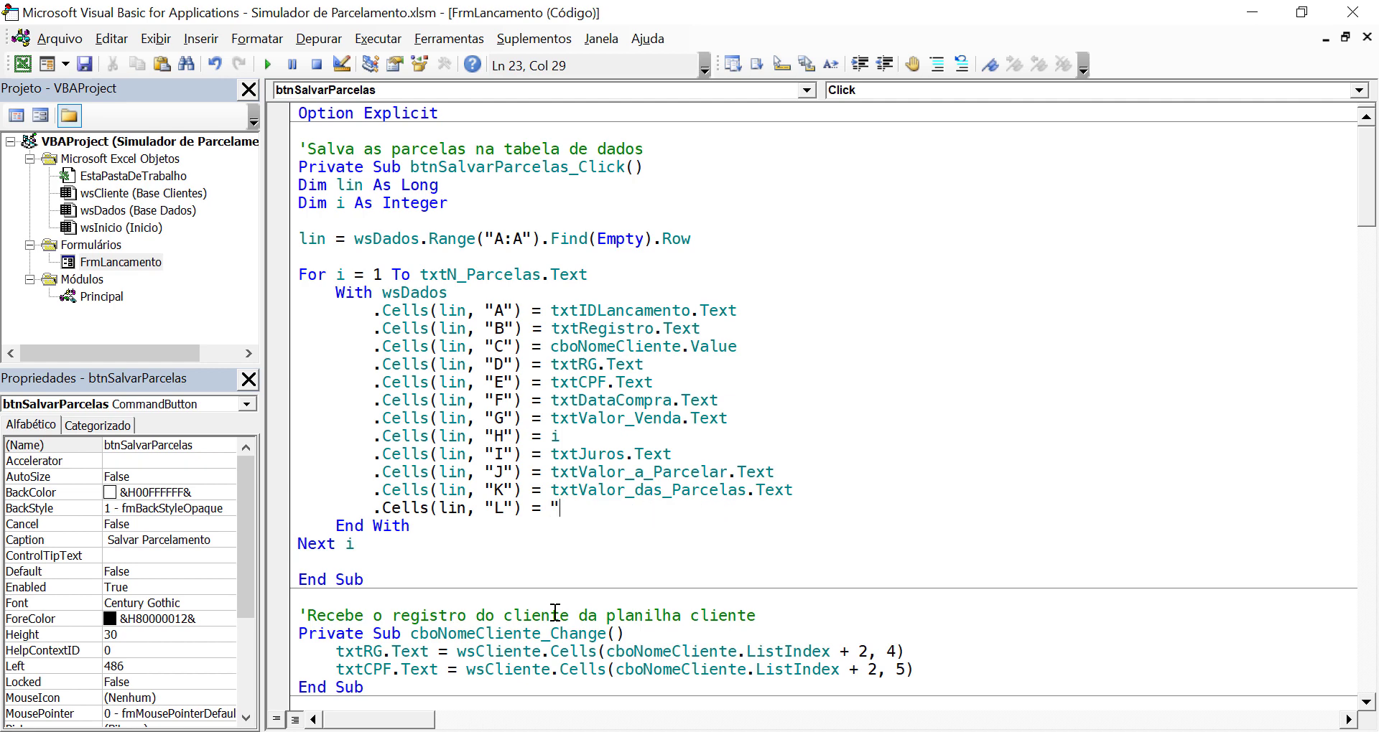
{"action": "type", "text": "Em ab"}
{"action": "type", "text": "erto"}
{"action": "left_click", "coordinate": [687, 576]}
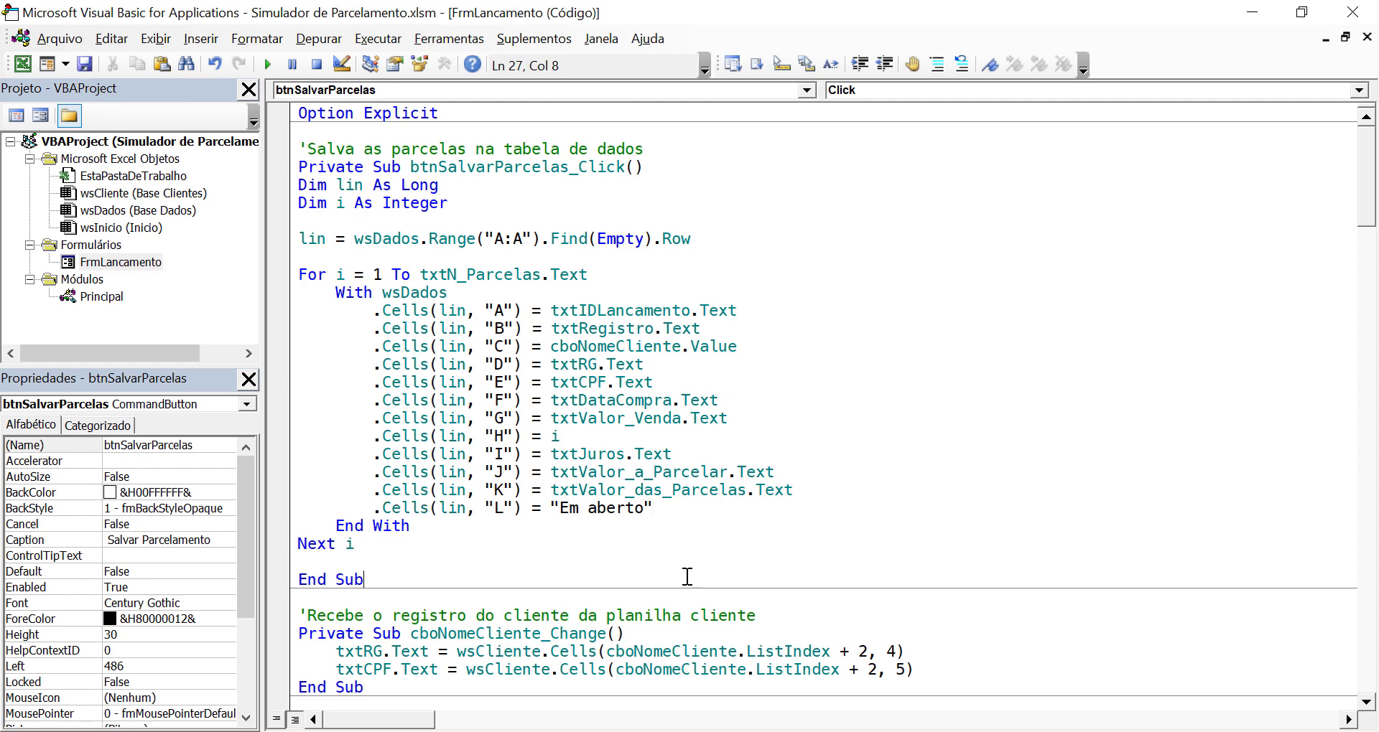
{"action": "left_click", "coordinate": [708, 512]}
{"action": "left_click", "coordinate": [581, 341]}
- Save the code and review the stored dates down column F of Base Dados
{"action": "left_click", "coordinate": [85, 66]}
{"action": "left_click", "coordinate": [26, 67]}
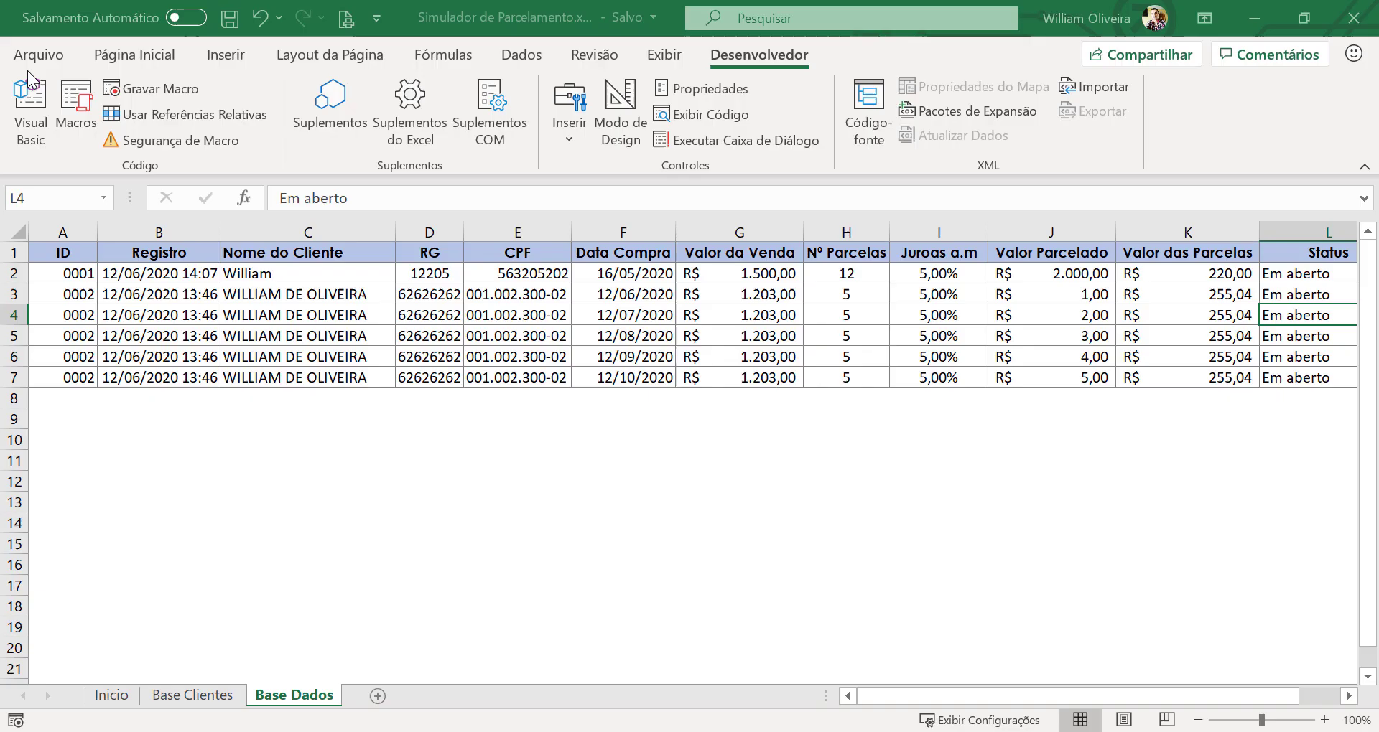
{"action": "left_click", "coordinate": [678, 309]}
{"action": "left_click", "coordinate": [630, 277]}
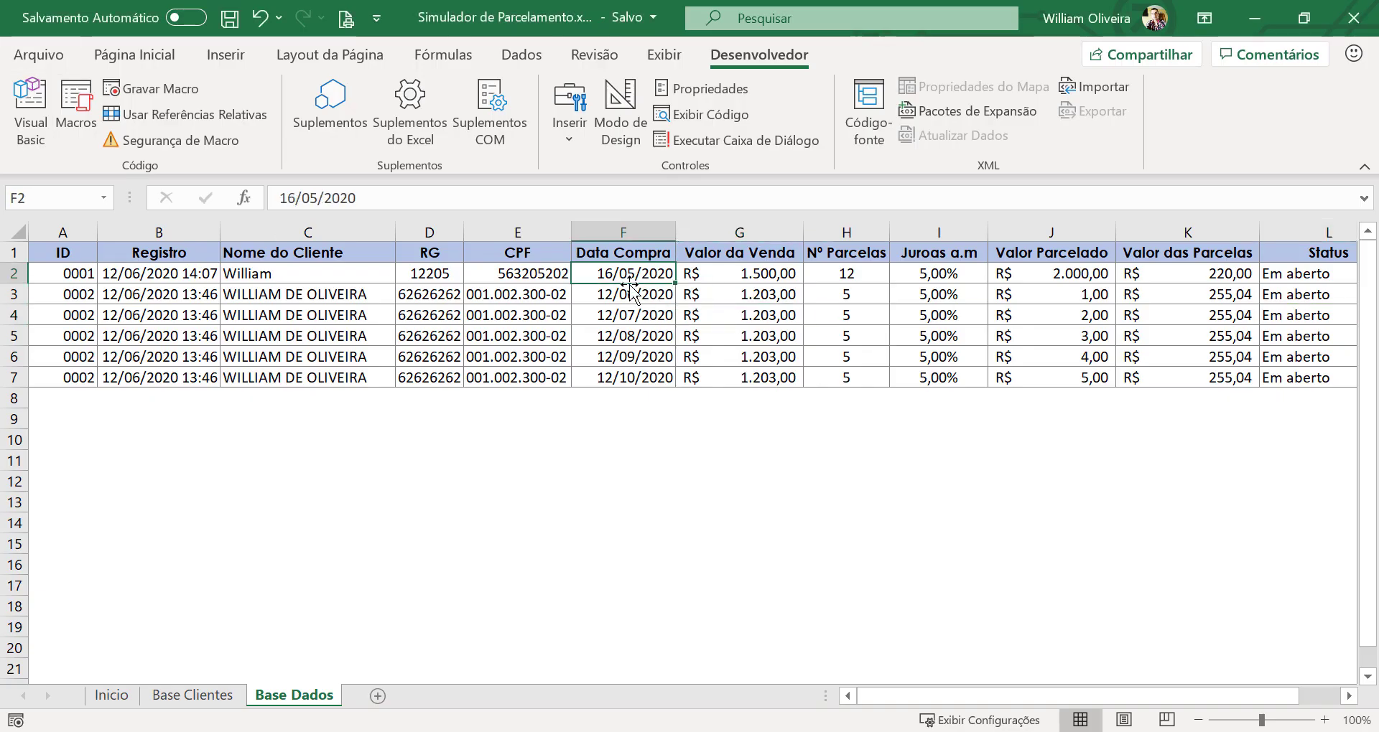
{"action": "left_click", "coordinate": [628, 294]}
{"action": "left_click", "coordinate": [628, 318]}
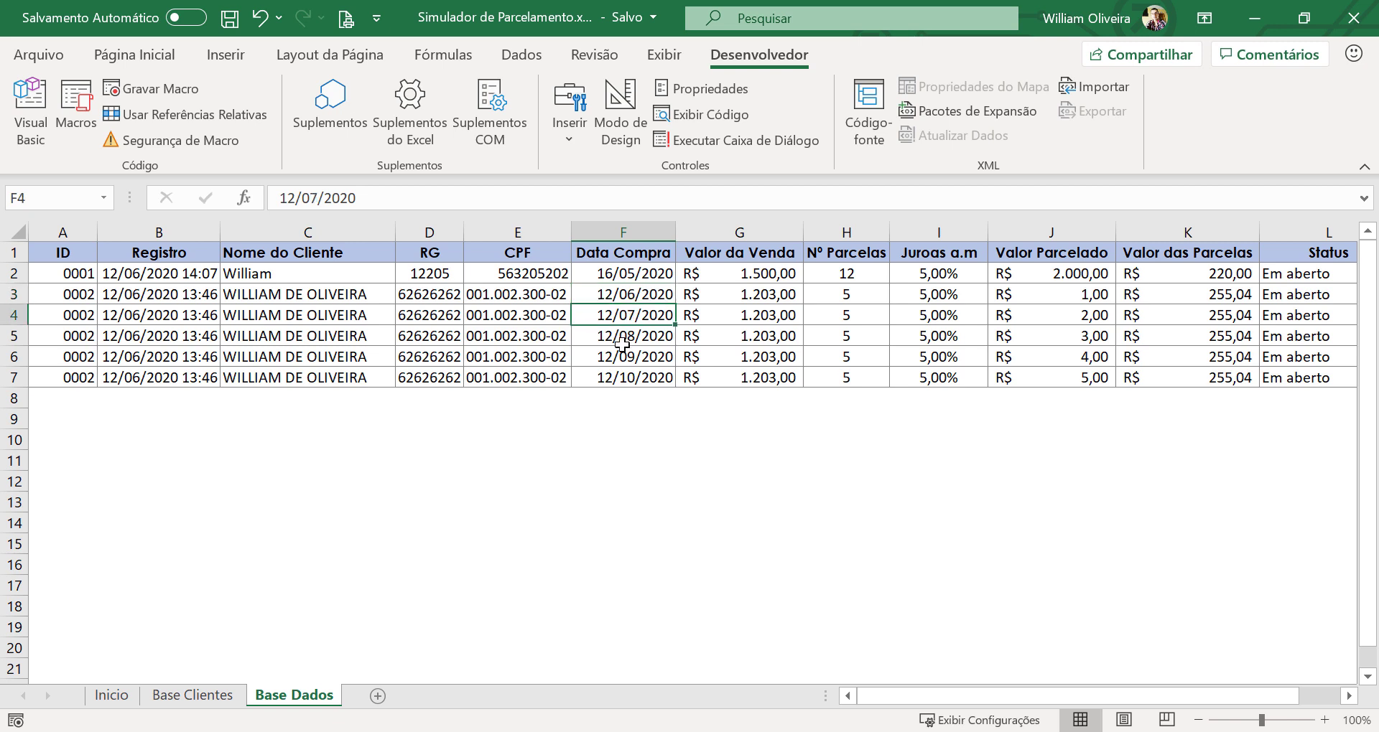
{"action": "left_click", "coordinate": [625, 337]}
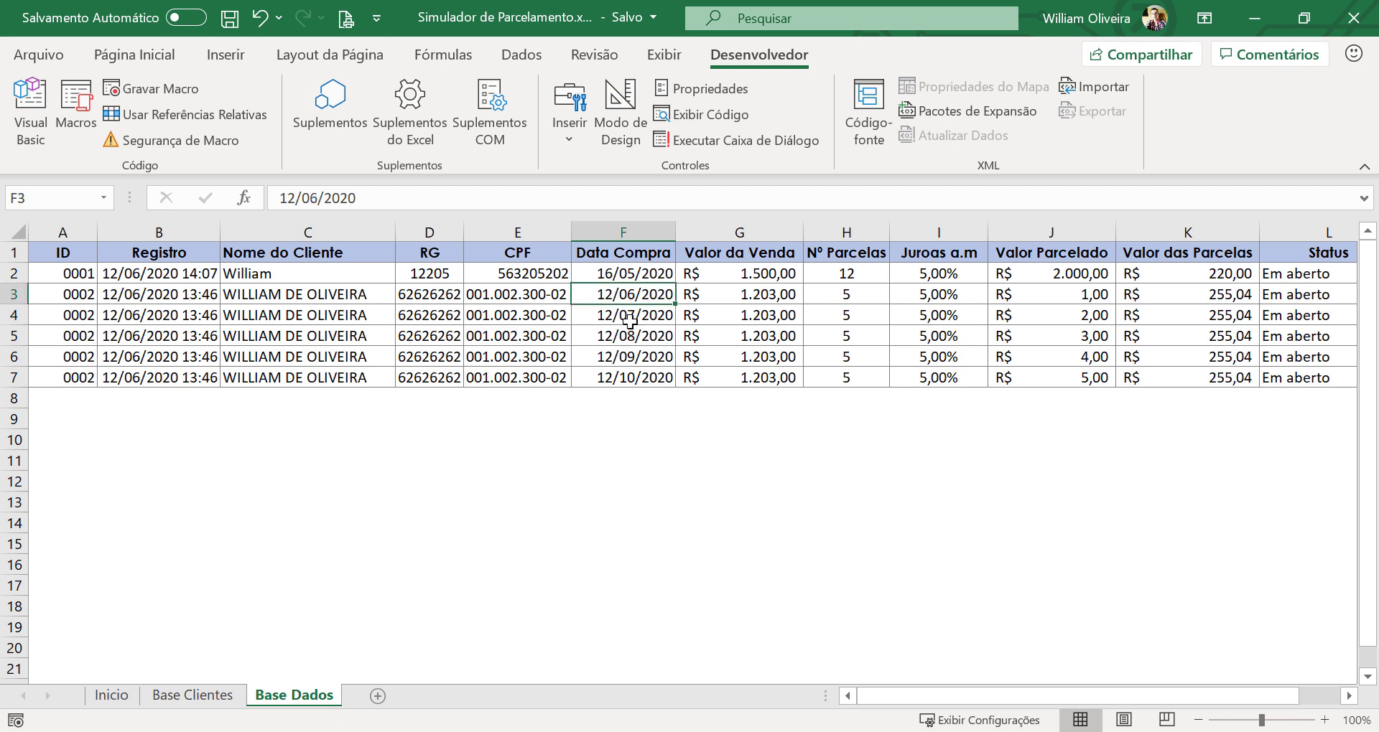
{"action": "left_click", "coordinate": [629, 316]}
{"action": "left_click", "coordinate": [629, 337]}
{"action": "left_click", "coordinate": [628, 376]}
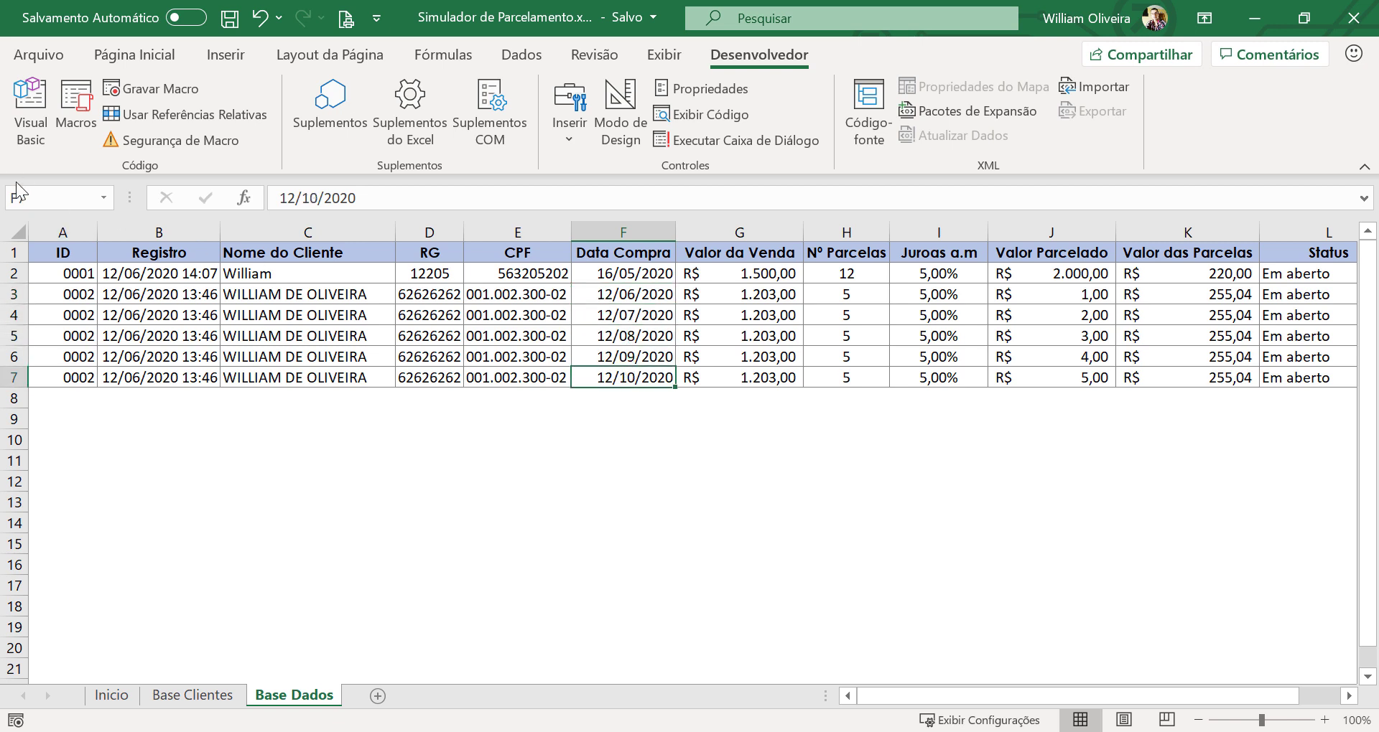
- Add an indented lin = lin + 1 line after End With inside the loop
{"action": "left_click", "coordinate": [30, 108]}
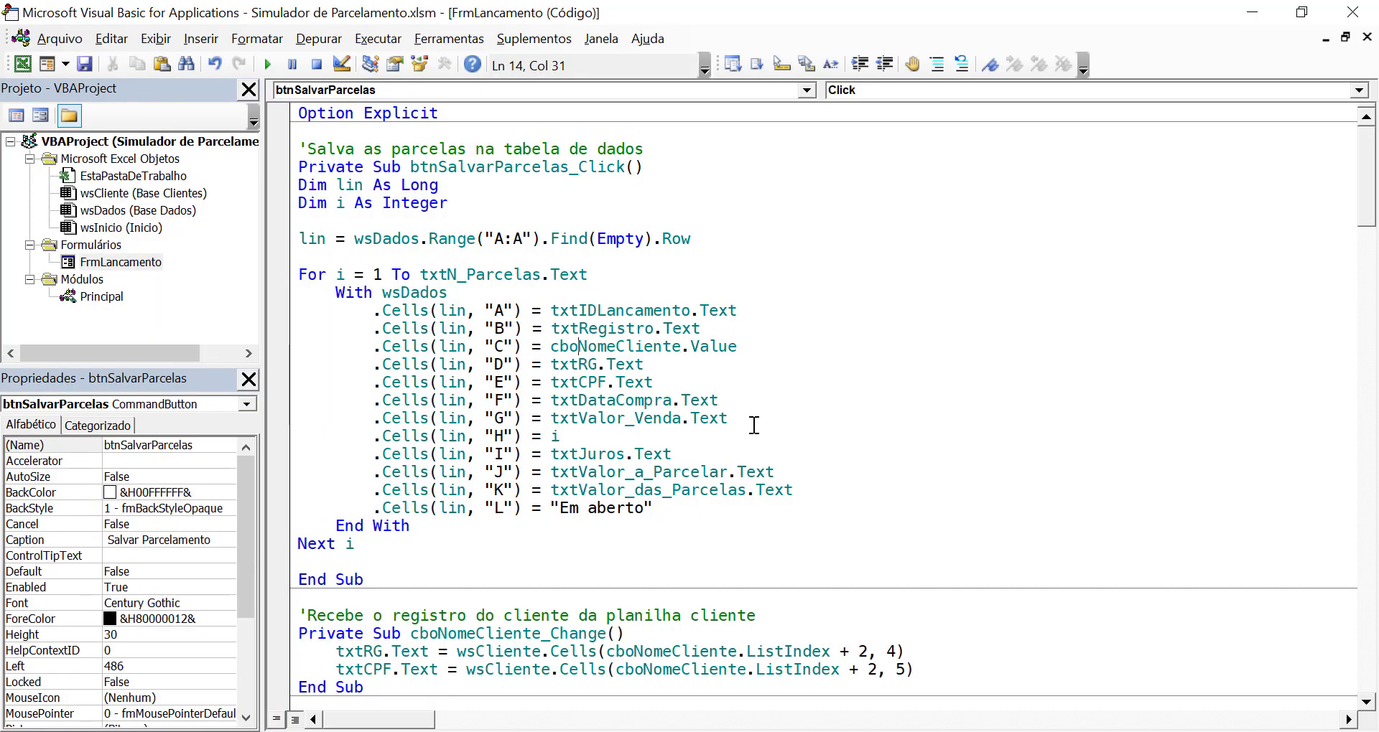
{"action": "left_click", "coordinate": [464, 533]}
{"action": "key", "text": "Return"}
{"action": "key", "text": "Tab"}
{"action": "type", "text": "lin"}
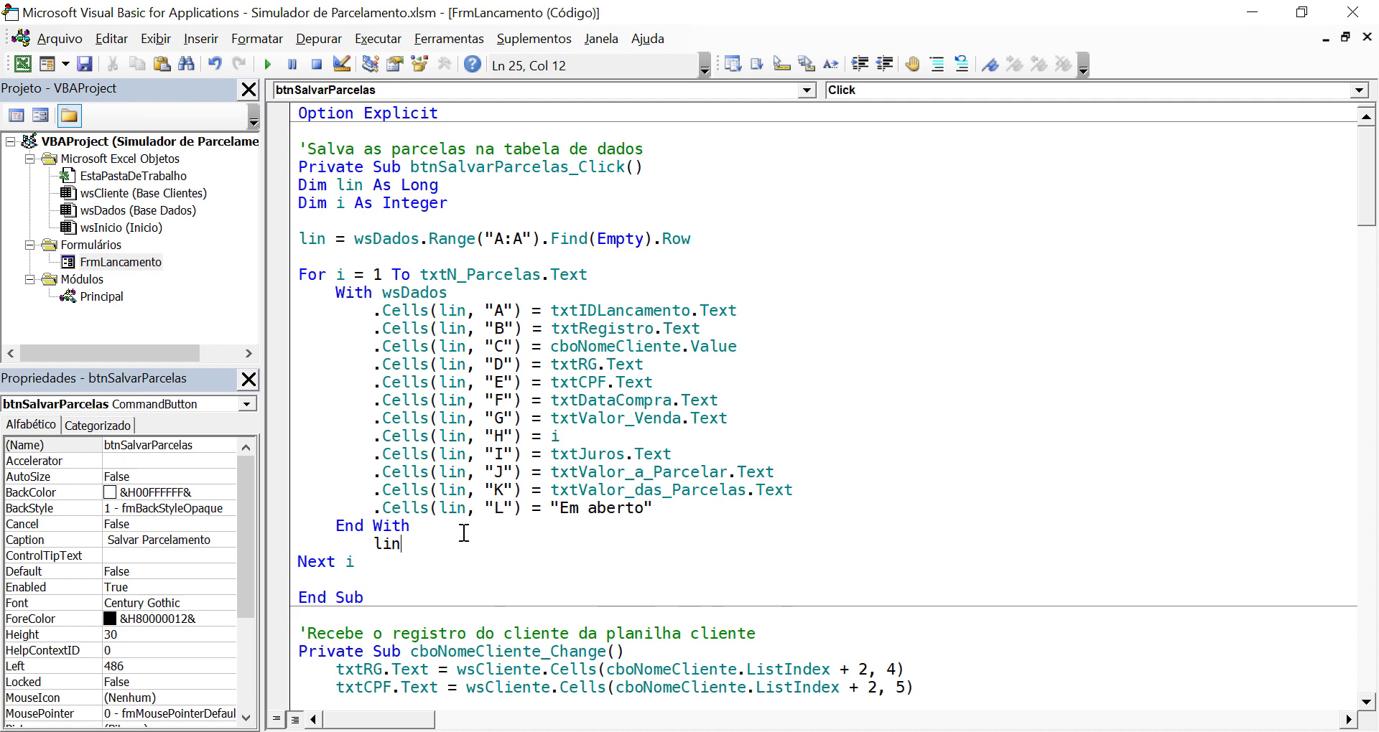
{"action": "type", "text": " = l"}
{"action": "type", "text": "in +1"}
{"action": "left_click", "coordinate": [685, 514]}
- Declare Dim vencimento As Date under the existing declarations
{"action": "left_click", "coordinate": [469, 202]}
{"action": "key", "text": "Return"}
{"action": "type", "text": "dim "}
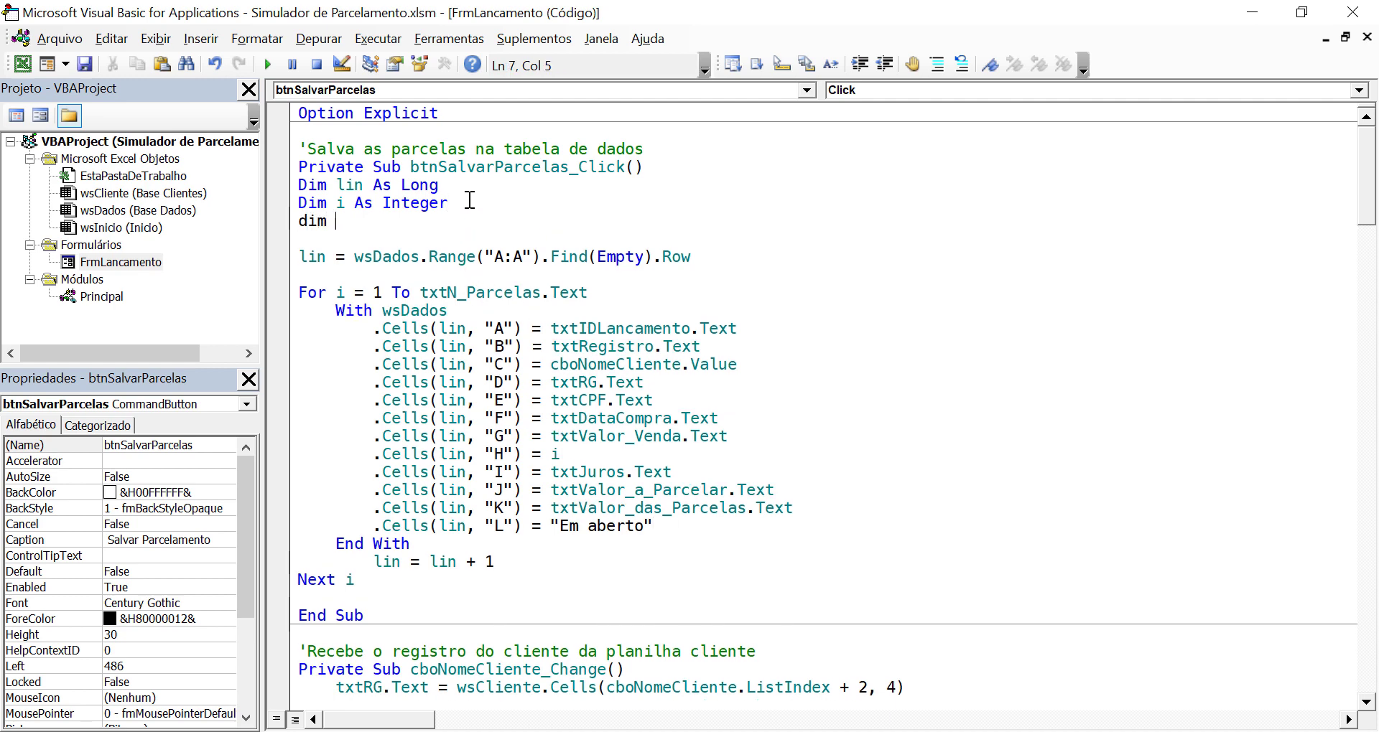
{"action": "type", "text": "vencim"}
{"action": "type", "text": "ento as da"}
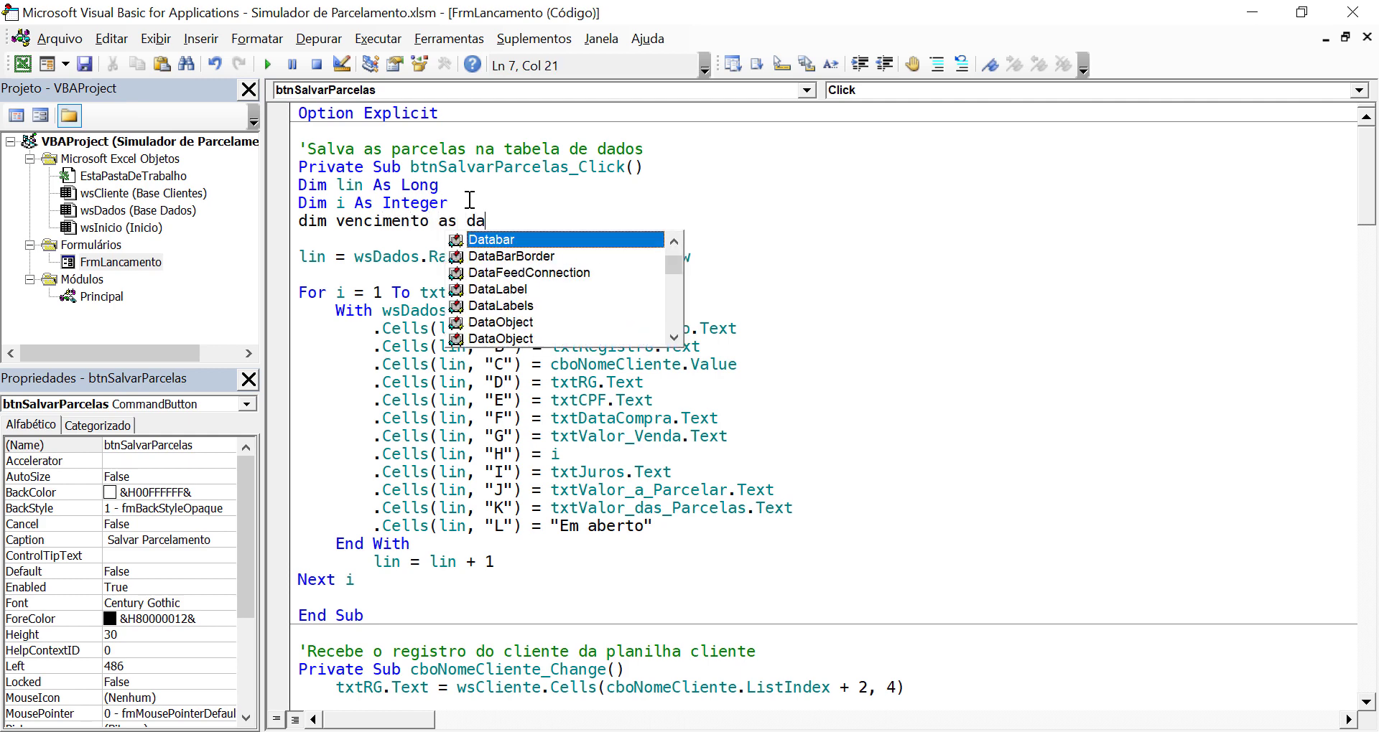
{"action": "type", "text": "t"}
{"action": "key", "text": "Tab"}
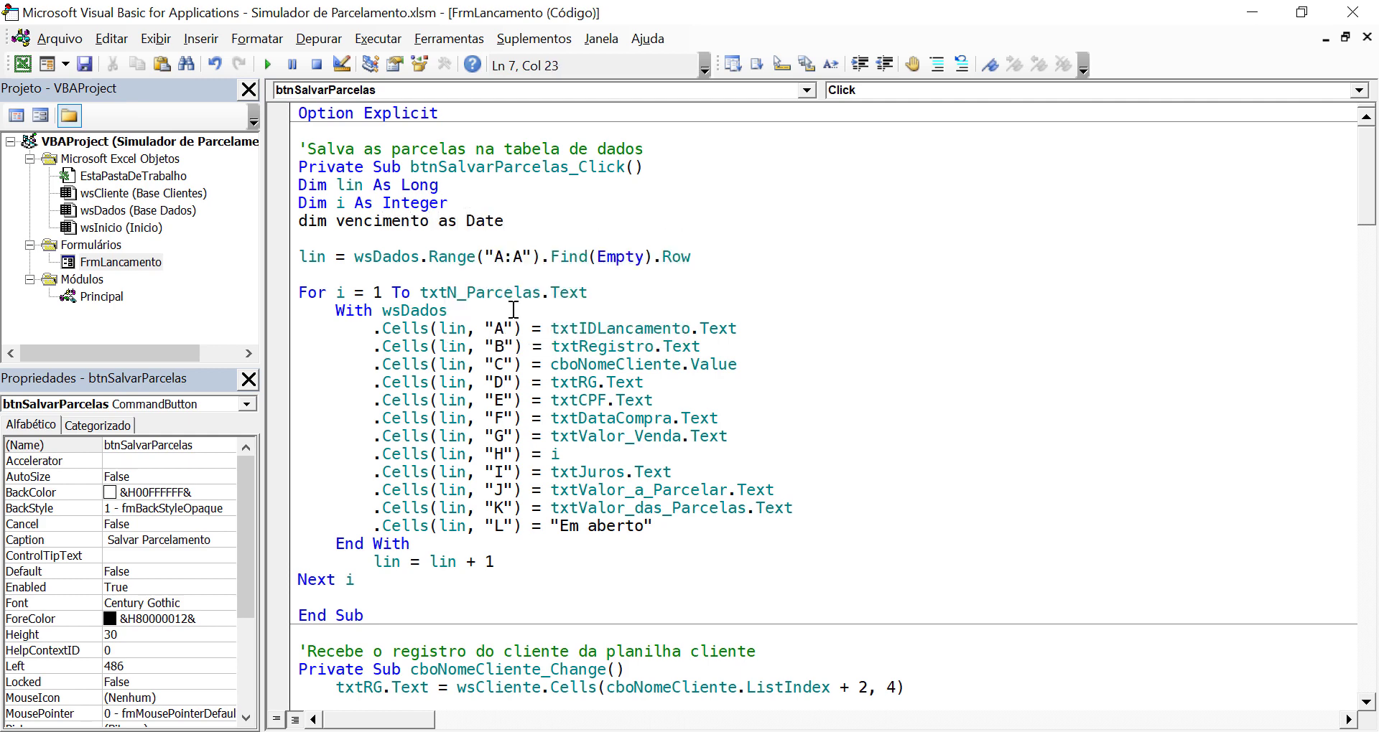
{"action": "left_click", "coordinate": [512, 310]}
- Insert vencimento = VBA.CDate(txtDataCompra.Text) after the lin assignment
{"action": "left_click", "coordinate": [705, 256]}
{"action": "key", "text": "Return"}
{"action": "key", "text": "Return"}
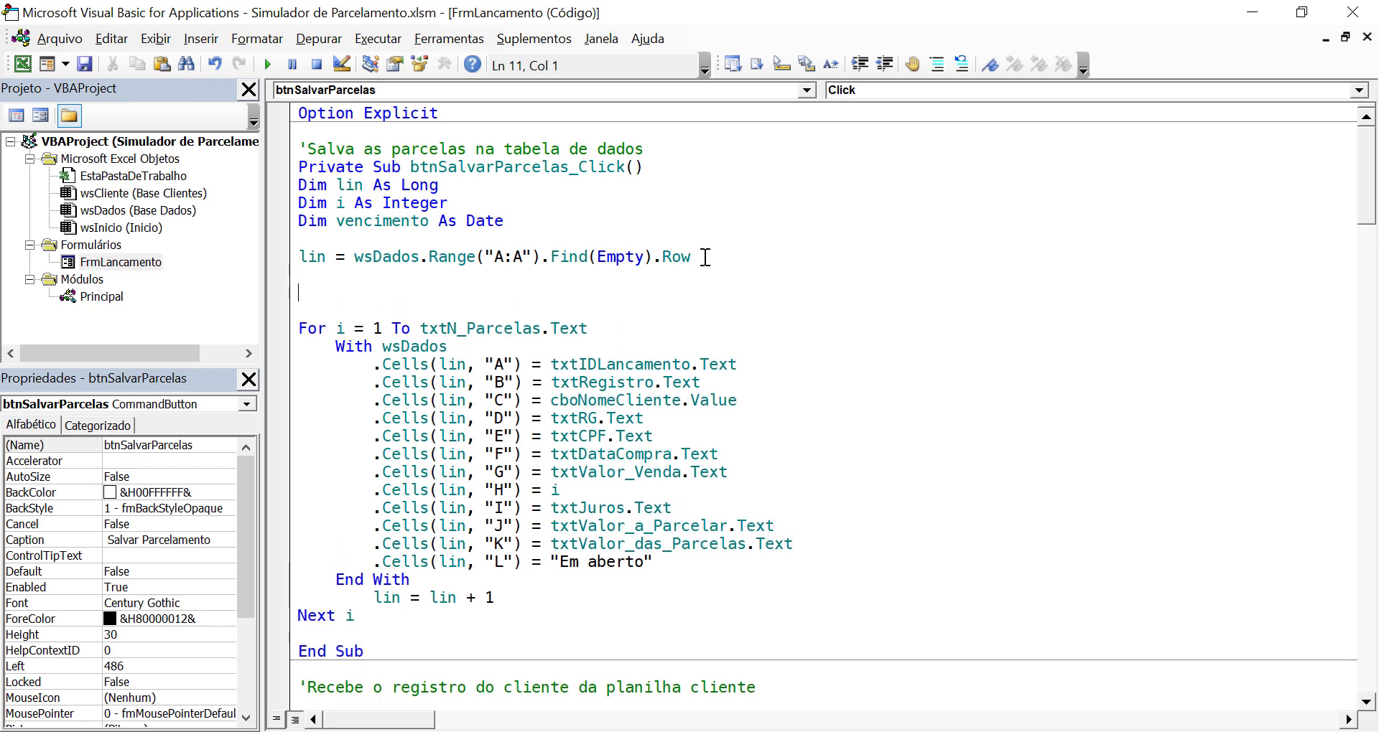
{"action": "type", "text": "vencimento "}
{"action": "type", "text": "= txt"}
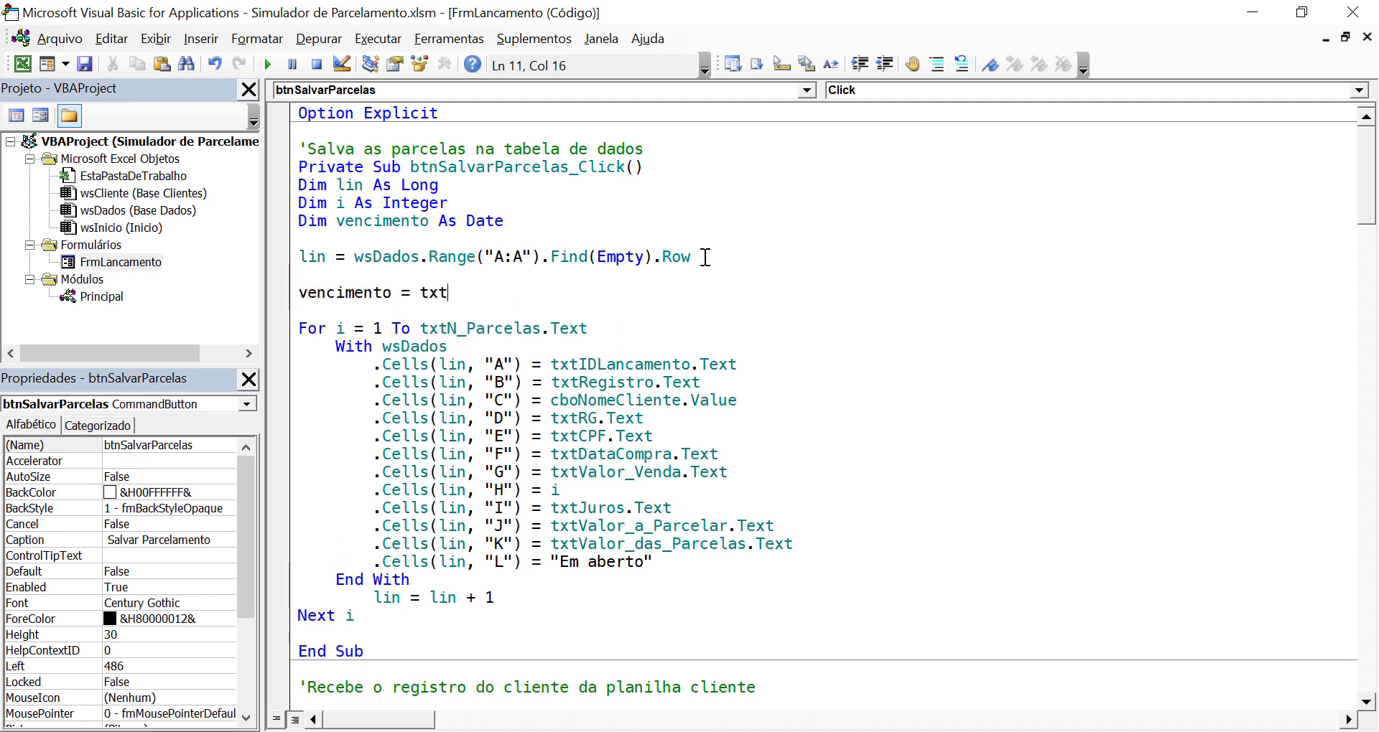
{"action": "type", "text": "datacom"}
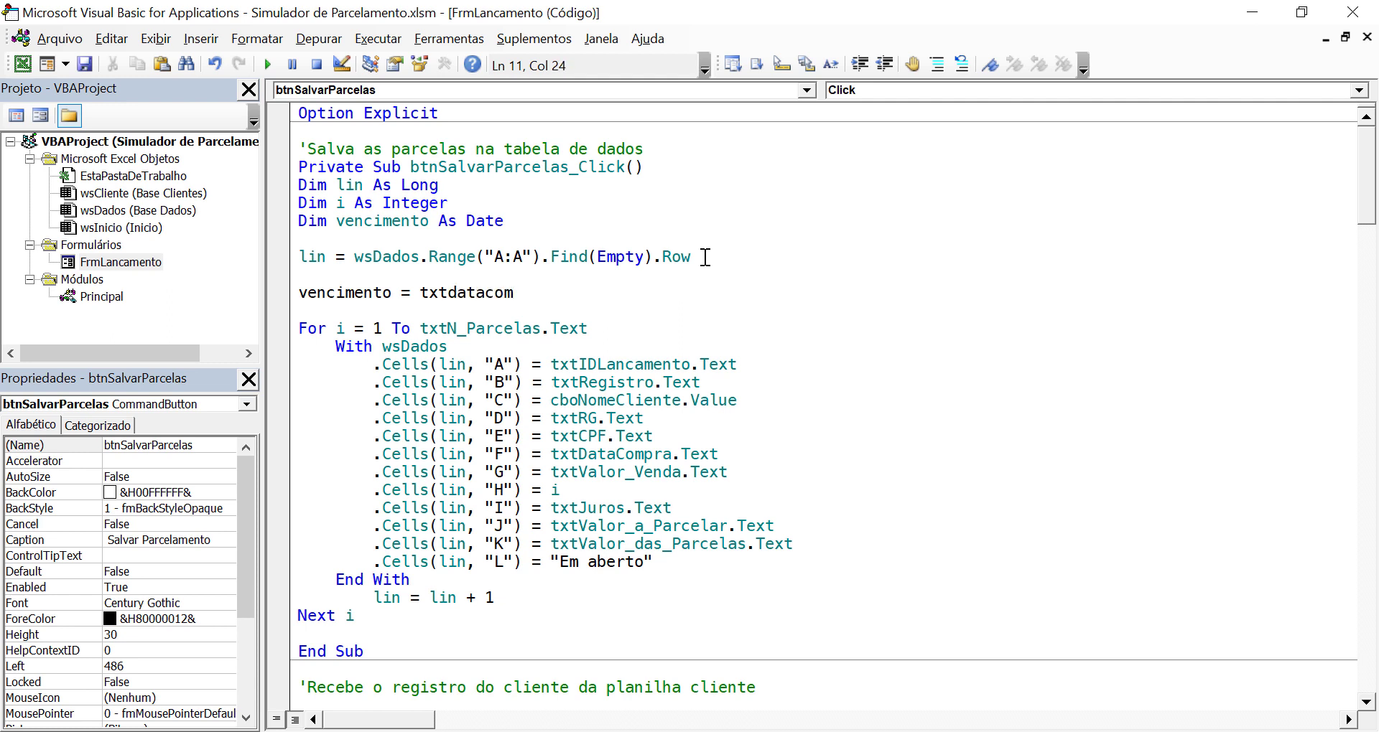
{"action": "type", "text": "pra.T"}
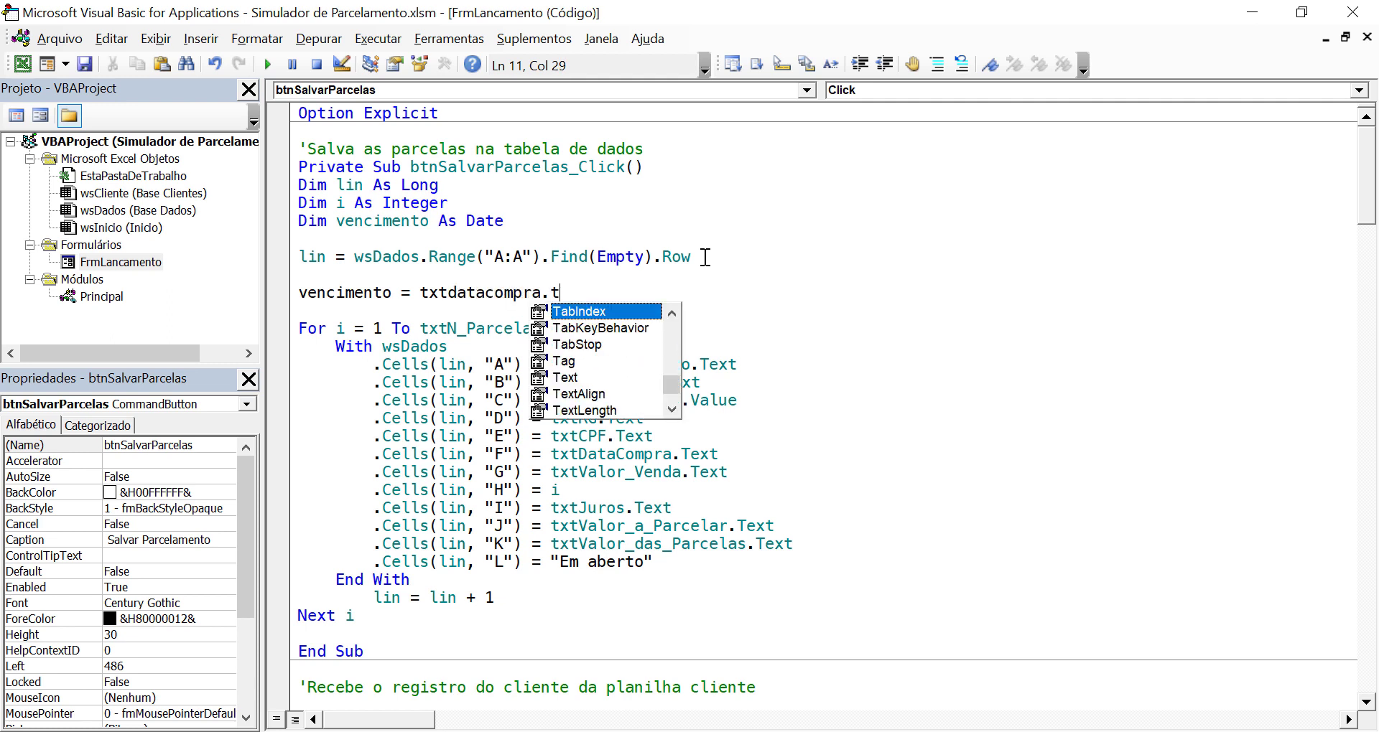
{"action": "type", "text": "ext"}
{"action": "left_click", "coordinate": [438, 331]}
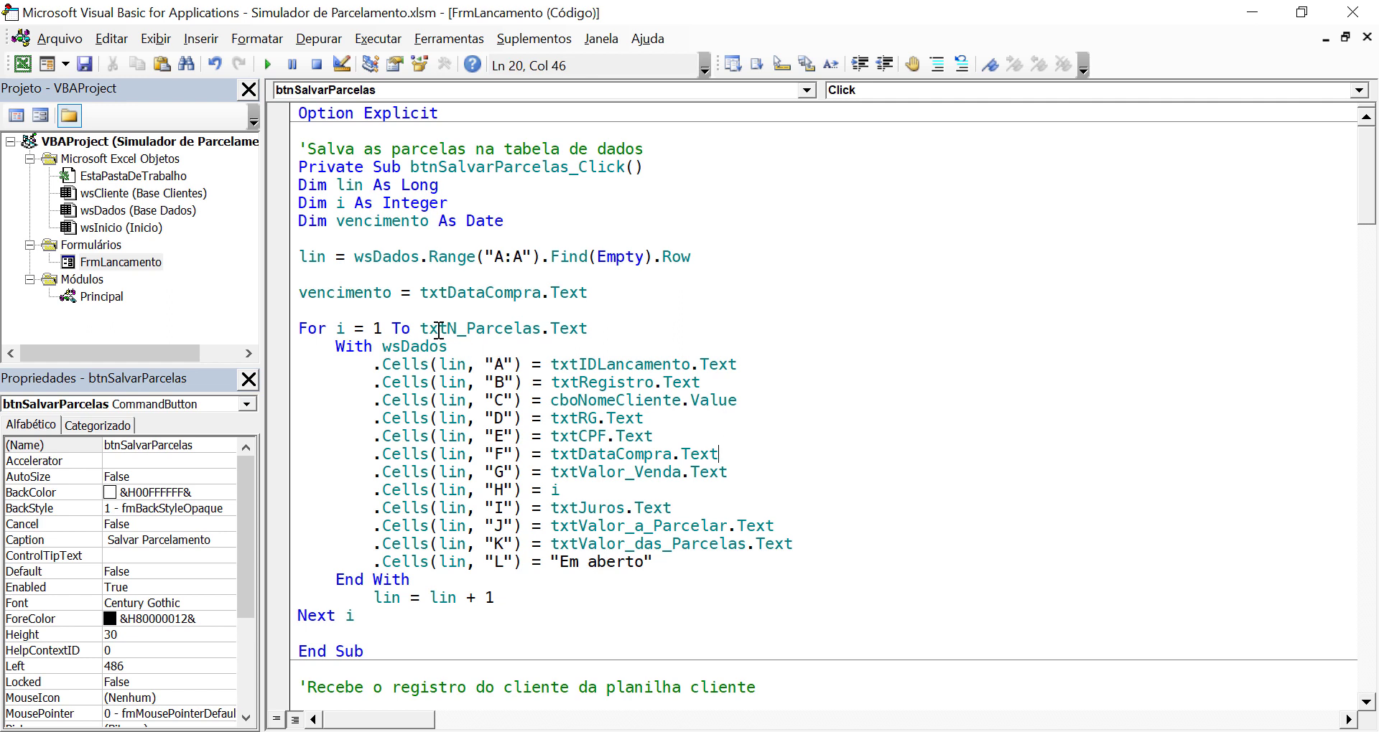
{"action": "left_click", "coordinate": [420, 293]}
{"action": "type", "text": "vba"}
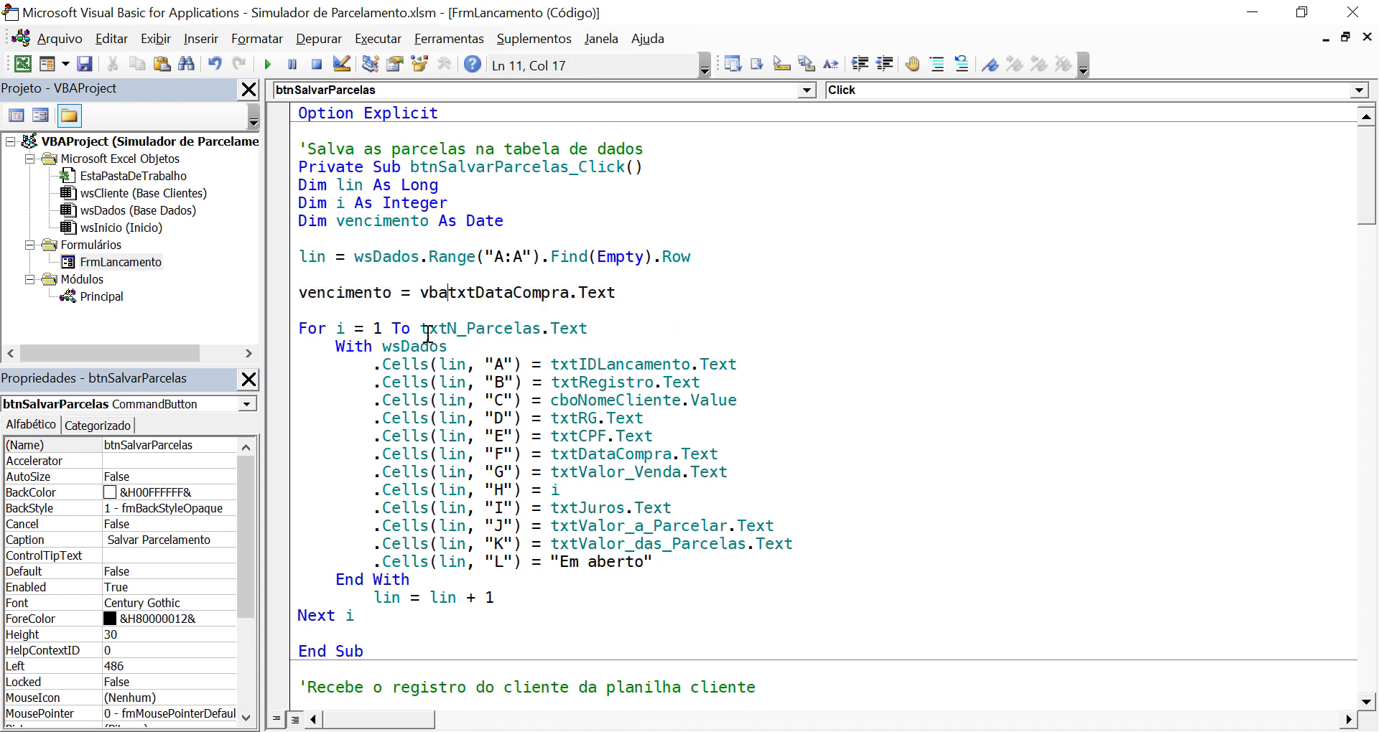
{"action": "type", "text": ".c"}
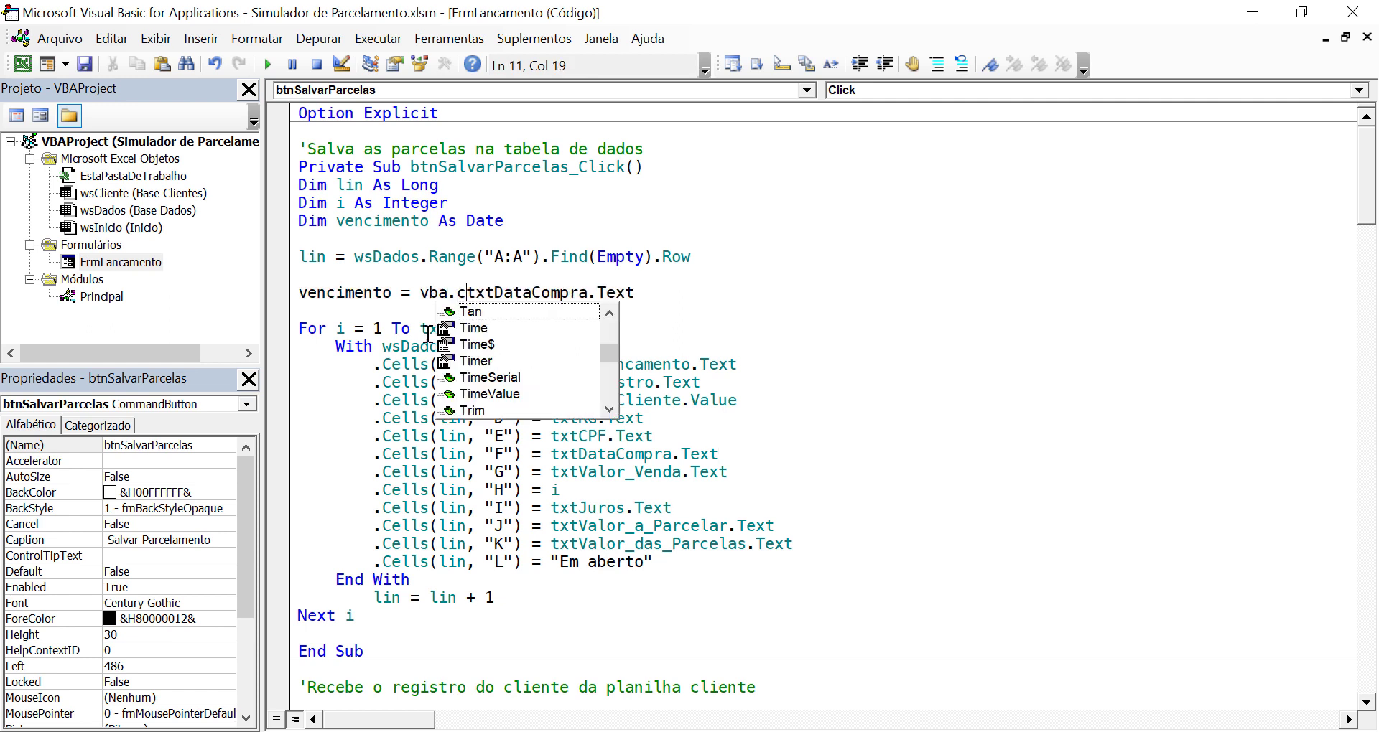
{"action": "type", "text": "date("}
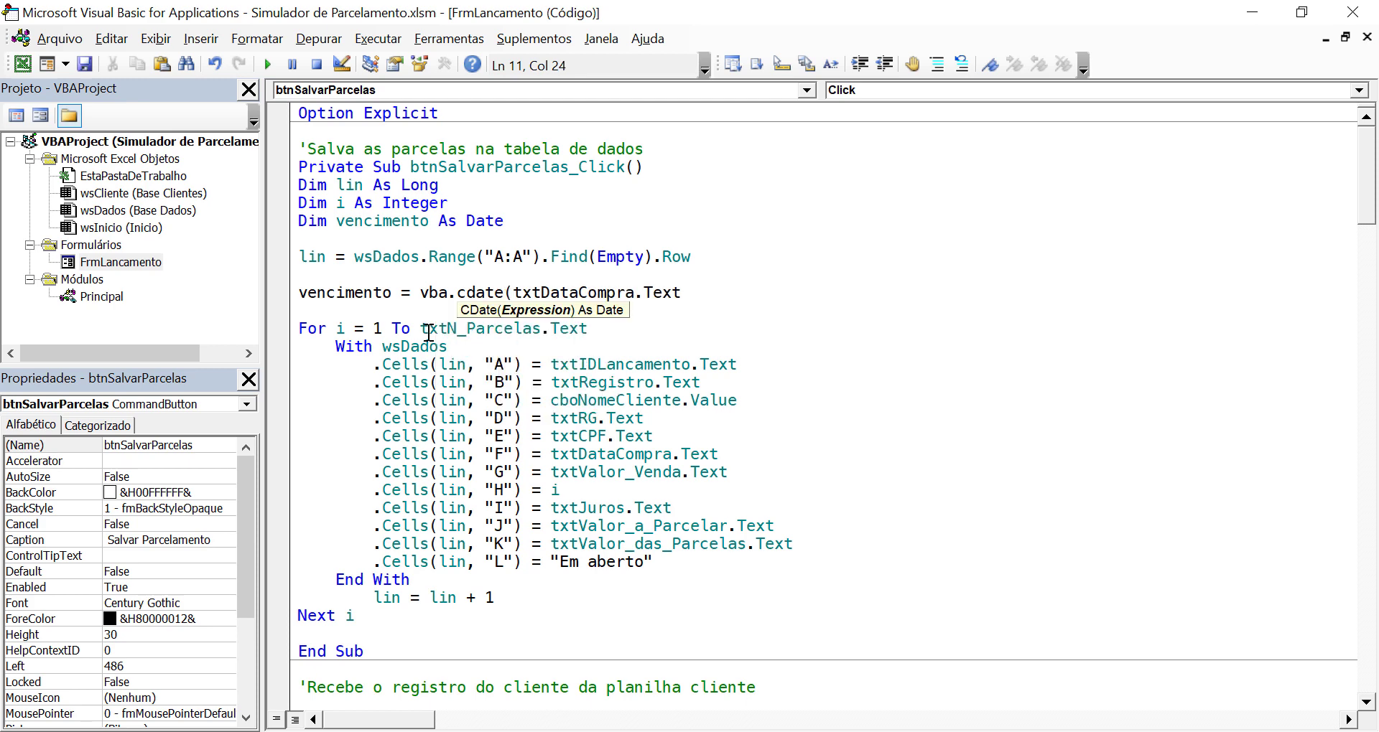
{"action": "left_click", "coordinate": [708, 289]}
{"action": "type", "text": ")"}
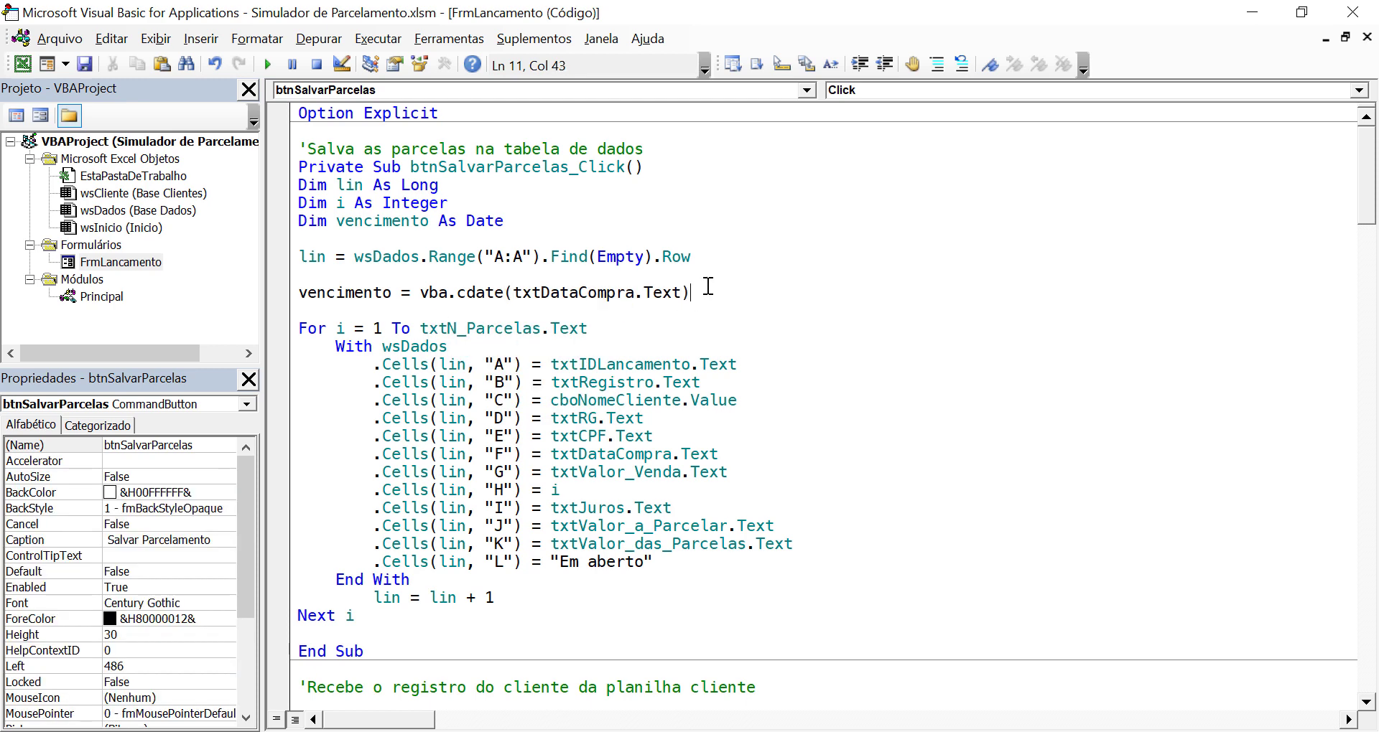
{"action": "left_click", "coordinate": [723, 401]}
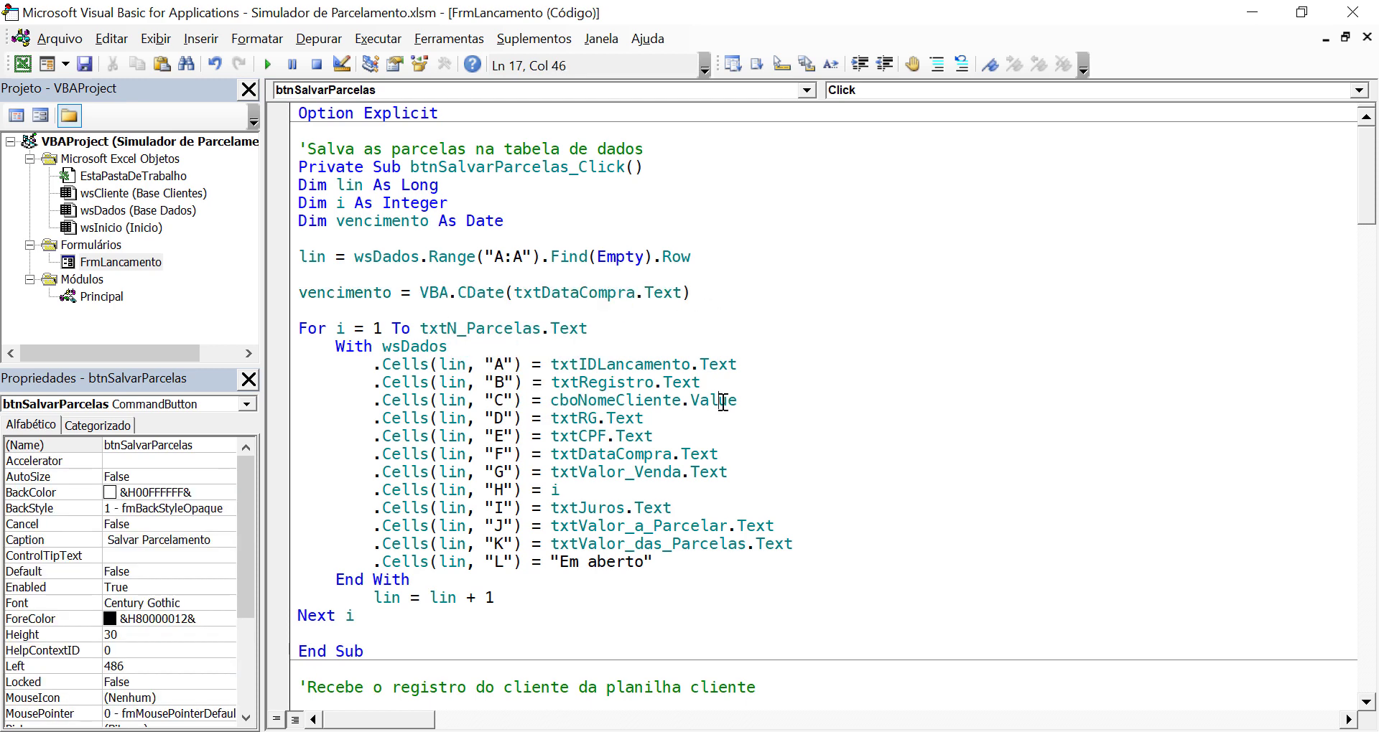
{"action": "left_click", "coordinate": [639, 366]}
{"action": "left_click", "coordinate": [567, 347]}
{"action": "double_click", "coordinate": [341, 293]}
{"action": "key", "text": "ctrl+c"}
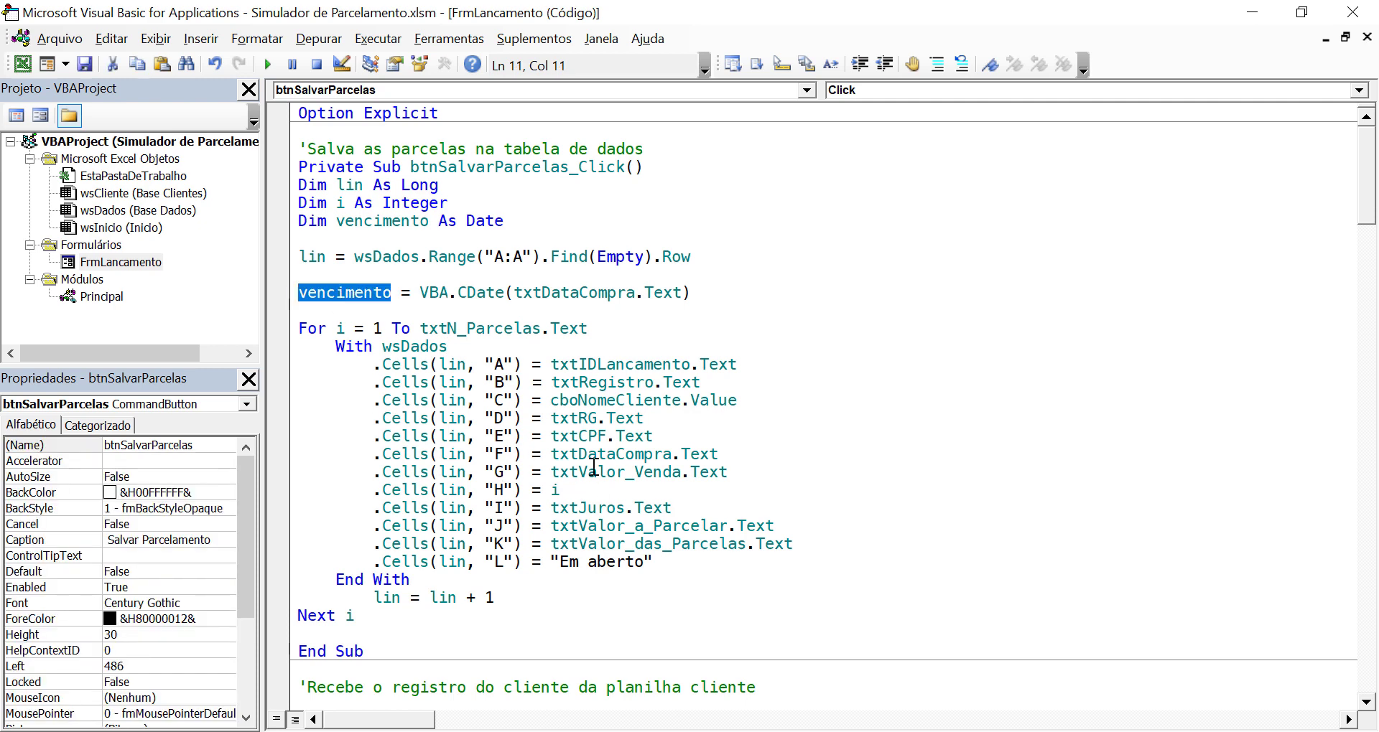
- Paste vencimento in place of txtDataCompra.Text on the .Cells(lin, "F") line
{"action": "left_click", "coordinate": [737, 447]}
{"action": "left_click_drag", "start_coordinate": [736, 447], "coordinate": [549, 454]}
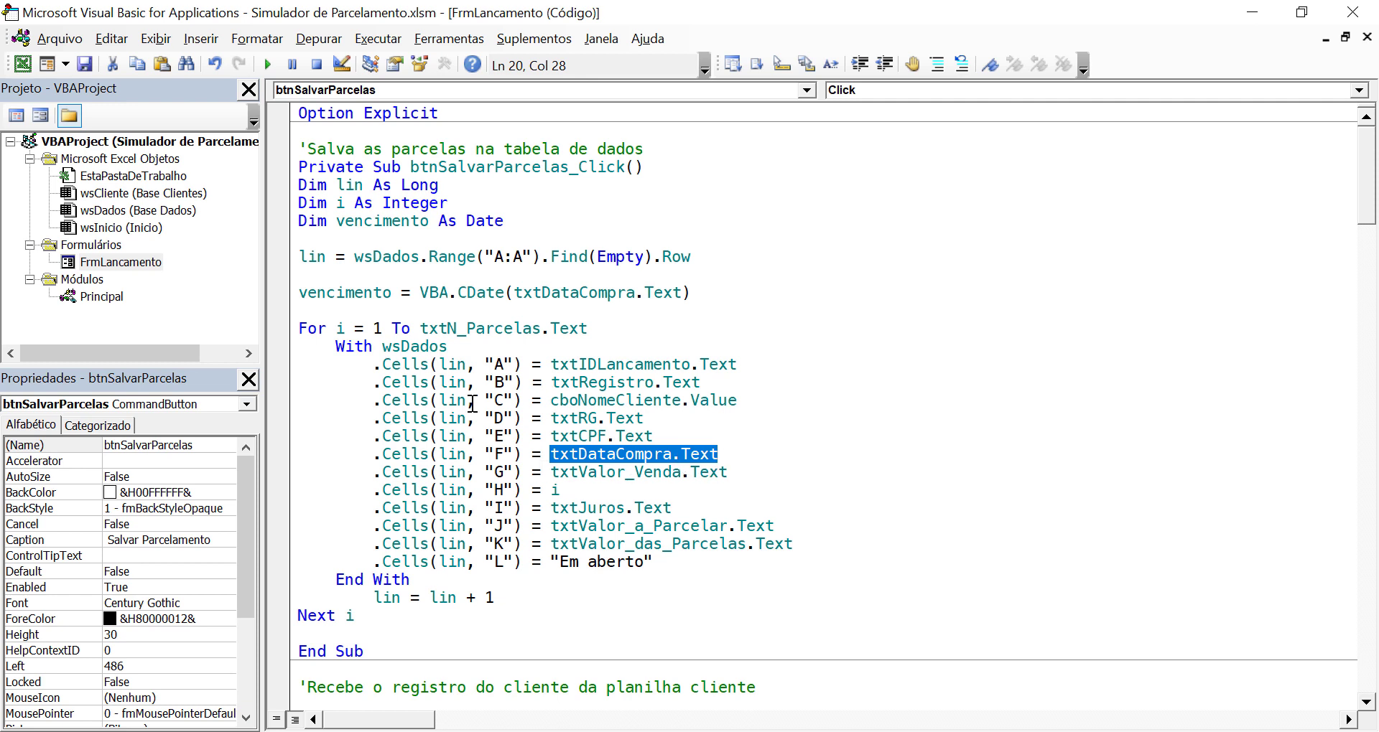
{"action": "double_click", "coordinate": [347, 293]}
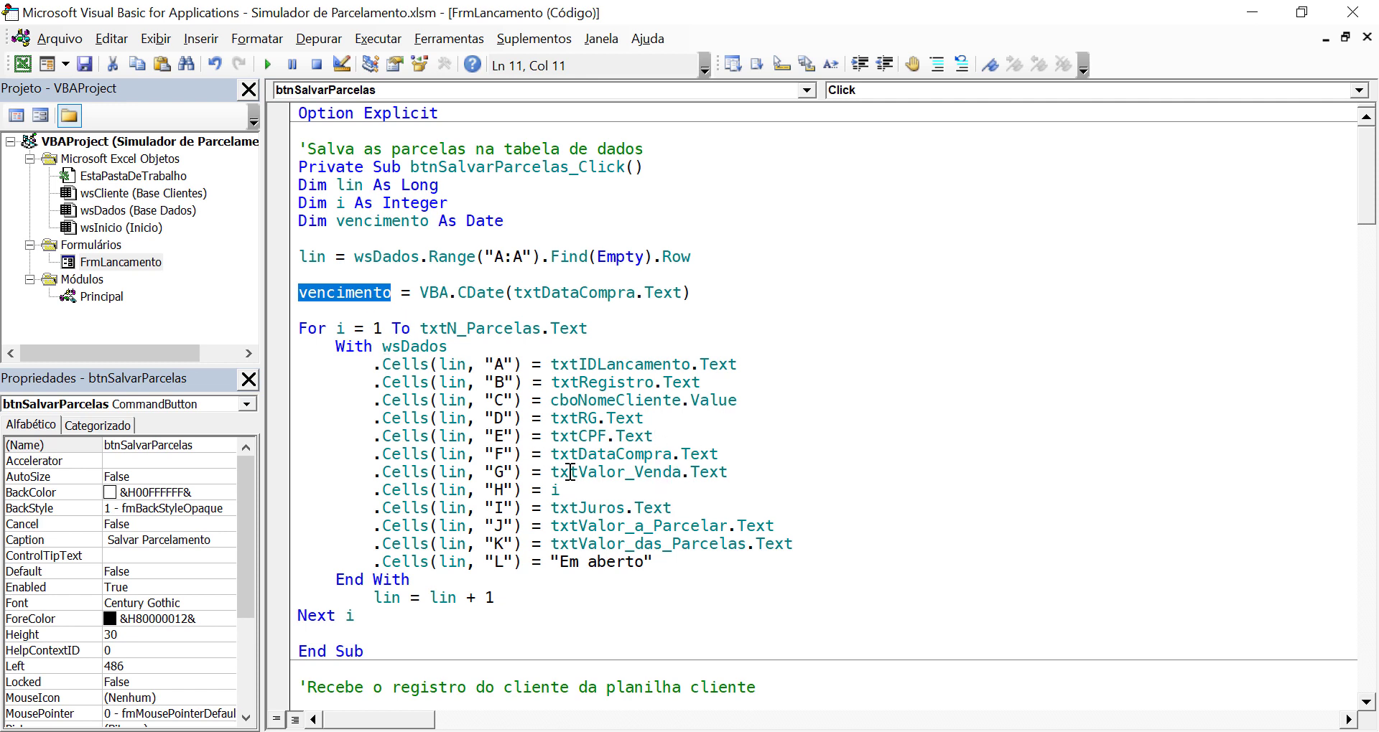
{"action": "mouse_move", "coordinate": [739, 455]}
{"action": "left_mouse_down"}
{"action": "mouse_move", "coordinate": [627, 472]}
{"action": "mouse_move", "coordinate": [551, 455]}
{"action": "left_mouse_up"}
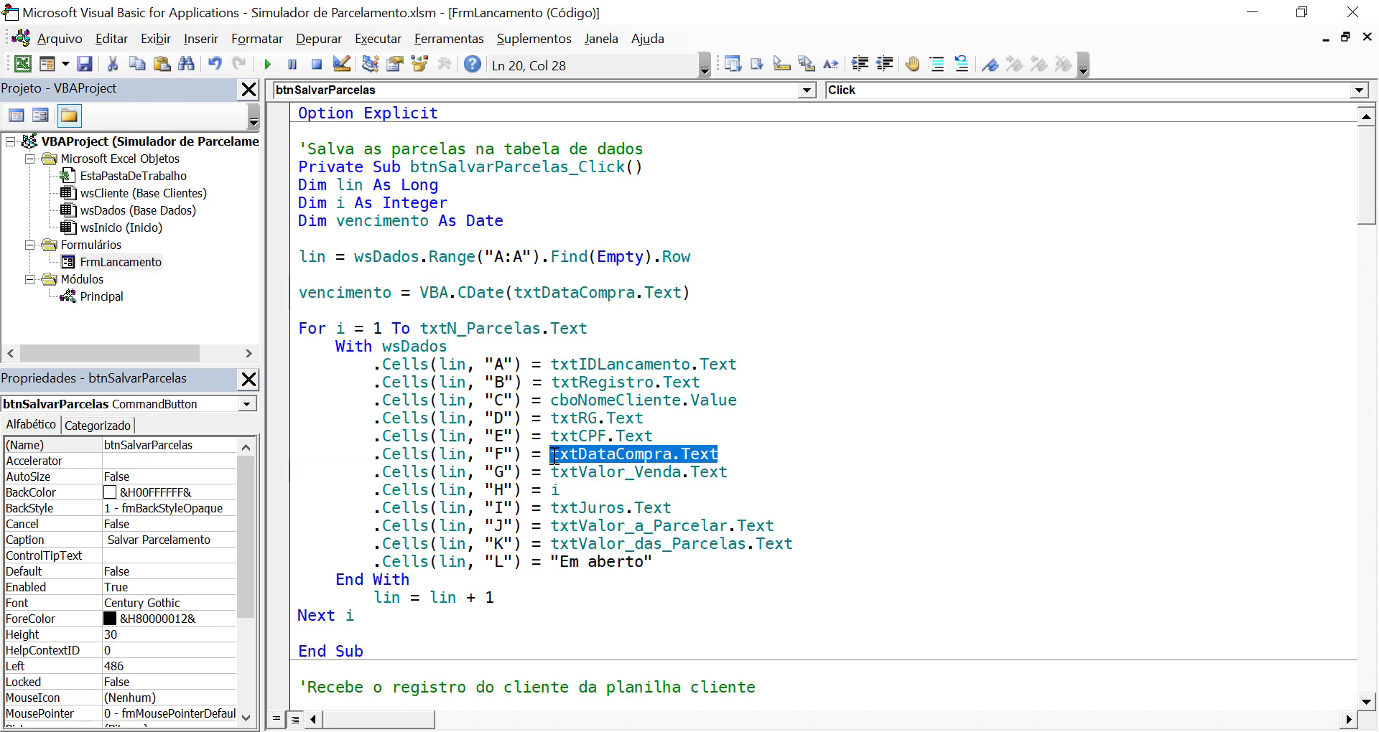
{"action": "key", "text": "ctrl+v"}
{"action": "left_click", "coordinate": [656, 527]}
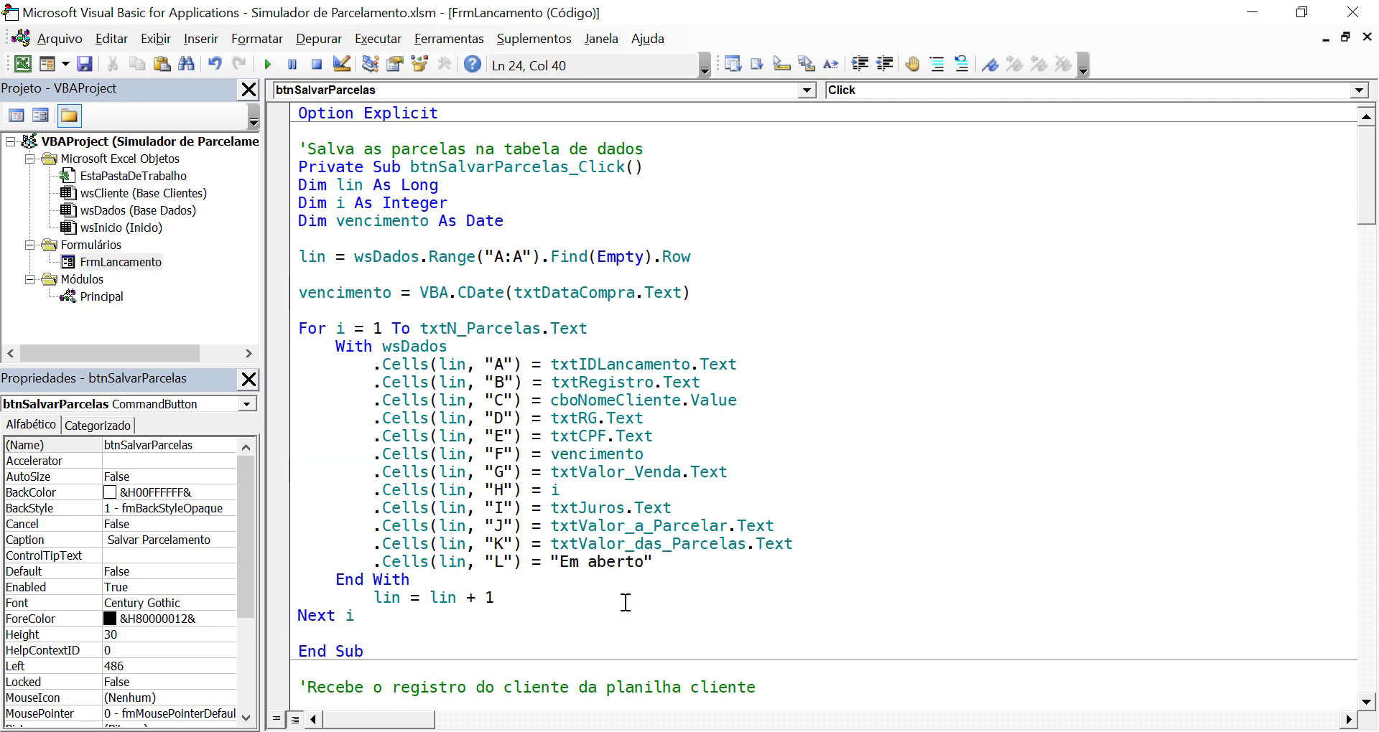
- Place the cursor after lin = lin + 1 at the end of the loop
{"action": "scroll", "coordinate": [632, 602], "scroll_direction": "down", "scroll_amount": 2}
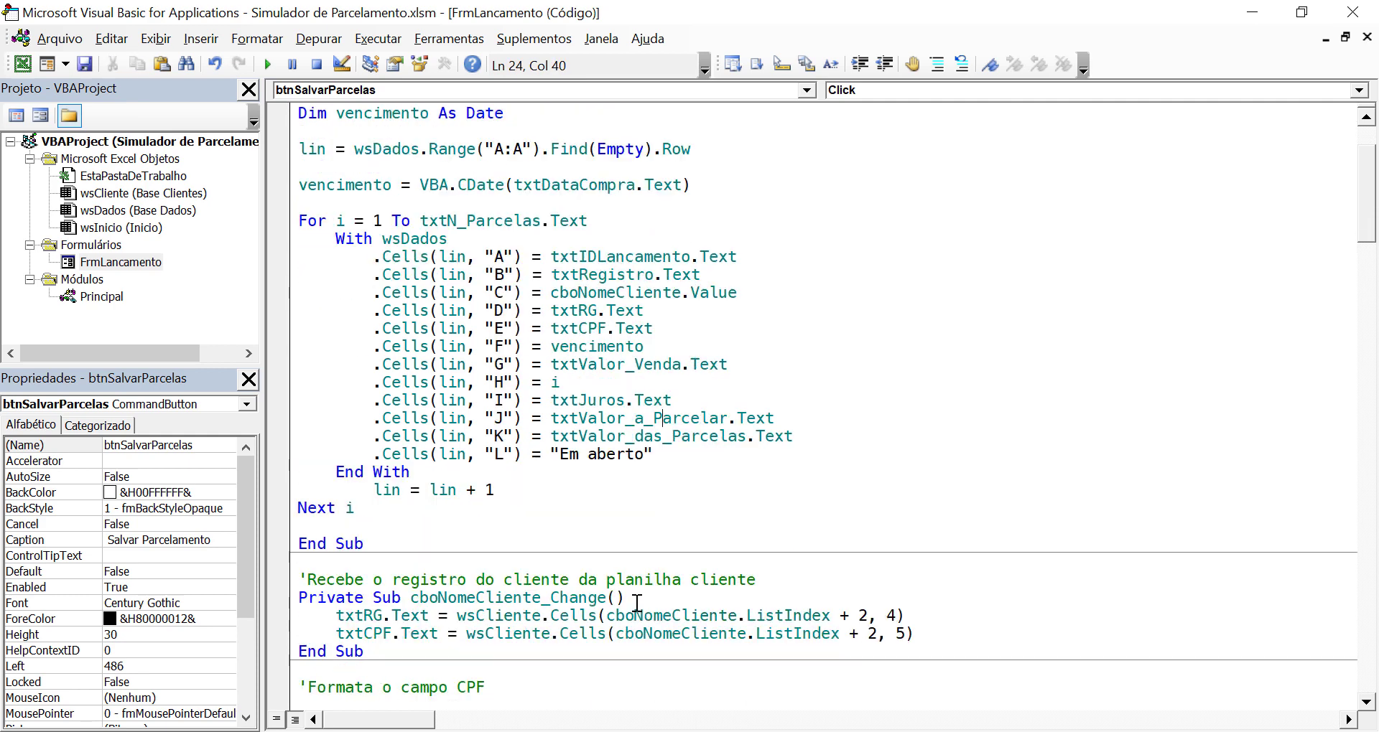
{"action": "left_click", "coordinate": [451, 502]}
{"action": "left_click", "coordinate": [511, 491]}
- Add vencimento = VBA.DateAdd("m", 1, vencimento) on a new line after lin = lin + 1
{"action": "key", "text": "Return"}
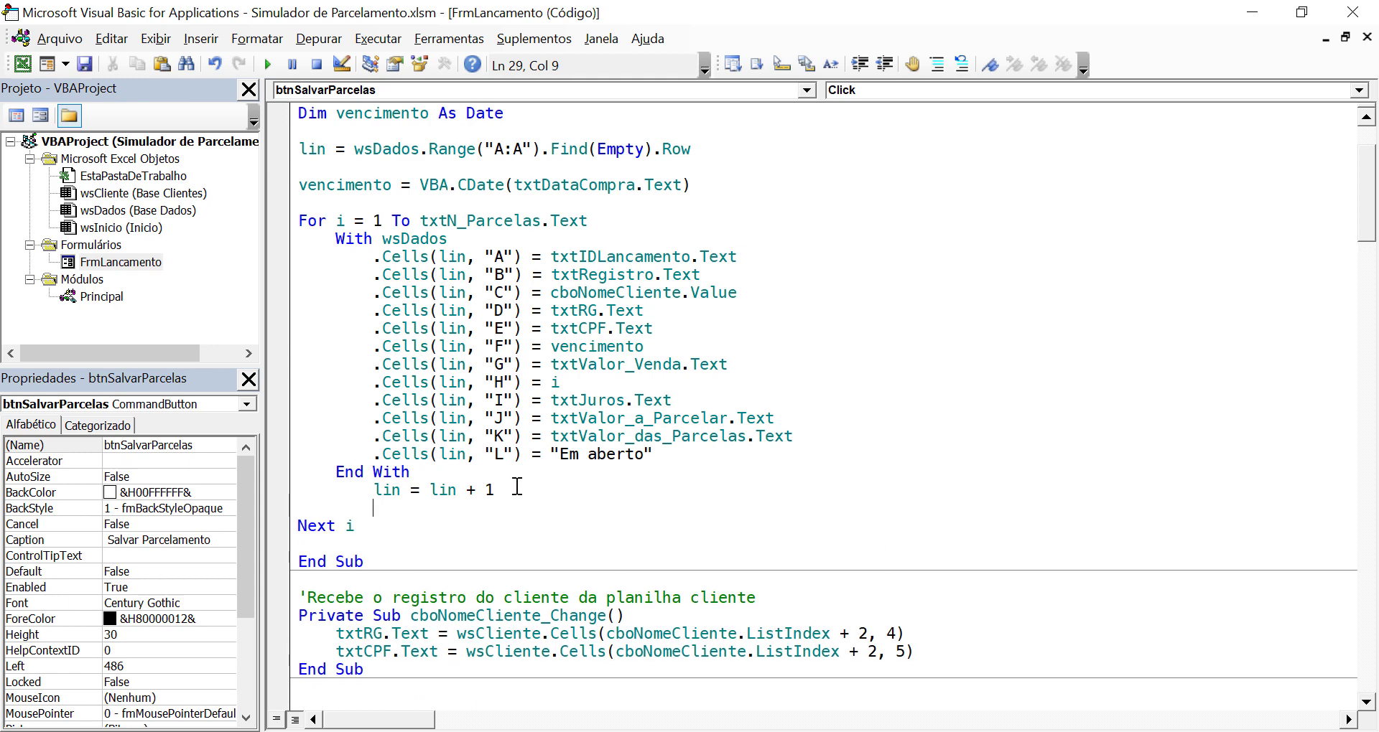
{"action": "type", "text": "venc"}
{"action": "type", "text": "imento = "}
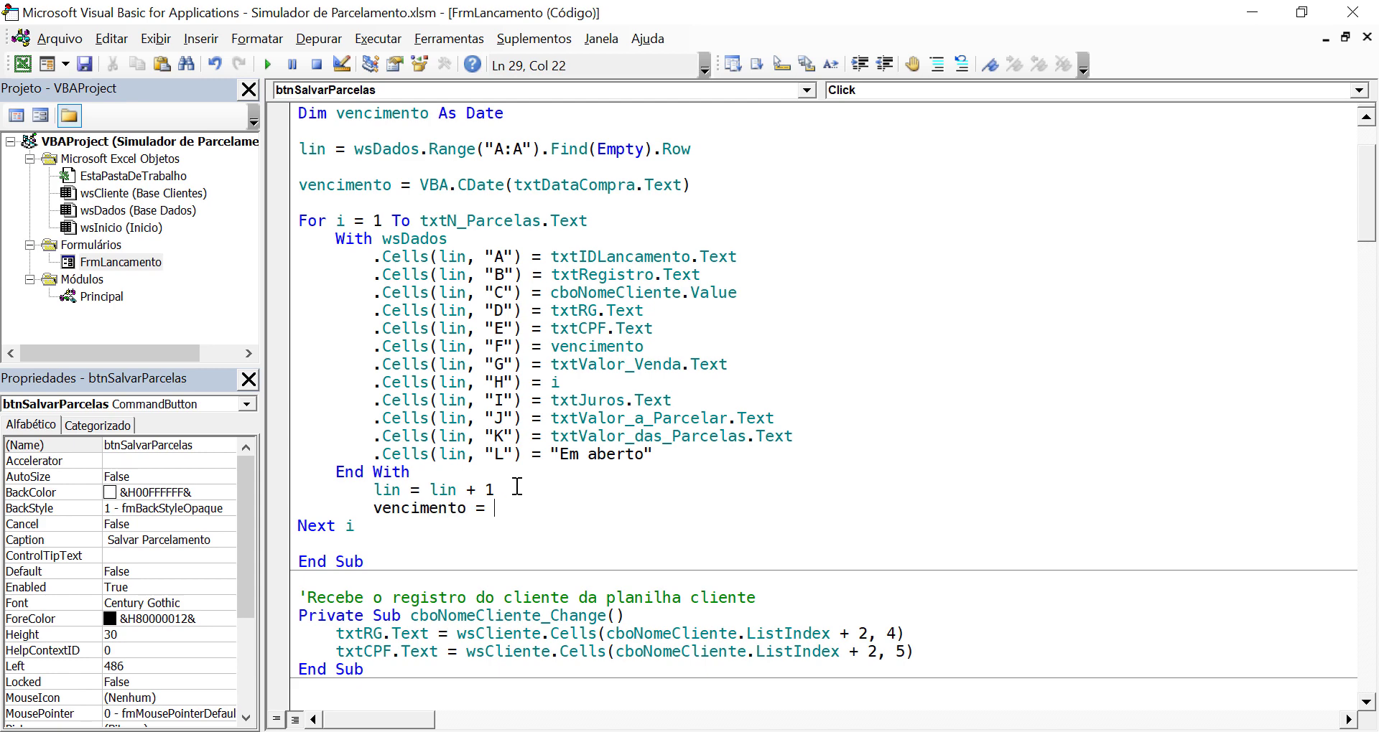
{"action": "type", "text": "vba"}
{"action": "type", "text": ".a"}
{"action": "type", "text": "da"}
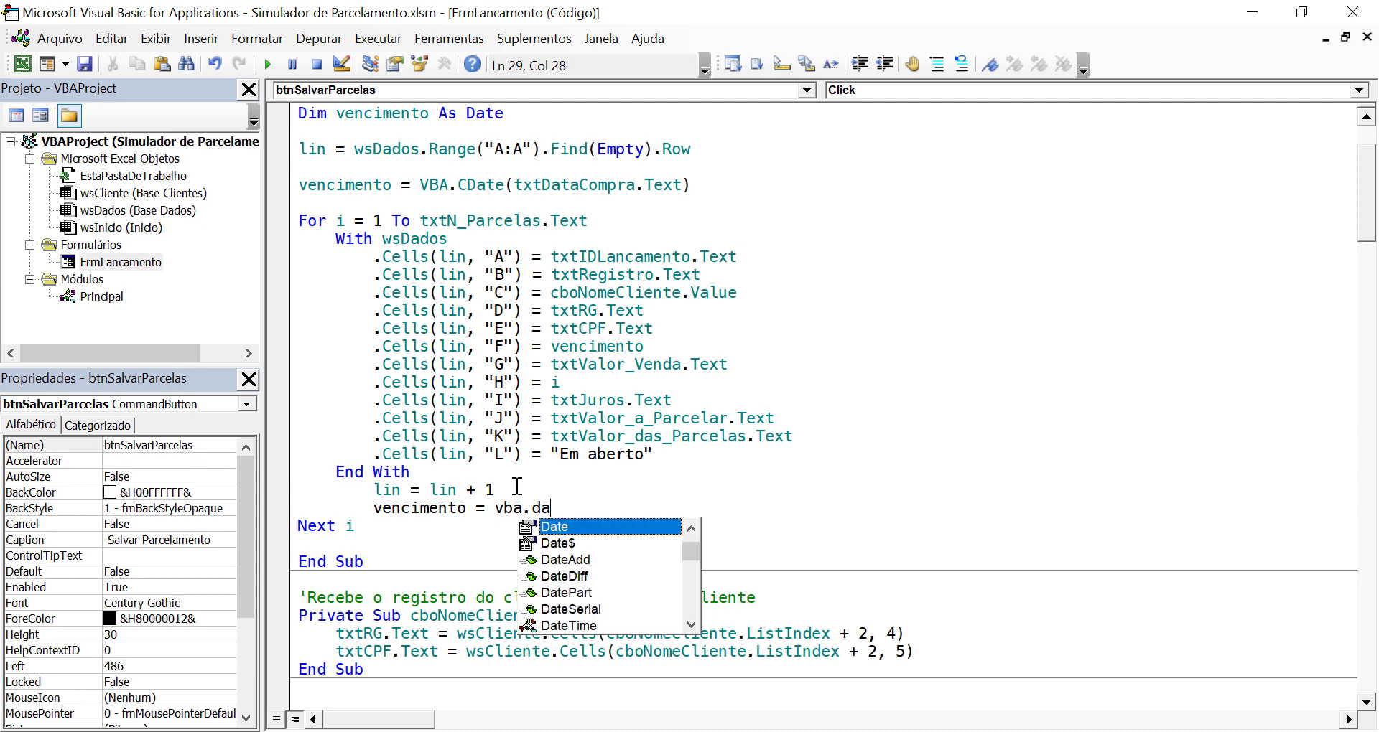
{"action": "key", "text": "Down"}
{"action": "key", "text": "Down"}
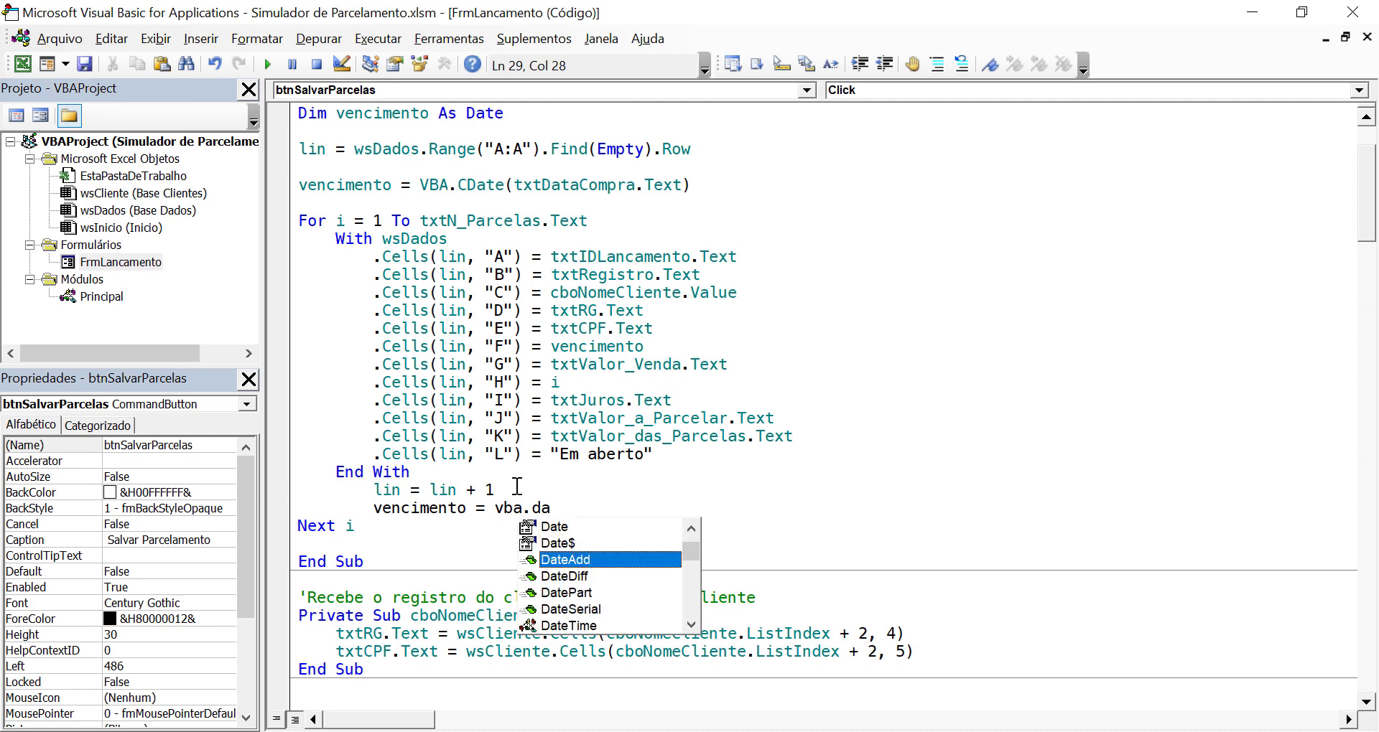
{"action": "key", "text": "Tab"}
{"action": "type", "text": "("}
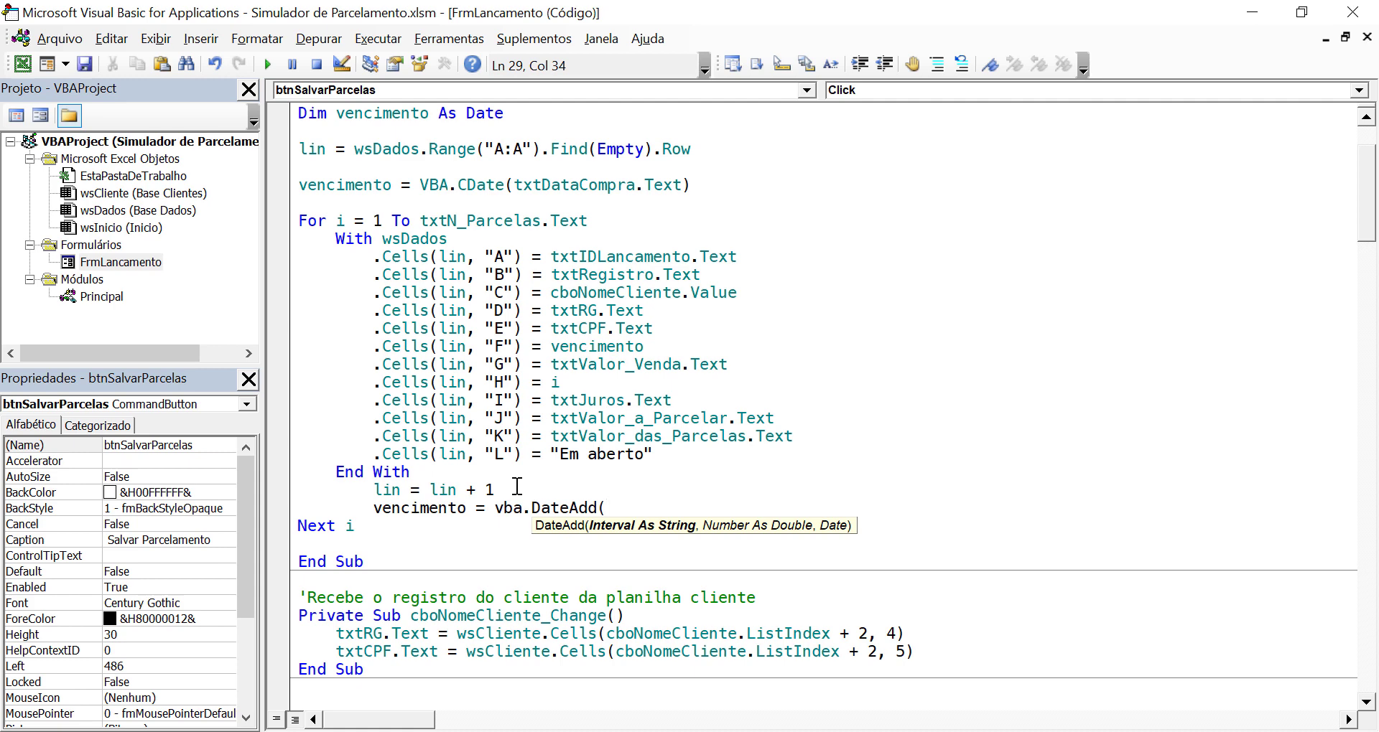
{"action": "type", "text": "\""}
{"action": "type", "text": "m\""}
{"action": "type", "text": ","}
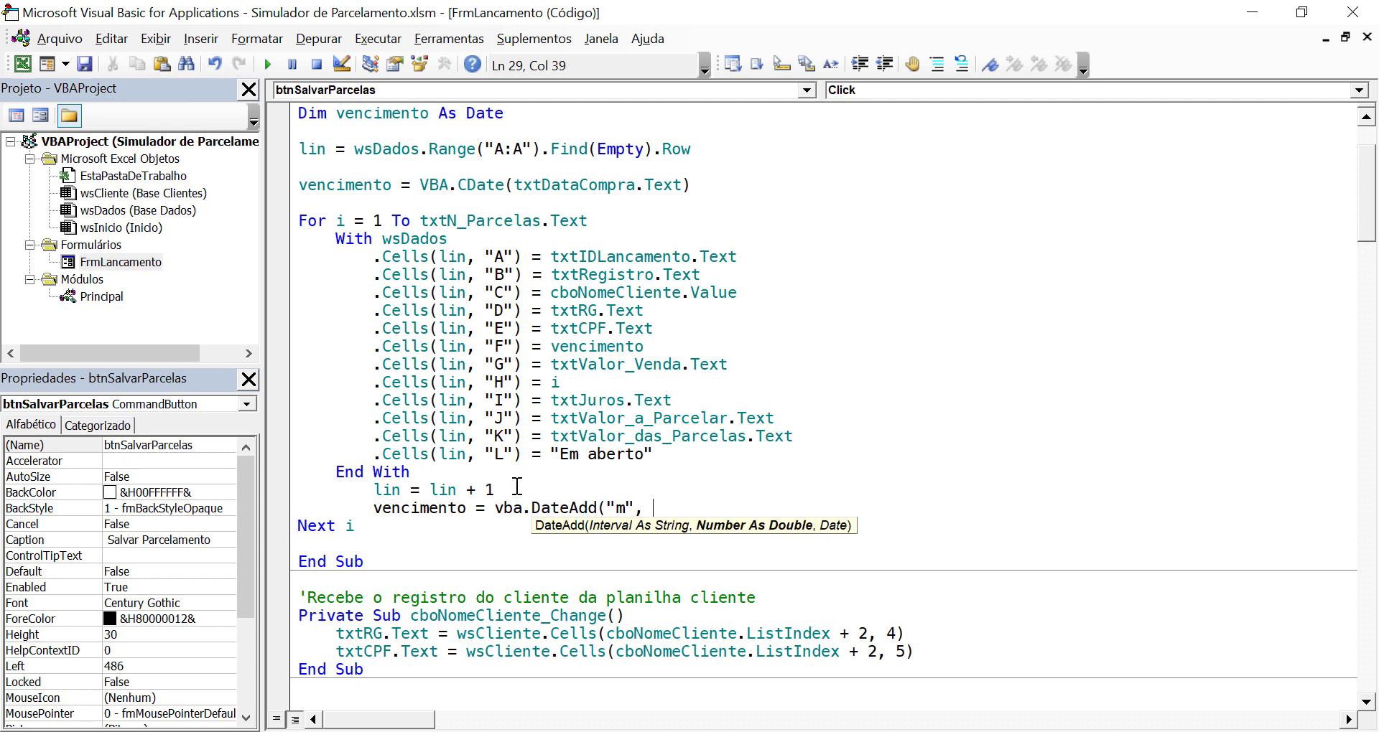
{"action": "type", "text": " 1, "}
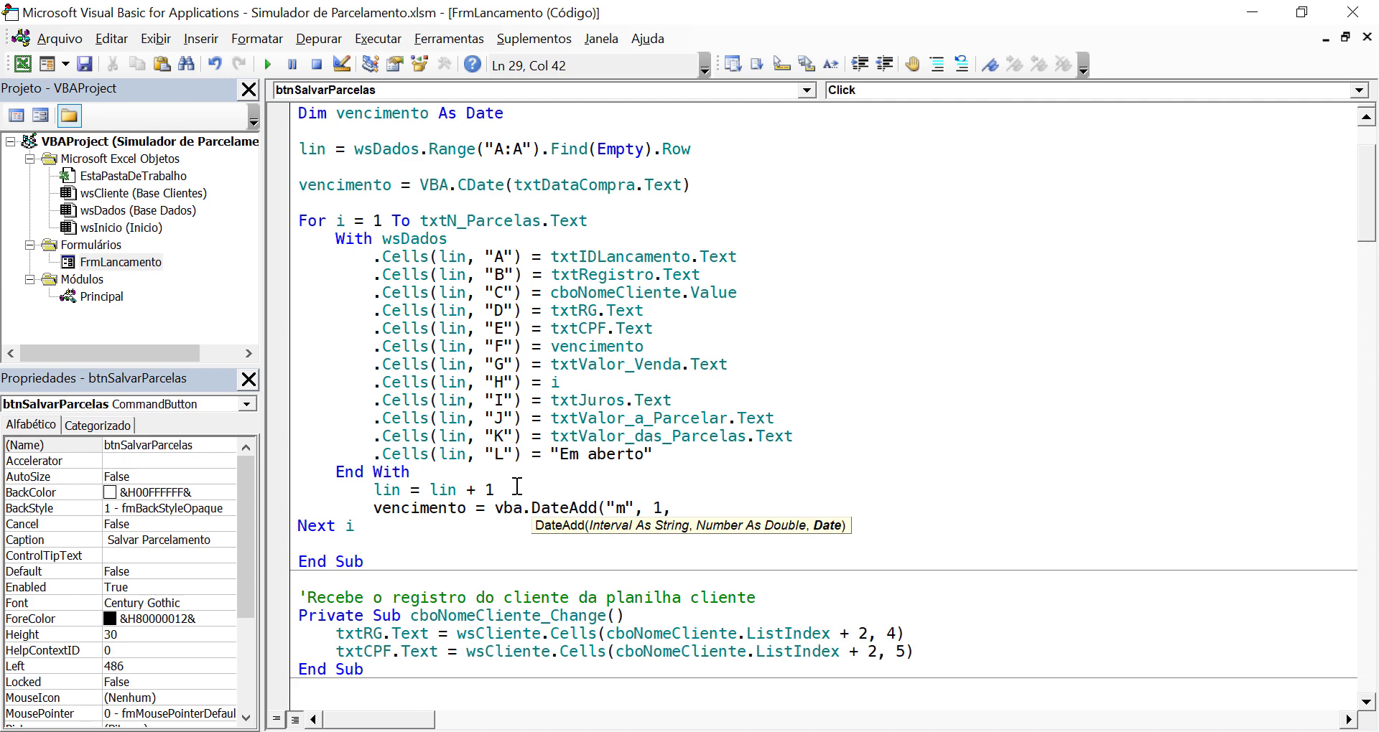
{"action": "type", "text": "ve"}
{"action": "type", "text": "nci"}
{"action": "type", "text": "mento)"}
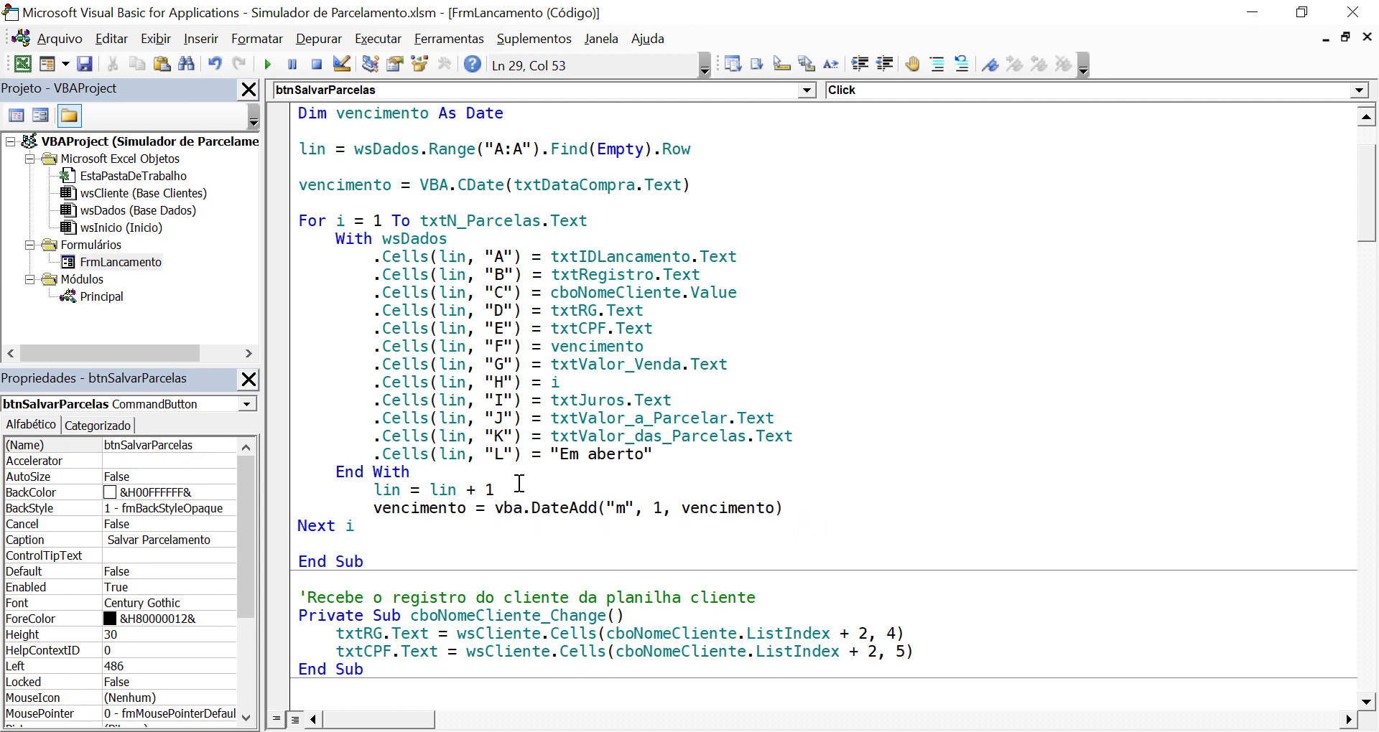
{"action": "left_click", "coordinate": [1026, 398]}
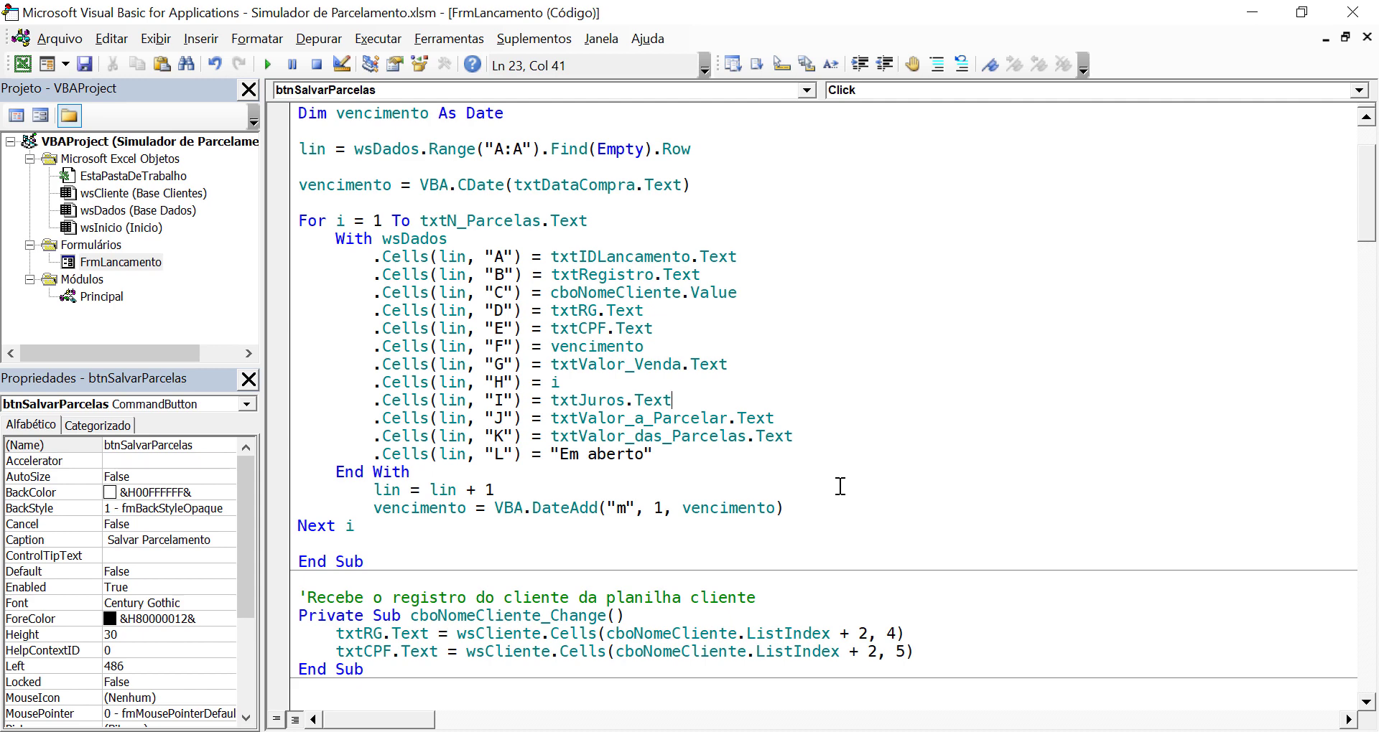
{"action": "key", "text": "Up"}
- Inspect the saved 0002 test rows and delete rows 3–7 from Base Dados
{"action": "left_click", "coordinate": [721, 332]}
{"action": "left_click", "coordinate": [23, 65]}
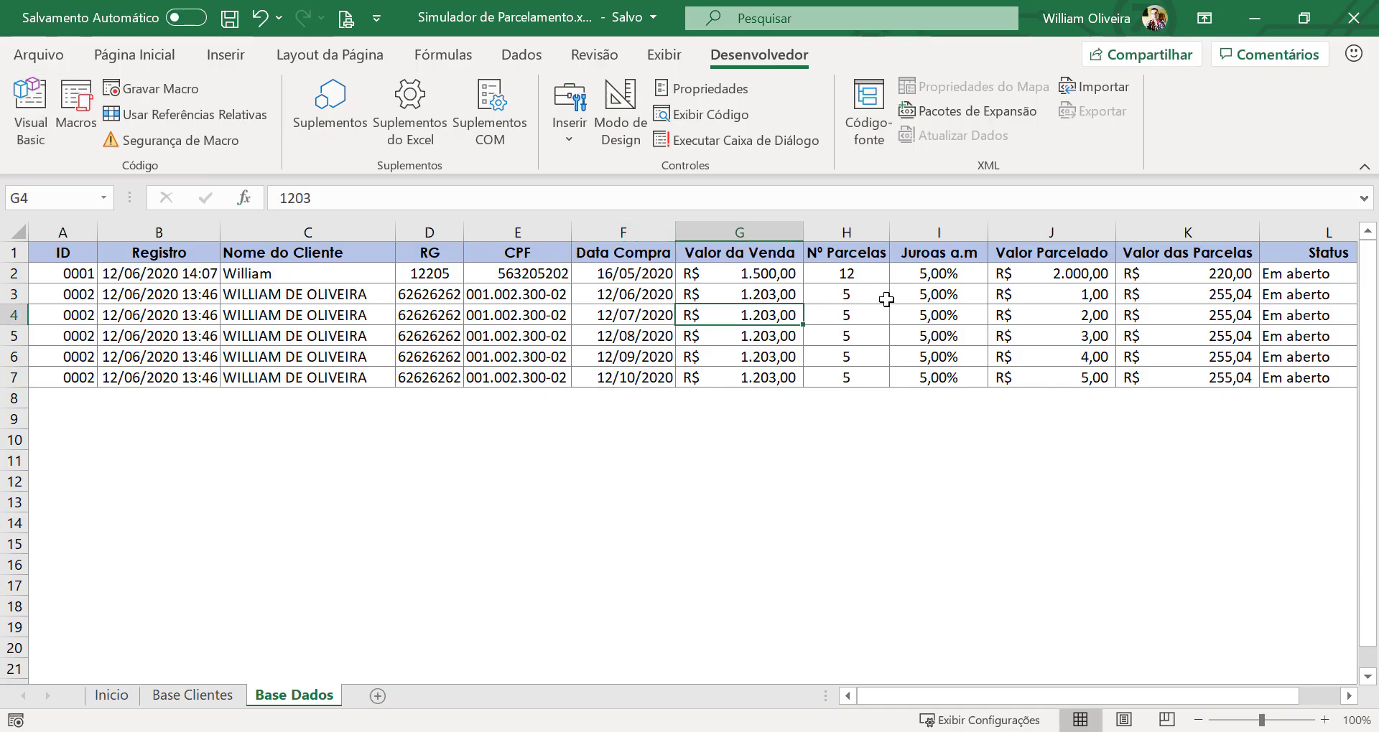
{"action": "left_click", "coordinate": [937, 293]}
{"action": "left_click", "coordinate": [629, 300]}
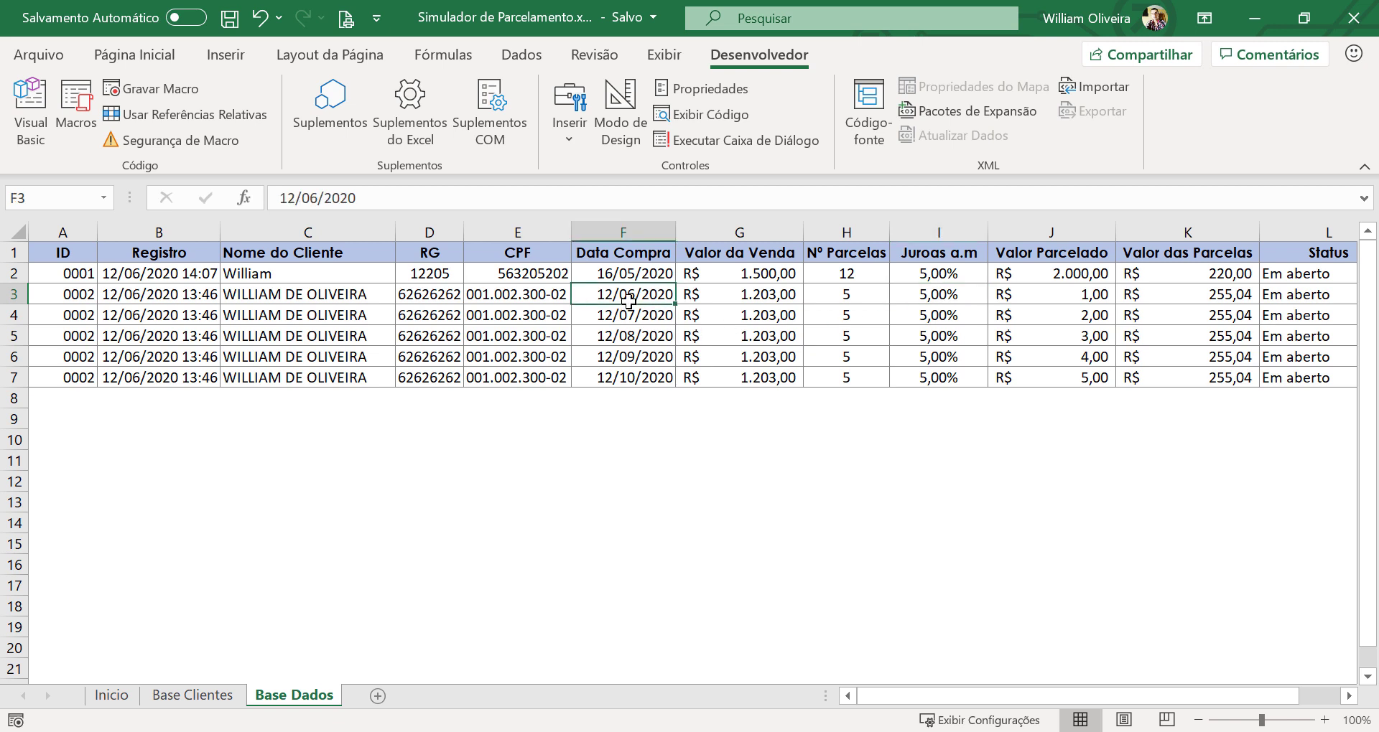
{"action": "left_click", "coordinate": [760, 329]}
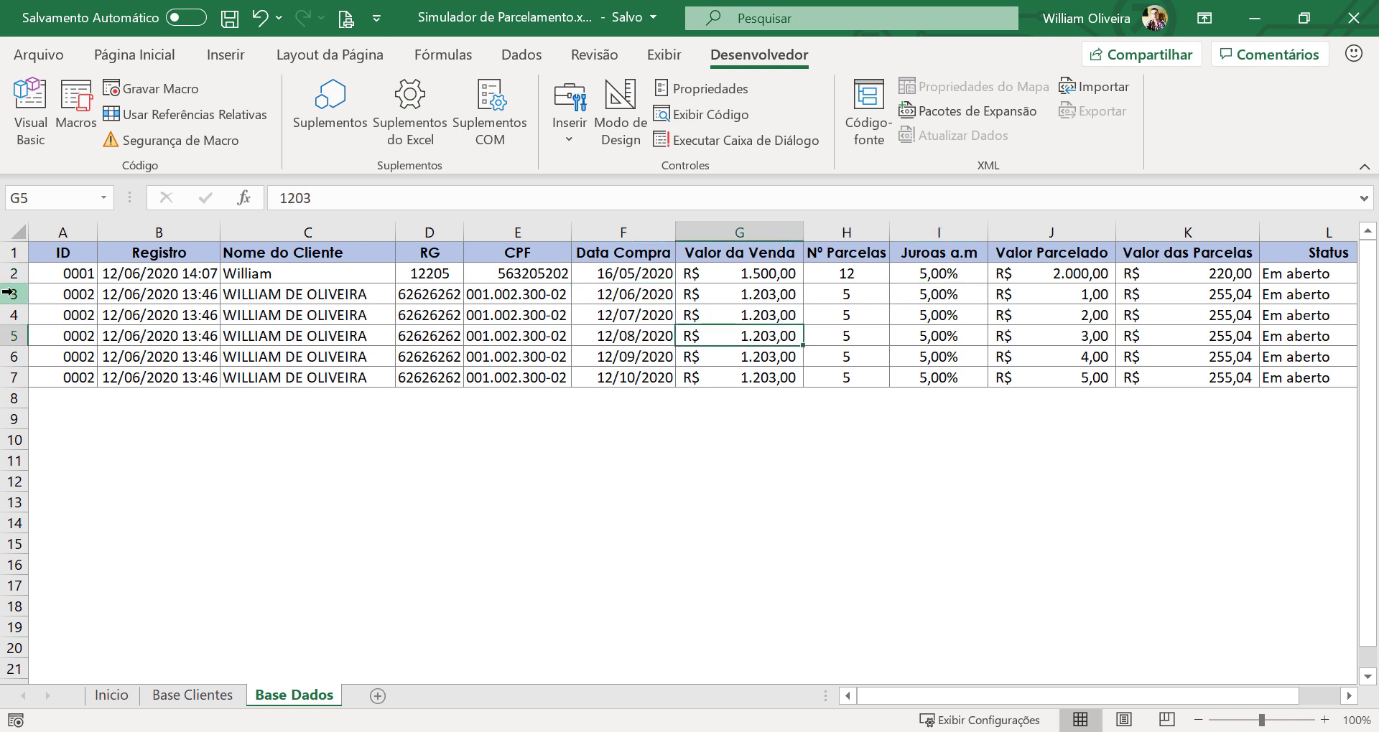
{"action": "left_click_drag", "start_coordinate": [13, 294], "coordinate": [5, 378]}
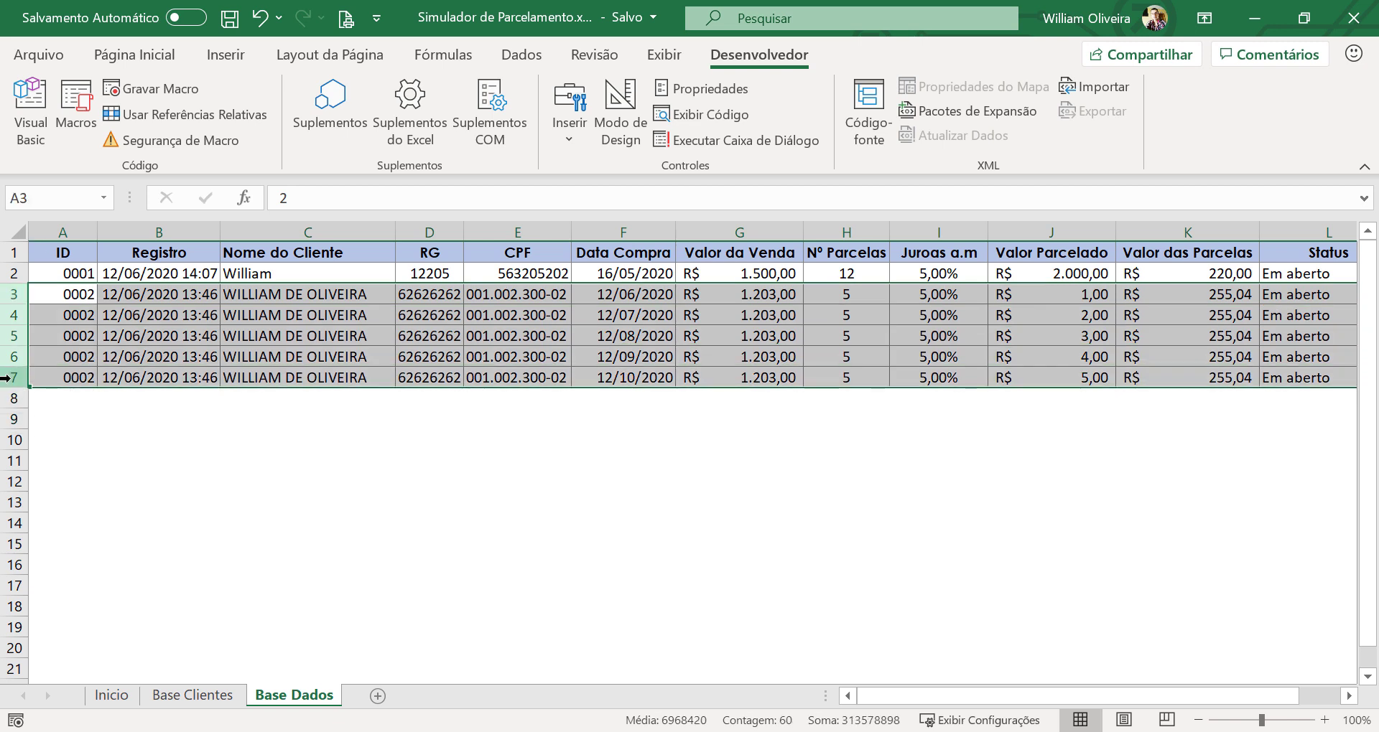
{"action": "key", "text": "ctrl+minus"}
{"action": "left_click", "coordinate": [1144, 356]}
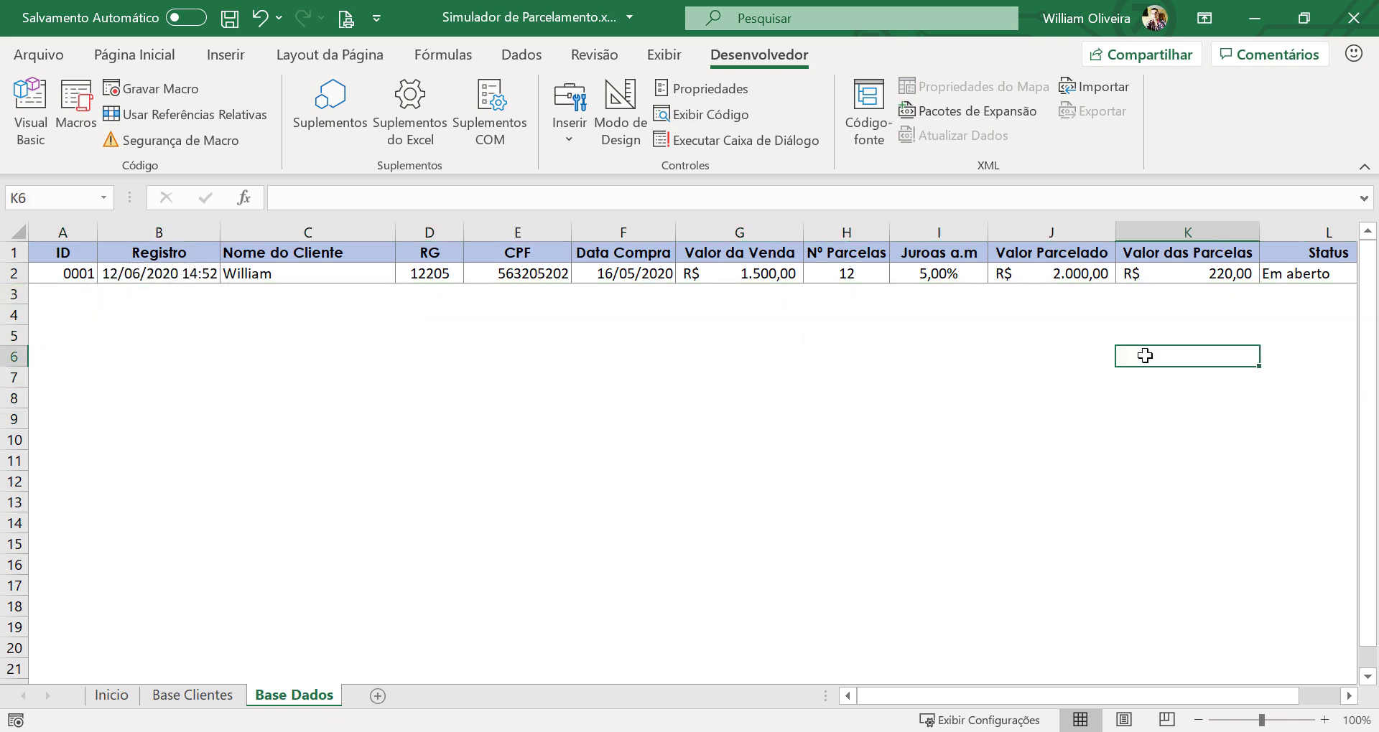
- Glance at the column H line in the code, then go to the Inicio sheet
{"action": "left_click", "coordinate": [37, 123]}
{"action": "scroll", "coordinate": [670, 347], "scroll_direction": "up", "scroll_amount": 2}
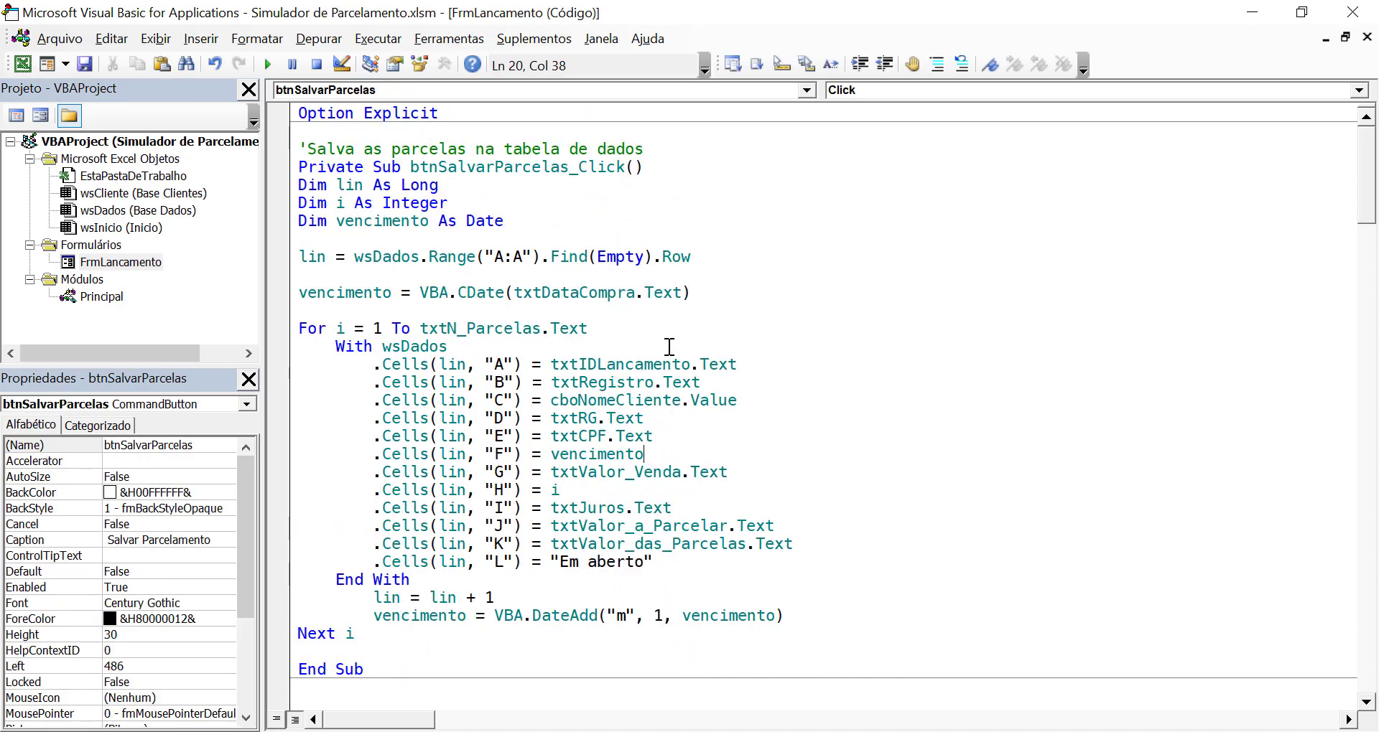
{"action": "scroll", "coordinate": [669, 347], "scroll_direction": "down", "scroll_amount": 3}
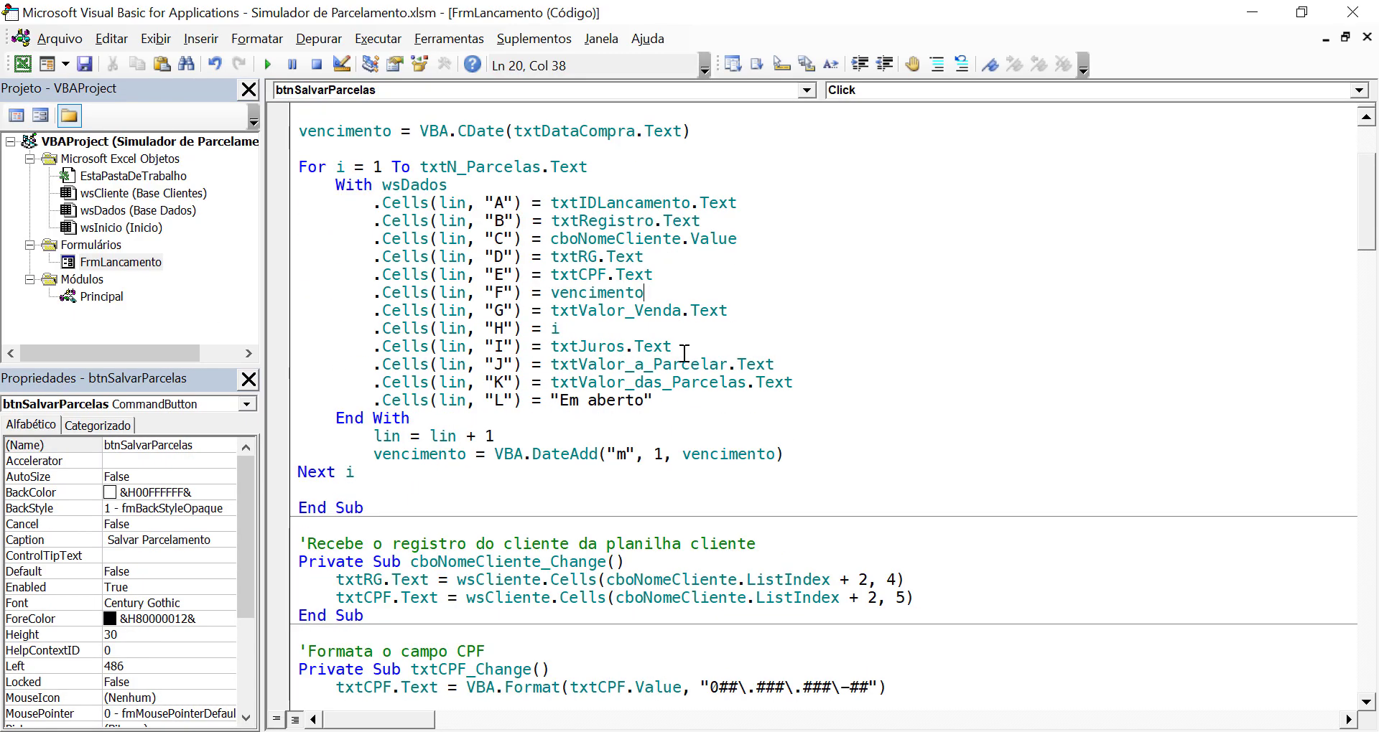
{"action": "left_click", "coordinate": [727, 330]}
{"action": "left_click", "coordinate": [24, 71]}
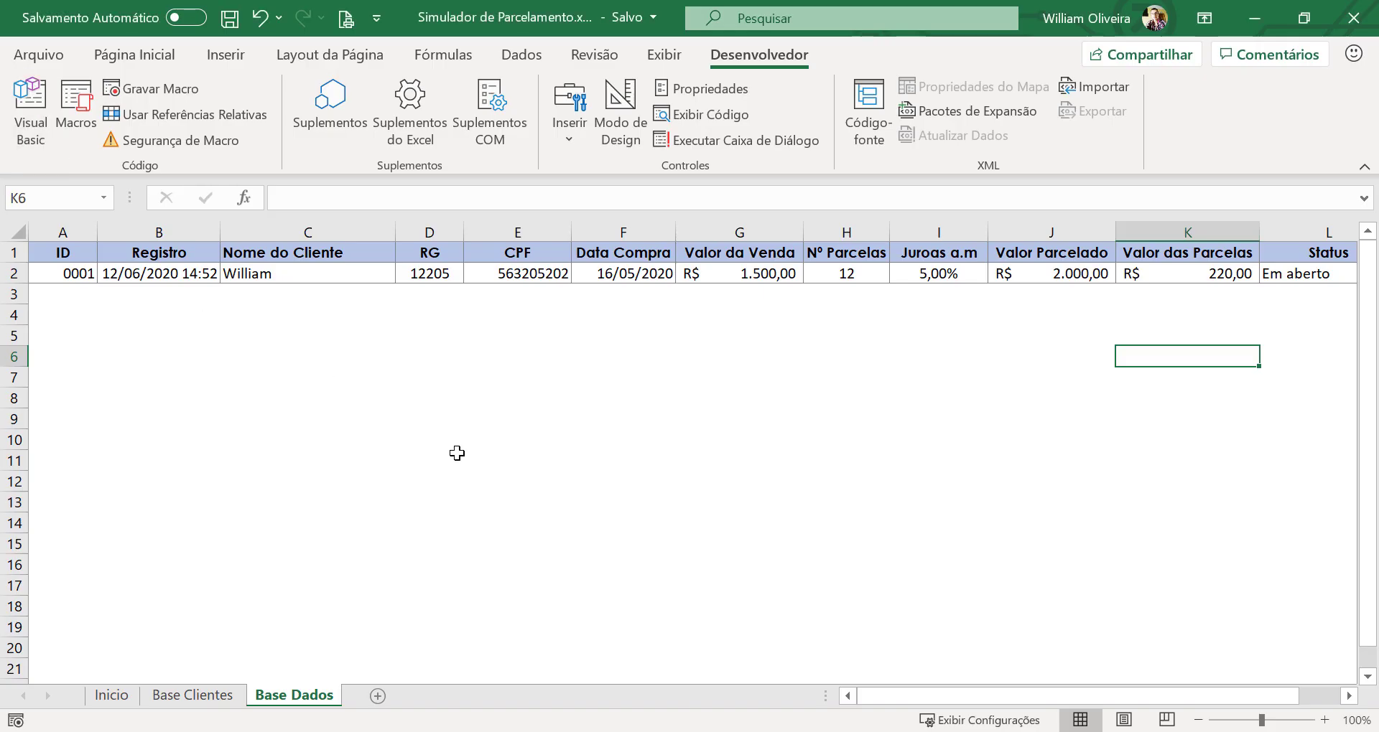
{"action": "left_click", "coordinate": [115, 696]}
- Open the installment form, enter purchase date 12/06/20 and choose the second client
{"action": "left_click", "coordinate": [540, 635]}
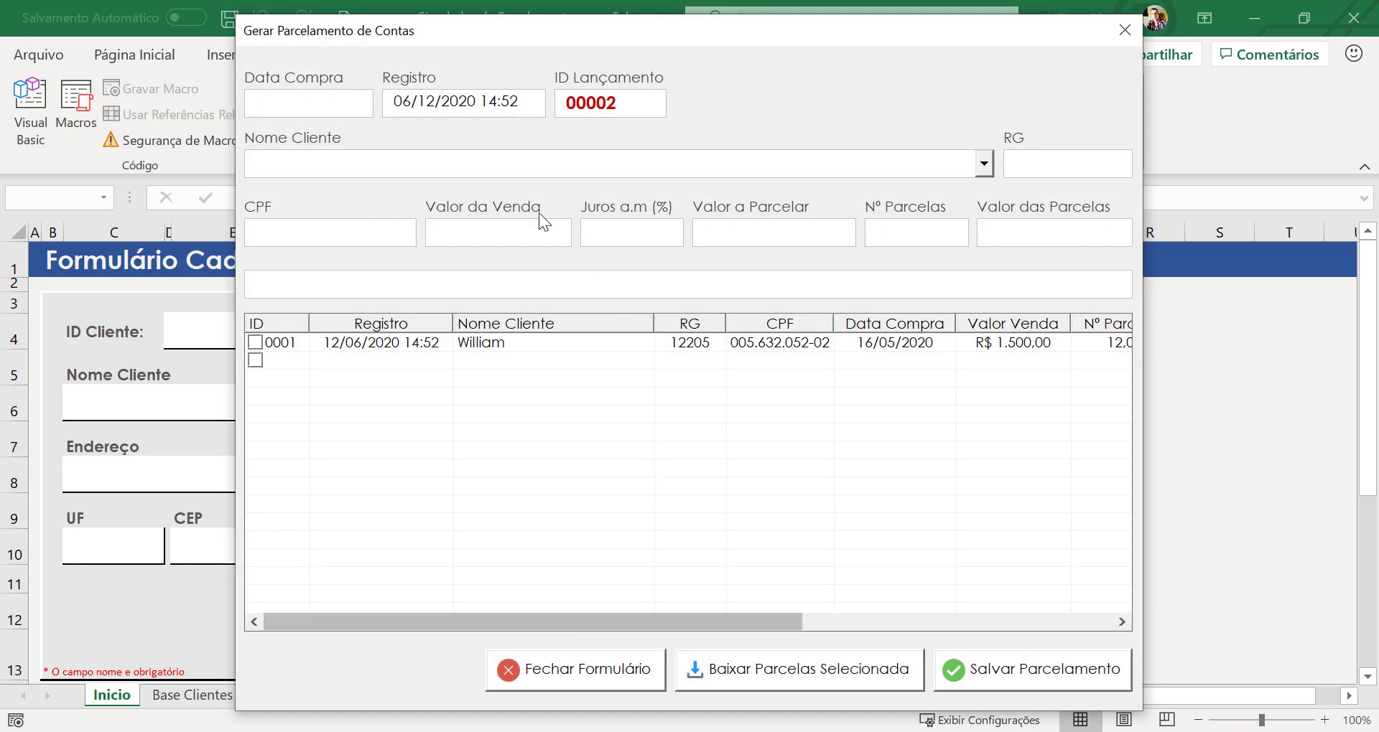
{"action": "type", "text": "1"}
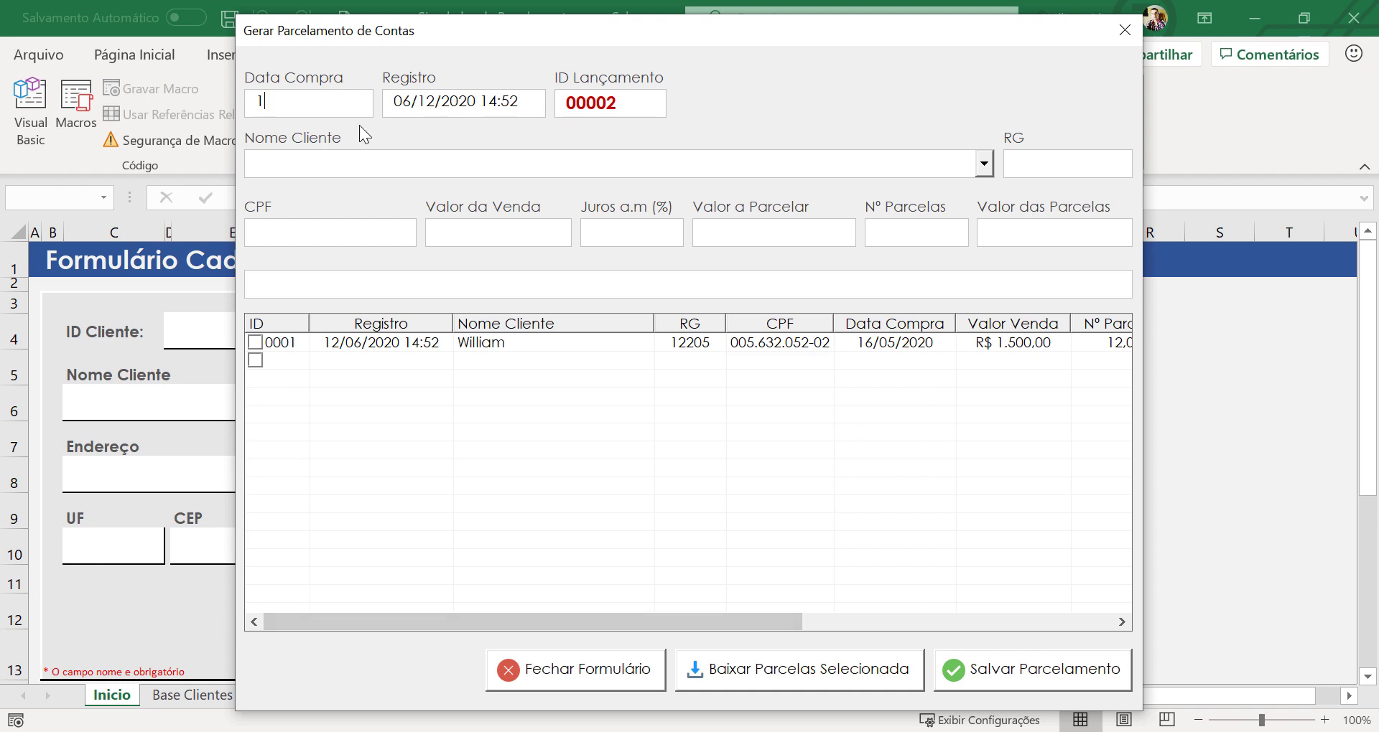
{"action": "type", "text": "2/06/"}
{"action": "type", "text": "200"}
{"action": "key", "text": "Tab"}
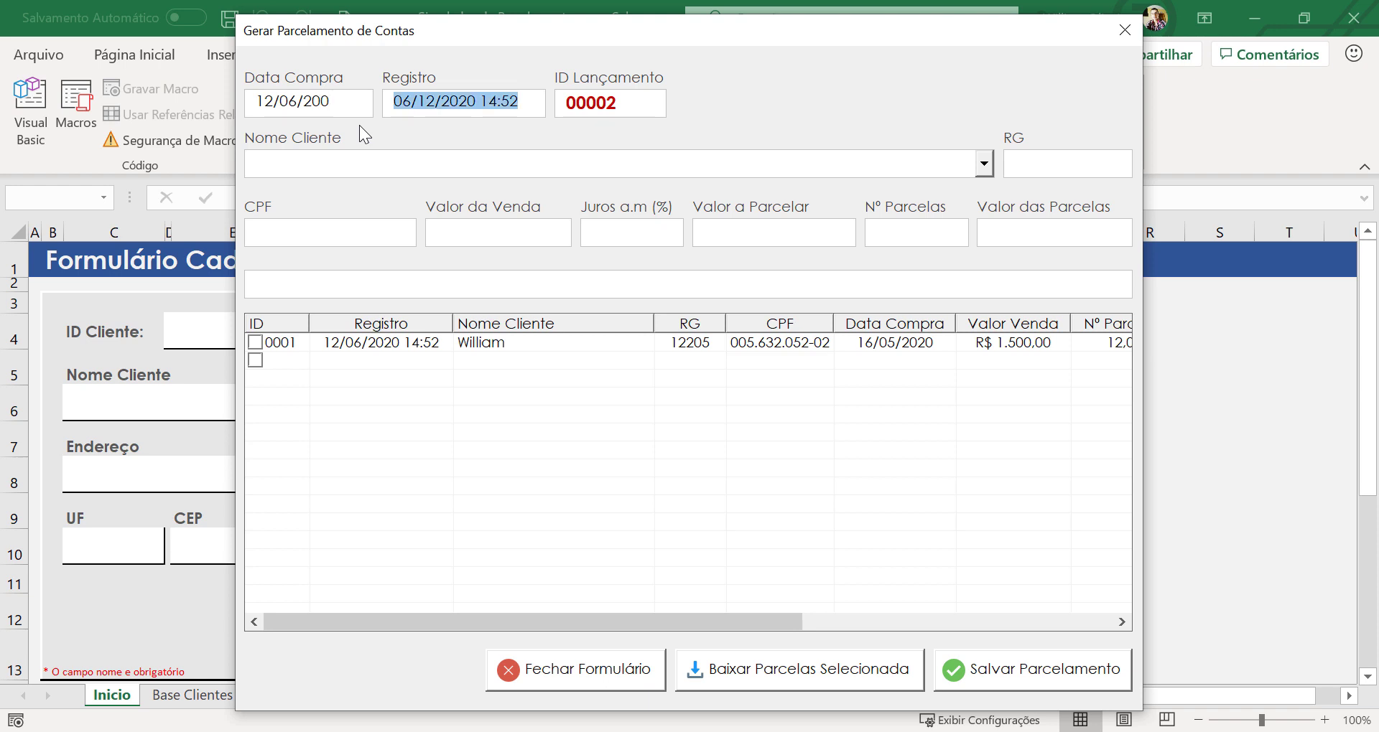
{"action": "key", "text": "Tab"}
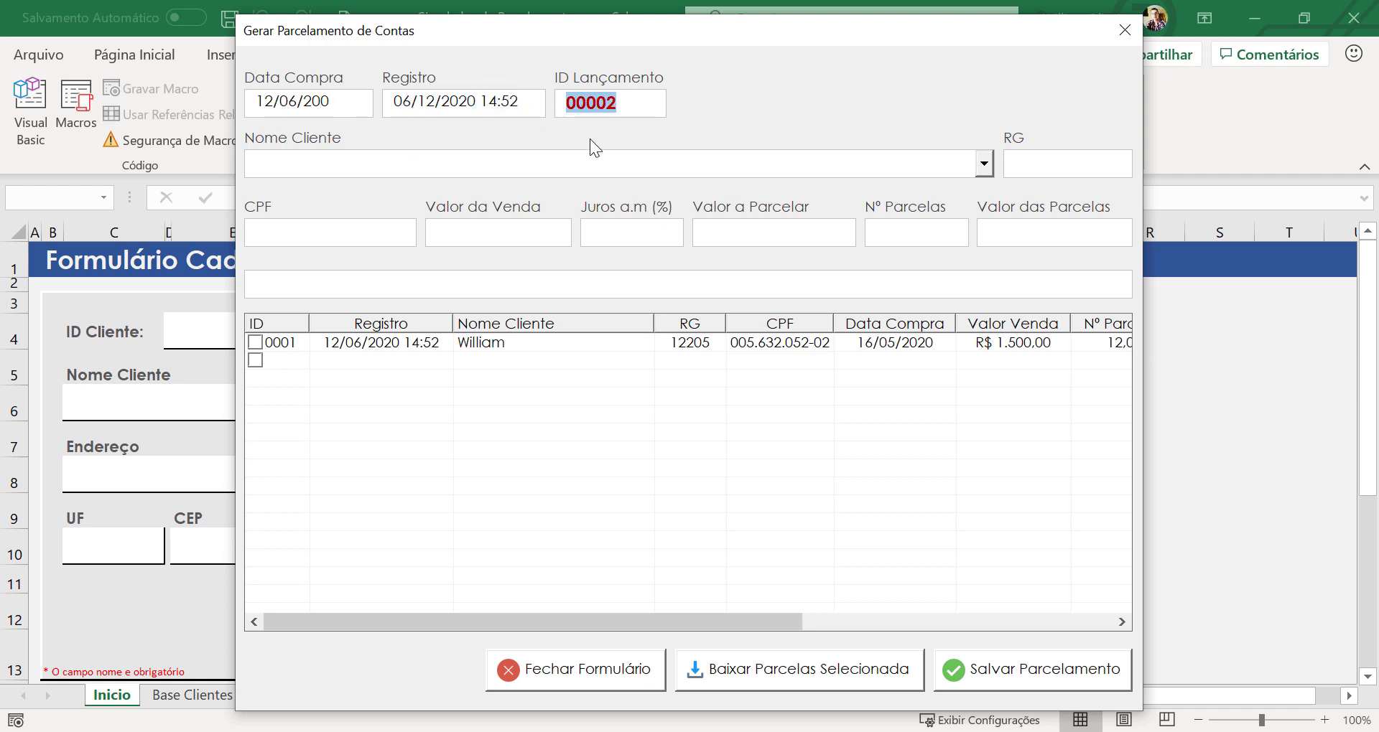
{"action": "key", "text": "Tab"}
{"action": "left_click", "coordinate": [983, 164]}
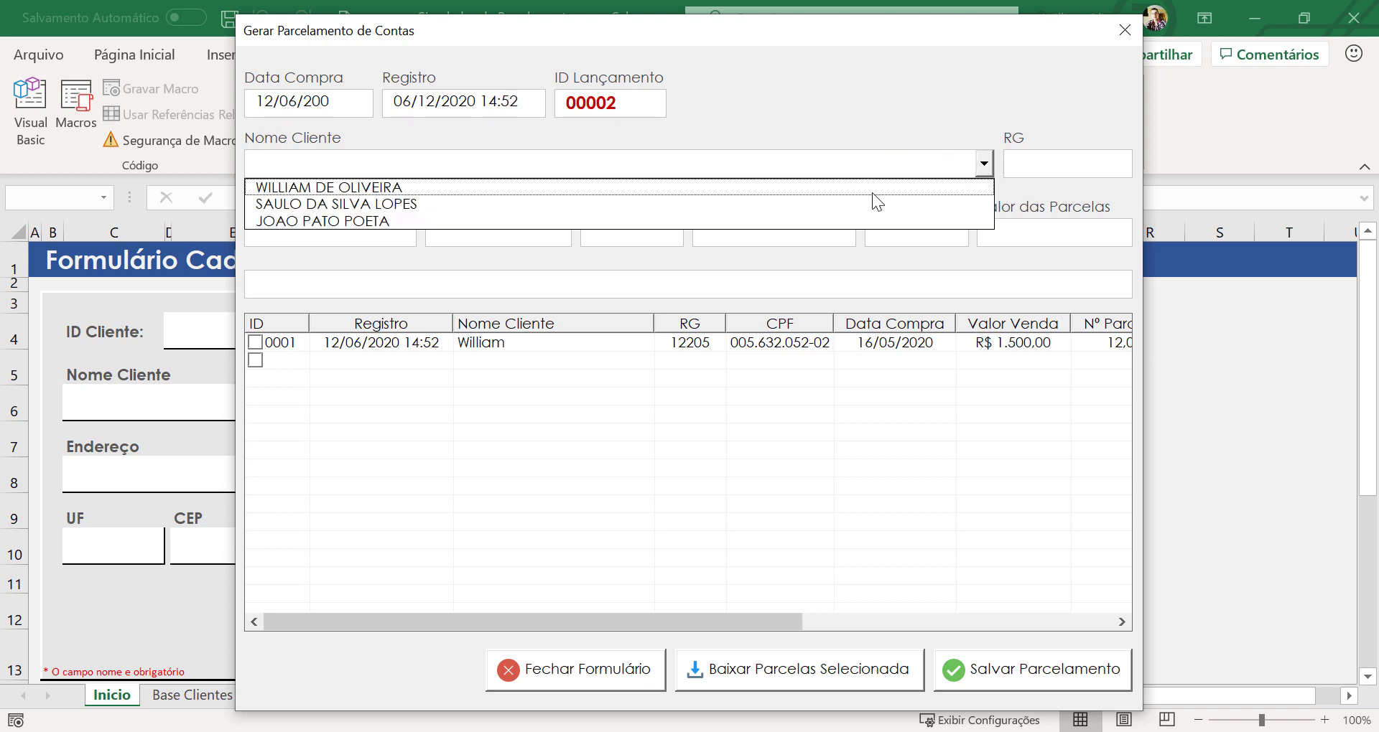
{"action": "left_click", "coordinate": [532, 202]}
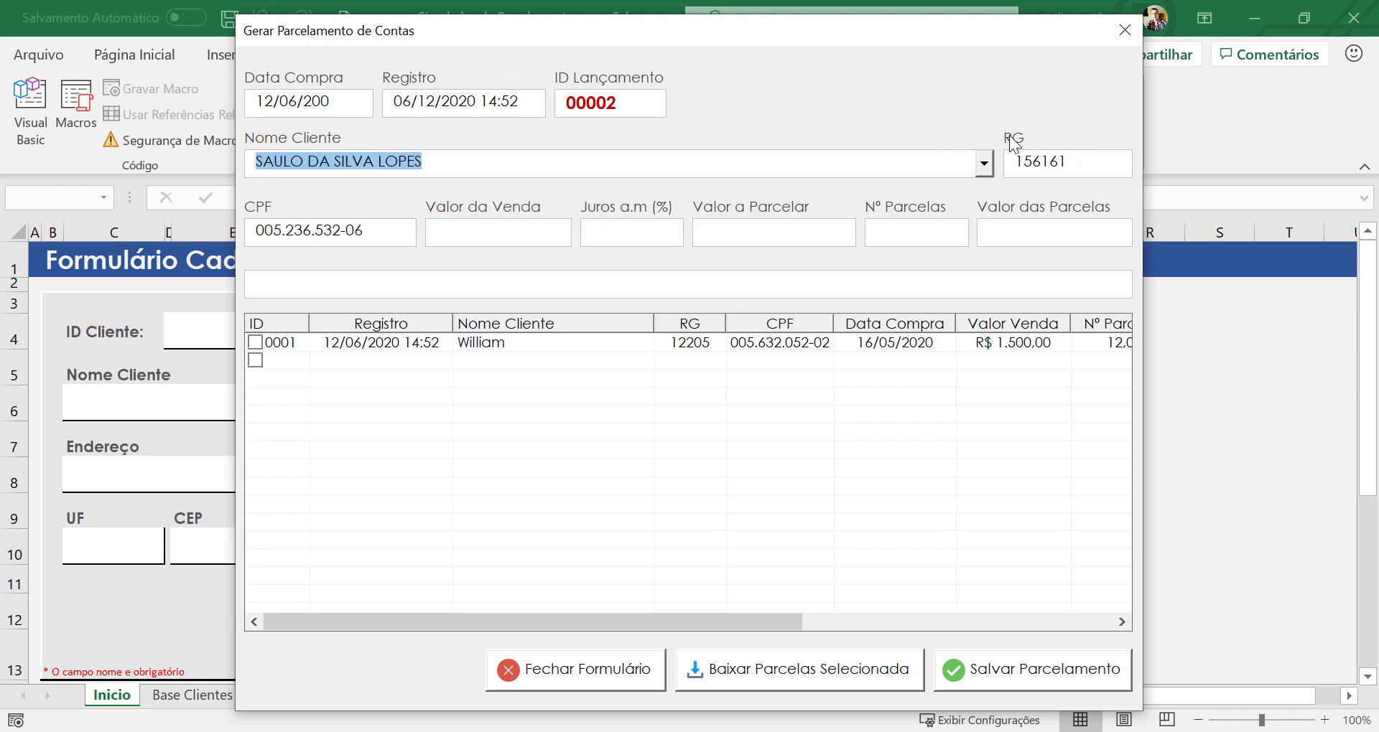
- Enter sale value 1.520, 6% interest and 5 installments, then click Salvar Parcelamento
{"action": "left_click", "coordinate": [505, 231]}
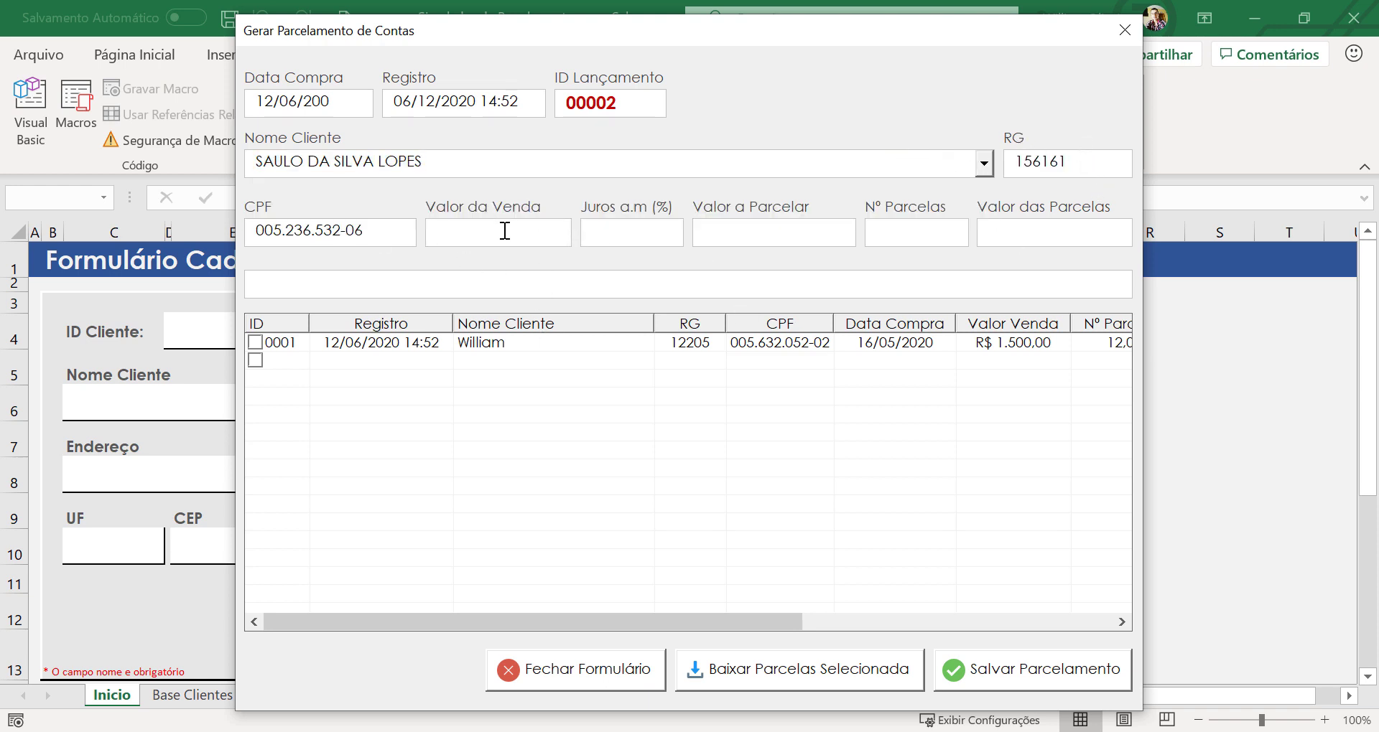
{"action": "type", "text": "1.52"}
{"action": "type", "text": "0"}
{"action": "key", "text": "Tab"}
{"action": "type", "text": "6"}
{"action": "key", "text": "Tab"}
{"action": "key", "text": "Tab"}
{"action": "type", "text": "1.5"}
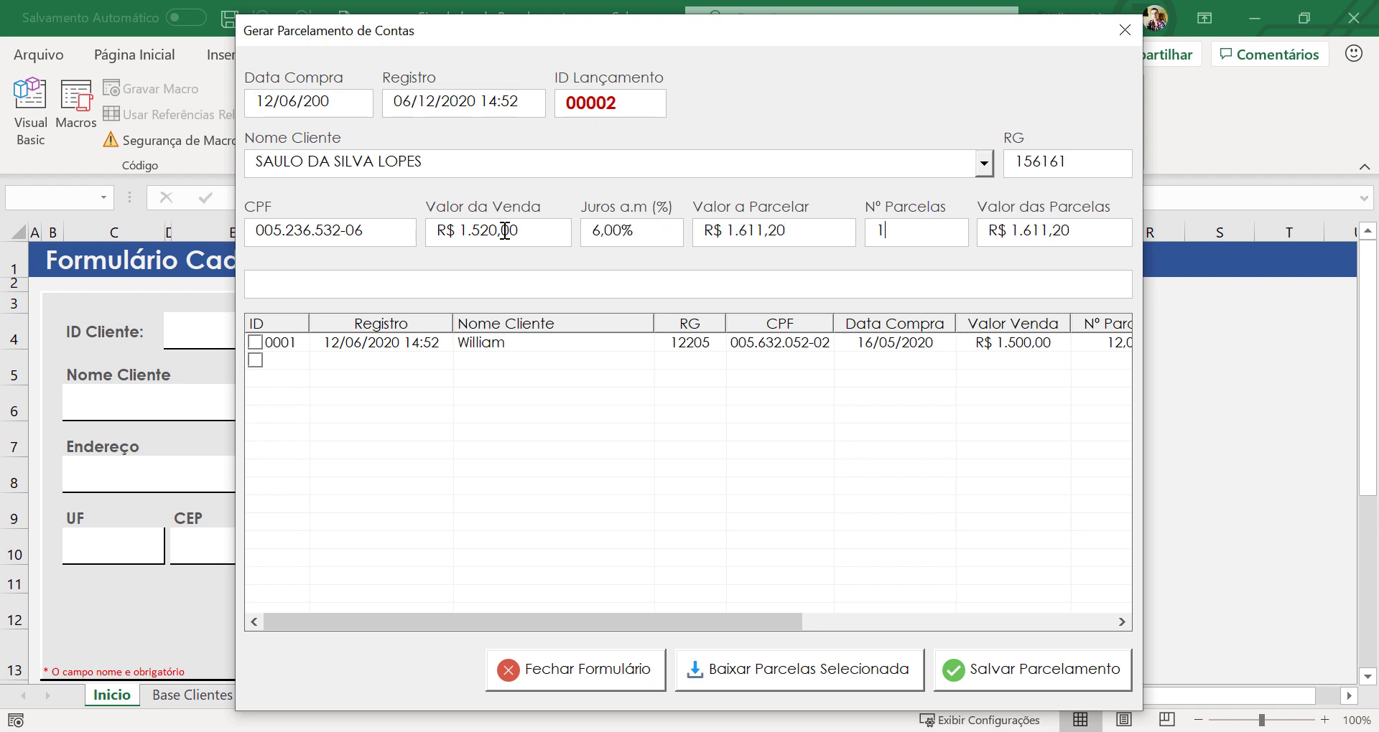
{"action": "type", "text": "2"}
{"action": "key", "text": "BackSpace"}
{"action": "key", "text": "BackSpace"}
{"action": "key", "text": "Tab"}
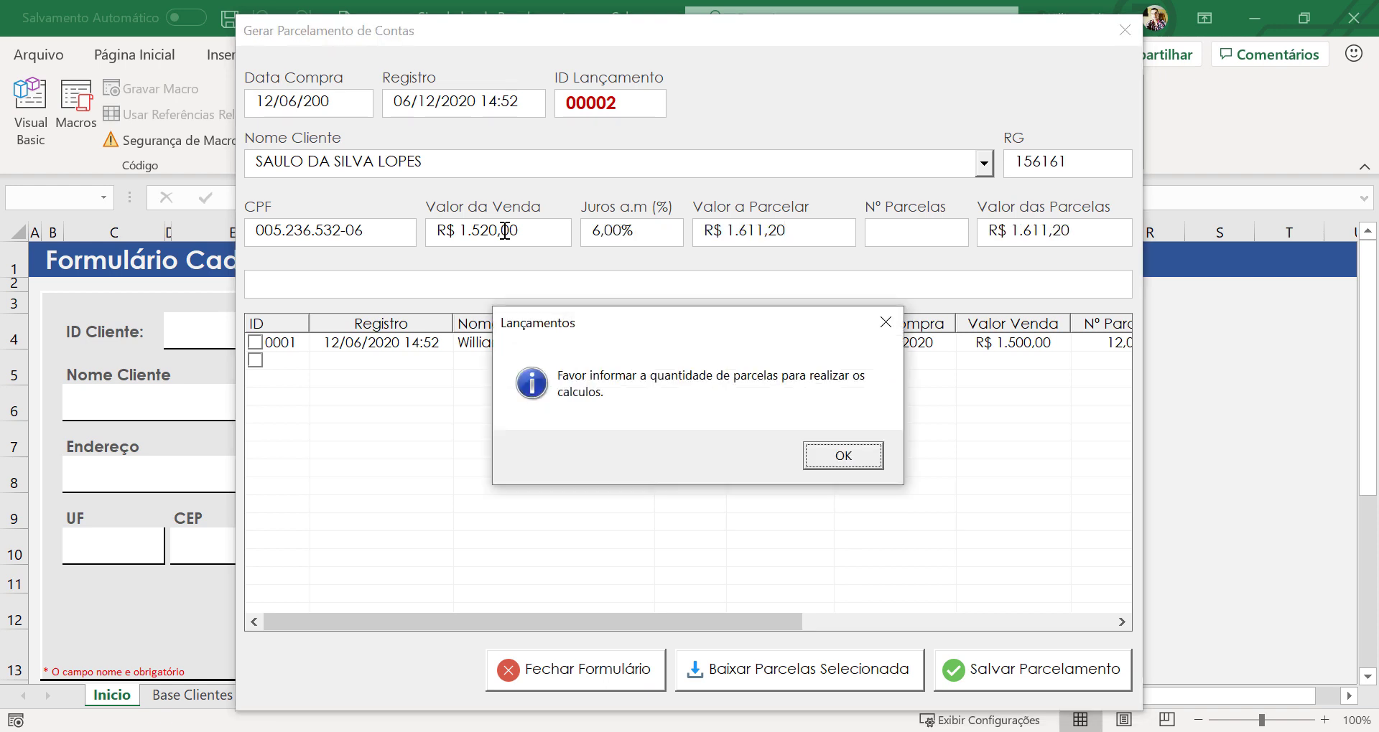
{"action": "left_click", "coordinate": [839, 457]}
{"action": "type", "text": "5"}
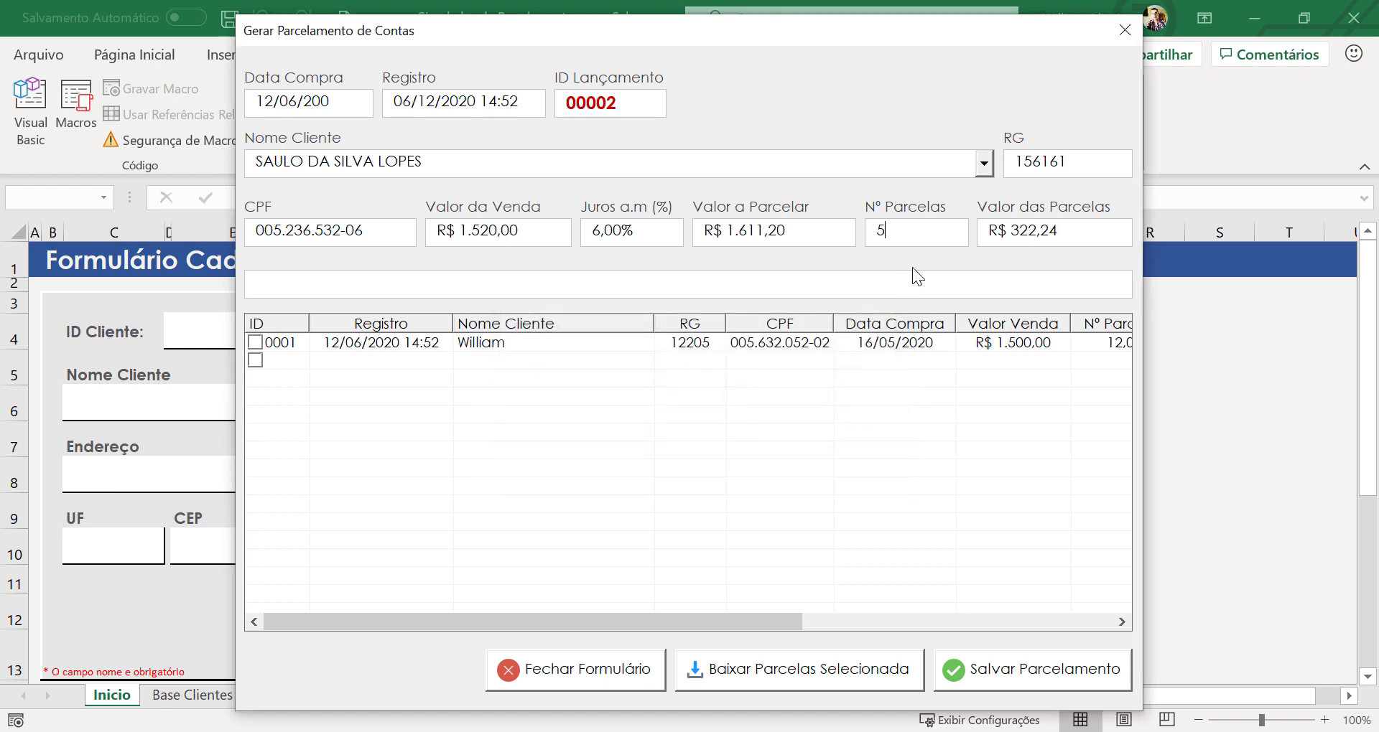
{"action": "key", "text": "Tab"}
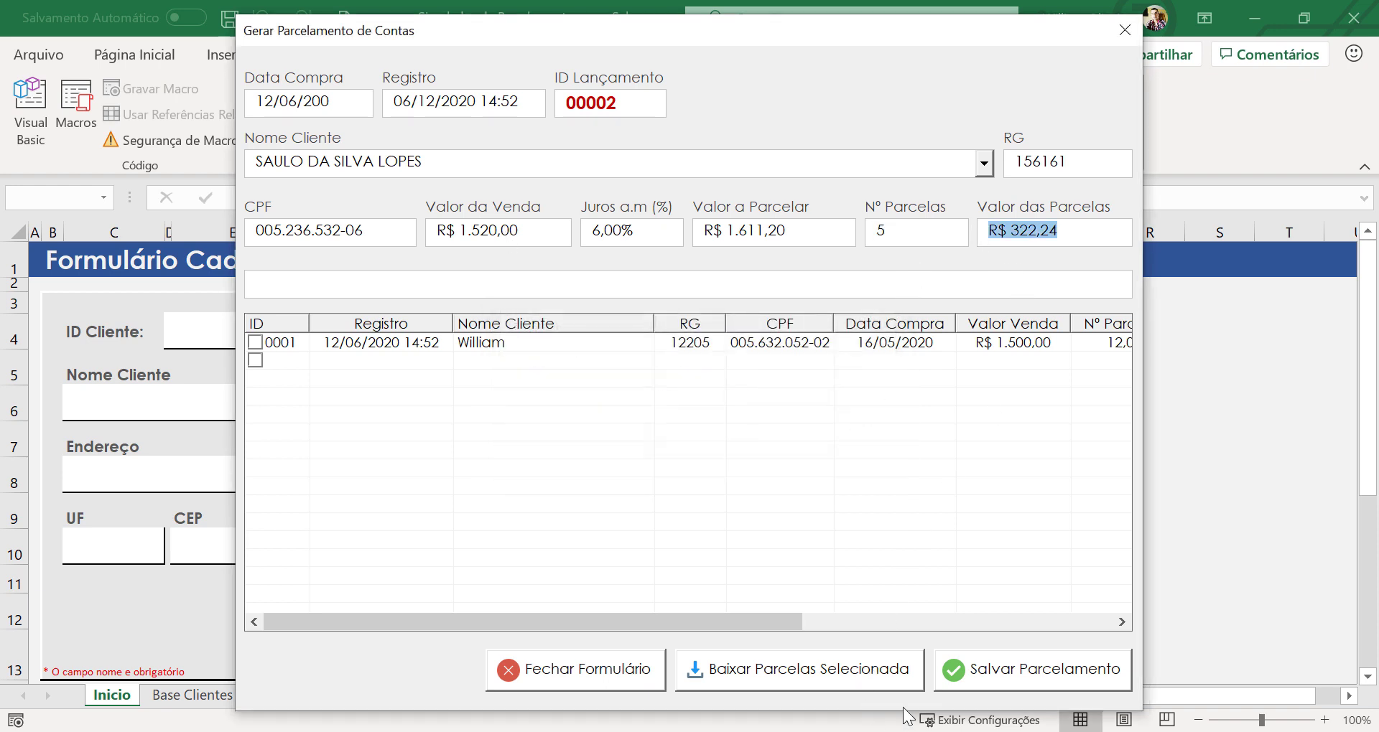
{"action": "left_click", "coordinate": [1003, 664]}
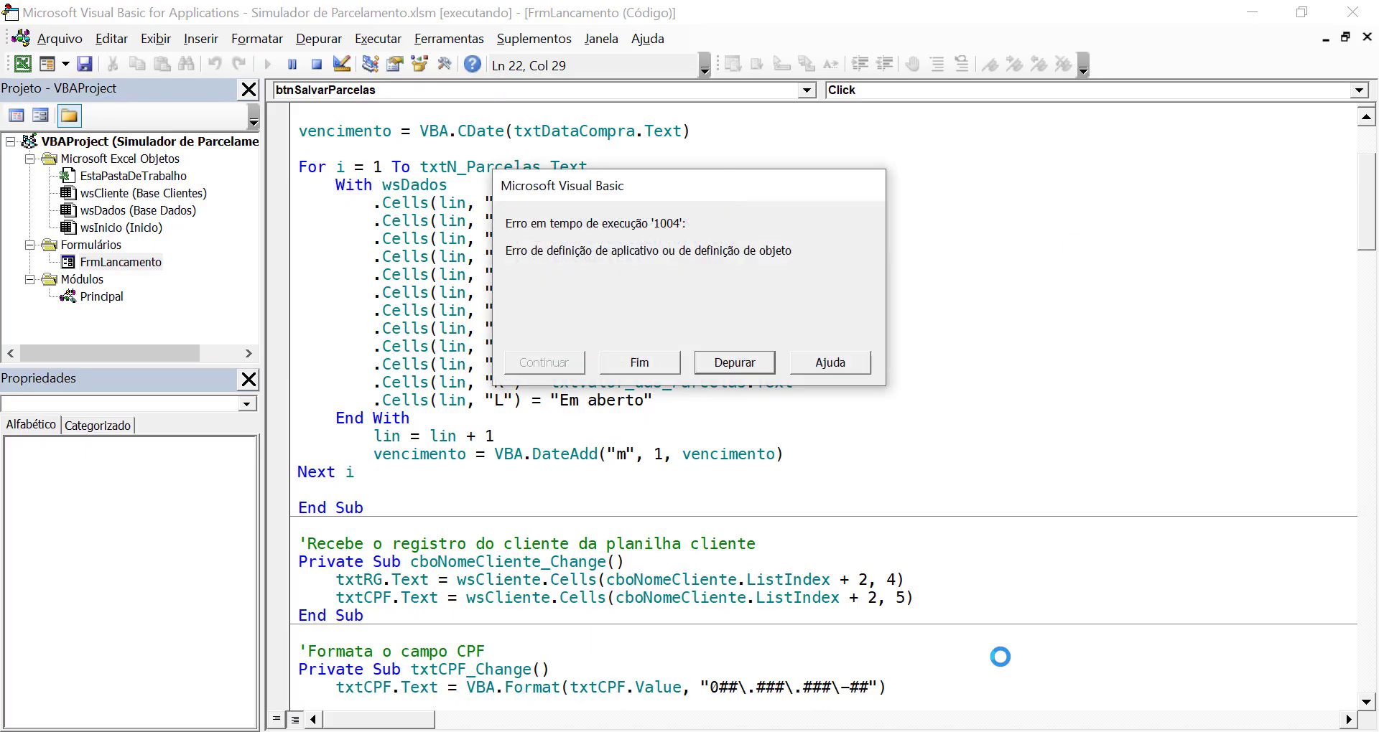
- Inspect the failing vencimento assignment, whose value reads 12/06/200, and reset the stopped macro
{"action": "left_click", "coordinate": [733, 362]}
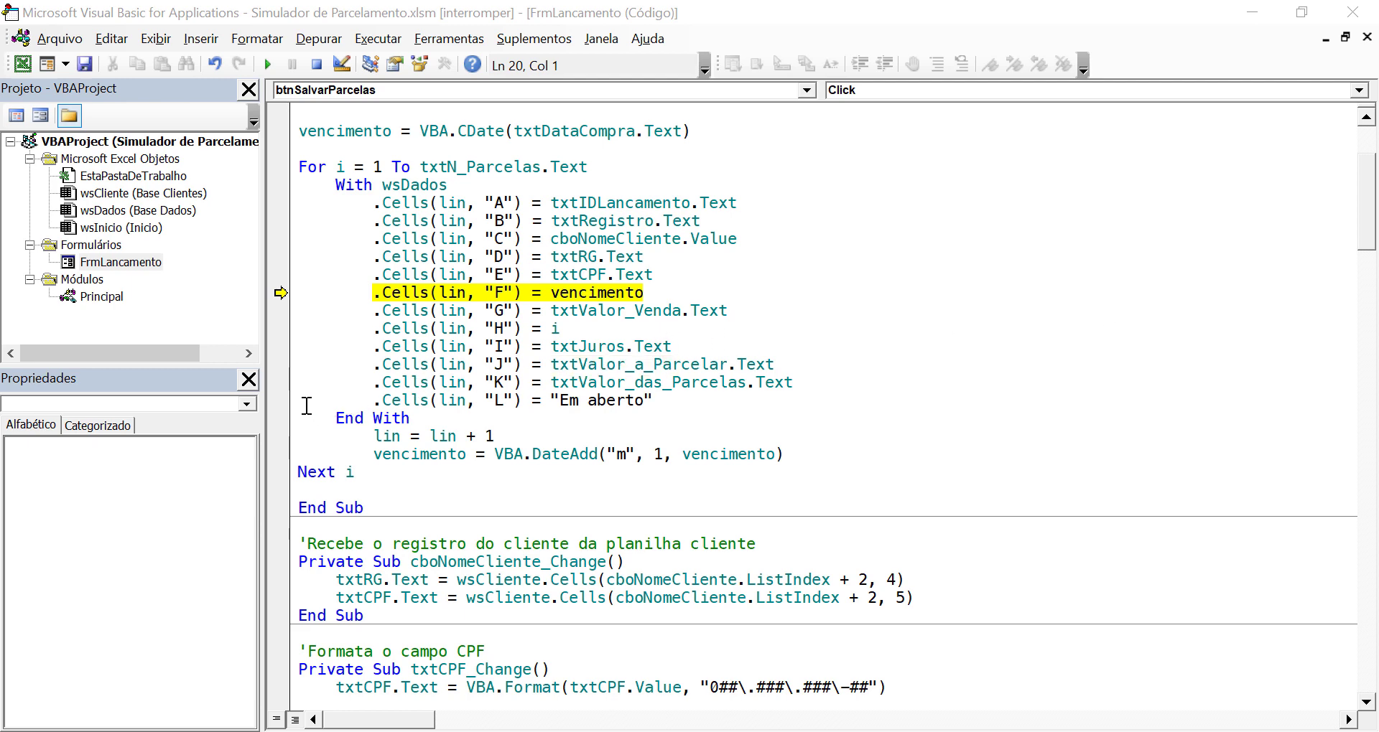
{"action": "left_click", "coordinate": [545, 333]}
{"action": "scroll", "coordinate": [545, 336], "scroll_direction": "up", "scroll_amount": 1}
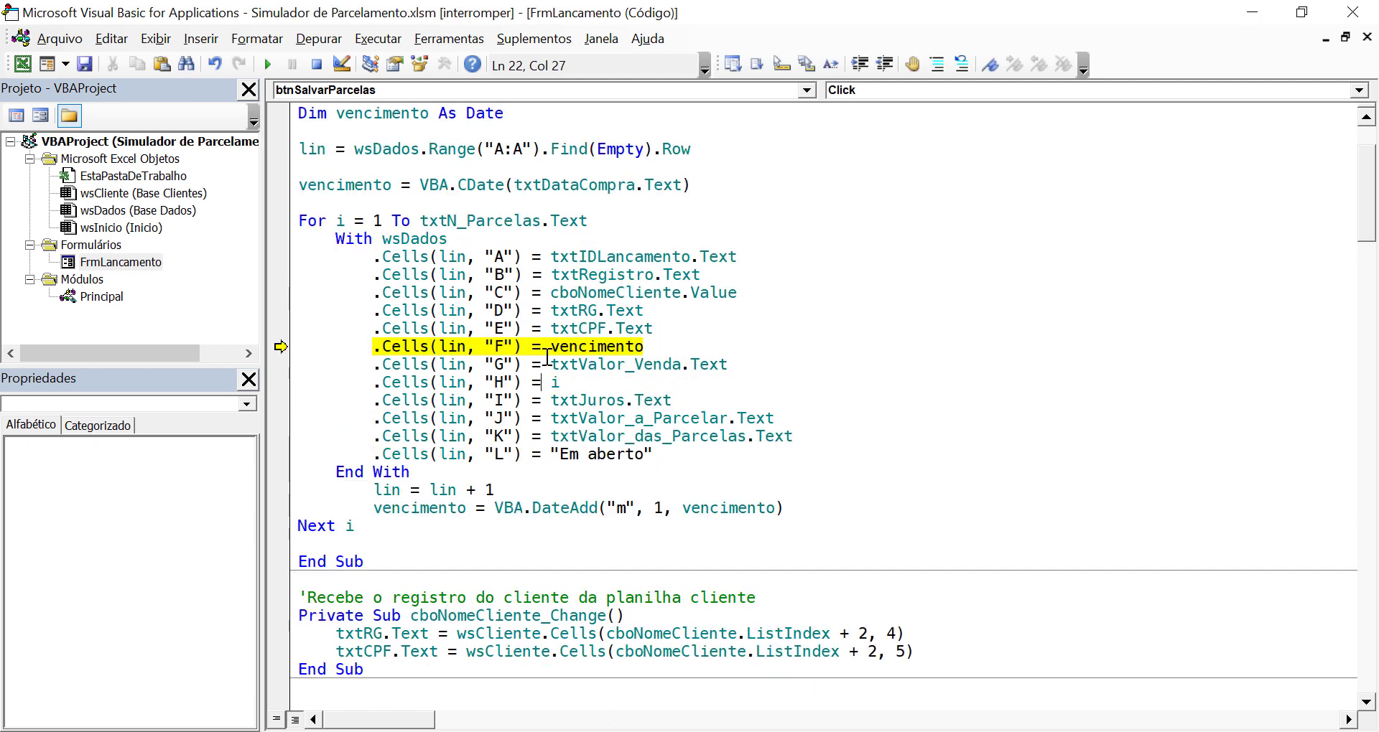
{"action": "scroll", "coordinate": [546, 345], "scroll_direction": "up", "scroll_amount": 1}
{"action": "scroll", "coordinate": [546, 359], "scroll_direction": "down", "scroll_amount": 3}
{"action": "scroll", "coordinate": [555, 382], "scroll_direction": "up", "scroll_amount": 1}
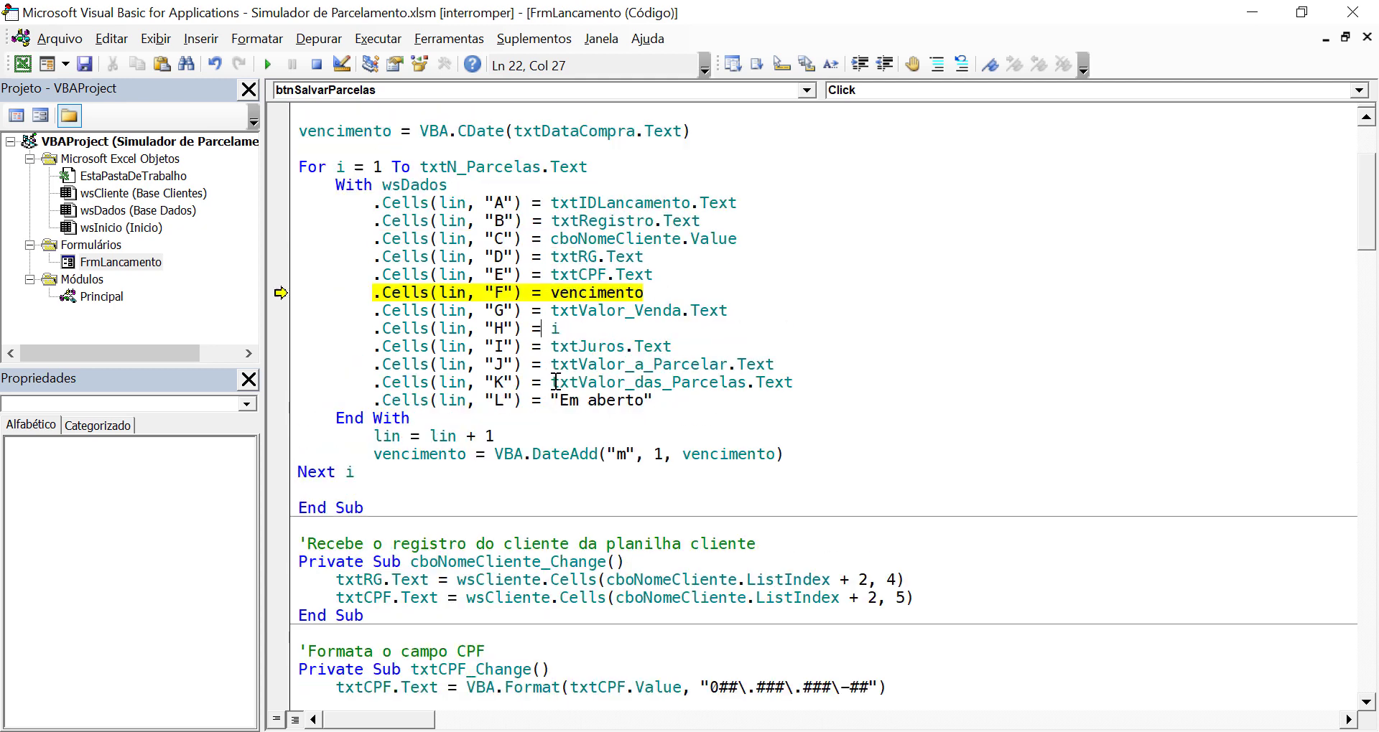
{"action": "mouse_move", "coordinate": [591, 347]}
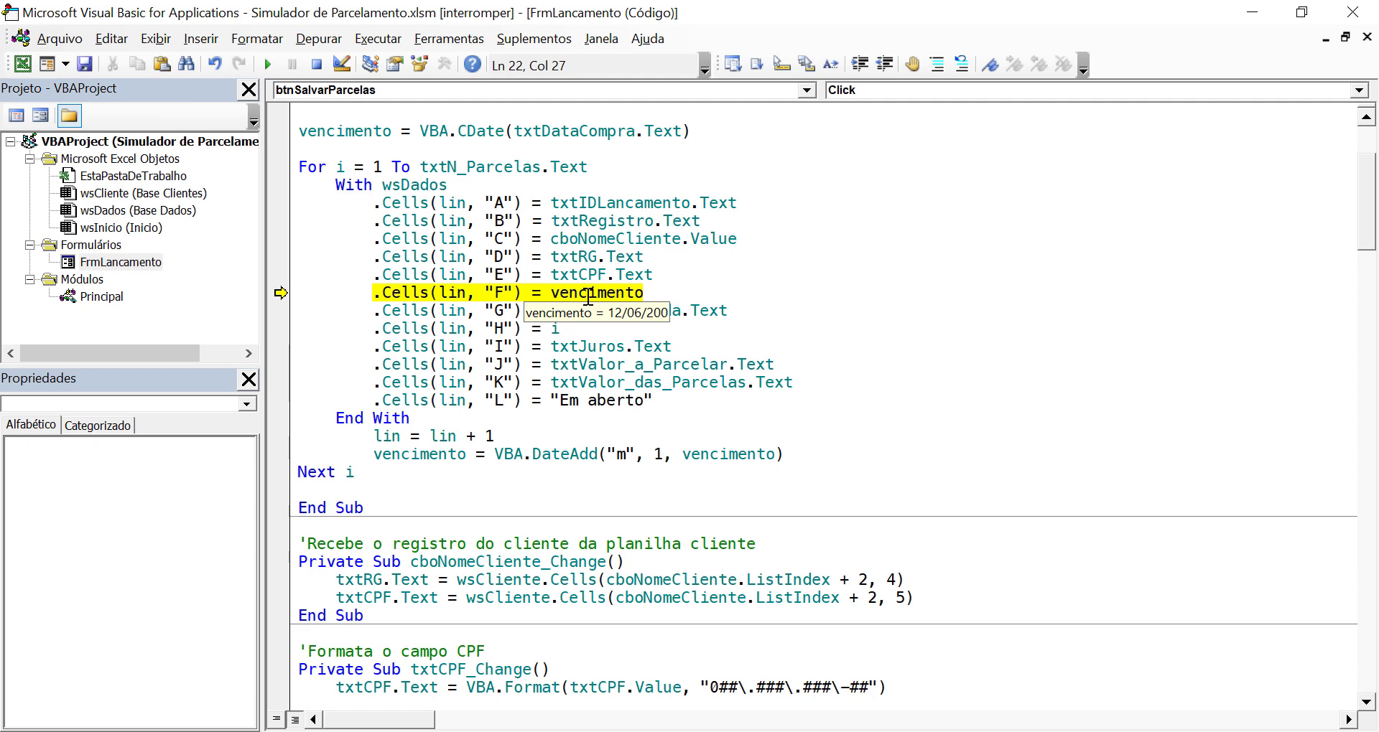
{"action": "left_click", "coordinate": [316, 64]}
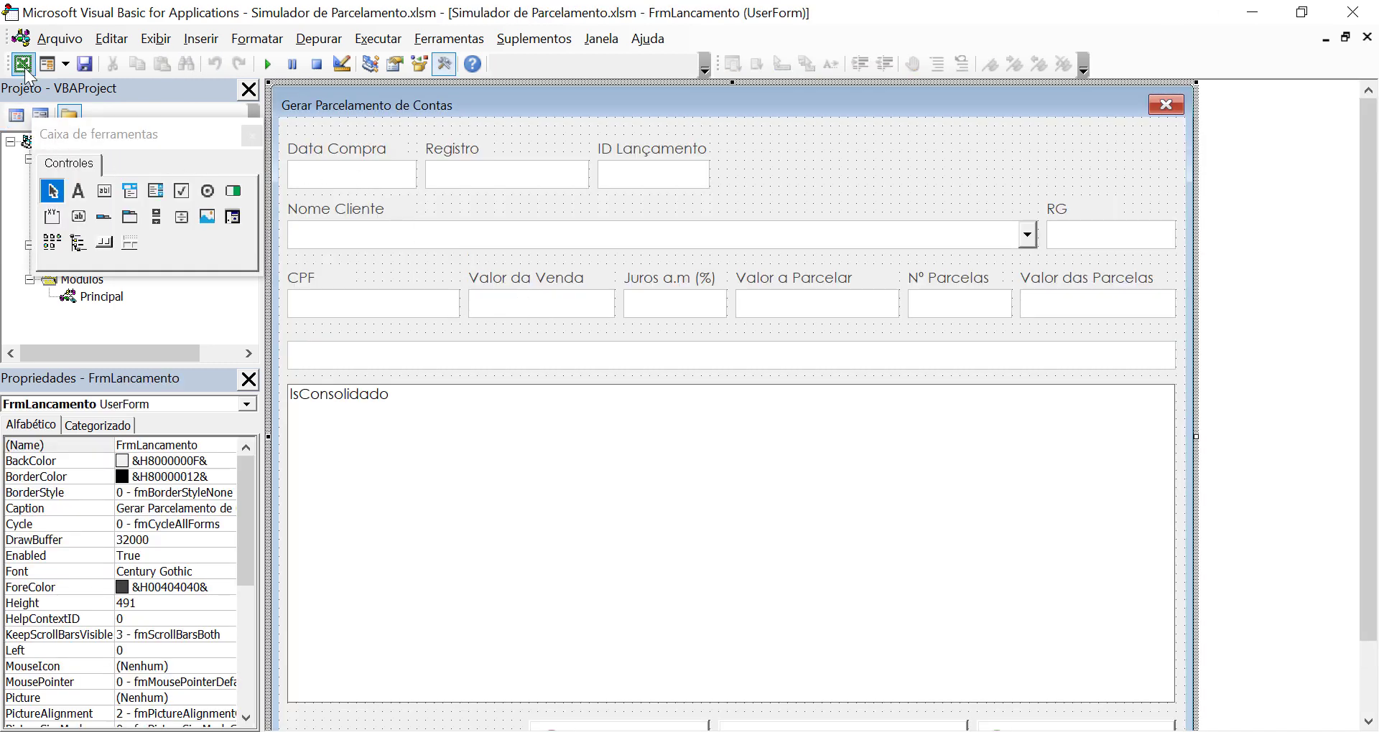
- Clear the half-written row 3 on the Base Dados sheet
{"action": "left_click", "coordinate": [22, 64]}
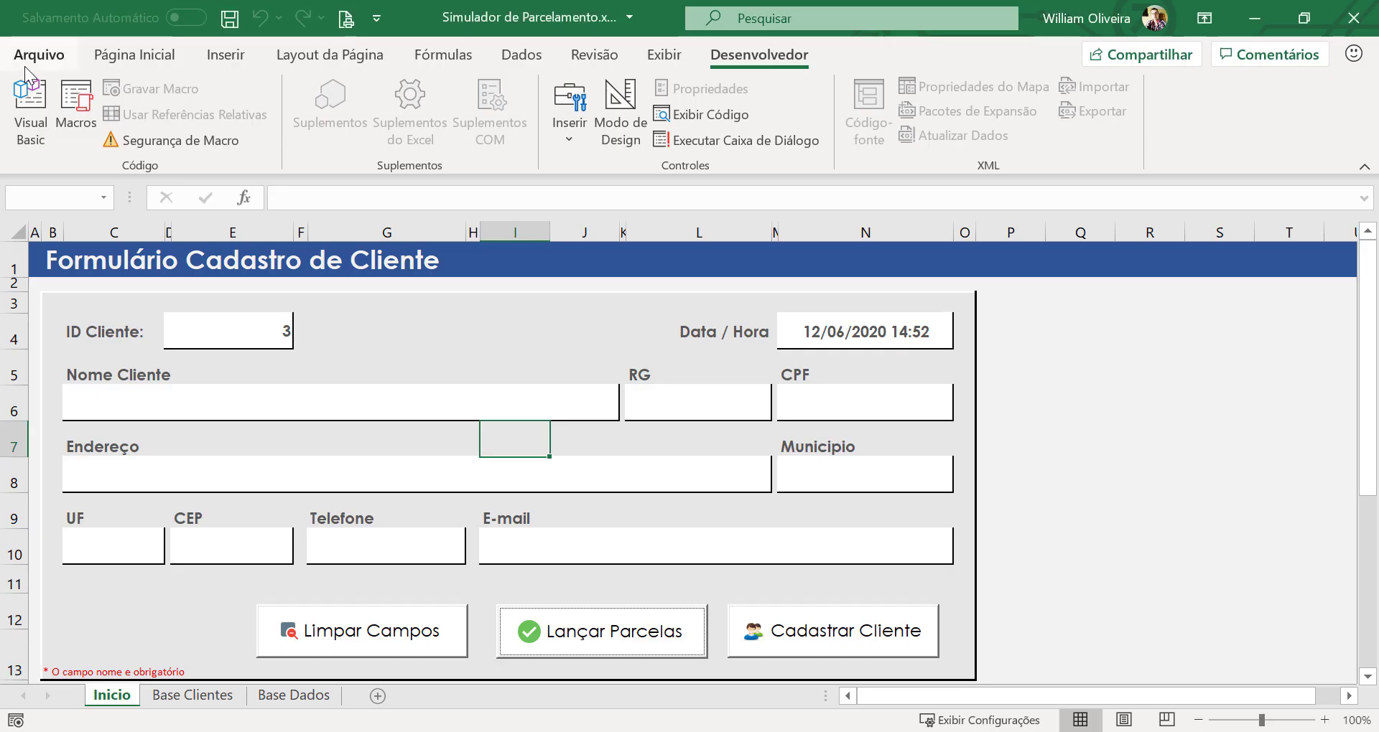
{"action": "left_click", "coordinate": [293, 696]}
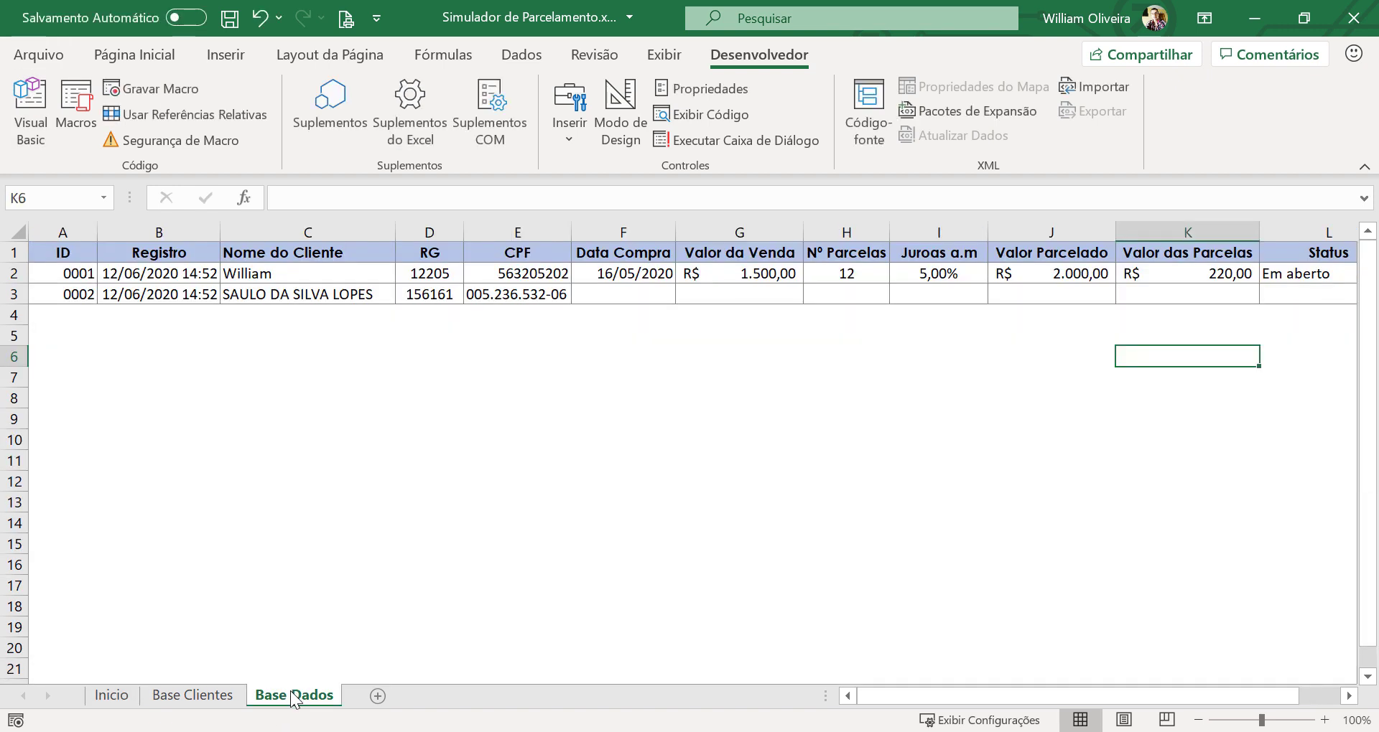
{"action": "left_click", "coordinate": [9, 294]}
{"action": "key", "text": "Delete"}
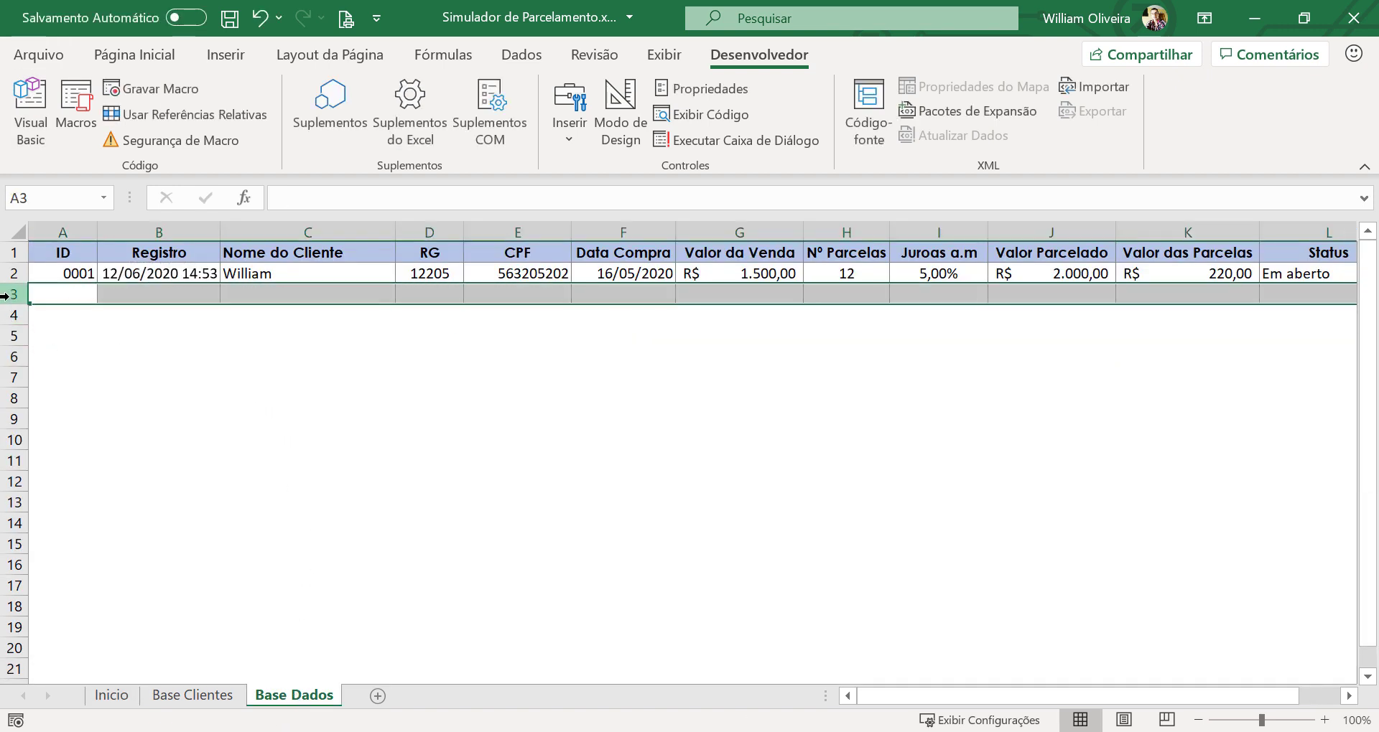
- Launch the installment form again, entering date 12 and choosing the second client
{"action": "left_click", "coordinate": [30, 108]}
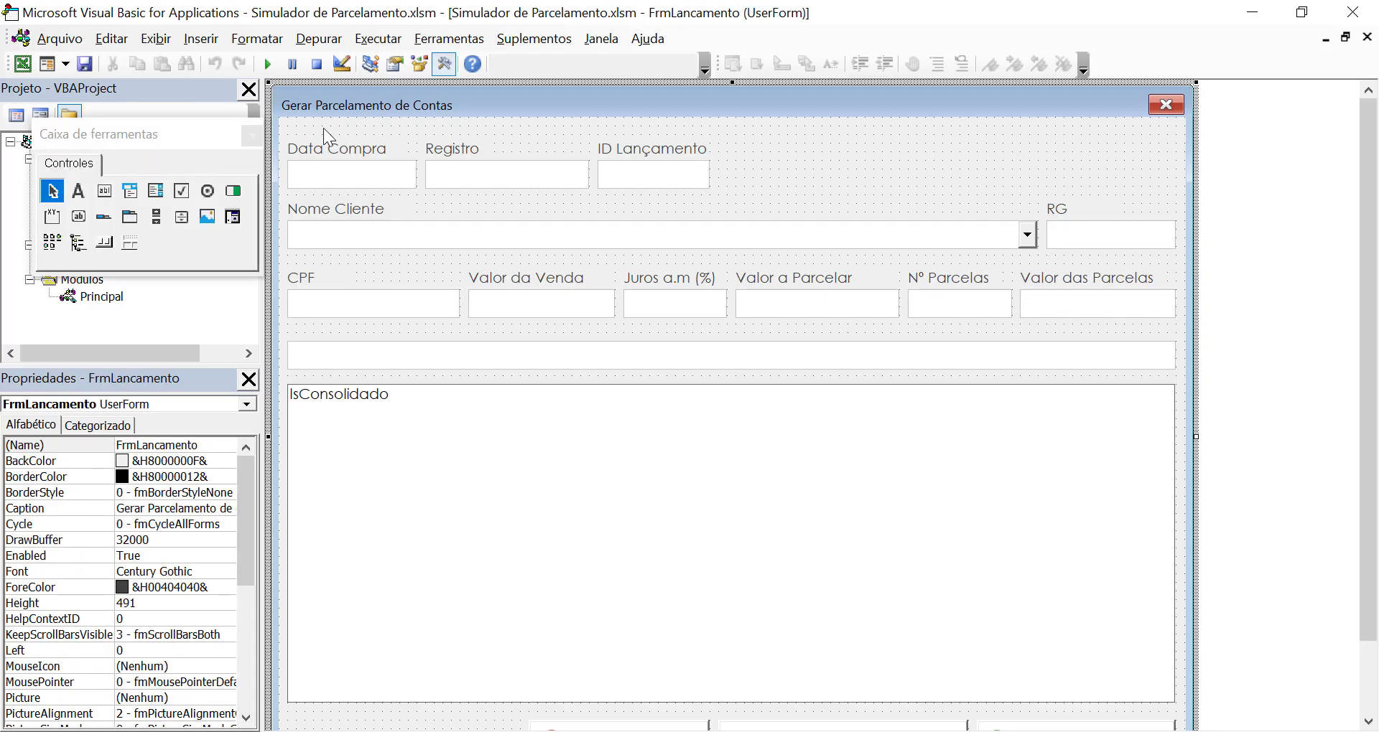
{"action": "left_click", "coordinate": [267, 64]}
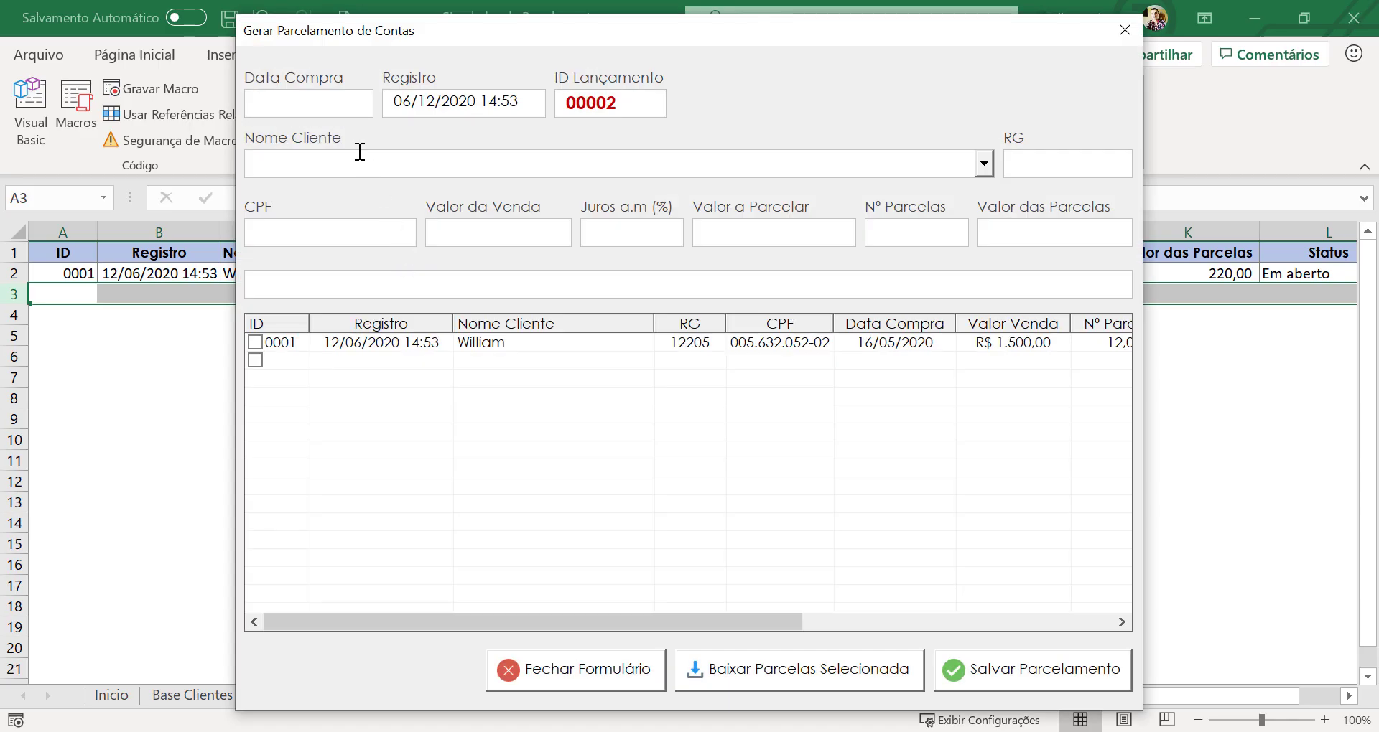
{"action": "type", "text": "12/06/2020"}
{"action": "left_click", "coordinate": [983, 164]}
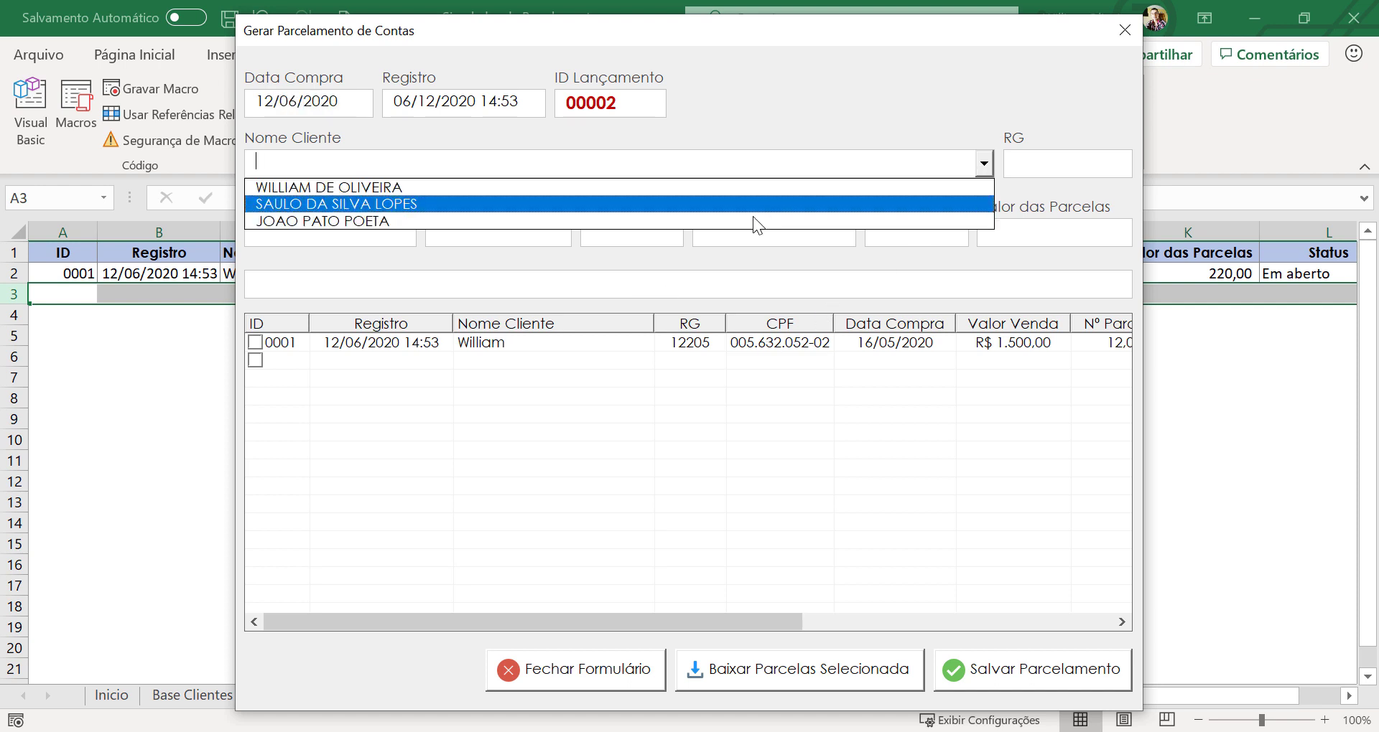
{"action": "left_click", "coordinate": [737, 204]}
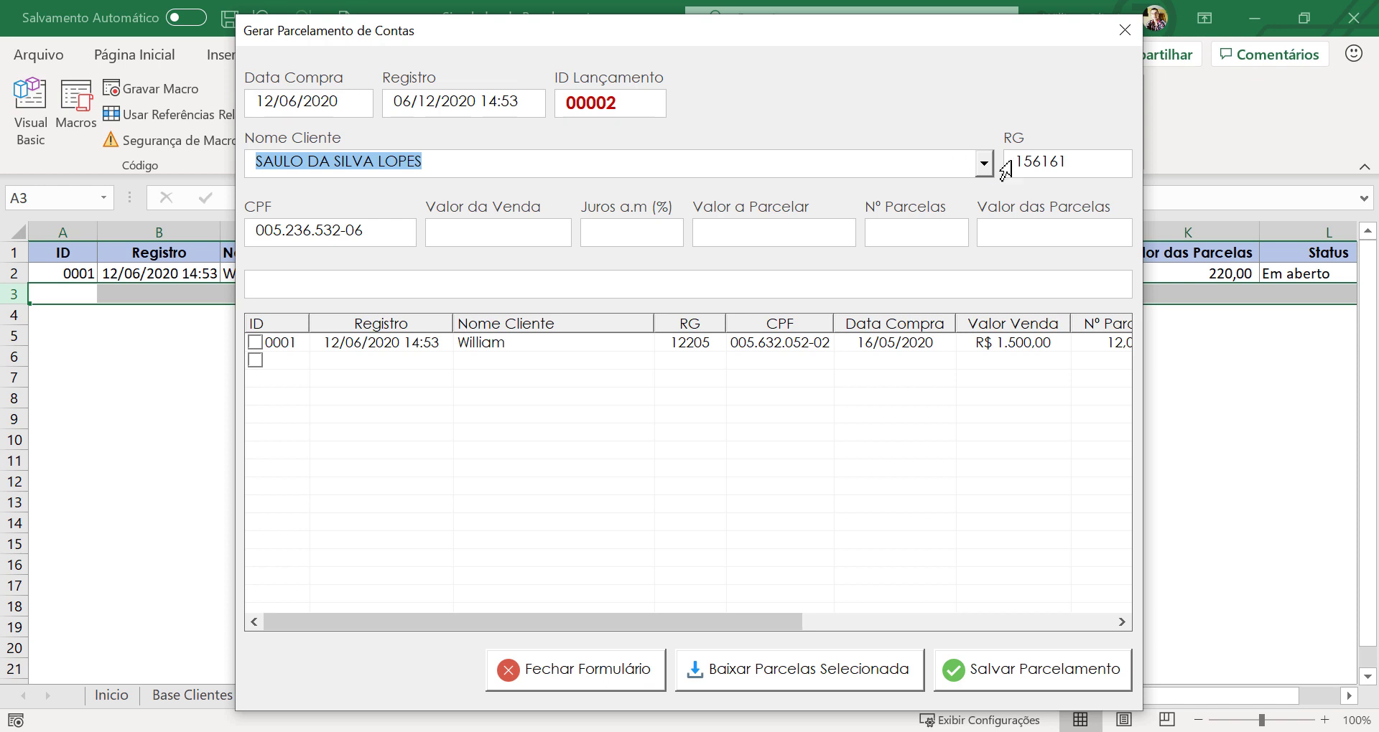
- Enter sale value 1520, 6% interest and 5 installments, then save the plan
{"action": "left_click", "coordinate": [523, 239]}
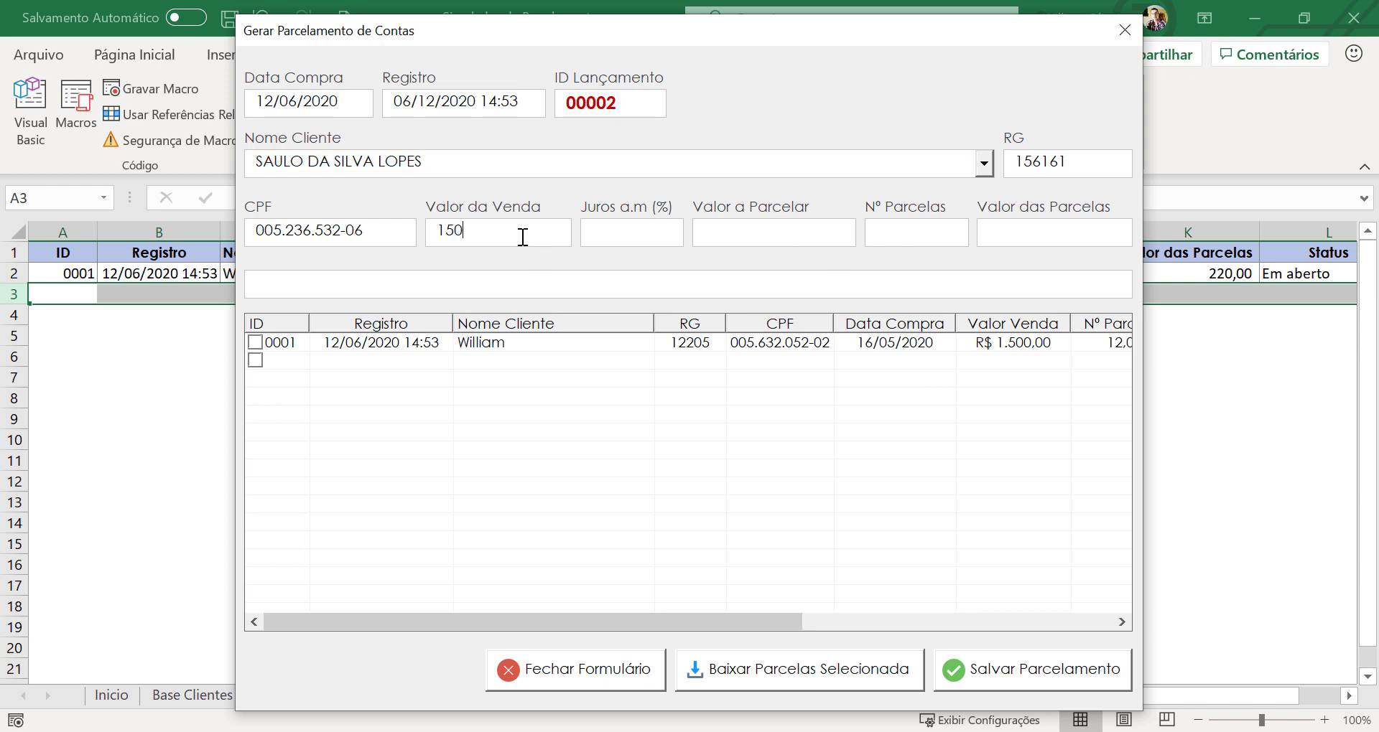
{"action": "key", "text": "Tab"}
{"action": "type", "text": "6"}
{"action": "key", "text": "Tab"}
{"action": "key", "text": "Tab"}
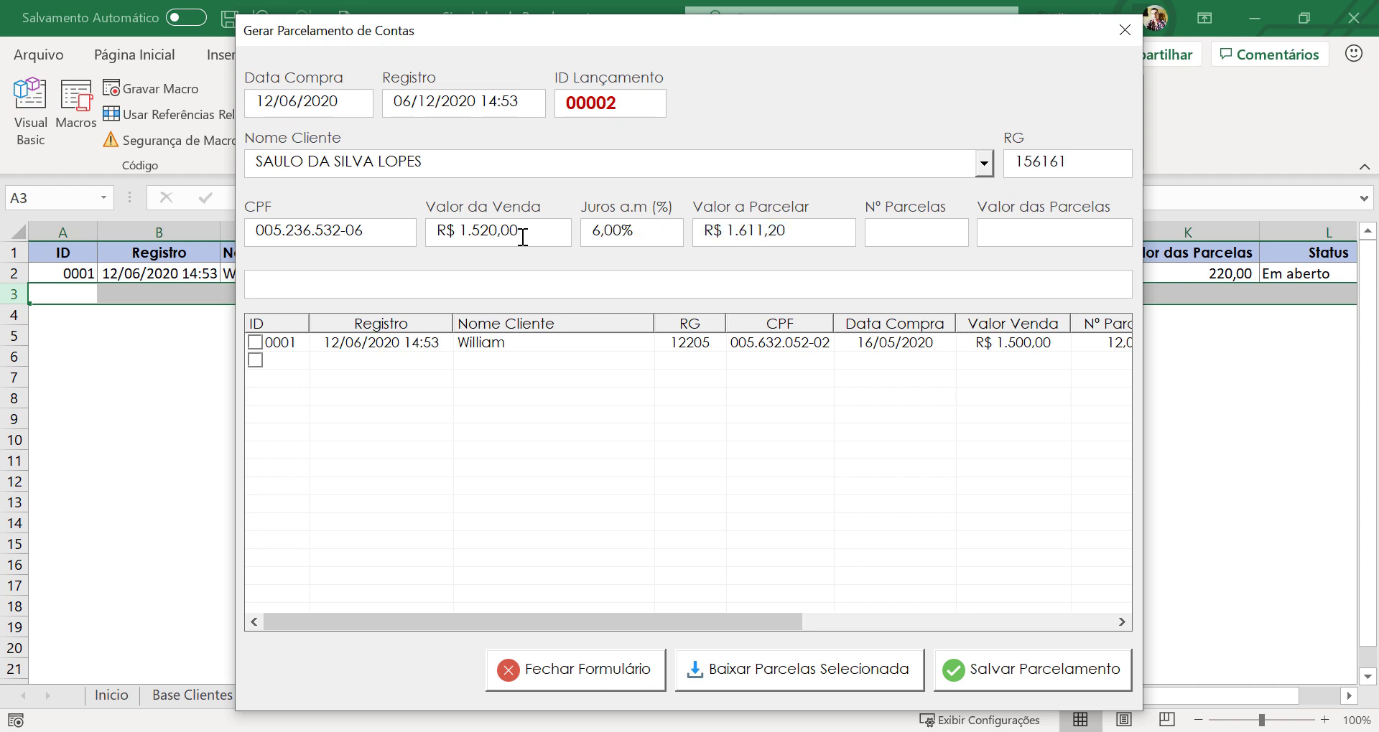
{"action": "type", "text": "5"}
{"action": "key", "text": "Tab"}
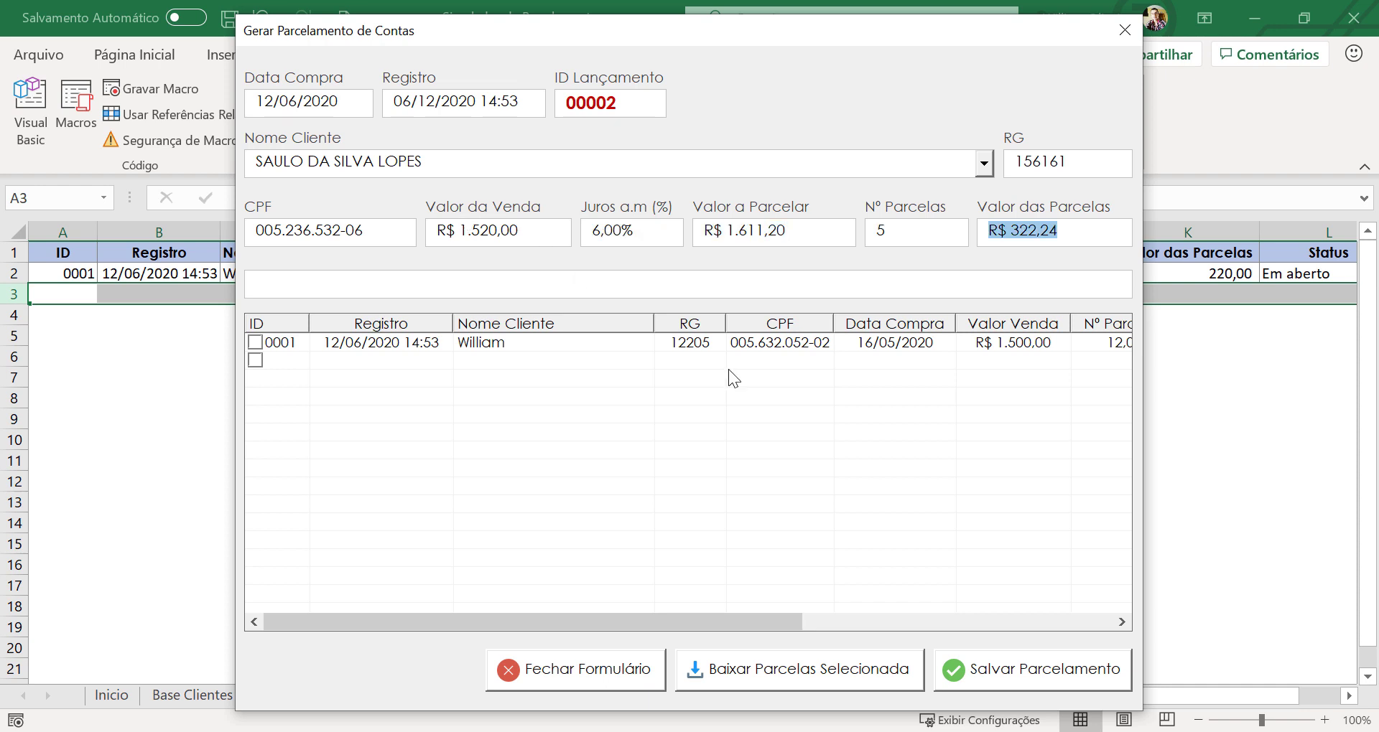
{"action": "left_click", "coordinate": [1013, 669]}
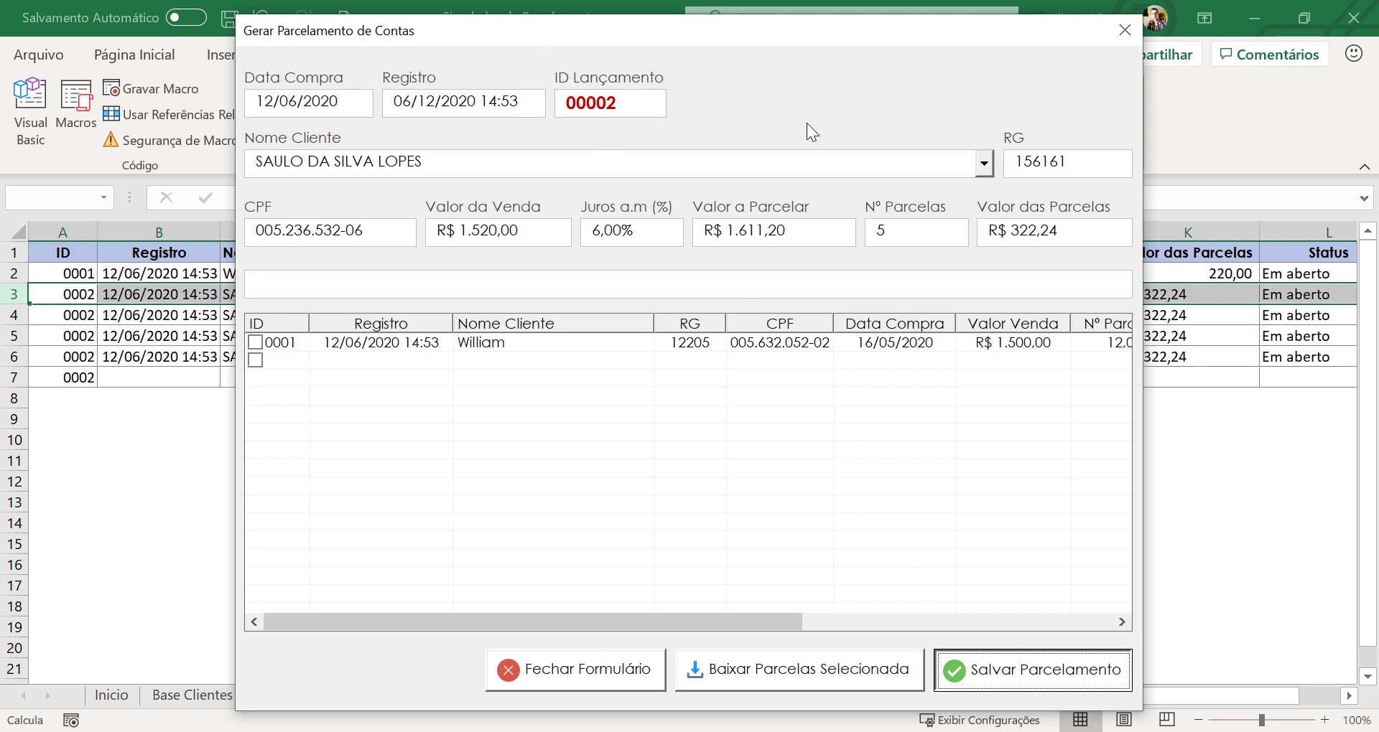
{"action": "mouse_move", "coordinate": [799, 30]}
{"action": "left_mouse_down"}
{"action": "mouse_move", "coordinate": [381, 420]}
{"action": "mouse_move", "coordinate": [523, 260]}
{"action": "left_mouse_up"}
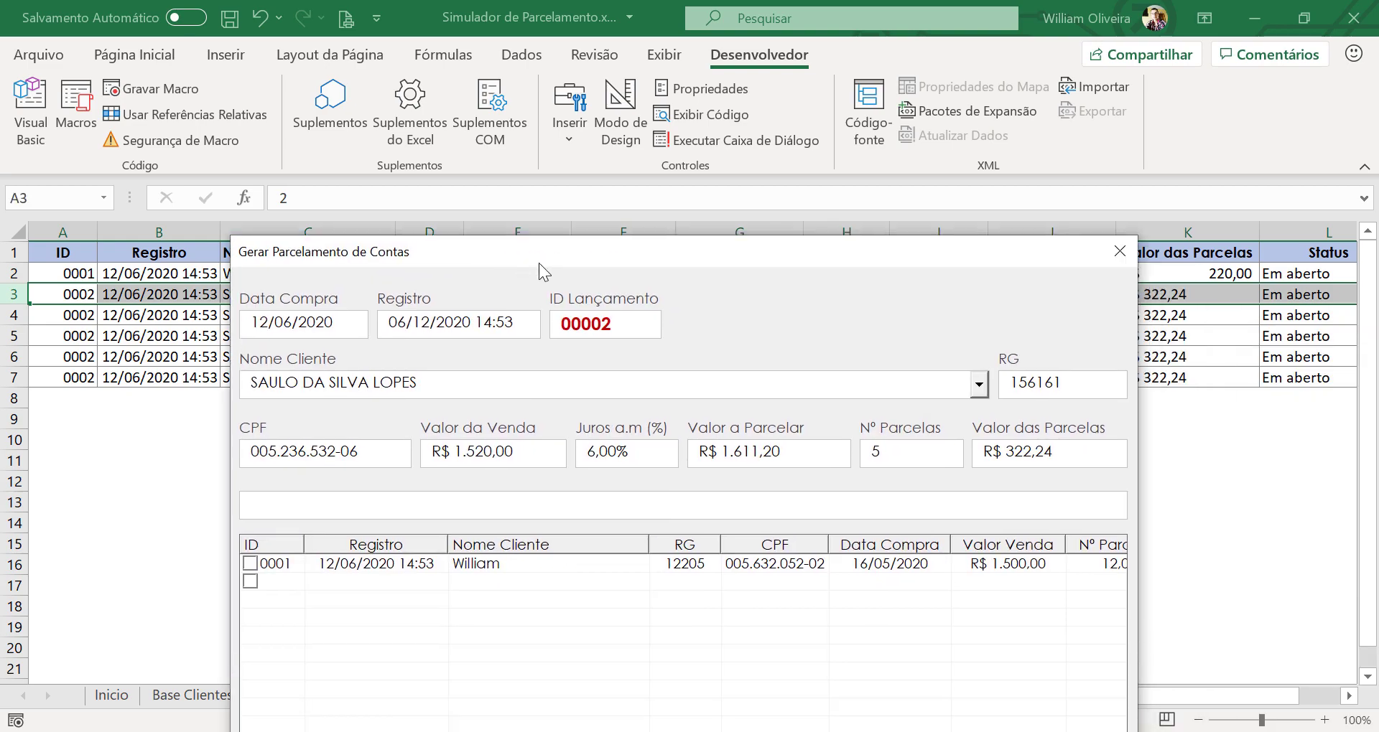
- Close the form and compare the new rows' sale values with the older value in G2
{"action": "left_click", "coordinate": [1120, 251]}
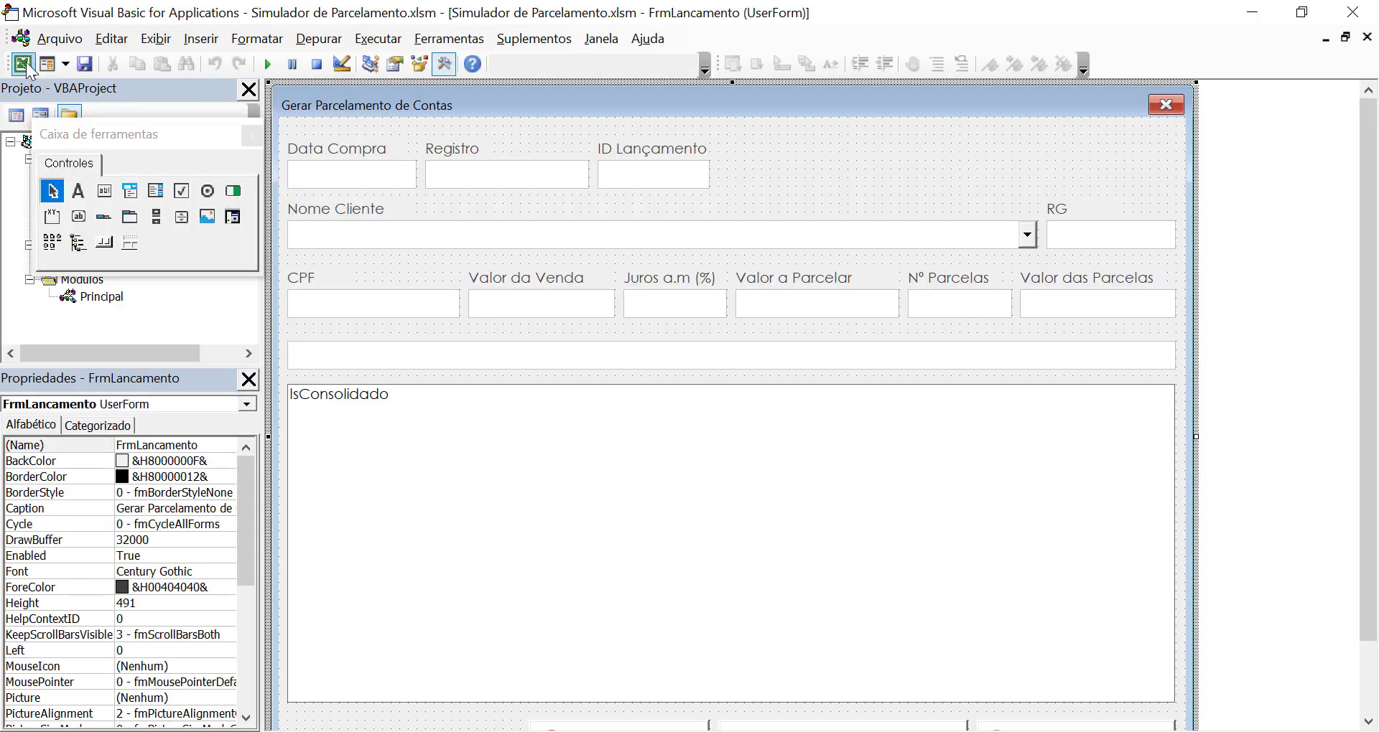
{"action": "left_click", "coordinate": [24, 65]}
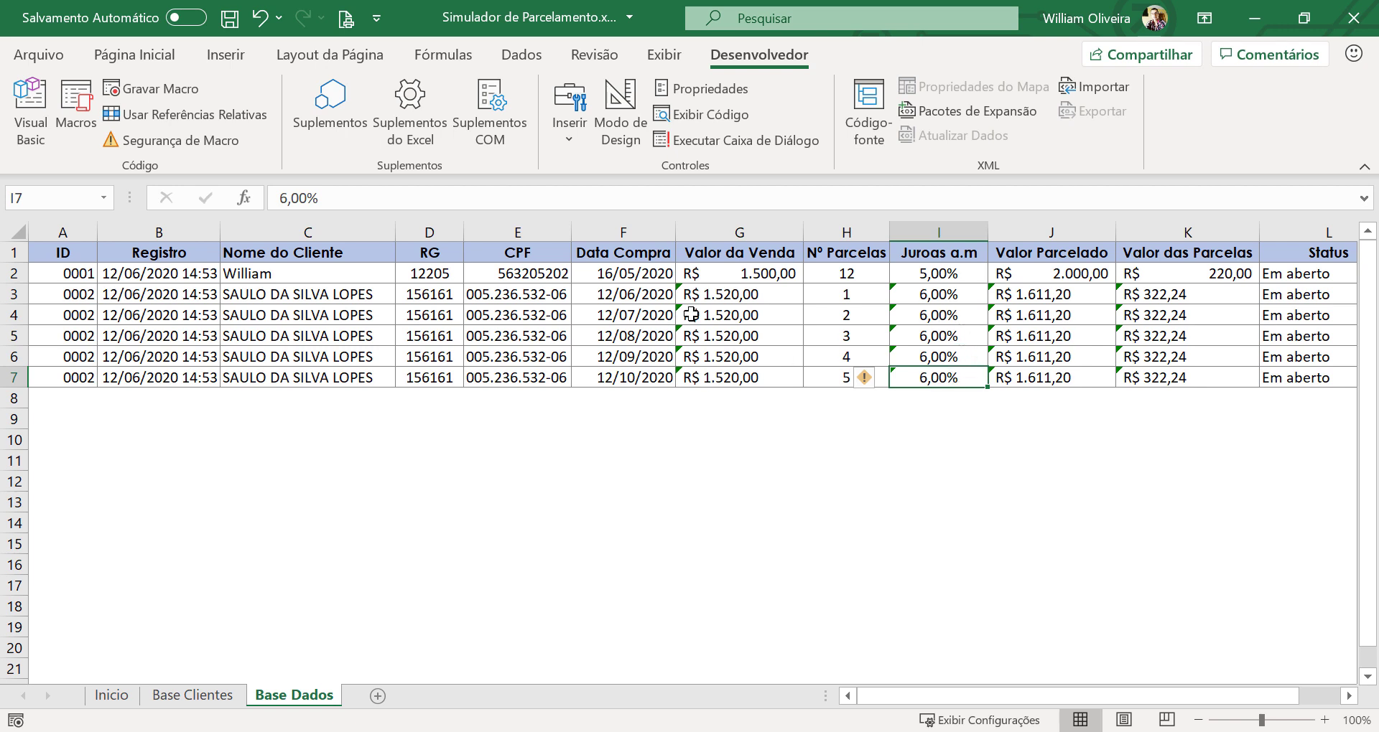
{"action": "left_click_drag", "start_coordinate": [689, 295], "coordinate": [691, 377]}
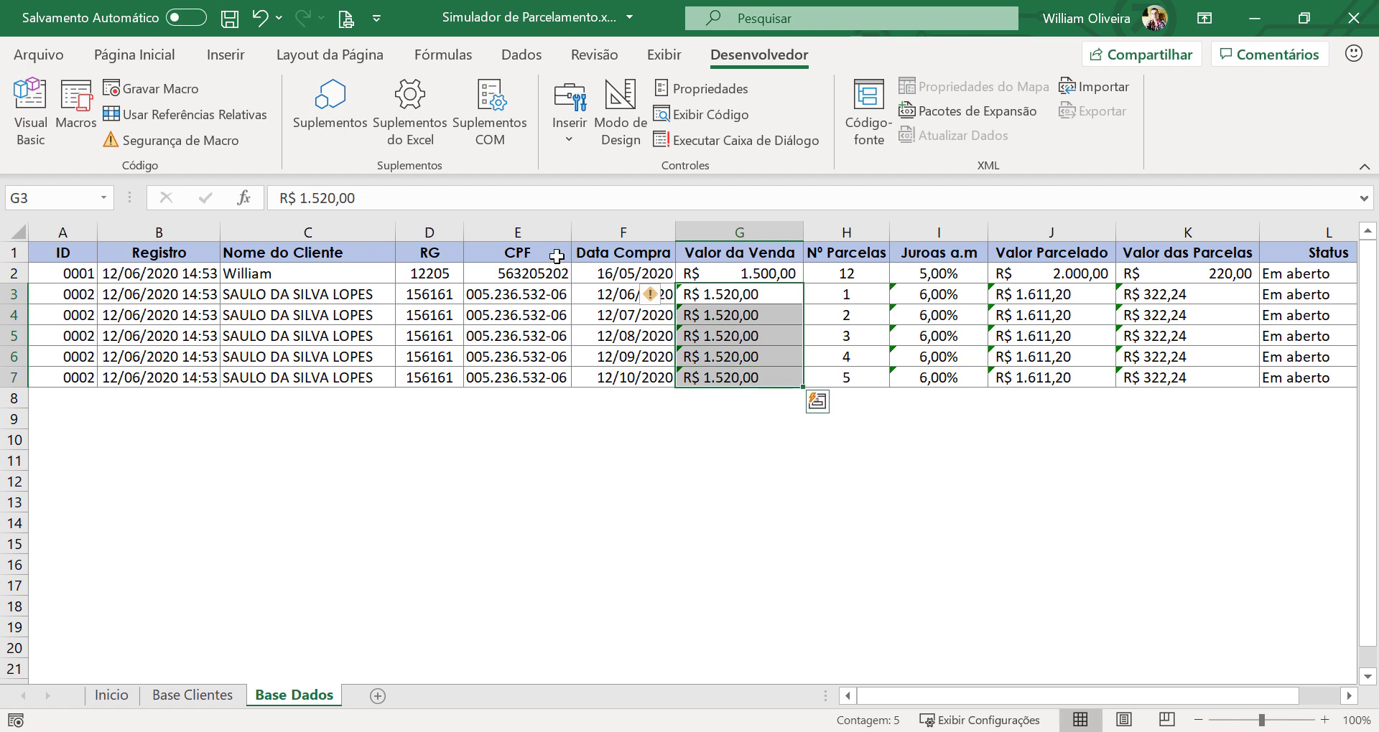
{"action": "left_click", "coordinate": [134, 55]}
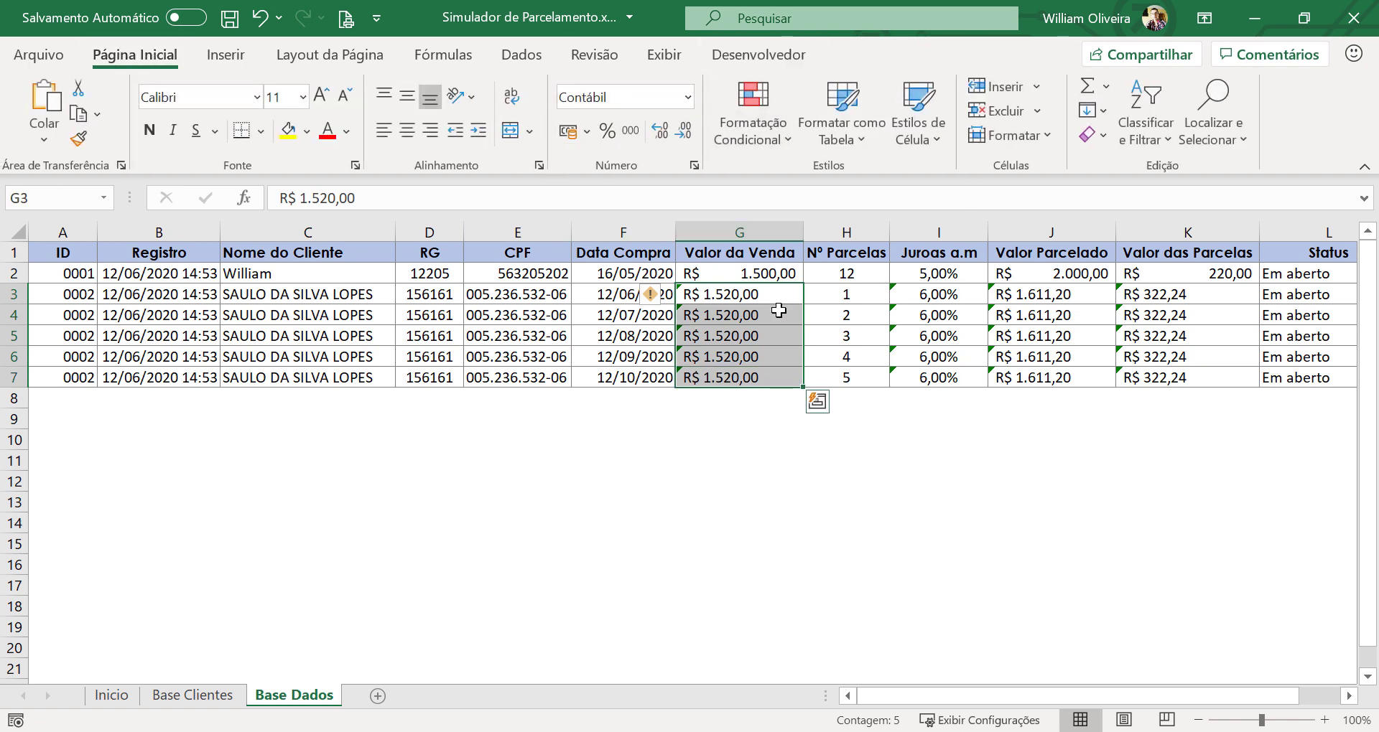
{"action": "left_click", "coordinate": [748, 273]}
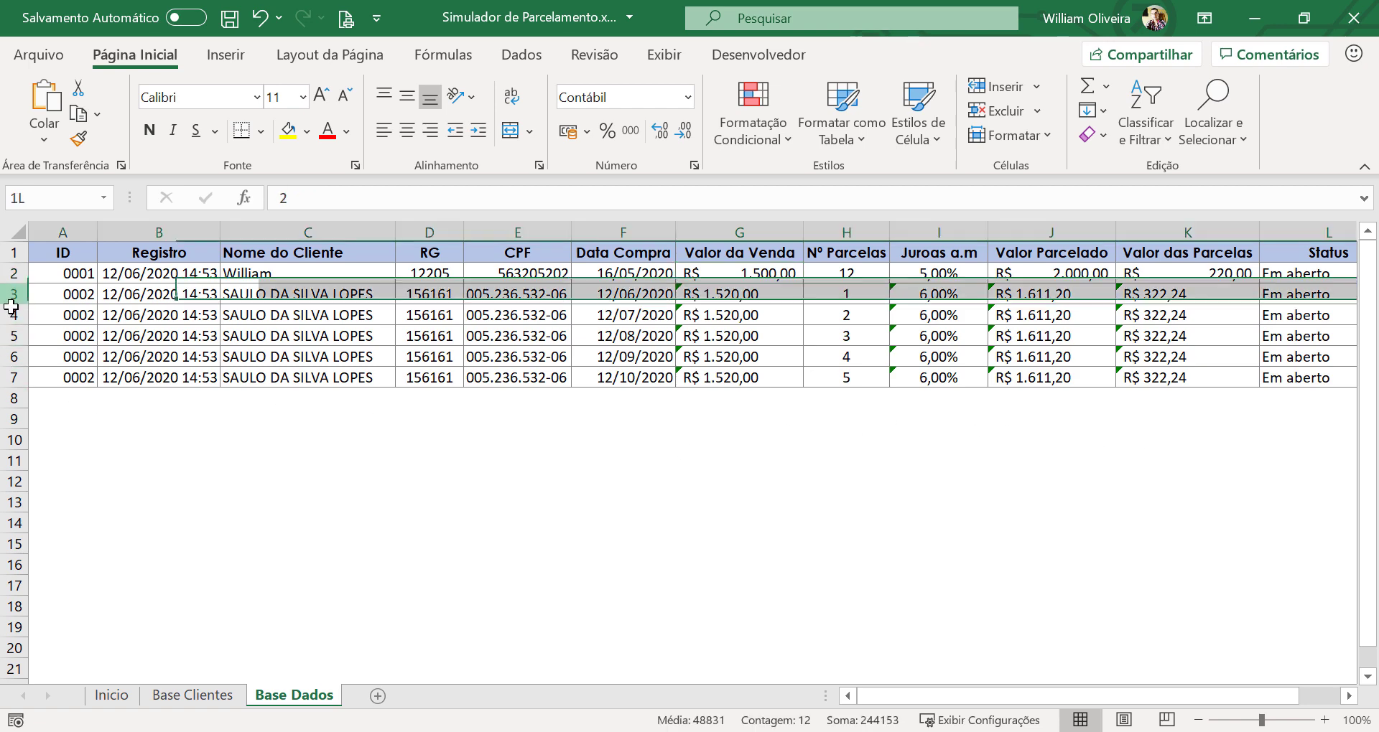
- Delete the five test installment rows 3–7 from Base Dados
{"action": "left_click_drag", "start_coordinate": [13, 294], "coordinate": [3, 387]}
{"action": "key", "text": "Delete"}
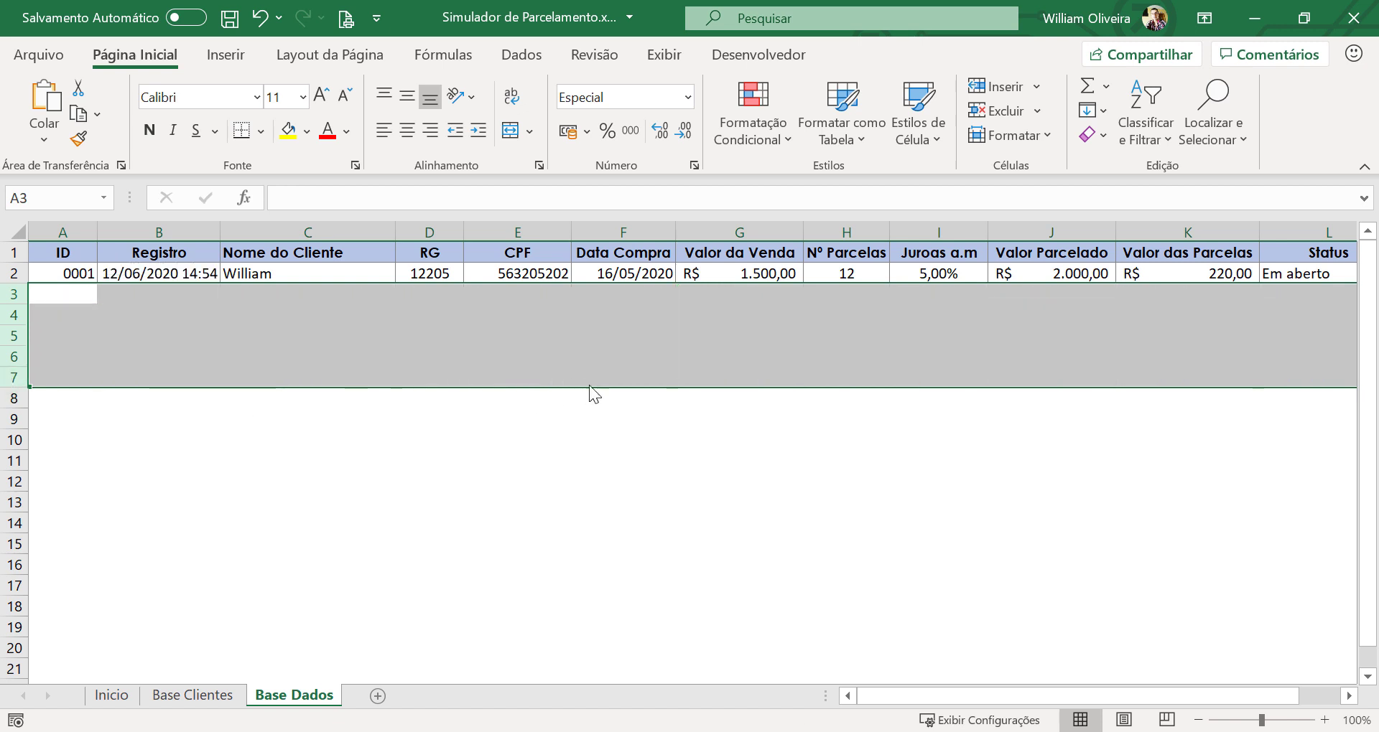
{"action": "left_click", "coordinate": [740, 293]}
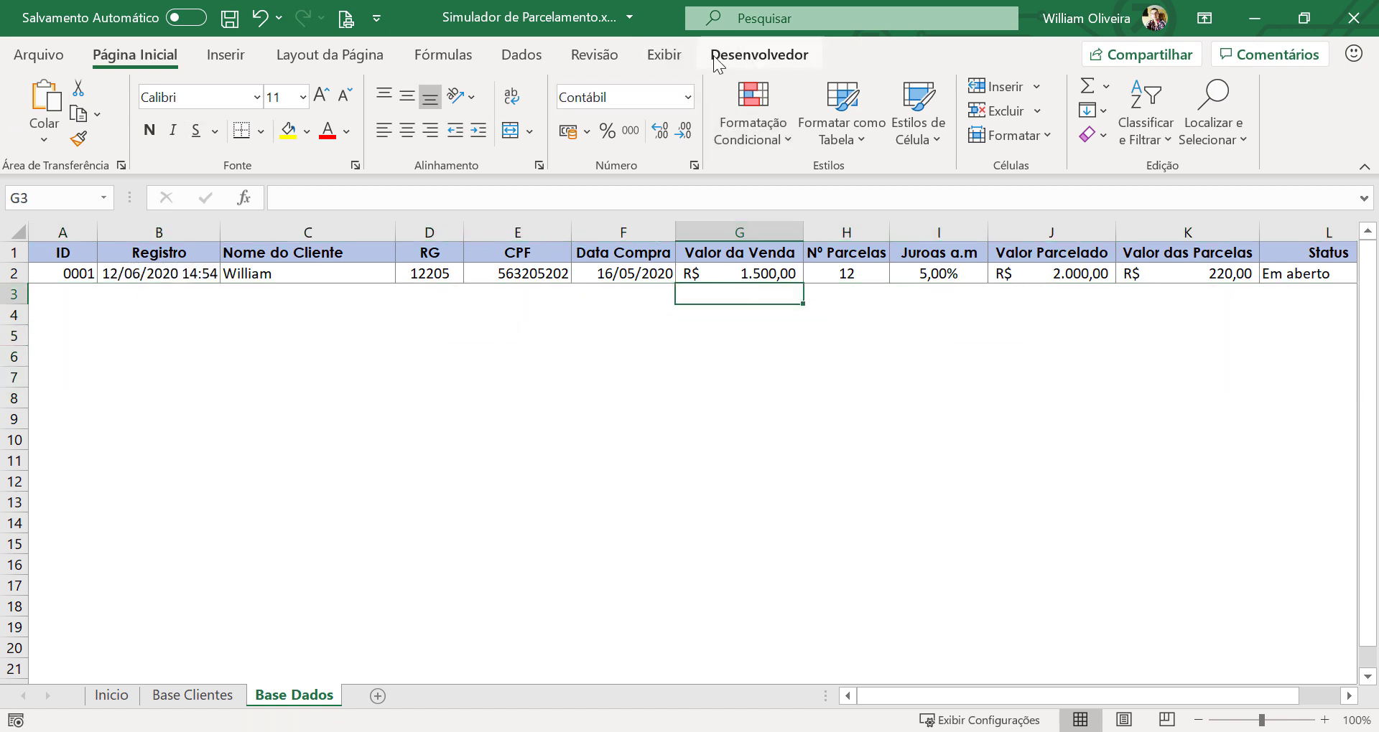
{"action": "left_click", "coordinate": [759, 54]}
{"action": "left_click", "coordinate": [30, 107]}
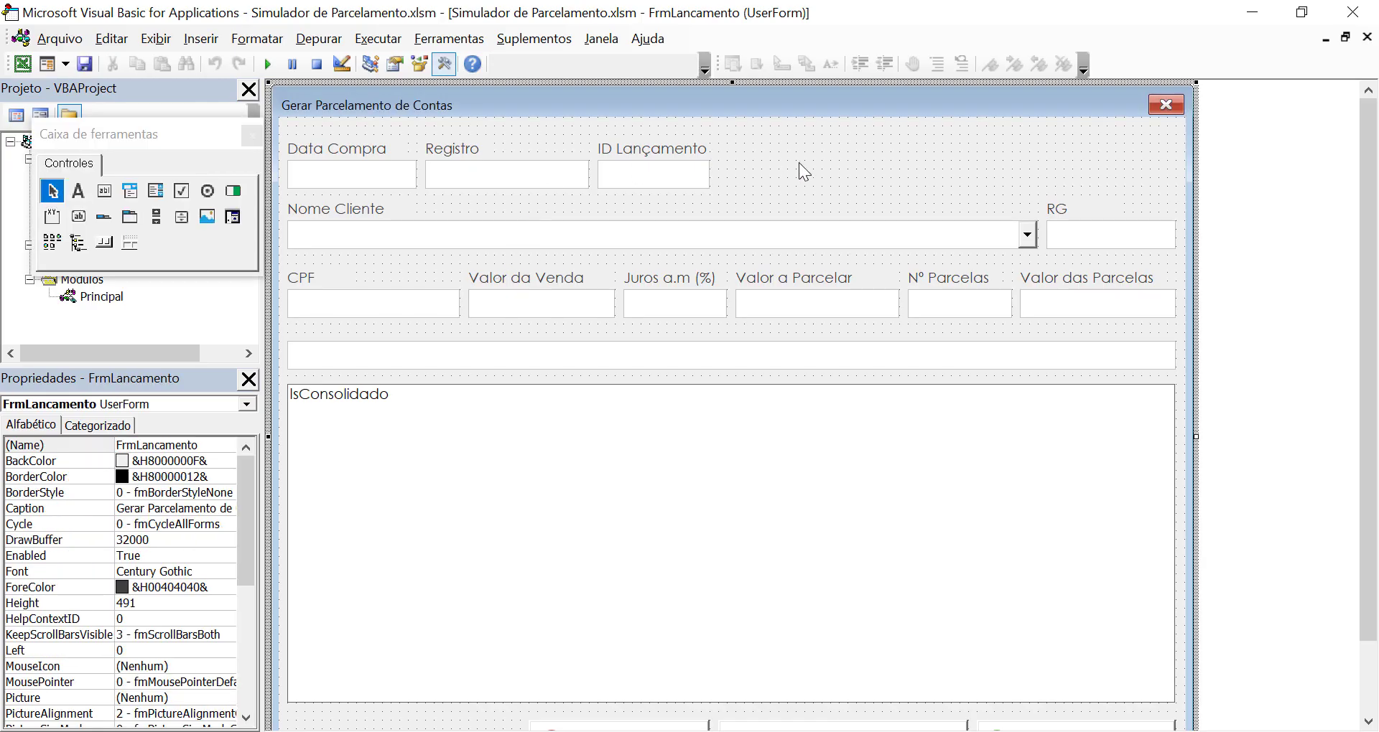
- Open the Salvar Parcelamento Click code and fix the stray characters on the Em aberto line
{"action": "left_click_drag", "start_coordinate": [1366, 603], "coordinate": [1365, 675]}
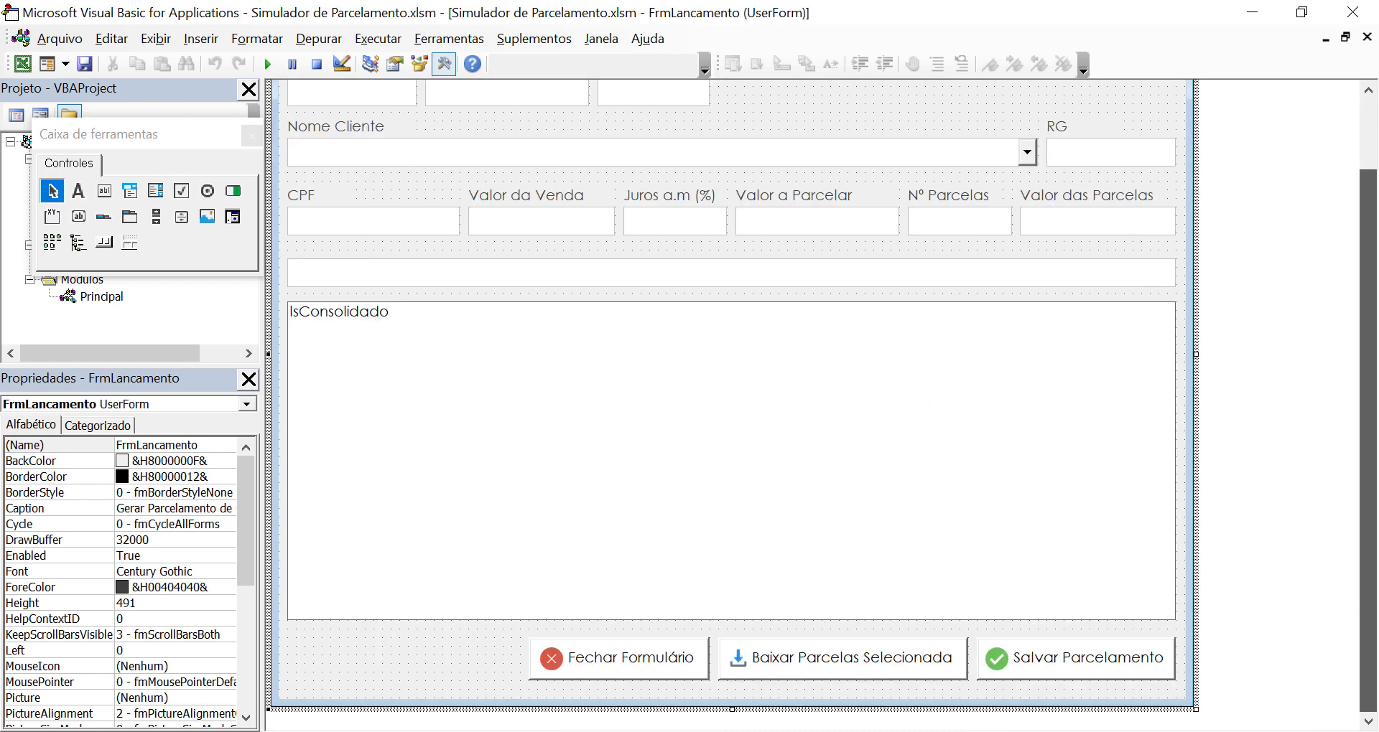
{"action": "double_click", "coordinate": [1102, 675]}
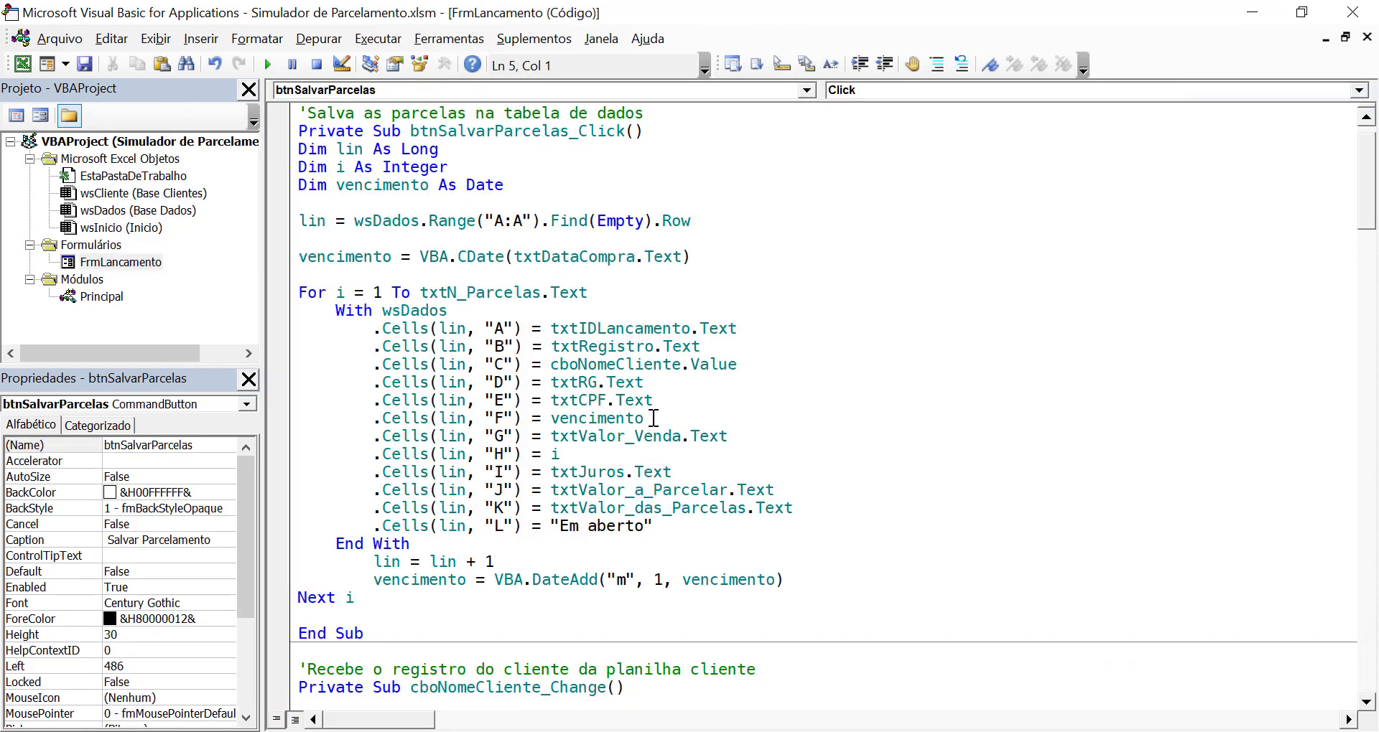
{"action": "left_click", "coordinate": [552, 509]}
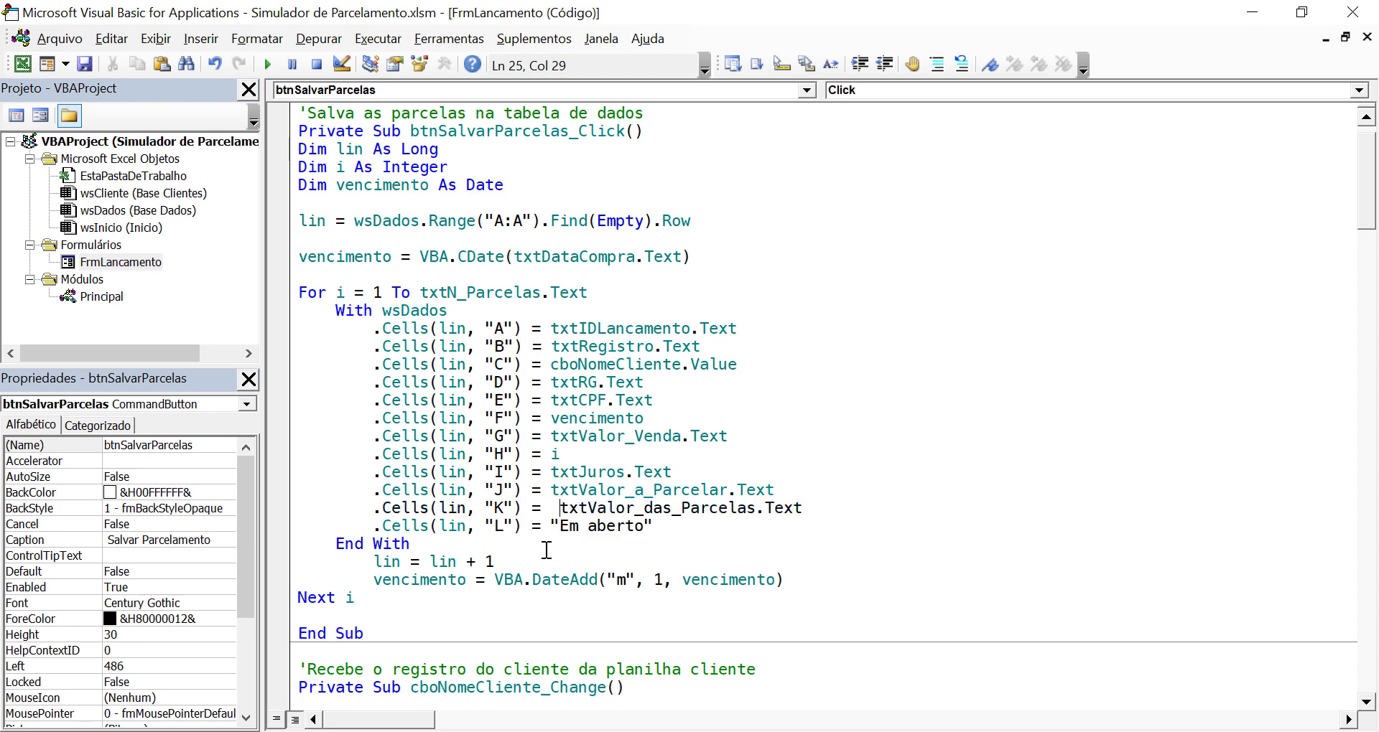
{"action": "key", "text": "Down"}
{"action": "type", "text": "v"}
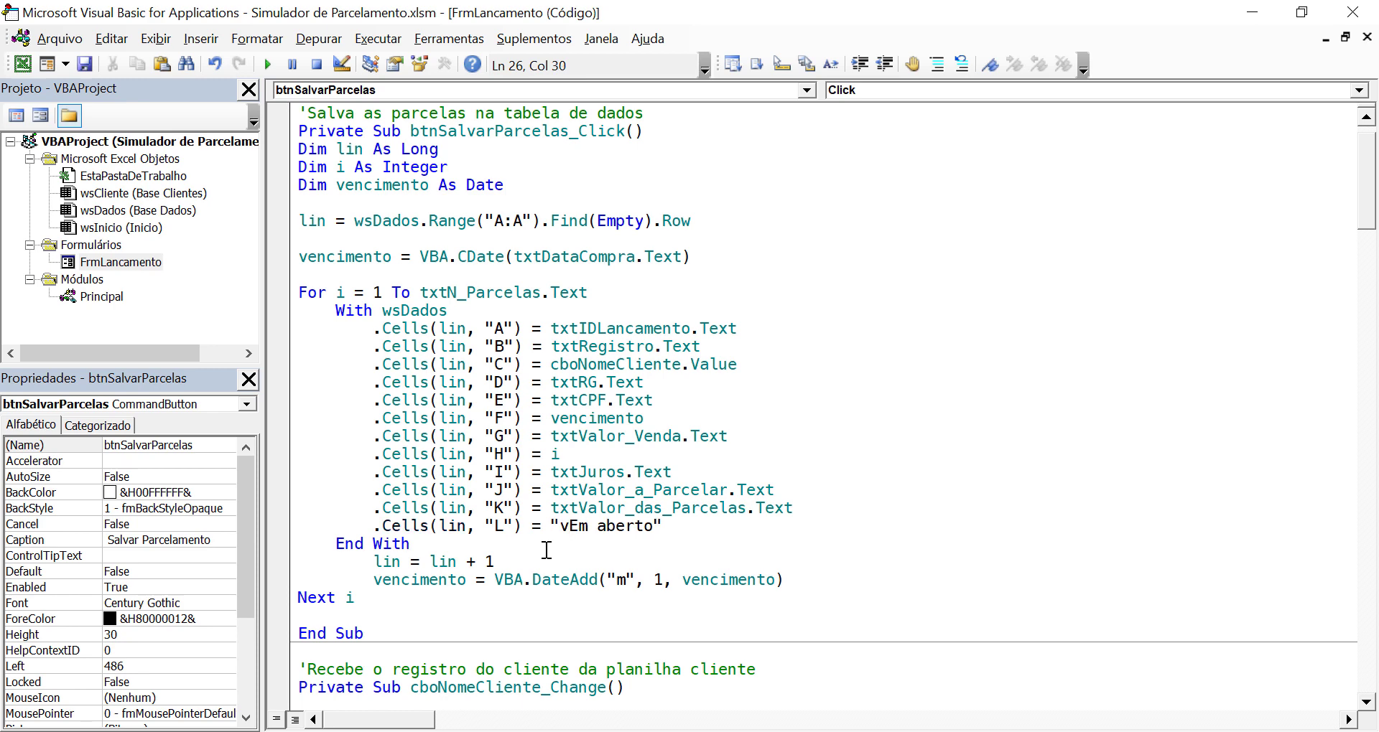
{"action": "key", "text": "BackSpace"}
{"action": "key", "text": "BackSpace"}
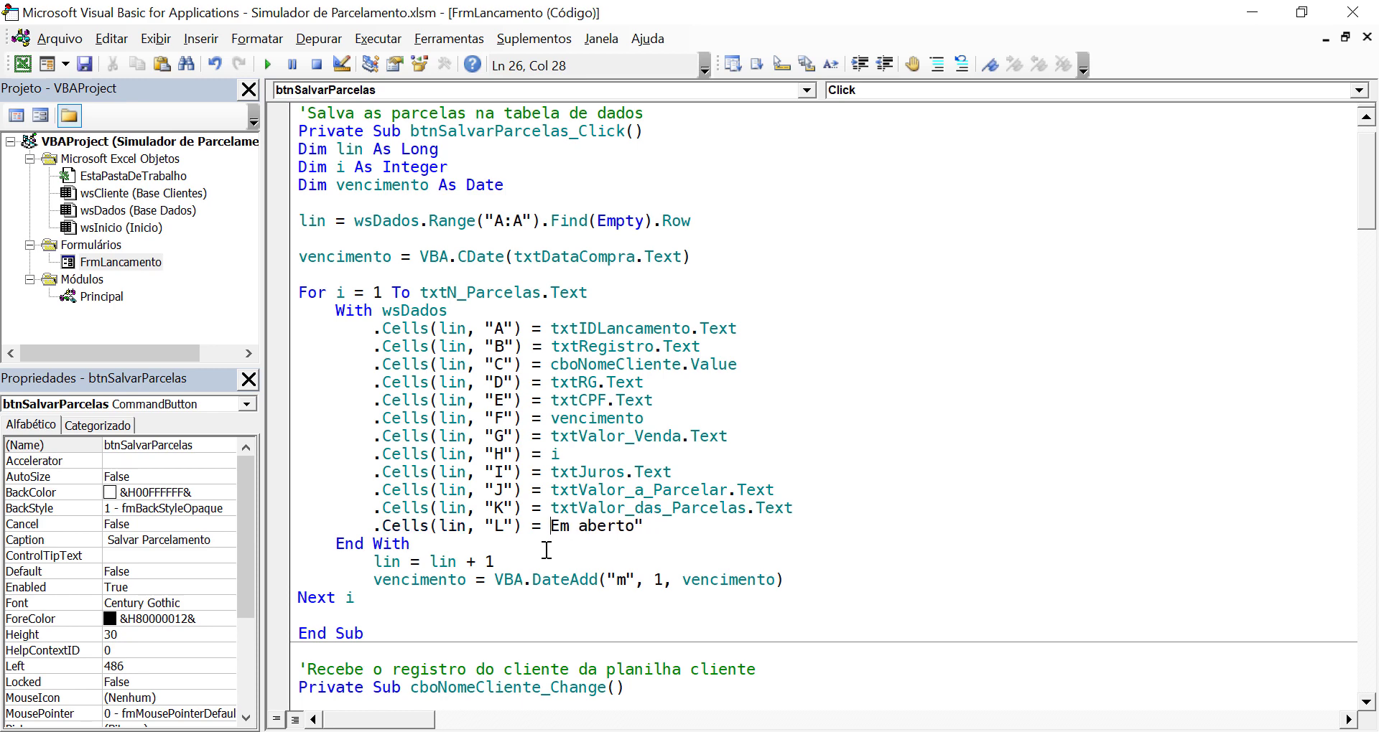
{"action": "type", "text": "\""}
{"action": "key", "text": "Down"}
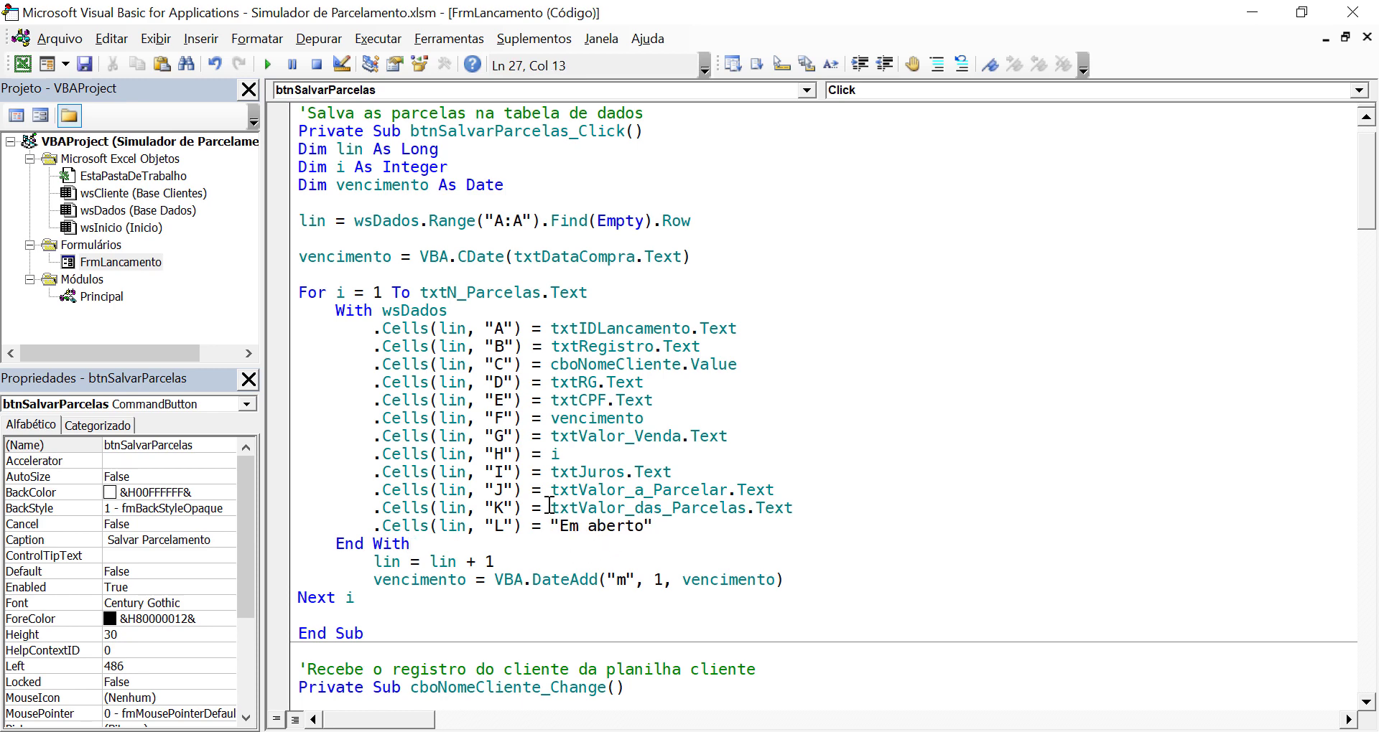
- Wrap the column K txtValor_das_Parcelas value in VBA.CDbl( )
{"action": "left_click", "coordinate": [554, 507]}
{"action": "type", "text": "vba"}
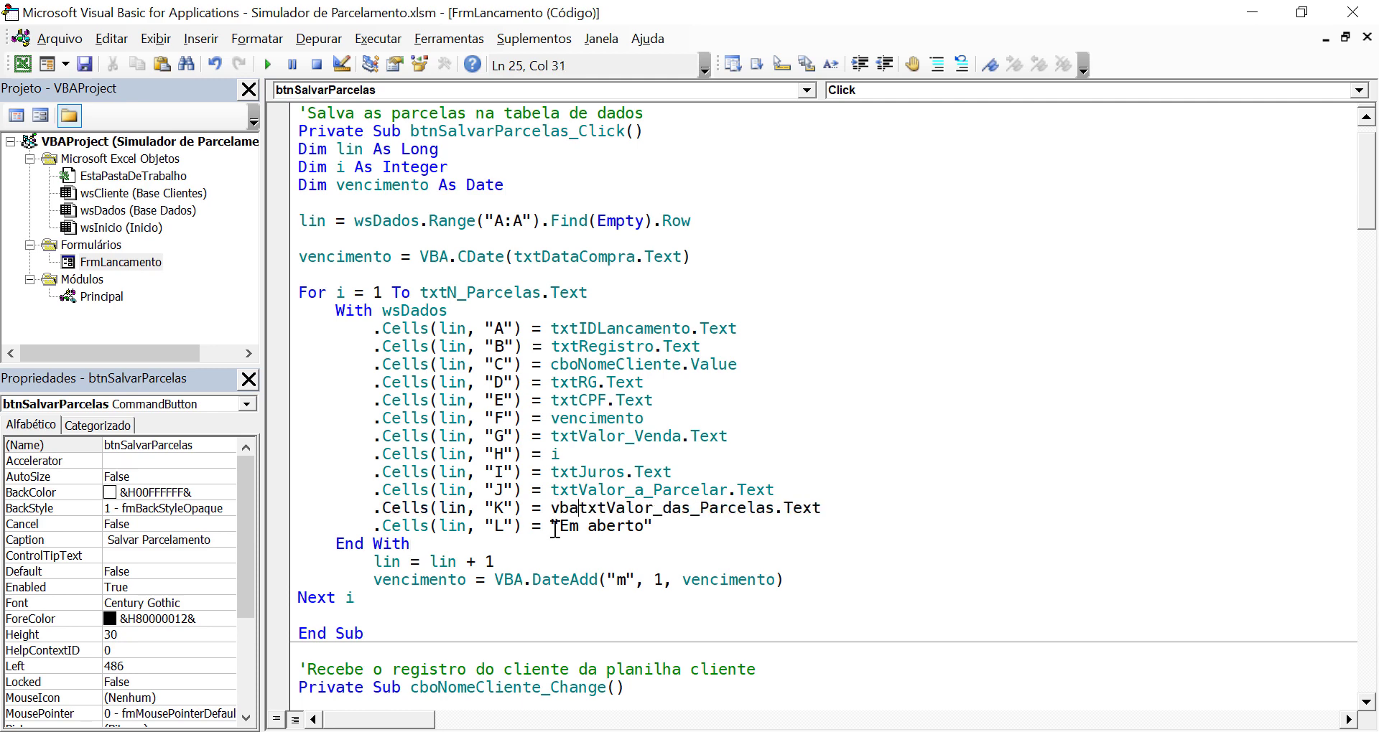
{"action": "type", "text": ".cd"}
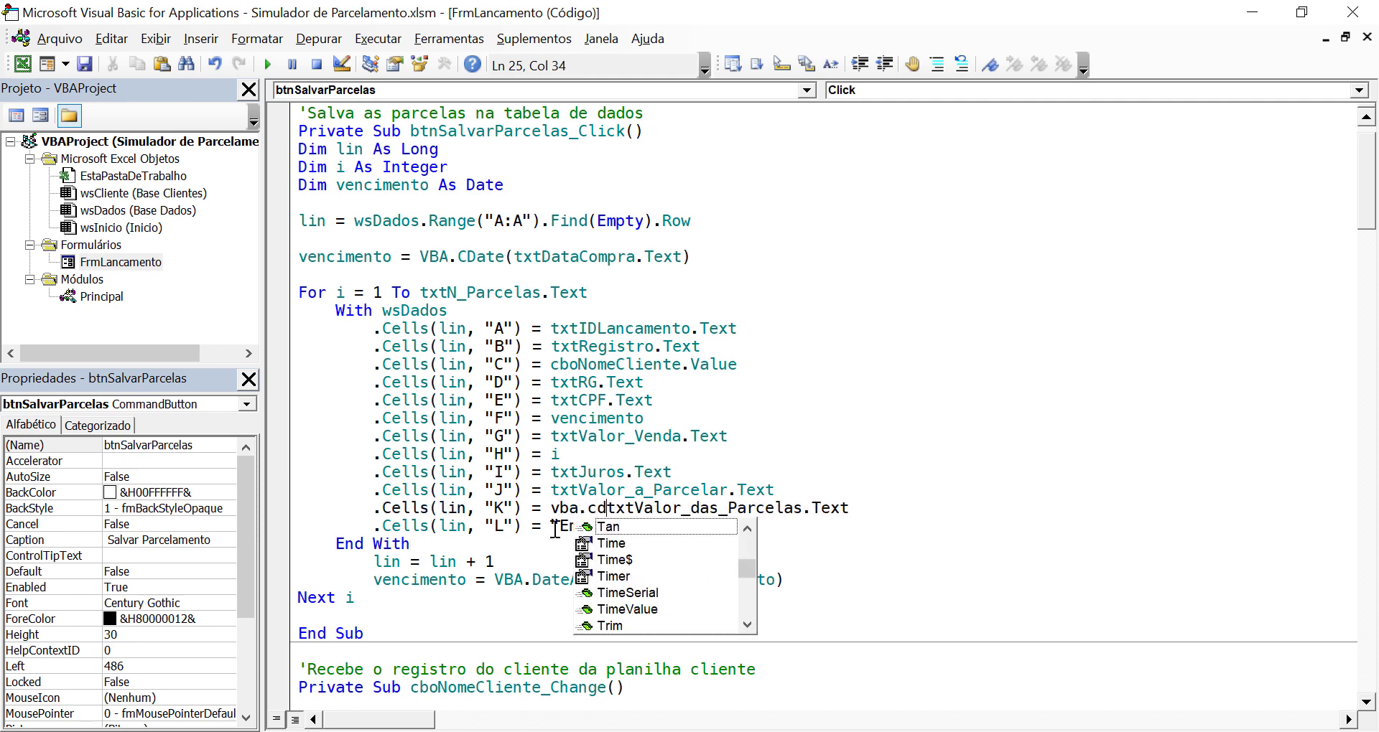
{"action": "type", "text": "bl"}
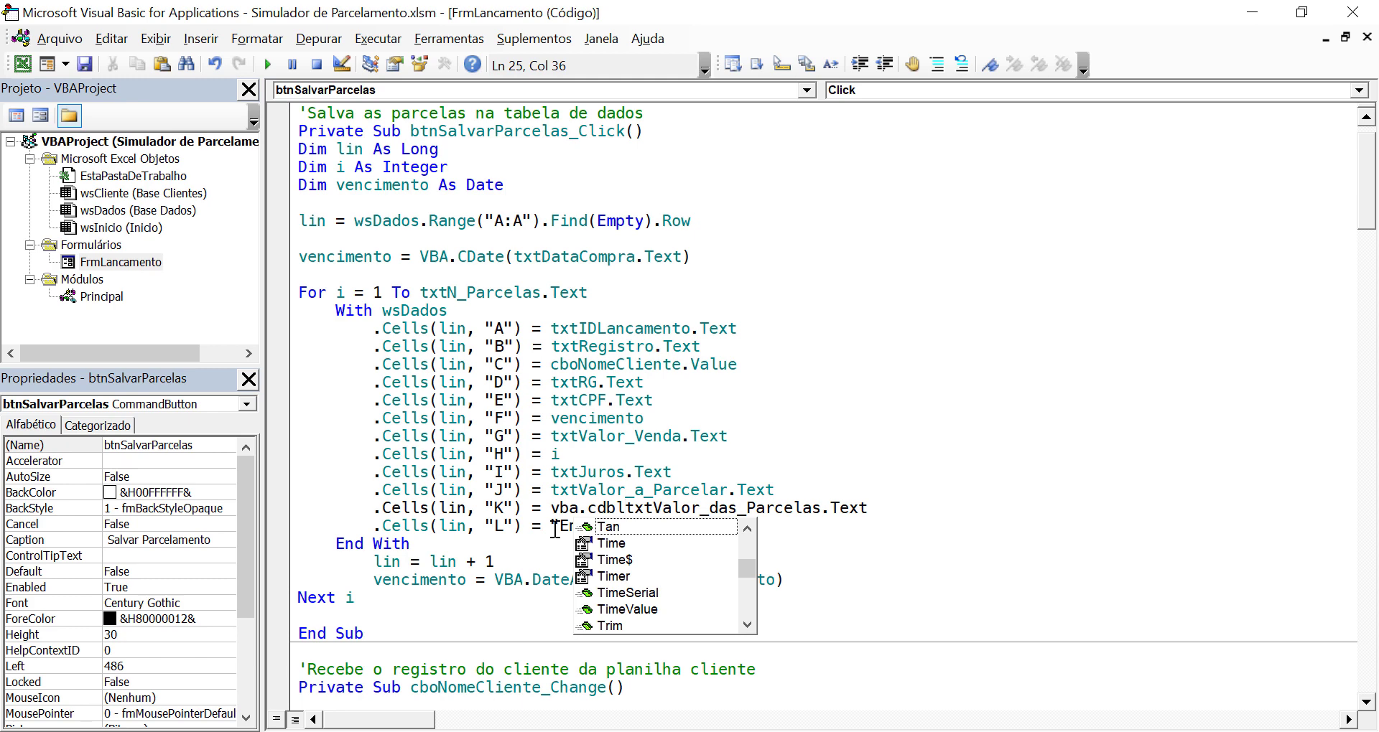
{"action": "type", "text": "("}
{"action": "left_click", "coordinate": [900, 503]}
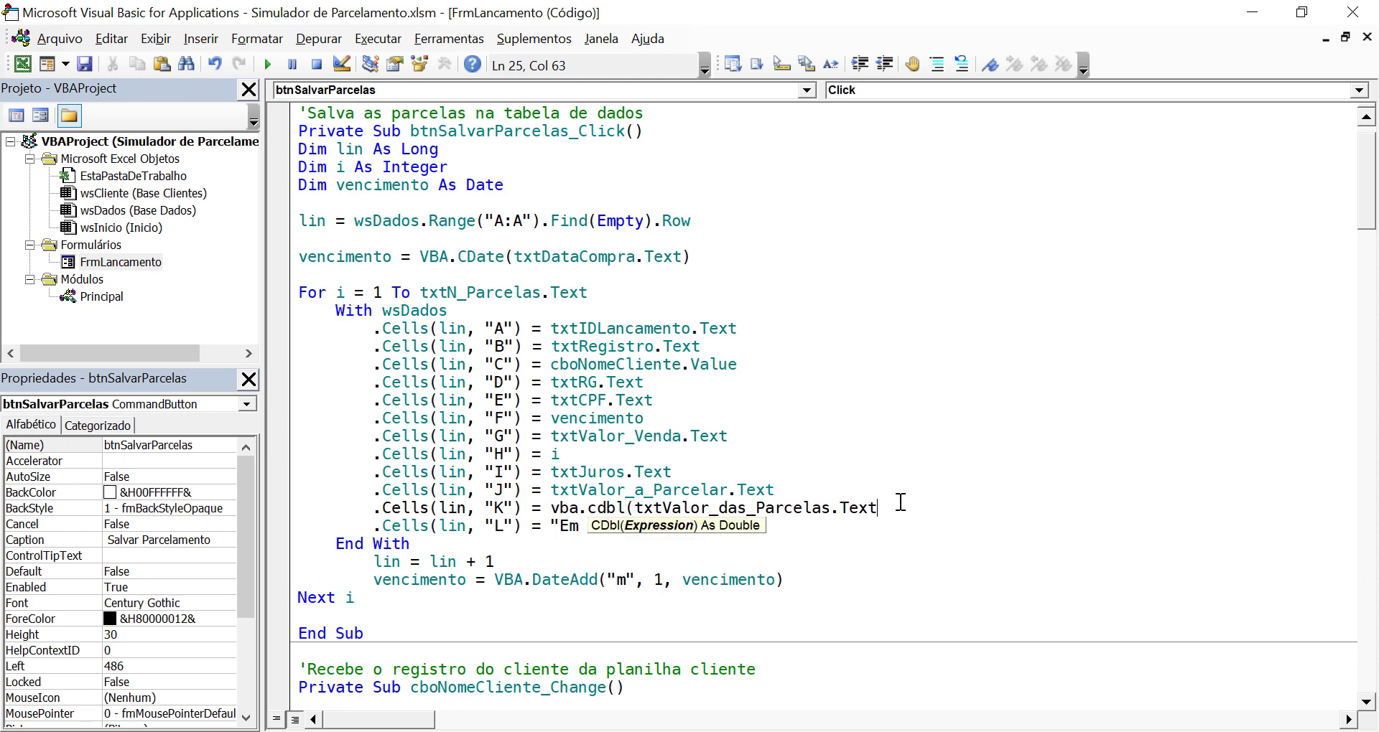
{"action": "type", "text": ")"}
{"action": "left_click_drag", "start_coordinate": [872, 494], "coordinate": [858, 477]}
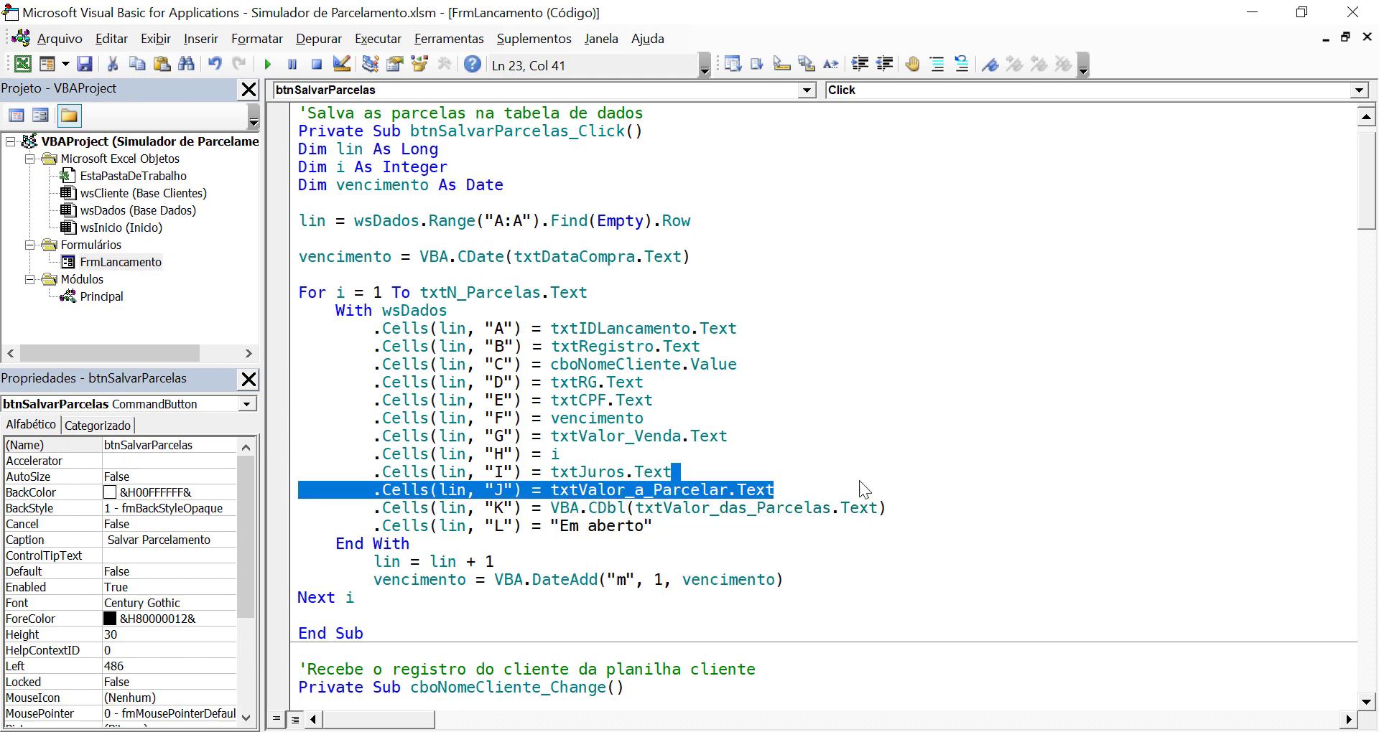
{"action": "mouse_move", "coordinate": [625, 508]}
{"action": "left_mouse_down"}
{"action": "mouse_move", "coordinate": [567, 490]}
{"action": "mouse_move", "coordinate": [596, 512]}
{"action": "mouse_move", "coordinate": [555, 517]}
{"action": "left_mouse_up"}
{"action": "left_click", "coordinate": [643, 507]}
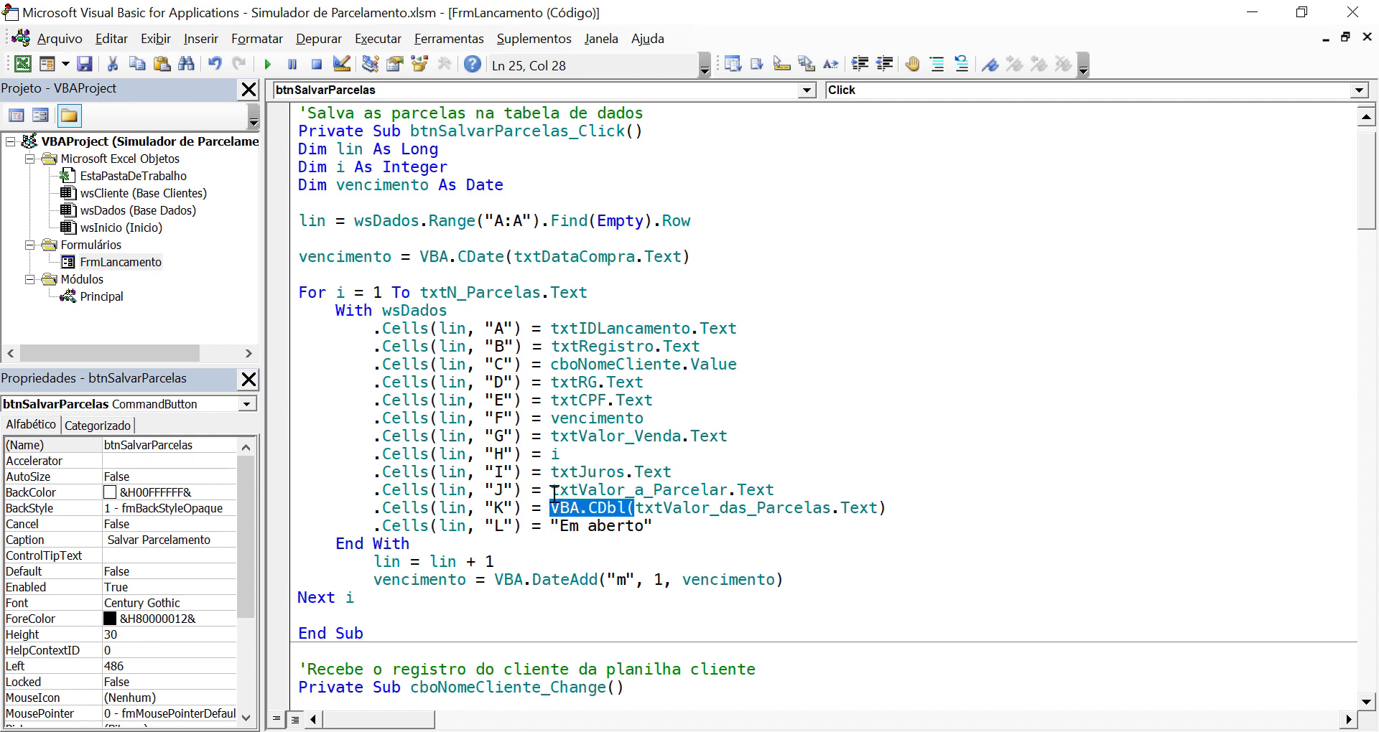
- Wrap the column J to-finance and column G sale values in VBA.CDbl( ) too
{"action": "left_click", "coordinate": [551, 491]}
{"action": "type", "text": "VBA.CDbl("}
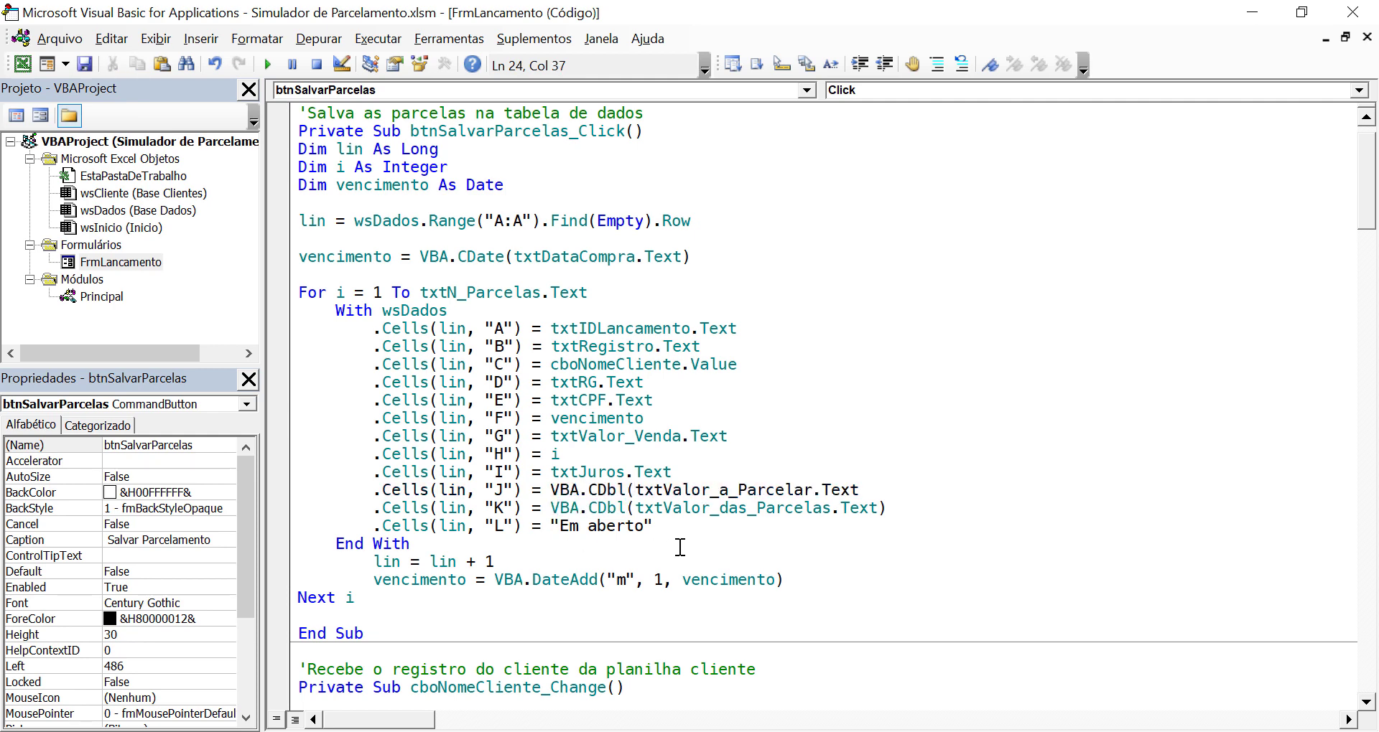
{"action": "left_click", "coordinate": [907, 486]}
{"action": "type", "text": ")"}
{"action": "left_click", "coordinate": [845, 467]}
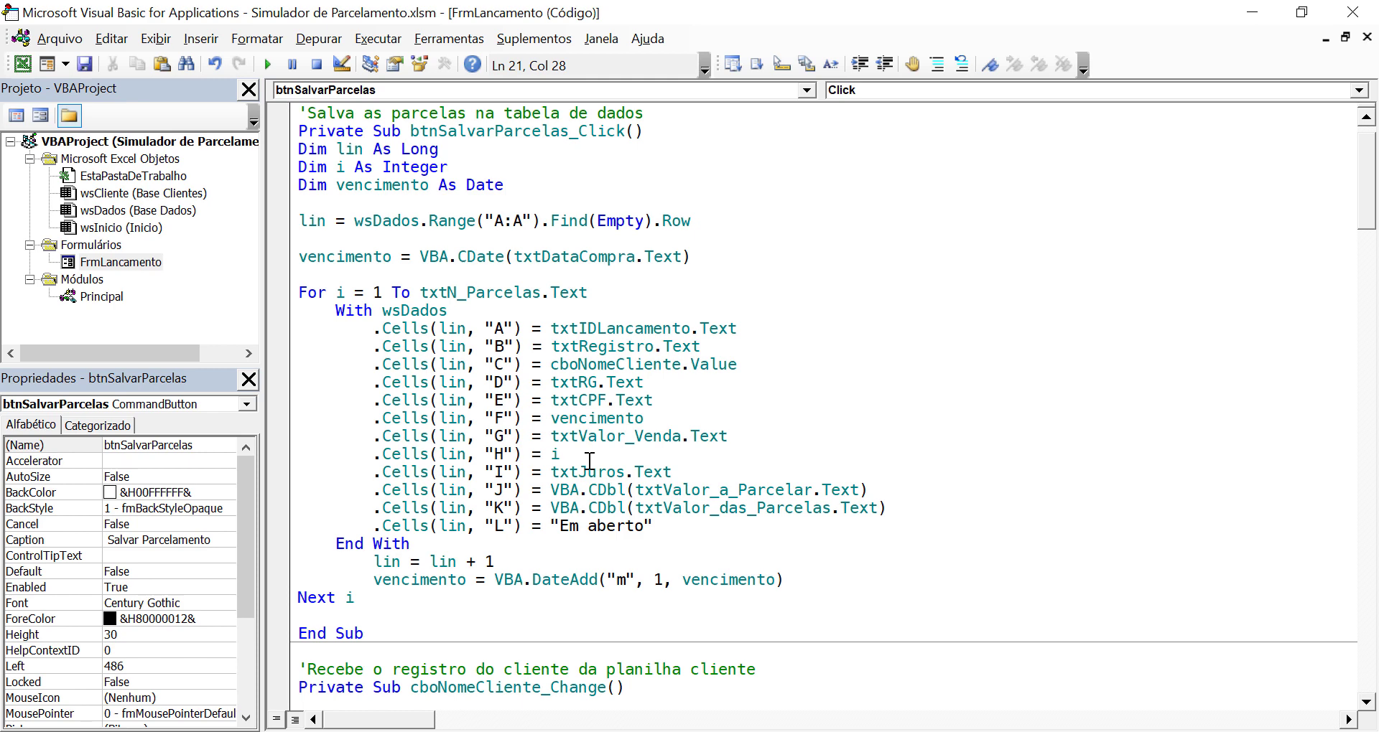
{"action": "type", "text": "VBA.CDbl("}
{"action": "left_click", "coordinate": [811, 436]}
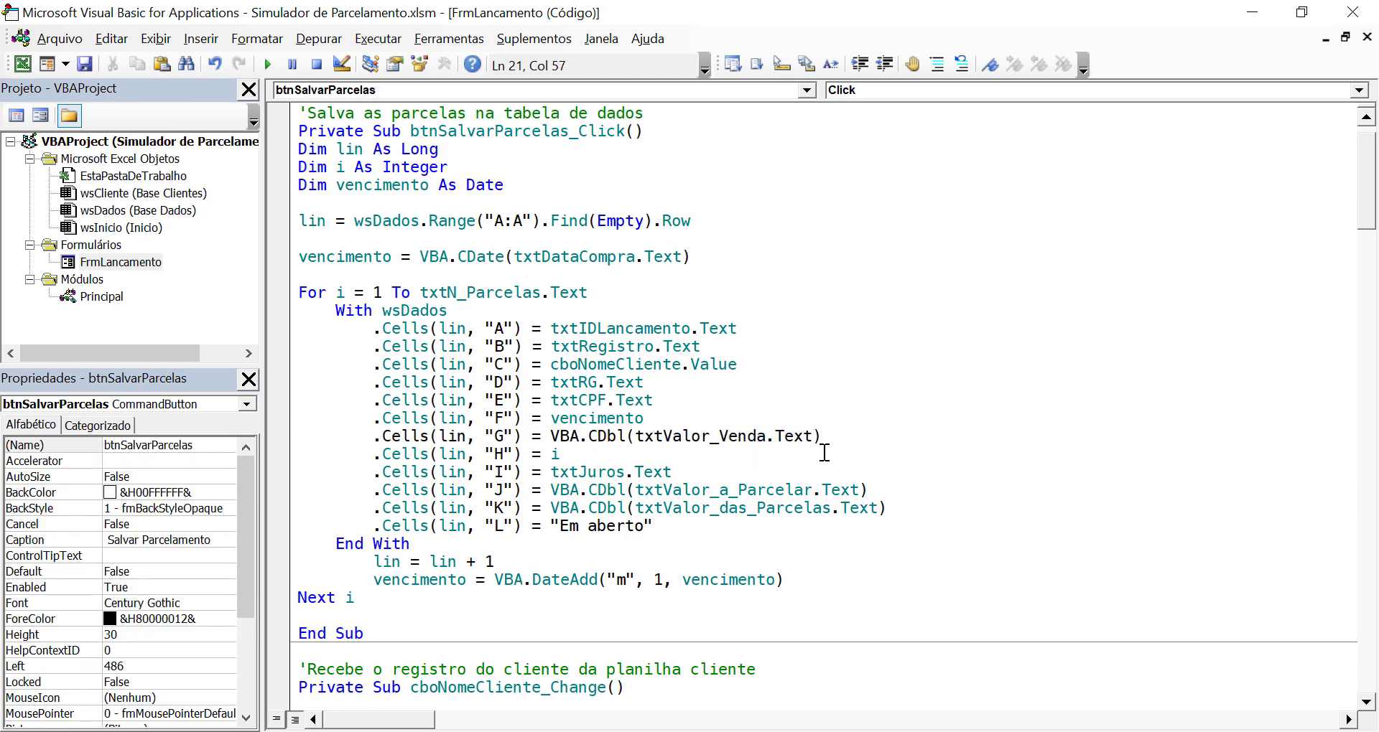
{"action": "left_click", "coordinate": [797, 386]}
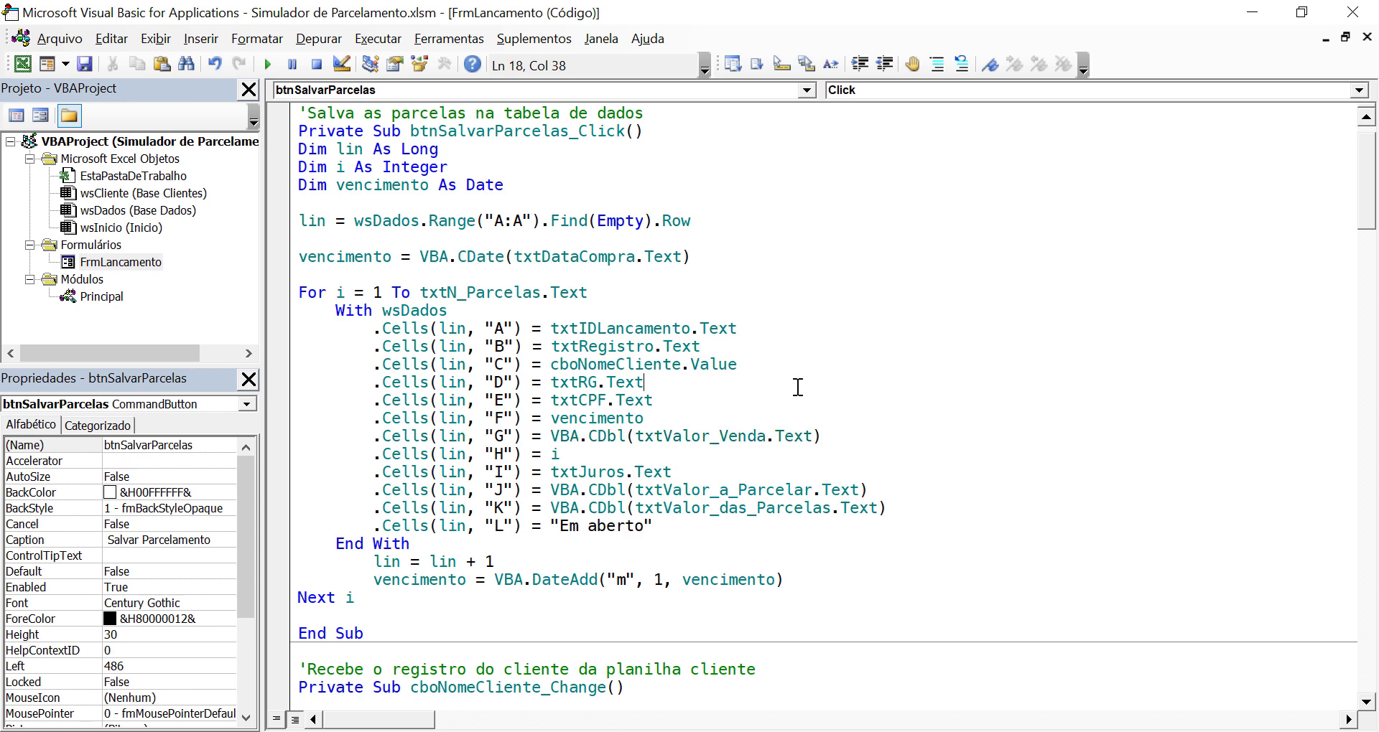
- Wrap txtJuros.Text on the column I line in VBA.Val( )
{"action": "left_click", "coordinate": [551, 471]}
{"action": "type", "text": "v"}
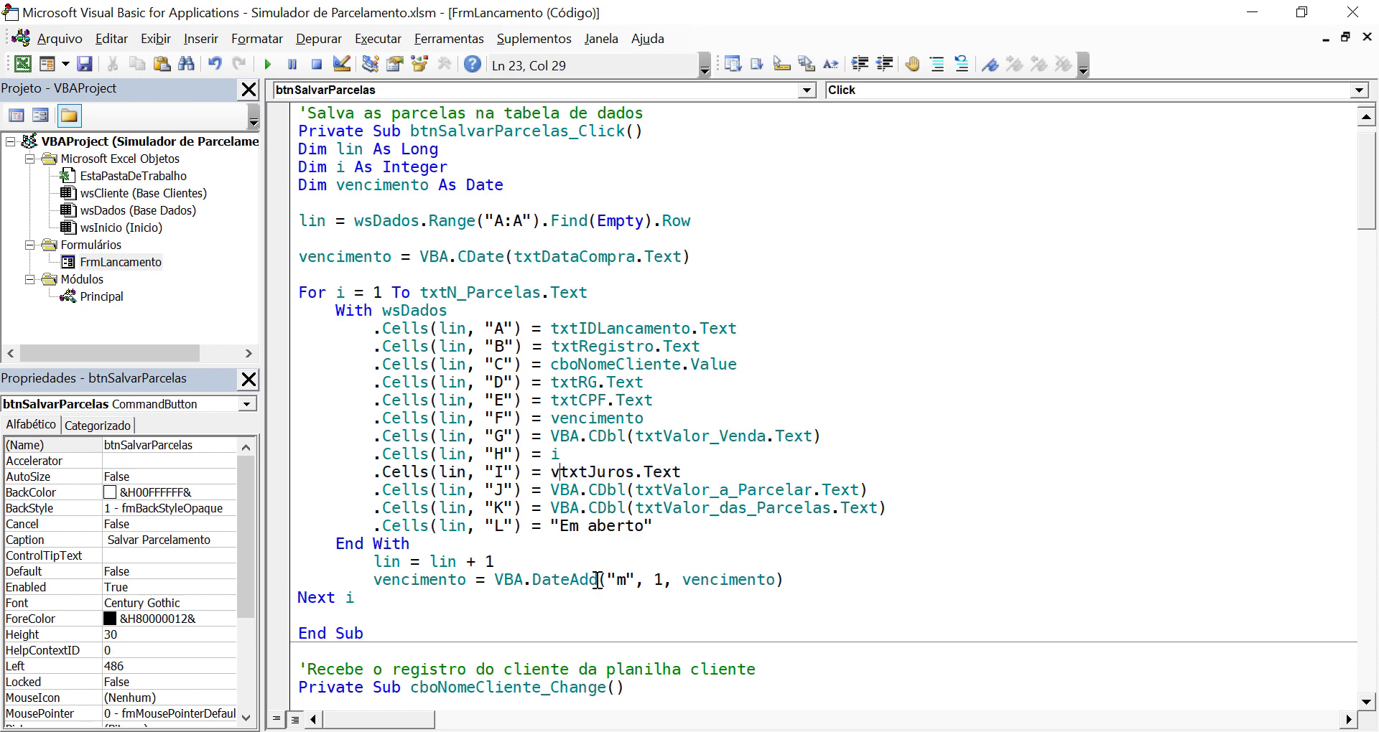
{"action": "type", "text": "ba.v"}
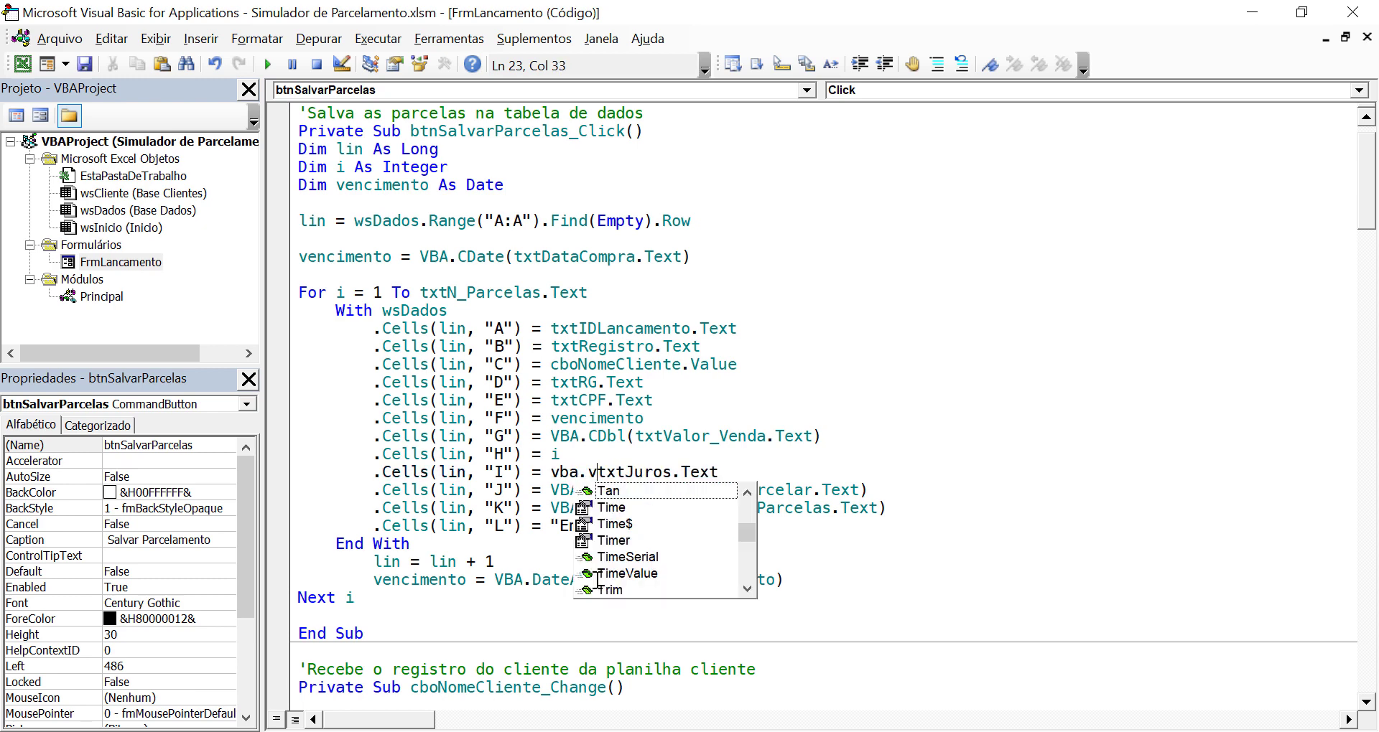
{"action": "type", "text": "al"}
{"action": "type", "text": "("}
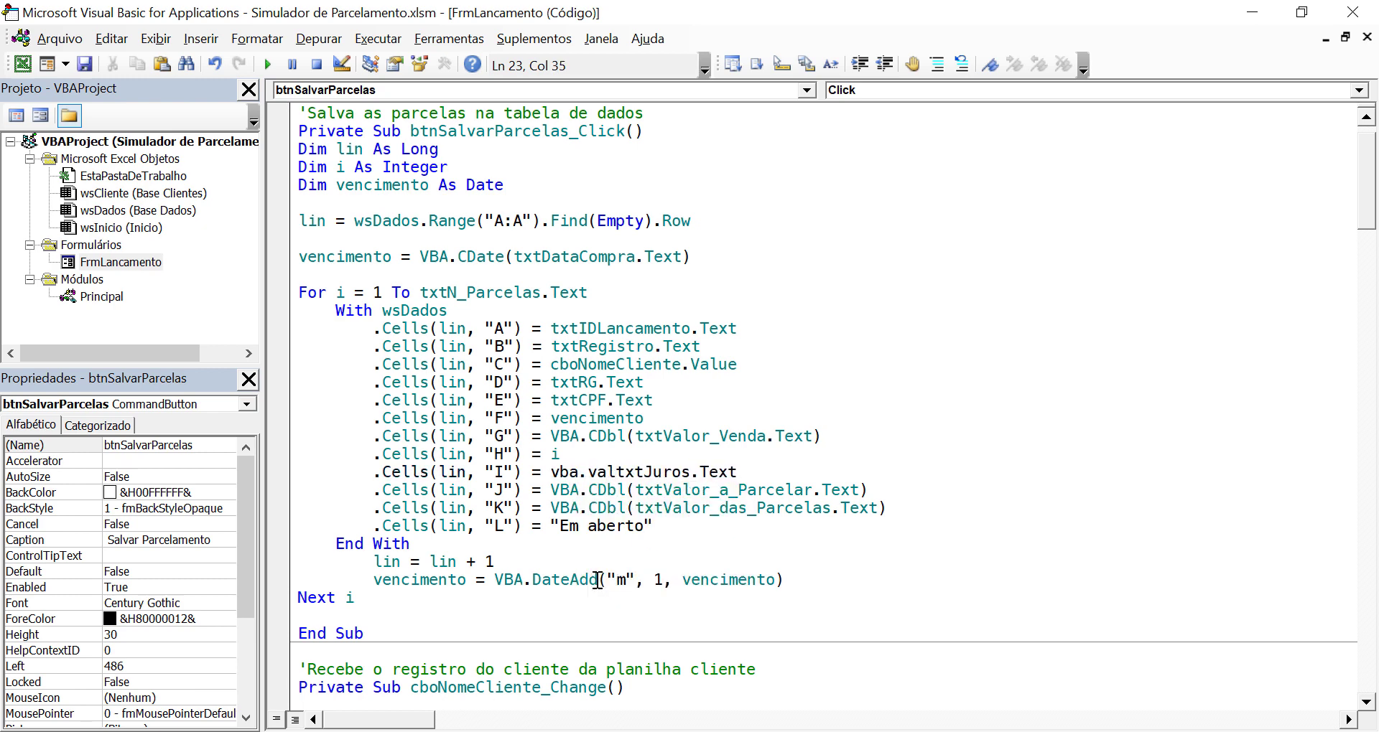
{"action": "left_click", "coordinate": [771, 472]}
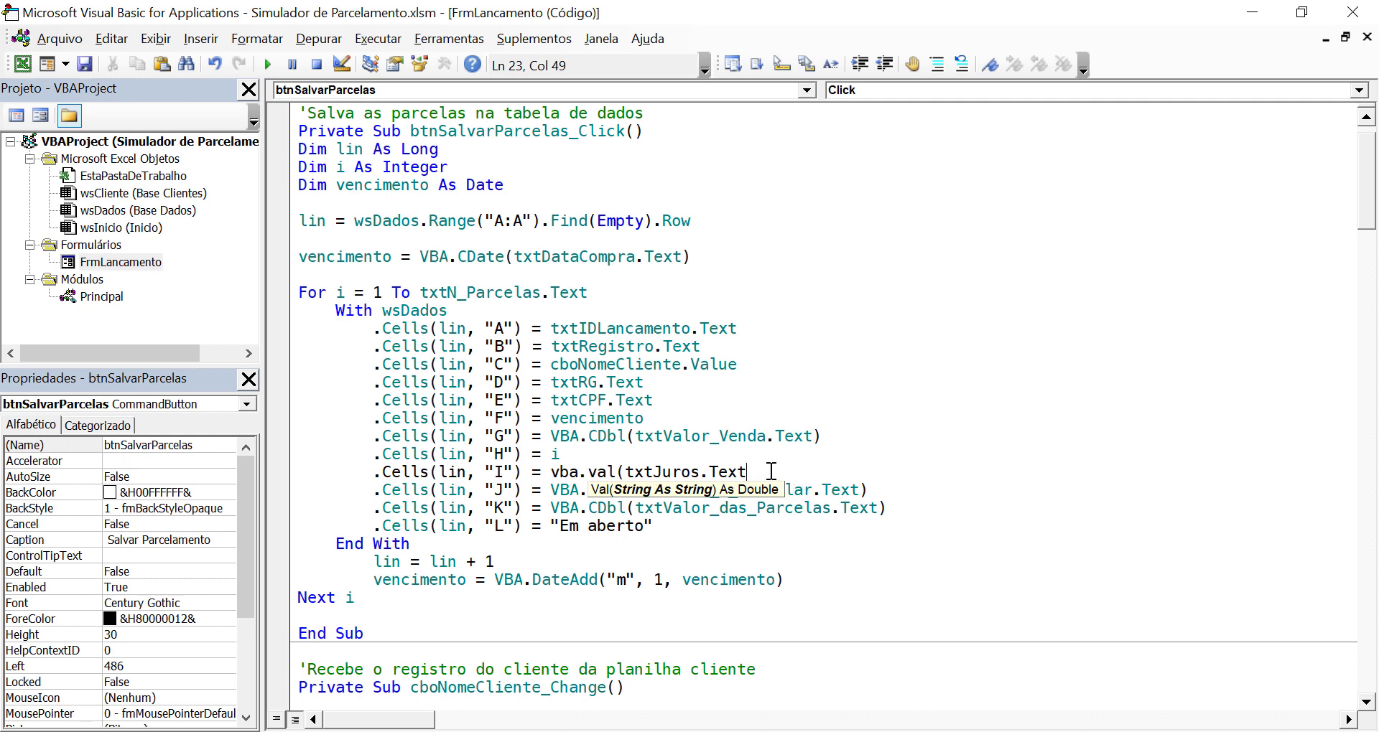
{"action": "type", "text": ")"}
{"action": "left_click", "coordinate": [871, 584]}
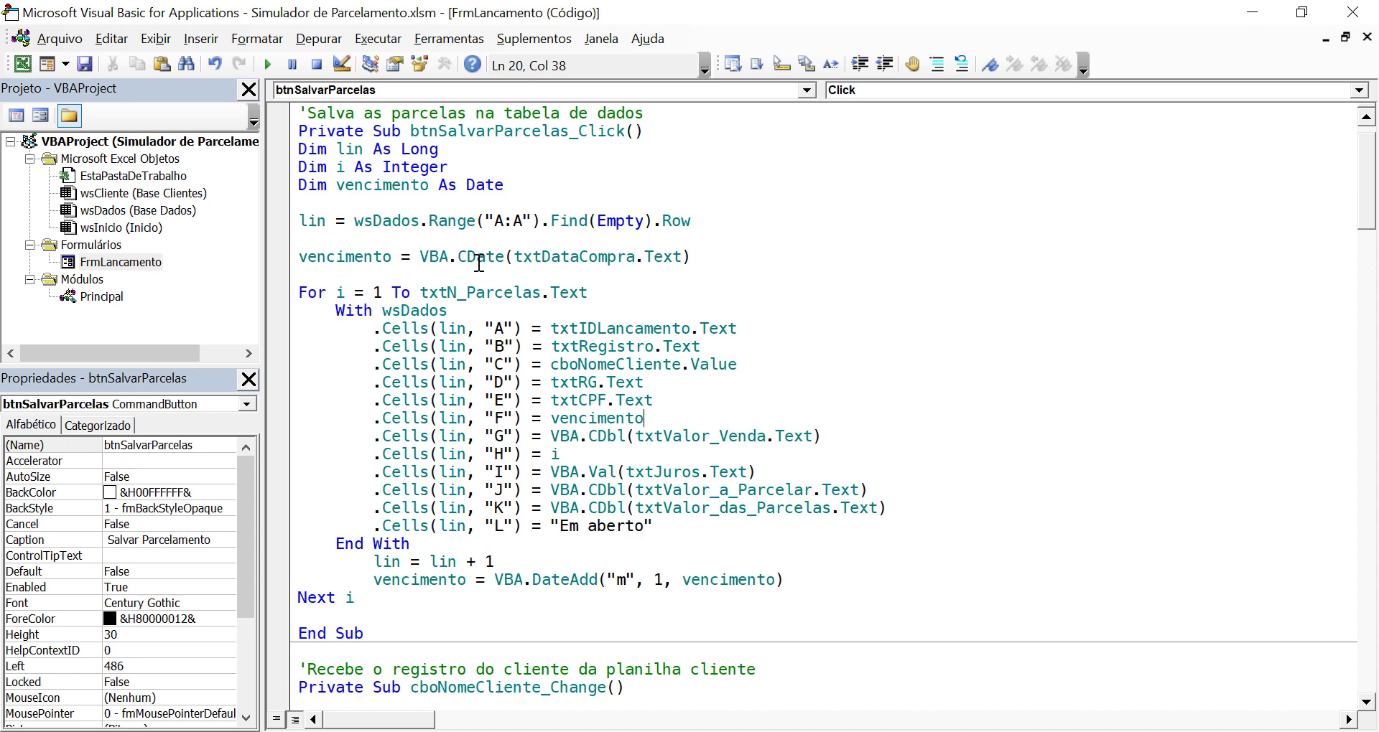
- Reopen the FrmLancamento form design and run the form
{"action": "left_click", "coordinate": [24, 63]}
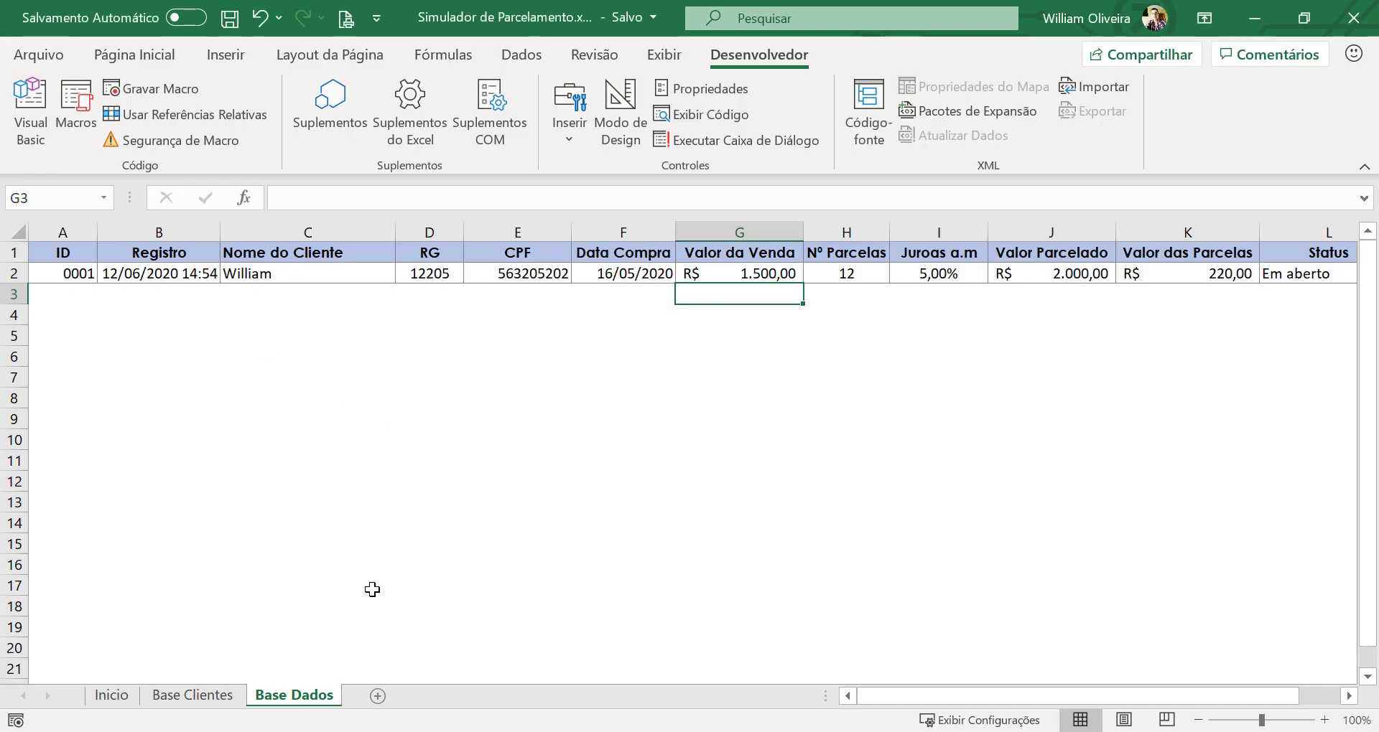
{"action": "left_click", "coordinate": [31, 107]}
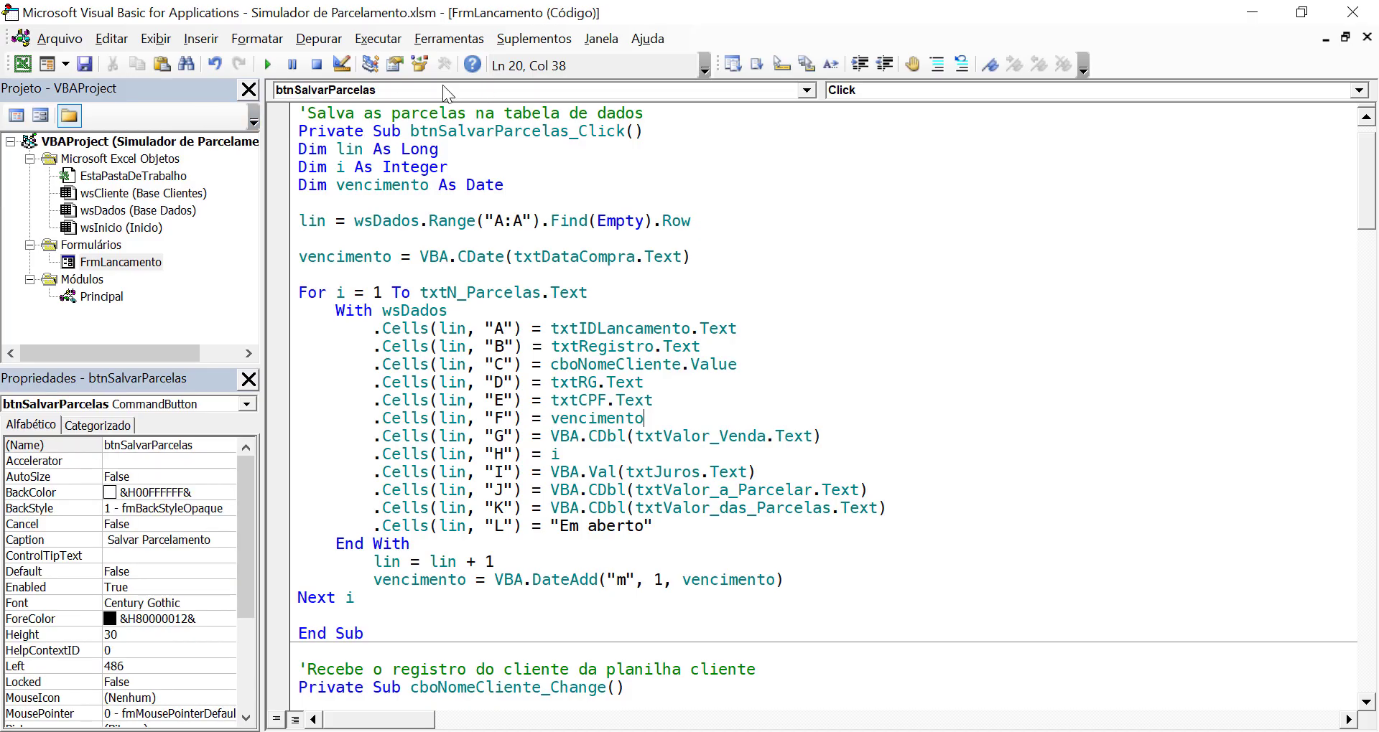
{"action": "double_click", "coordinate": [118, 263]}
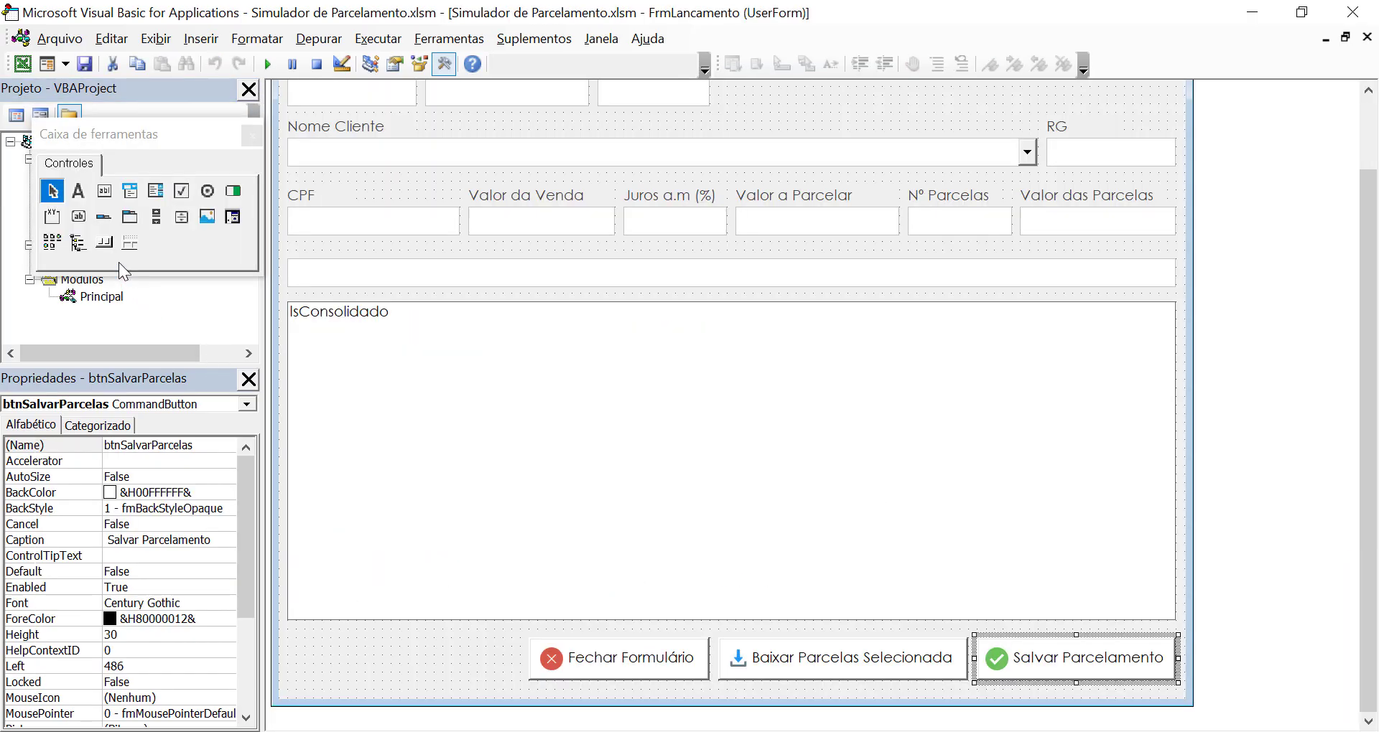
{"action": "left_click", "coordinate": [269, 68]}
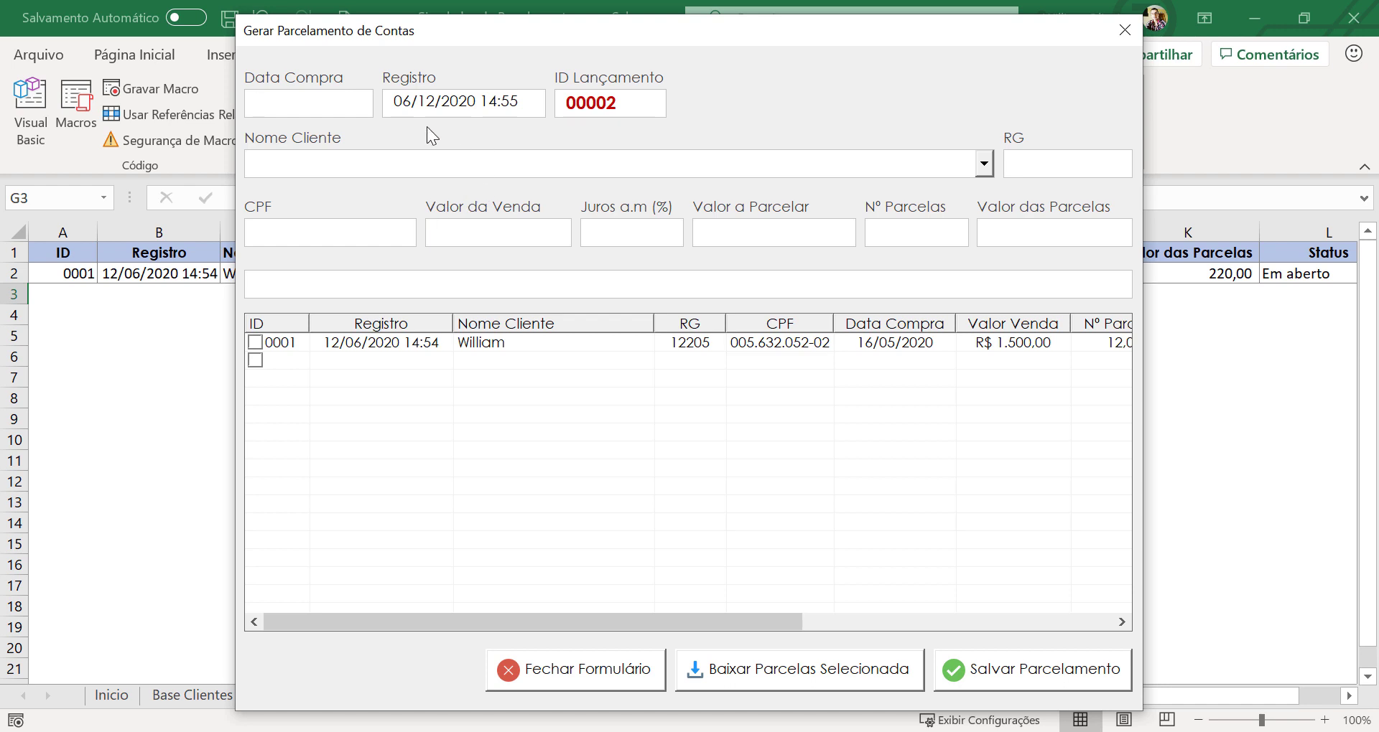
- Save a plan dated 12/06/2020 for the second client at 5% interest over 6 installments, then close
{"action": "type", "text": "12/06/"}
{"action": "type", "text": "2020"}
{"action": "left_click", "coordinate": [984, 163]}
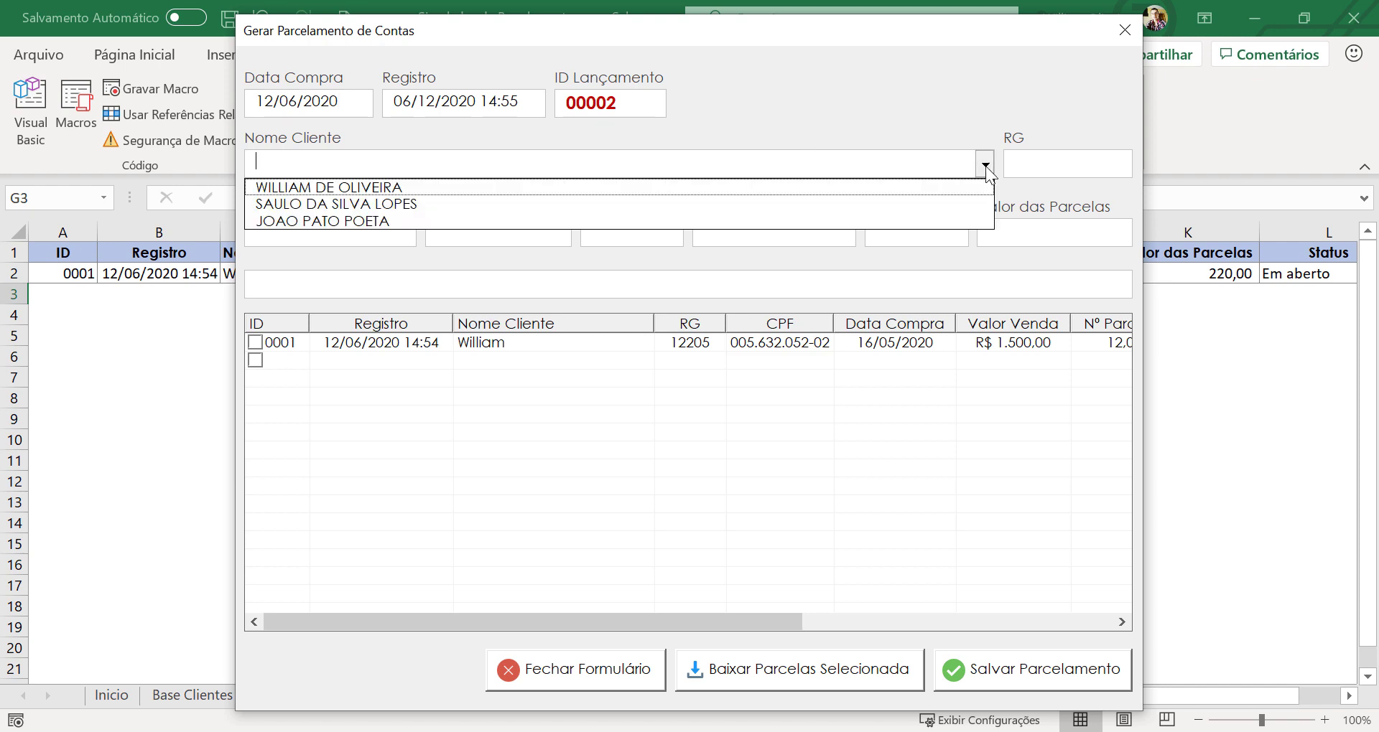
{"action": "left_click", "coordinate": [618, 201]}
{"action": "left_click", "coordinate": [465, 231]}
{"action": "type", "text": "1230"}
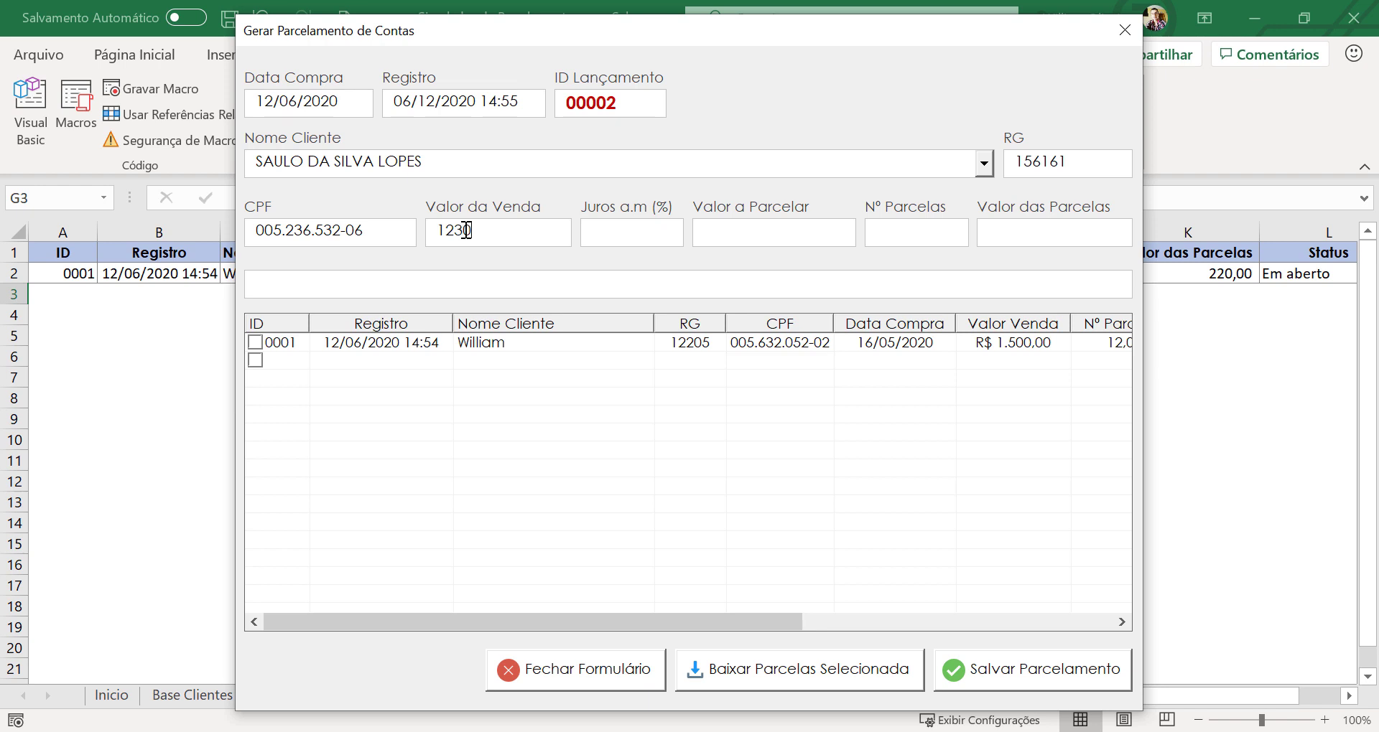
{"action": "key", "text": "Tab"}
{"action": "type", "text": "5"}
{"action": "key", "text": "Tab"}
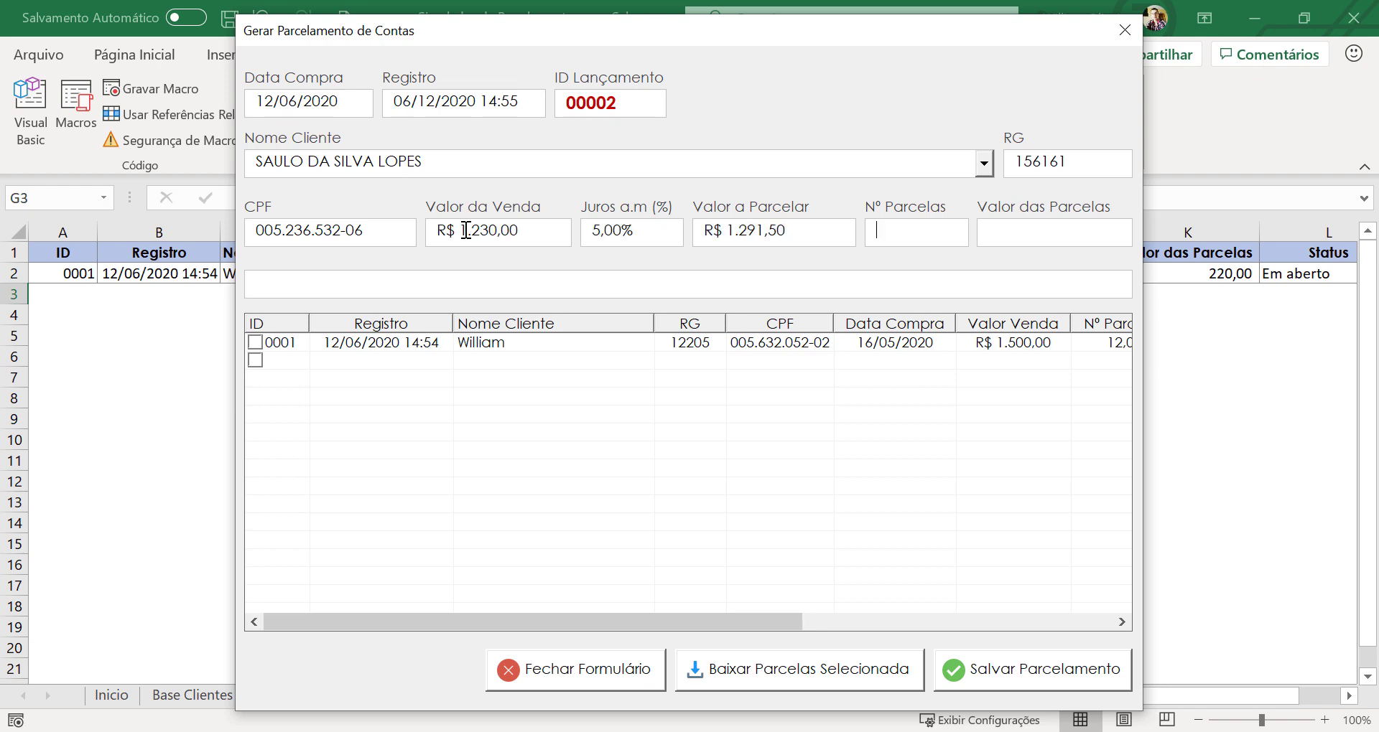
{"action": "type", "text": "6"}
{"action": "key", "text": "Tab"}
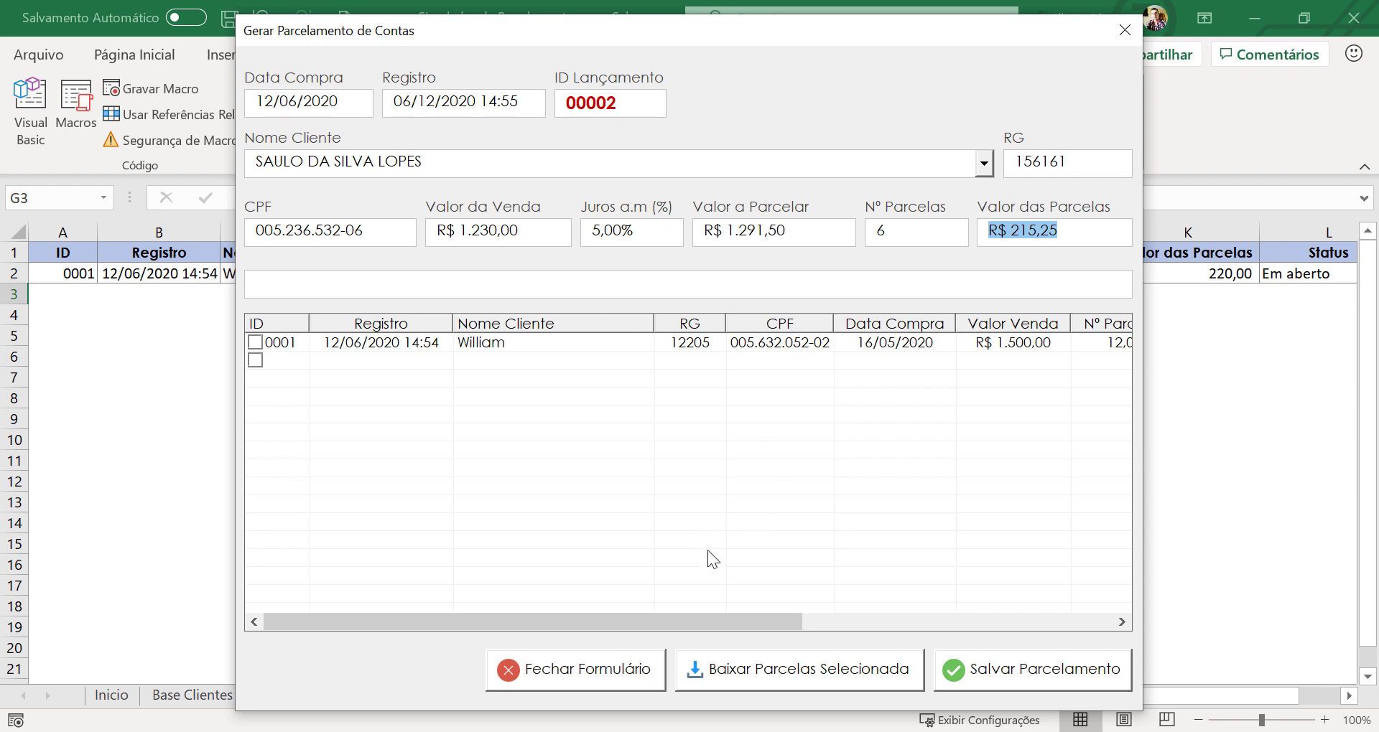
{"action": "left_click", "coordinate": [1001, 678]}
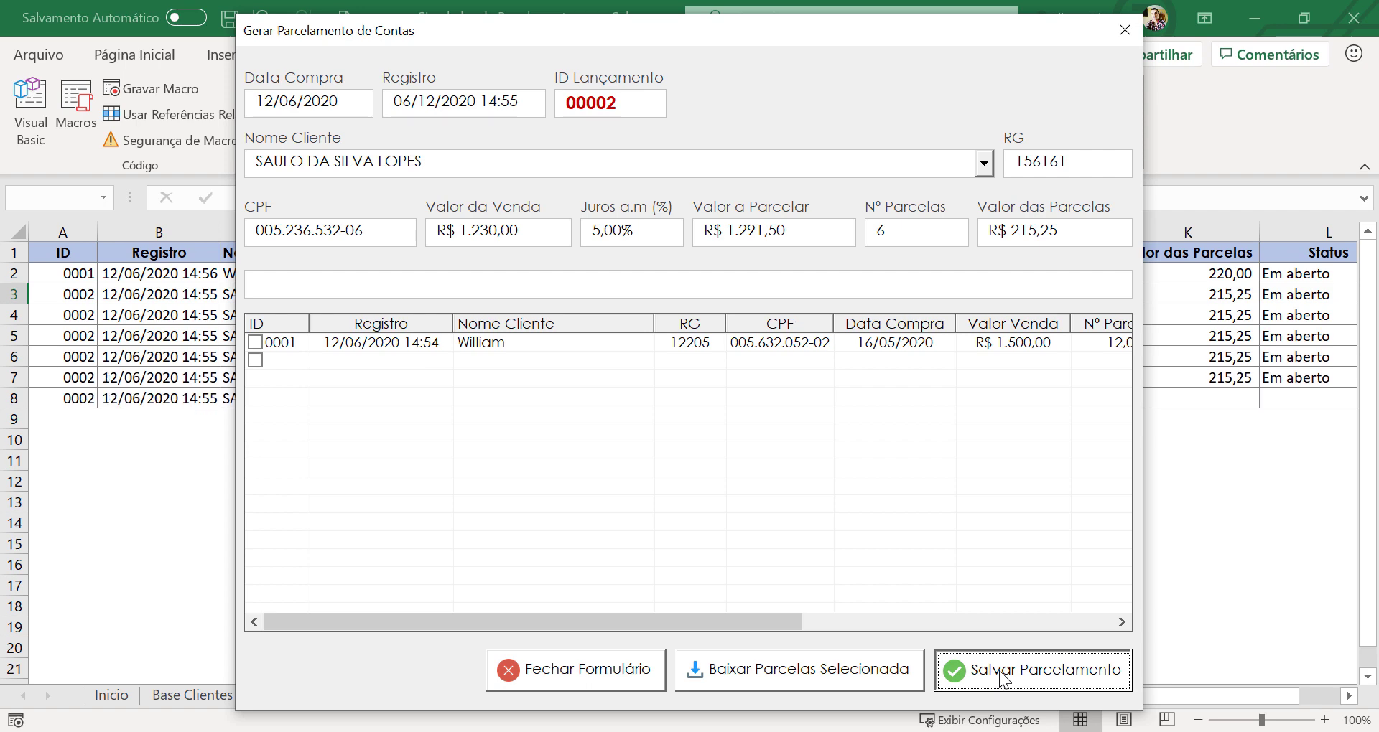
{"action": "left_click", "coordinate": [1124, 30]}
- Check the interest values in cells I3, I4, I7 and I8 on Base Dados
{"action": "left_click", "coordinate": [22, 64]}
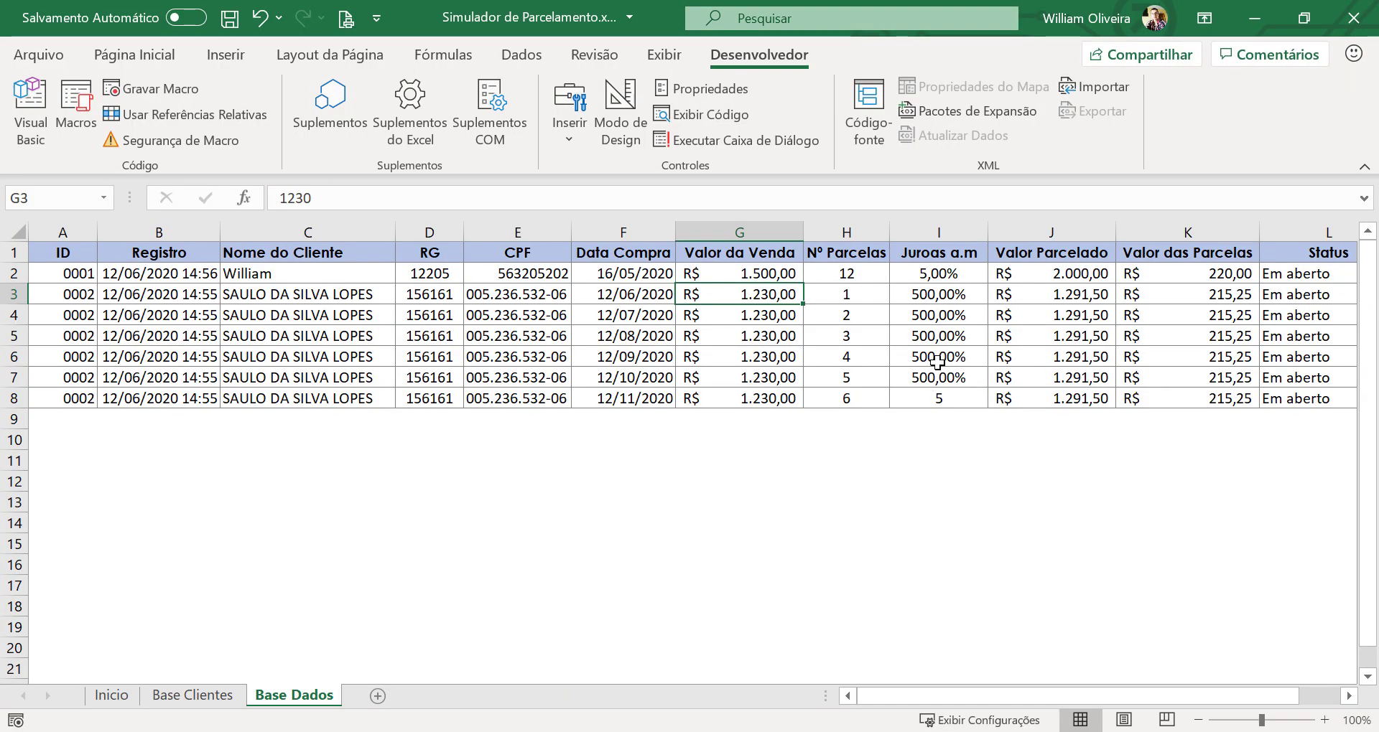
{"action": "left_click", "coordinate": [955, 296]}
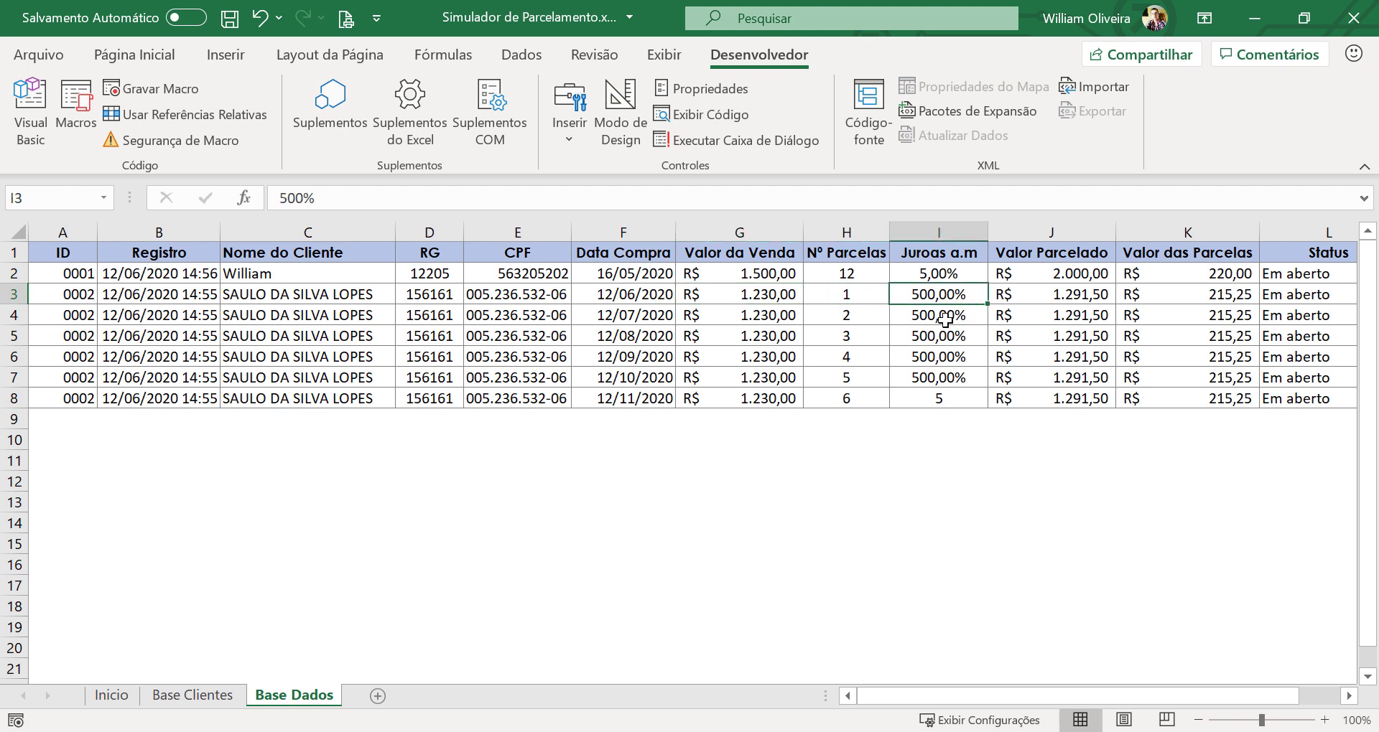
{"action": "left_click", "coordinate": [946, 321]}
{"action": "left_click", "coordinate": [945, 386]}
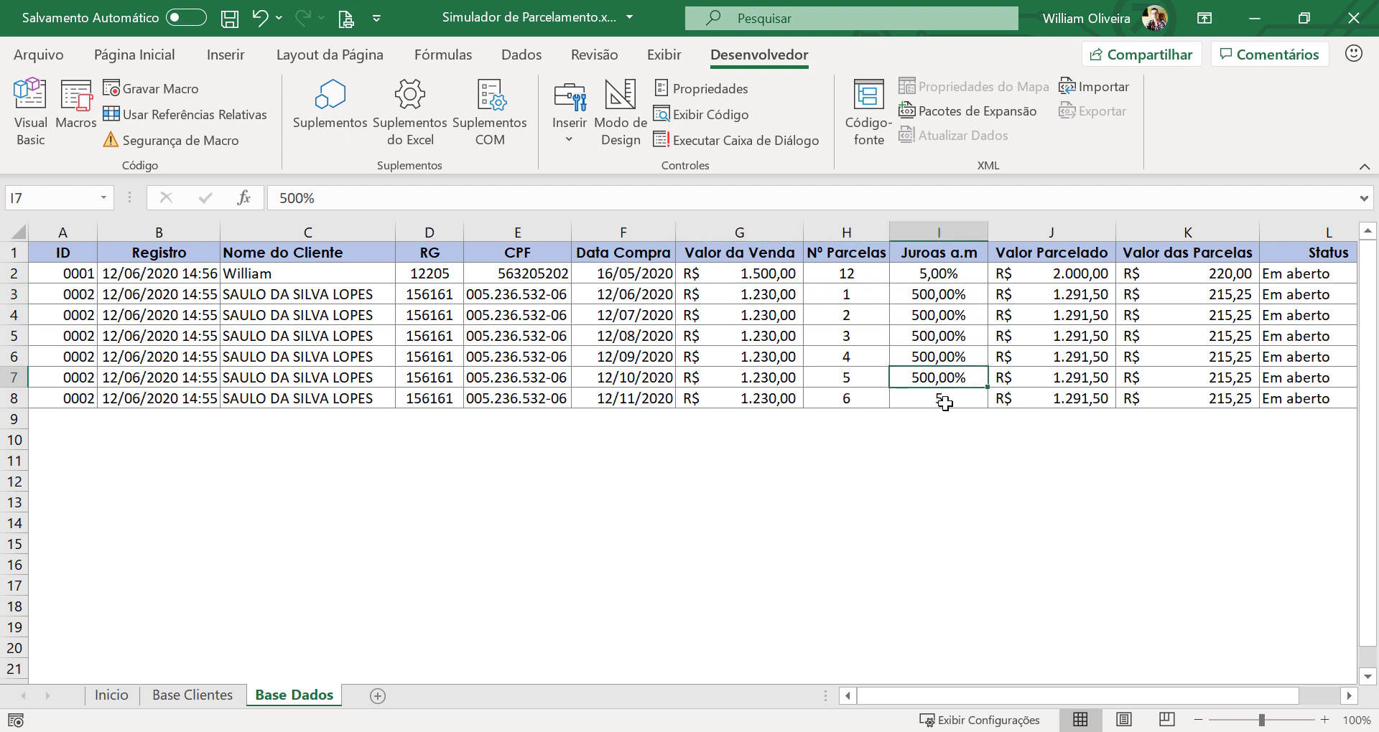
{"action": "left_click", "coordinate": [942, 402]}
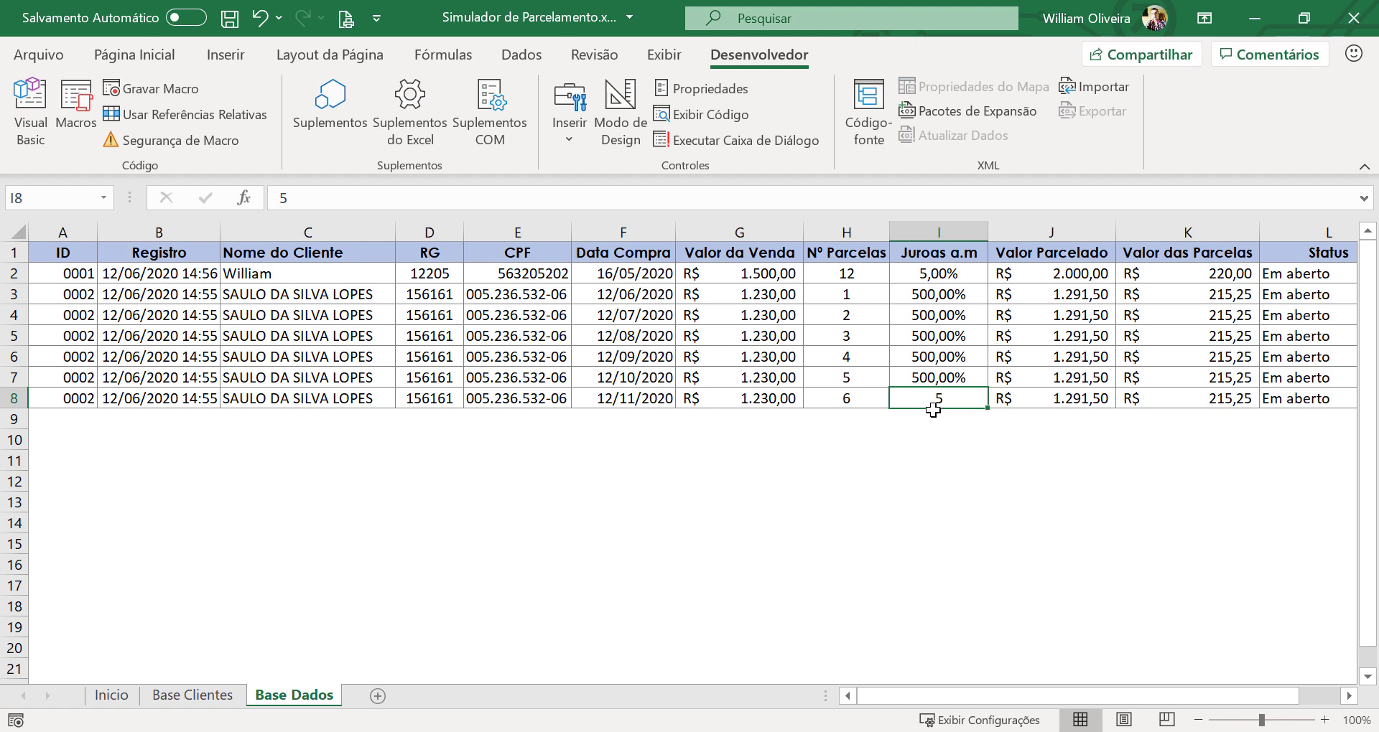
- Copy I7's percentage formatting to I8 with Format Painter
{"action": "left_click", "coordinate": [932, 380]}
{"action": "left_click", "coordinate": [133, 58]}
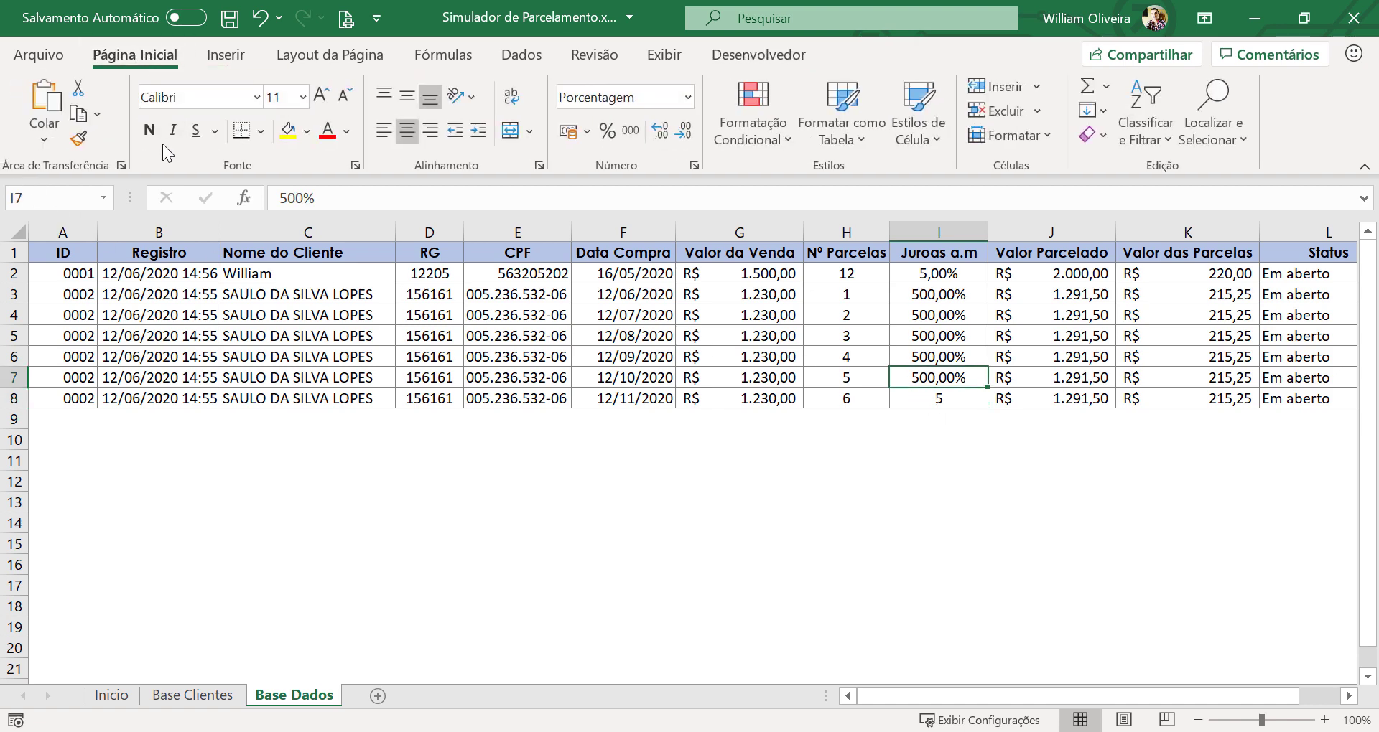
{"action": "left_click", "coordinate": [78, 138]}
{"action": "left_click", "coordinate": [966, 400]}
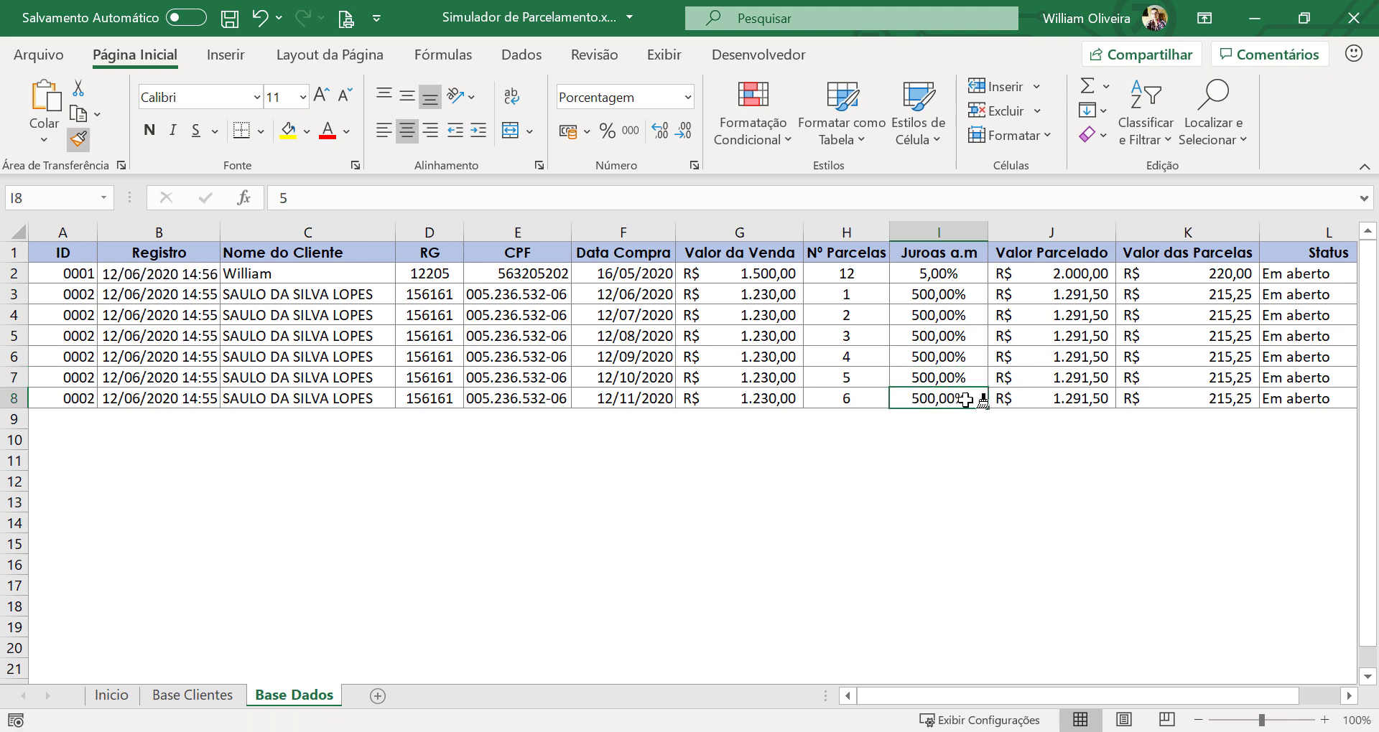
{"action": "left_click", "coordinate": [1005, 441]}
- Format column I as percent with two decimals, keeping the Juroas a.m header as General
{"action": "left_click", "coordinate": [938, 232]}
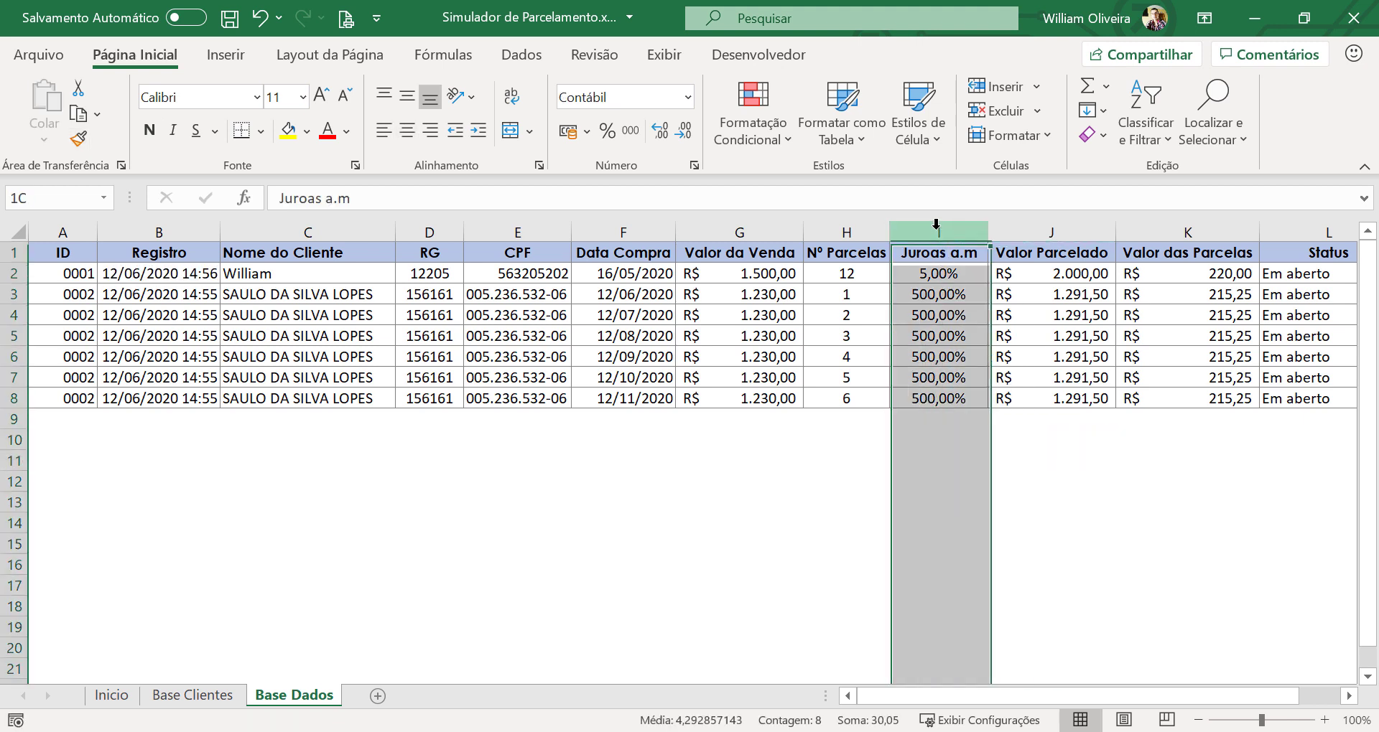
{"action": "left_click", "coordinate": [607, 130]}
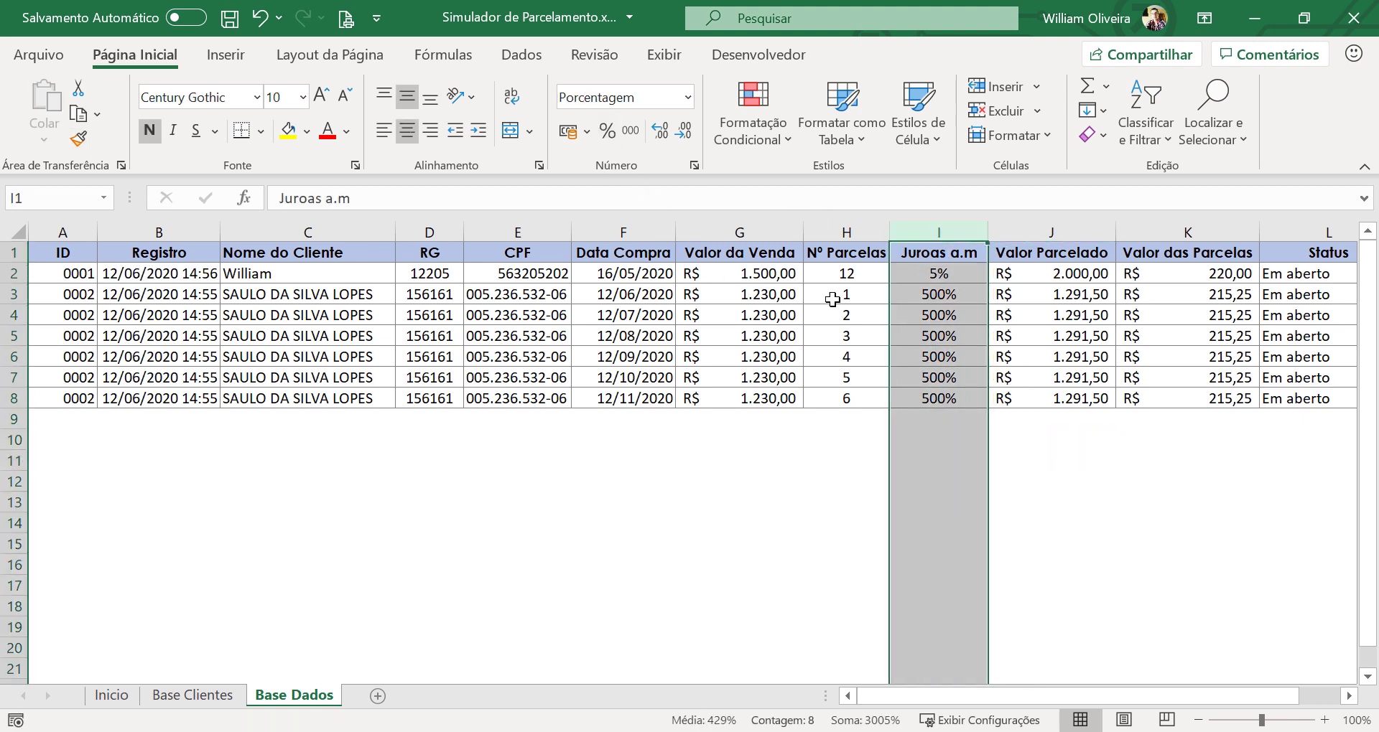
{"action": "left_click", "coordinate": [661, 131]}
{"action": "left_click", "coordinate": [664, 131]}
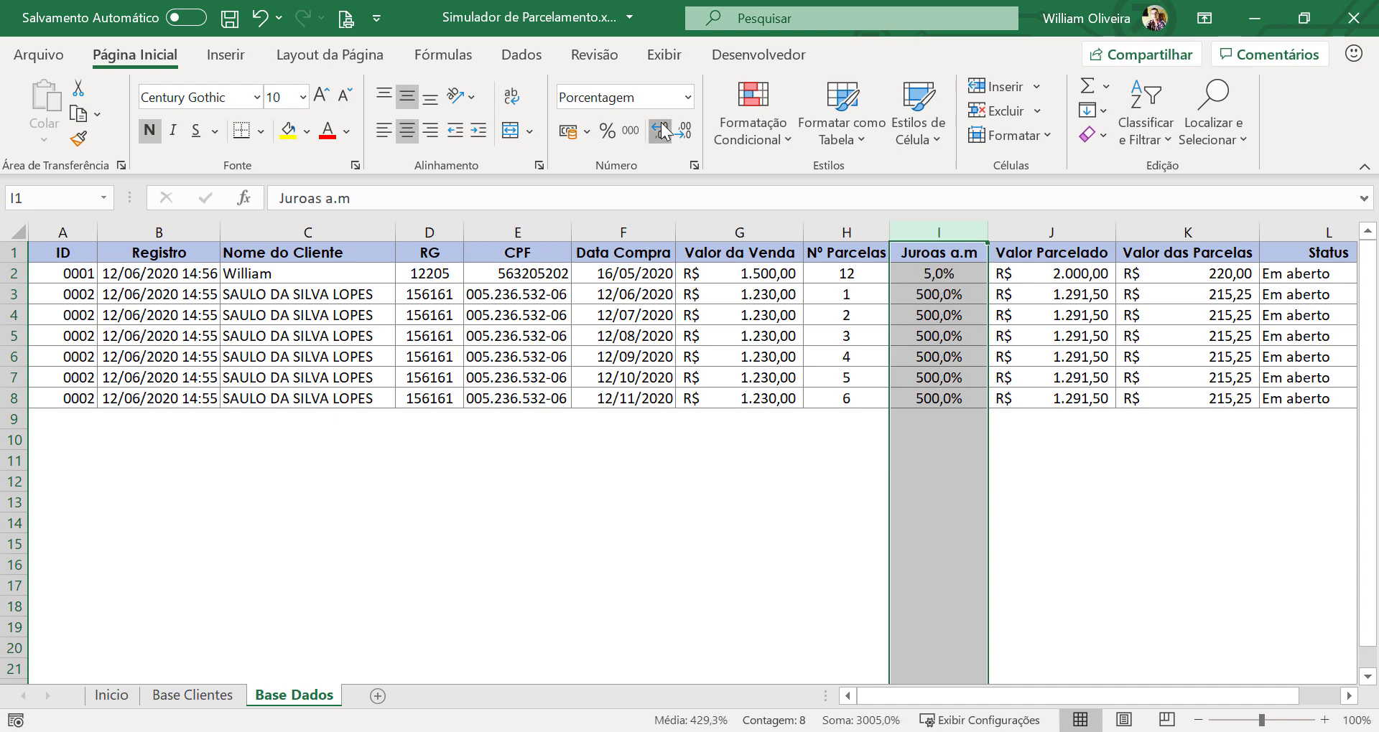
{"action": "left_click", "coordinate": [968, 376]}
{"action": "left_click", "coordinate": [933, 253]}
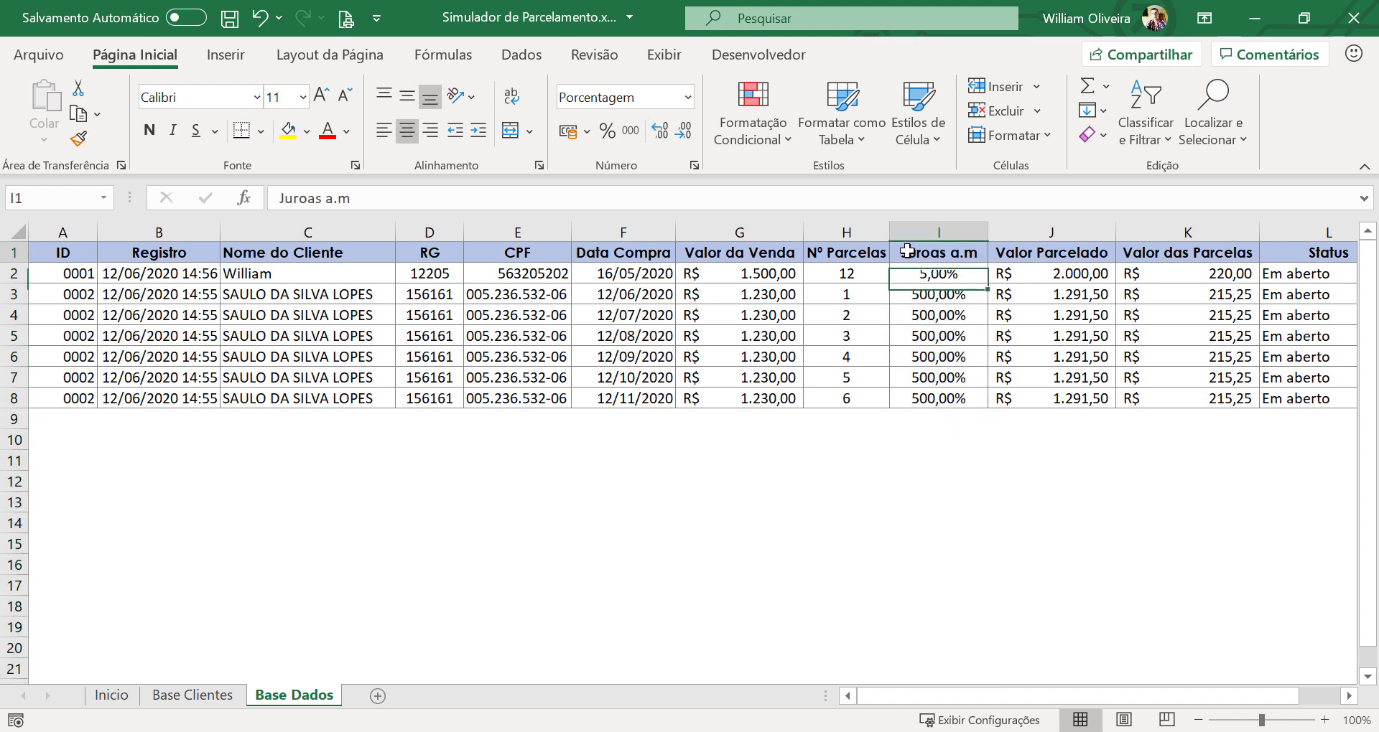
{"action": "left_click", "coordinate": [688, 97]}
{"action": "left_click", "coordinate": [652, 136]}
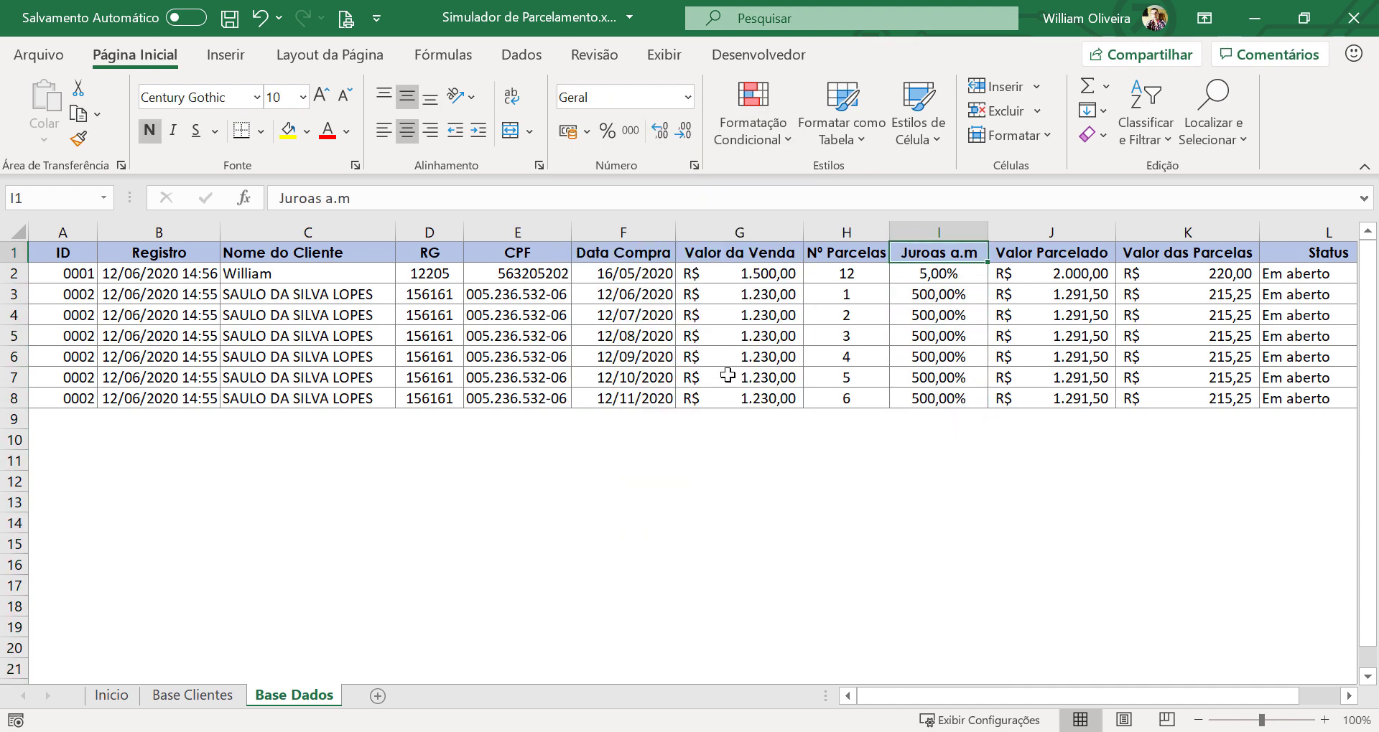
- Recheck the sale, installment and interest cells, confirming interest still reads 500,00%
{"action": "left_click_drag", "start_coordinate": [759, 273], "coordinate": [754, 399]}
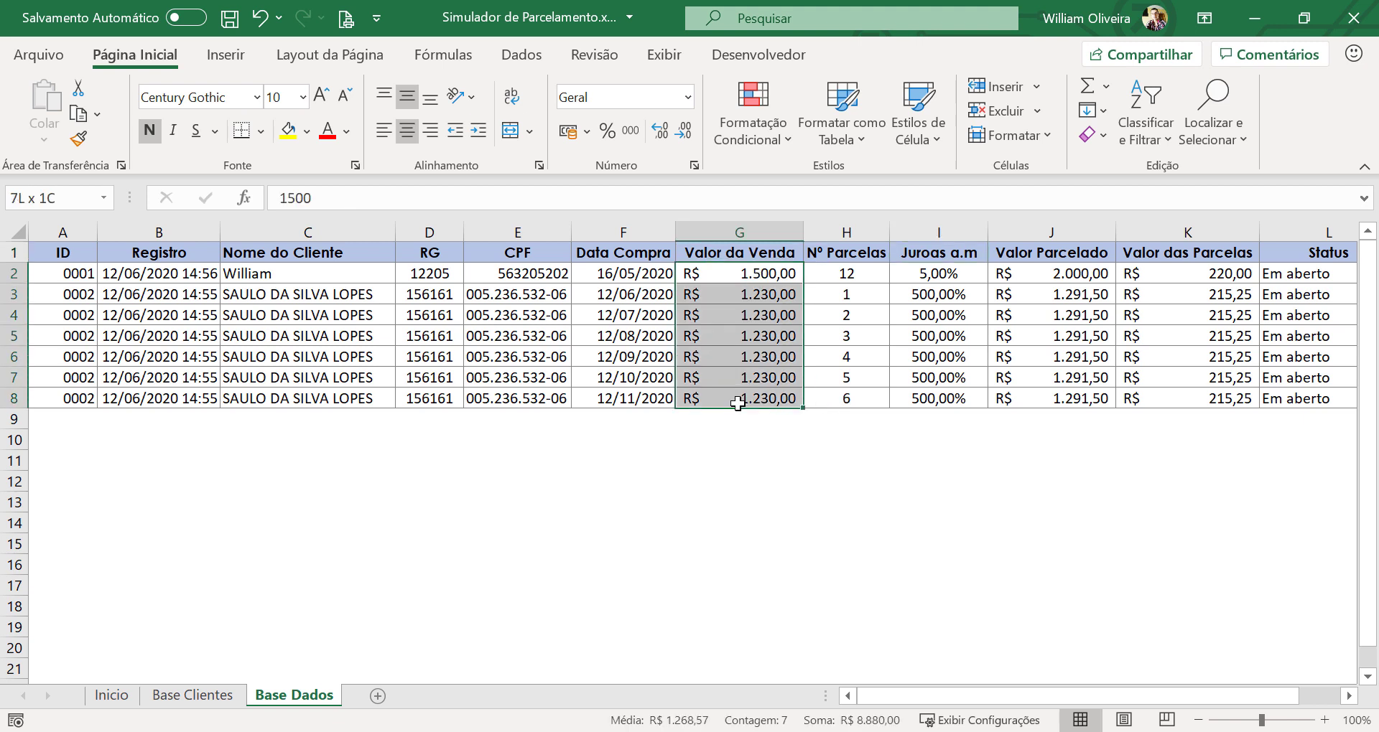
{"action": "left_click", "coordinate": [1177, 274]}
{"action": "left_click", "coordinate": [935, 294]}
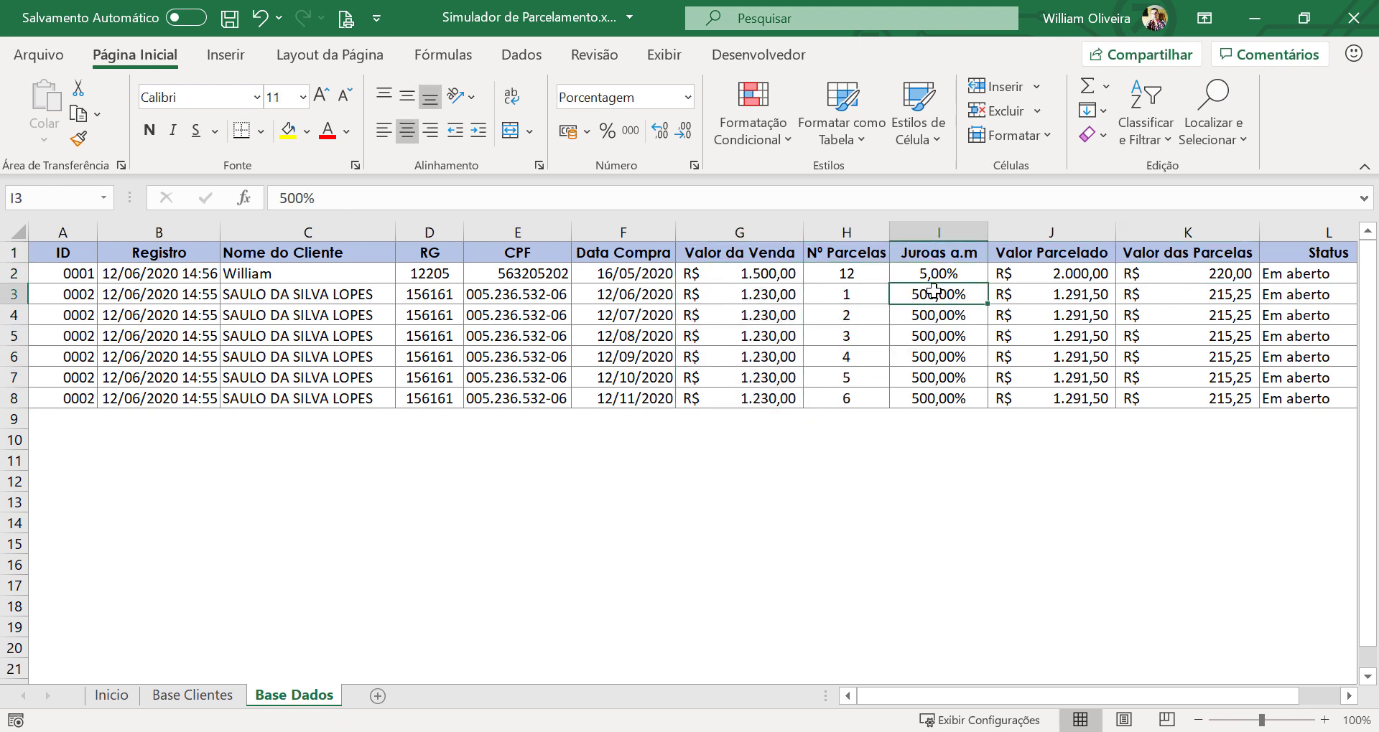
{"action": "left_click", "coordinate": [923, 382]}
{"action": "left_click", "coordinate": [939, 394]}
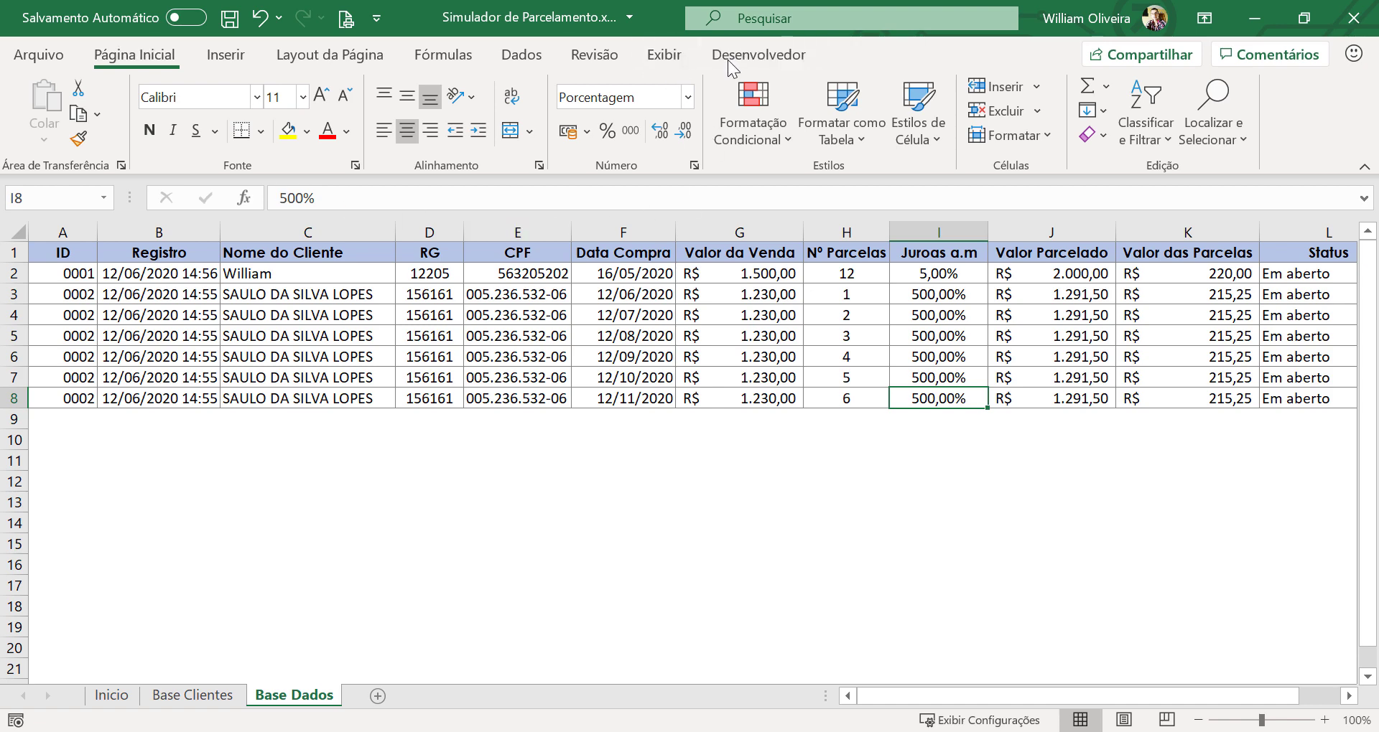
{"action": "left_click", "coordinate": [759, 54]}
{"action": "left_click", "coordinate": [30, 118]}
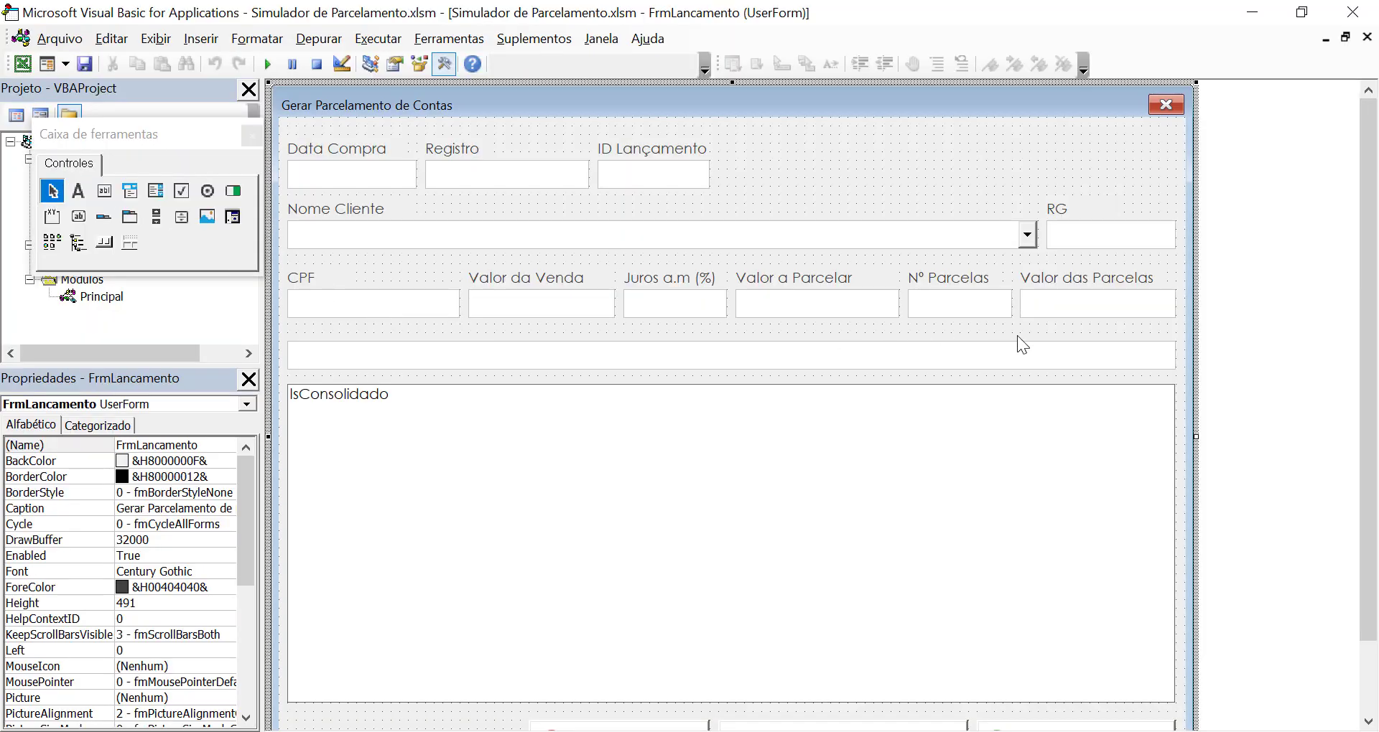
{"action": "left_click_drag", "start_coordinate": [1368, 535], "coordinate": [1324, 656]}
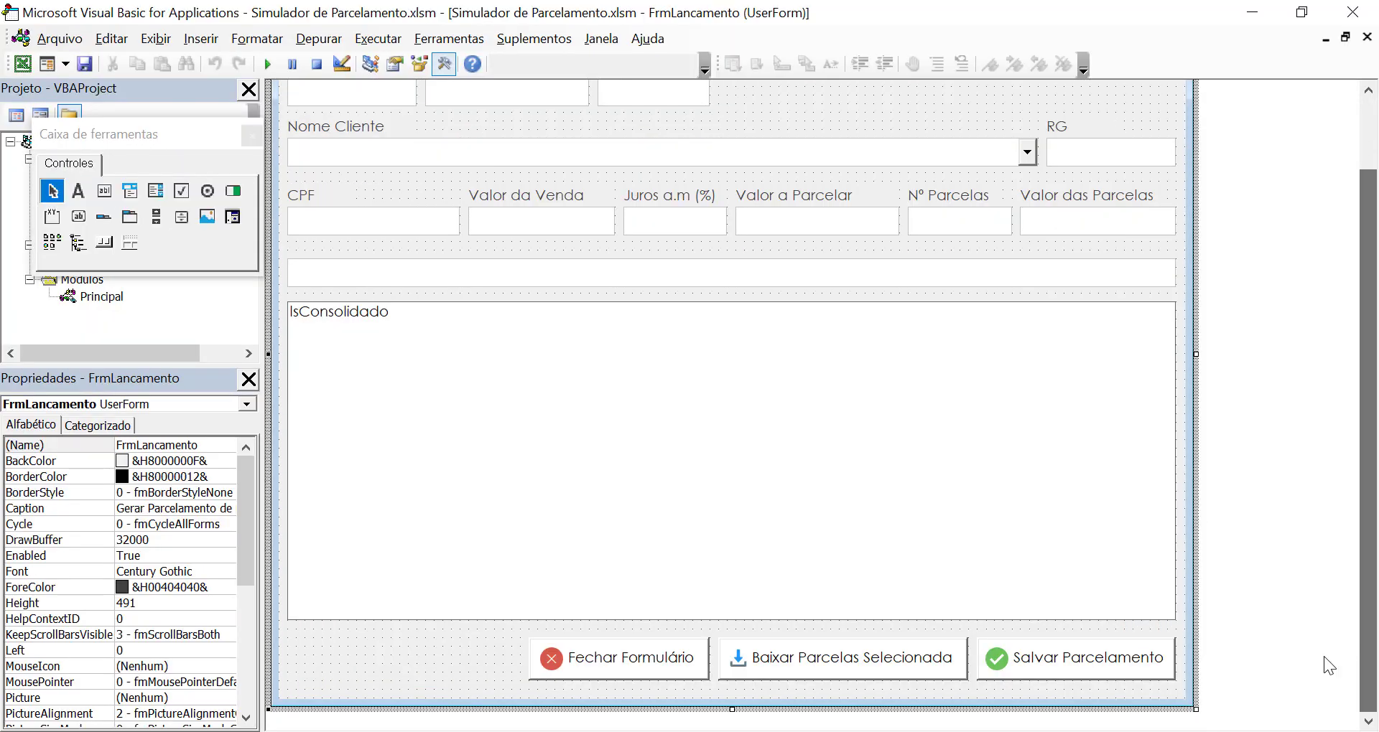
- Append / 100 to the VBA.Val(txtJuros.Text) interest line in the save routine
{"action": "double_click", "coordinate": [1100, 669]}
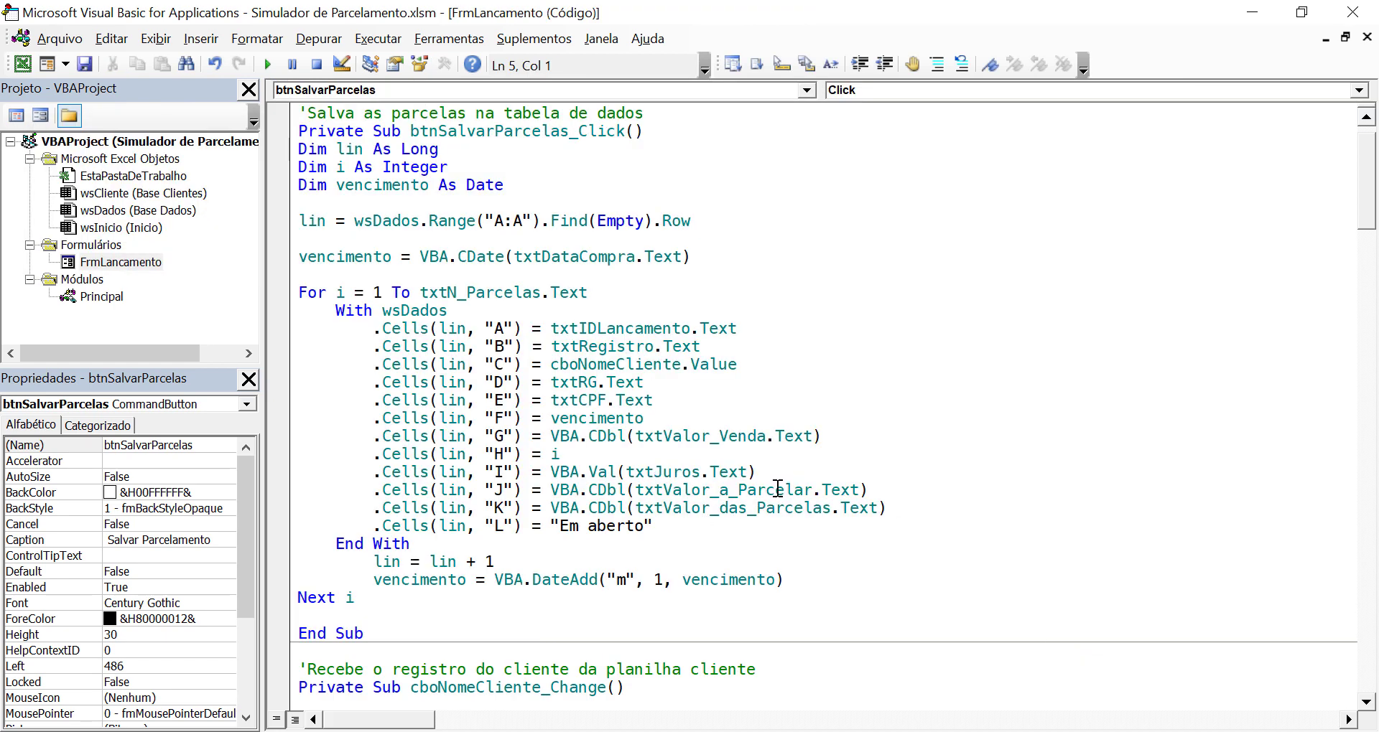
{"action": "left_click", "coordinate": [606, 459]}
{"action": "left_click", "coordinate": [790, 472]}
{"action": "type", "text": "/ 100"}
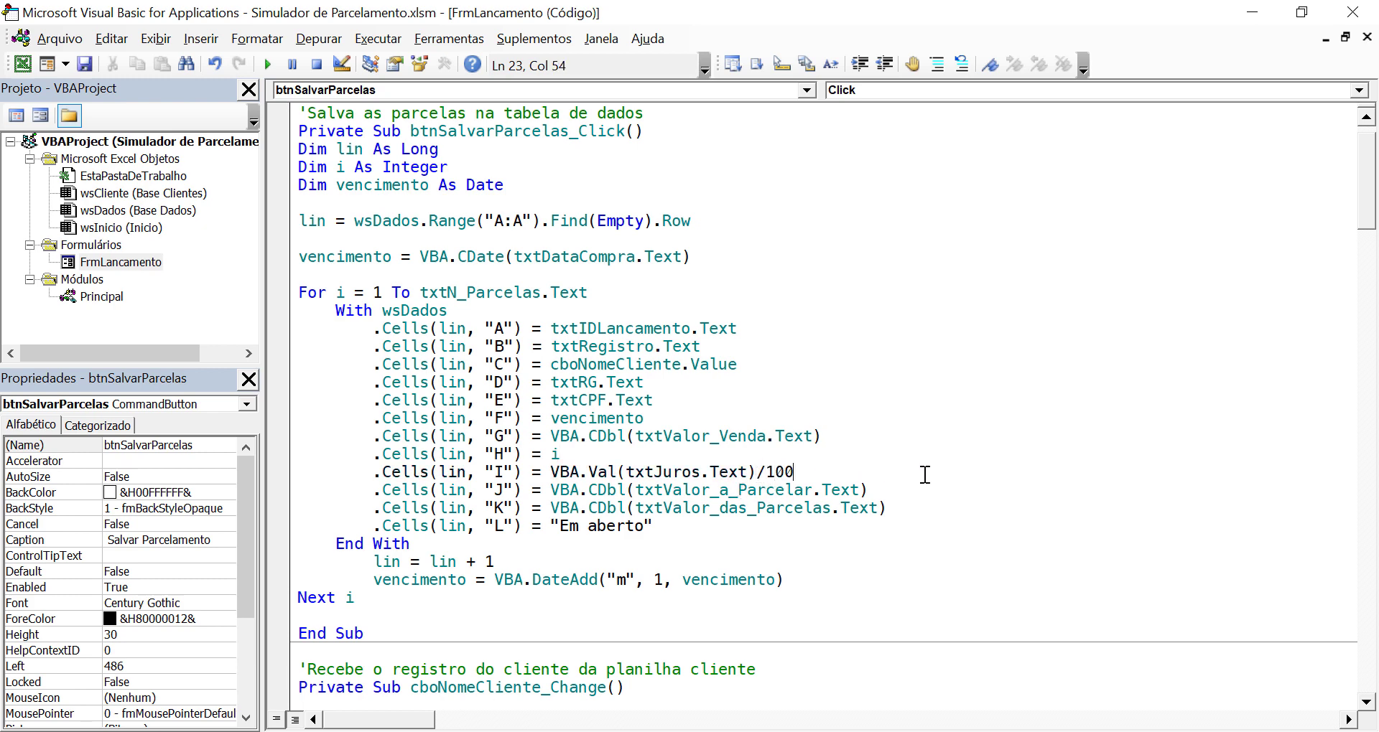
{"action": "key", "text": "Up"}
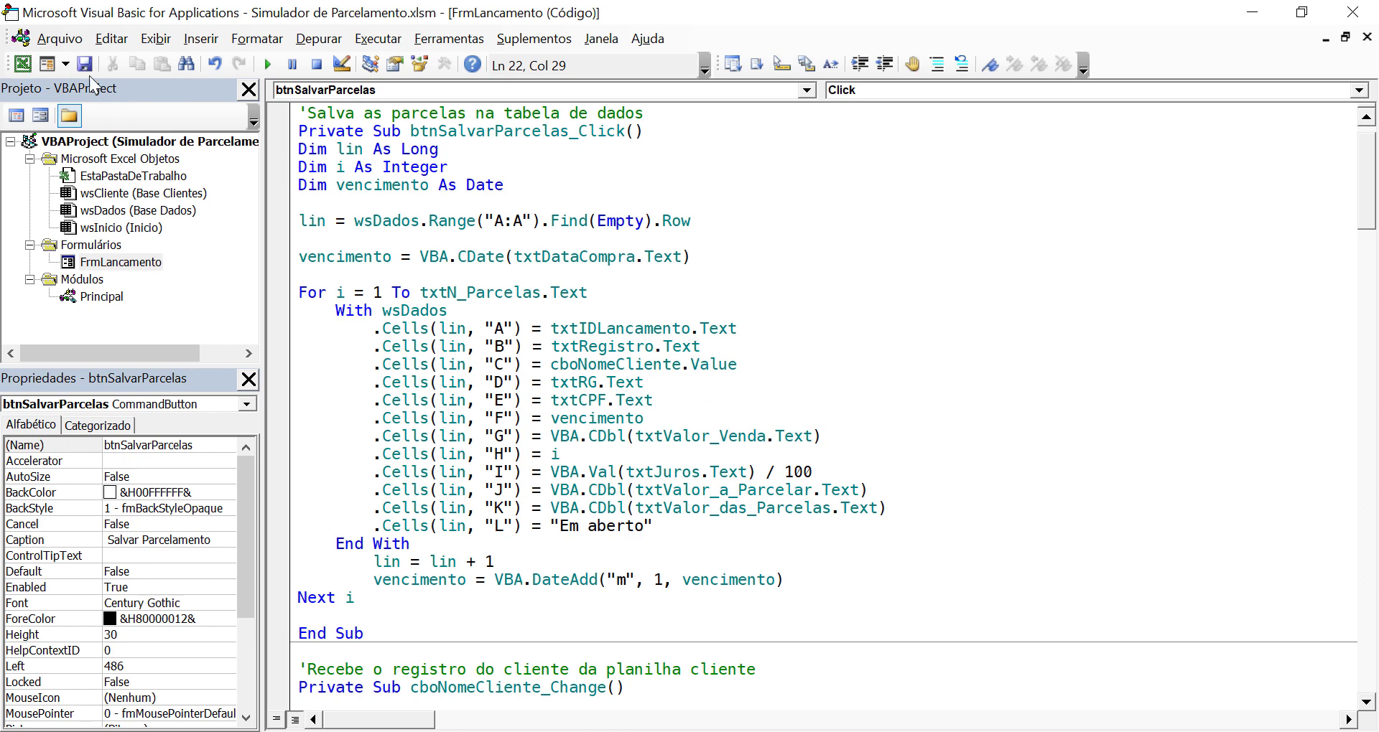
- Save the VBA project and run the FrmLancamento form with F5
{"action": "left_click", "coordinate": [85, 66]}
{"action": "double_click", "coordinate": [108, 262]}
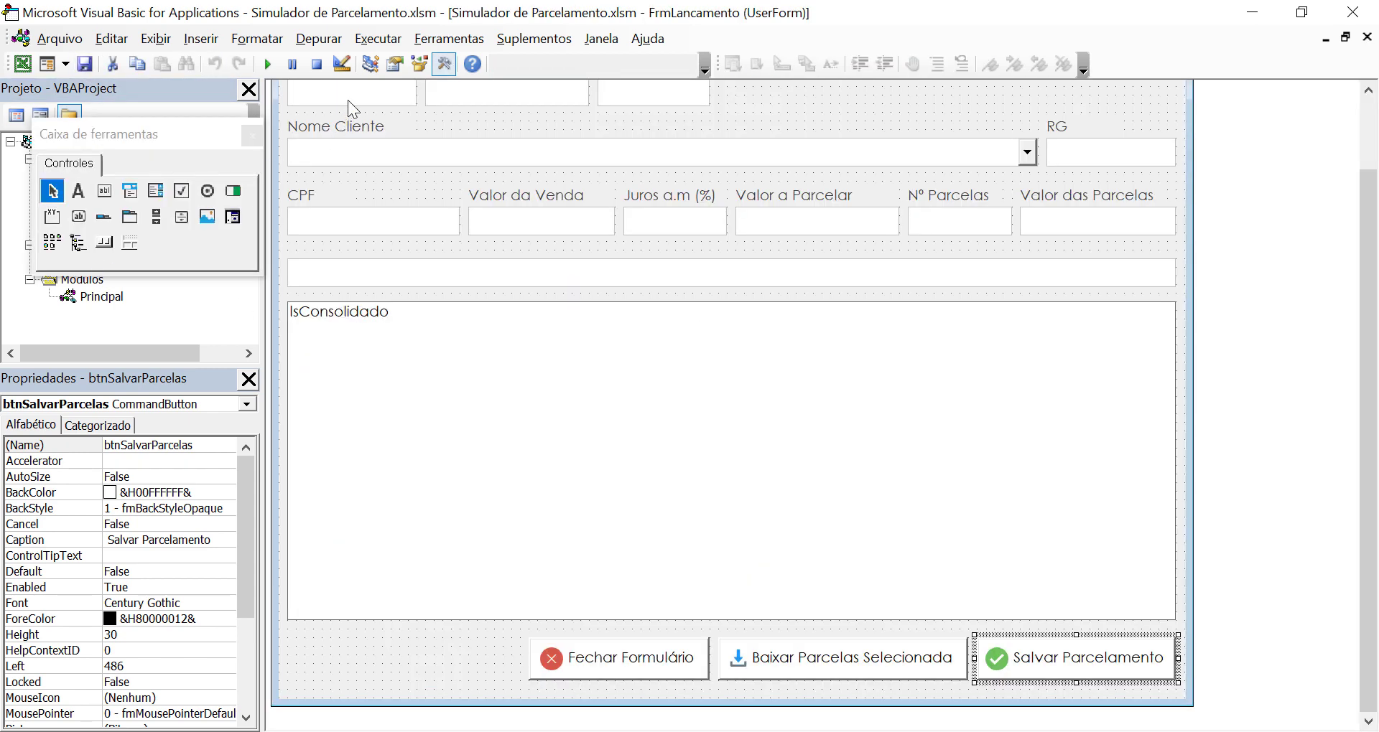
{"action": "left_click", "coordinate": [855, 110]}
{"action": "key", "text": "F5"}
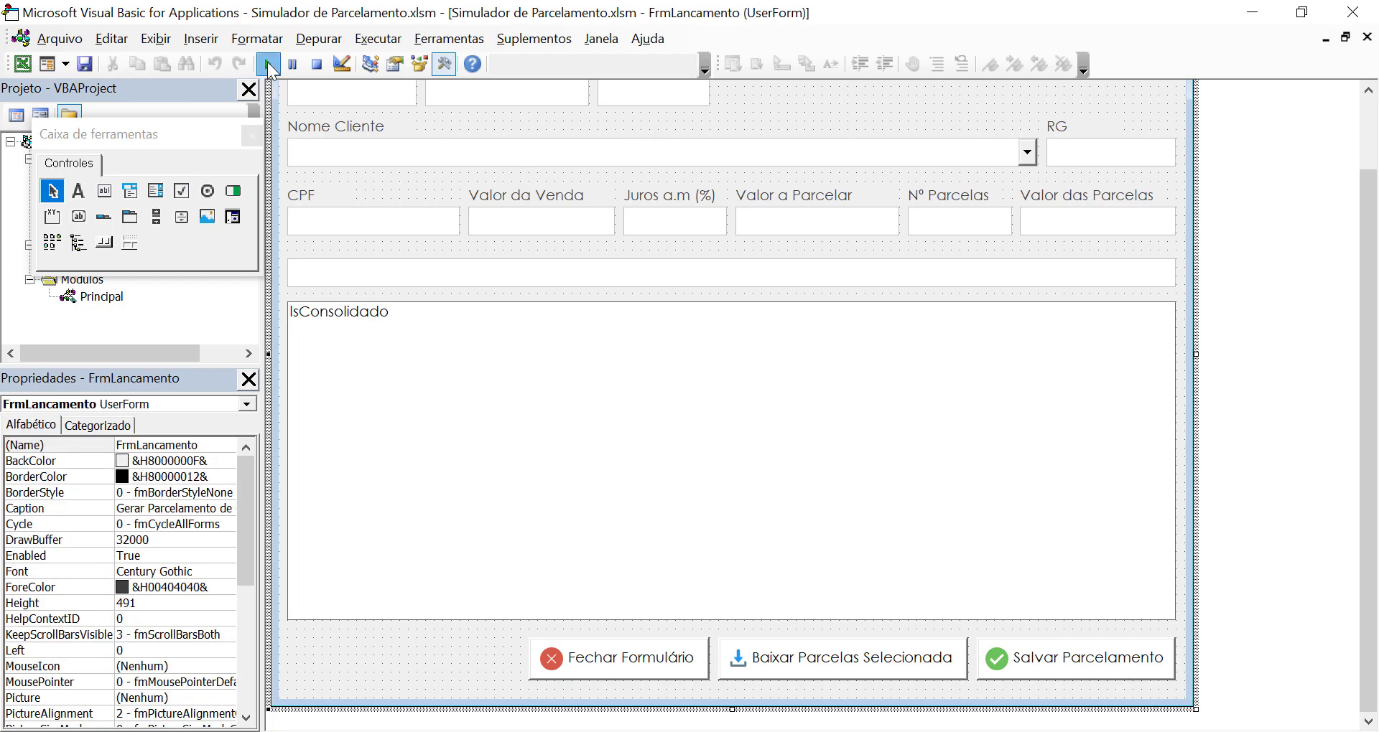
- Save the third client's purchase dated 10/06/2020: sale 230, 6% interest, 3 installments, then close the form
{"action": "left_click", "coordinate": [982, 169]}
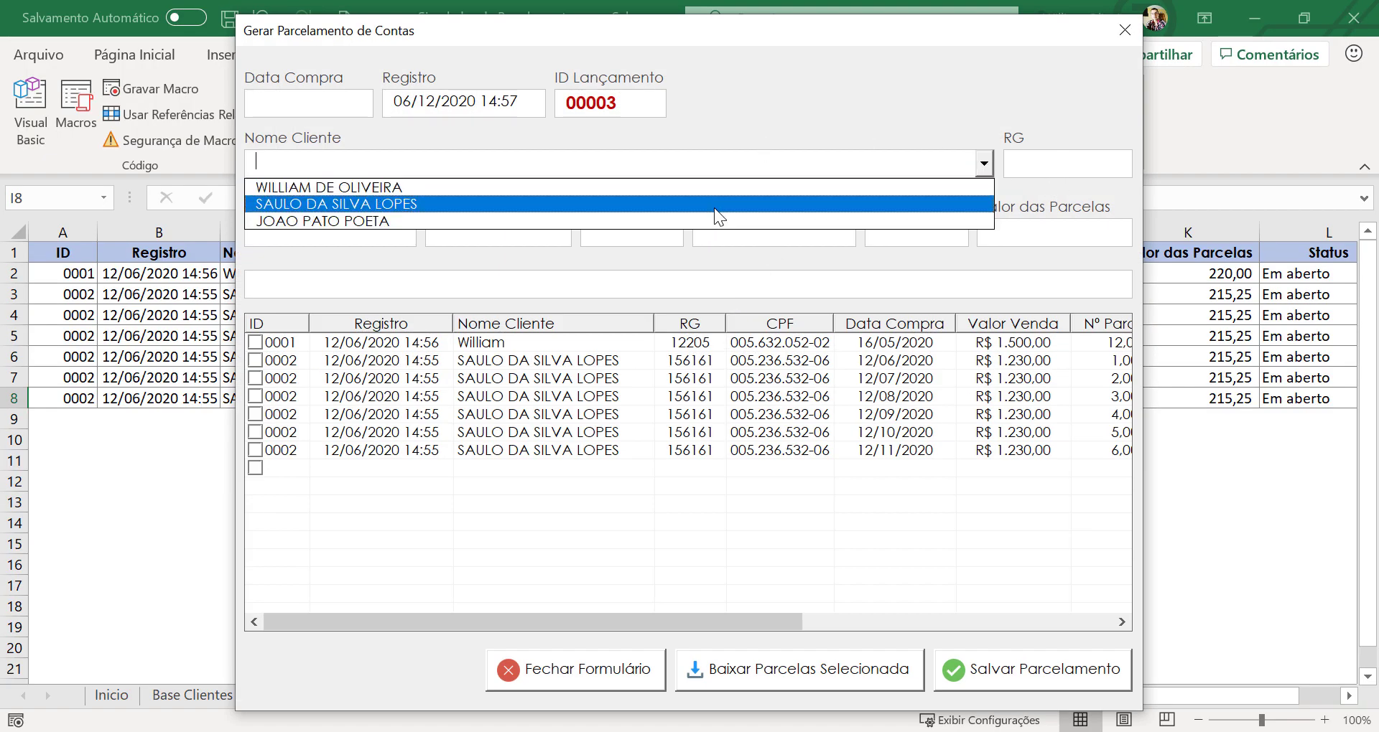
{"action": "left_click", "coordinate": [681, 218]}
{"action": "left_click", "coordinate": [346, 110]}
{"action": "type", "text": "10/06/2020"}
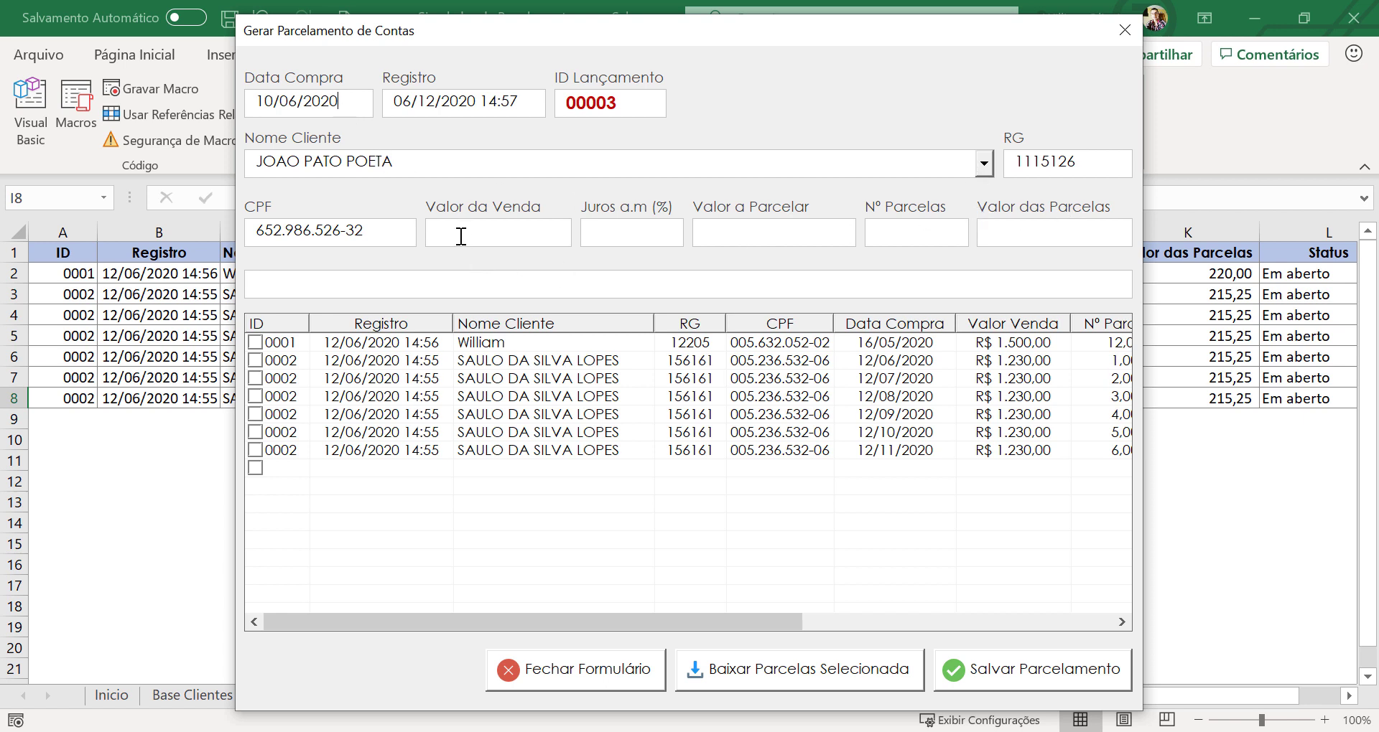
{"action": "type", "text": "30"}
{"action": "left_click", "coordinate": [629, 239]}
{"action": "type", "text": "6"}
{"action": "left_click", "coordinate": [905, 230]}
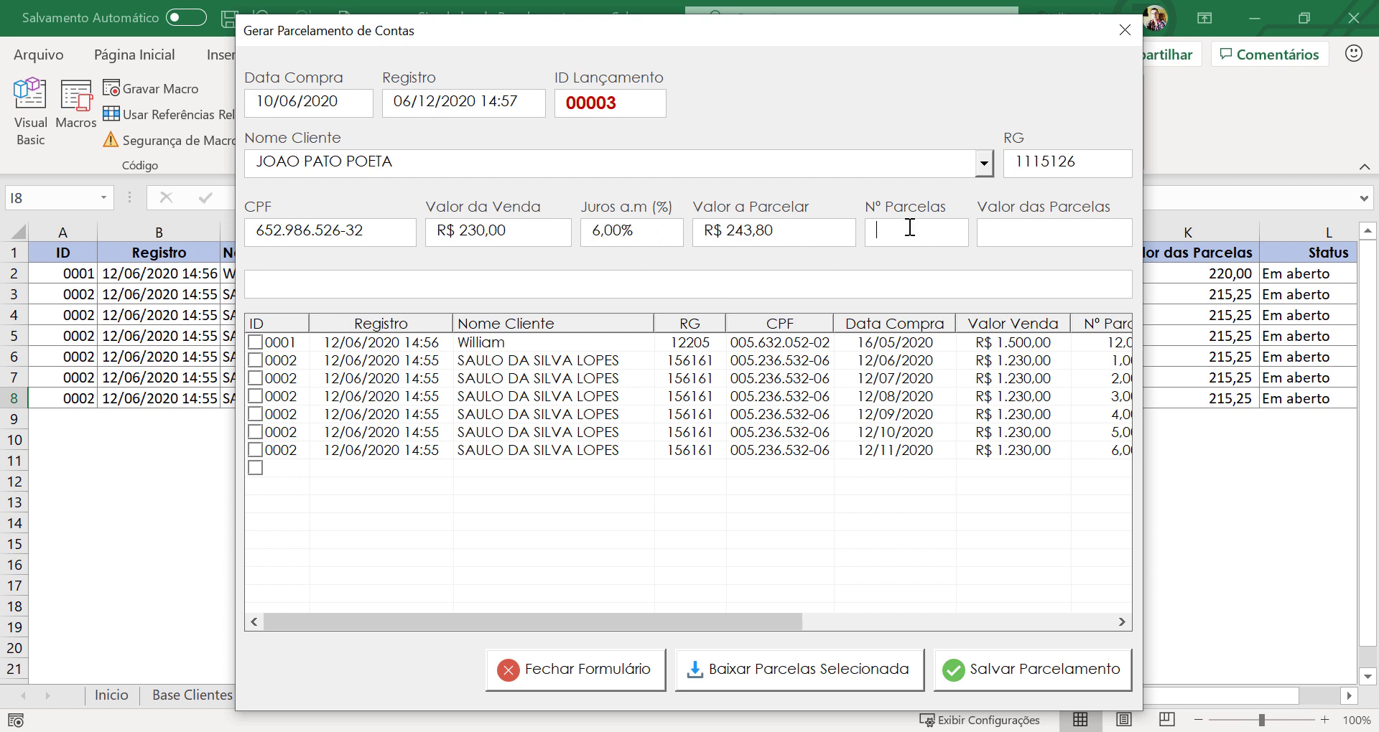
{"action": "type", "text": "3"}
{"action": "left_click", "coordinate": [1020, 683]}
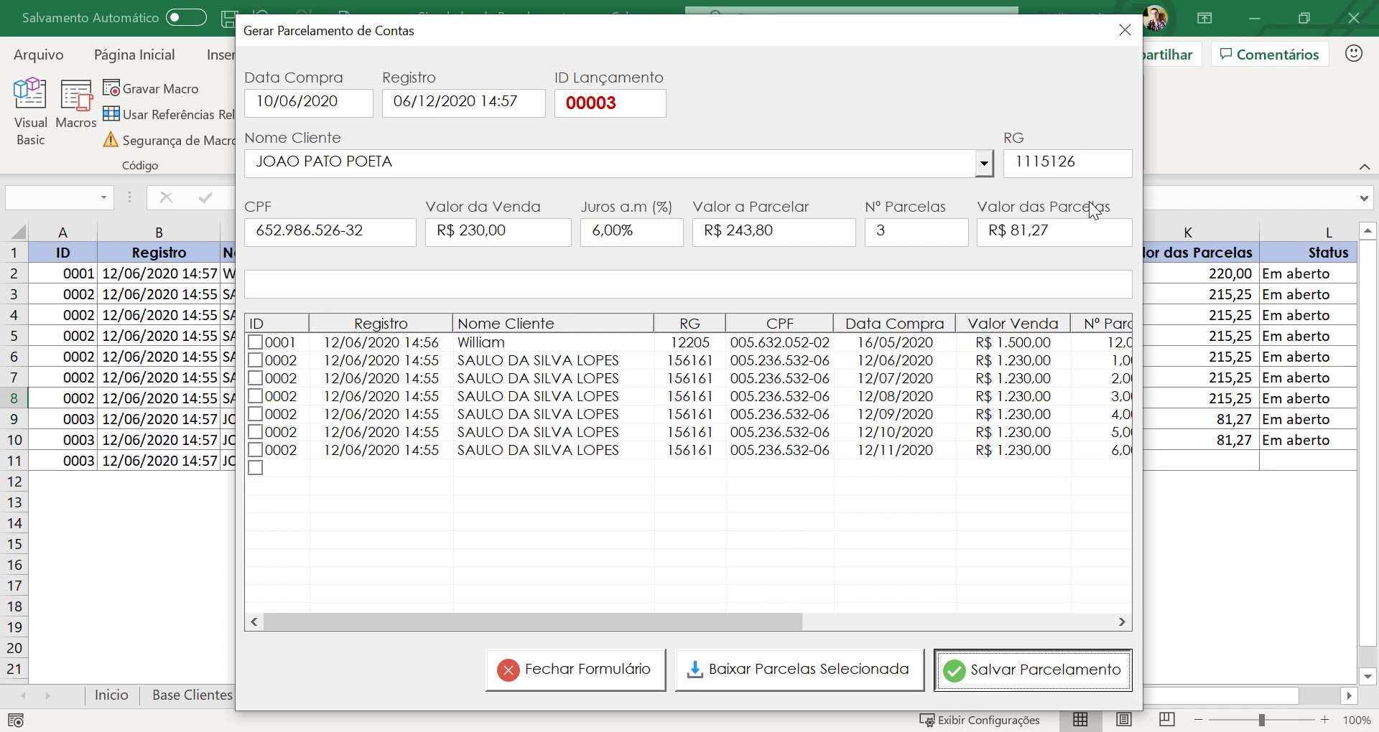
{"action": "left_click", "coordinate": [1125, 30]}
- Fill I2's 5,00% rate down through I8, replacing the 500,00% interest values
{"action": "left_click", "coordinate": [23, 63]}
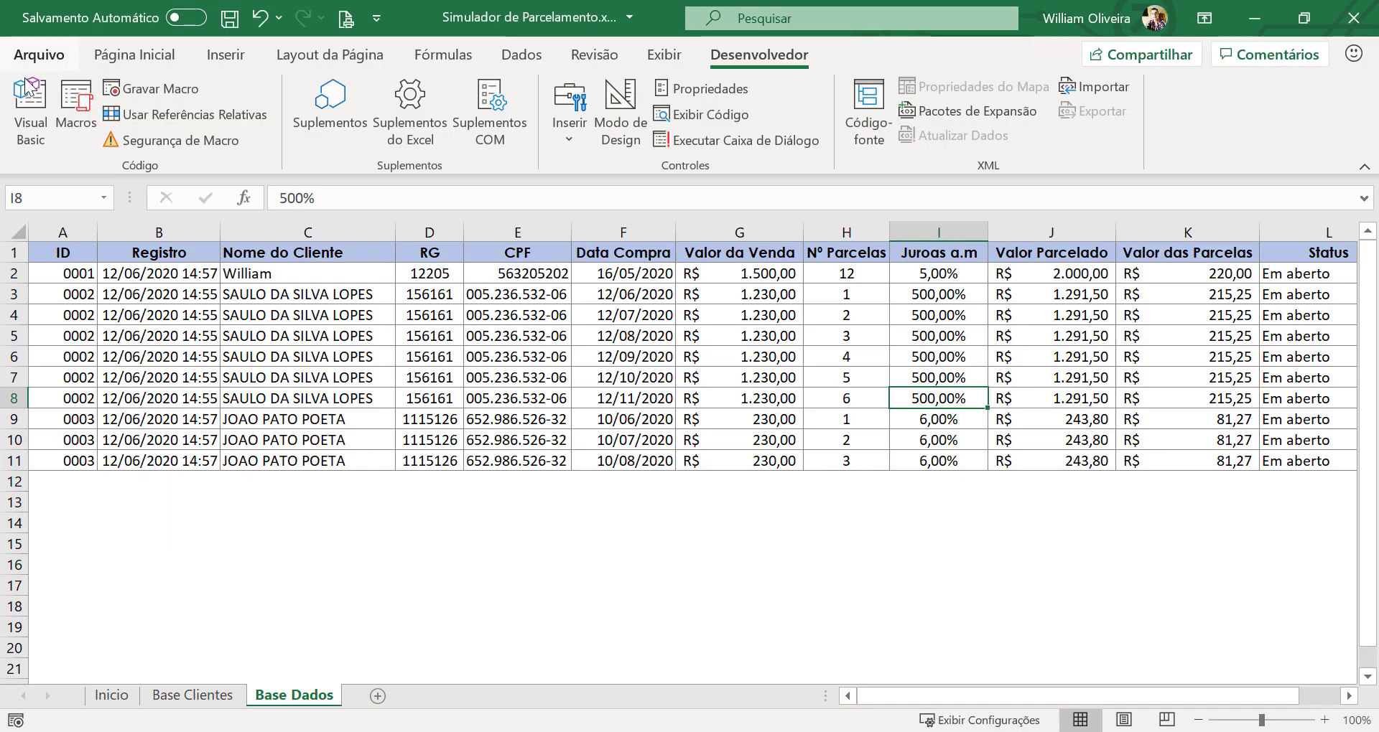
{"action": "left_click", "coordinate": [908, 524]}
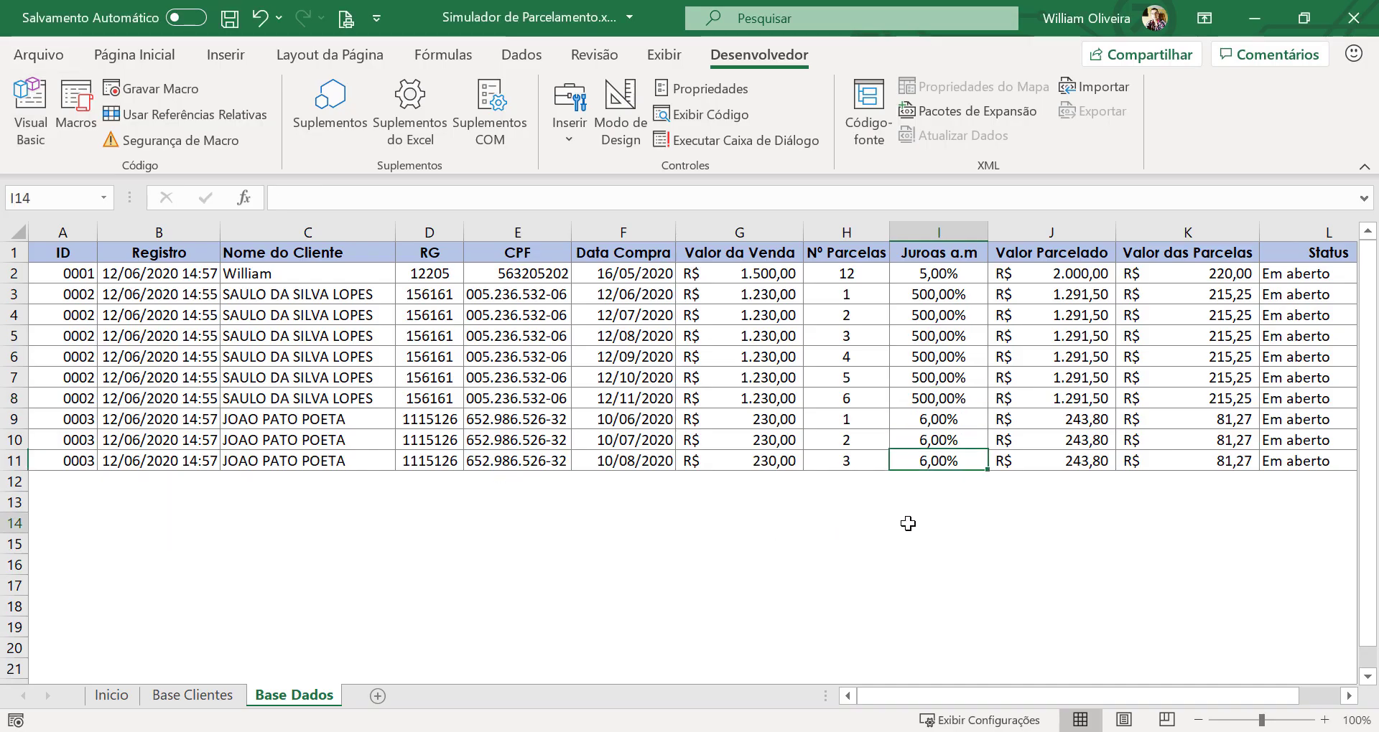
{"action": "left_click", "coordinate": [960, 456]}
{"action": "left_click", "coordinate": [960, 414]}
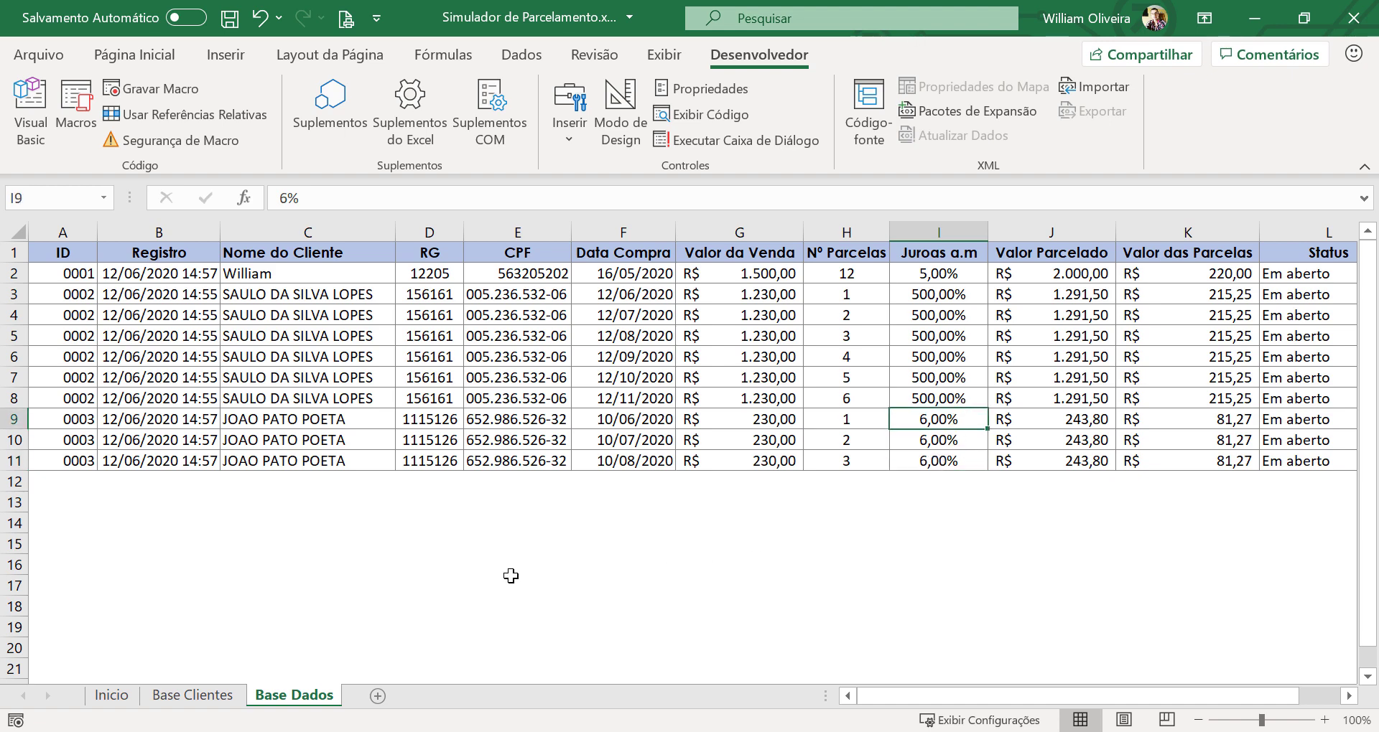
{"action": "left_click", "coordinate": [946, 278]}
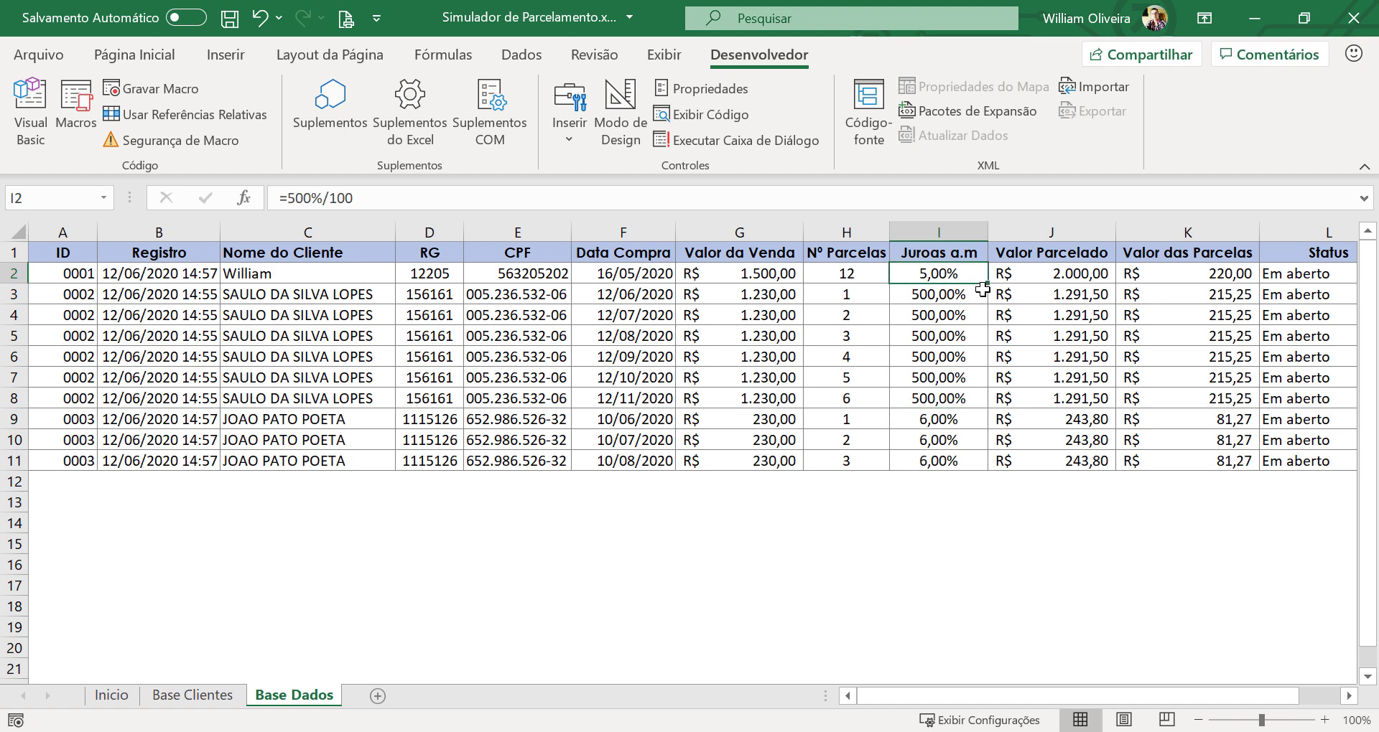
{"action": "left_click_drag", "start_coordinate": [987, 284], "coordinate": [960, 409]}
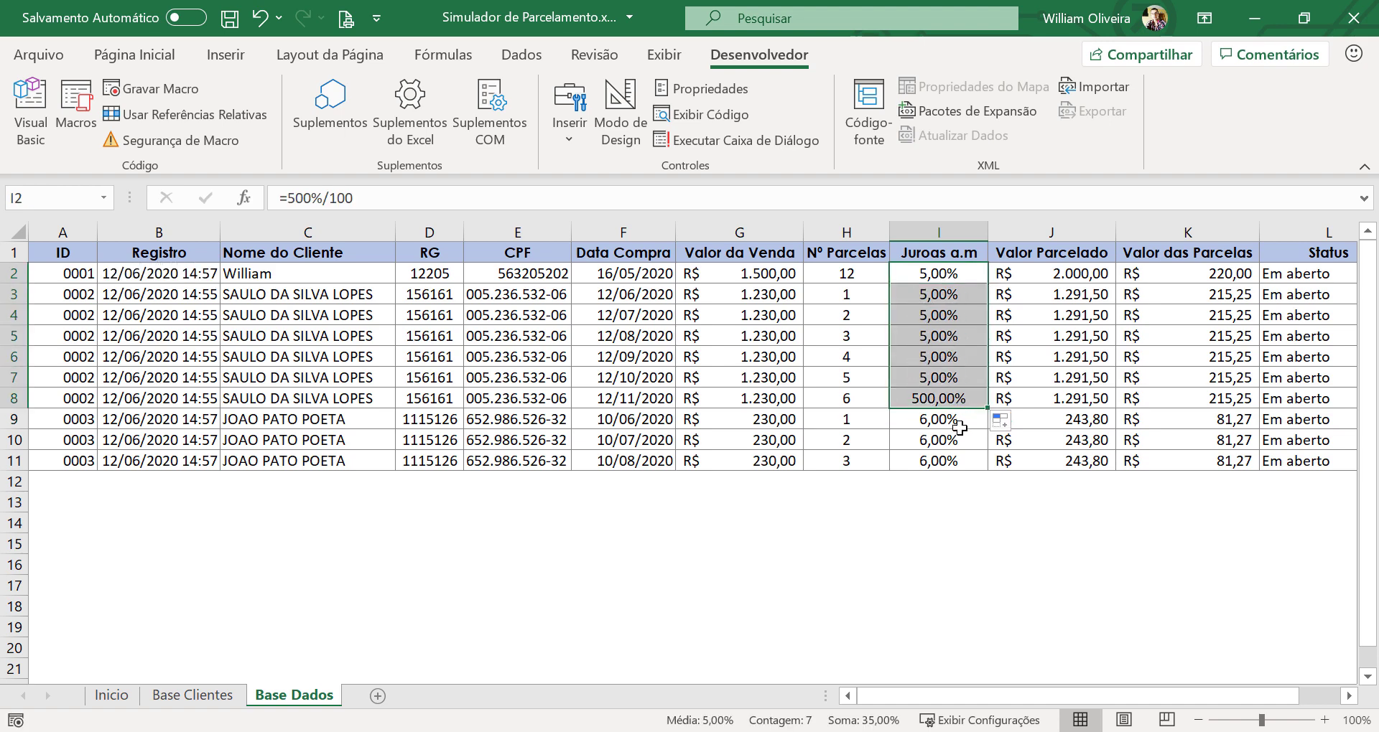
{"action": "left_click", "coordinate": [949, 380]}
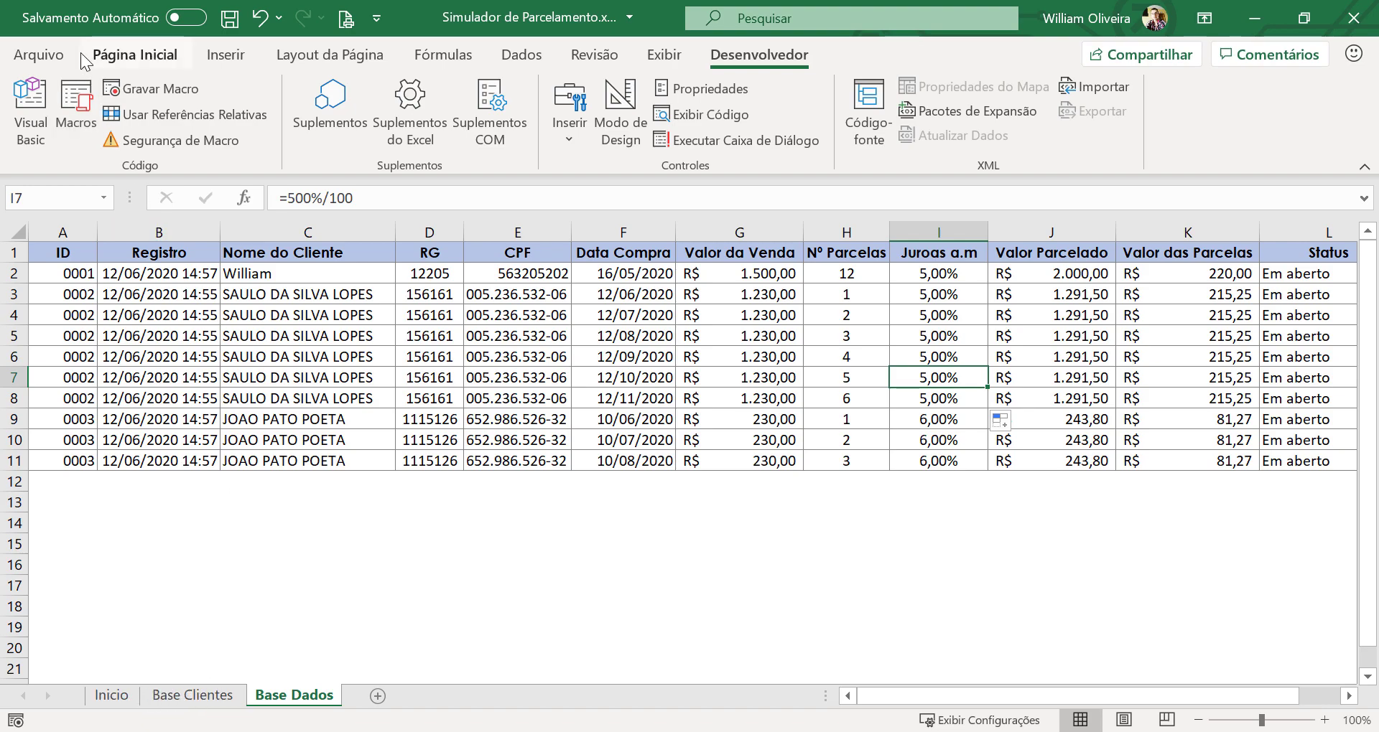
{"action": "left_click", "coordinate": [32, 112]}
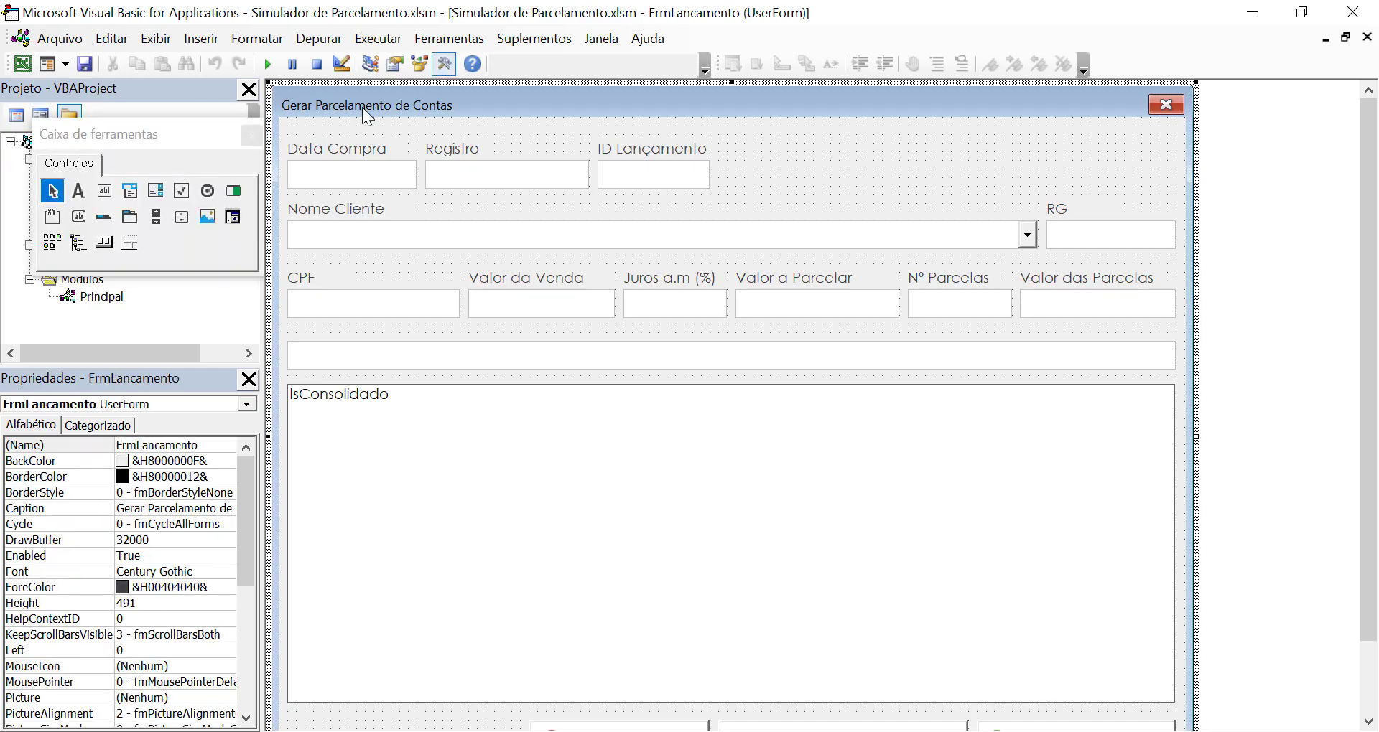
{"action": "left_click", "coordinate": [272, 66]}
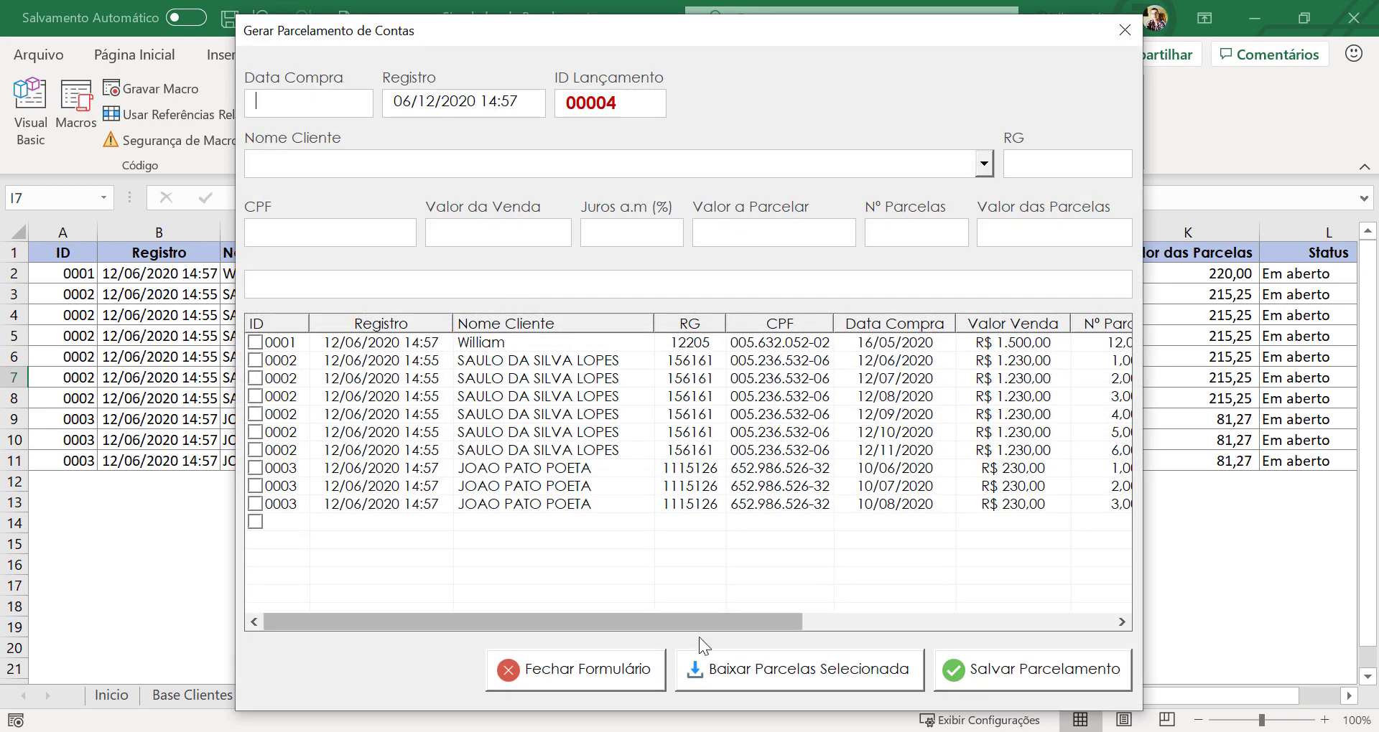
{"action": "left_click_drag", "start_coordinate": [674, 622], "coordinate": [1015, 579]}
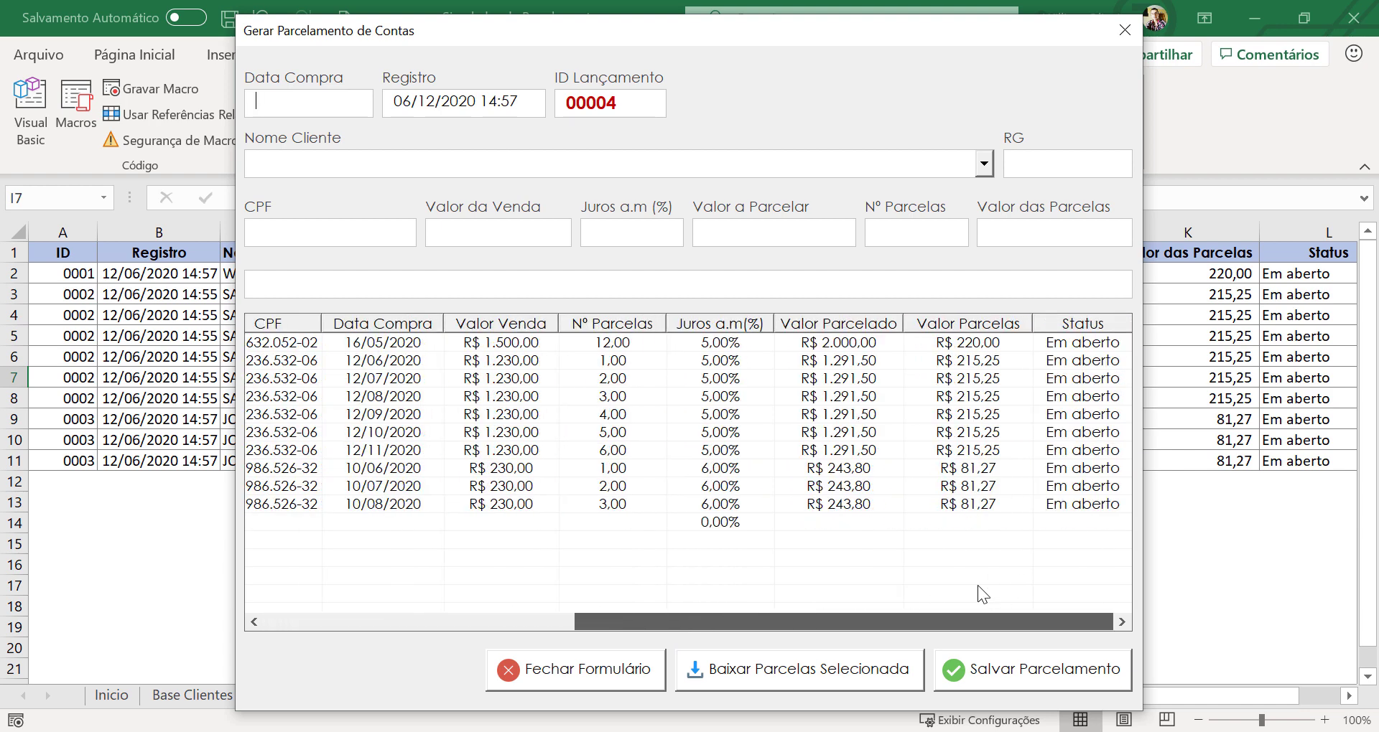
{"action": "left_click_drag", "start_coordinate": [998, 622], "coordinate": [689, 622]}
{"action": "left_click", "coordinate": [535, 414]}
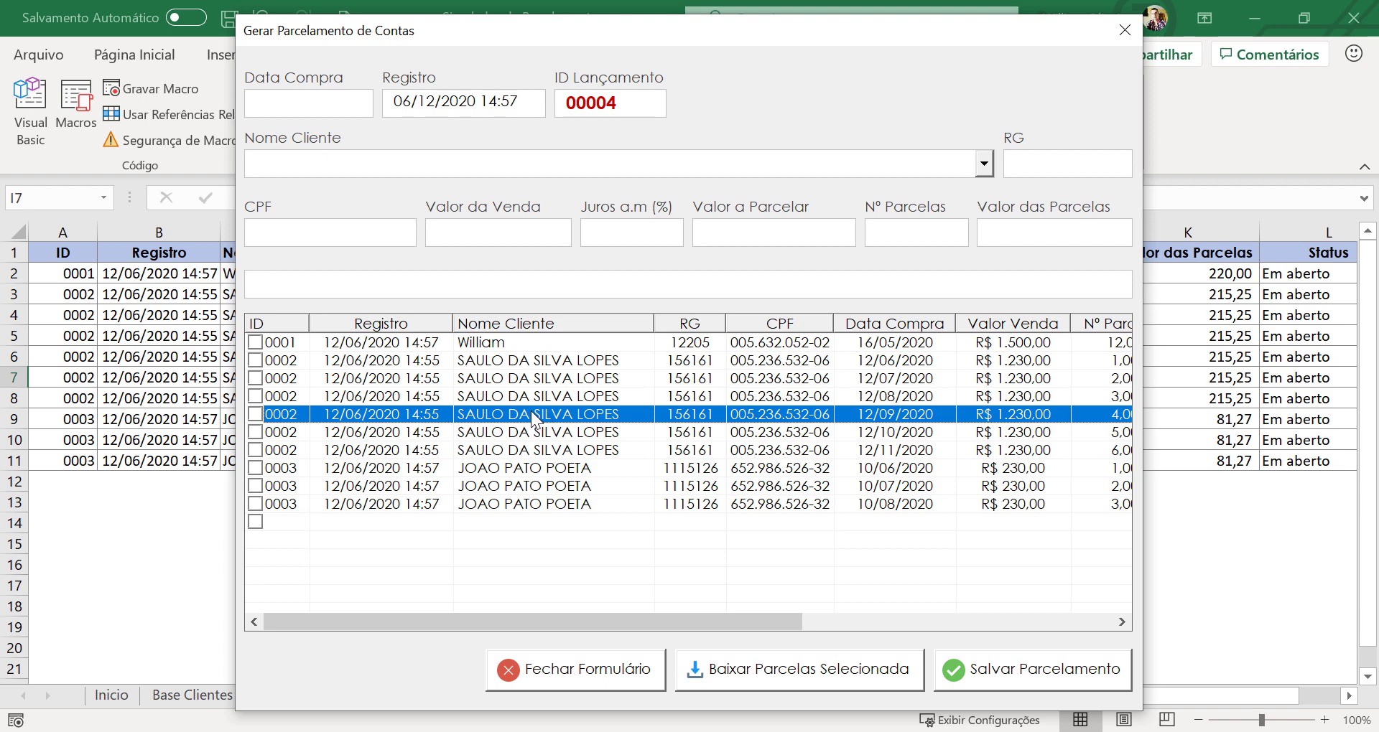
{"action": "left_click", "coordinate": [1124, 31]}
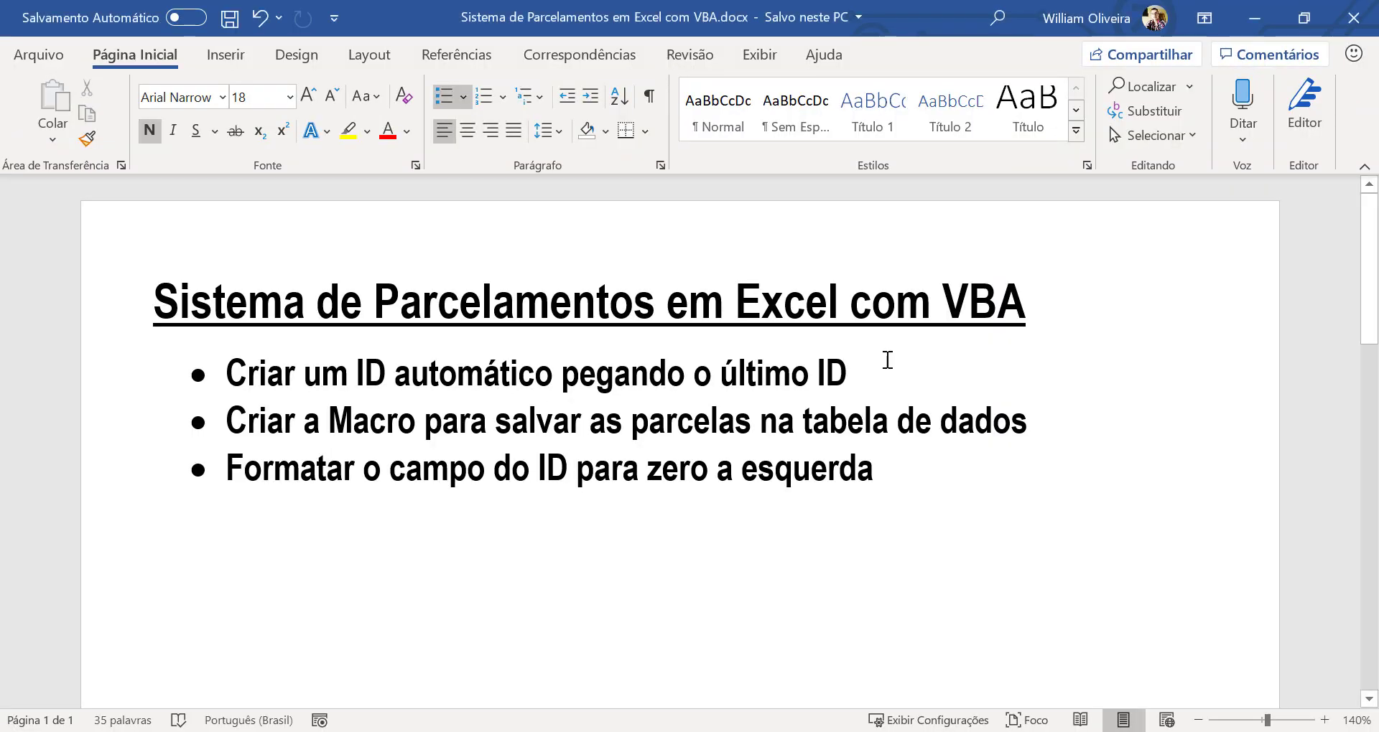
- Review each of the three checklist tasks in Word, then bring the Excel workbook back
{"action": "left_click", "coordinate": [870, 372]}
{"action": "mouse_move", "coordinate": [858, 374]}
{"action": "left_mouse_down"}
{"action": "mouse_move", "coordinate": [363, 400]}
{"action": "mouse_move", "coordinate": [223, 370]}
{"action": "left_mouse_up"}
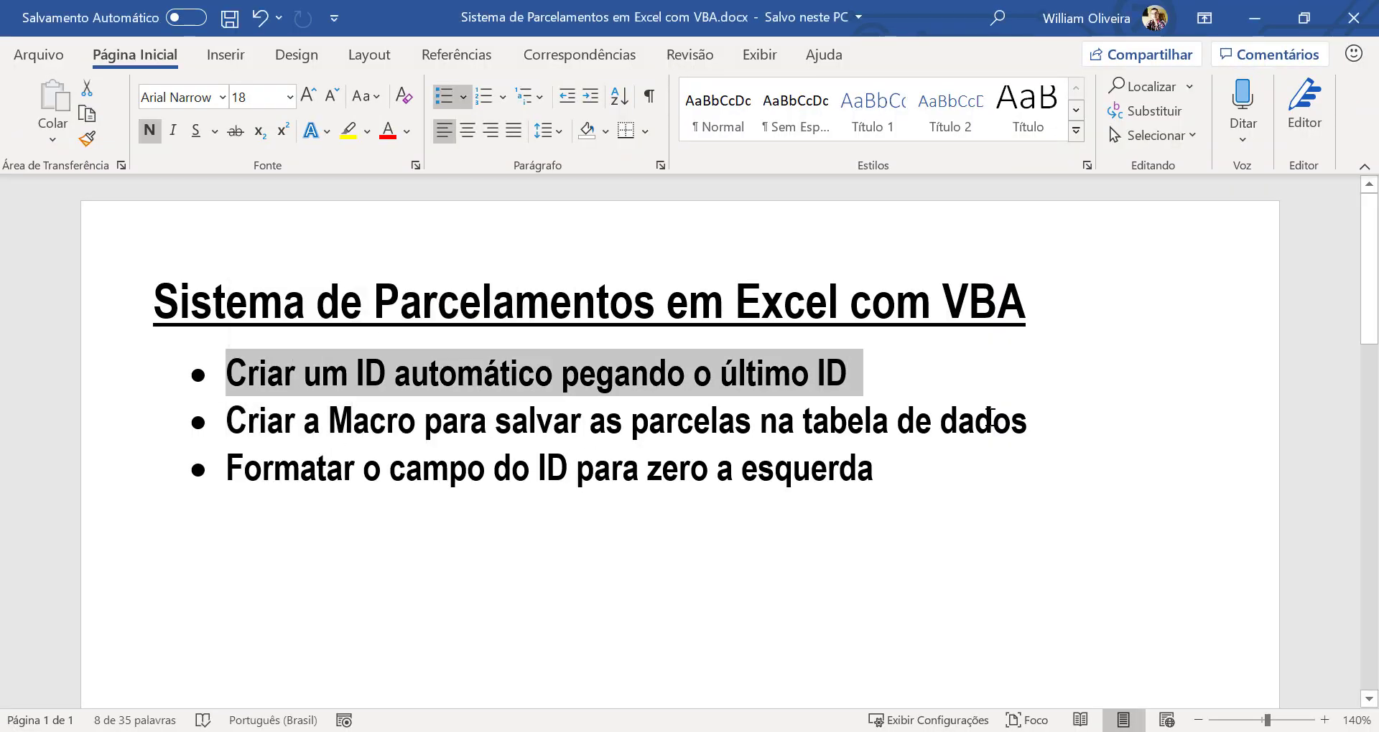
{"action": "left_click_drag", "start_coordinate": [1038, 425], "coordinate": [237, 431]}
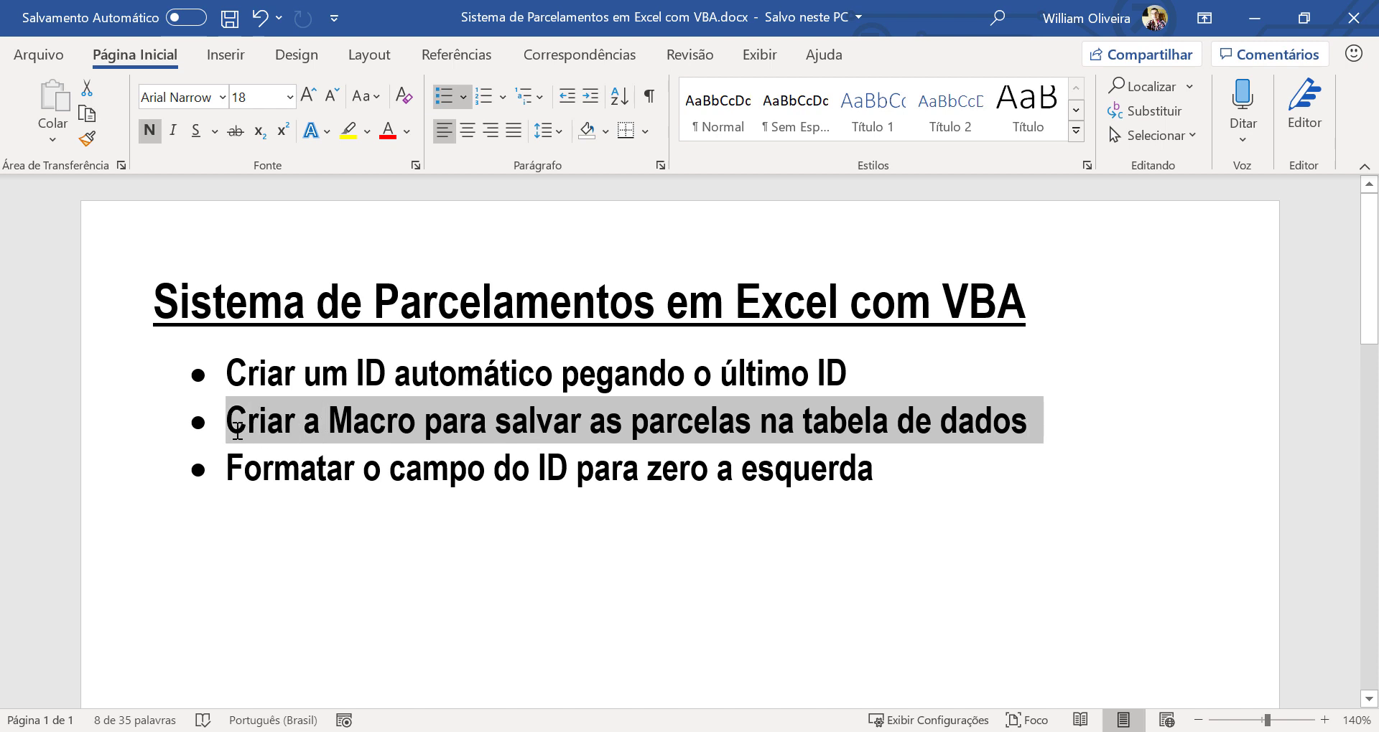
{"action": "mouse_move", "coordinate": [877, 470]}
{"action": "left_mouse_down"}
{"action": "mouse_move", "coordinate": [485, 471]}
{"action": "mouse_move", "coordinate": [225, 370]}
{"action": "left_mouse_up"}
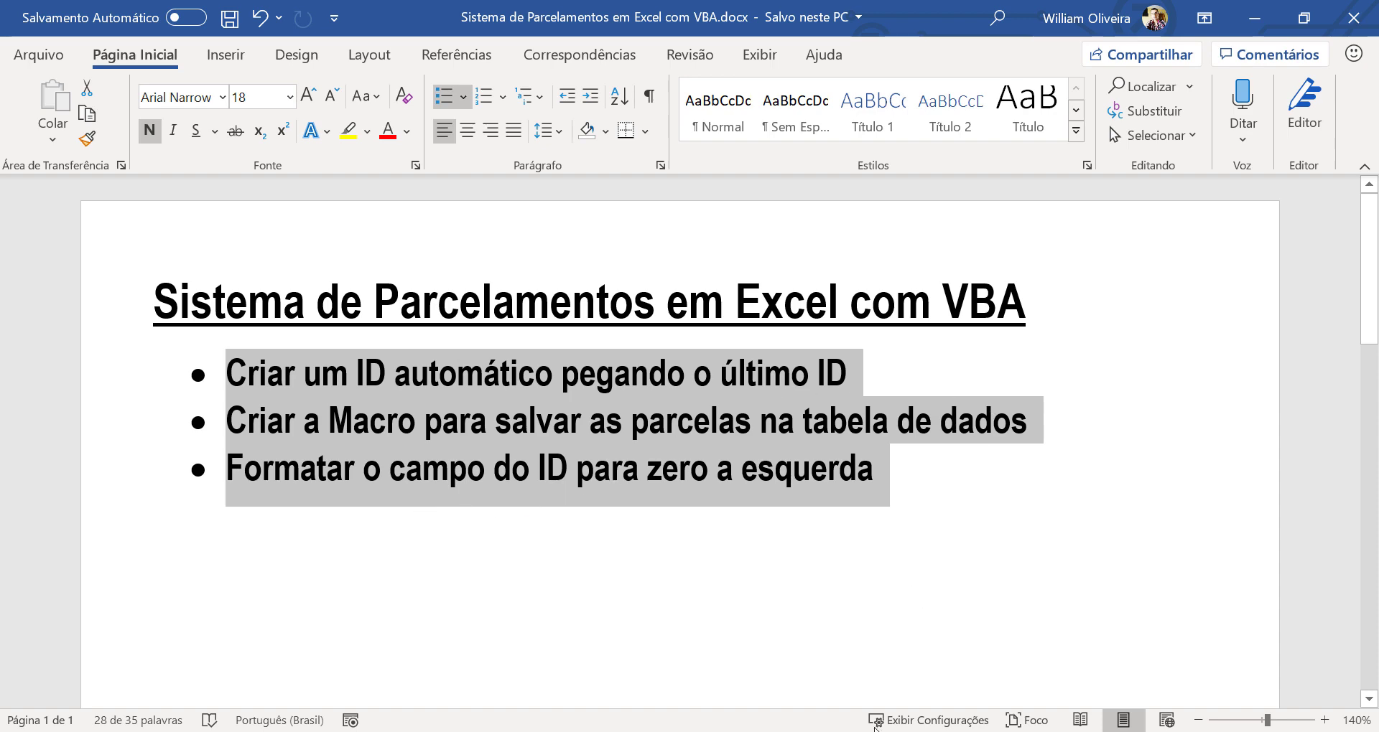
{"action": "left_click", "coordinate": [797, 671]}
- Bring the Simulador de Parcelamento workbook forward and check the CPF value in cell E8
{"action": "left_click", "coordinate": [599, 463]}
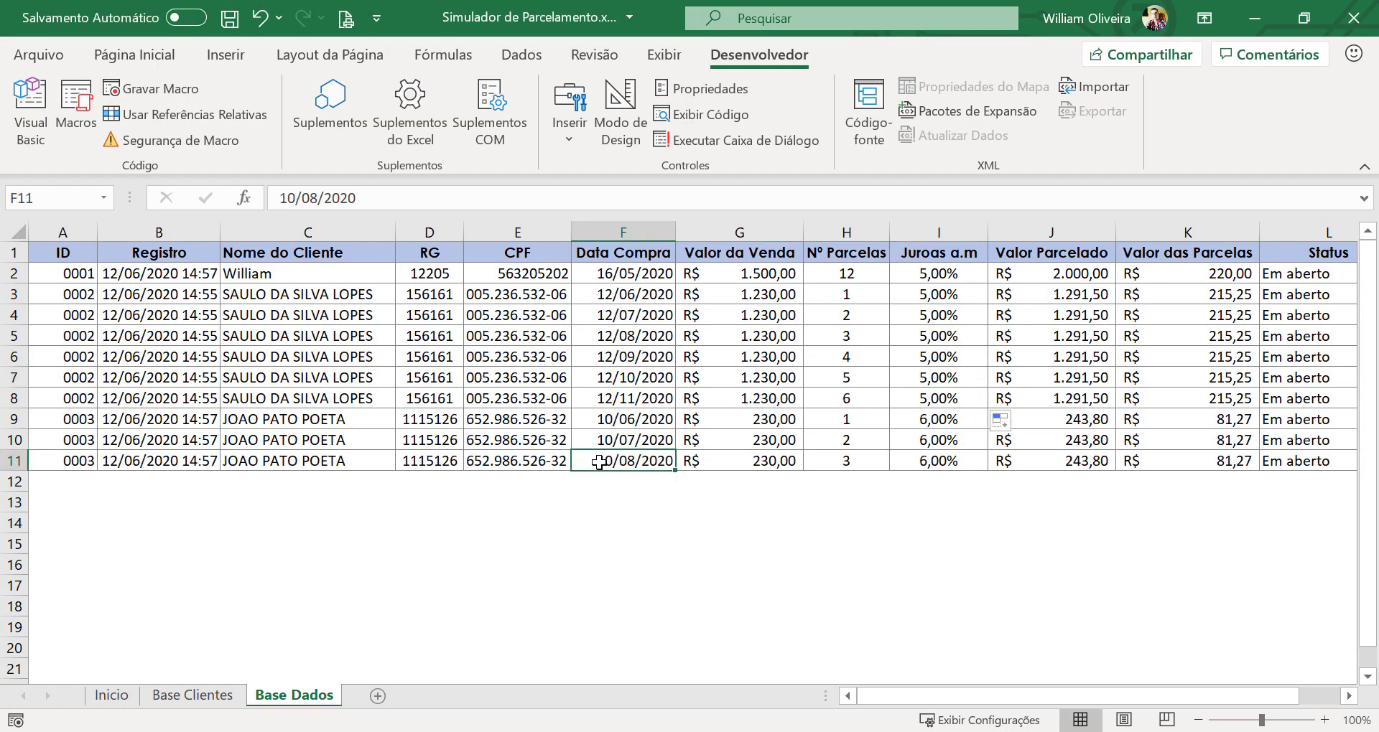
{"action": "left_click", "coordinate": [481, 396]}
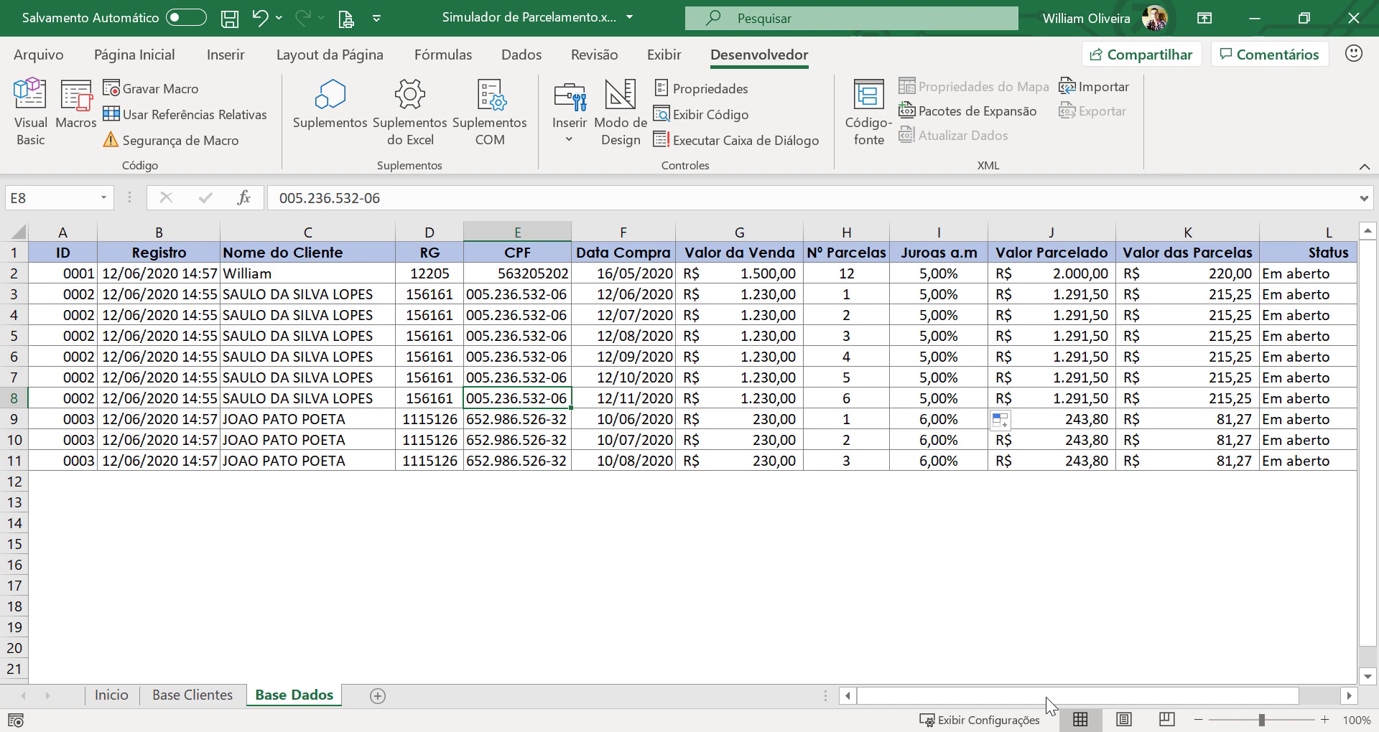
{"action": "left_click", "coordinate": [1048, 729]}
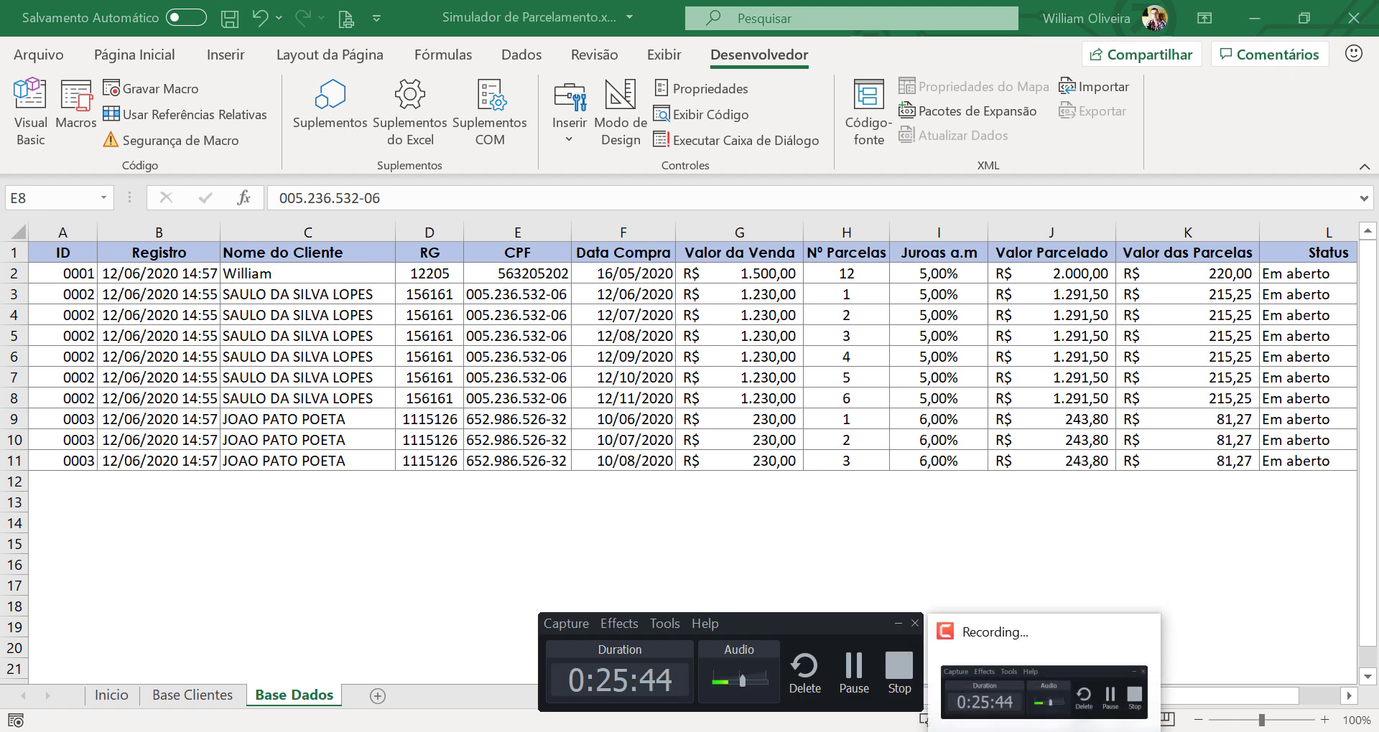
{"action": "left_click", "coordinate": [595, 406]}
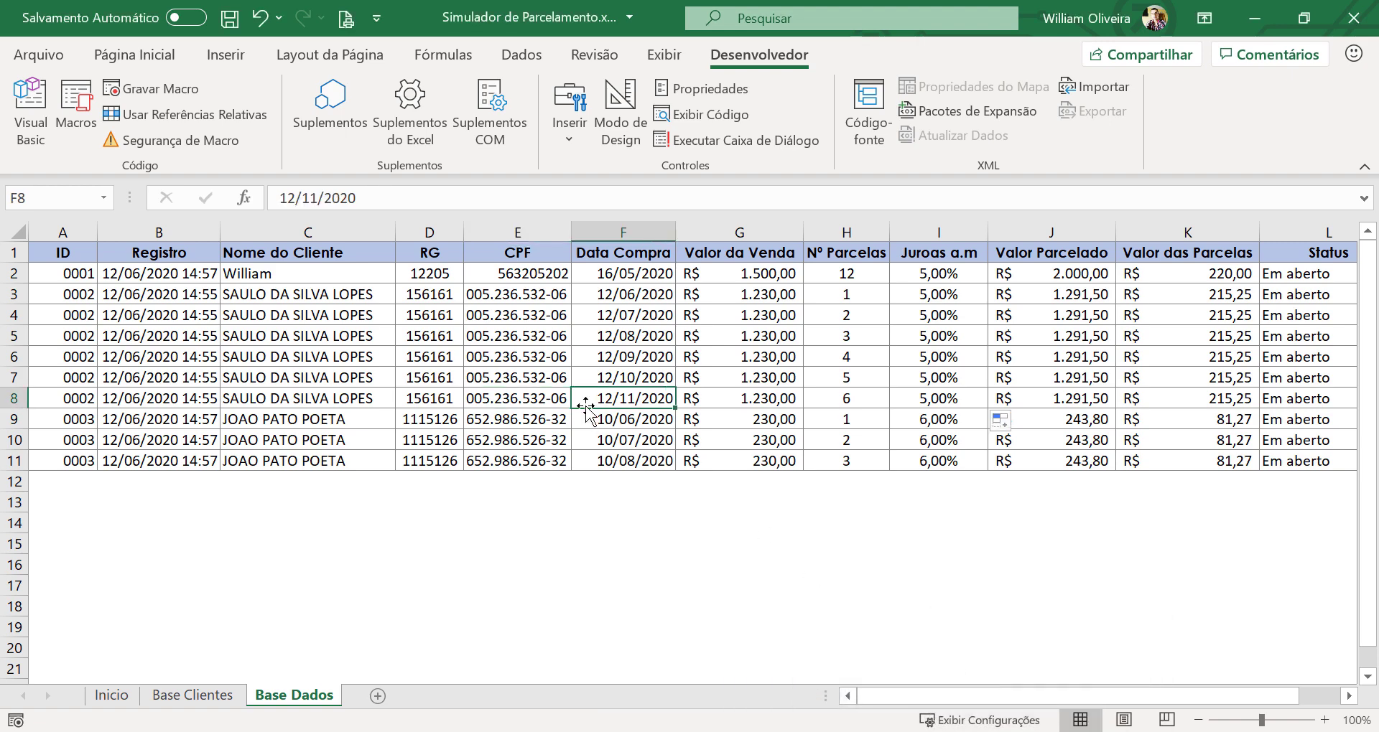
- Look over cell C5 on the Base Clientes sheet, then return to the Inicio sheet
{"action": "left_click", "coordinate": [192, 696]}
{"action": "left_click", "coordinate": [389, 331]}
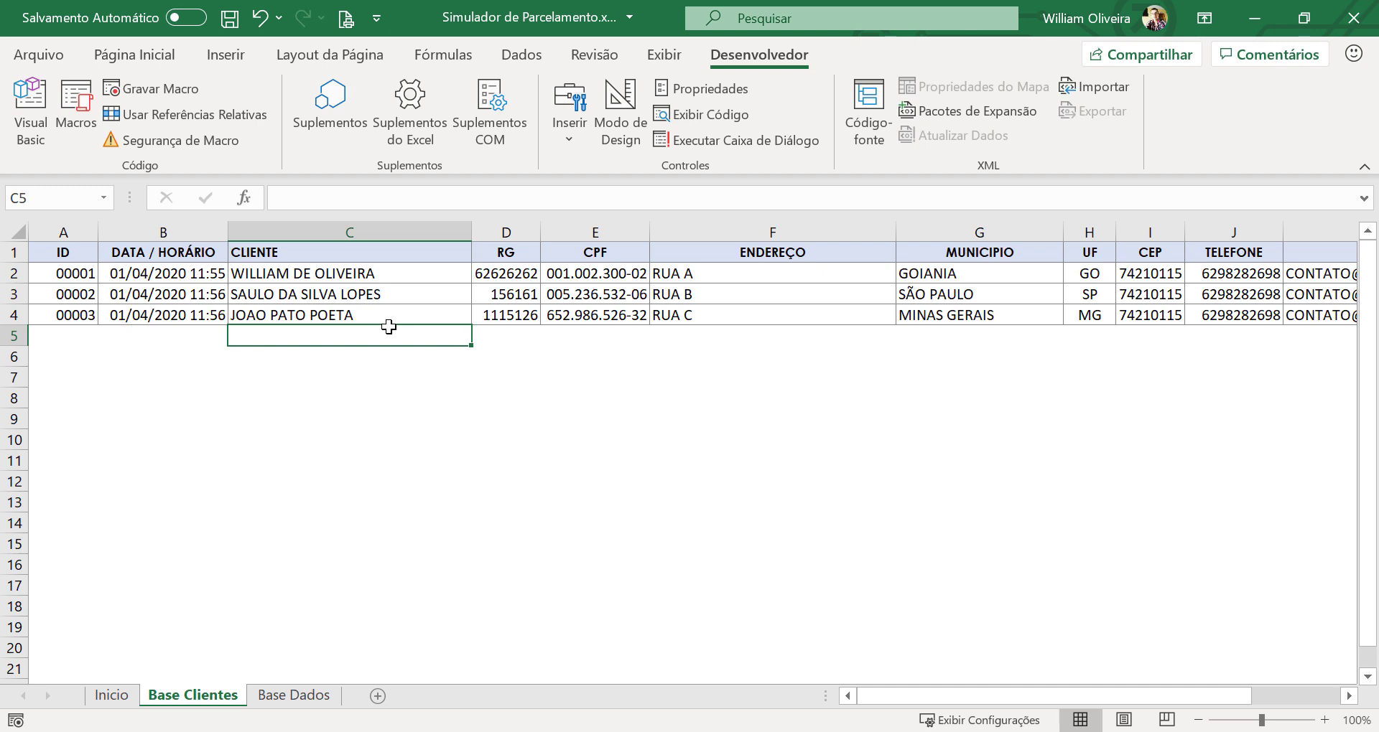
{"action": "left_click", "coordinate": [112, 695]}
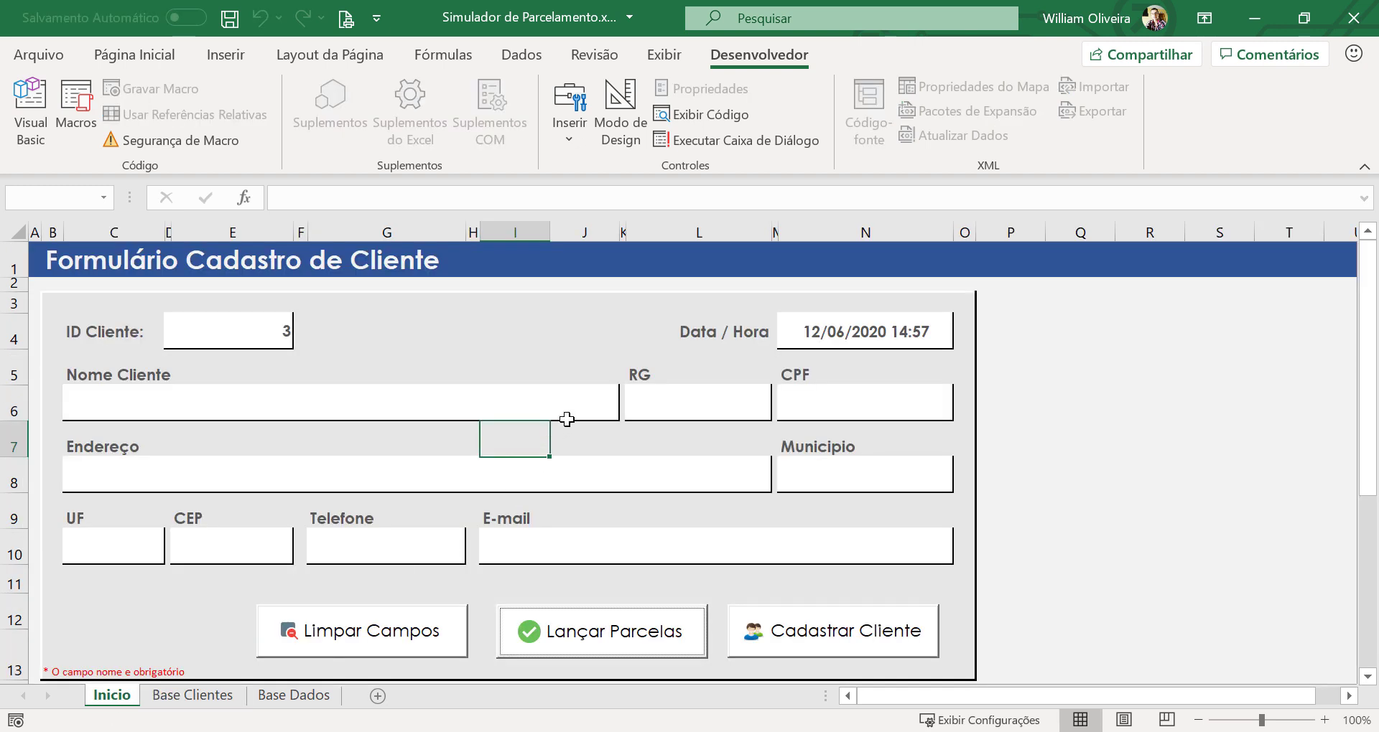
- Open the Lançar Parcelas form, review the 12/09/2020 installment row and list, then close it
{"action": "left_click", "coordinate": [573, 400]}
{"action": "left_click", "coordinate": [859, 407]}
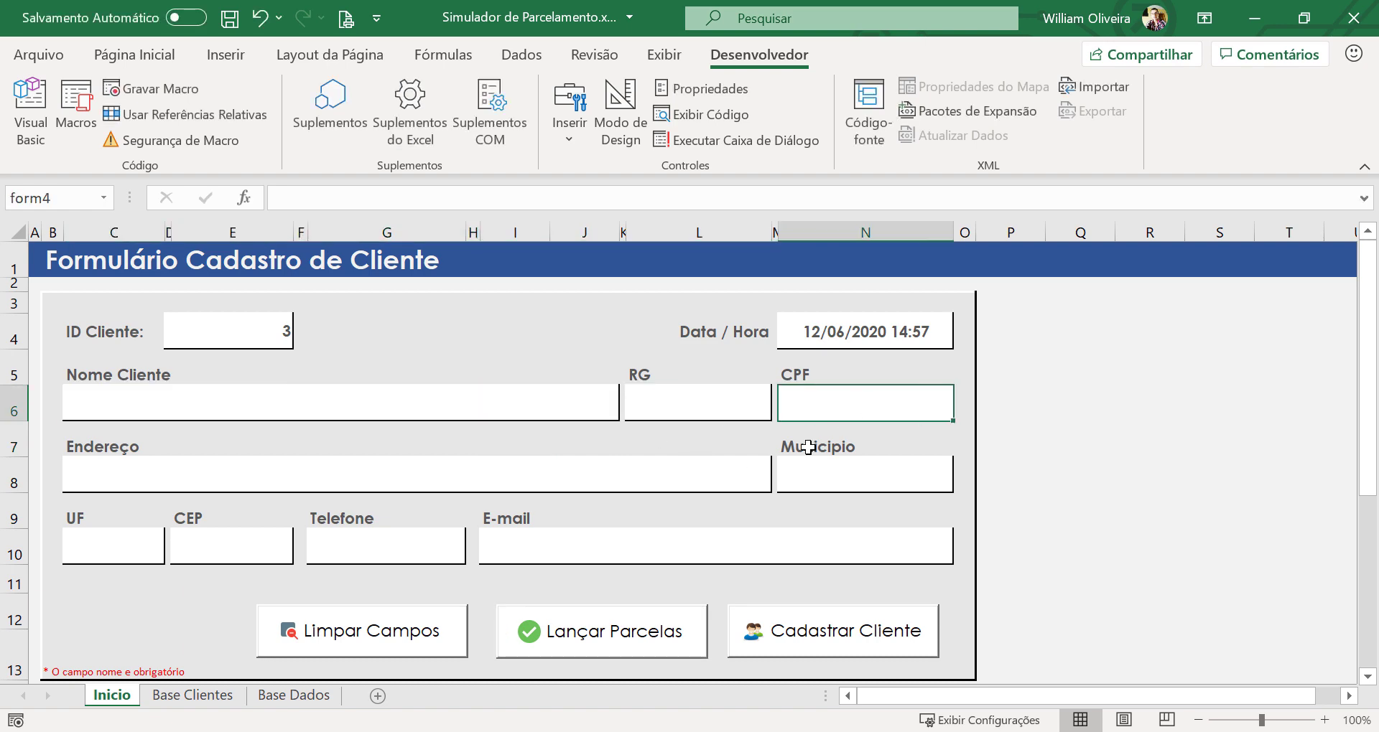
{"action": "left_click", "coordinate": [619, 642]}
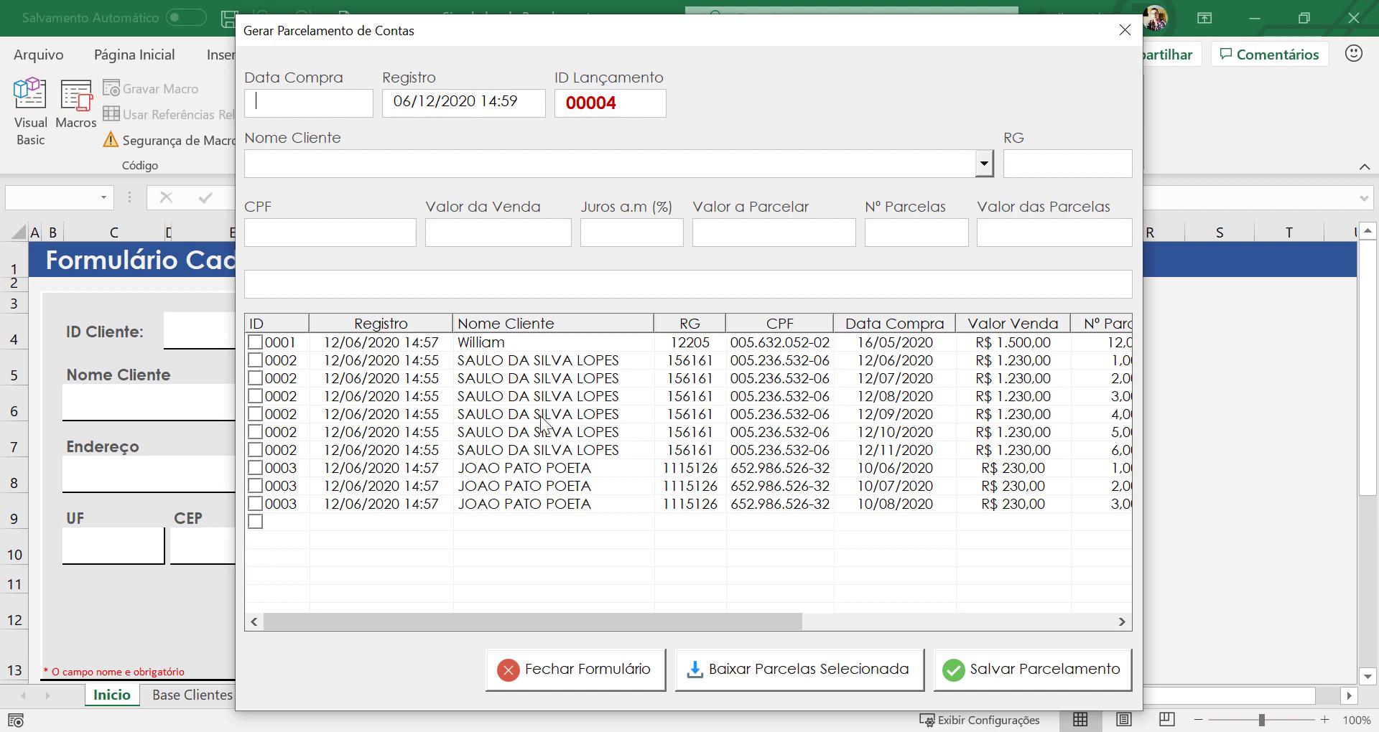
{"action": "left_click", "coordinate": [596, 415]}
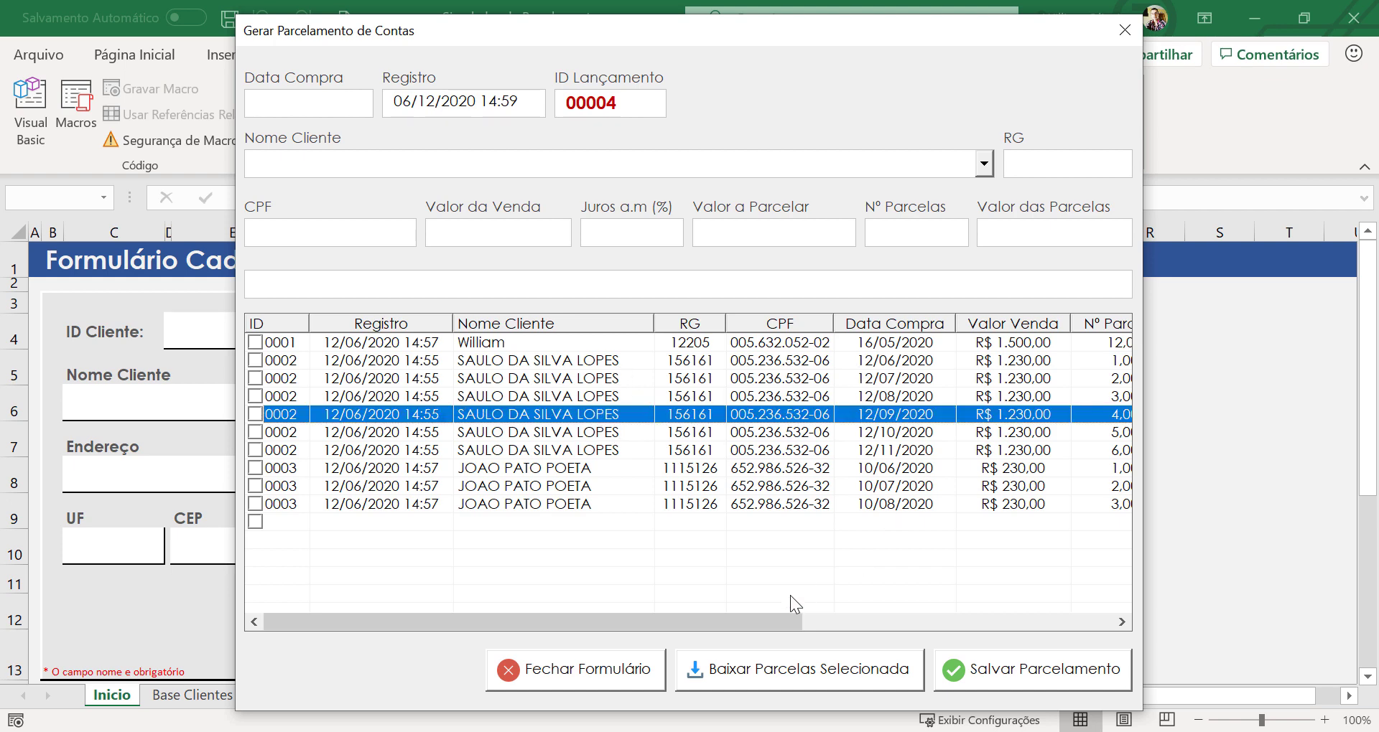
{"action": "left_click_drag", "start_coordinate": [808, 629], "coordinate": [1093, 622]}
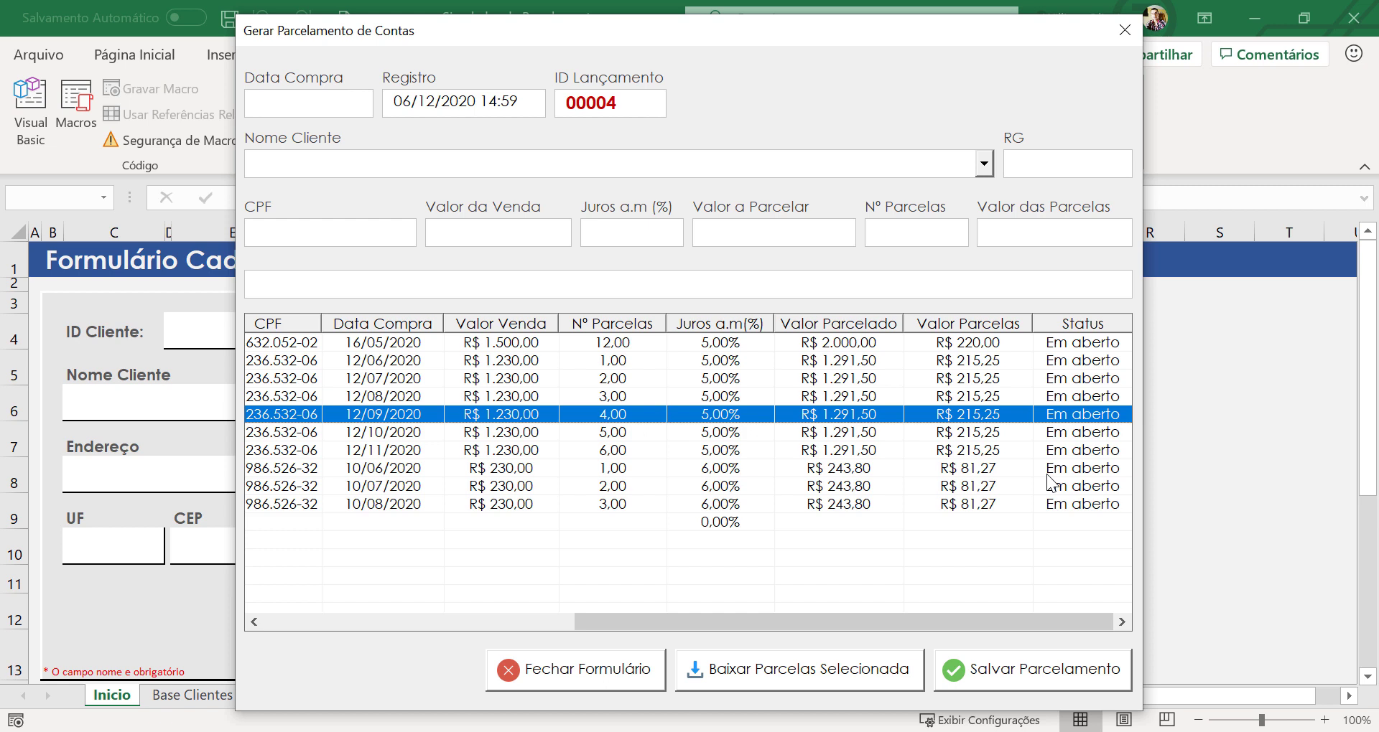
{"action": "left_click", "coordinate": [1125, 30]}
- Select the Nome Cliente and CPF fields, then bring the YouTube channel browser window forward
{"action": "left_click", "coordinate": [506, 413]}
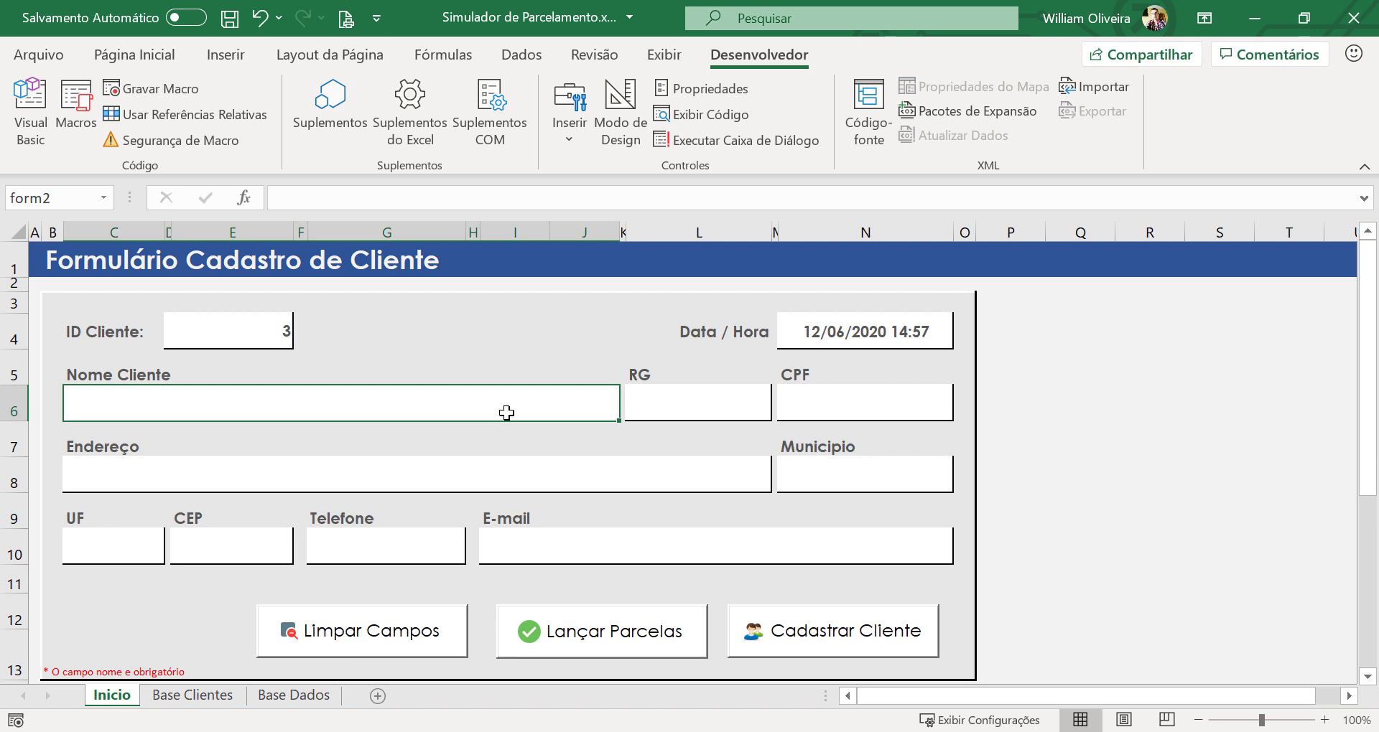
{"action": "left_click", "coordinate": [883, 405]}
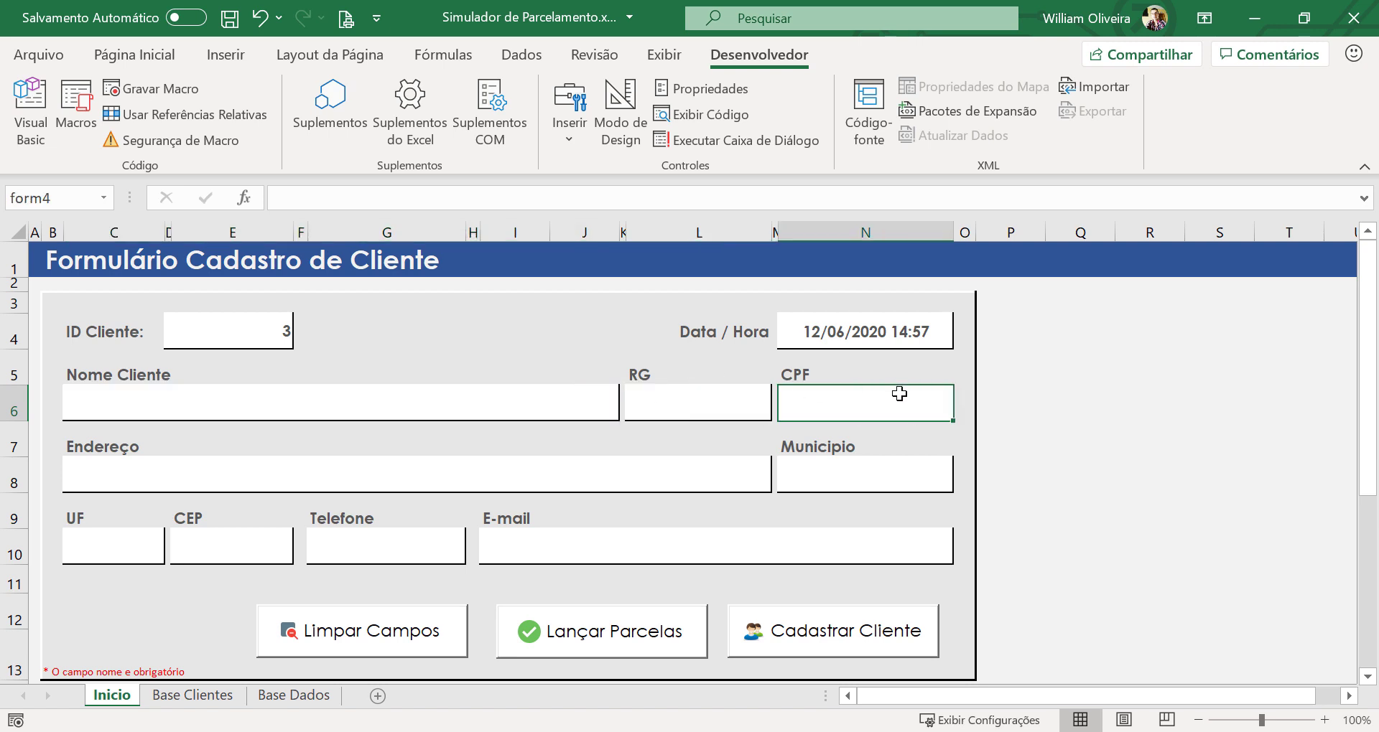
{"action": "left_click", "coordinate": [996, 731]}
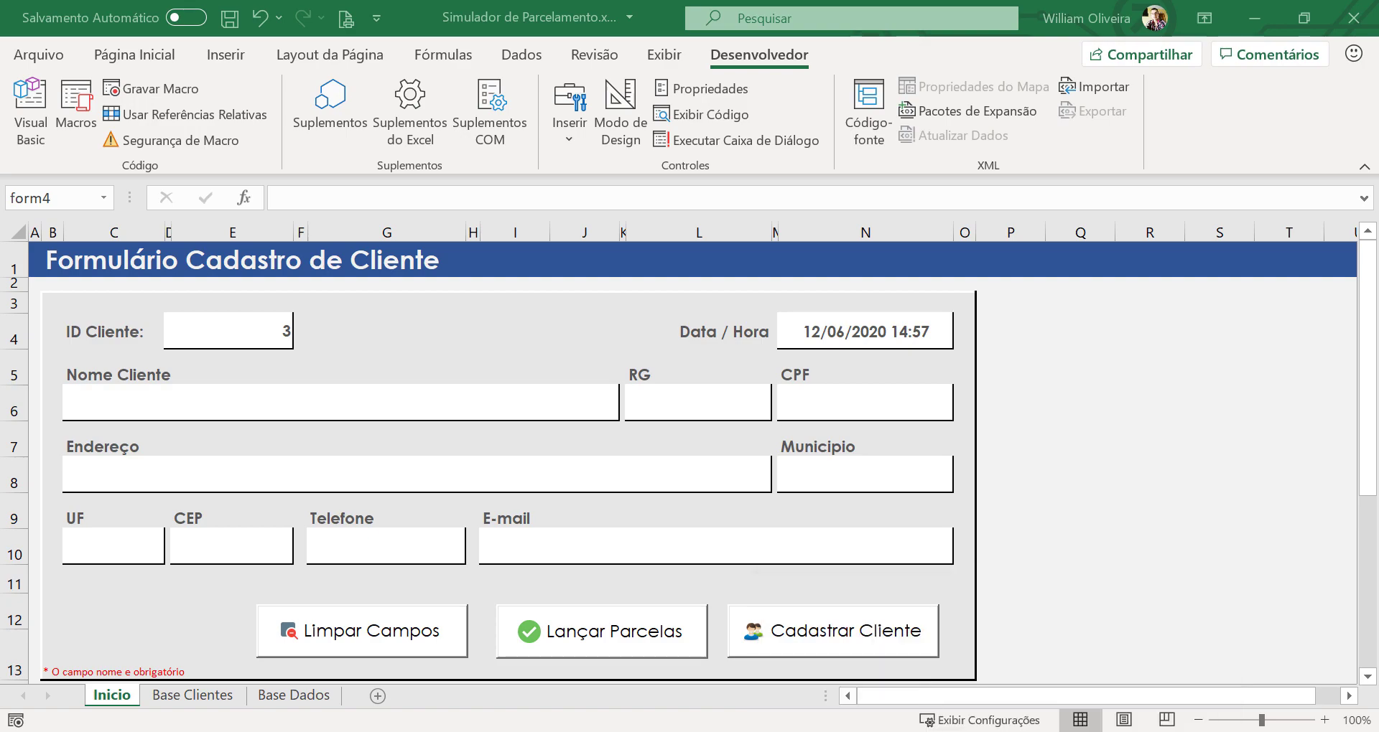
{"action": "left_click", "coordinate": [1035, 719]}
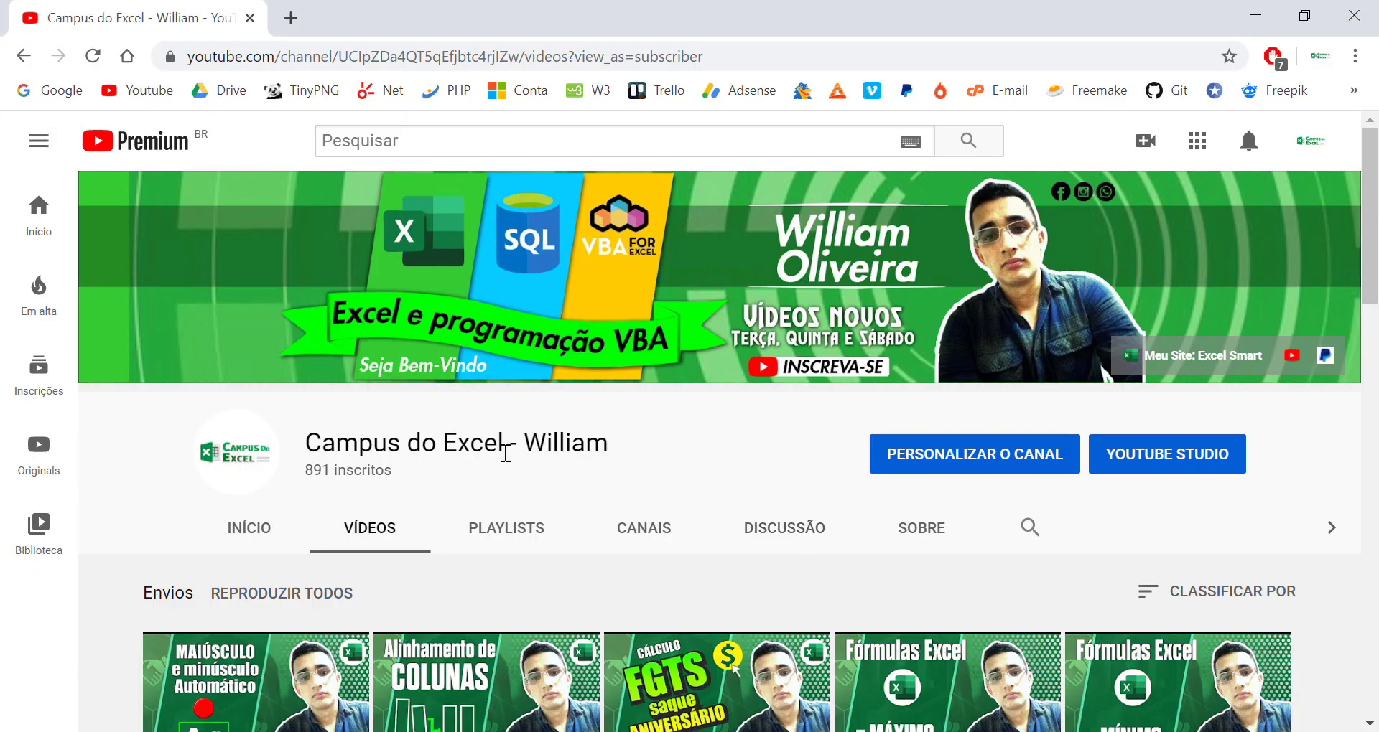